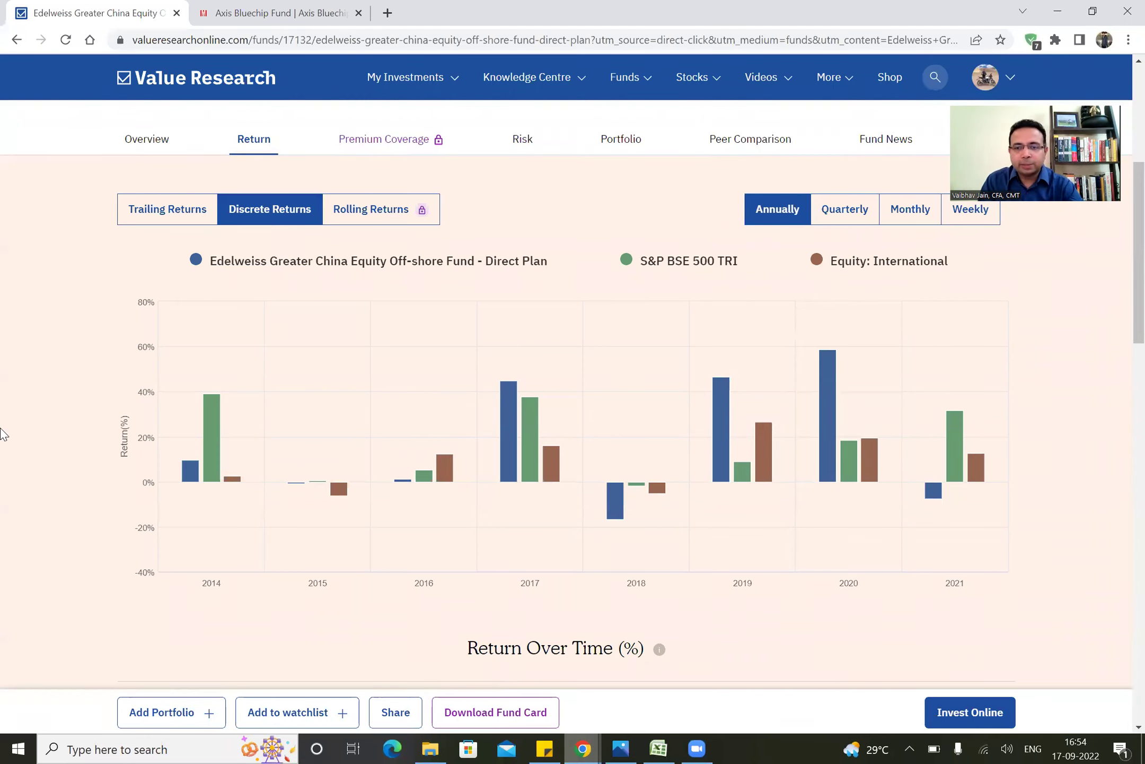
# Step: Examine the Edelweiss Greater China fund's annual discrete returns chart against S&P BSE 500 TRI and Equity: International
pyautogui.scroll(-1, 2, 466)
pyautogui.scroll(-2, 4, 442)
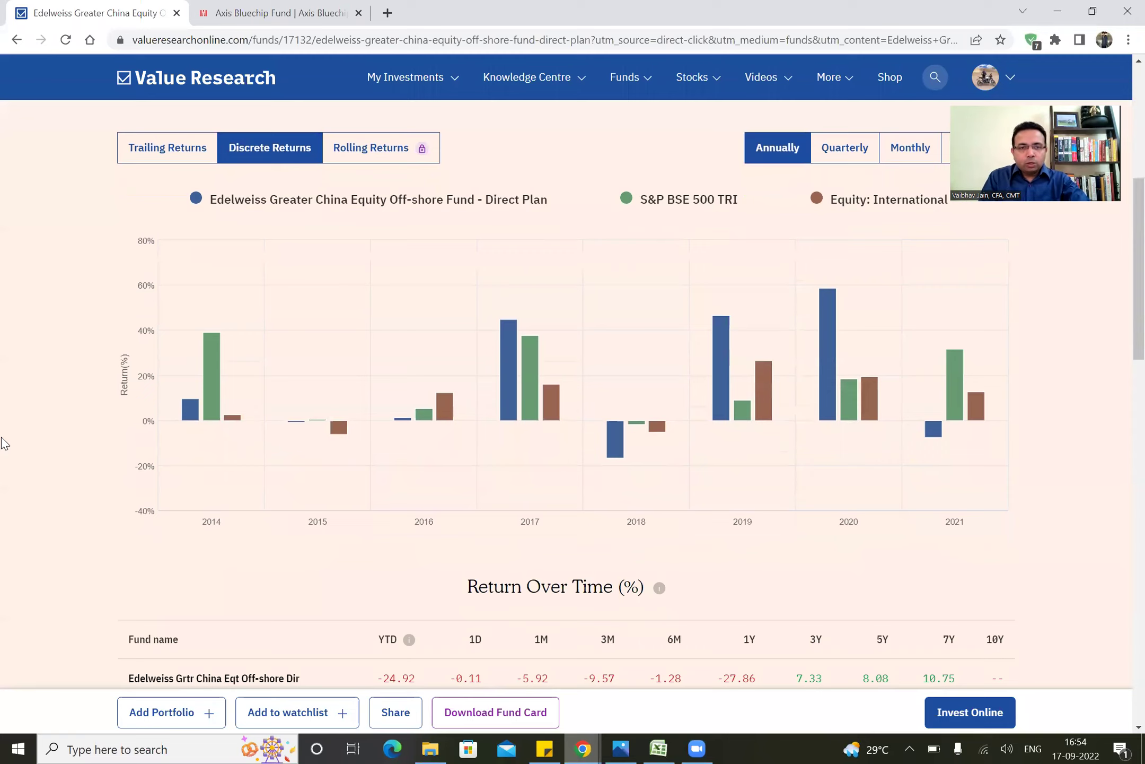
pyautogui.scroll(1, 5, 440)
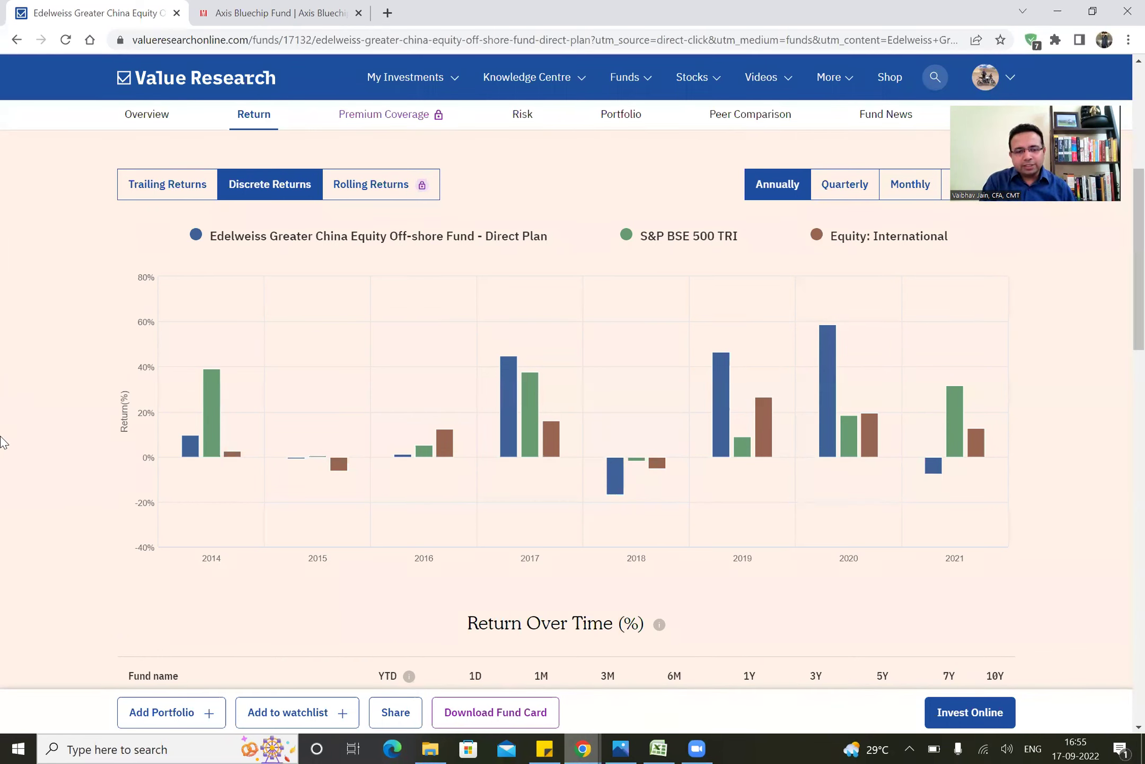
# Step: Switch to the Investments - Session.xlsx workbook in Excel and open the Axis Liquid sheet
pyautogui.moveTo(658, 747)
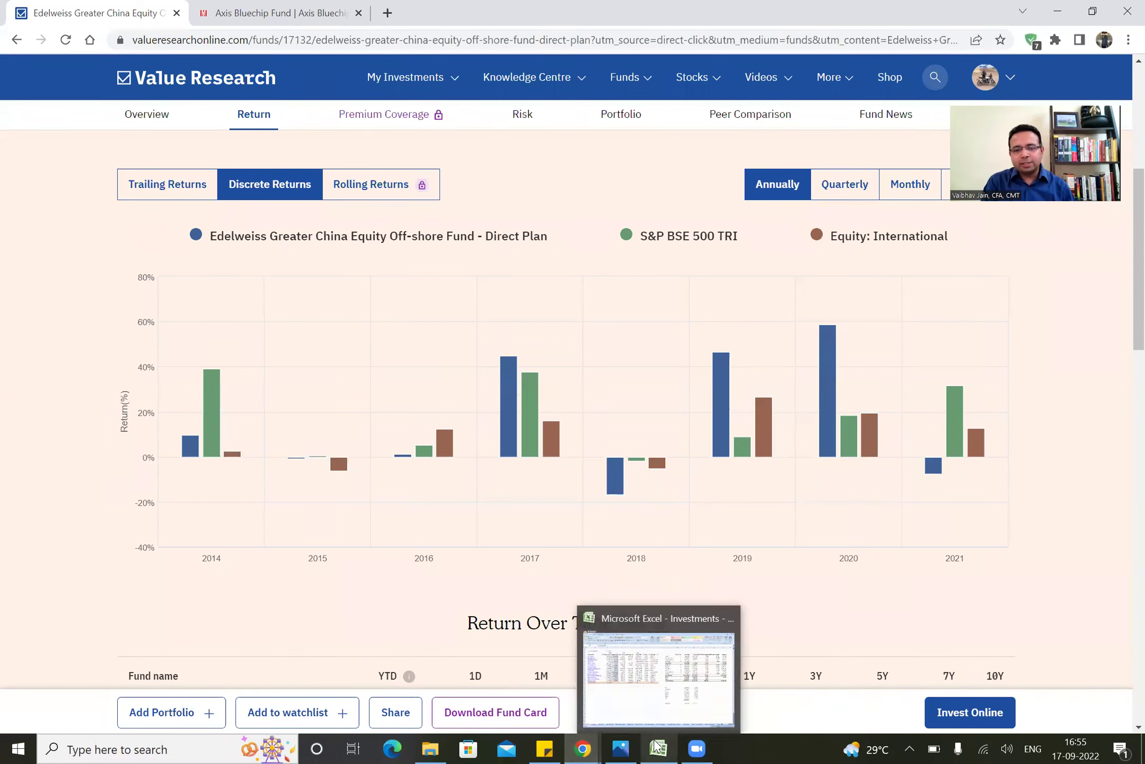
pyautogui.click(655, 682)
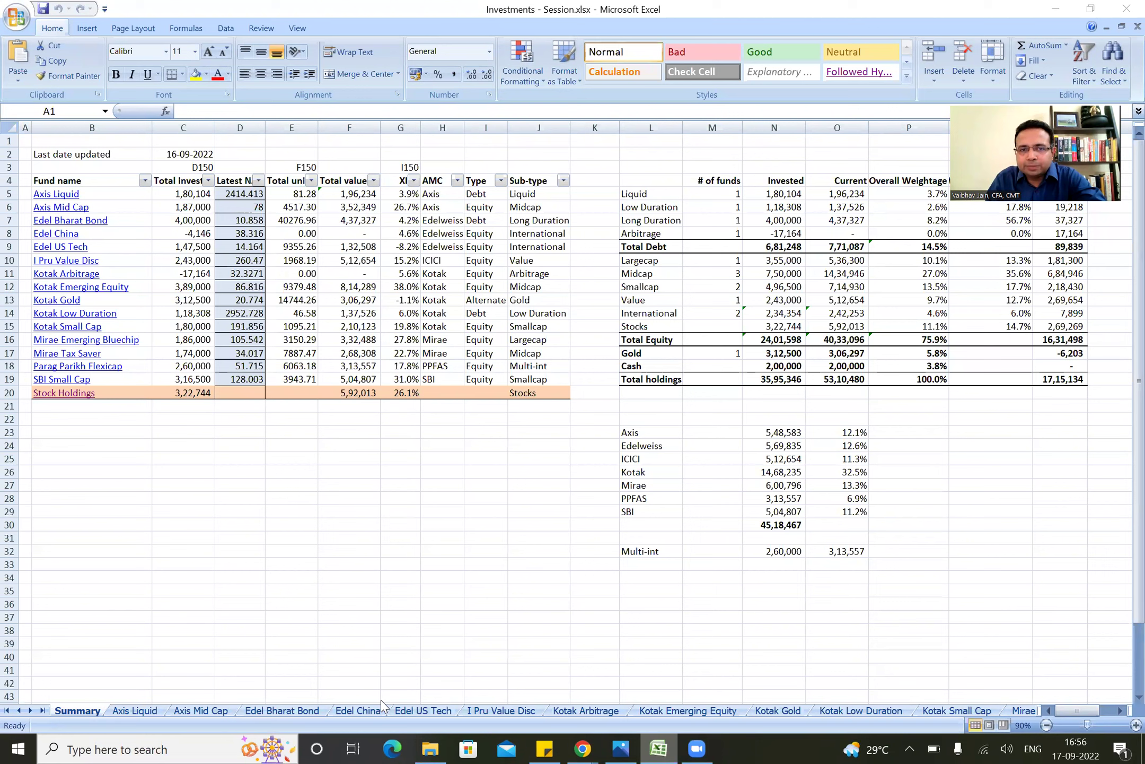
pyautogui.click(139, 712)
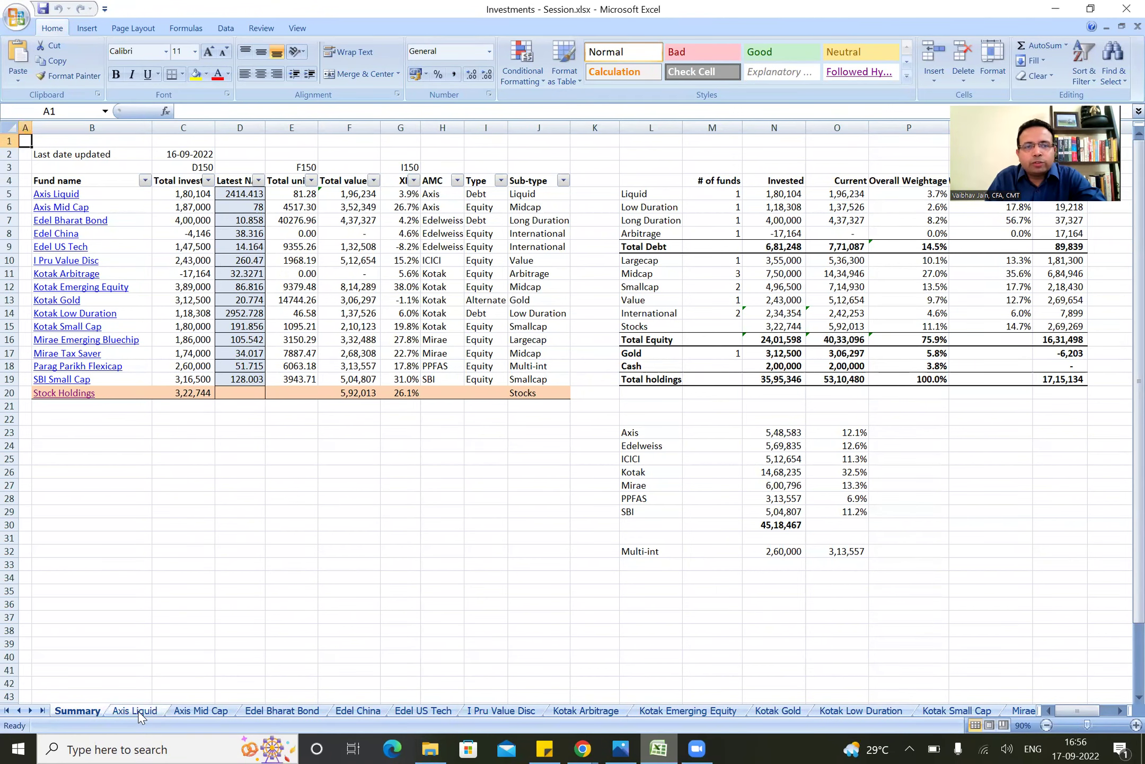
pyautogui.click(136, 711)
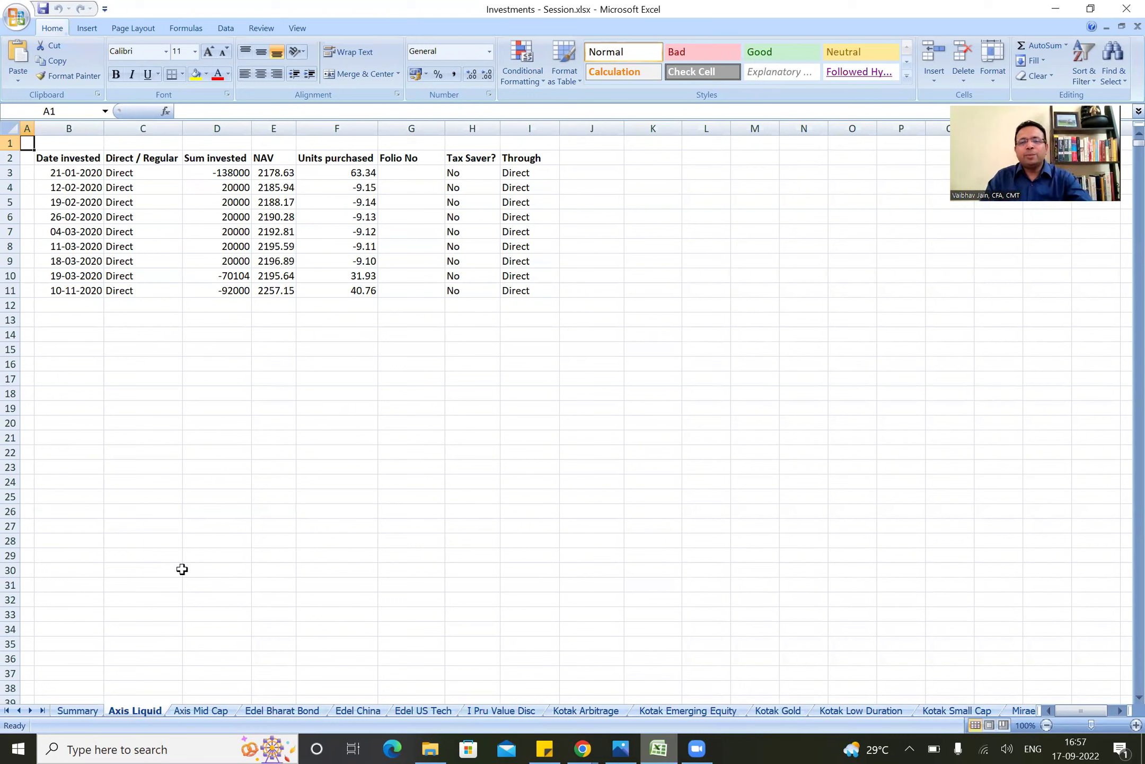
# Step: Inspect the first Axis Liquid transaction in row 3, from the date through sum invested and NAV to the units purchased formula
pyautogui.press('Down')
pyautogui.press('Down')
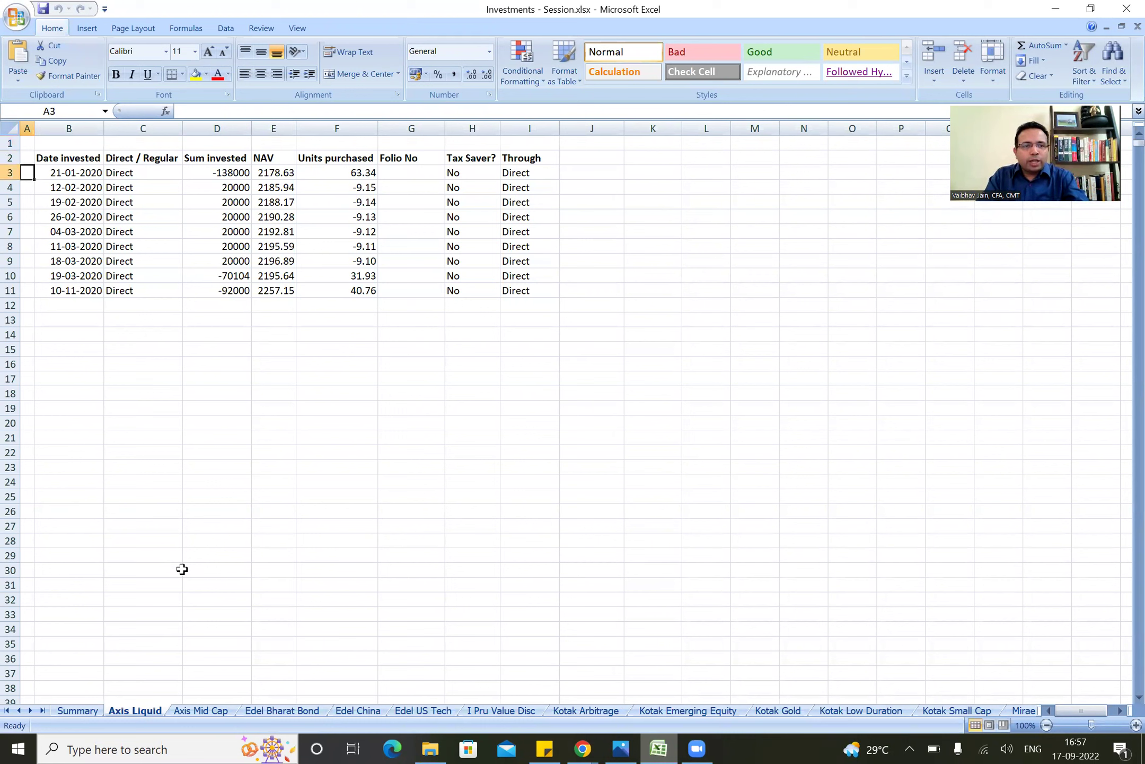
pyautogui.press('Right')
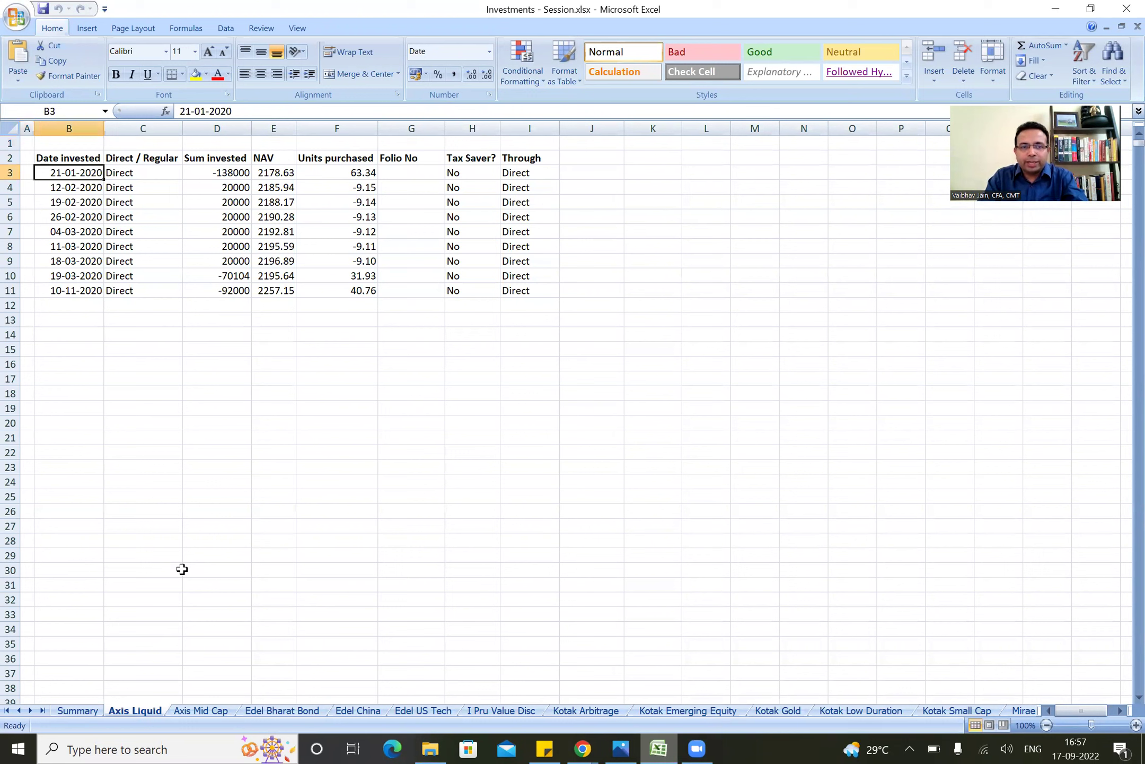
pyautogui.press('Right')
pyautogui.press('Right')
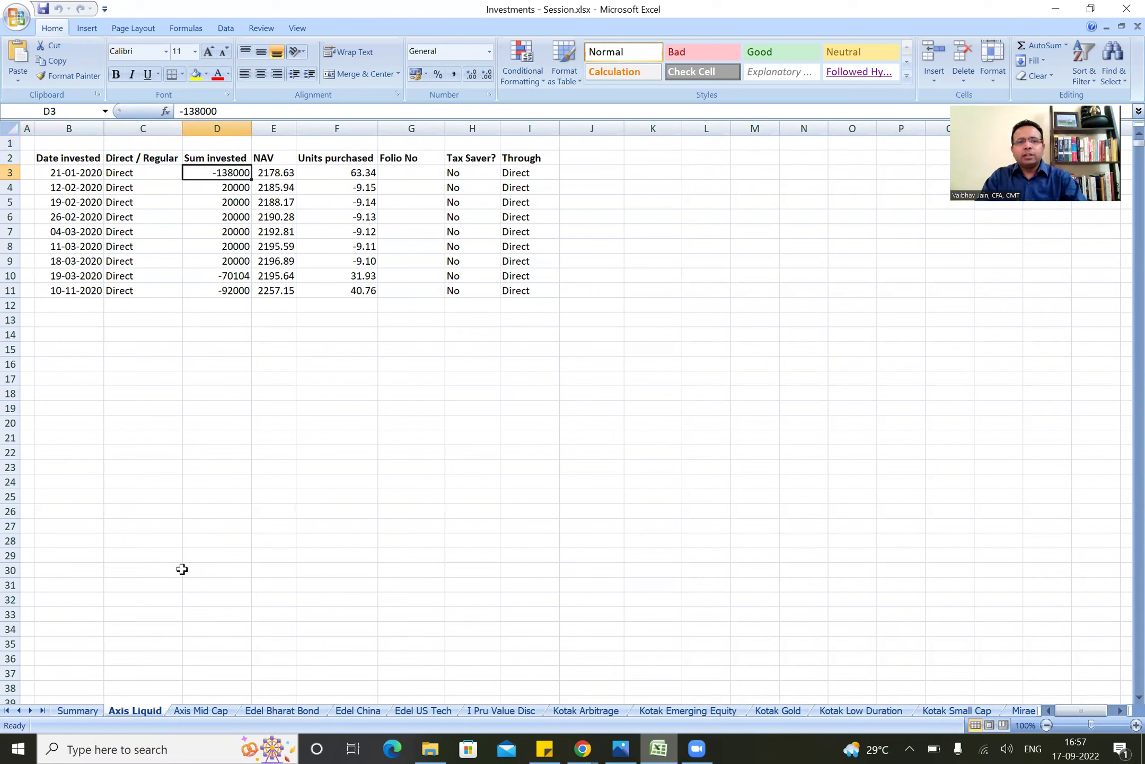
pyautogui.press('Right')
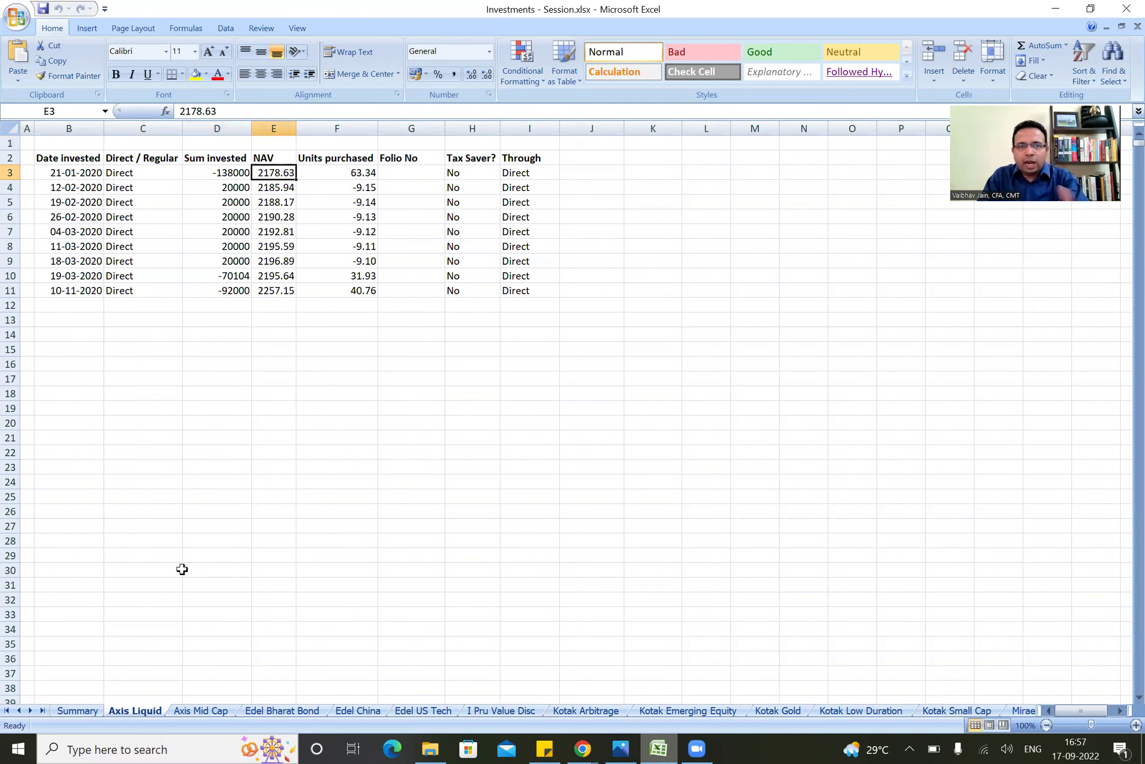
pyautogui.press('Left')
pyautogui.hotkey('shift', 'Right')
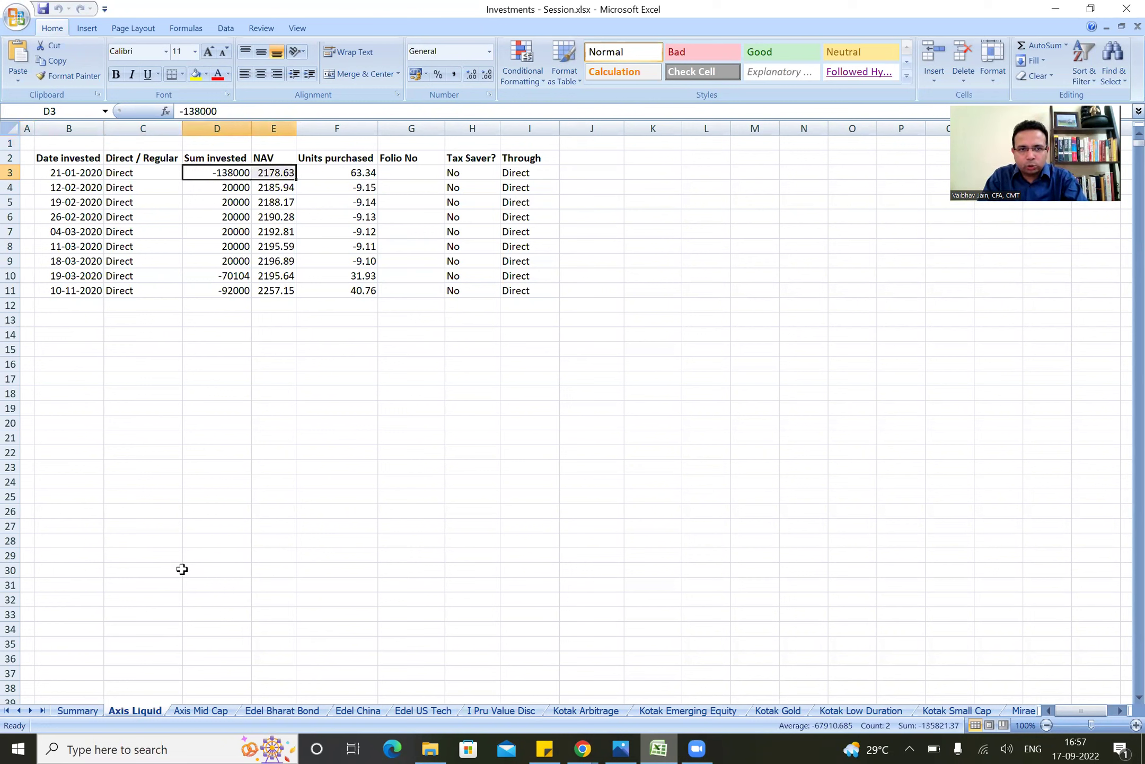
pyautogui.press('Right')
pyautogui.press('Right')
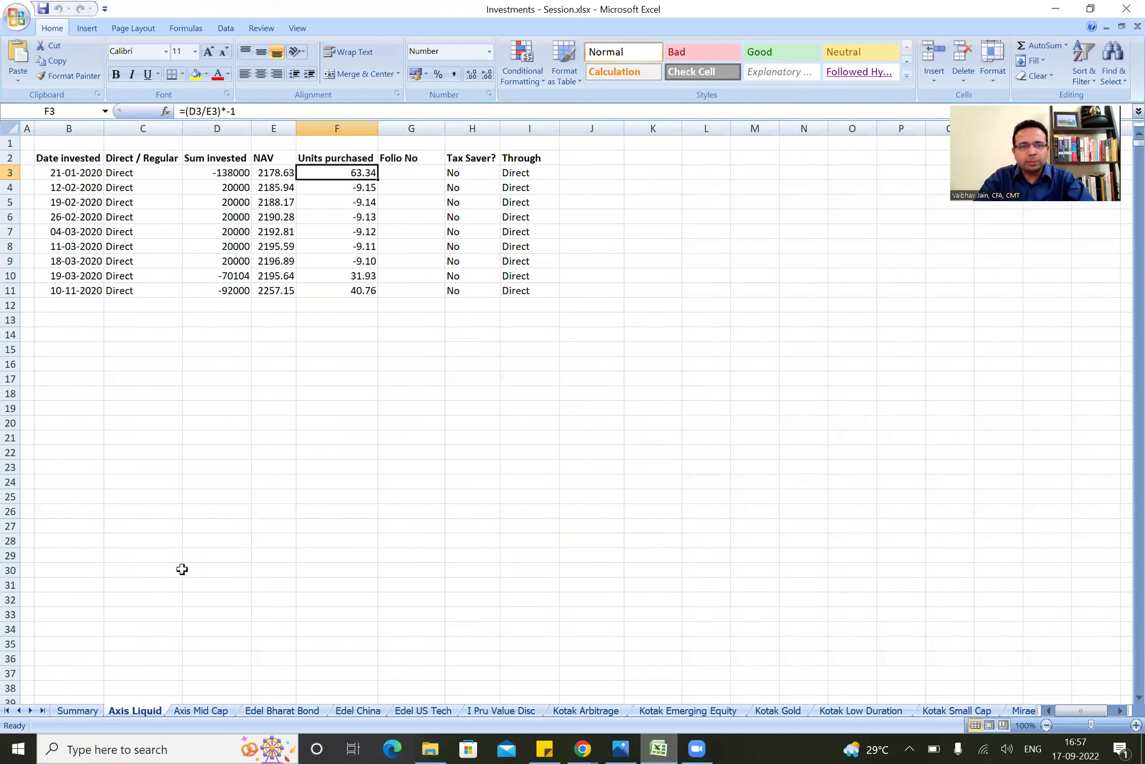
# Step: Review the Folio No, Tax Saver? and Through column headers of the Axis Liquid sheet
pyautogui.press('Right')
pyautogui.press('Up')
pyautogui.hotkey('shift', 'Right')
pyautogui.hotkey('shift', 'Right')
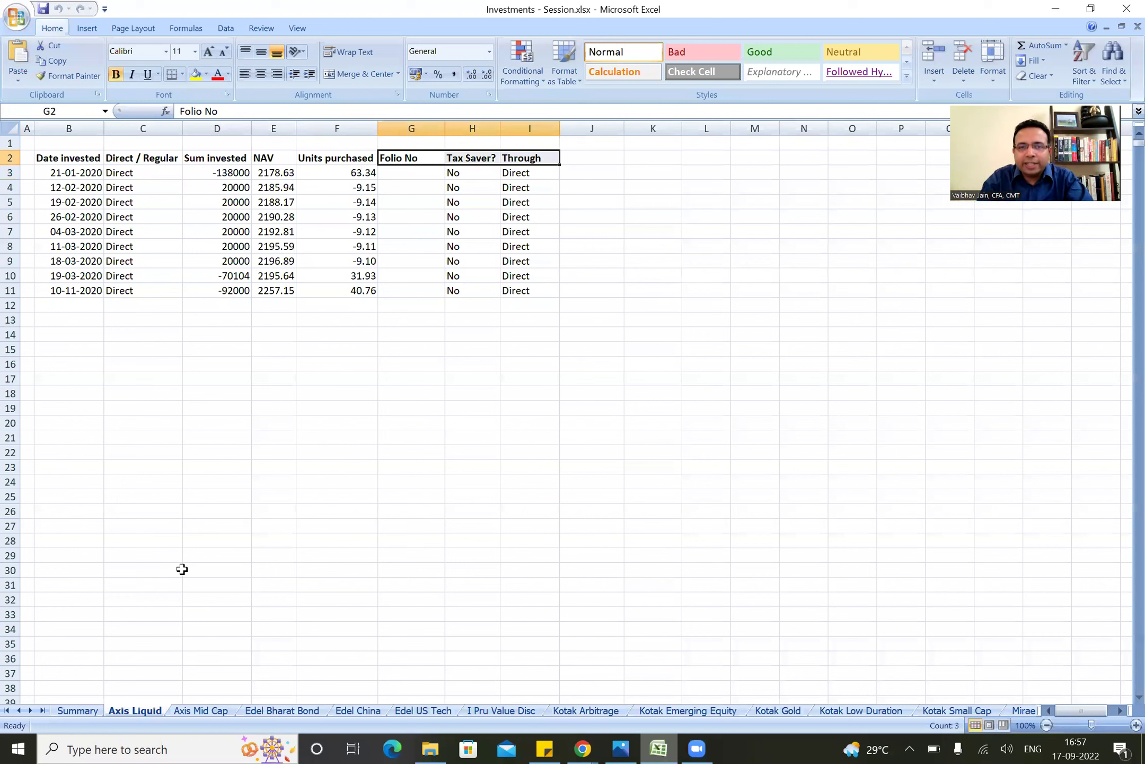
pyautogui.press('Left')
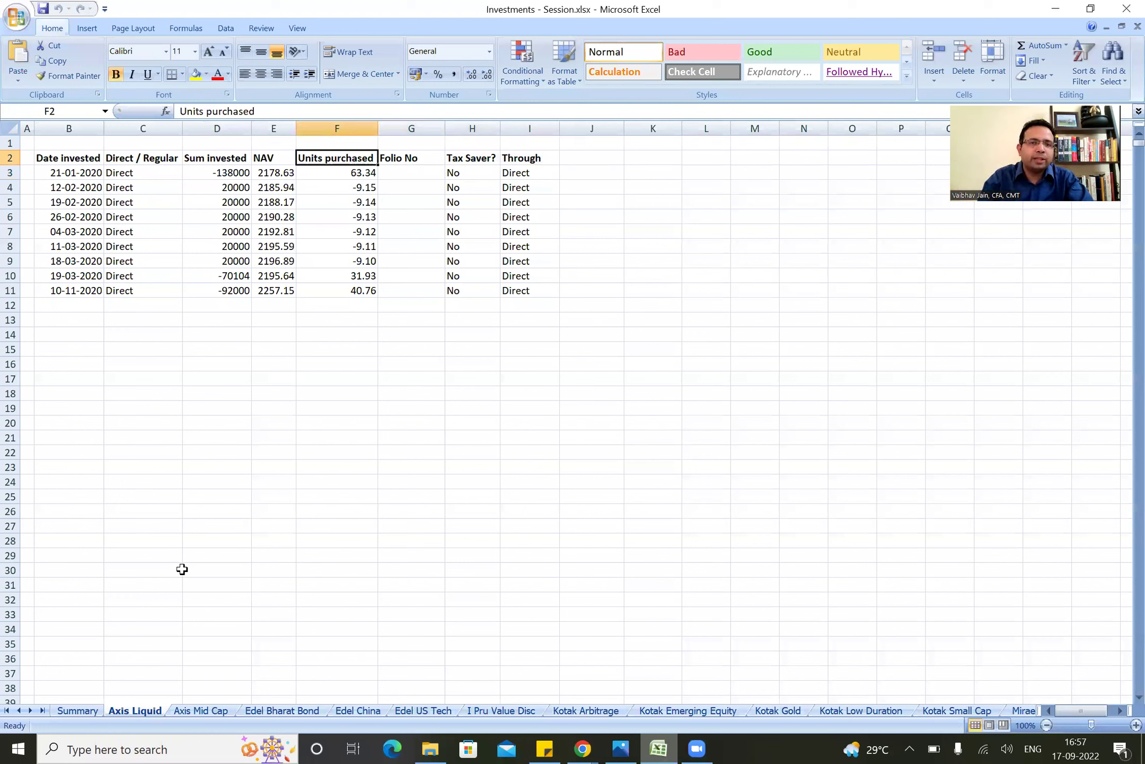
pyautogui.press('Right')
pyautogui.press('Down')
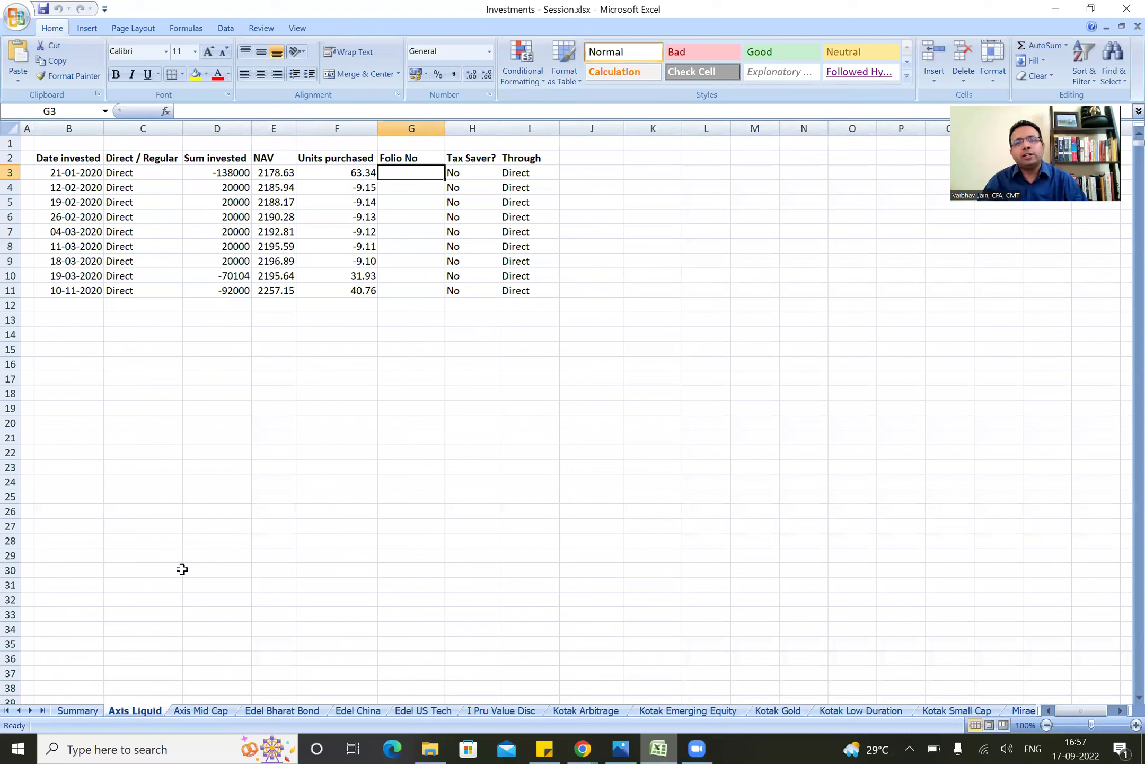
pyautogui.press('Right')
pyautogui.press('Up')
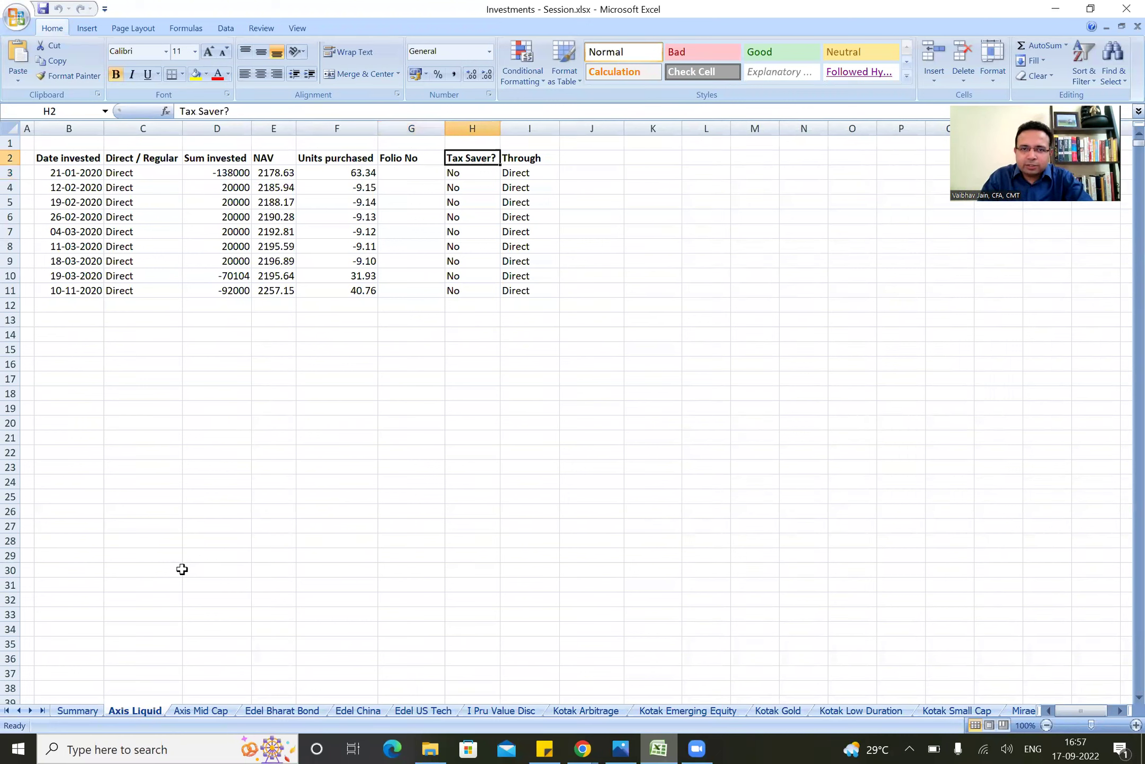
pyautogui.press('Right')
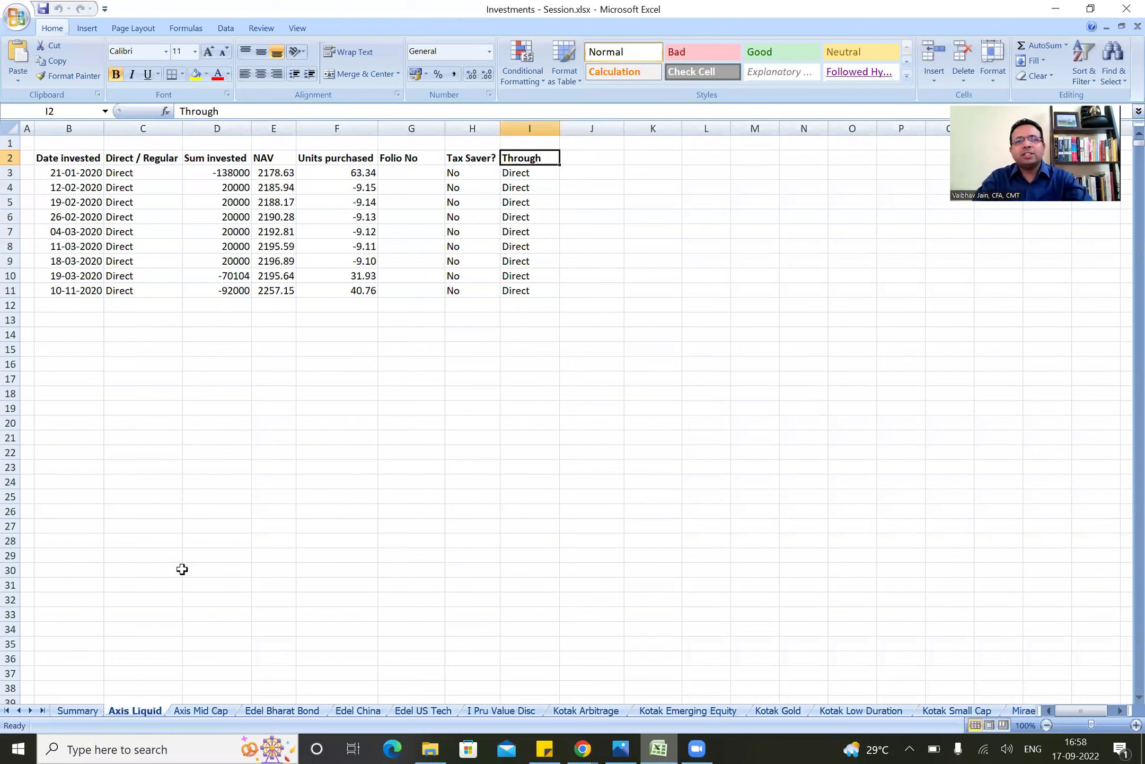
# Step: Return to the first transaction's date in B3 and go across its row again to the last columns
pyautogui.hotkey('ctrl', 'Left')
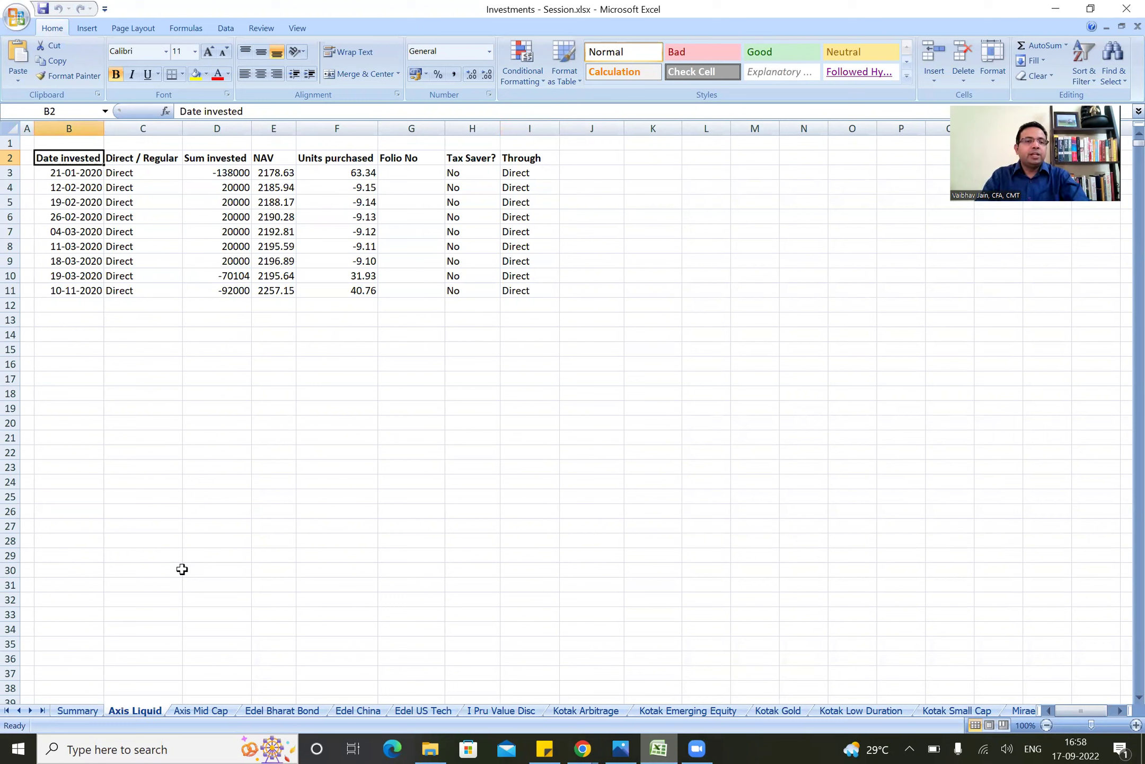
pyautogui.press('Down')
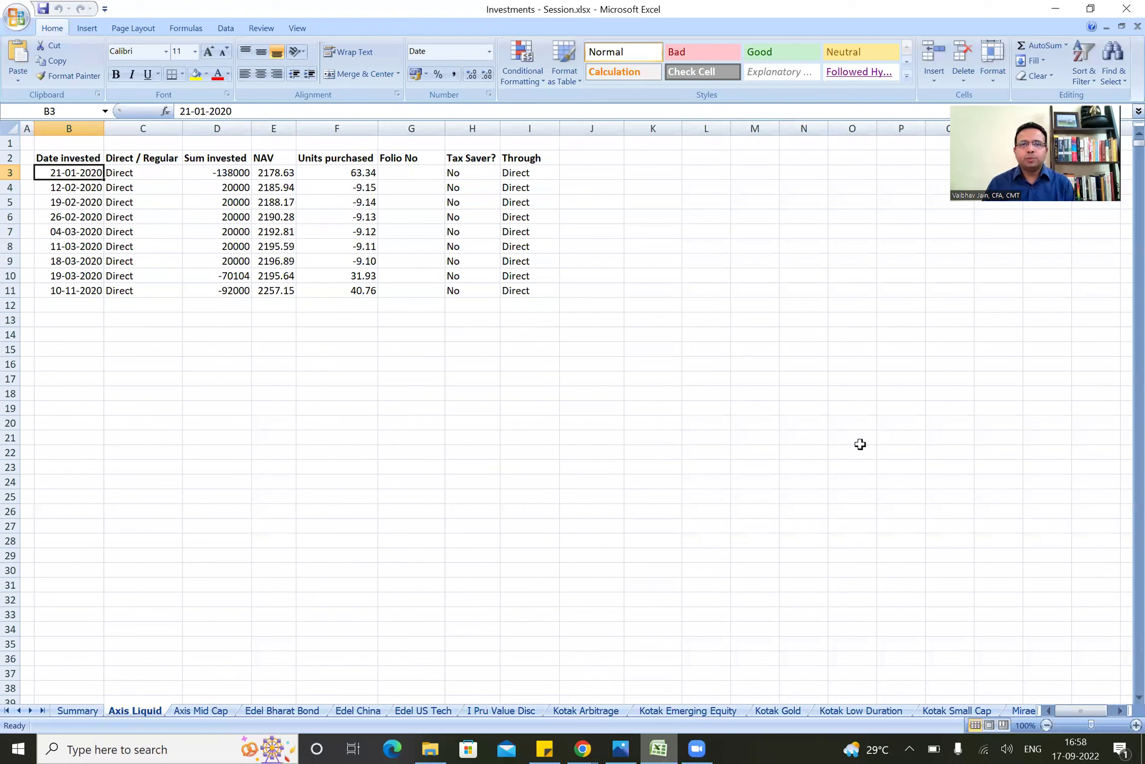
pyautogui.click(151, 184)
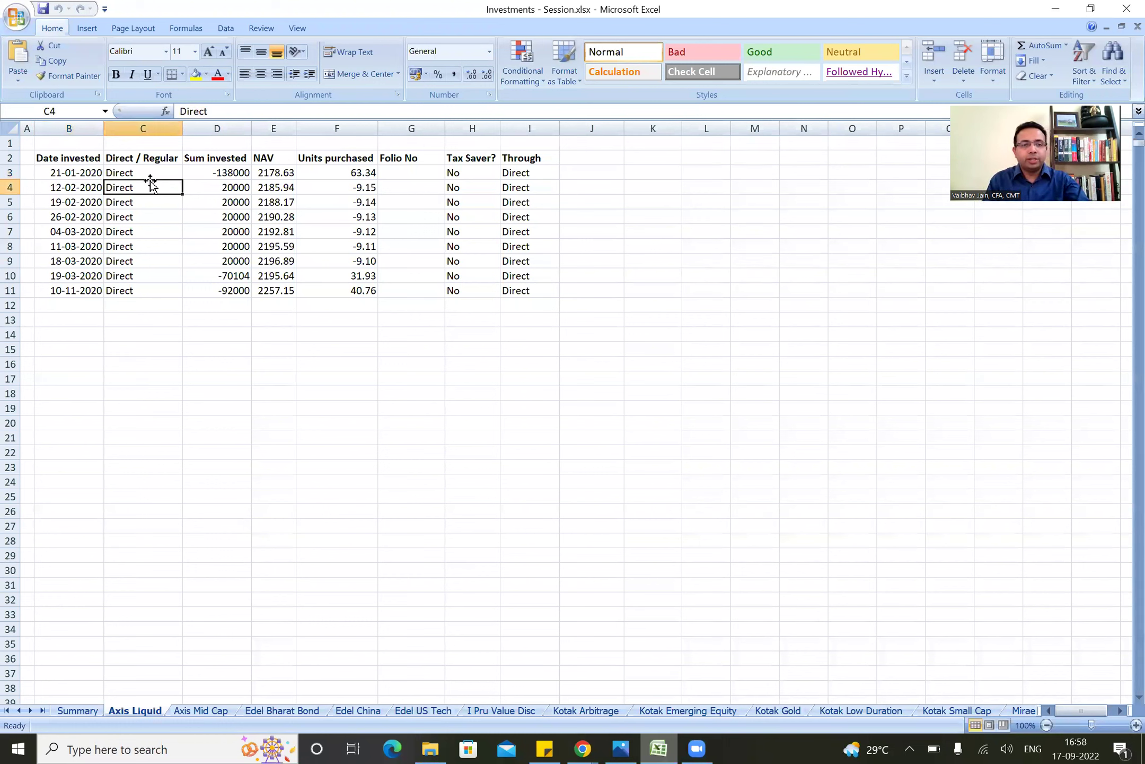
pyautogui.press('Up')
pyautogui.press('Left')
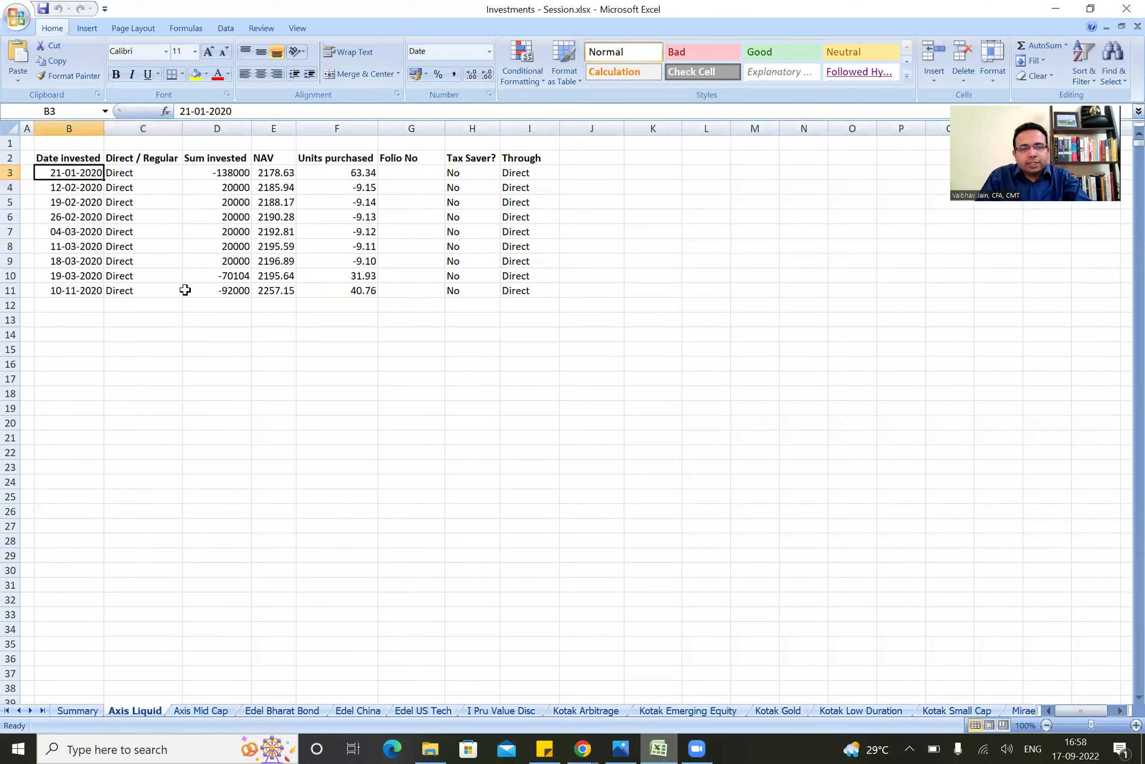
pyautogui.hotkey('ctrl', 'shift', 'Right')
pyautogui.press('Right')
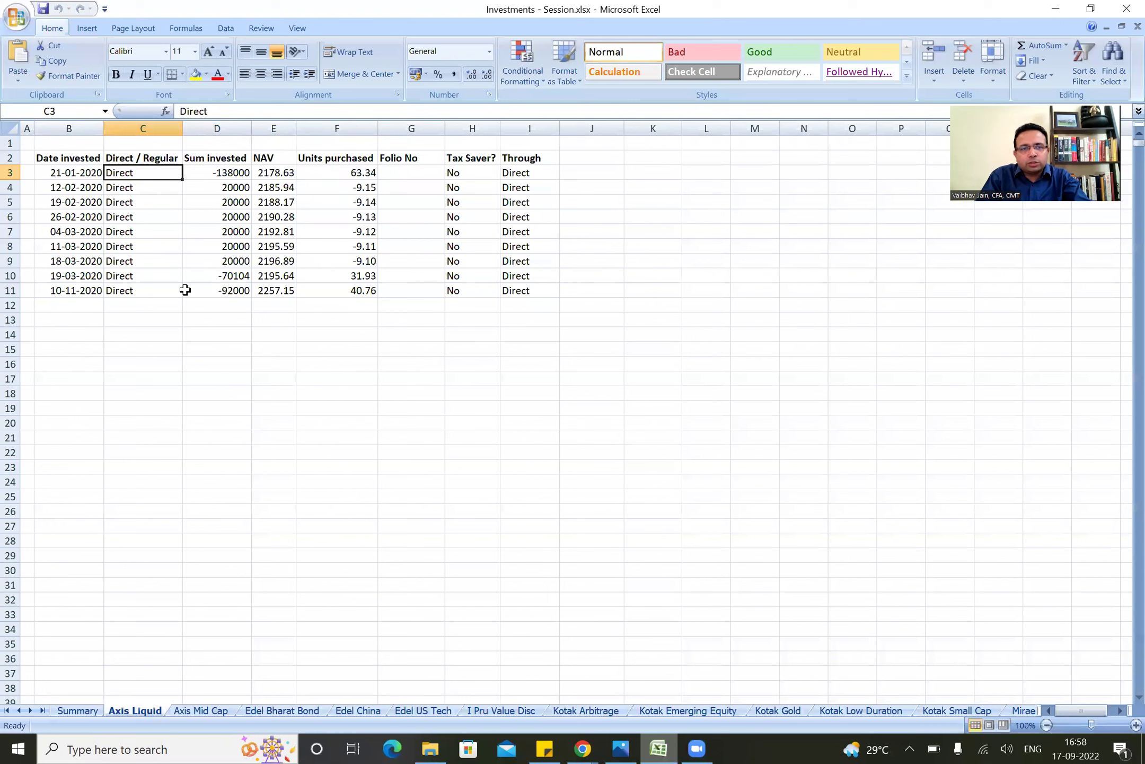
pyautogui.press('Right')
pyautogui.press('Right')
pyautogui.press('Right')
pyautogui.press('Right')
pyautogui.press('Left')
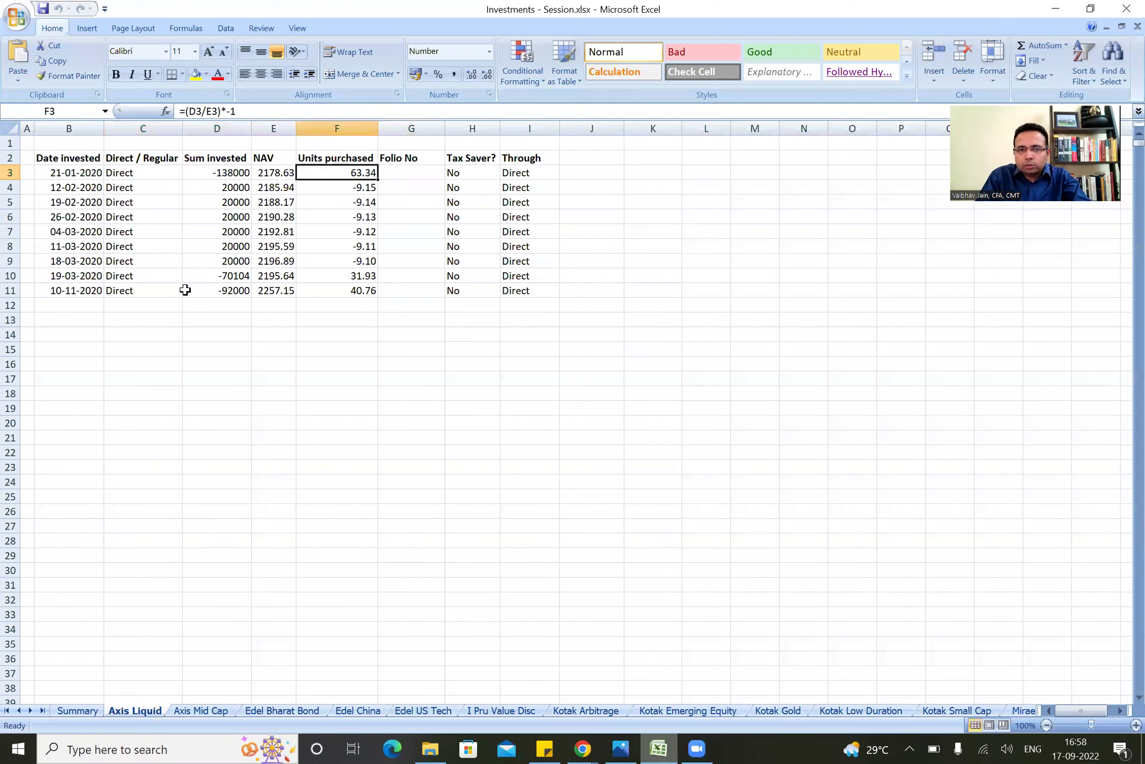
pyautogui.press('Right')
pyautogui.press('Right')
pyautogui.press('Right')
# Step: Highlight the transaction dates from 12-02-2020 to 18-03-2020 in B4:B9, then return to cell B4
pyautogui.press('Down')
pyautogui.press('Left')
pyautogui.press('Left')
pyautogui.hotkey('ctrl', 'Left')
pyautogui.hotkey('ctrl', 'Left')
pyautogui.hotkey('shift', 'Down')
pyautogui.hotkey('shift', 'Down')
pyautogui.hotkey('shift', 'Down')
pyautogui.hotkey('shift', 'Down')
pyautogui.hotkey('shift', 'Down')
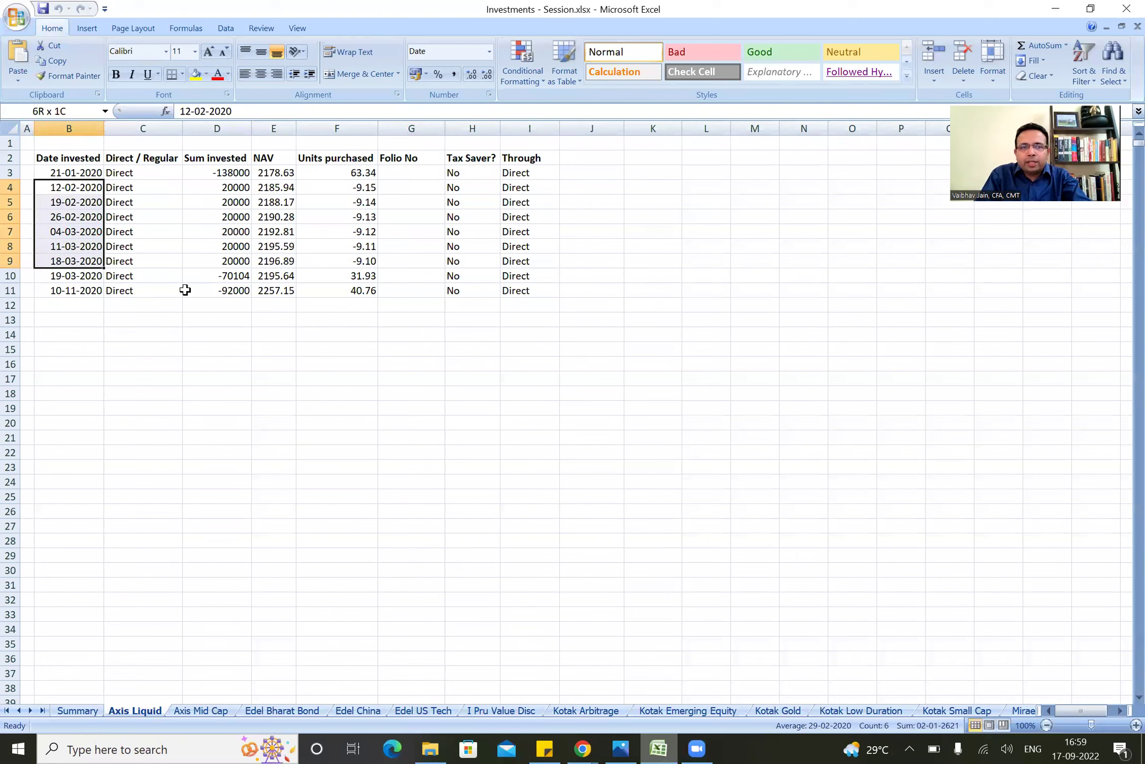
pyautogui.press('Up')
pyautogui.press('Down')
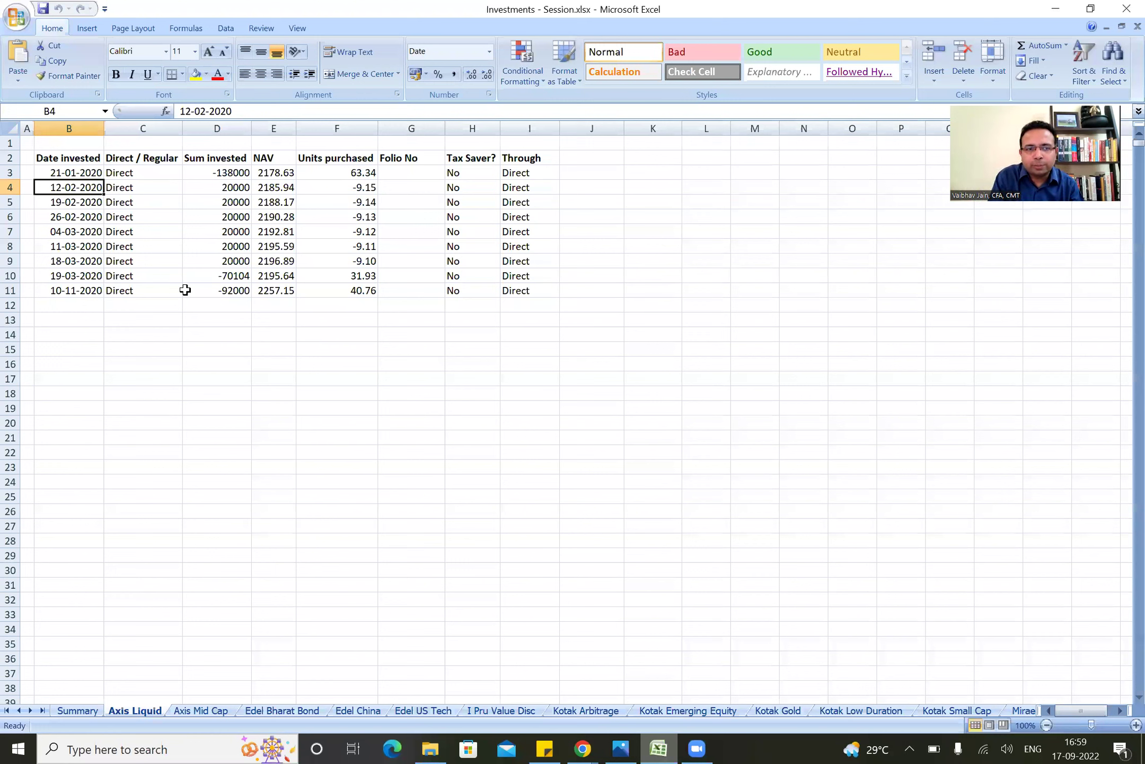
# Step: Compare the 12-02-2020 Axis Liquid transaction with the Axis Mid Cap sheet, then check its units purchased formula in F4
pyautogui.press('Right')
pyautogui.press('Right')
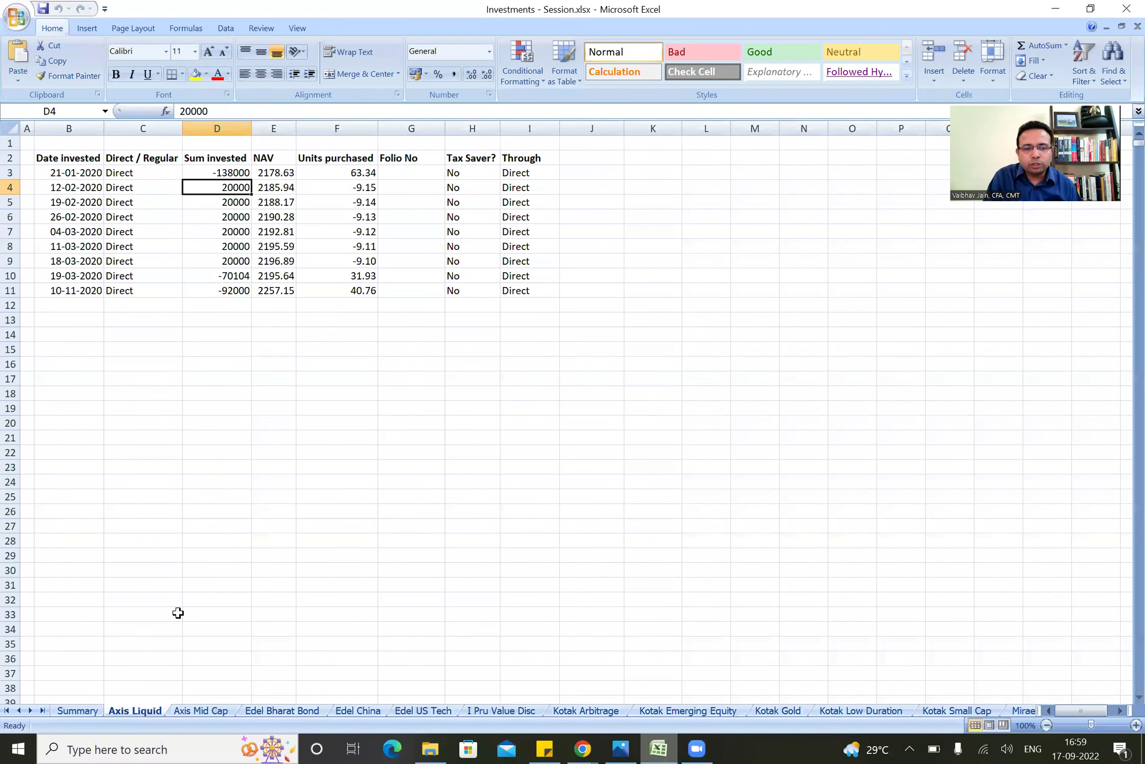
pyautogui.click(200, 714)
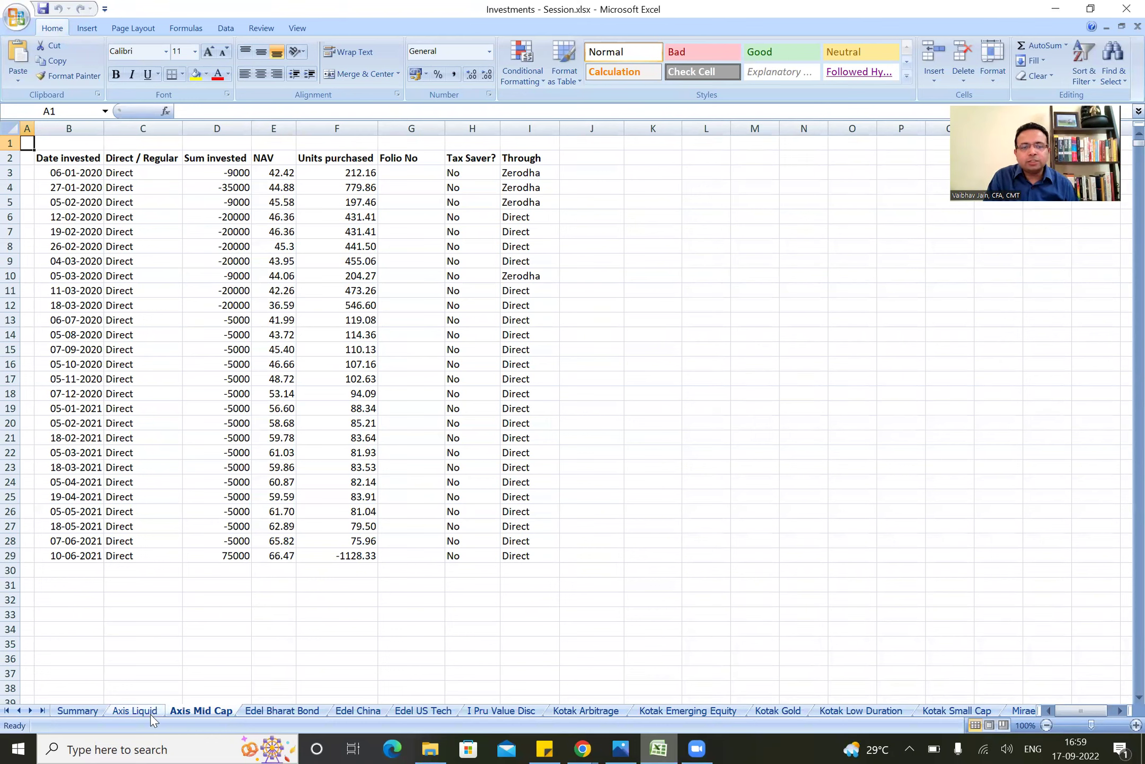
pyautogui.click(134, 712)
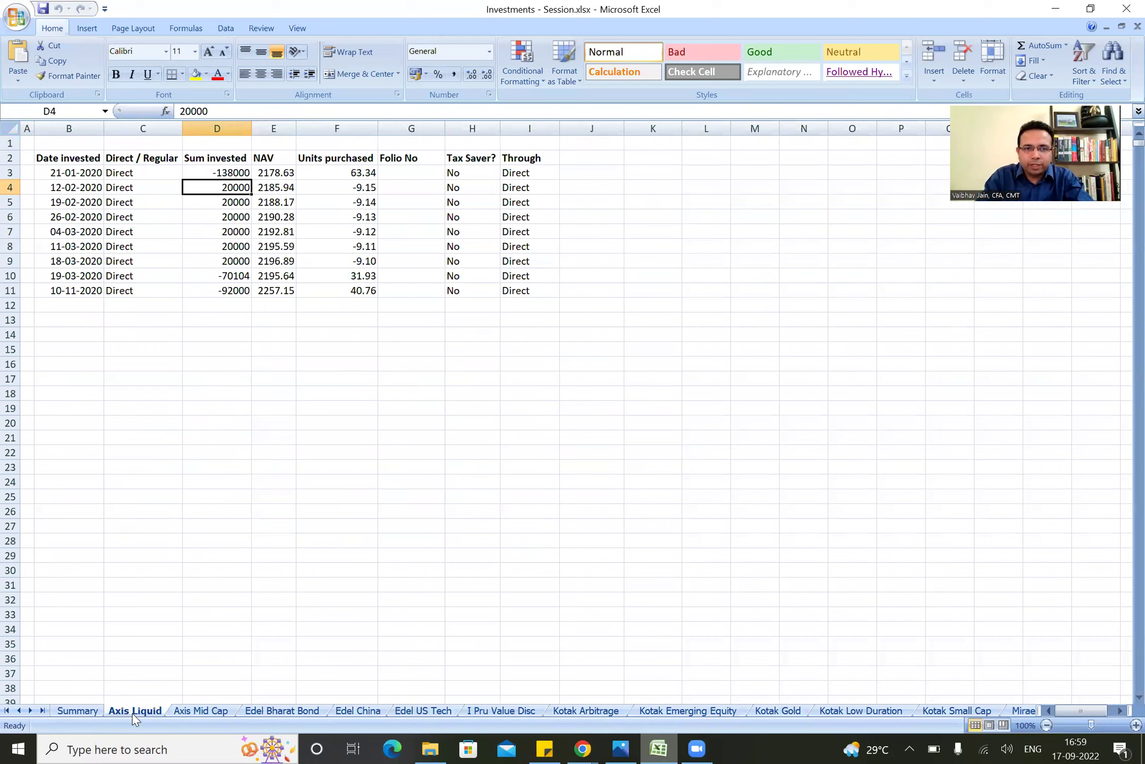
pyautogui.press('Right')
pyautogui.press('Right')
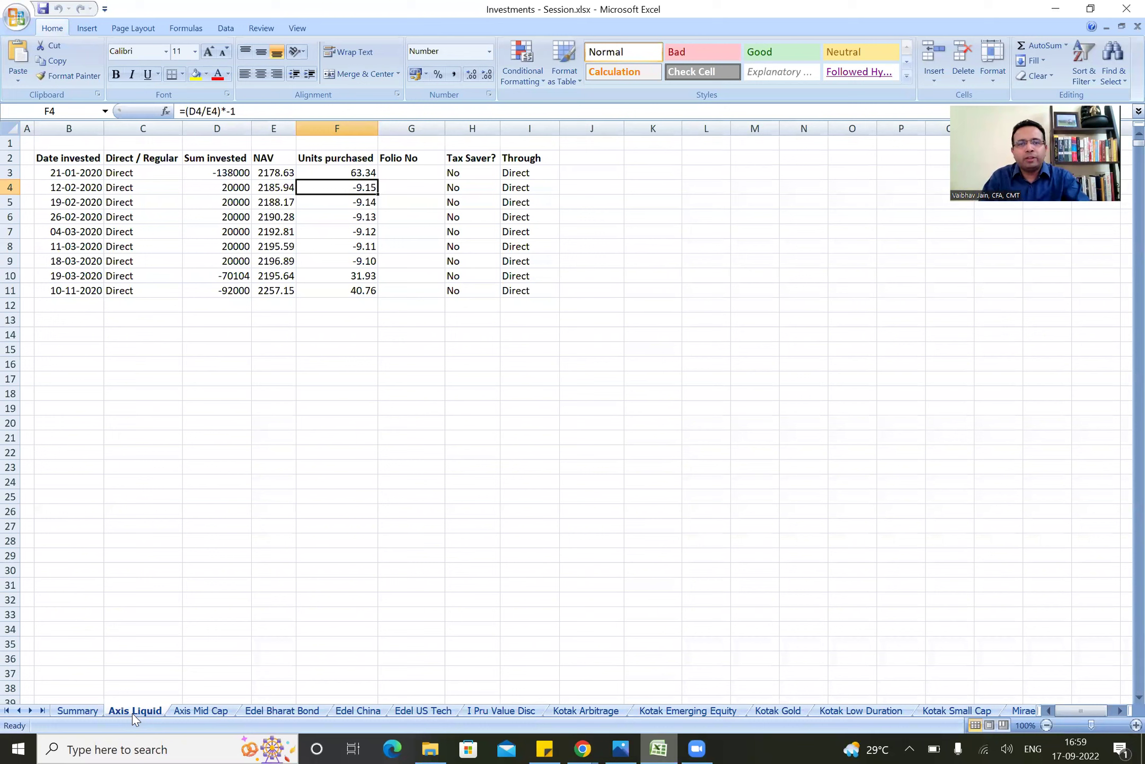
# Step: Go down the Date invested column from 12-02-2020 to the last transactions of the Axis Liquid sheet
pyautogui.press('Left')
pyautogui.press('Left')
pyautogui.press('Left')
pyautogui.press('Left')
pyautogui.press('Down')
pyautogui.press('Down')
pyautogui.press('Down')
pyautogui.press('Down')
pyautogui.press('Down')
pyautogui.press('Down')
pyautogui.press('Down')
pyautogui.press('Up')
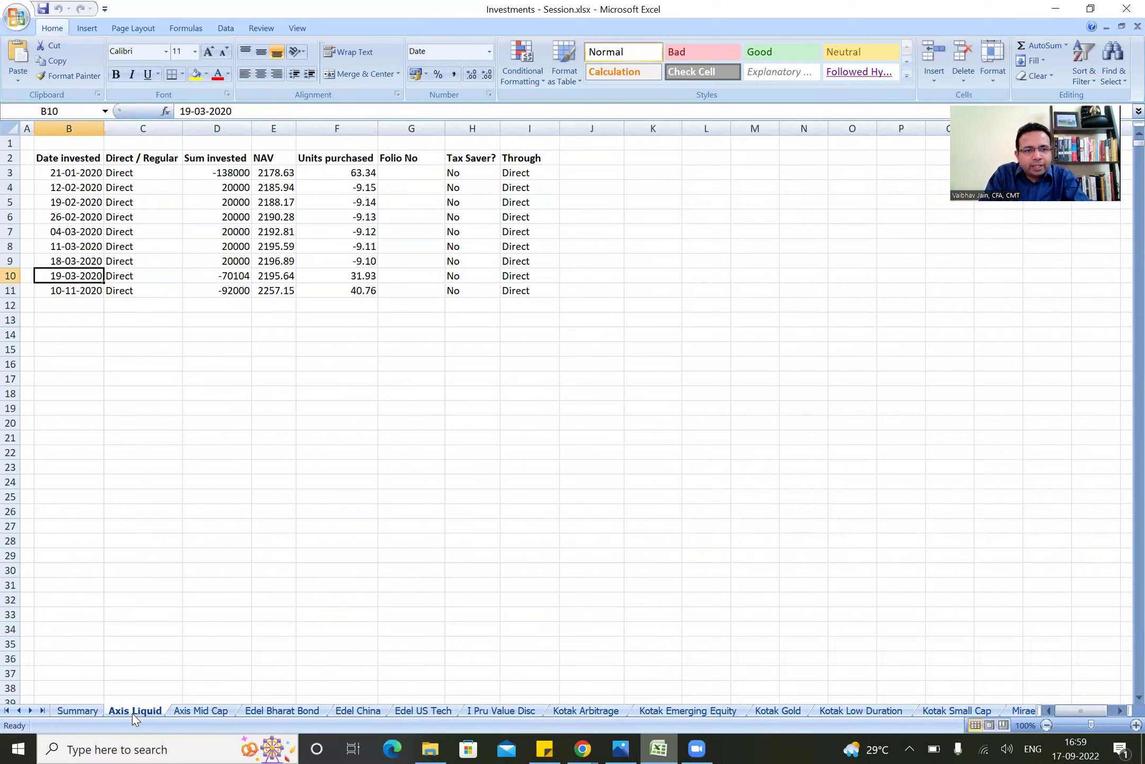
# Step: Highlight the 18-03-2020 transaction from Date invested through the Through column, B9:I9
pyautogui.press('Up')
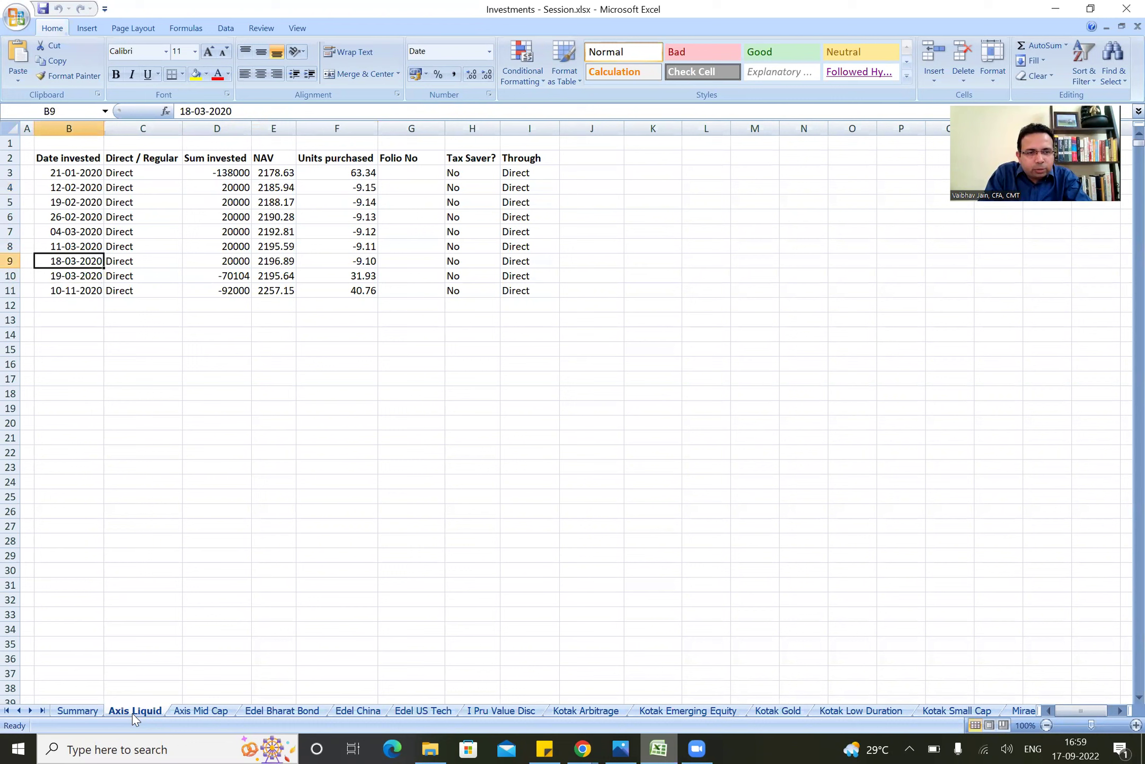
pyautogui.hotkey('shift', 'Right')
pyautogui.hotkey('shift', 'Right')
pyautogui.hotkey('shift', 'Right')
pyautogui.hotkey('shift', 'Right')
pyautogui.hotkey('shift', 'Right')
pyautogui.hotkey('shift', 'Right')
pyautogui.hotkey('shift', 'Right')
# Step: Highlight the 19-03-2020 transaction from Date invested through the Through column, B10:I10
pyautogui.press('Left')
pyautogui.press('Down')
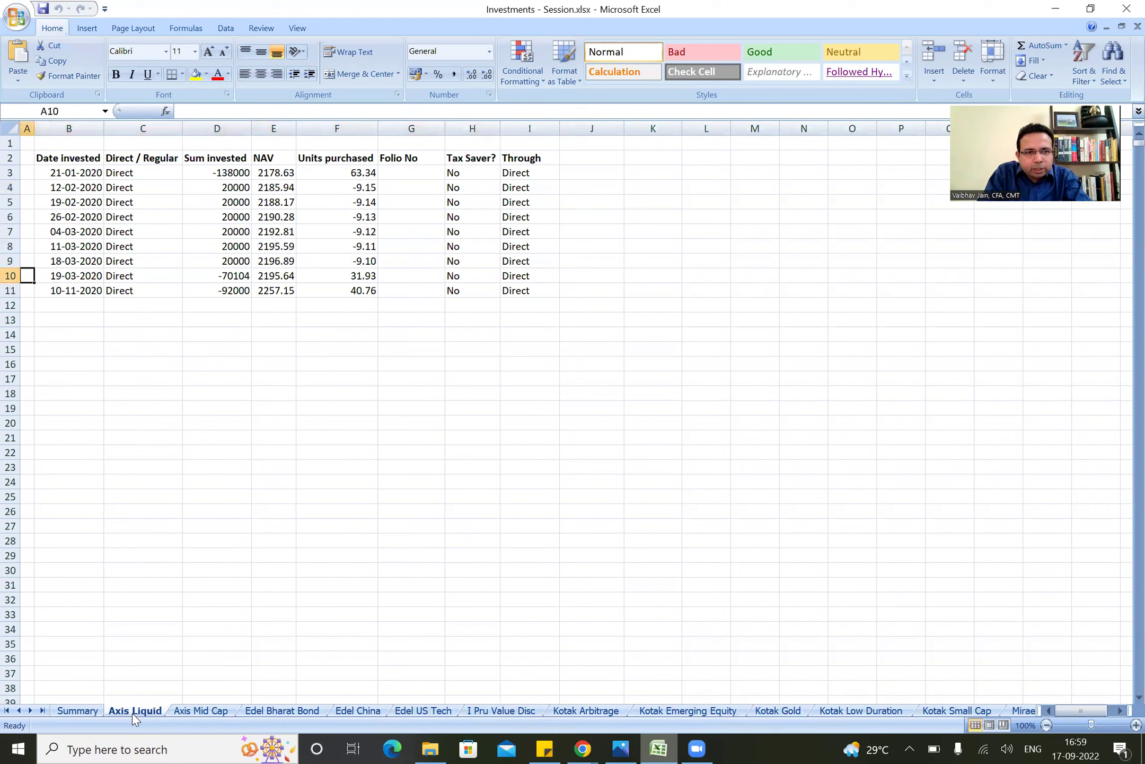
pyautogui.press('Right')
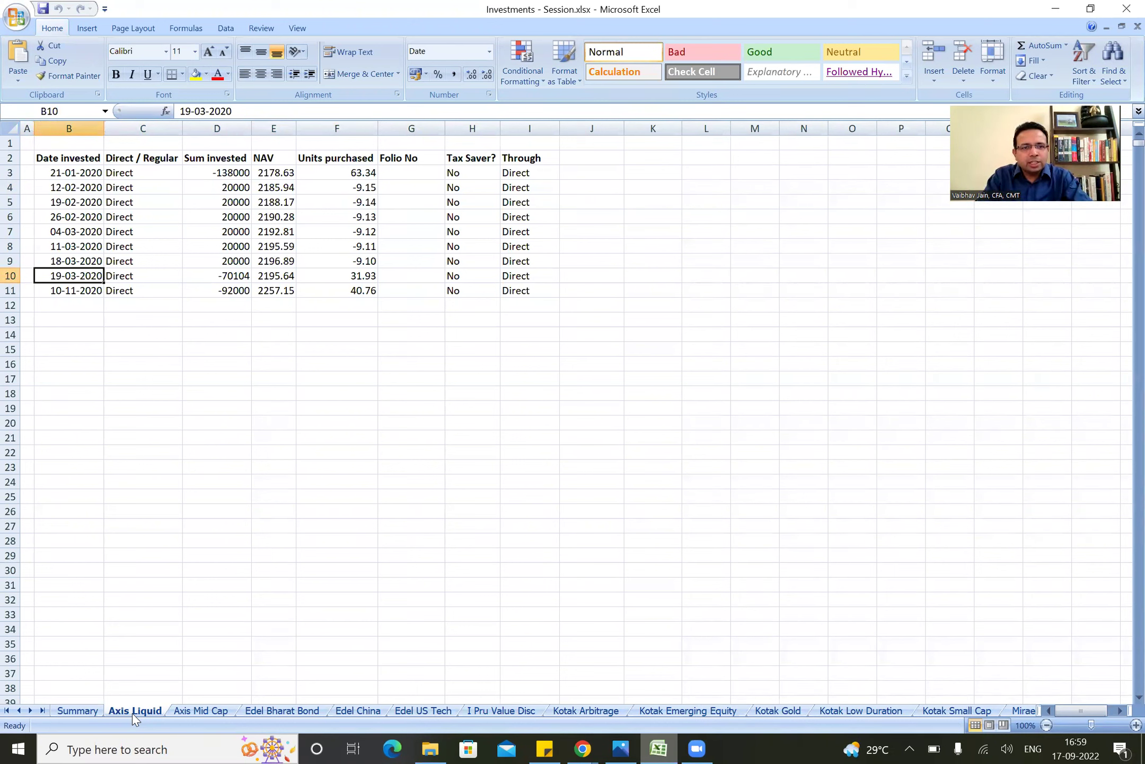
pyautogui.hotkey('shift', 'Right')
pyautogui.hotkey('shift', 'Right')
pyautogui.hotkey('shift', 'Right')
pyautogui.hotkey('shift', 'Right')
pyautogui.hotkey('shift', 'Right')
pyautogui.hotkey('shift', 'Right')
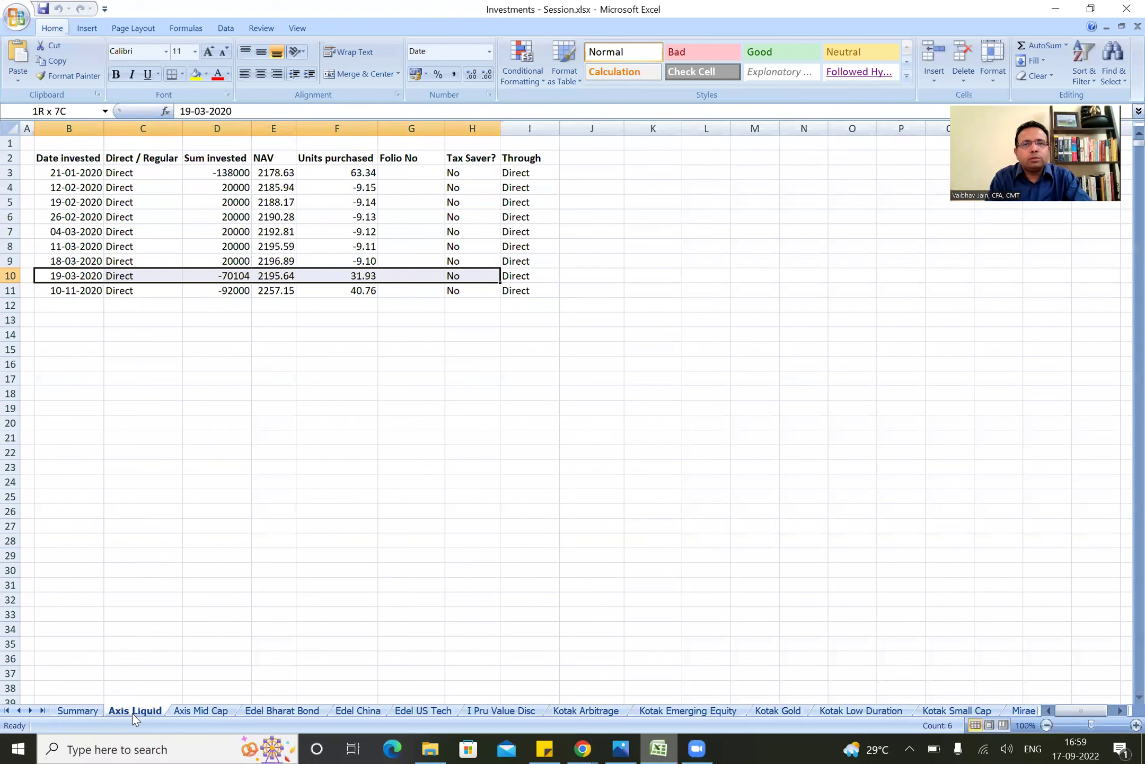
pyautogui.hotkey('shift', 'Right')
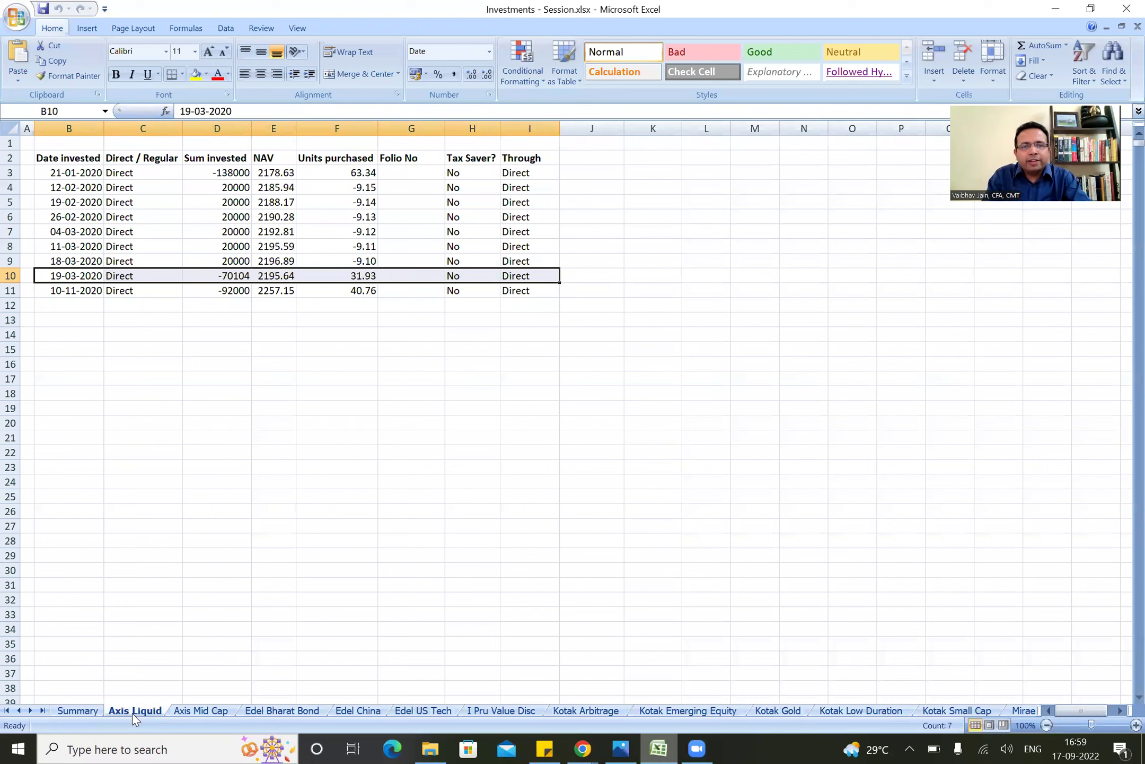
# Step: Check the sum invested of the 19-03-2020 transaction in D10, then return to its date in B10
pyautogui.press('Left')
pyautogui.press('Right')
pyautogui.press('Right')
pyautogui.press('Right')
pyautogui.press('Right')
pyautogui.press('Left')
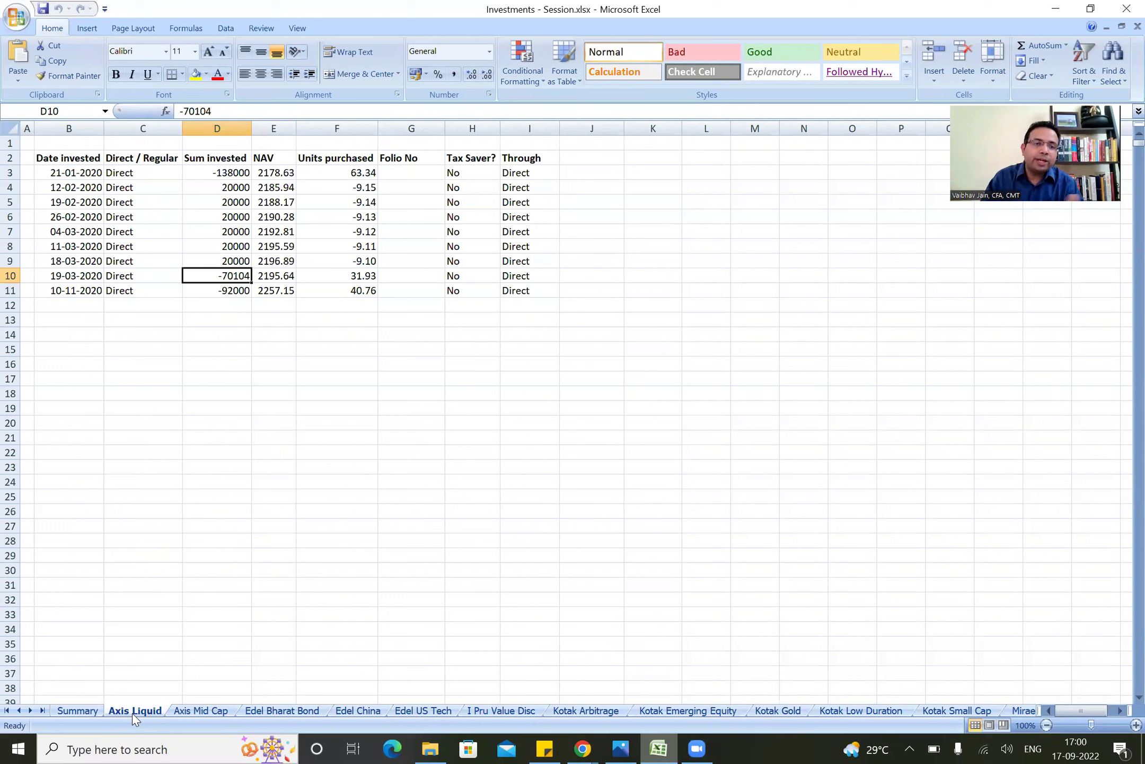
pyautogui.press('Left')
pyautogui.press('Left')
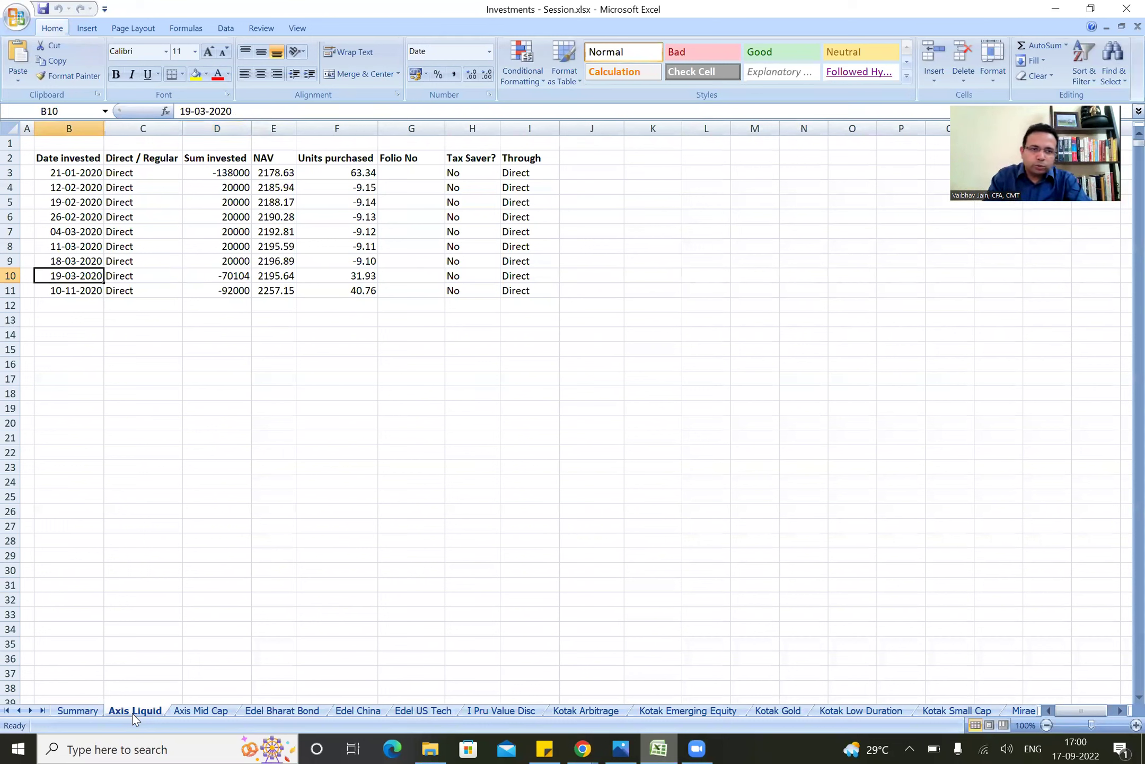
# Step: Highlight the complete 19-03-2020 entry, B10:I10, once more
pyautogui.hotkey('shift', 'Right')
pyautogui.hotkey('shift', 'Right')
pyautogui.hotkey('shift', 'Right')
pyautogui.hotkey('shift', 'Right')
pyautogui.hotkey('shift', 'Right')
pyautogui.hotkey('shift', 'Right')
pyautogui.hotkey('shift', 'Right')
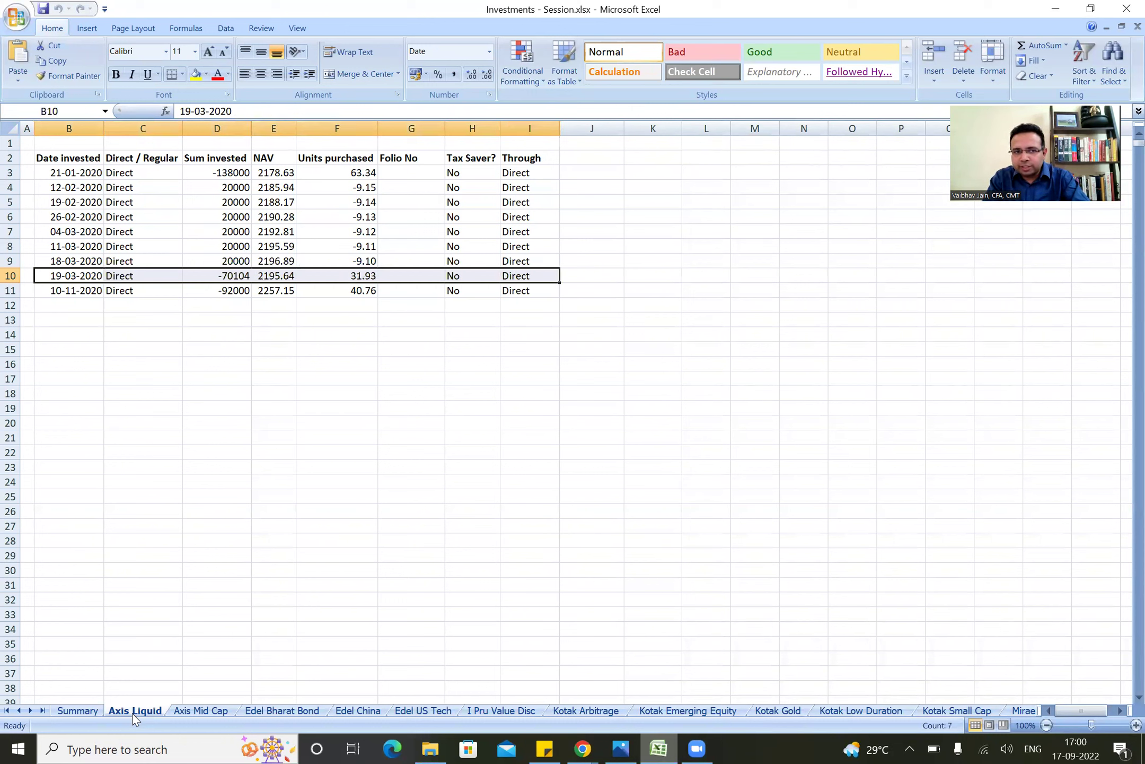
# Step: Highlight the 10-11-2020 transaction from Date invested through the Through column, B11:I11
pyautogui.press('Down')
pyautogui.hotkey('shift', 'Right')
pyautogui.hotkey('shift', 'Right')
pyautogui.hotkey('shift', 'Right')
pyautogui.hotkey('shift', 'Right')
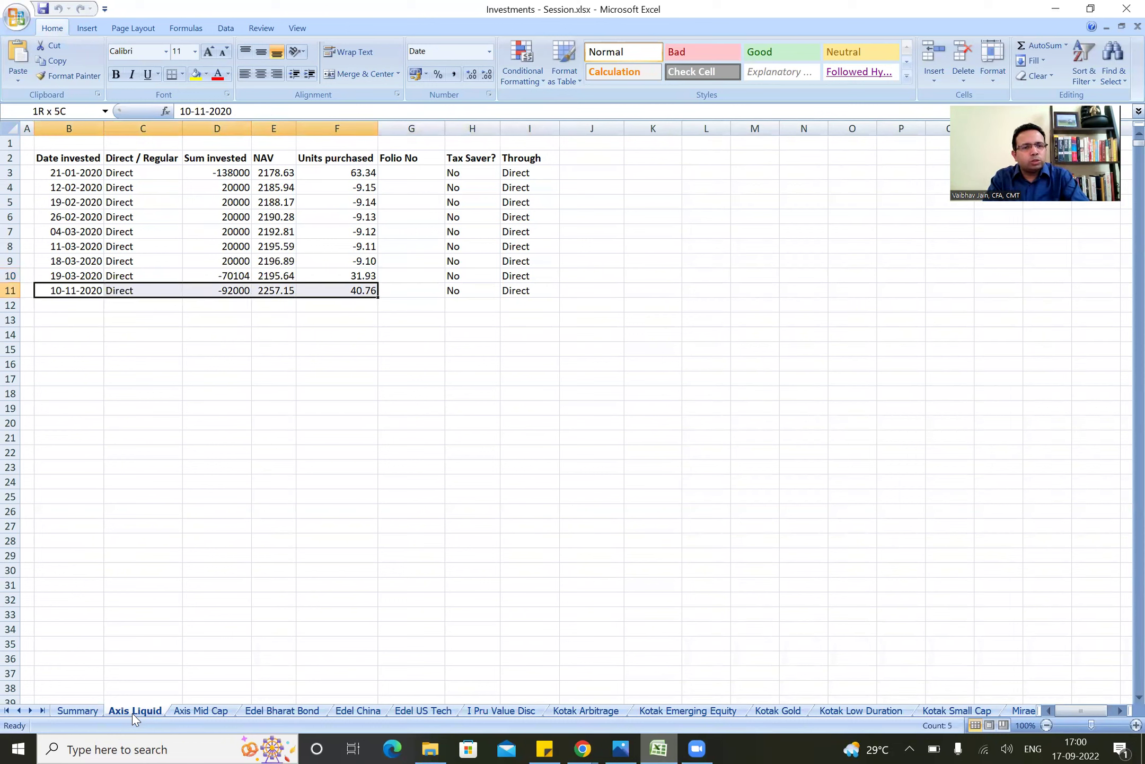
pyautogui.hotkey('shift', 'Right')
pyautogui.hotkey('shift', 'Right')
pyautogui.hotkey('shift', 'Right')
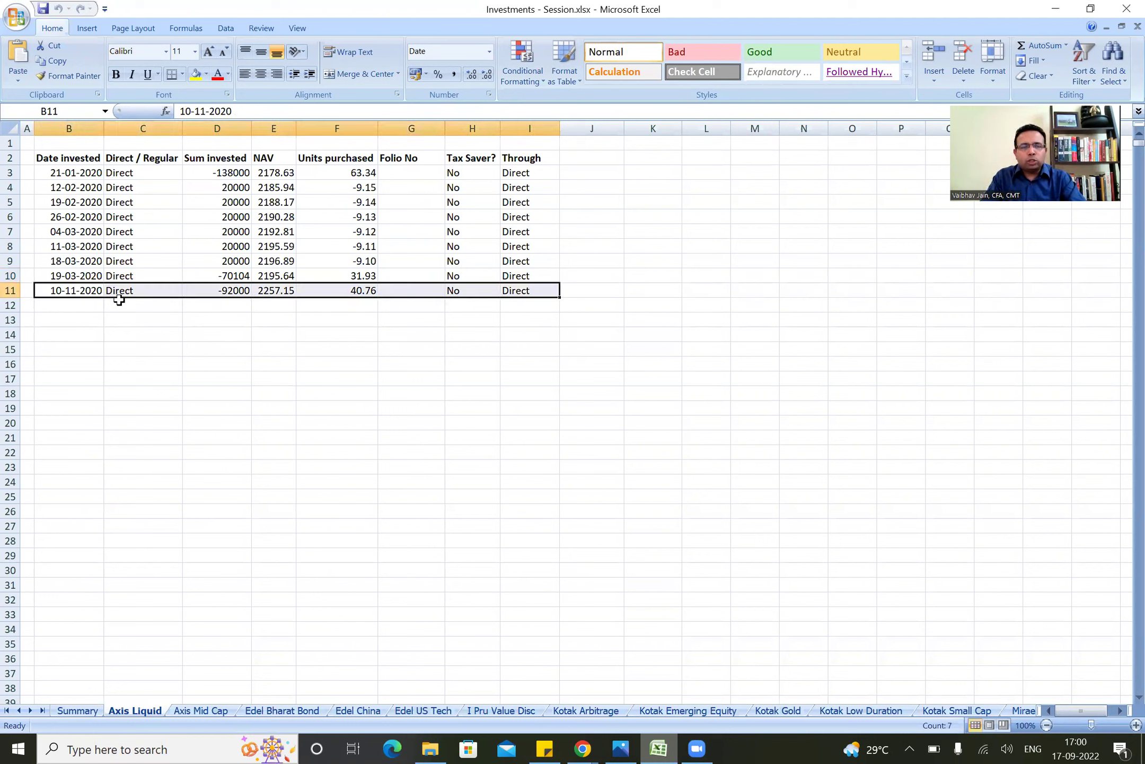
# Step: Go up the Date invested column to the first transaction in B3, then back down to the last one in B11
pyautogui.press('Up')
pyautogui.press('Up')
pyautogui.press('Up')
pyautogui.press('Up')
pyautogui.press('Up')
pyautogui.press('Up')
pyautogui.press('Up')
pyautogui.press('Up')
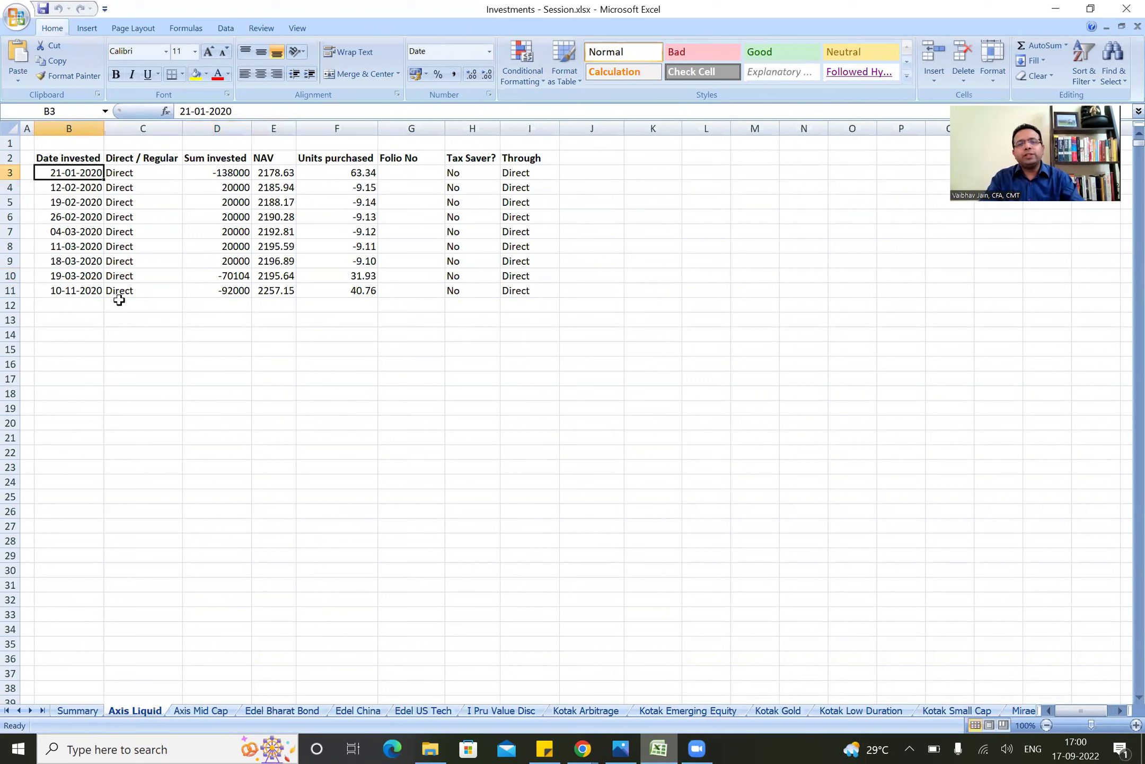
pyautogui.press('Down')
pyautogui.press('Down')
pyautogui.press('Down')
pyautogui.press('Down')
pyautogui.press('Down')
pyautogui.press('Down')
pyautogui.press('Down')
pyautogui.press('Down')
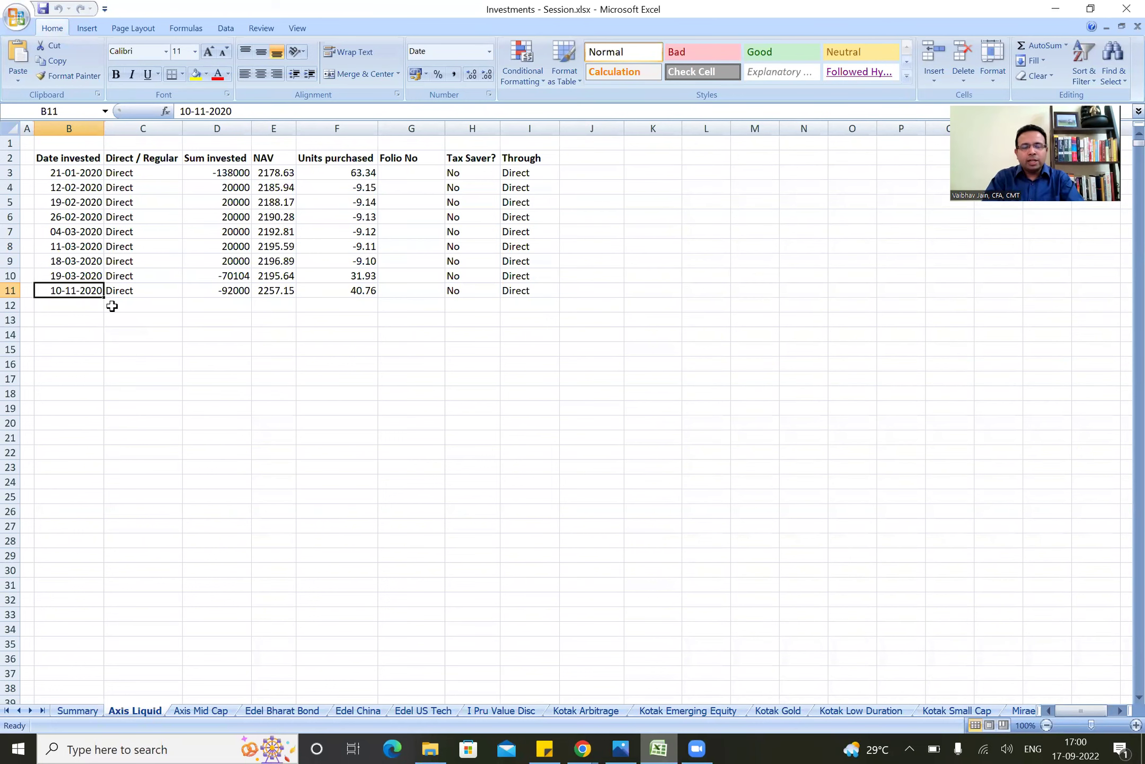
# Step: Go to rows 149 and 150 at the end of the Axis Liquid sheet and look across row 150 to the XIRR formula in I150
pyautogui.hotkey('ctrl', 'Down')
pyautogui.press('Down')
pyautogui.press('Down')
pyautogui.press('Up')
pyautogui.press('Up')
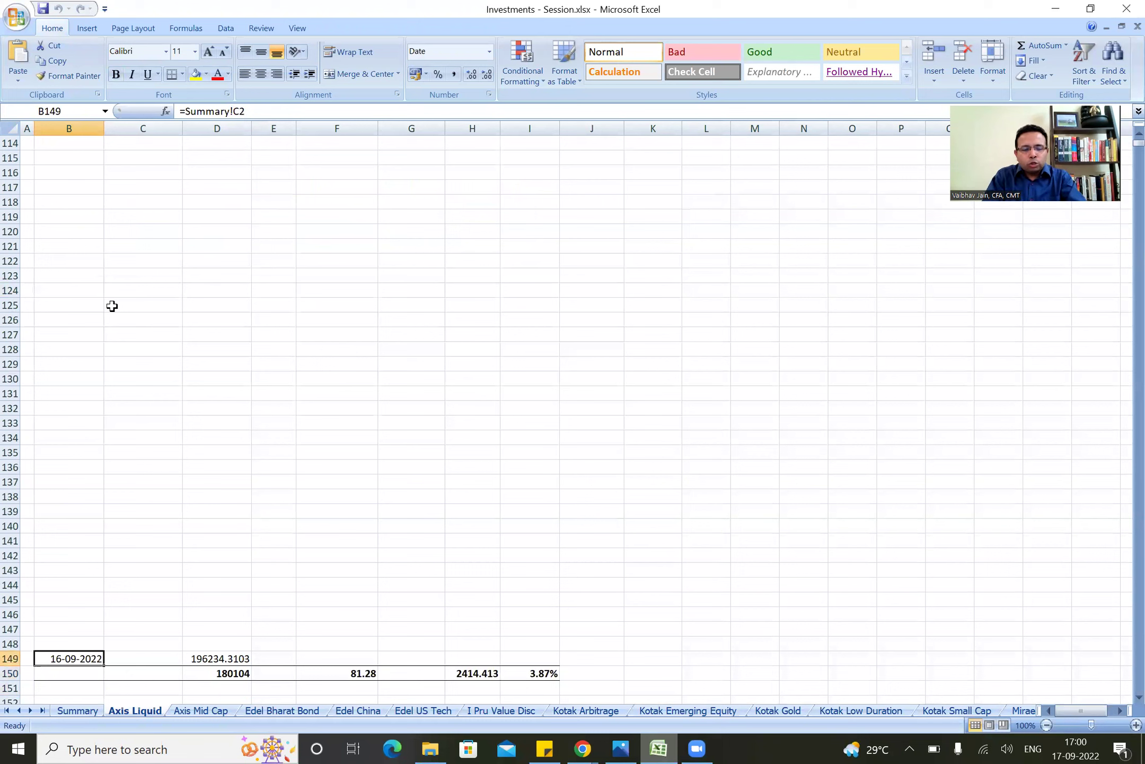
pyautogui.press('Down')
pyautogui.press('Right')
pyautogui.press('Right')
pyautogui.press('Right')
pyautogui.press('Right')
pyautogui.press('Right')
pyautogui.press('Right')
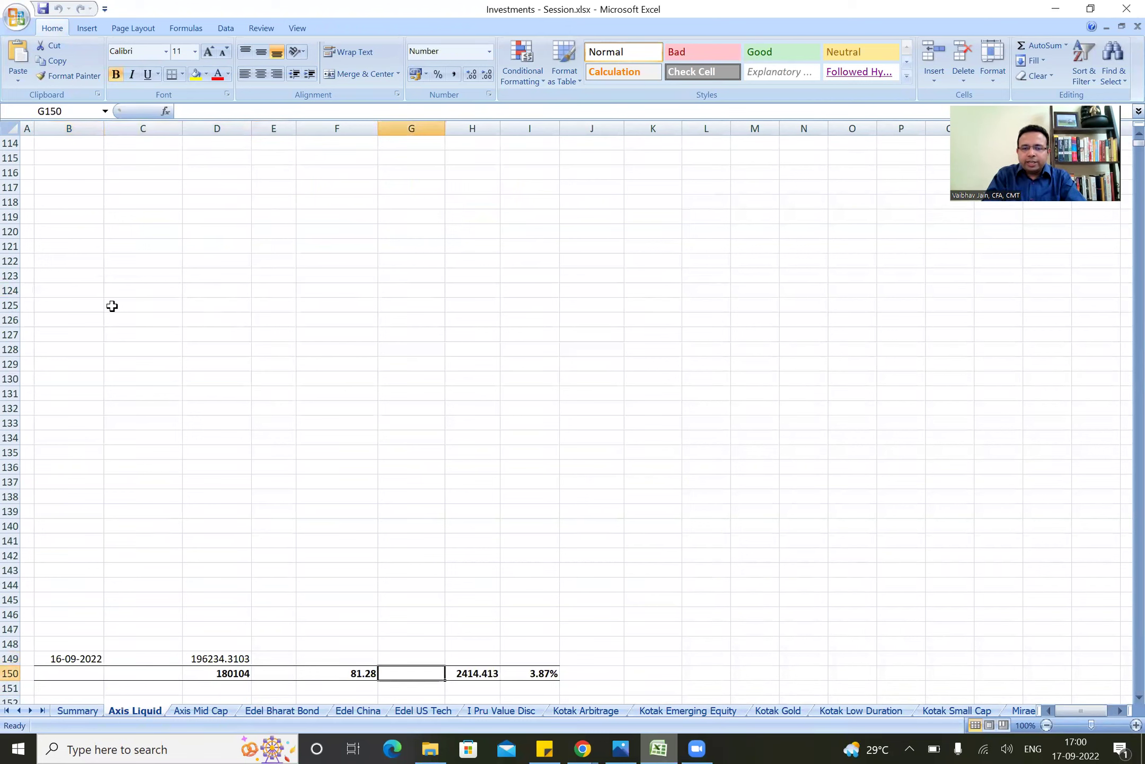
pyautogui.press('Right')
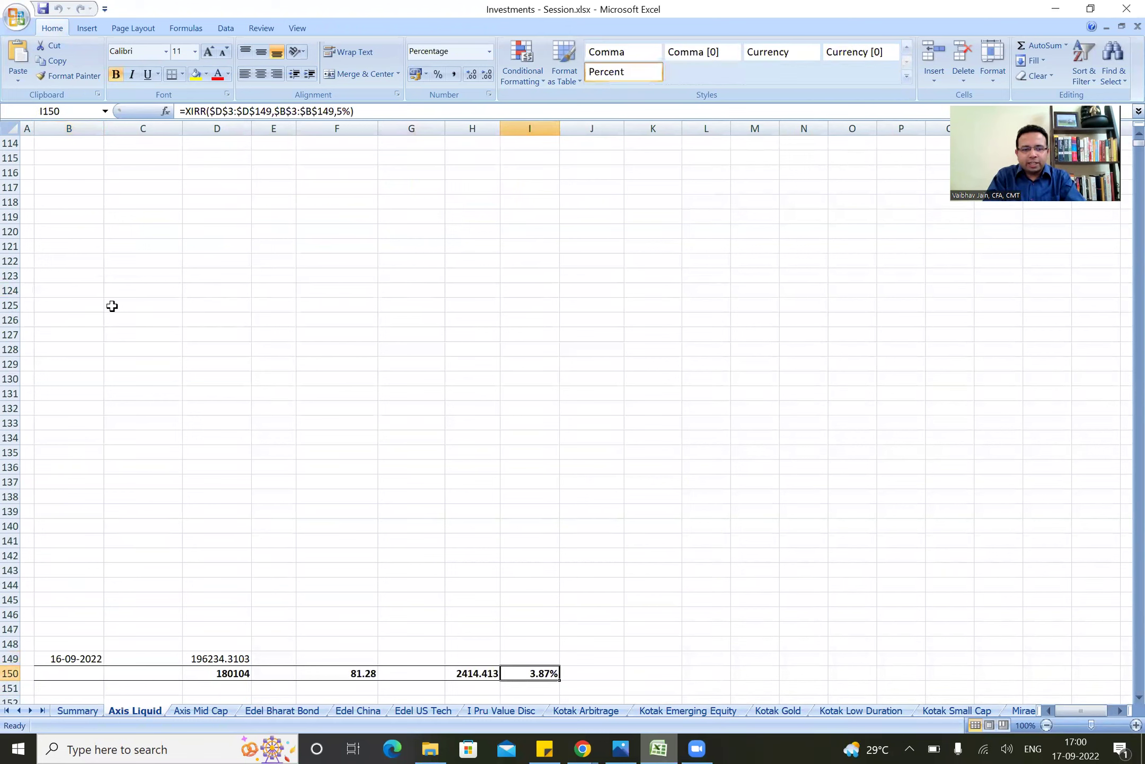
# Step: Return to the valuation date in B149 and check its source, the last date updated in C2 of the Summary sheet
pyautogui.press('Left')
pyautogui.press('Left')
pyautogui.press('Left')
pyautogui.press('Left')
pyautogui.press('Left')
pyautogui.press('Left')
pyautogui.press('Left')
pyautogui.press('Up')
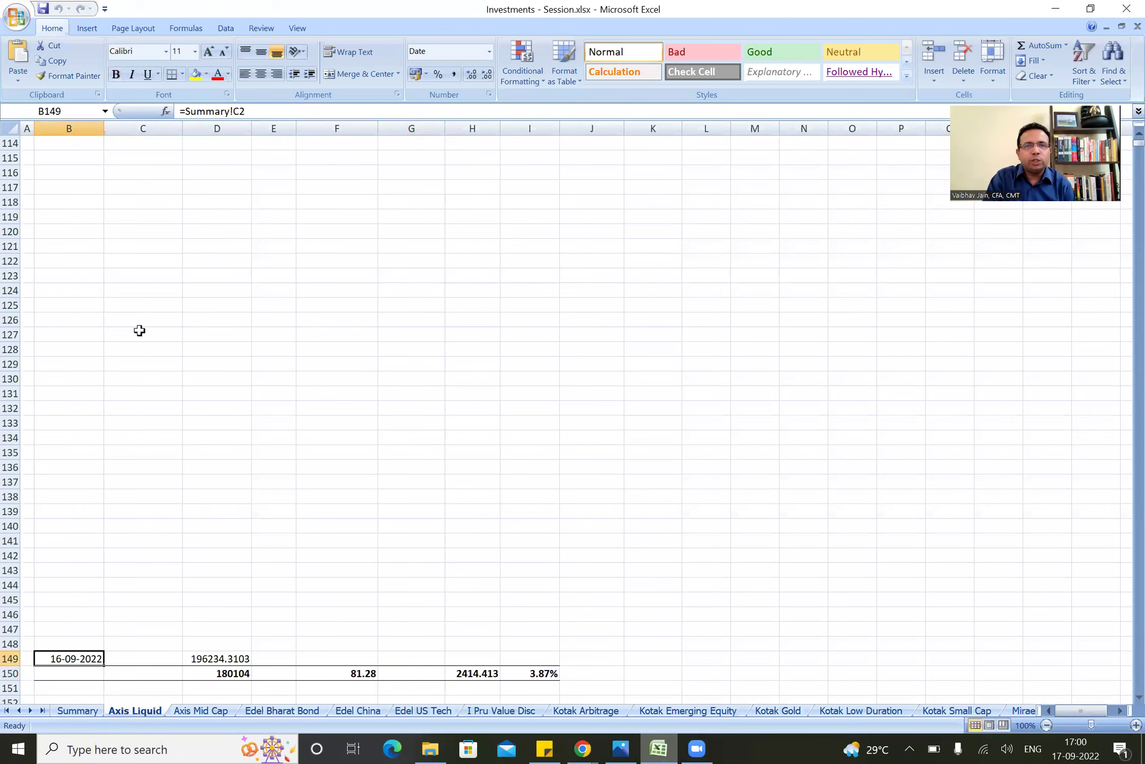
pyautogui.click(78, 711)
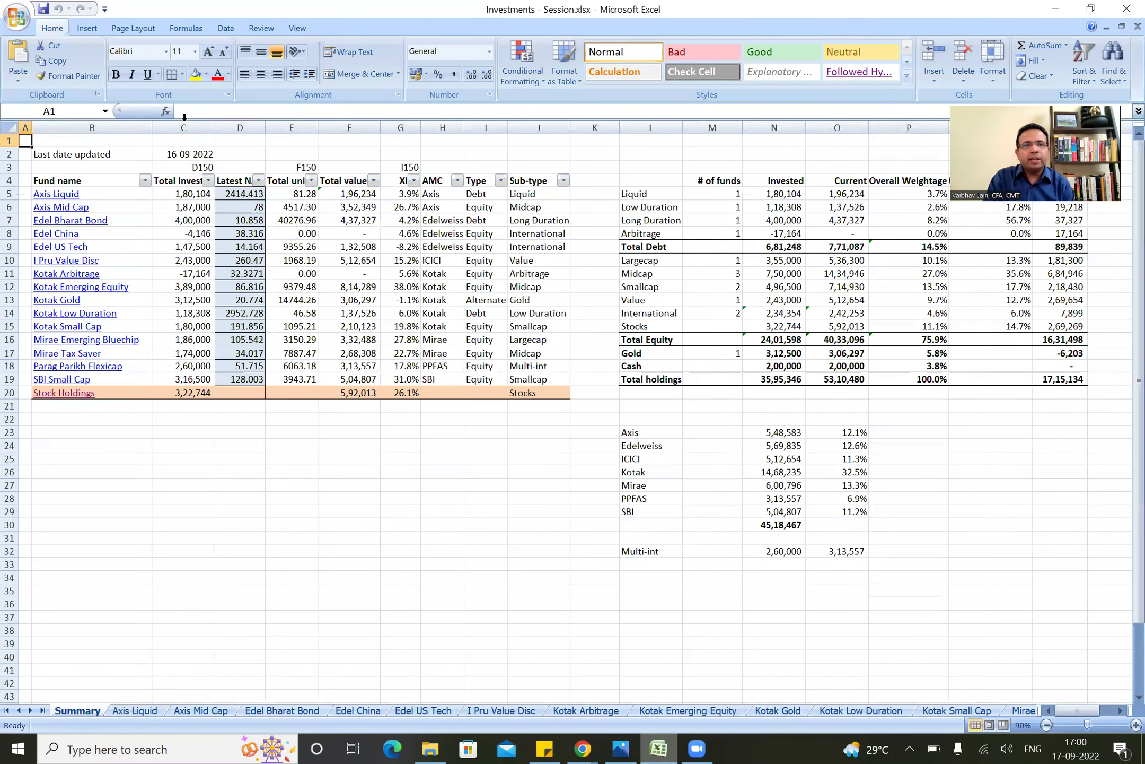
pyautogui.click(173, 156)
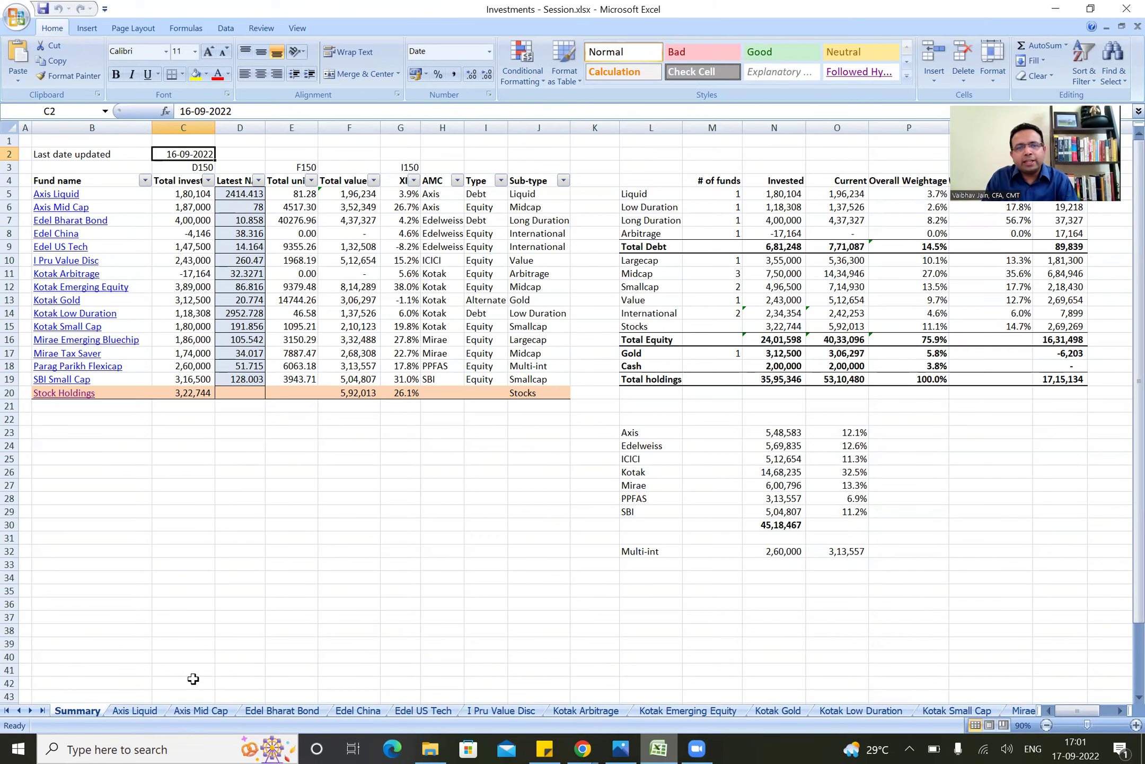
# Step: Inspect the current value formula in D149 of the Axis Liquid sheet, leaving it unedited
pyautogui.click(141, 713)
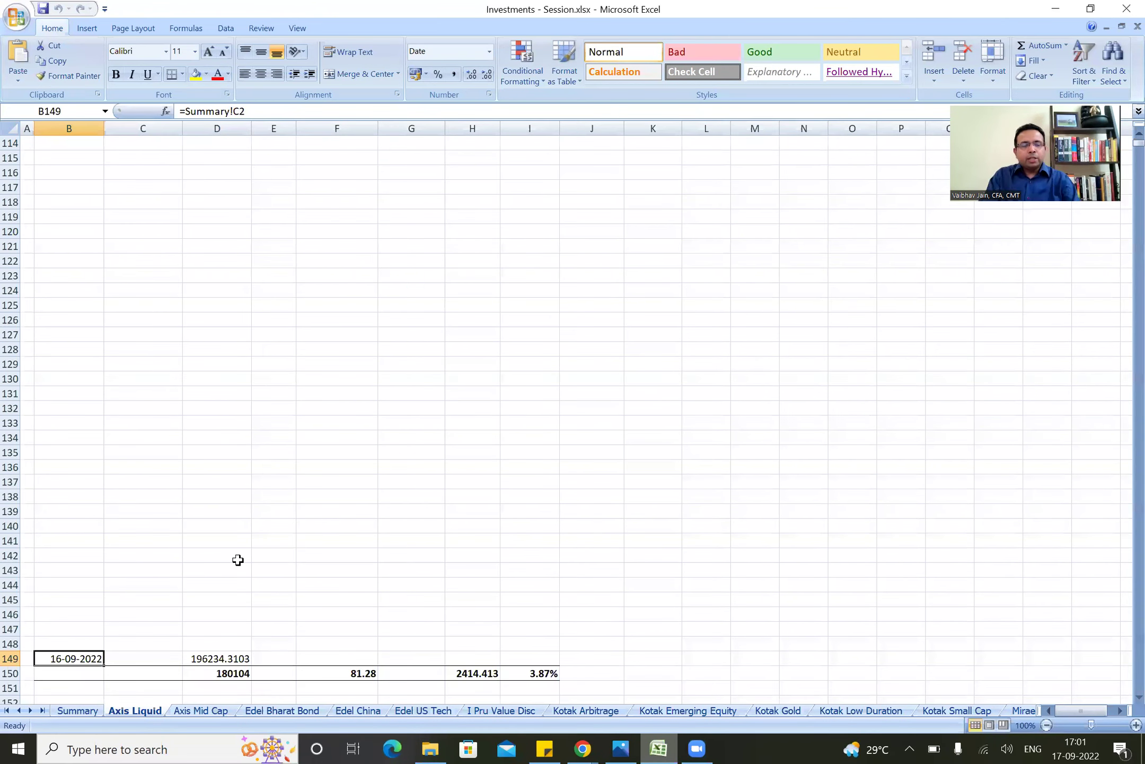
pyautogui.press('Right')
pyautogui.press('Right')
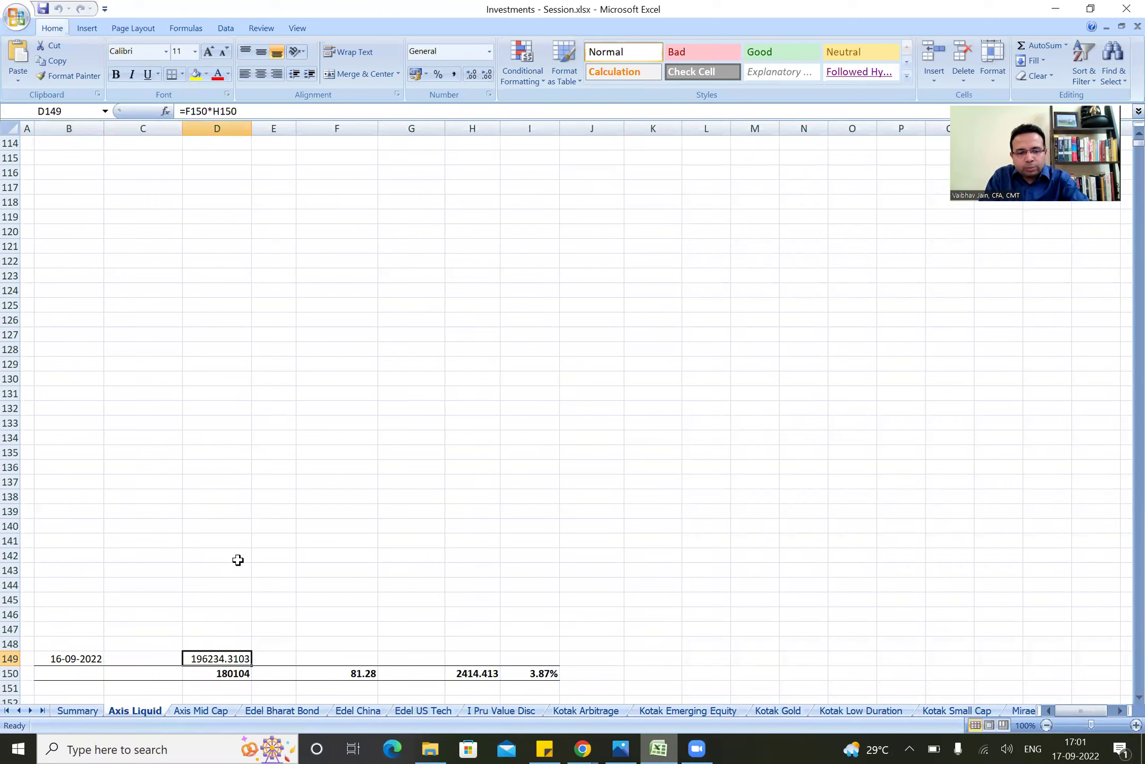
pyautogui.press('F2')
pyautogui.press('Escape')
# Step: Check the total units formula in F150
pyautogui.press('Right')
pyautogui.press('Right')
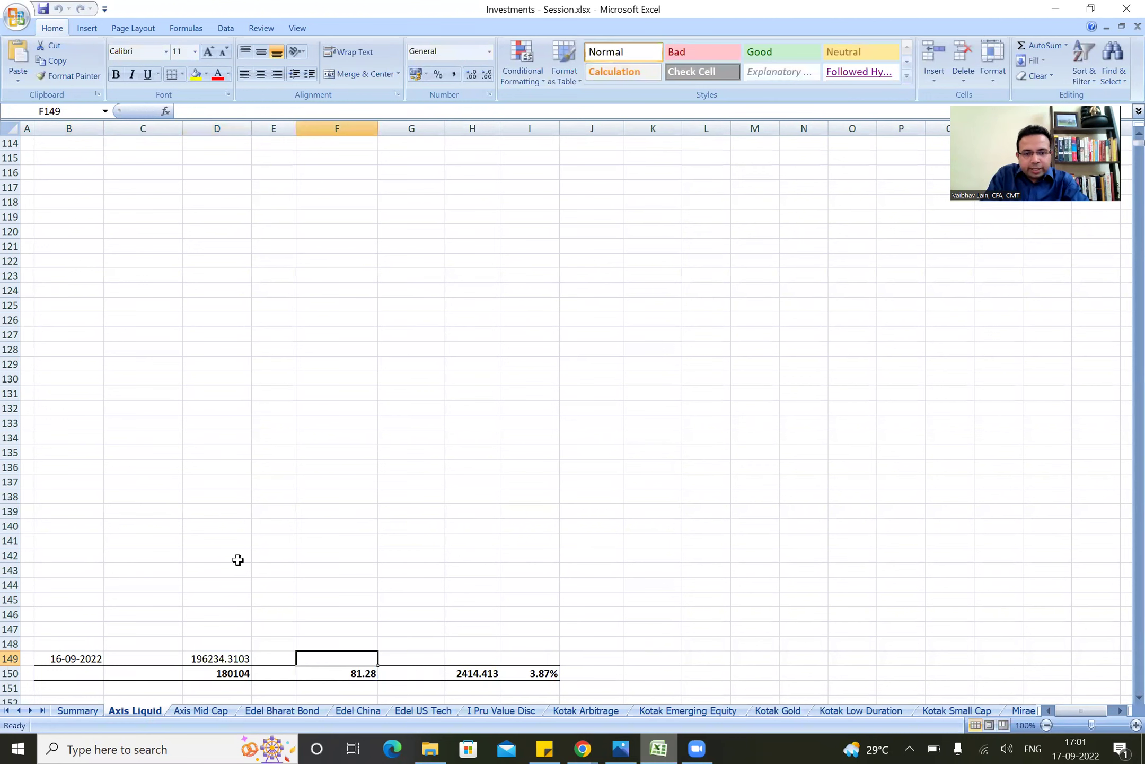
pyautogui.press('Down')
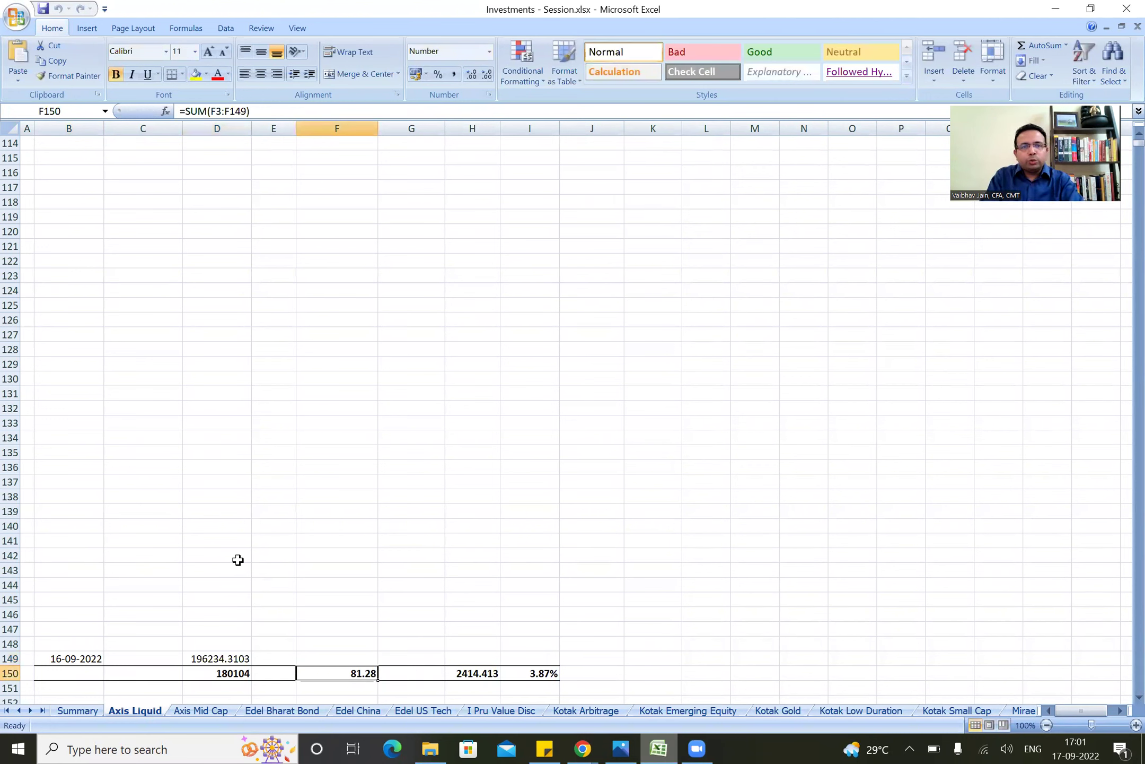
# Step: Go back up to the Units purchased column and highlight its transaction values starting at F3
pyautogui.press('Up')
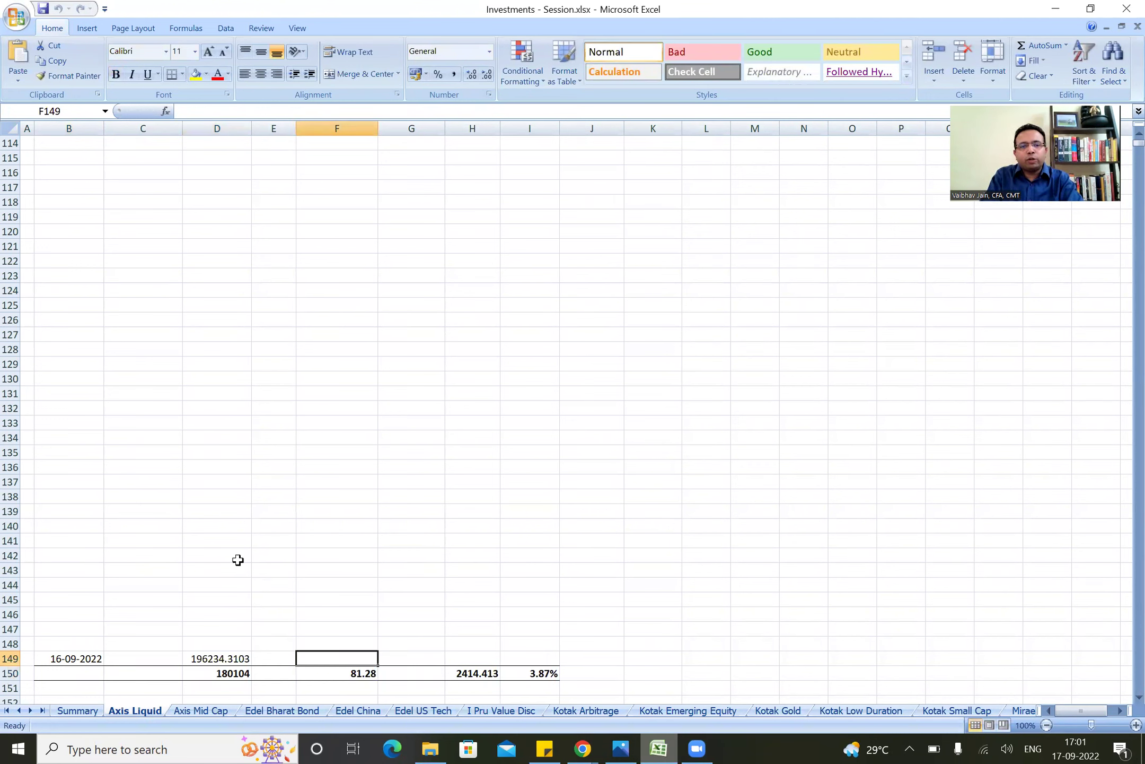
pyautogui.hotkey('ctrl', 'Up')
pyautogui.hotkey('ctrl', 'Up')
pyautogui.hotkey('ctrl', 'Up')
pyautogui.press('Down')
pyautogui.press('Down')
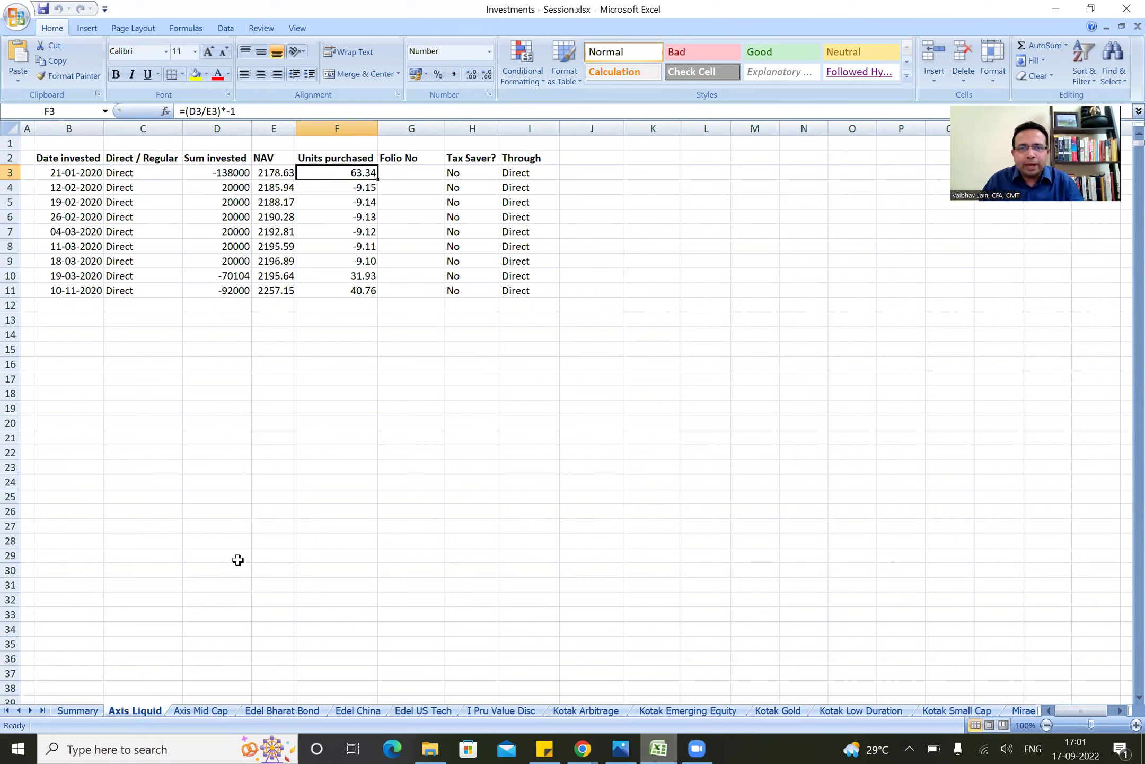
pyautogui.hotkey('shift', 'Down')
pyautogui.hotkey('shift', 'Down')
pyautogui.hotkey('shift', 'Down')
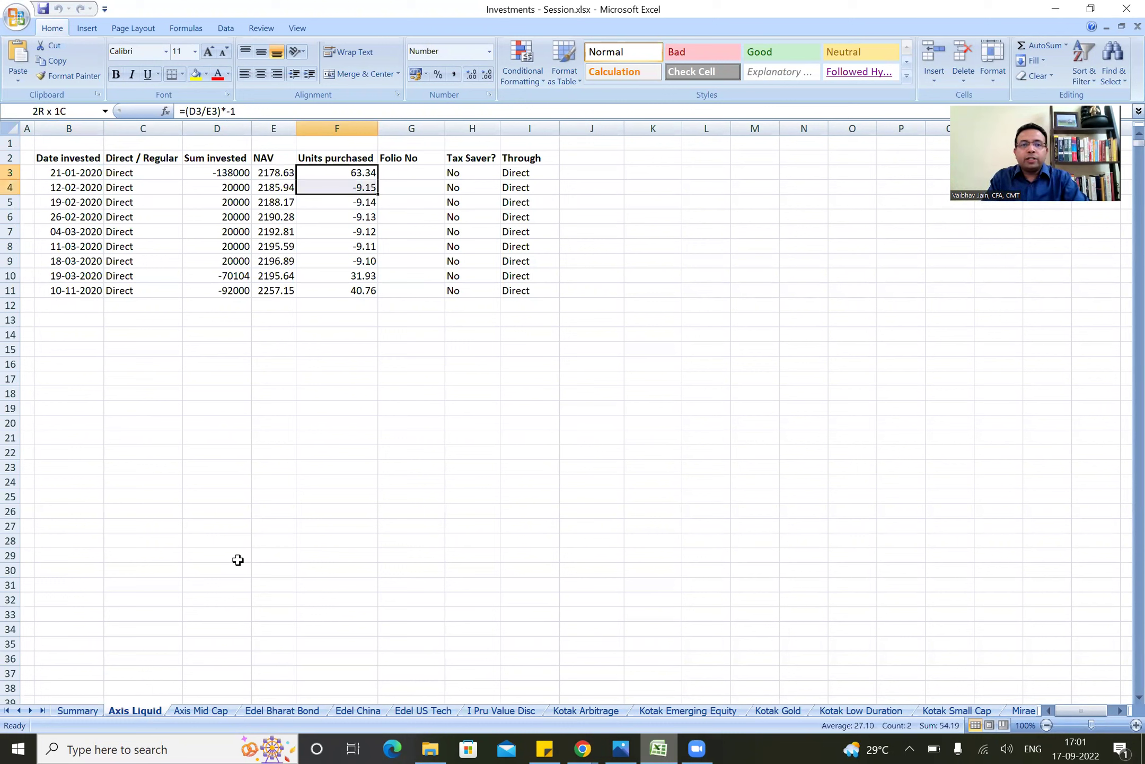
pyautogui.hotkey('ctrl', 'shift', 'Down')
# Step: Return to the units total in F150 at the end of the Units purchased column
pyautogui.press('Up')
pyautogui.press('Down')
pyautogui.press('Down')
pyautogui.hotkey('ctrl', 'Down')
pyautogui.hotkey('ctrl', 'Down')
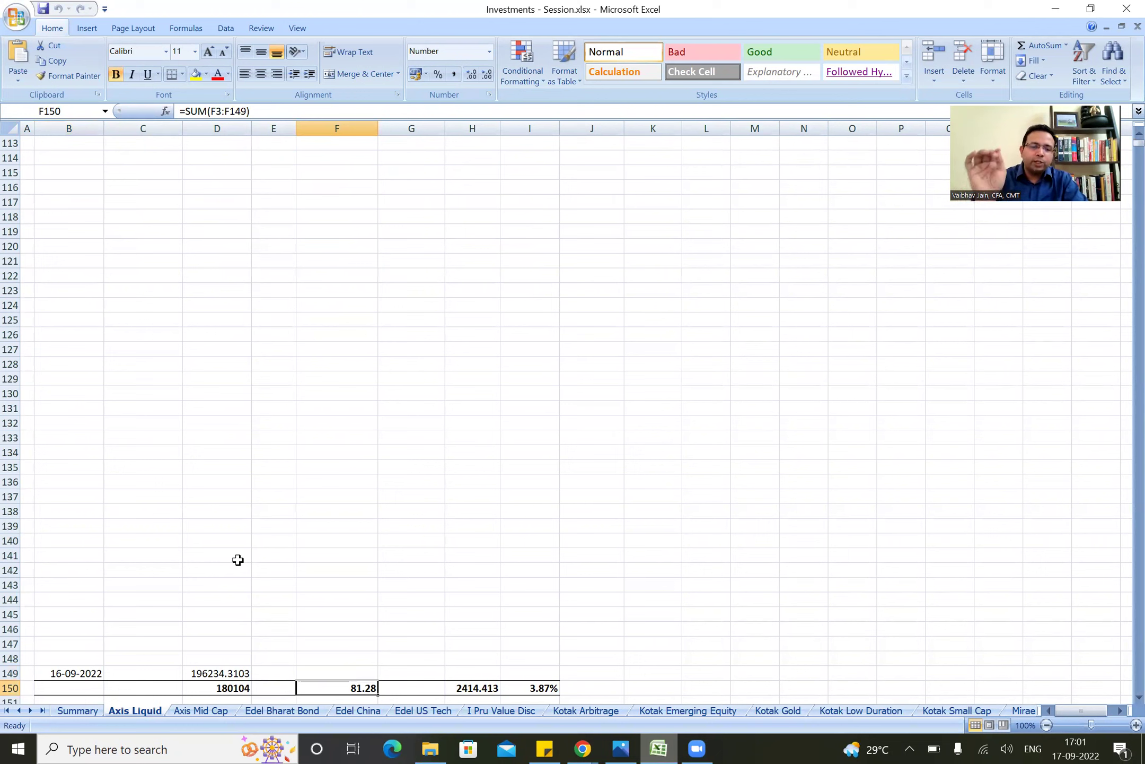
# Step: Check the total invested formula in D150, then highlight the Sum invested entries it draws on from D3 down to D10
pyautogui.press('Left')
pyautogui.press('Left')
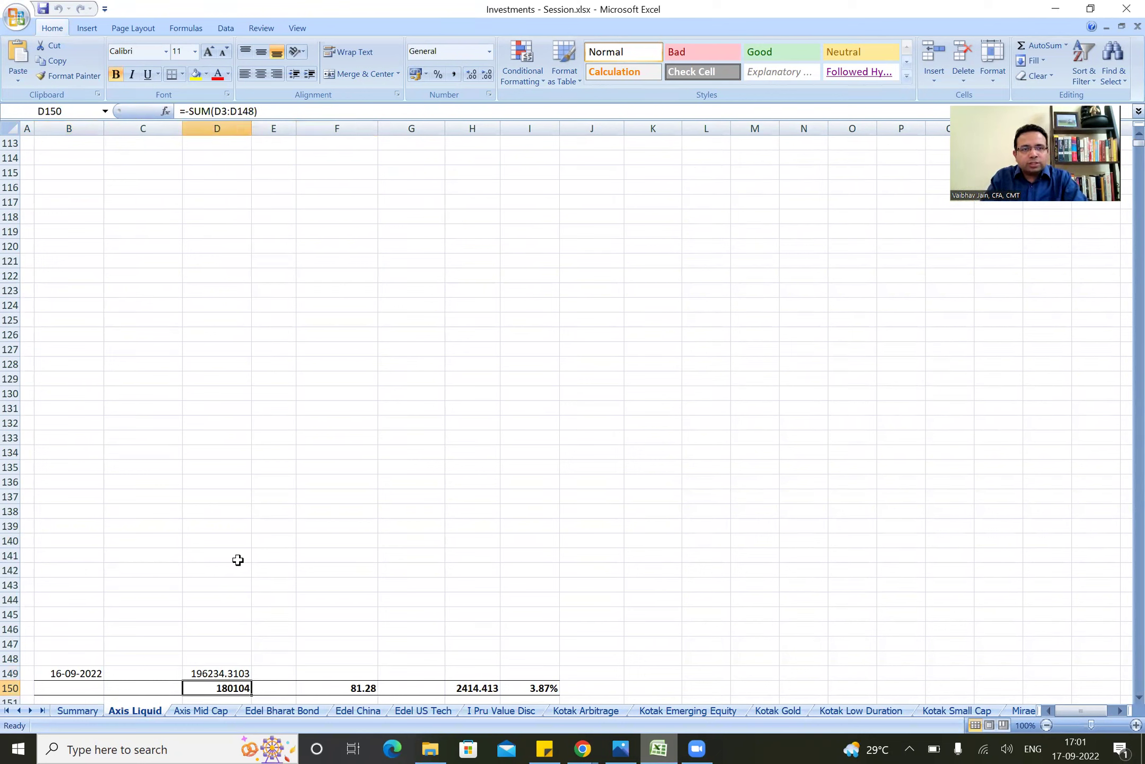
pyautogui.hotkey('ctrl', 'Up')
pyautogui.hotkey('ctrl', 'Up')
pyautogui.hotkey('ctrl', 'Up')
pyautogui.hotkey('ctrl', 'Up')
pyautogui.press('Down')
pyautogui.press('Down')
pyautogui.hotkey('shift', 'Down')
pyautogui.hotkey('shift', 'Down')
pyautogui.hotkey('shift', 'Down')
pyautogui.hotkey('shift', 'Down')
pyautogui.hotkey('shift', 'Down')
pyautogui.hotkey('shift', 'Down')
pyautogui.hotkey('shift', 'Down')
pyautogui.hotkey('shift', 'Down')
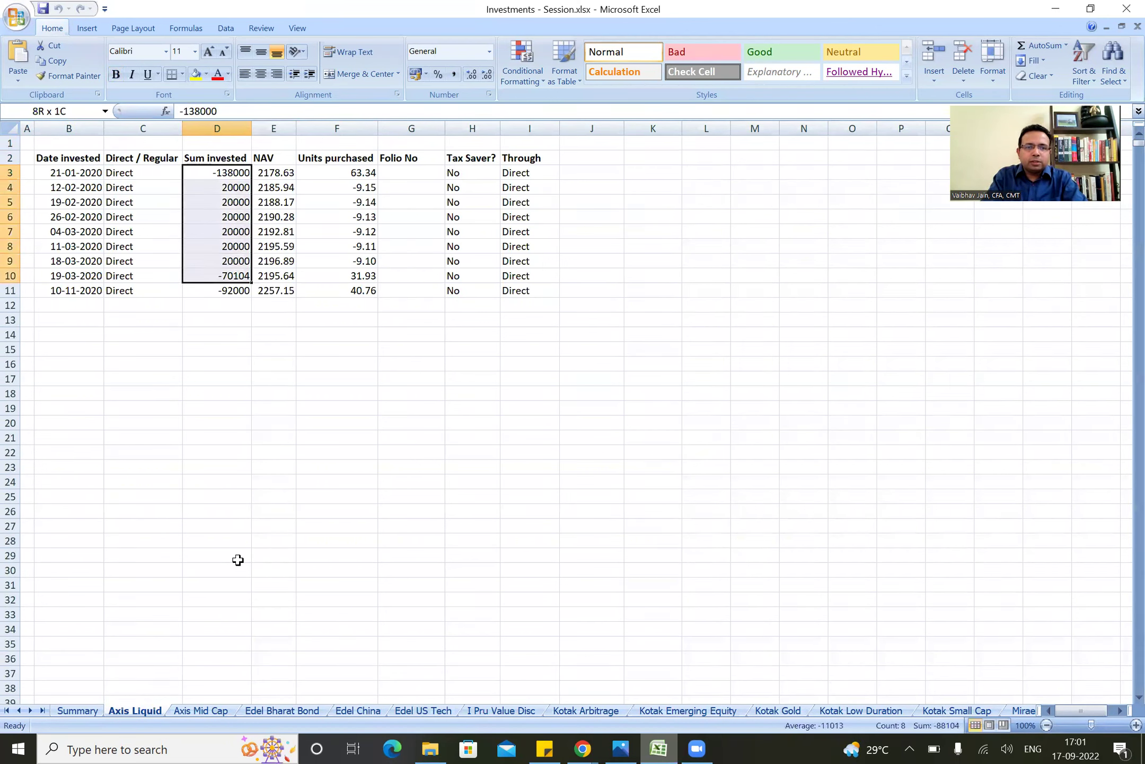
# Step: Return to D150 and inspect the cell range in its negative SUM formula, leaving it unedited
pyautogui.hotkey('ctrl', 'Down')
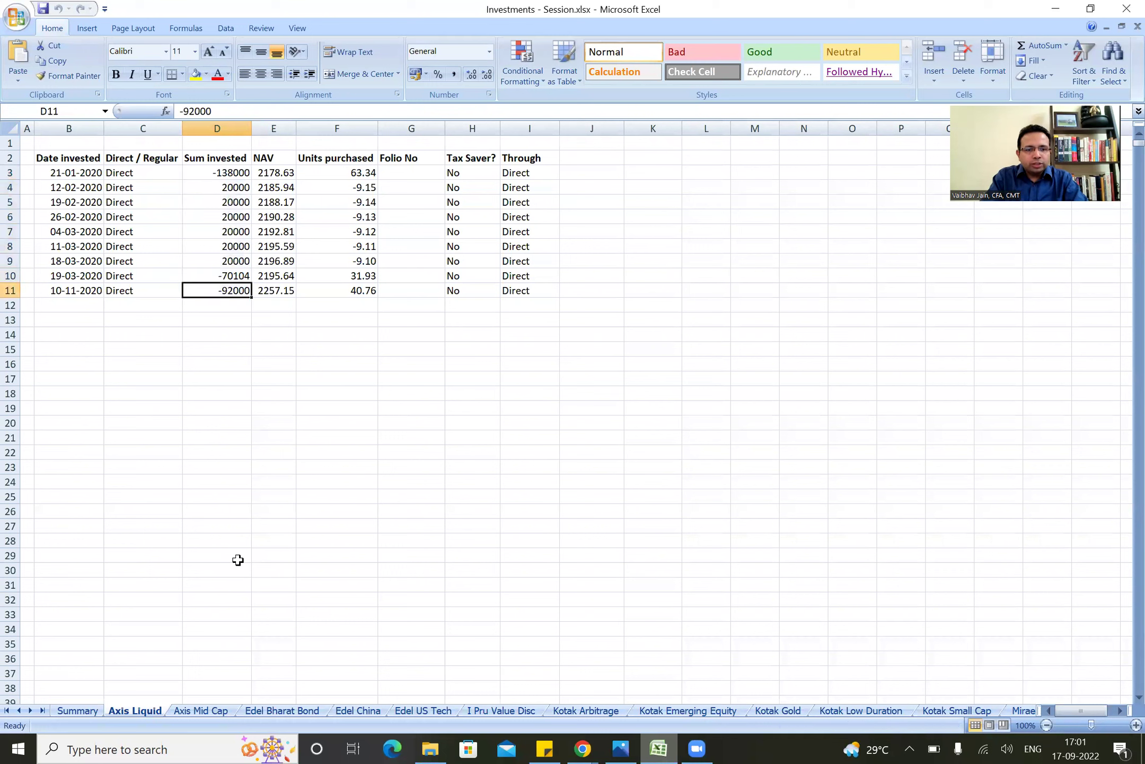
pyautogui.hotkey('ctrl', 'Down')
pyautogui.hotkey('ctrl', 'Down')
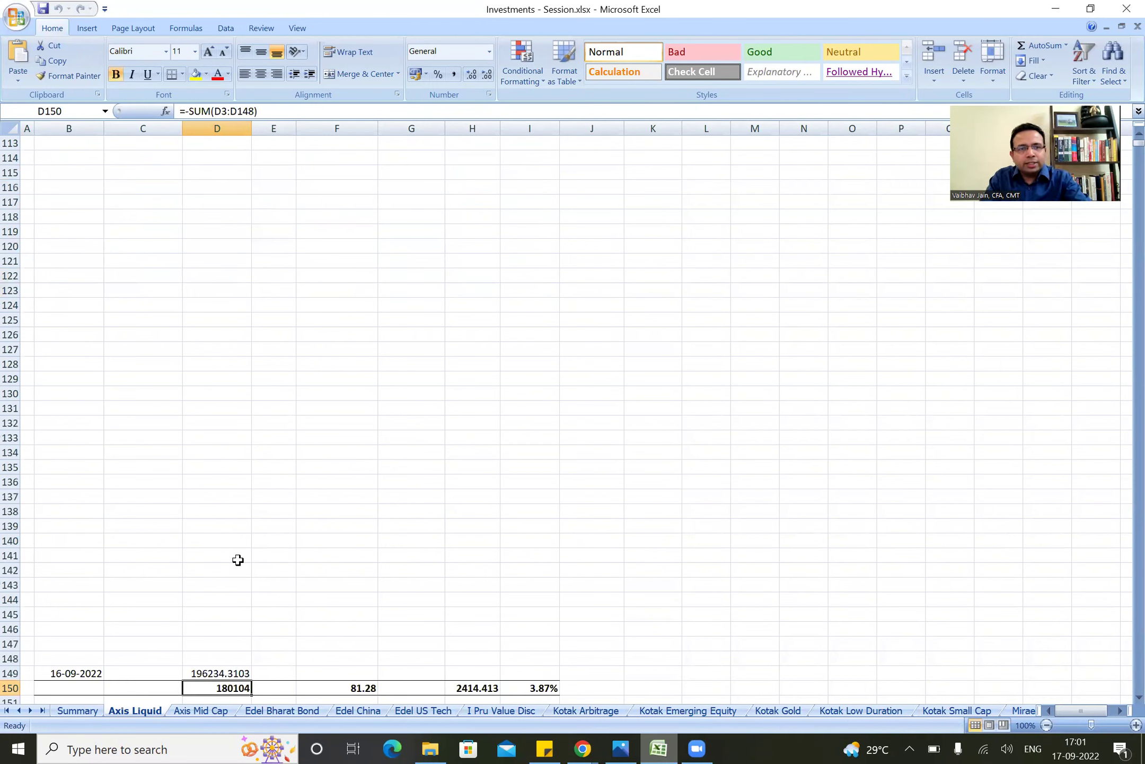
pyautogui.press('F2')
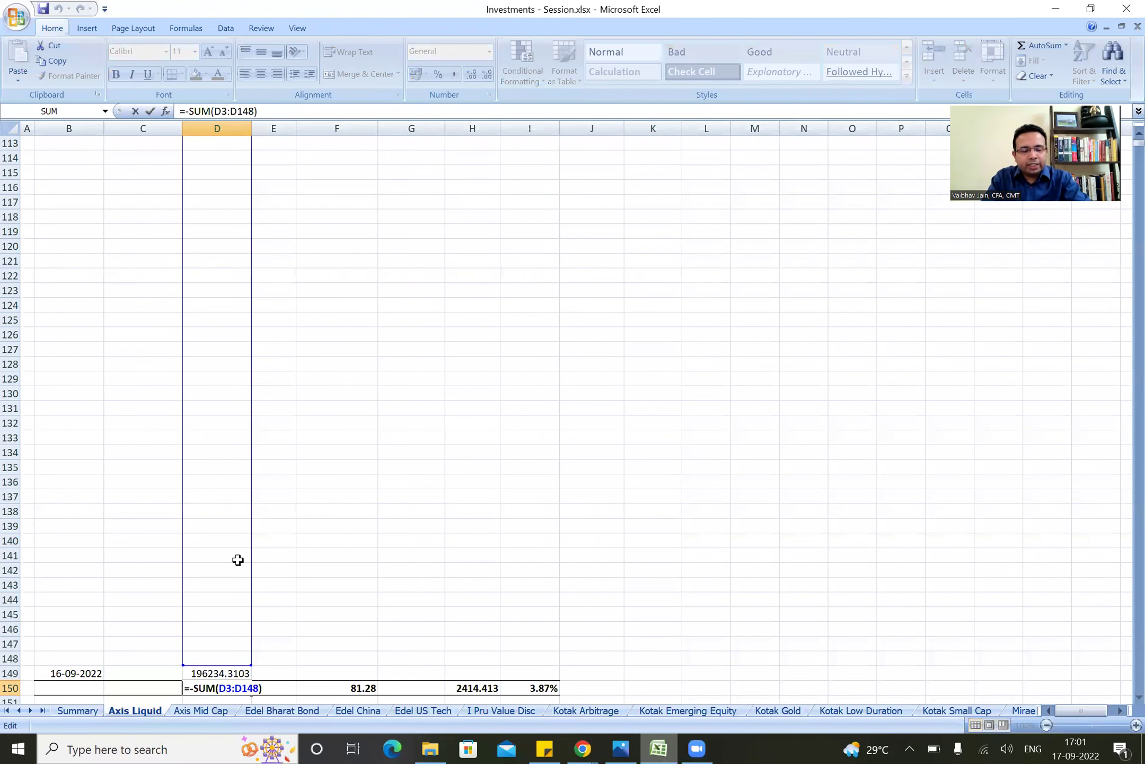
pyautogui.press('Escape')
# Step: Compare the current value formula in D149 with the NAV link to the Summary sheet in H150
pyautogui.press('Up')
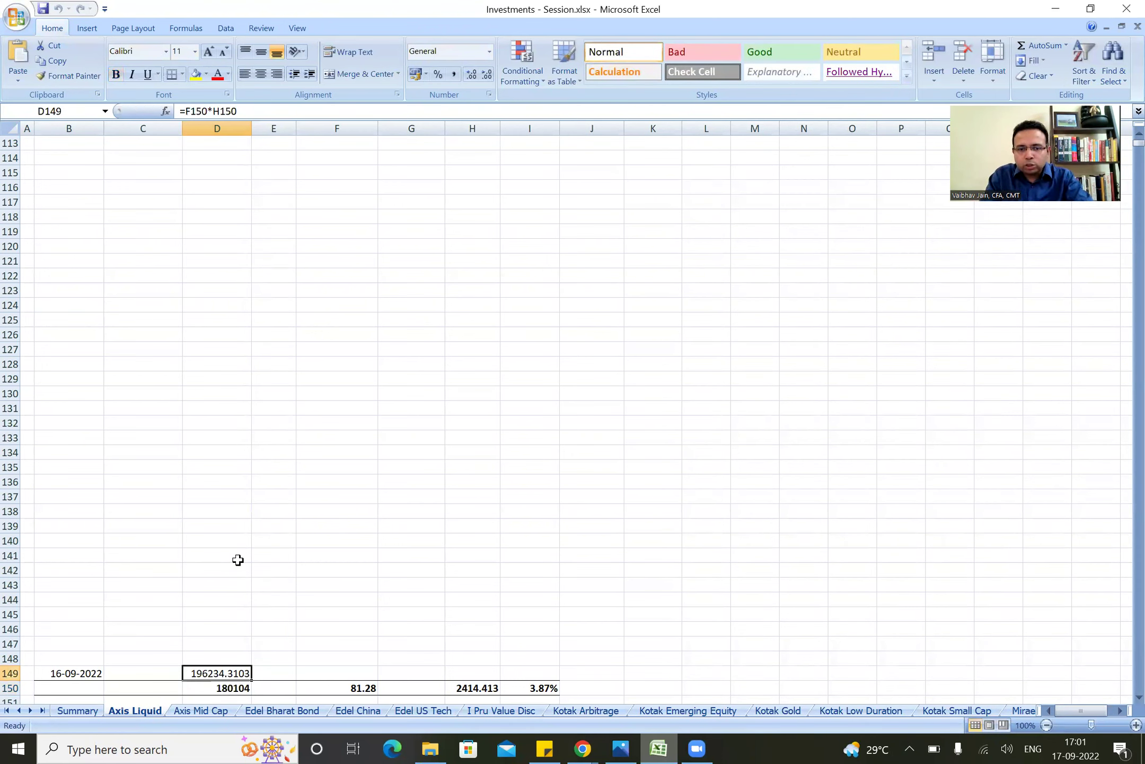
pyautogui.press('Down')
pyautogui.press('Right')
pyautogui.press('Right')
pyautogui.press('Right')
pyautogui.press('Right')
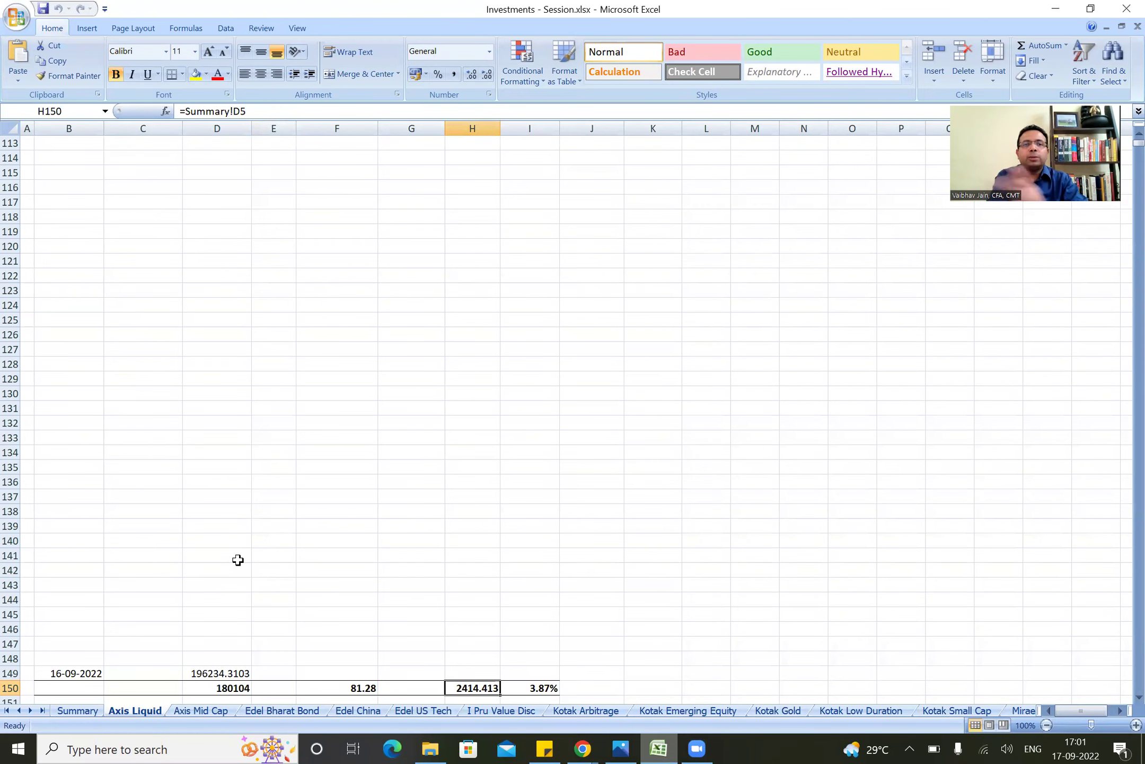
# Step: Highlight the Latest NAV values of all funds on the Summary sheet, D5:D19, and return to the Axis Liquid NAV in D5
pyautogui.click(77, 711)
pyautogui.click(237, 192)
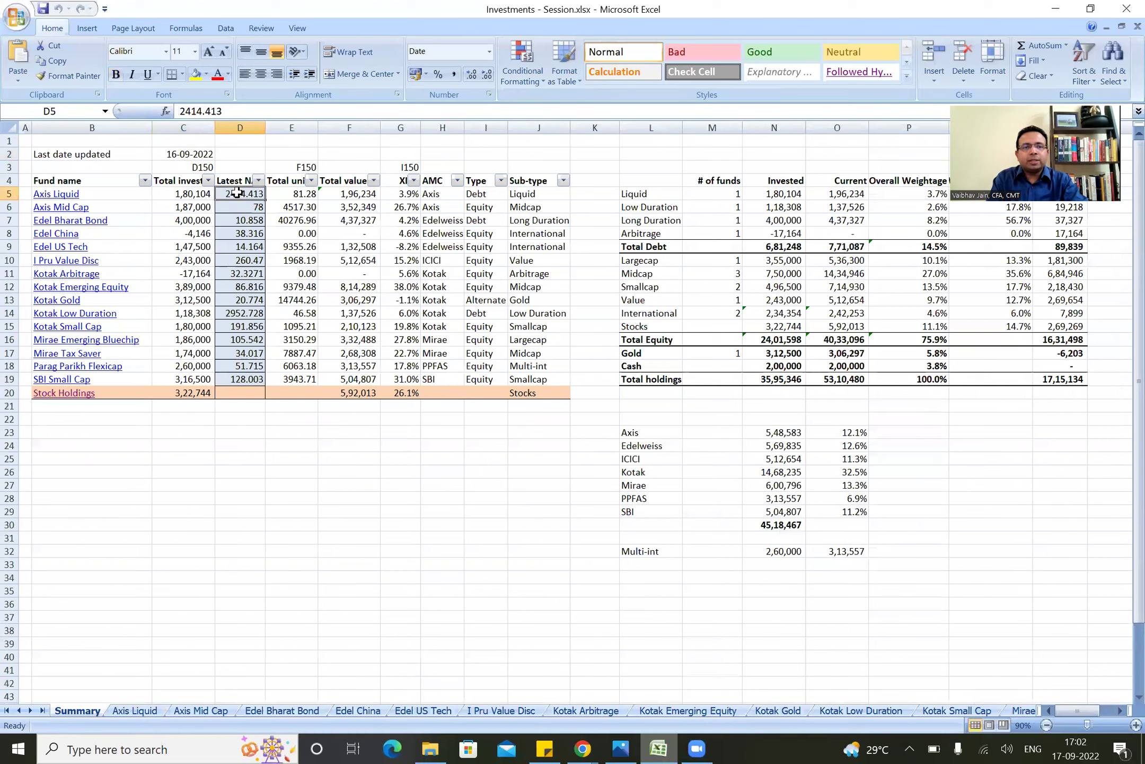
pyautogui.hotkey('shift', 'Down')
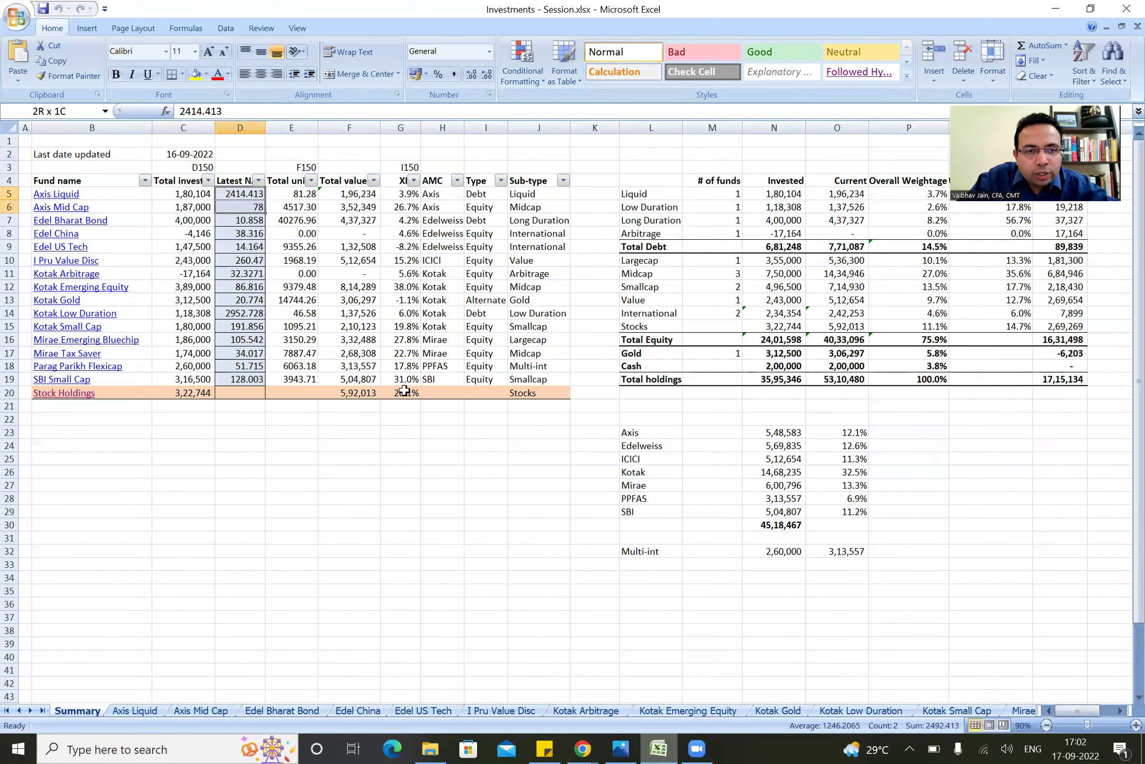
pyautogui.hotkey('shift', 'Down')
pyautogui.hotkey('shift', 'Down')
pyautogui.hotkey('shift', 'Down')
pyautogui.hotkey('shift', 'Down')
pyautogui.hotkey('shift', 'Down')
pyautogui.hotkey('shift', 'Down')
pyautogui.hotkey('shift', 'Down')
pyautogui.hotkey('shift', 'Down')
pyautogui.hotkey('shift', 'Down')
pyautogui.hotkey('shift', 'Down')
pyautogui.hotkey('shift', 'Down')
pyautogui.hotkey('shift', 'Down')
pyautogui.hotkey('shift', 'Down')
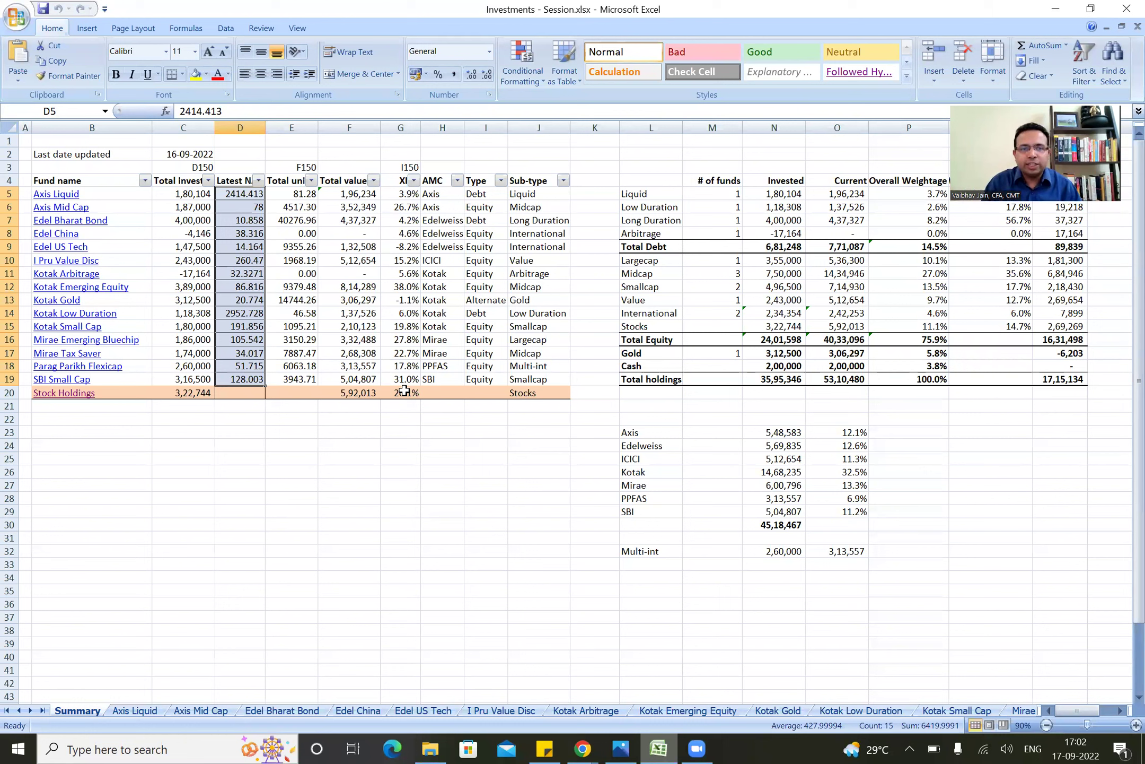
pyautogui.press('Up')
pyautogui.press('Down')
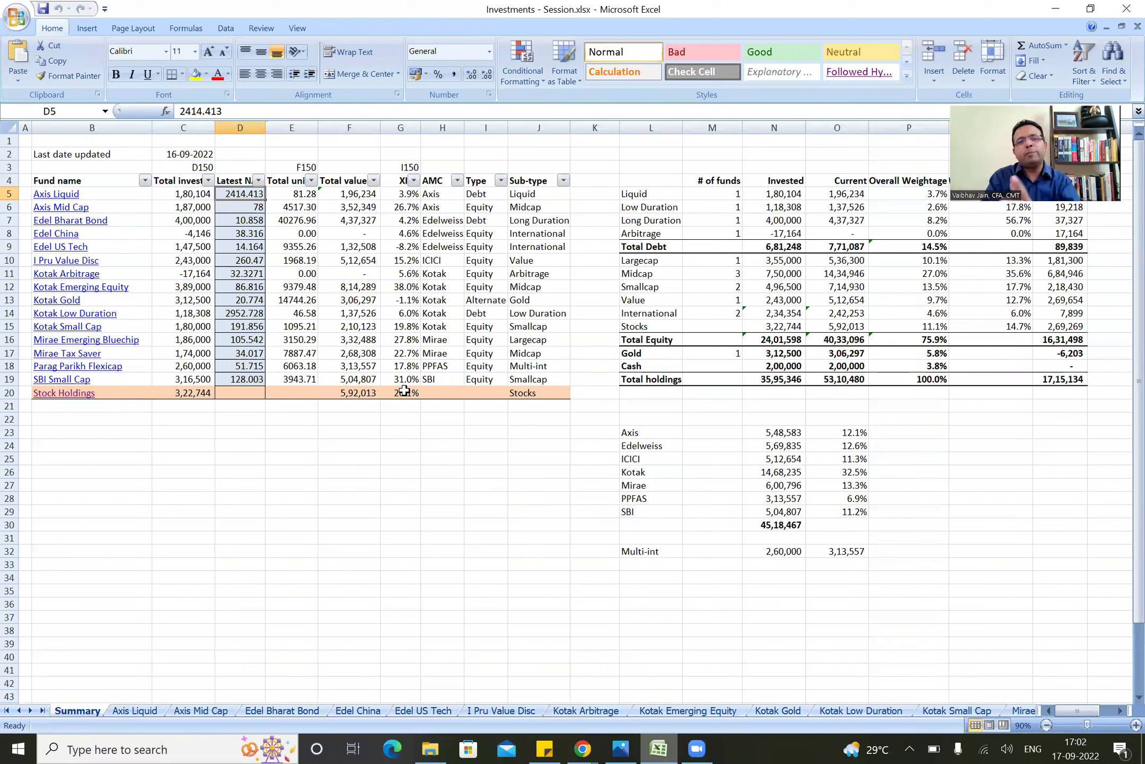
pyautogui.press('Up')
pyautogui.press('Down')
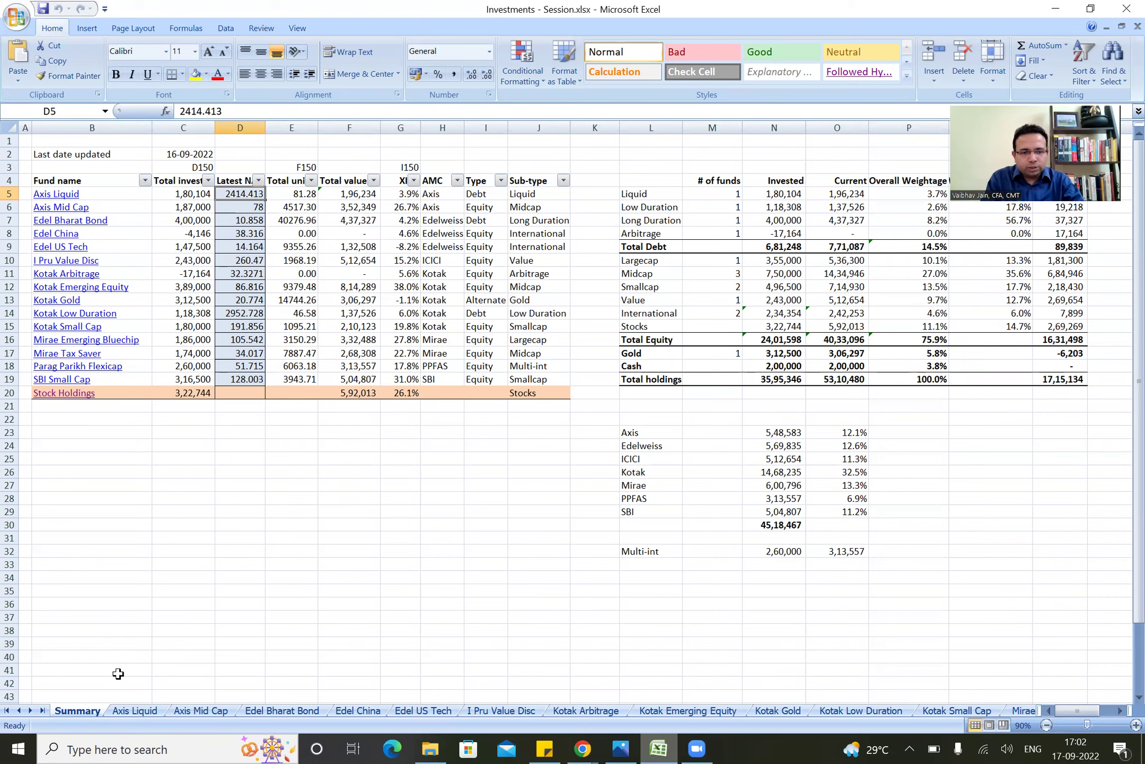
# Step: Go back to the Axis Liquid sheet and move from the NAV in H150 to the current value in D149
pyautogui.click(146, 711)
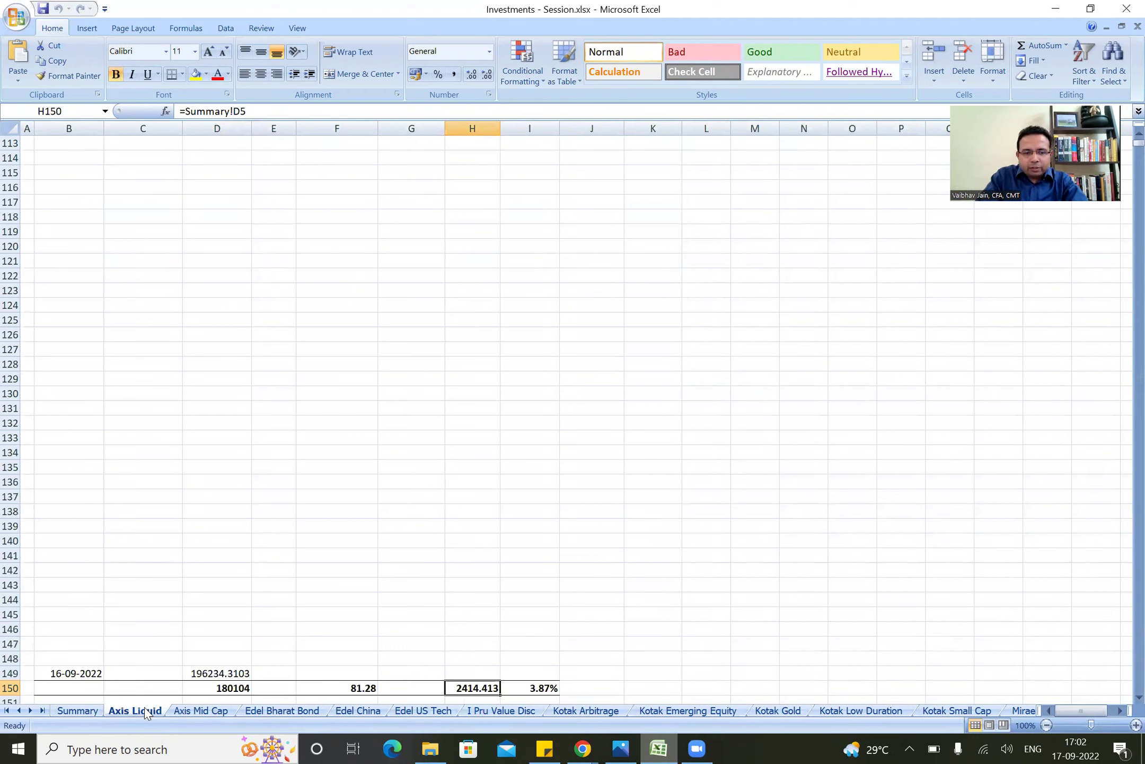
pyautogui.press('Left')
pyautogui.press('Left')
pyautogui.press('Left')
pyautogui.press('Up')
pyautogui.press('Left')
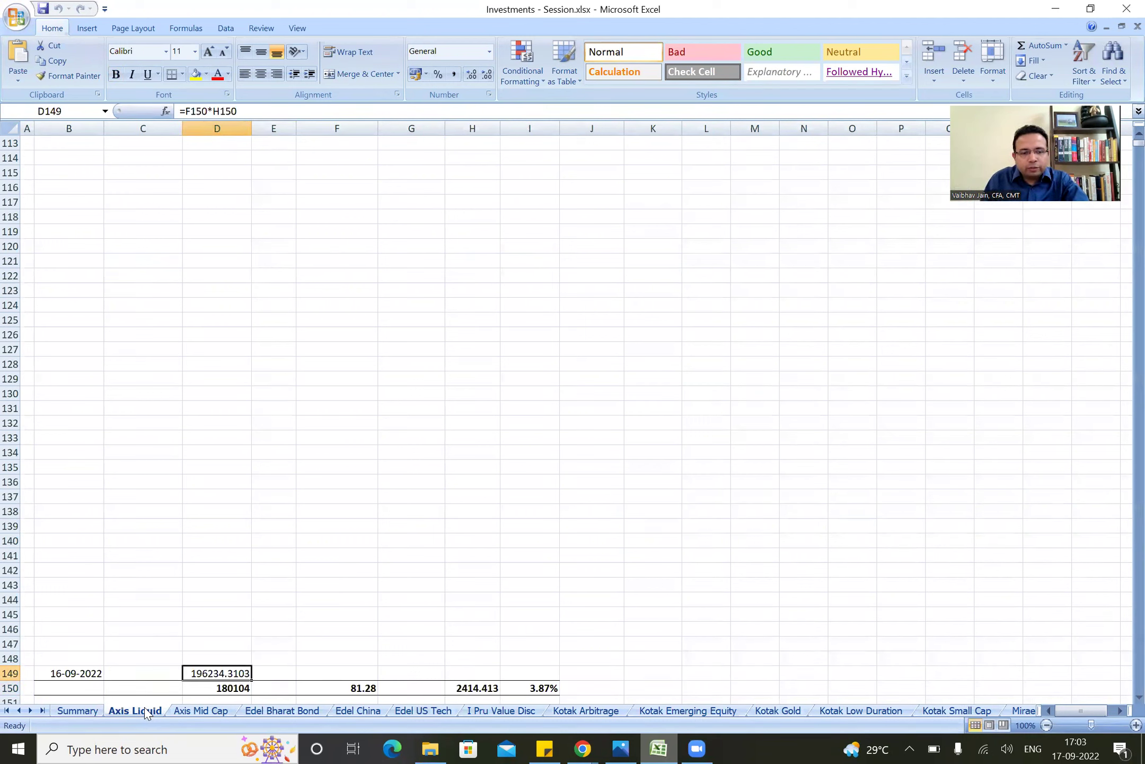
# Step: Inspect which cells the current value formula in D149 refers to, leaving it unedited
pyautogui.press('F2')
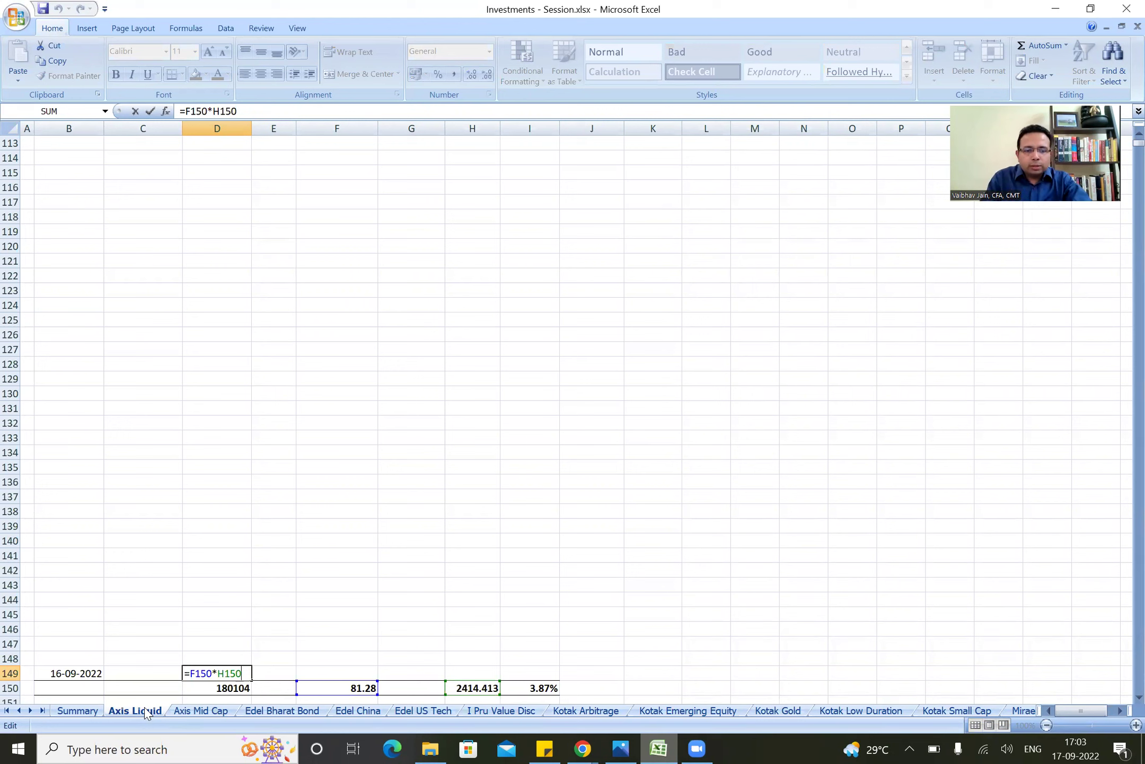
pyautogui.press('Escape')
pyautogui.press('Down')
pyautogui.press('Up')
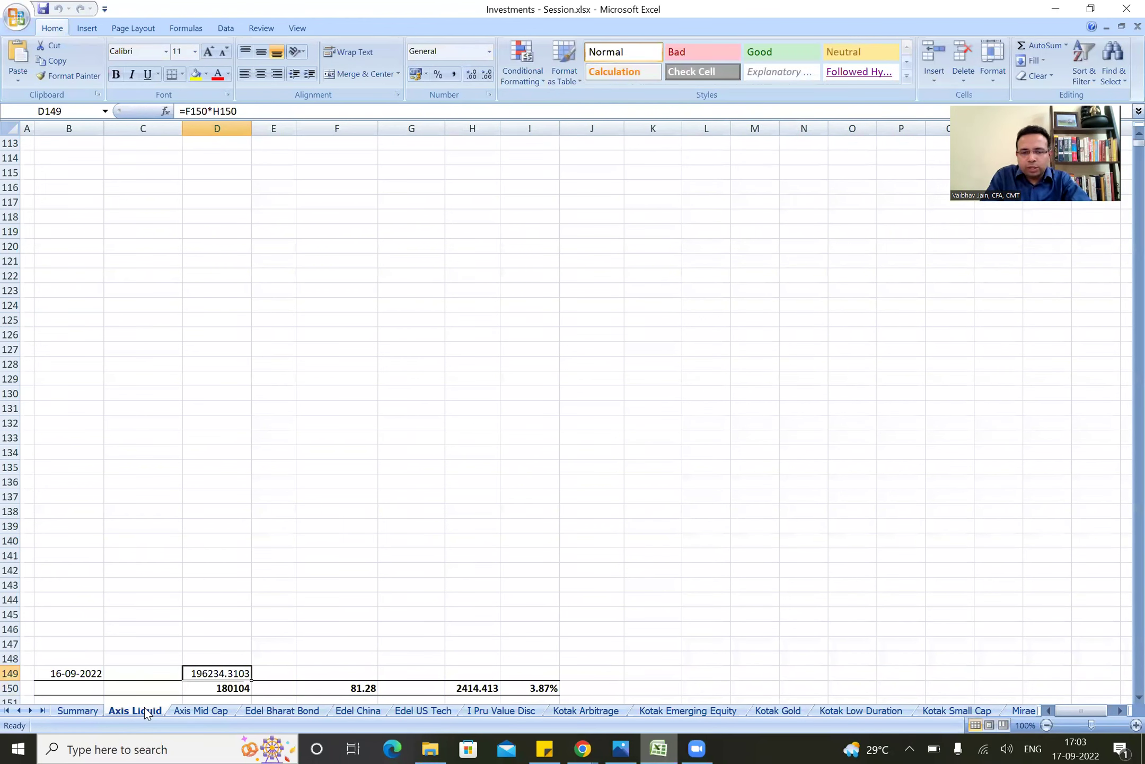
# Step: Go to the XIRR result in I150 and inspect the value and date ranges in its formula without changing it
pyautogui.press('Right')
pyautogui.press('Right')
pyautogui.press('Down')
pyautogui.press('Right')
pyautogui.press('Right')
pyautogui.press('Right')
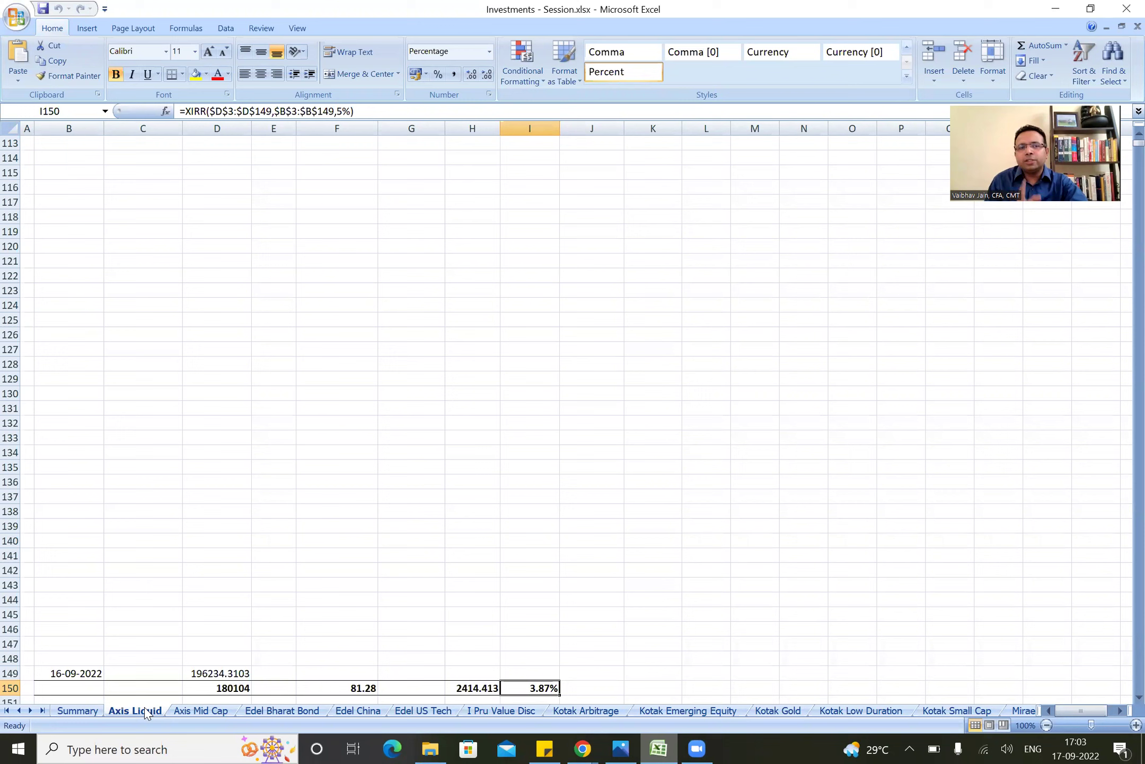
pyautogui.press('F2')
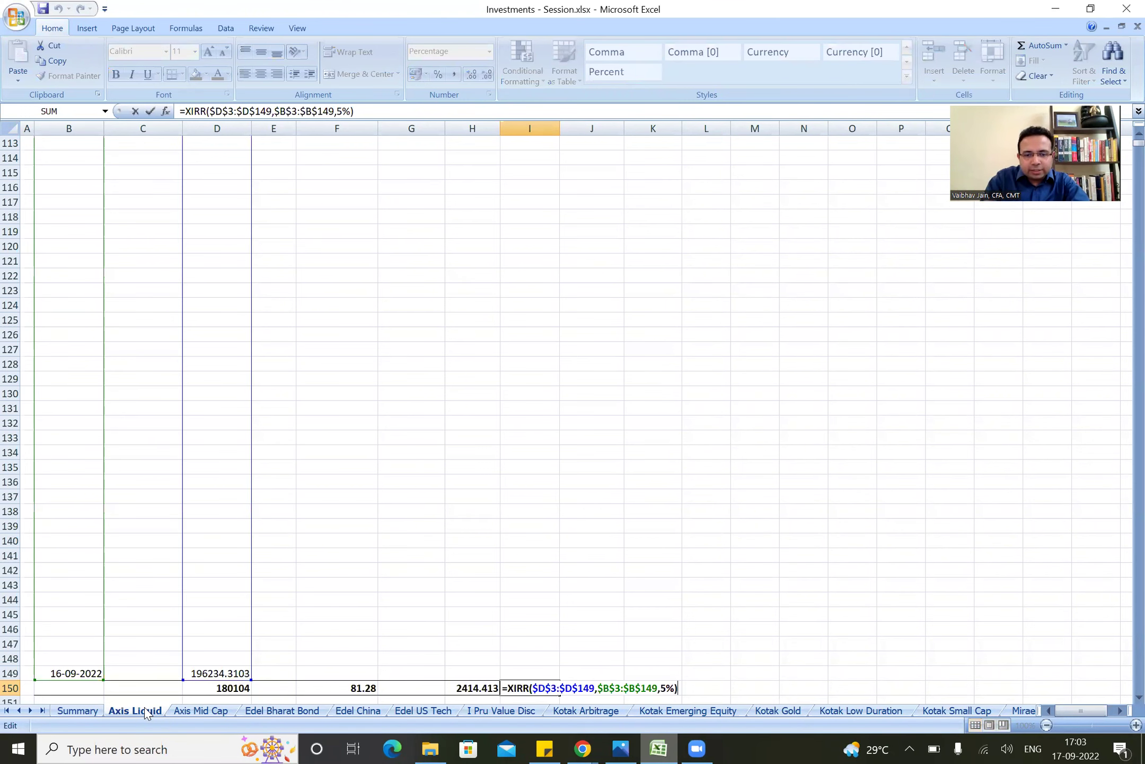
pyautogui.press('Escape')
# Step: Start an XIRR formula in the empty cell I147 to view the function's arguments, and discard the entry
pyautogui.press('Up')
pyautogui.press('Up')
pyautogui.press('Up')
pyautogui.write('=x')
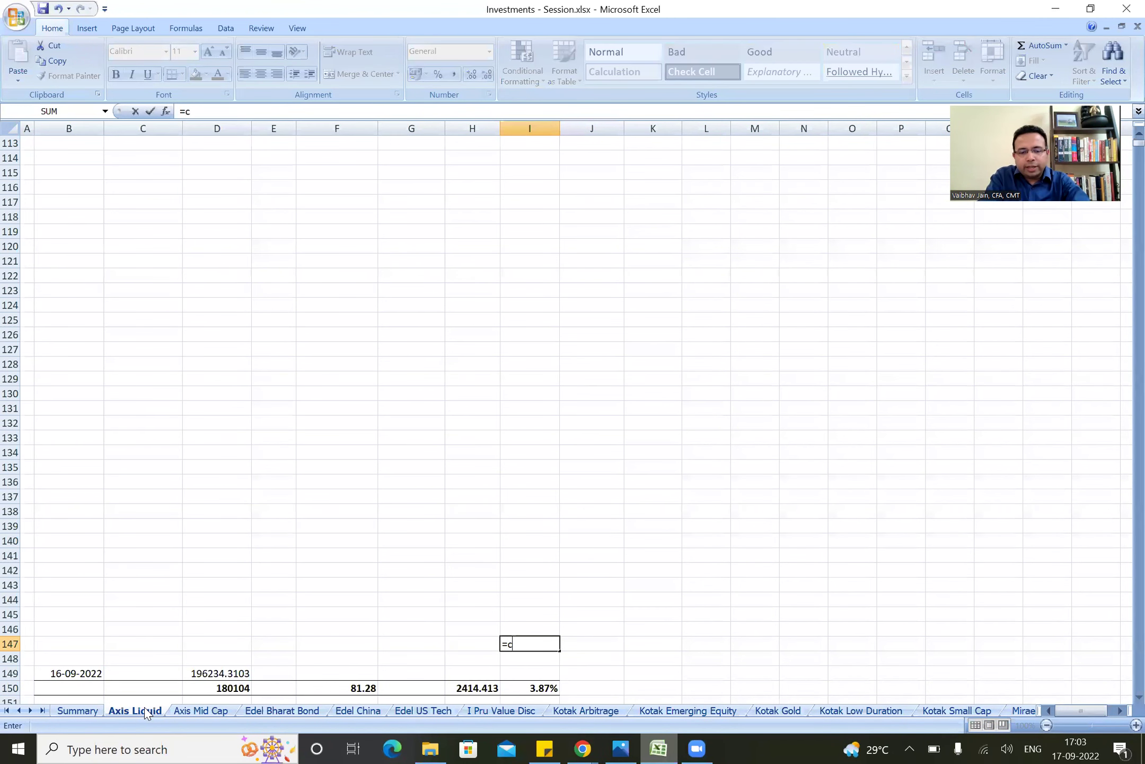
pyautogui.write('irr')
pyautogui.press('Tab')
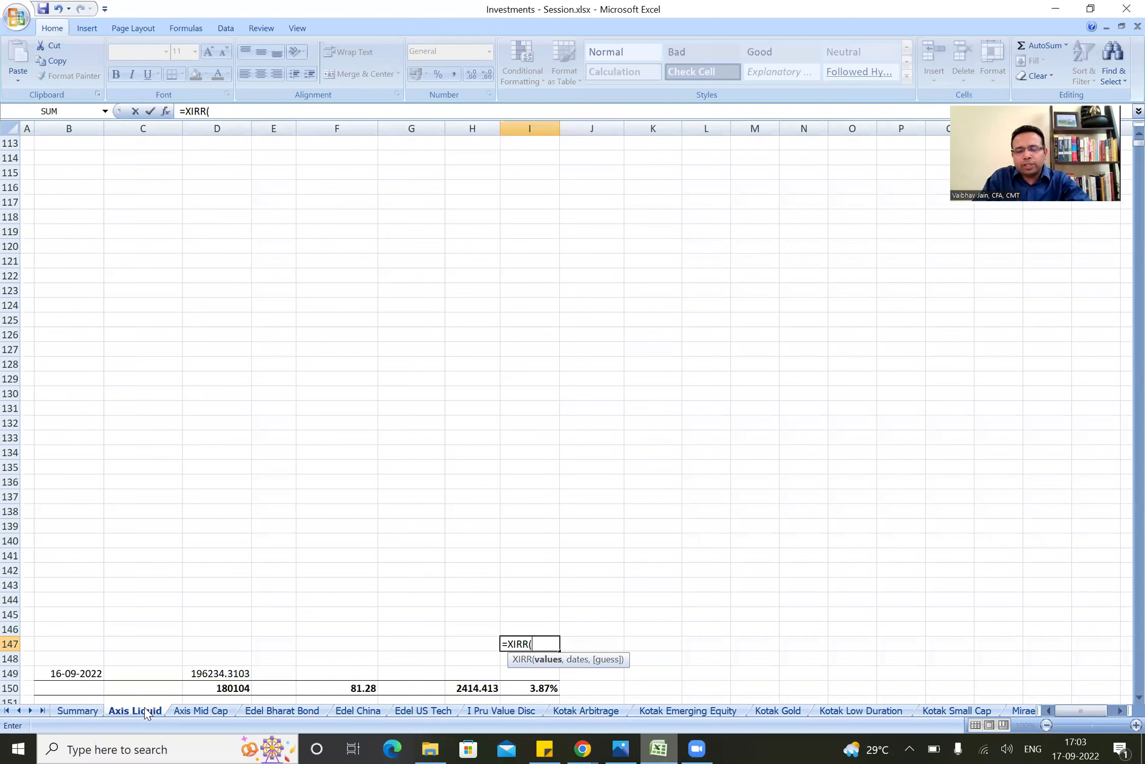
pyautogui.press('Escape')
# Step: Return to I150 and match the XIRR arguments to the existing formula's highlighted ranges, keeping the formula as it is
pyautogui.press('Down')
pyautogui.press('Down')
pyautogui.press('Down')
pyautogui.press('F2')
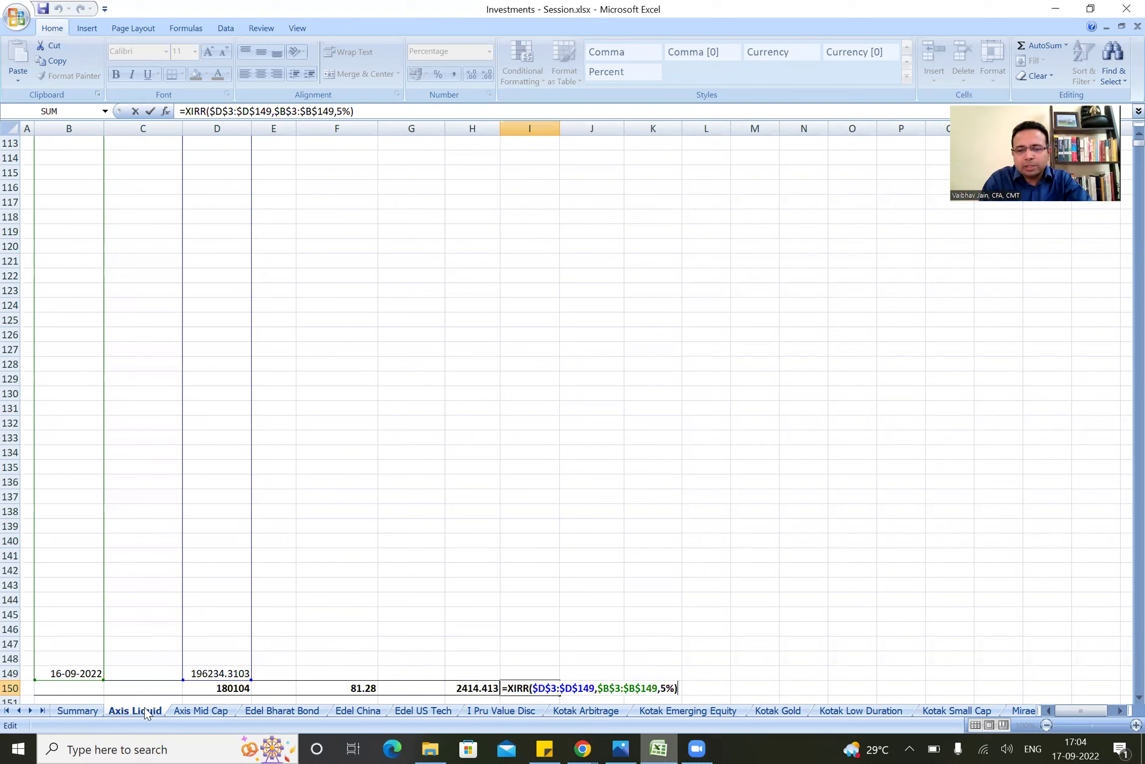
pyautogui.hotkey('ctrl', 'Return')
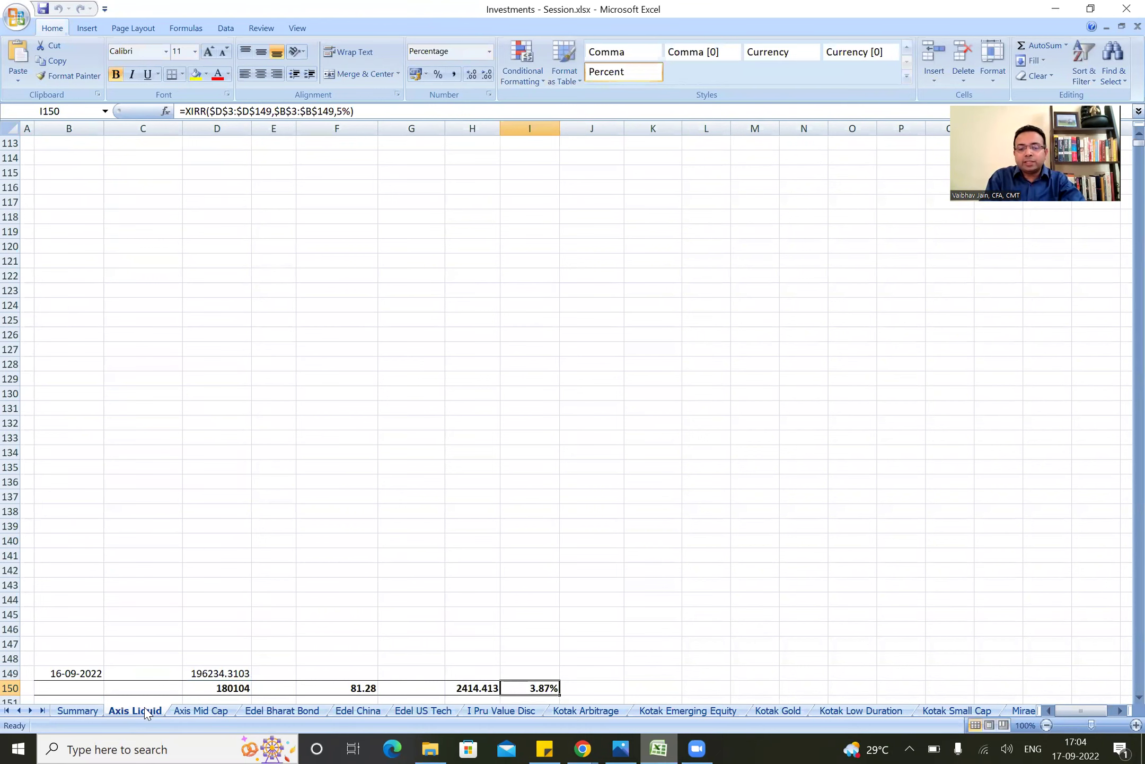
# Step: From the top of the Axis Liquid sheet, switch to Axis Mid Cap and review the first transaction in row 3
pyautogui.hotkey('ctrl', 'Home')
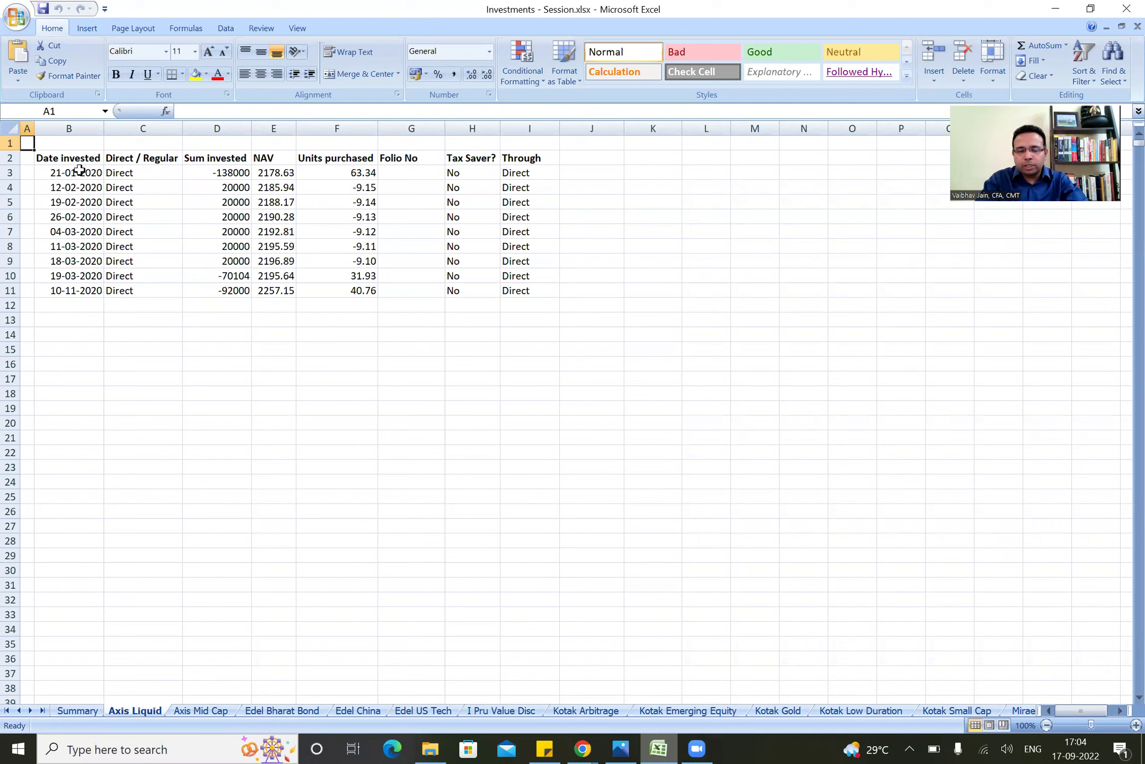
pyautogui.click(206, 711)
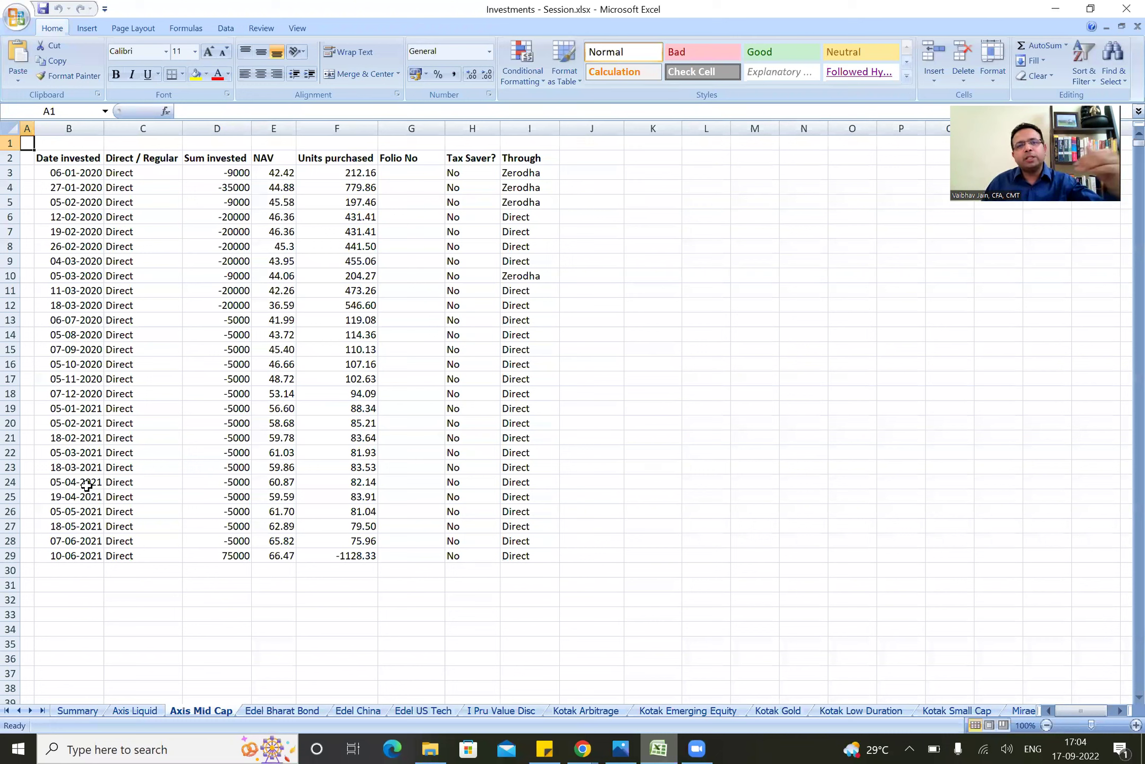
pyautogui.press('Down')
pyautogui.press('Down')
pyautogui.press('Right')
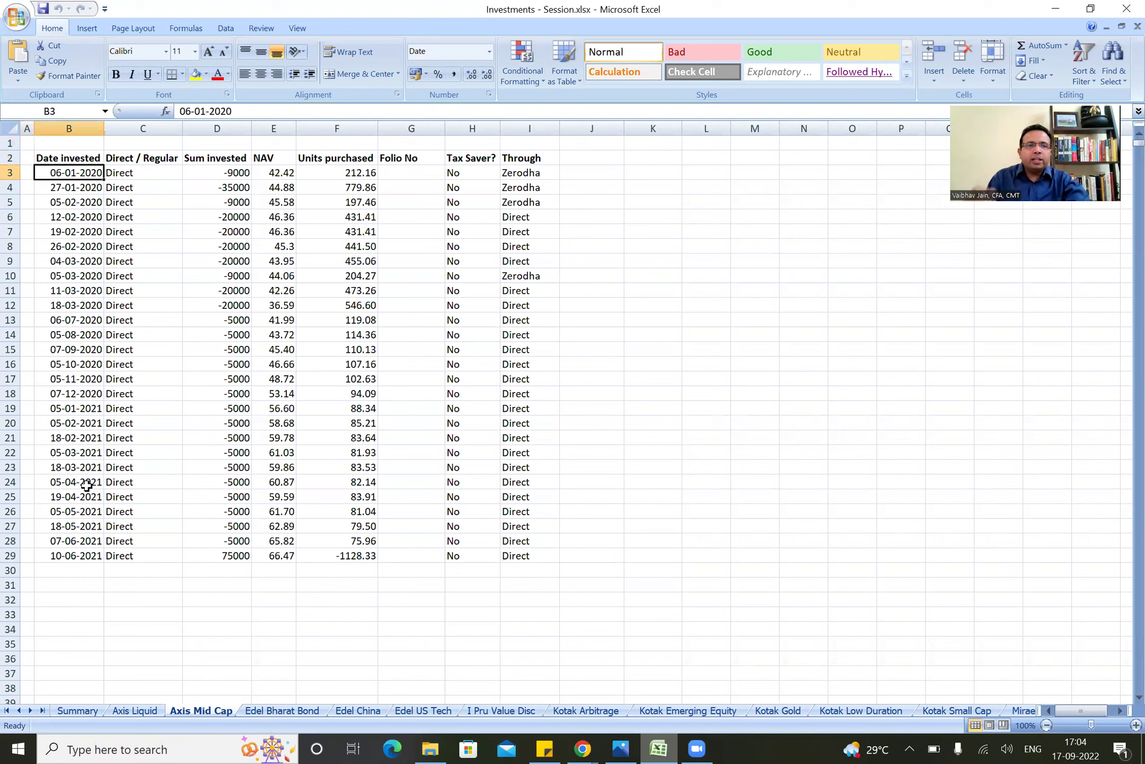
pyautogui.press('Right')
pyautogui.press('Right')
pyautogui.press('Right')
pyautogui.press('Left')
pyautogui.press('Left')
pyautogui.press('Left')
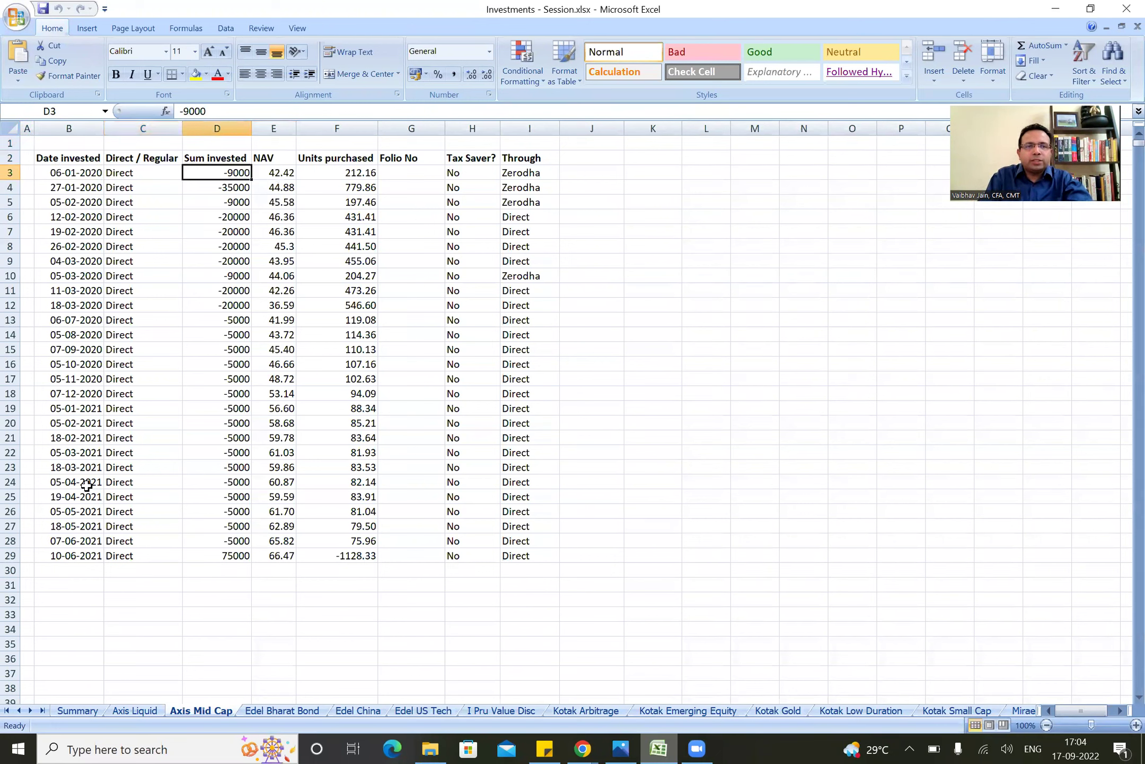
# Step: Go through the date, sum invested and NAV of the second Axis Mid Cap transaction in row 4
pyautogui.press('Down')
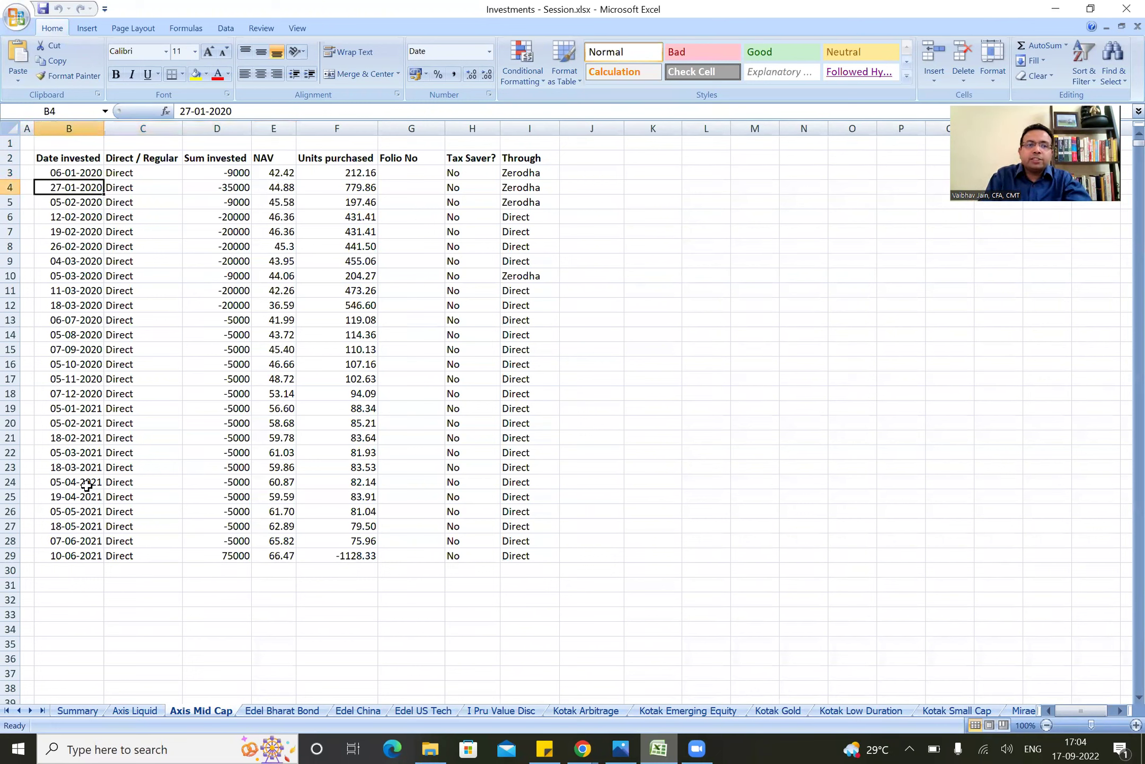
pyautogui.press('Right')
pyautogui.press('Right')
pyautogui.press('Right')
pyautogui.press('Left')
pyautogui.press('Left')
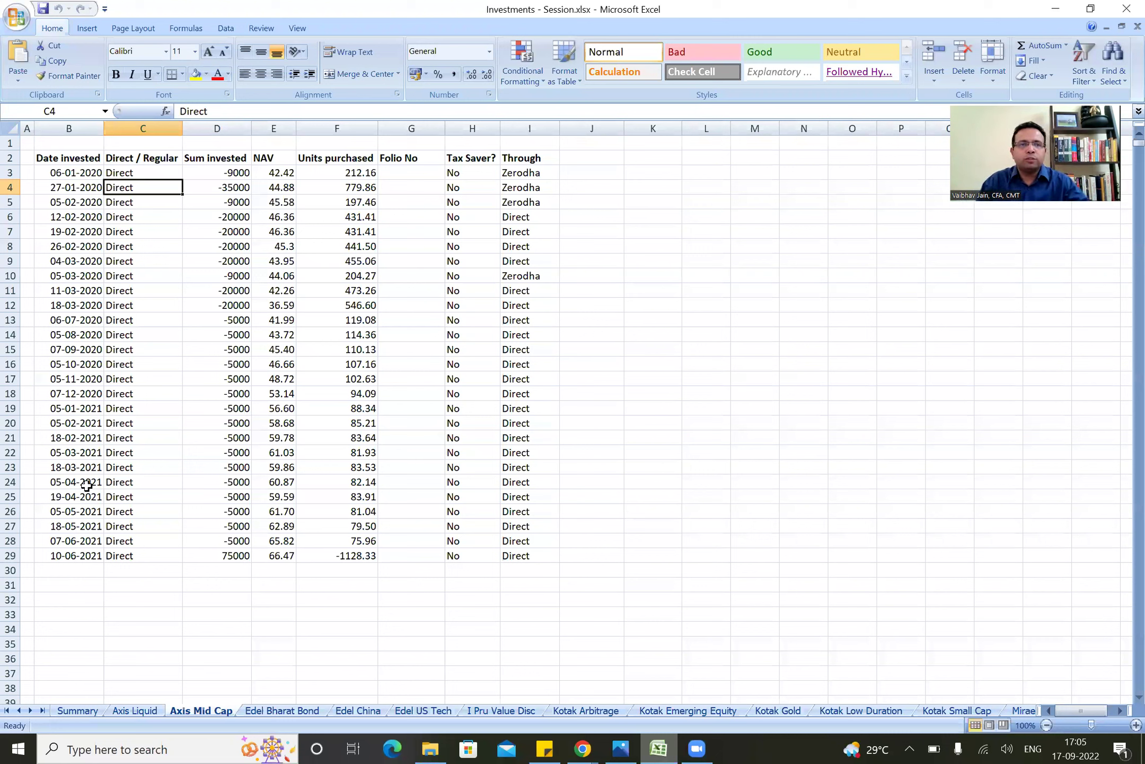
pyautogui.press('Left')
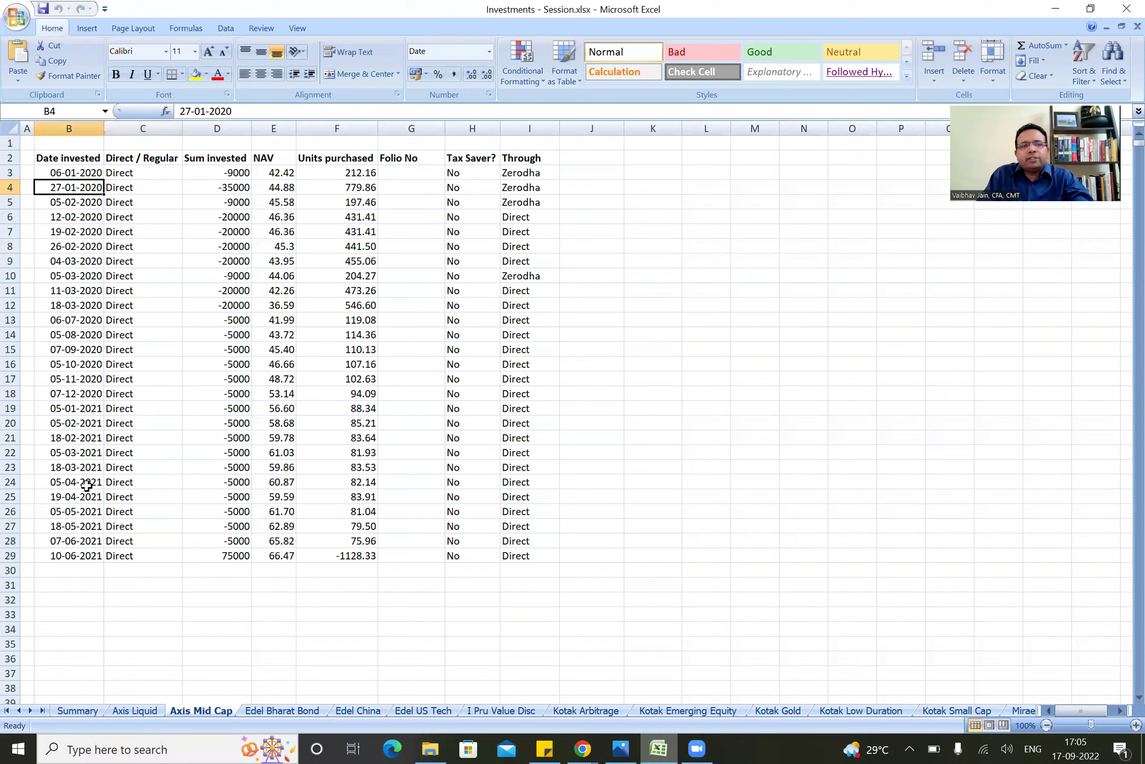
pyautogui.press('Right')
pyautogui.press('Right')
pyautogui.press('Right')
pyautogui.press('Left')
# Step: Highlight the investment dates B5:B12, and reduce the selection to B5:B9
pyautogui.press('Down')
pyautogui.press('Left')
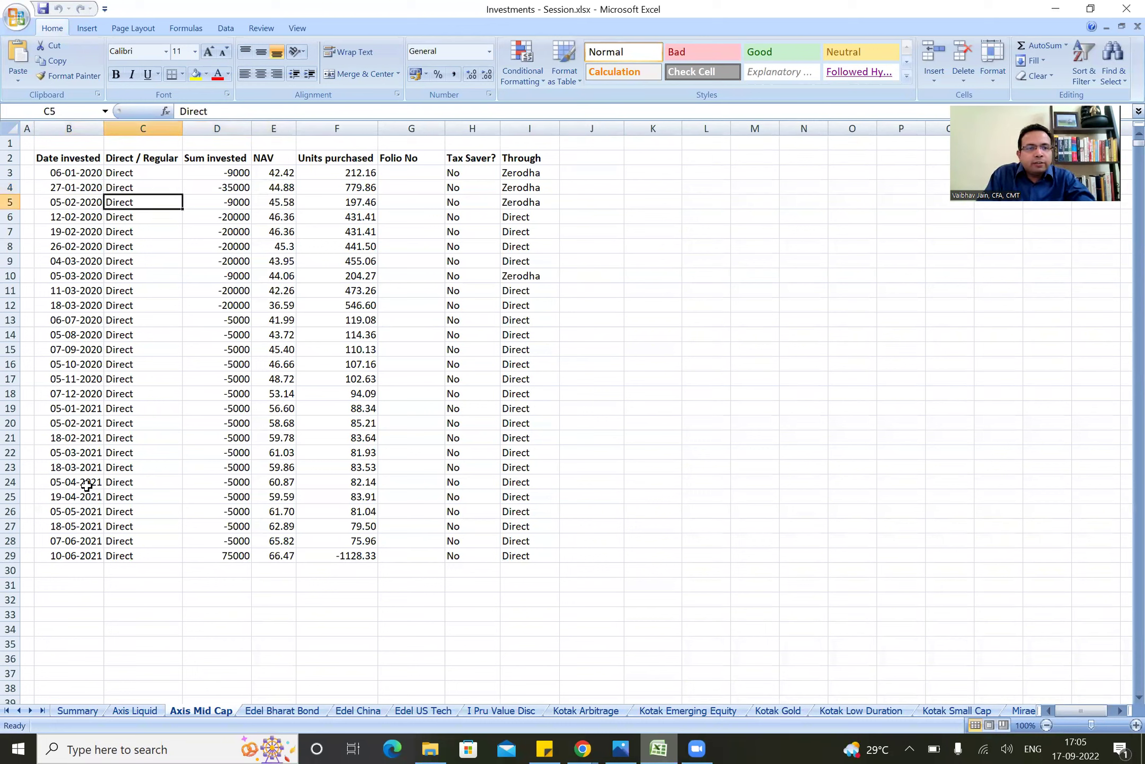
pyautogui.press('Left')
pyautogui.hotkey('shift', 'Down')
pyautogui.hotkey('shift', 'Down')
pyautogui.hotkey('shift', 'Down')
pyautogui.hotkey('shift', 'Down')
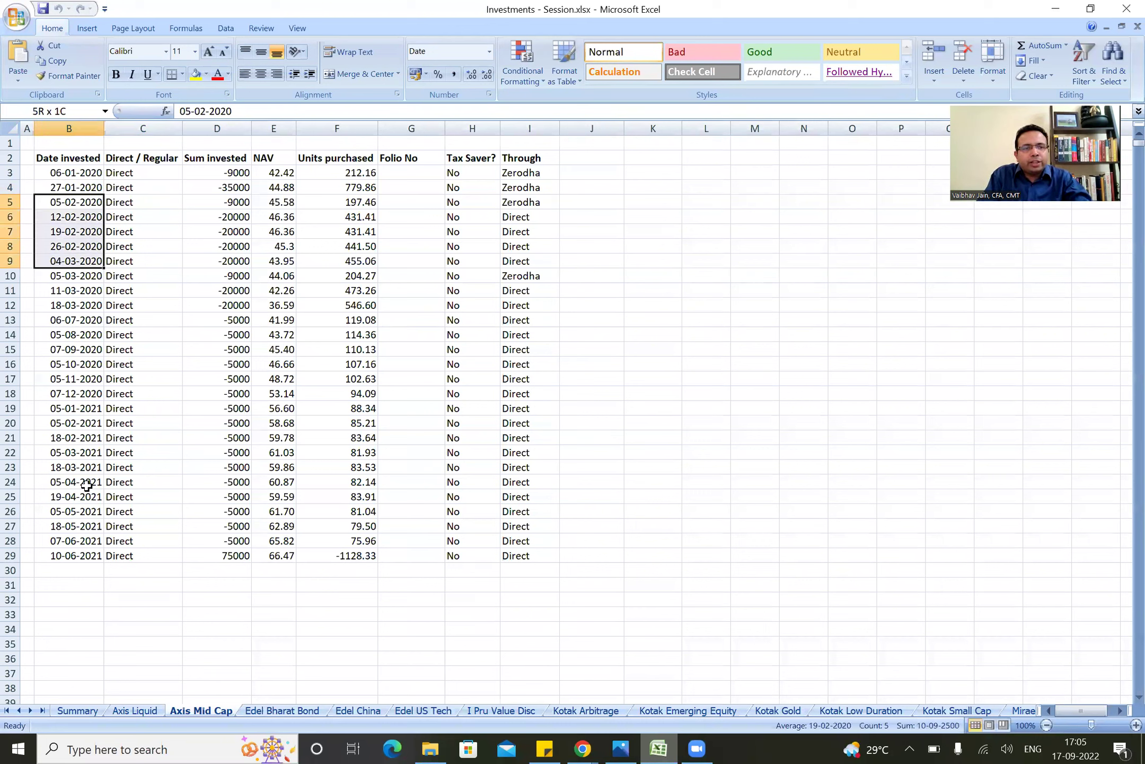
pyautogui.hotkey('shift', 'Down')
pyautogui.hotkey('shift', 'Down')
pyautogui.hotkey('shift', 'Down')
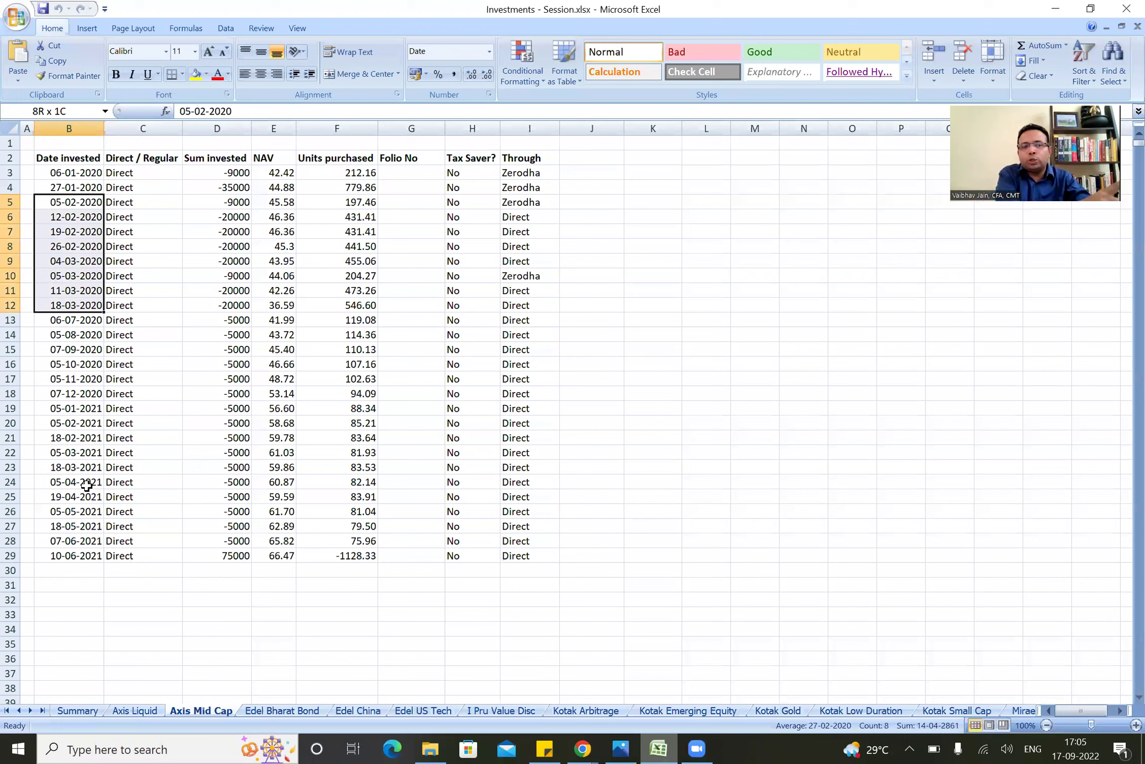
pyautogui.hotkey('shift', 'Up')
pyautogui.hotkey('shift', 'Up')
pyautogui.hotkey('shift', 'Up')
pyautogui.hotkey('shift', 'Up')
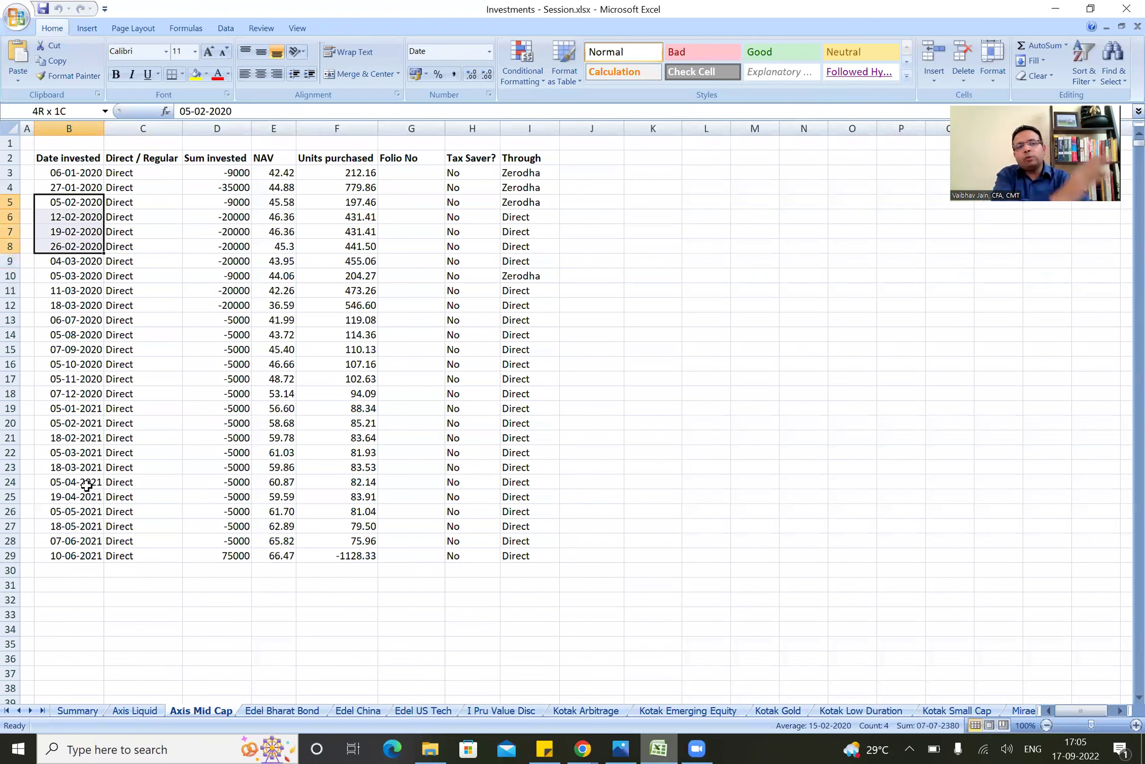
pyautogui.hotkey('shift', 'Down')
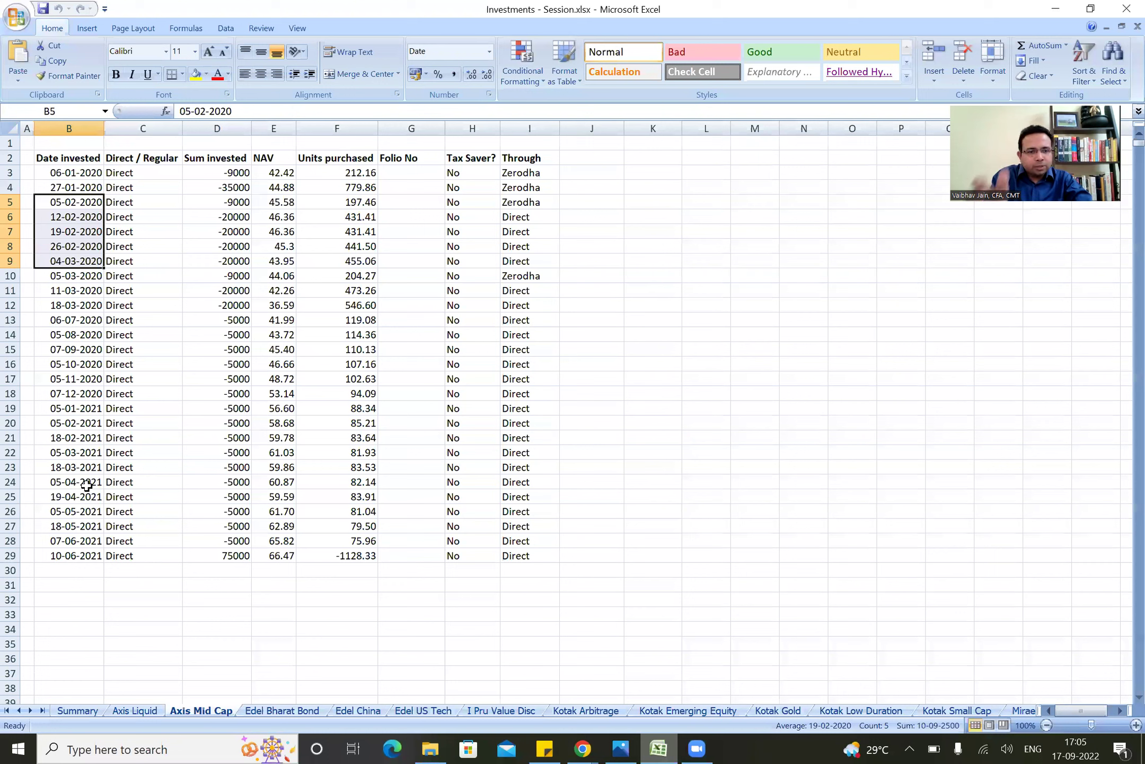
# Step: Move down the date column and highlight the whole transaction row 10
pyautogui.press('Down')
pyautogui.press('Down')
pyautogui.press('Down')
pyautogui.press('Down')
pyautogui.press('Down')
pyautogui.press('Down')
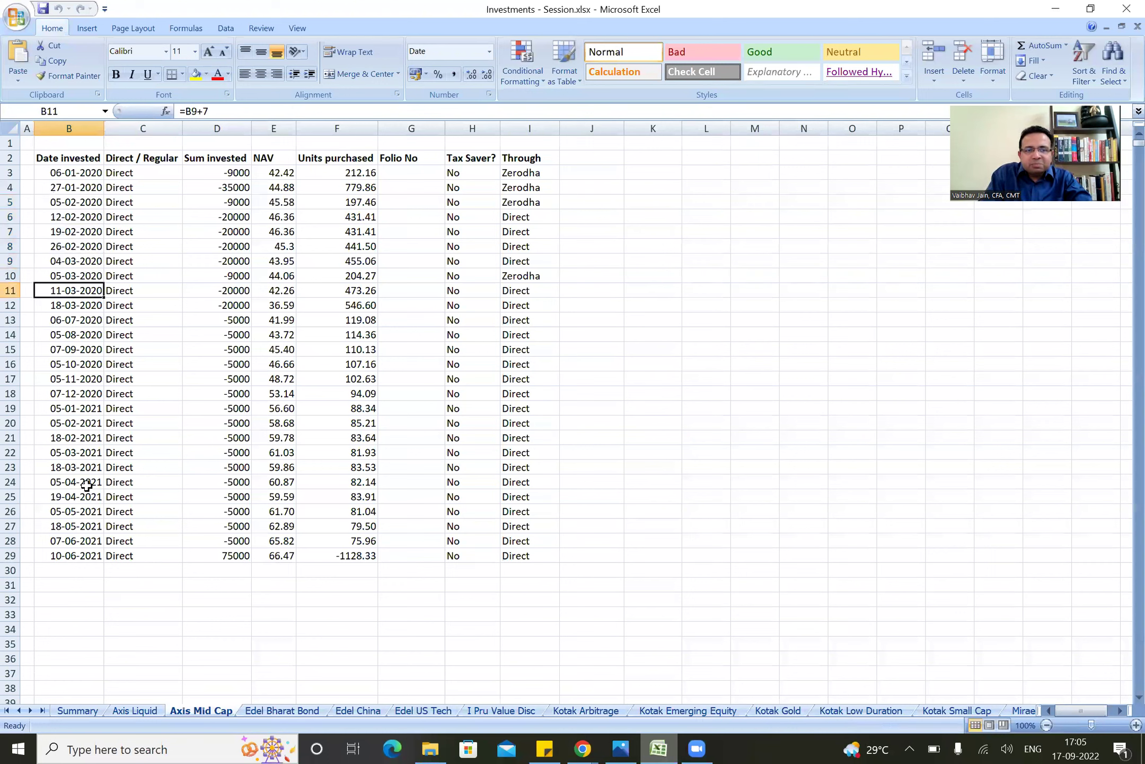
pyautogui.press('Up')
pyautogui.hotkey('shift', 'space')
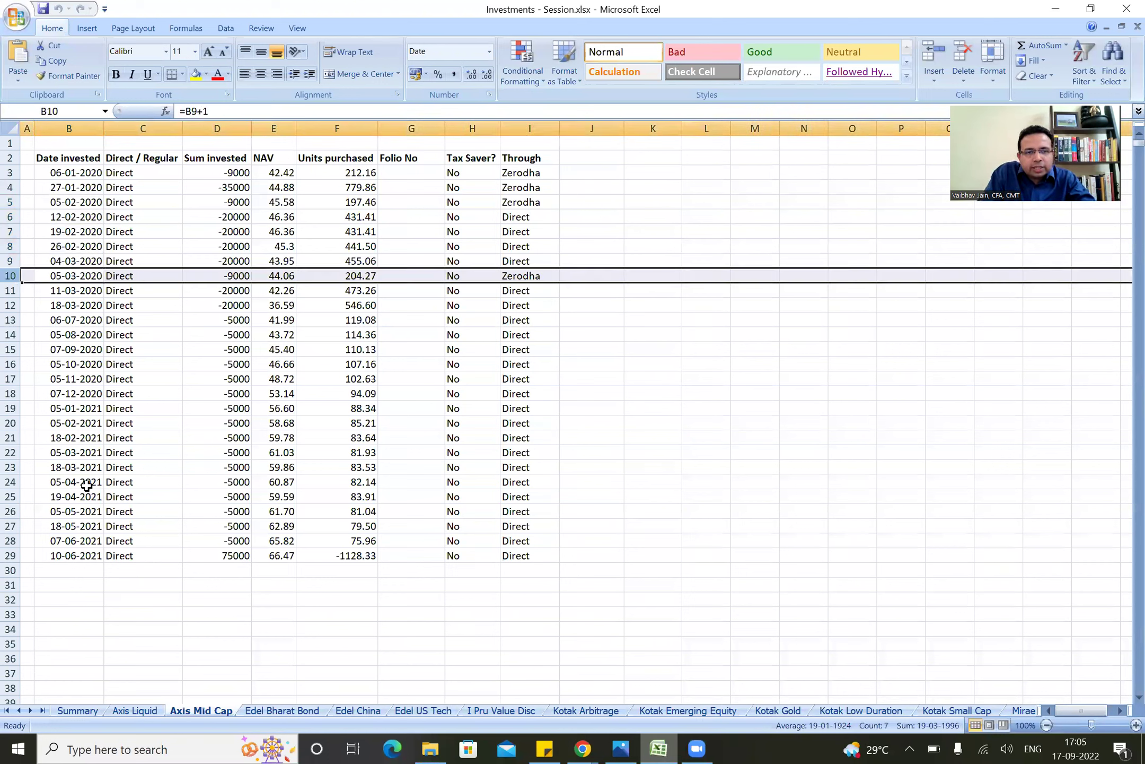
# Step: Go across row 10 to the Through column and check its entries up to I4
pyautogui.press('Right')
pyautogui.press('Right')
pyautogui.press('Right')
pyautogui.press('Right')
pyautogui.press('Right')
pyautogui.press('Right')
pyautogui.press('Right')
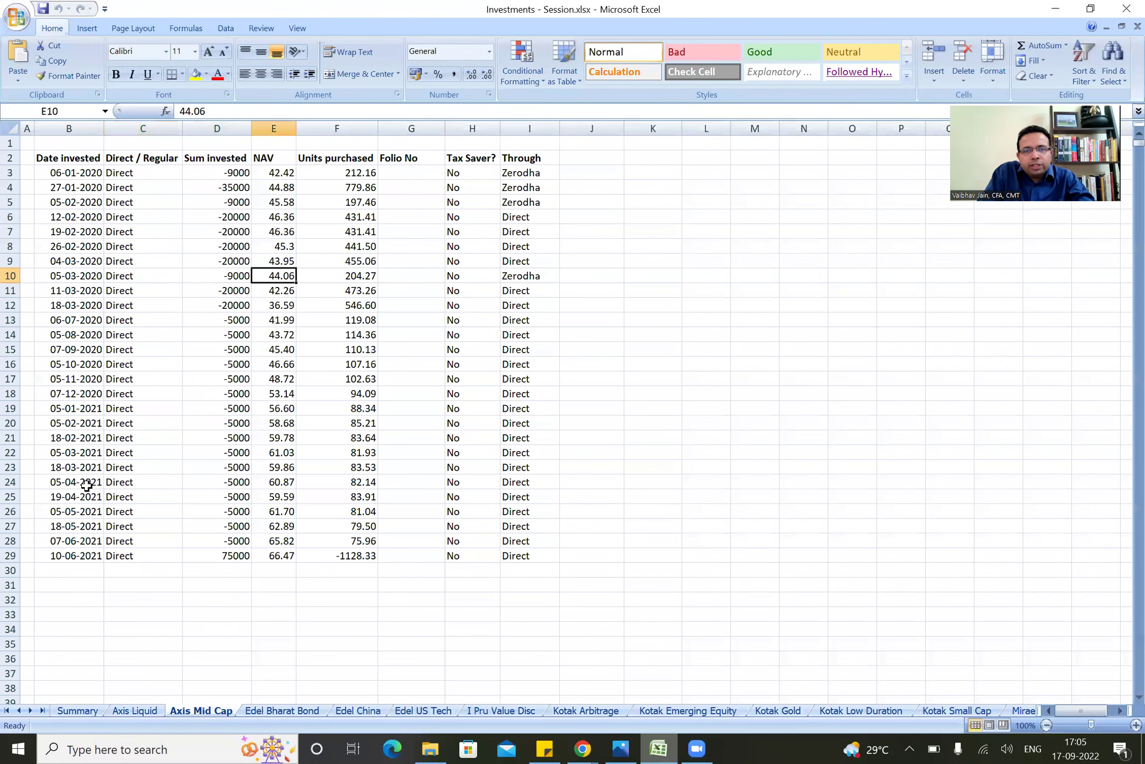
pyautogui.press('Up')
pyautogui.press('Up')
pyautogui.press('Up')
pyautogui.press('Up')
pyautogui.press('Up')
pyautogui.press('Up')
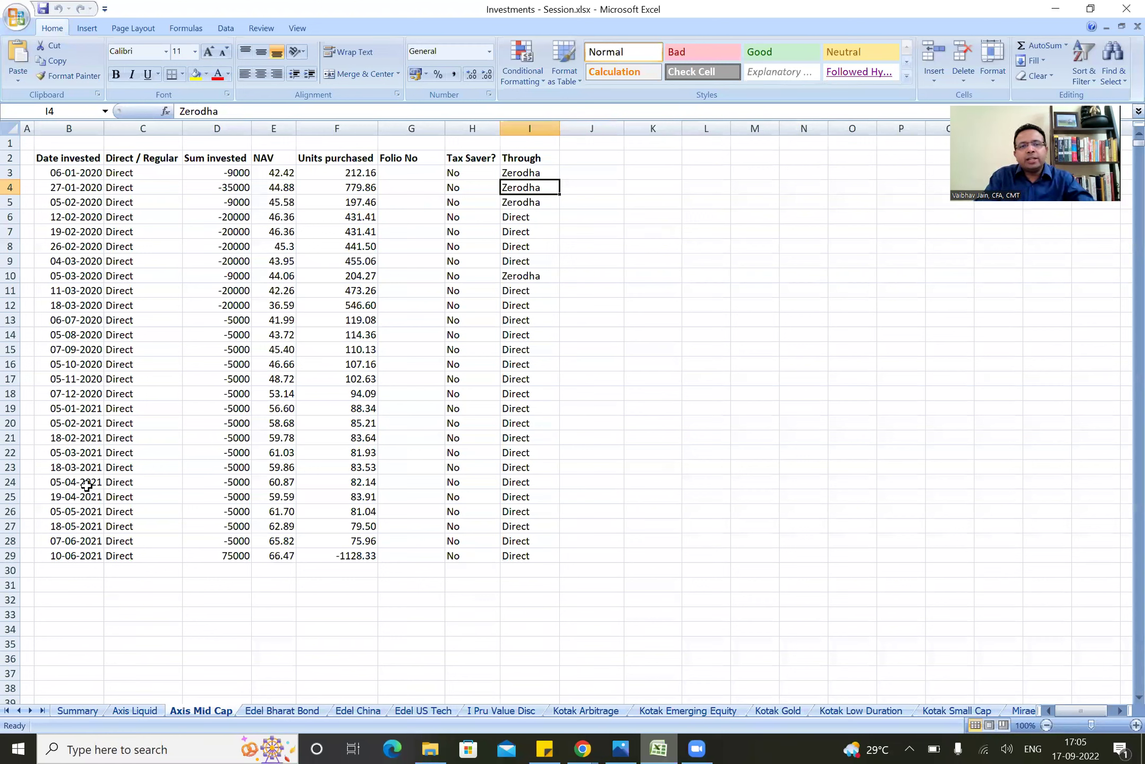
# Step: Move to the Folio No column and look at the blank entries around G4 and G5
pyautogui.press('Left')
pyautogui.press('Left')
pyautogui.press('Up')
pyautogui.press('Down')
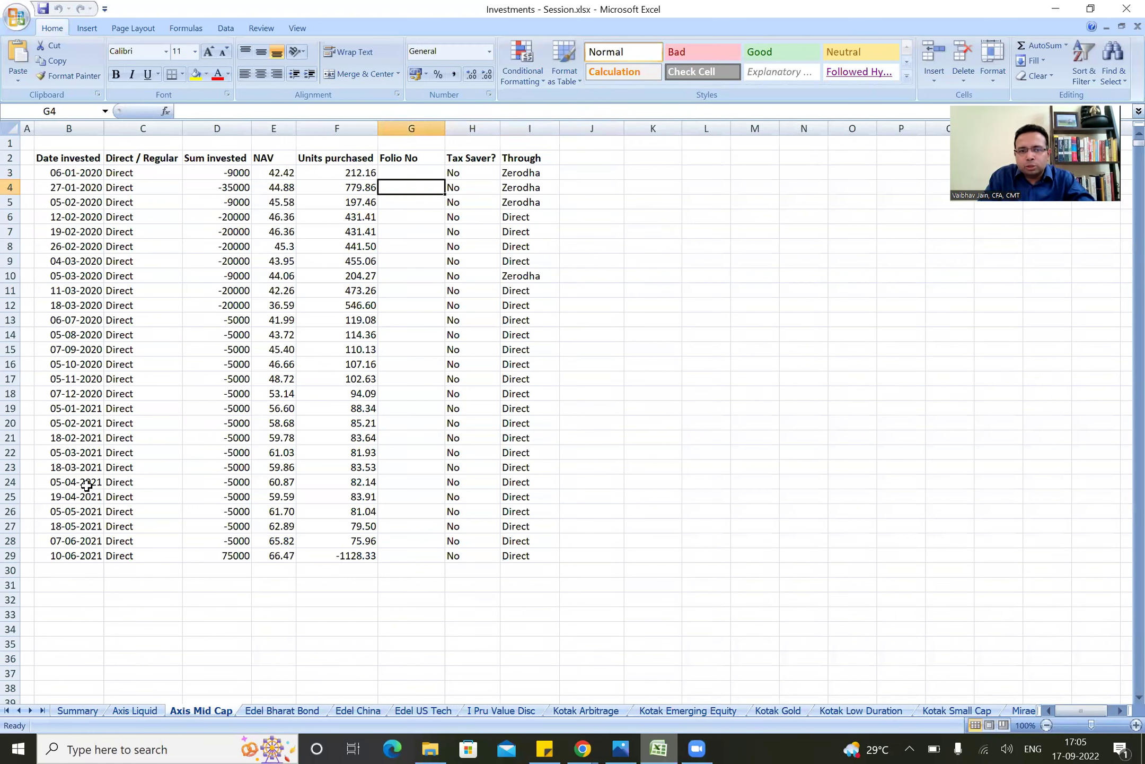
pyautogui.press('Down')
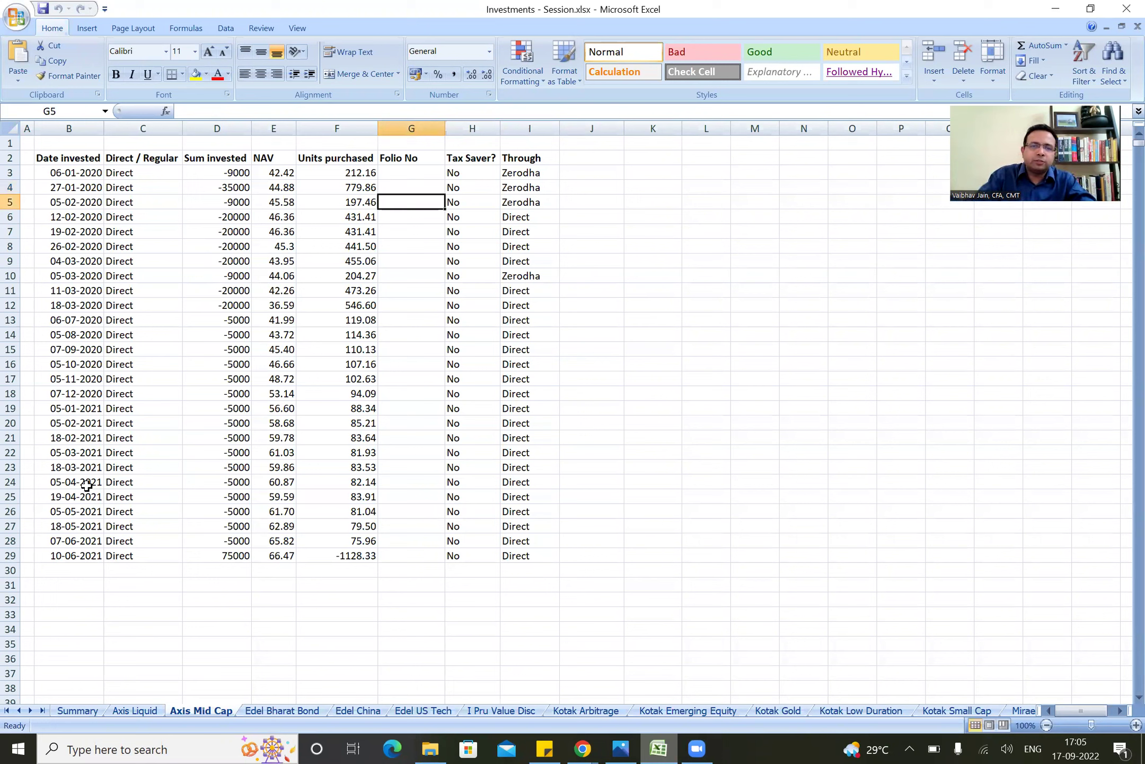
# Step: Move down the Sum invested column to the last 20000 purchase in D12 and highlight row 12
pyautogui.press('Left')
pyautogui.press('Left')
pyautogui.press('Down')
pyautogui.press('Down')
pyautogui.press('Left')
pyautogui.press('Down')
pyautogui.press('Down')
pyautogui.press('Down')
pyautogui.press('Down')
pyautogui.press('Up')
pyautogui.press('Down')
pyautogui.press('Down')
pyautogui.press('Up')
pyautogui.press('Up')
pyautogui.press('Down')
pyautogui.press('Down')
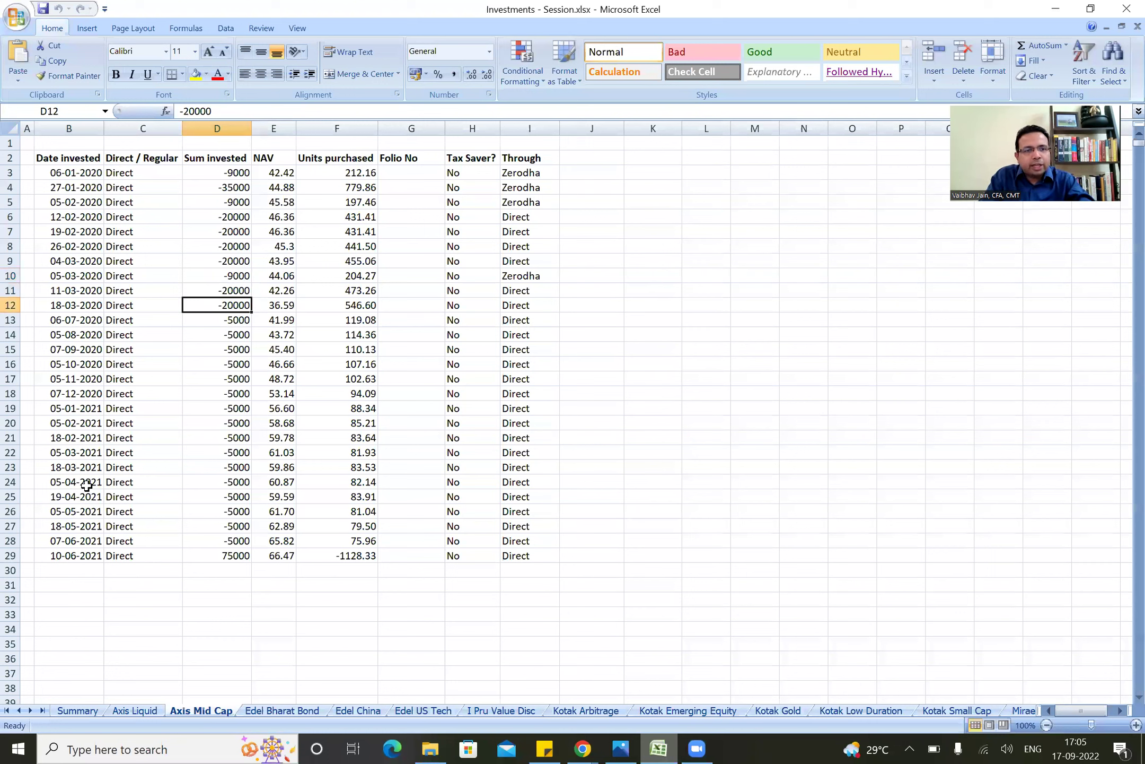
pyautogui.hotkey('shift', 'space')
# Step: Highlight the 06-07-2020 transaction across B13:I13 and move to its sum invested in D13
pyautogui.press('Down')
pyautogui.press('Left')
pyautogui.press('Left')
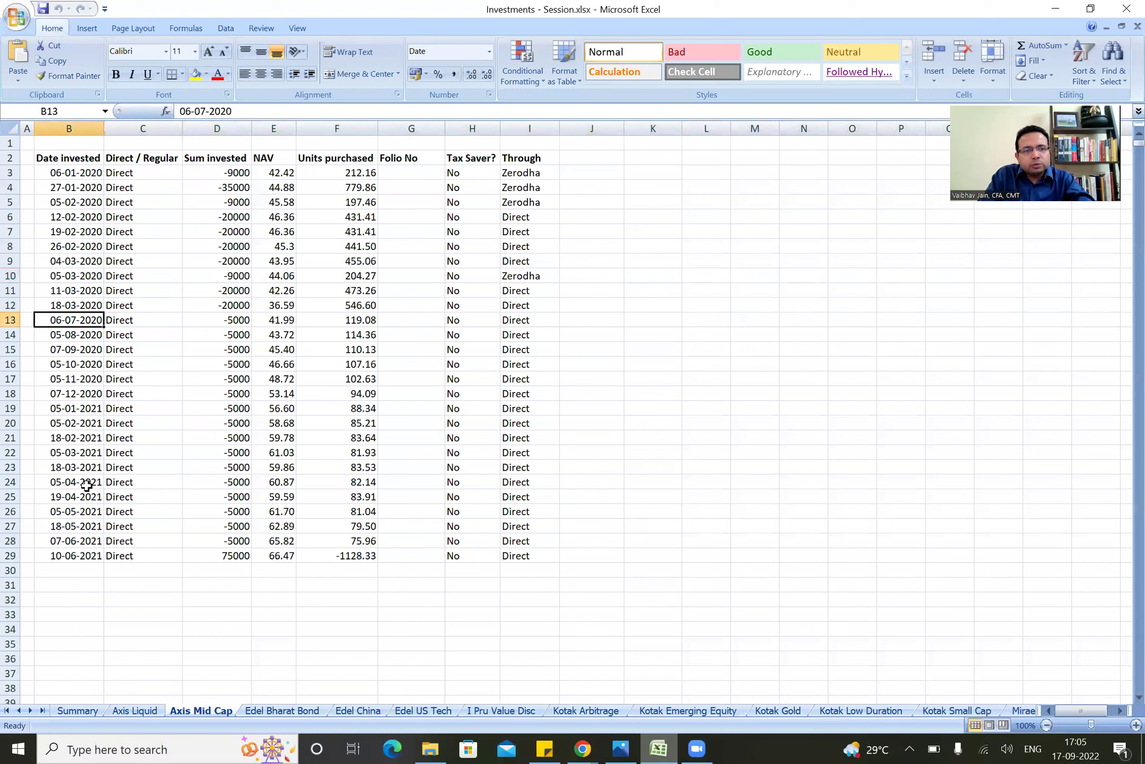
pyautogui.hotkey('shift', 'Right')
pyautogui.hotkey('shift', 'Right')
pyautogui.hotkey('shift', 'Right')
pyautogui.hotkey('shift', 'Right')
pyautogui.hotkey('shift', 'Right')
pyautogui.hotkey('shift', 'Right')
pyautogui.hotkey('shift', 'Right')
pyautogui.press('Right')
pyautogui.press('Right')
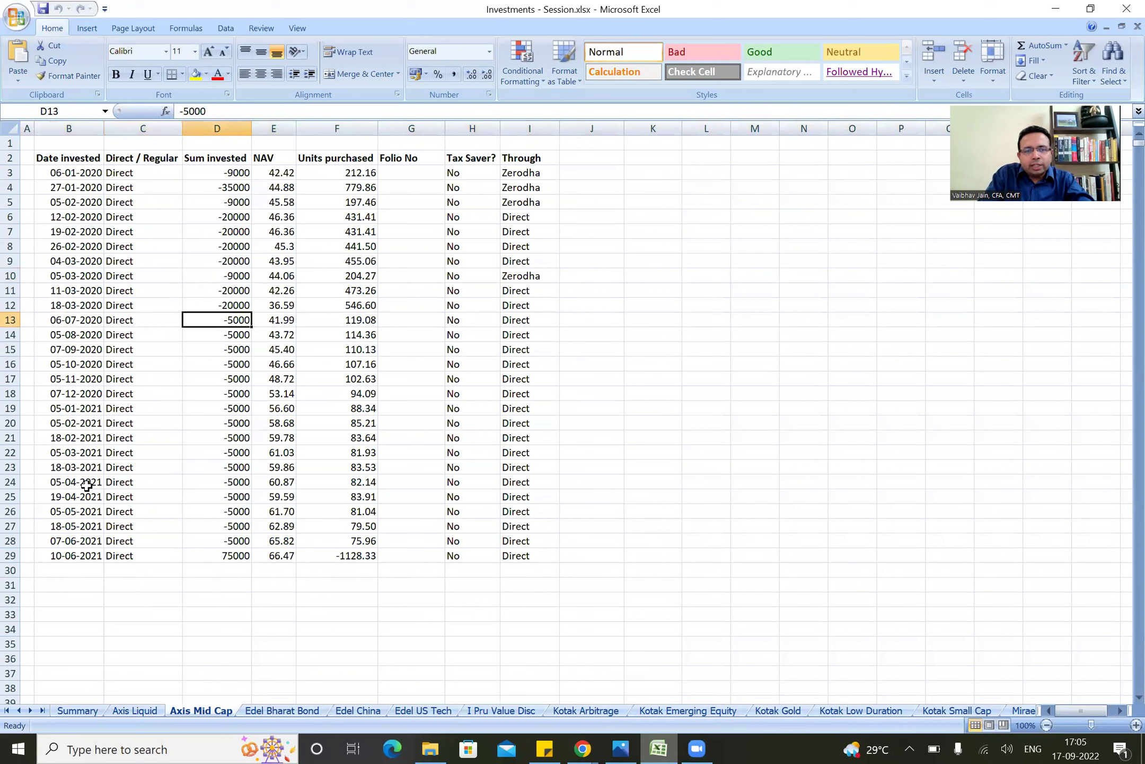
# Step: Highlight the recurring 5000 investments in D13:D28 and go to the last transaction date in B29
pyautogui.hotkey('ctrl', 'shift', 'Down')
pyautogui.hotkey('shift', 'Up')
pyautogui.press('Down')
pyautogui.press('Down')
pyautogui.press('Down')
pyautogui.press('Left')
pyautogui.press('Left')
pyautogui.press('Down')
pyautogui.press('Down')
pyautogui.hotkey('ctrl', 'Down')
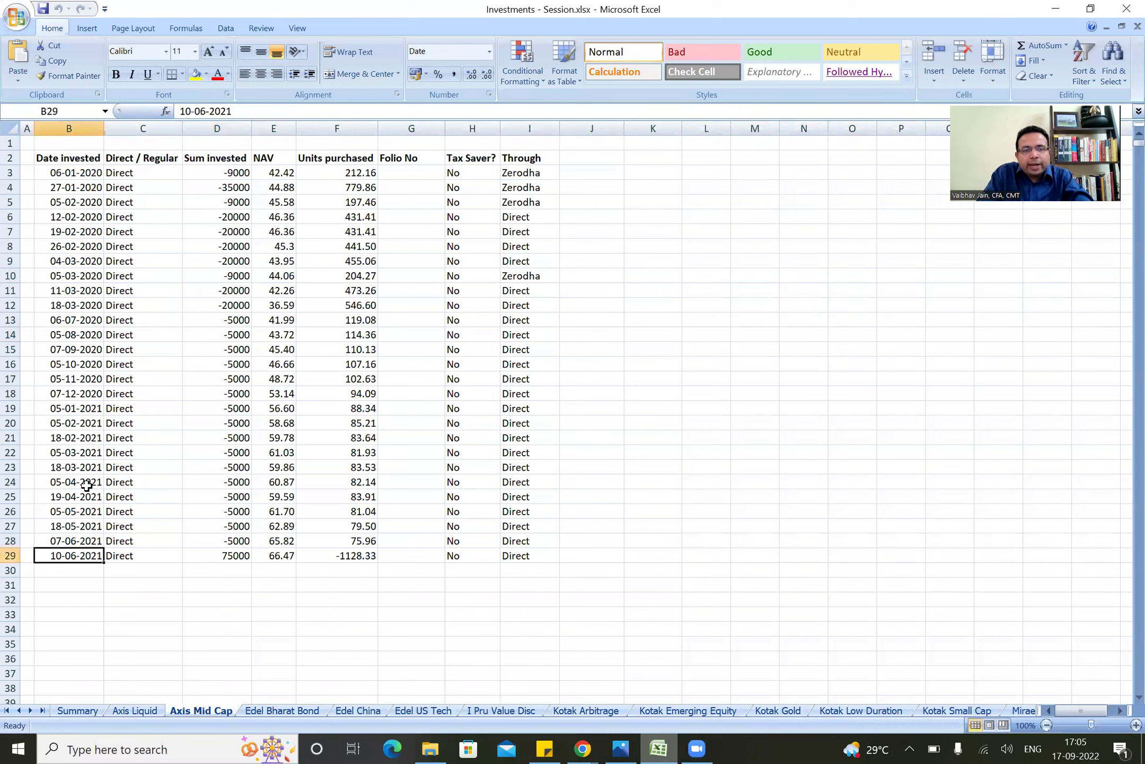
# Step: Jump from the last Axis Mid Cap transaction to the valuation date in B149 near the totals row
pyautogui.press('Right')
pyautogui.press('Left')
pyautogui.hotkey('ctrl', 'Down')
pyautogui.press('Down')
pyautogui.press('Down')
pyautogui.press('Up')
pyautogui.press('Up')
pyautogui.press('Up')
pyautogui.press('Down')
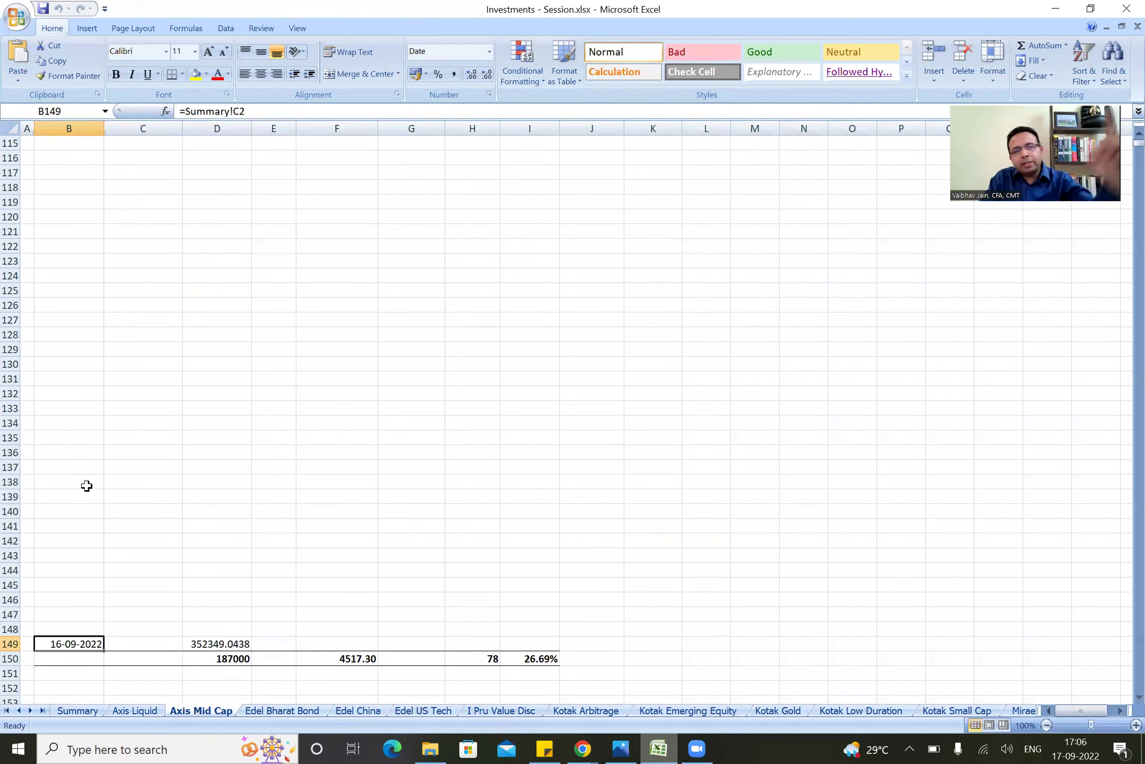
# Step: Review the current value formula in D149 and the XIRR formula in I150 on the Axis Mid Cap sheet
pyautogui.press('Right')
pyautogui.press('Right')
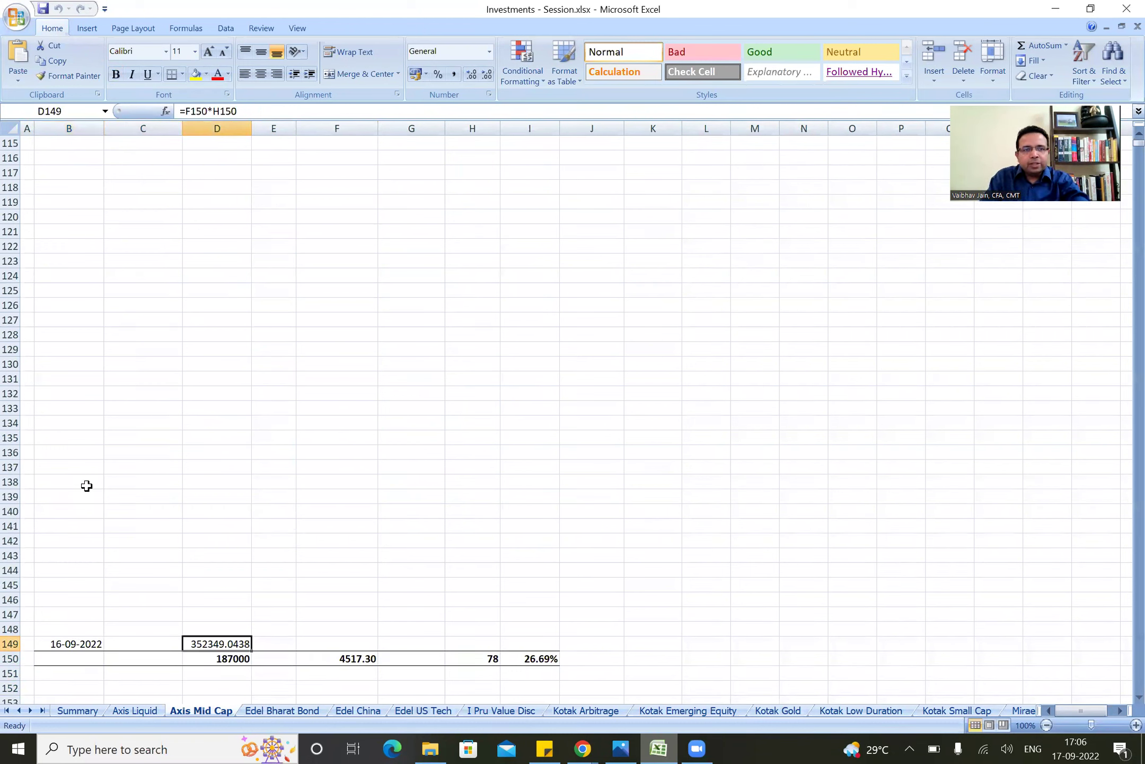
pyautogui.press('Down')
pyautogui.press('Right')
pyautogui.press('Right')
pyautogui.press('Right')
pyautogui.press('Right')
pyautogui.press('Right')
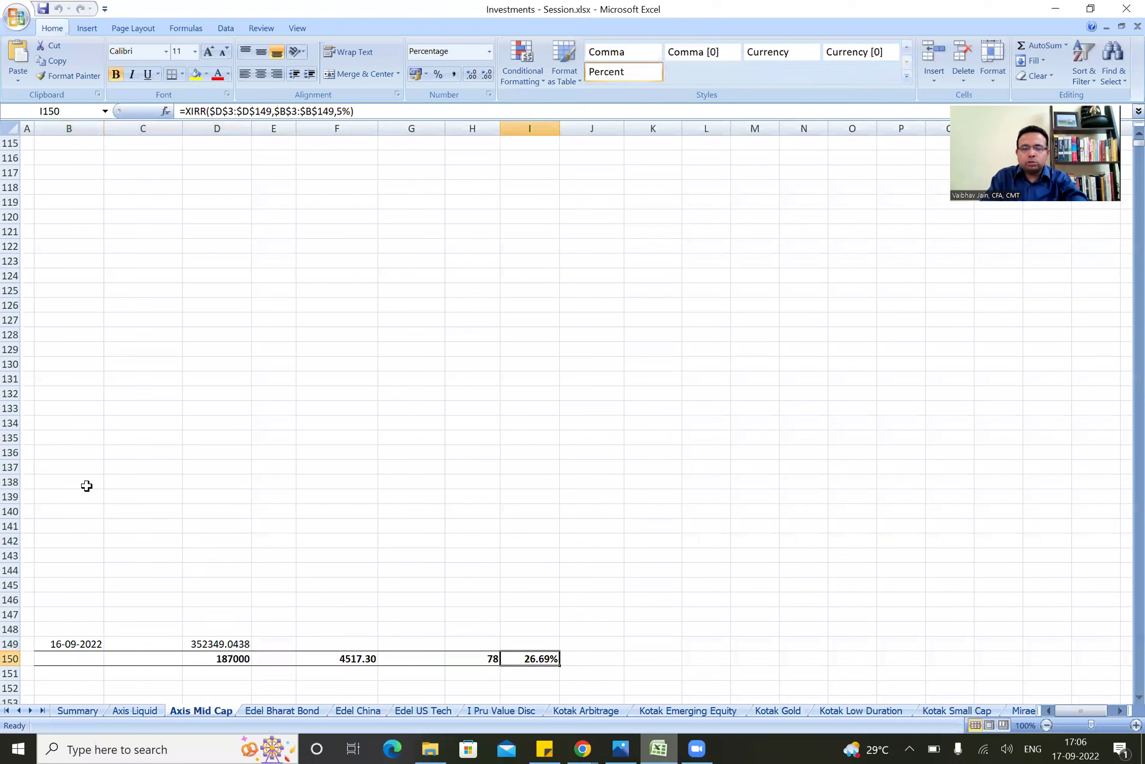
# Step: Check the NAV link to the Summary sheet in H150 and the total units formula in F150
pyautogui.press('Left')
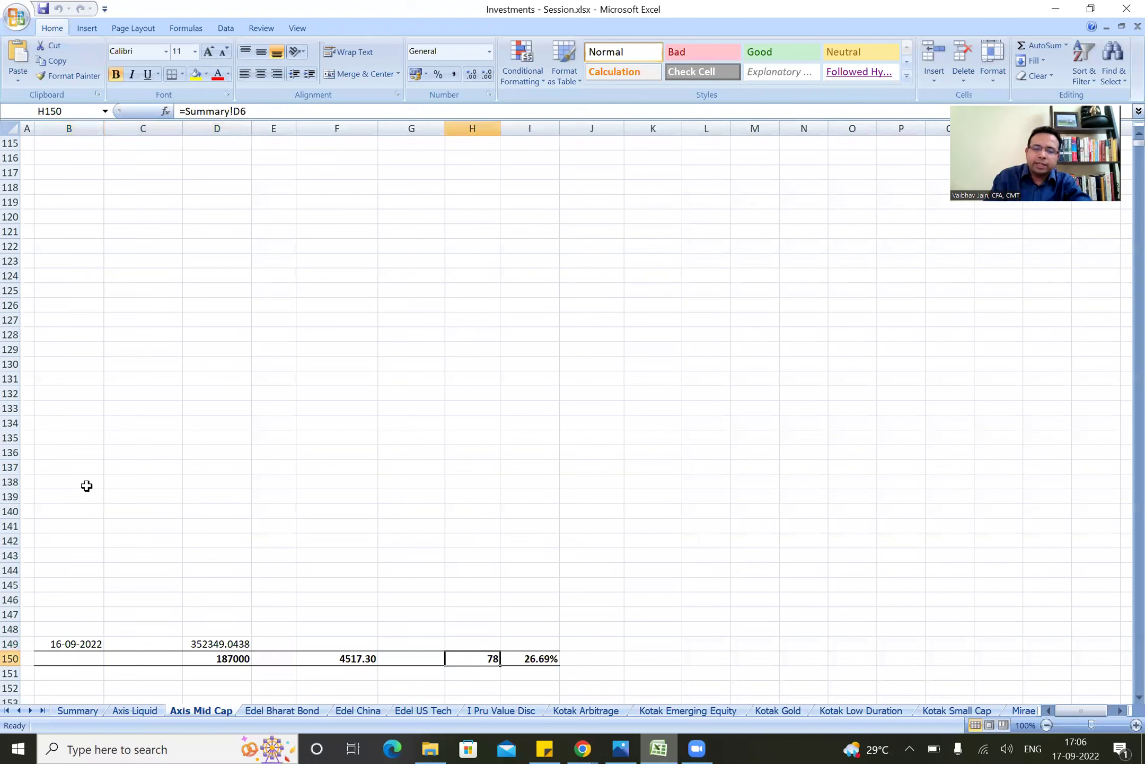
pyautogui.press('Left')
pyautogui.press('Left')
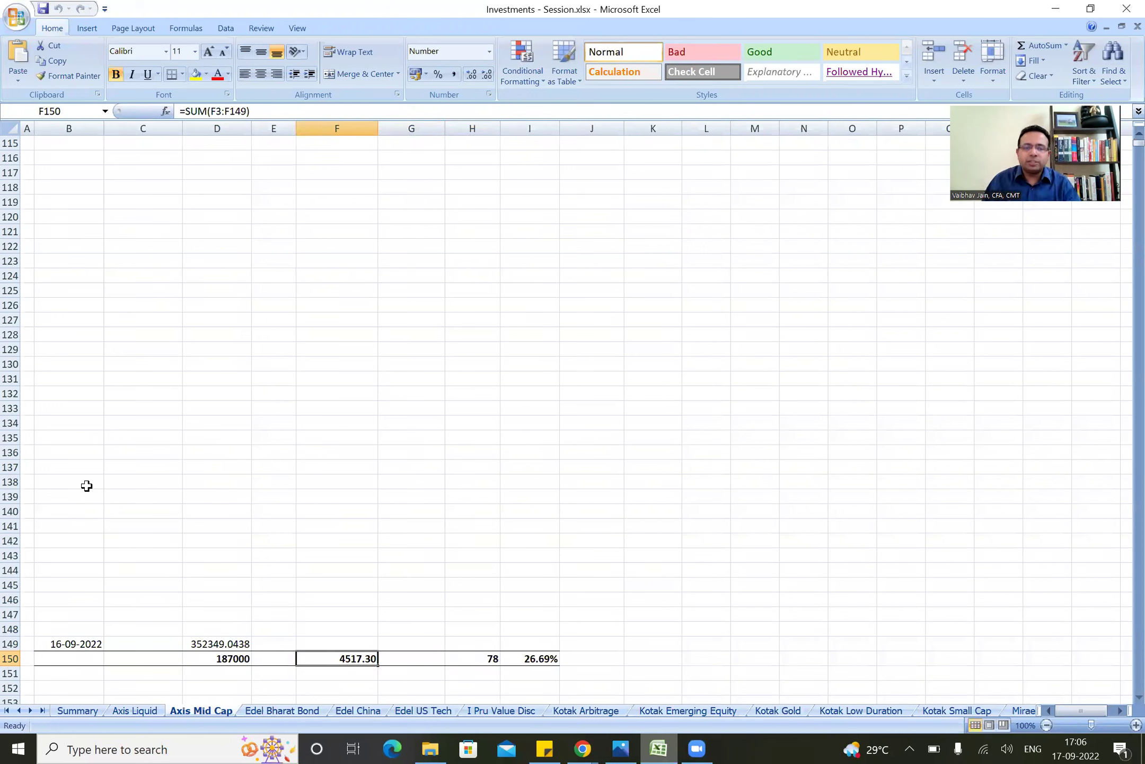
# Step: Return to the start of the Axis Mid Cap sheet and open the Edel Bharat Bond sheet
pyautogui.press('Left')
pyautogui.press('Left')
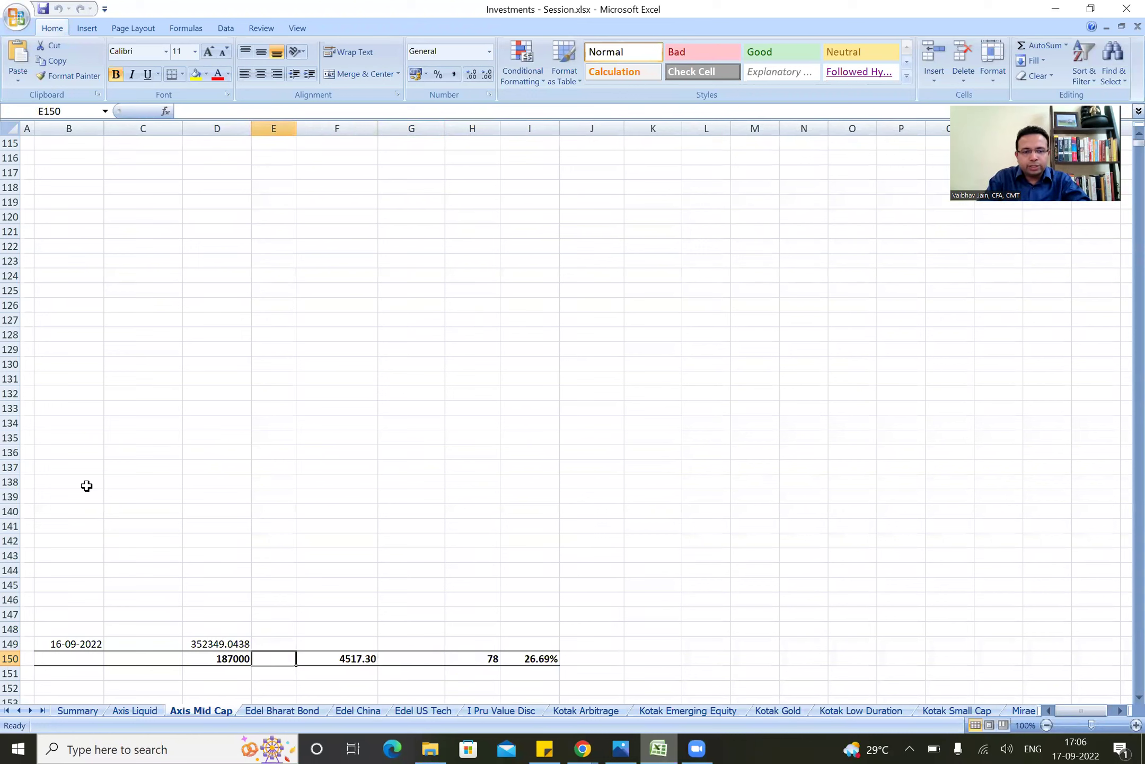
pyautogui.hotkey('ctrl', 'Home')
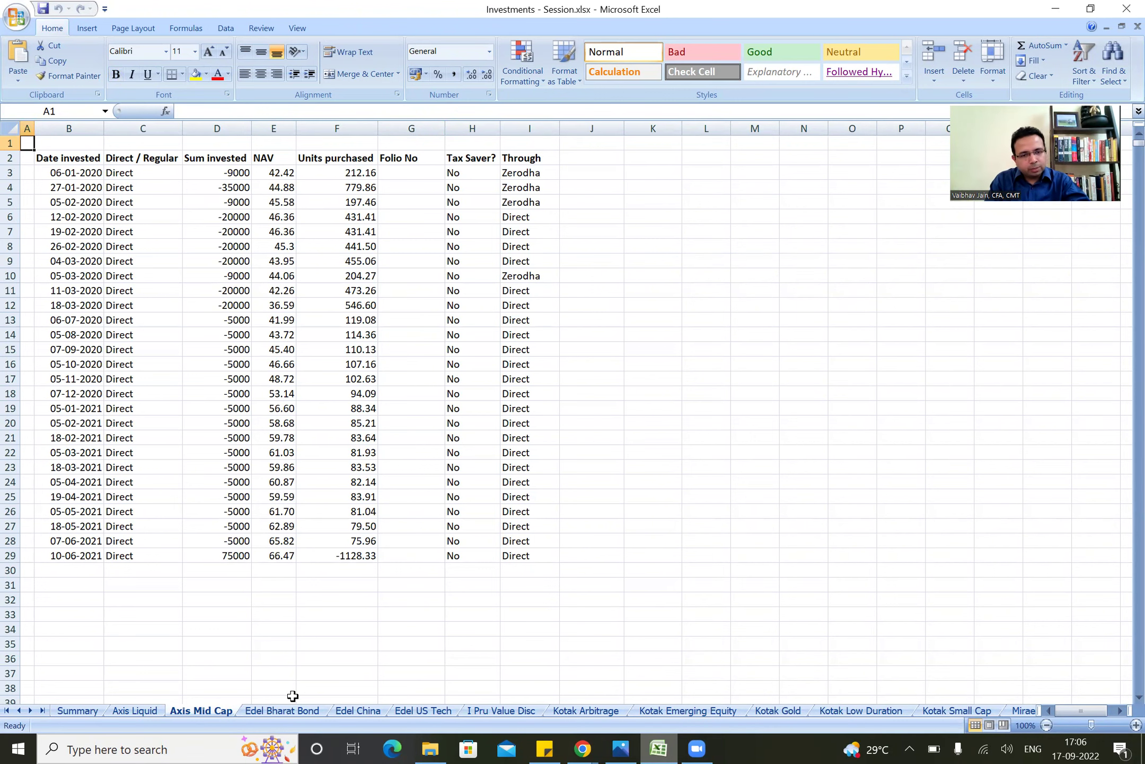
pyautogui.click(285, 711)
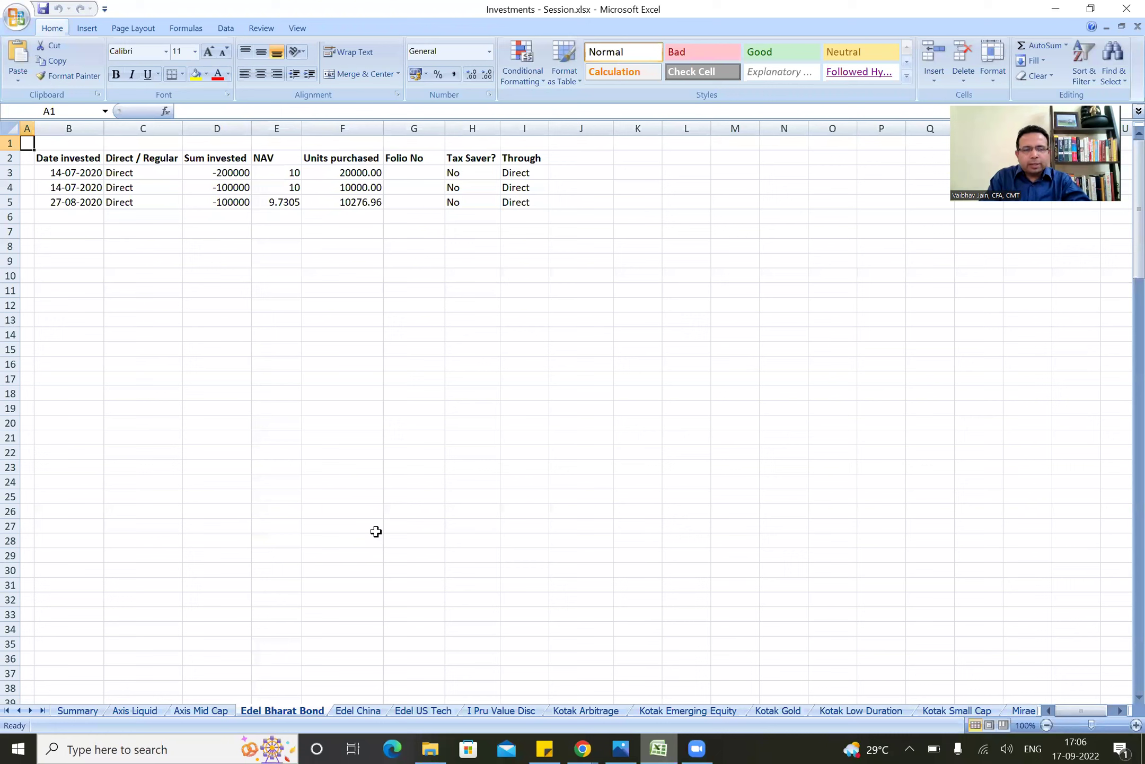
# Step: Review the investment dates and sums invested for the first two Edel Bharat Bond transactions in rows 3 and 4
pyautogui.moveTo(215, 173); pyautogui.dragTo(214, 202)
pyautogui.click(73, 173)
pyautogui.hotkey('shift', 'Down')
pyautogui.press('Right')
pyautogui.press('Right')
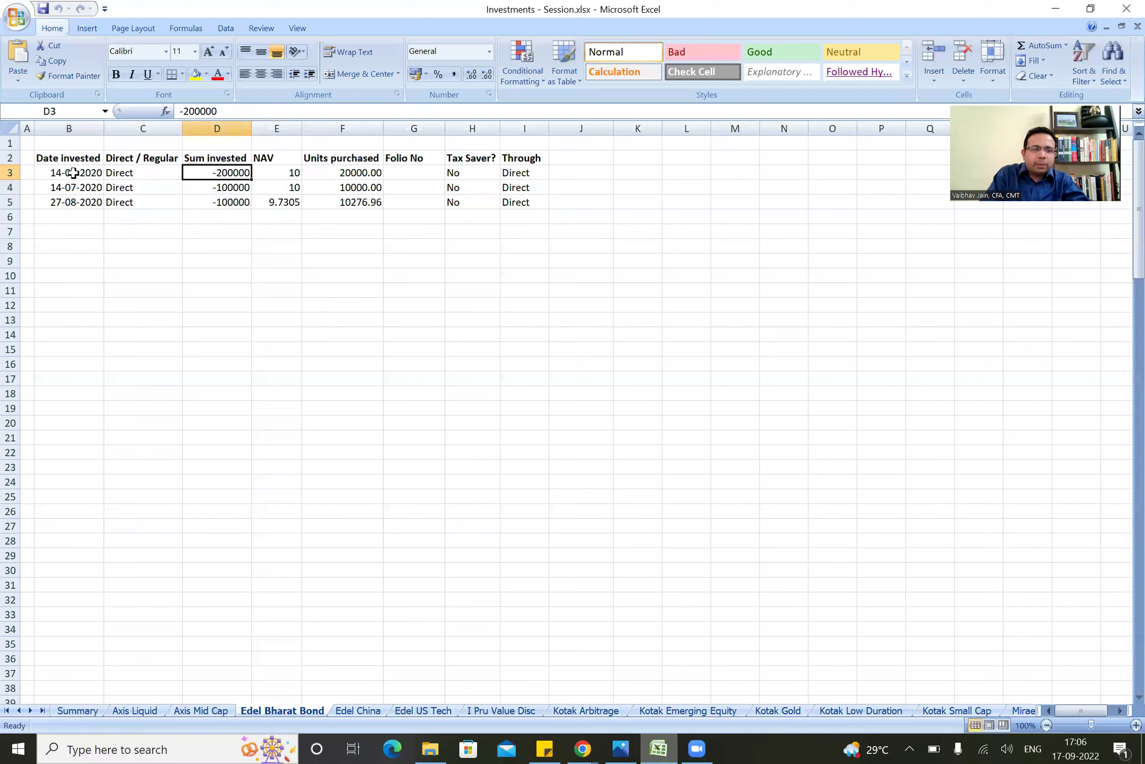
pyautogui.press('Down')
pyautogui.press('Left')
pyautogui.press('Left')
pyautogui.press('Up')
pyautogui.press('Up')
pyautogui.hotkey('ctrl', 'Home')
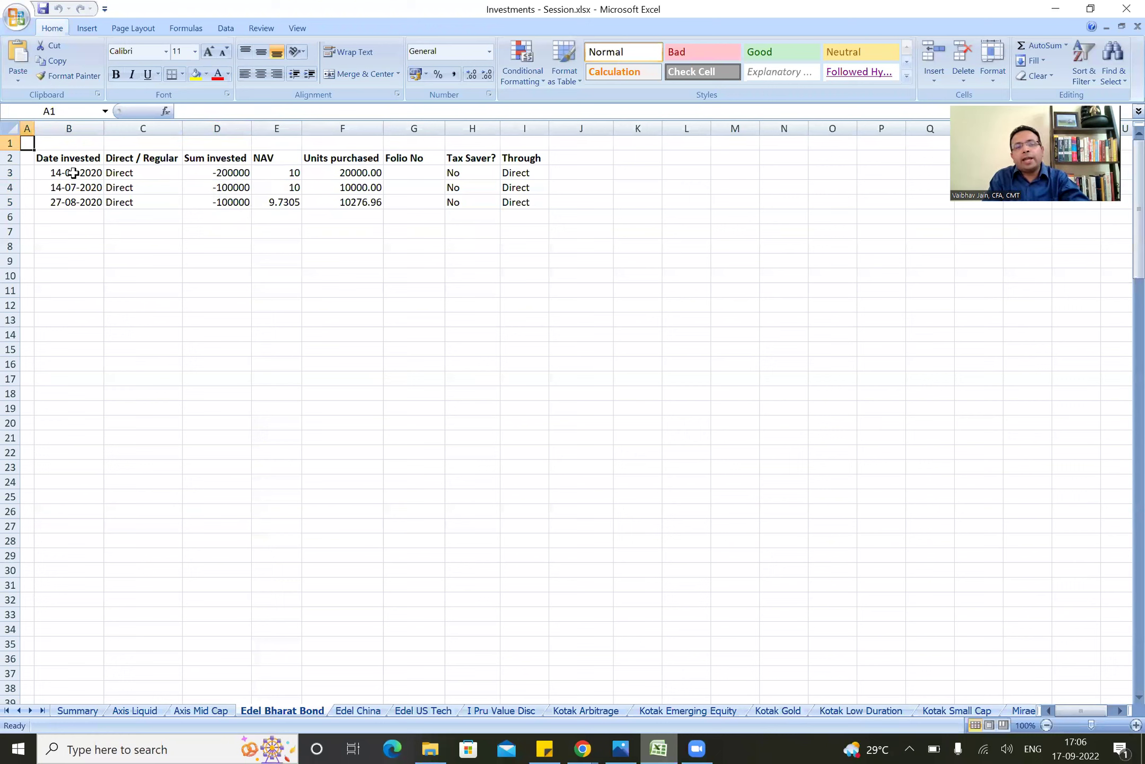
# Step: Highlight the two same-day investment dates in B3:B4 and check the next transaction date in B5
pyautogui.click(72, 173)
pyautogui.hotkey('shift', 'Down')
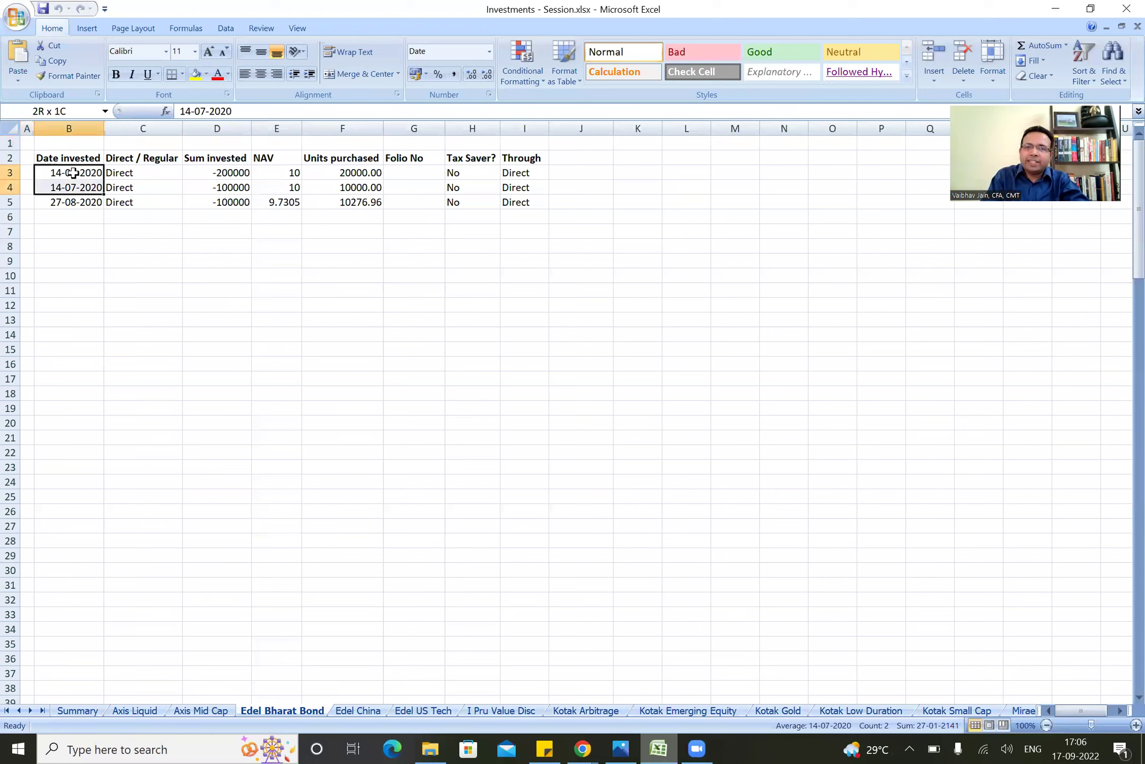
pyautogui.press('Down')
pyautogui.press('Down')
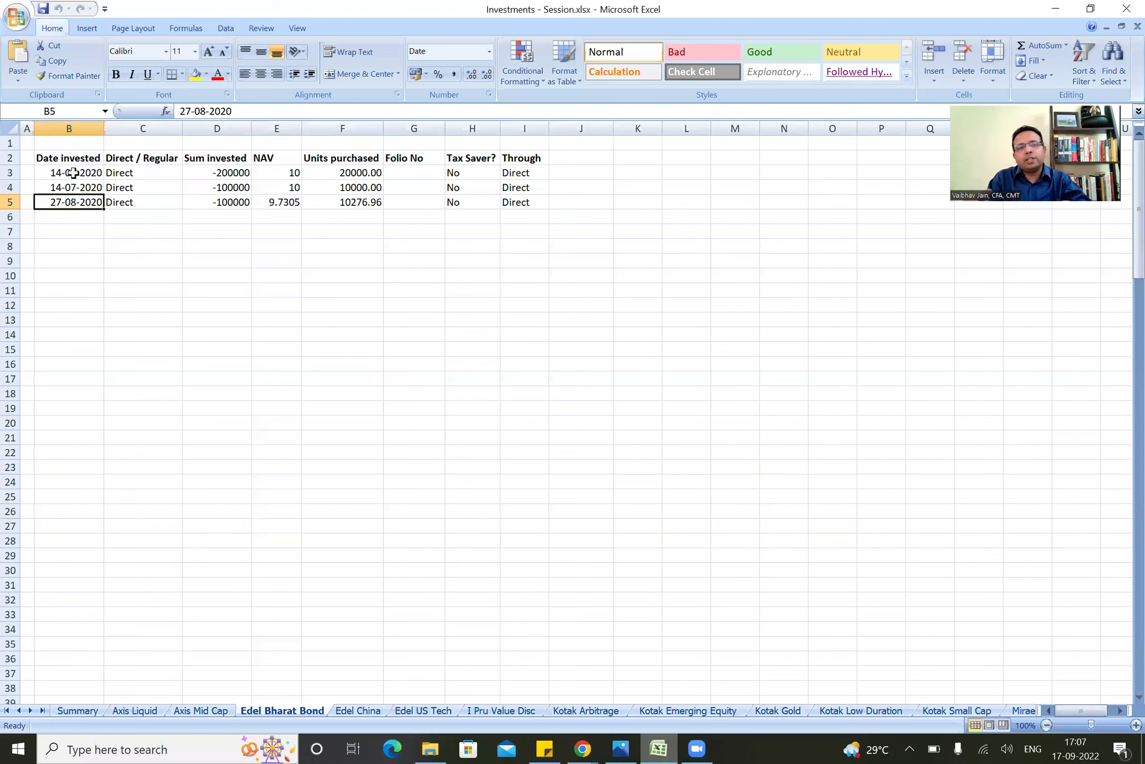
pyautogui.click(74, 173)
pyautogui.hotkey('ctrl', 'Home')
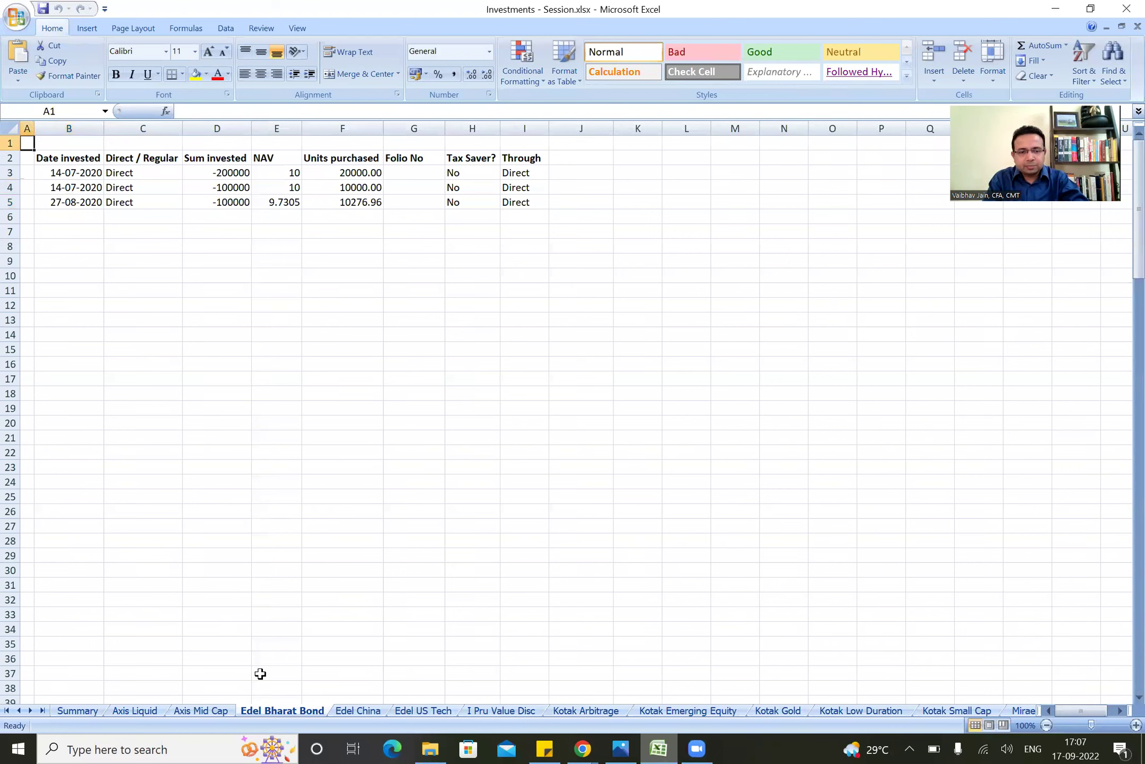
# Step: Open the Edel China sheet and highlight the invested sums in D3:D30
pyautogui.click(363, 711)
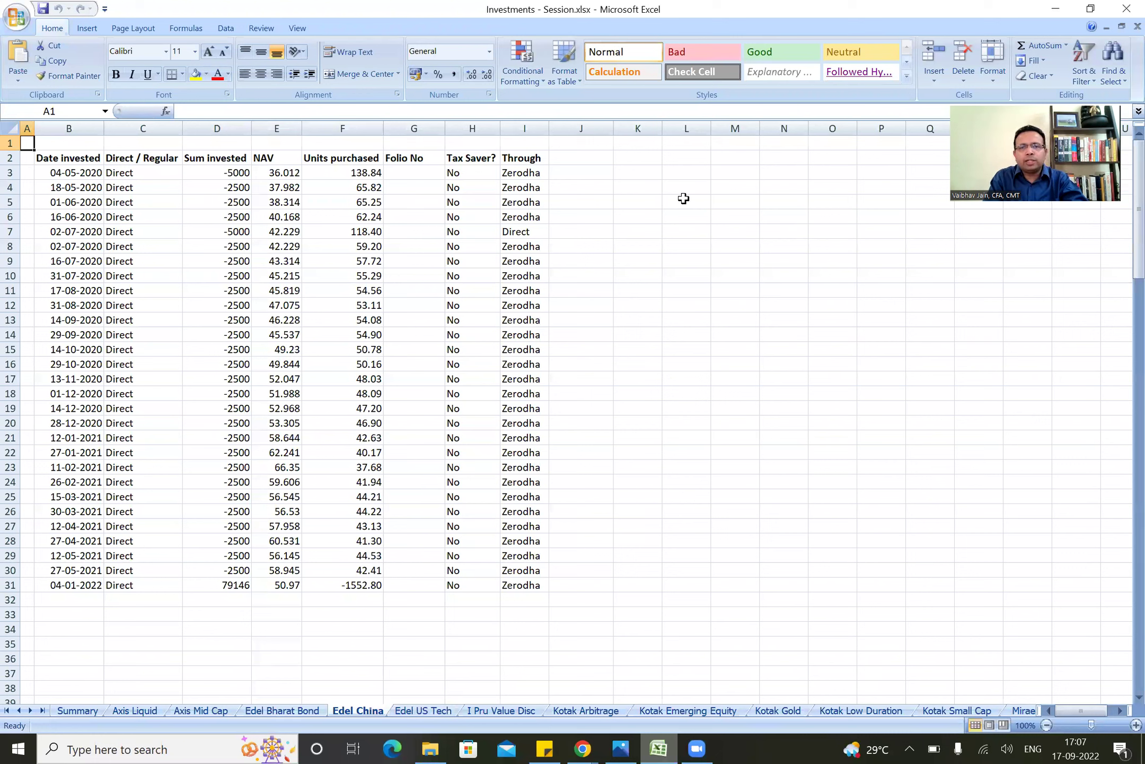
pyautogui.click(651, 176)
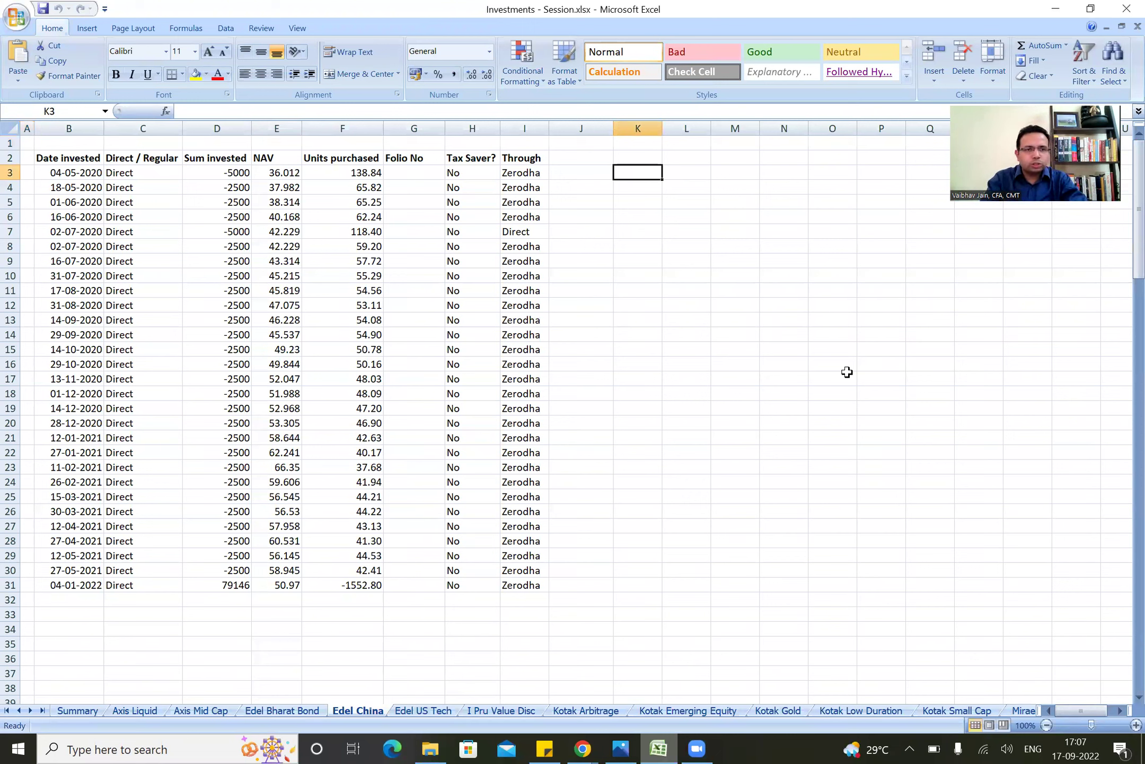
pyautogui.press('Left')
pyautogui.press('Left')
pyautogui.press('Left')
pyautogui.press('Left')
pyautogui.press('Left')
pyautogui.press('Left')
pyautogui.press('Left')
pyautogui.hotkey('shift', 'Down')
pyautogui.hotkey('shift', 'Down')
pyautogui.hotkey('shift', 'Down')
pyautogui.hotkey('shift', 'Down')
pyautogui.hotkey('shift', 'Down')
pyautogui.hotkey('shift', 'Down')
pyautogui.hotkey('shift', 'Down')
pyautogui.hotkey('shift', 'Down')
pyautogui.hotkey('shift', 'Down')
pyautogui.hotkey('shift', 'Down')
pyautogui.hotkey('shift', 'Down')
pyautogui.hotkey('shift', 'Down')
pyautogui.hotkey('shift', 'Down')
pyautogui.hotkey('shift', 'Down')
pyautogui.hotkey('shift', 'Down')
pyautogui.hotkey('shift', 'Down')
pyautogui.hotkey('shift', 'Down')
pyautogui.hotkey('shift', 'Down')
pyautogui.hotkey('shift', 'Down')
pyautogui.hotkey('shift', 'Down')
pyautogui.hotkey('shift', 'Down')
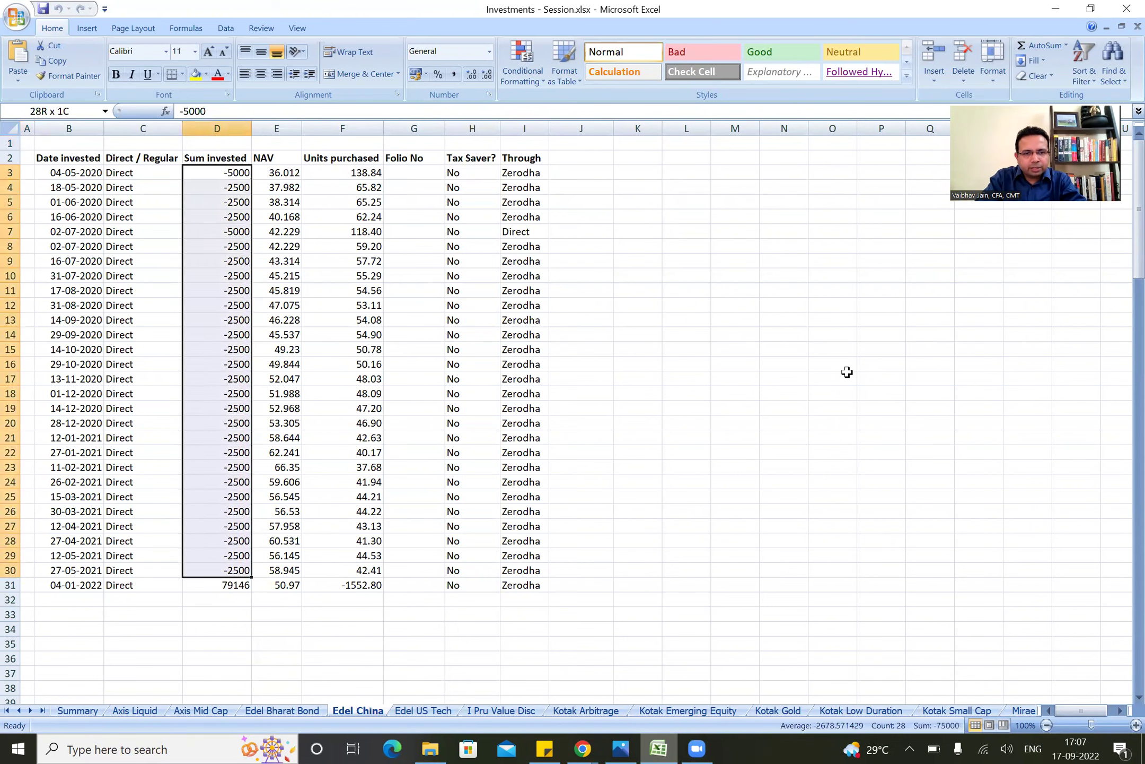
# Step: Look across the first Edel China transaction row as far as L3 and return to cell A1
pyautogui.press('Right')
pyautogui.press('Right')
pyautogui.press('Right')
pyautogui.press('Right')
pyautogui.press('Right')
pyautogui.press('Right')
pyautogui.press('Right')
pyautogui.press('Right')
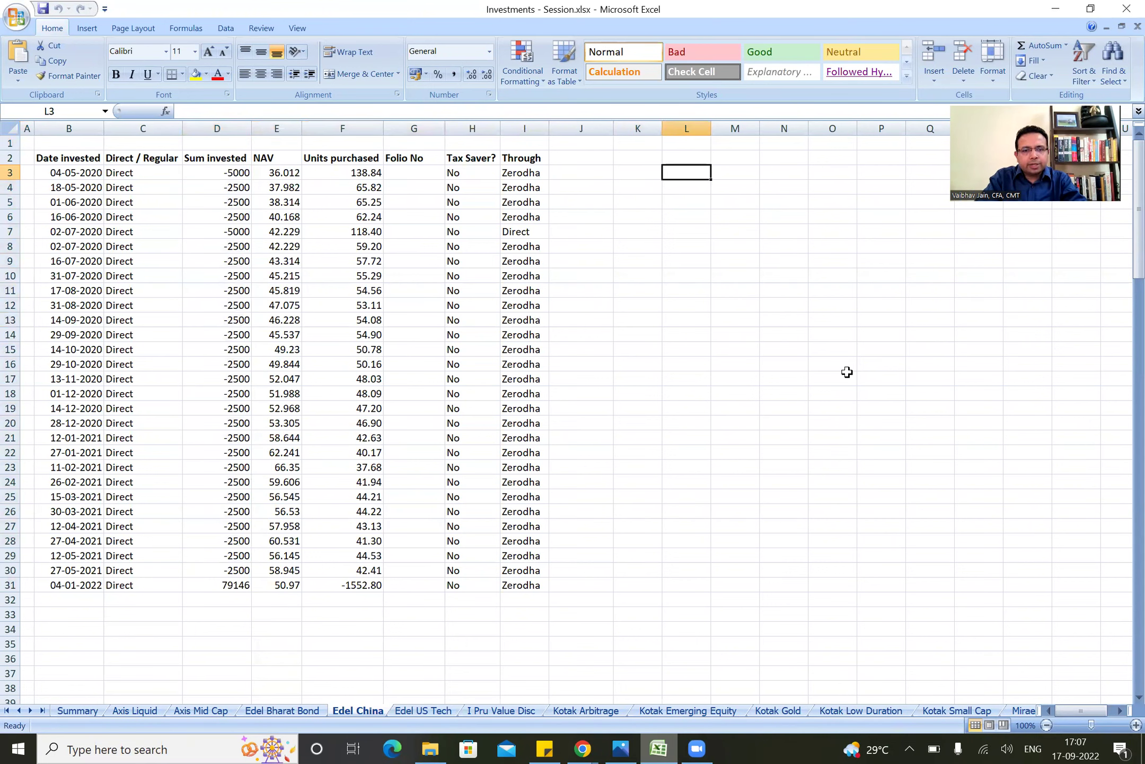
pyautogui.press('Up')
pyautogui.press('Up')
pyautogui.press('Left')
pyautogui.press('Left')
pyautogui.press('Left')
pyautogui.press('Left')
pyautogui.press('Left')
pyautogui.press('Left')
pyautogui.press('Left')
pyautogui.press('Left')
pyautogui.press('Left')
pyautogui.press('Left')
pyautogui.press('Left')
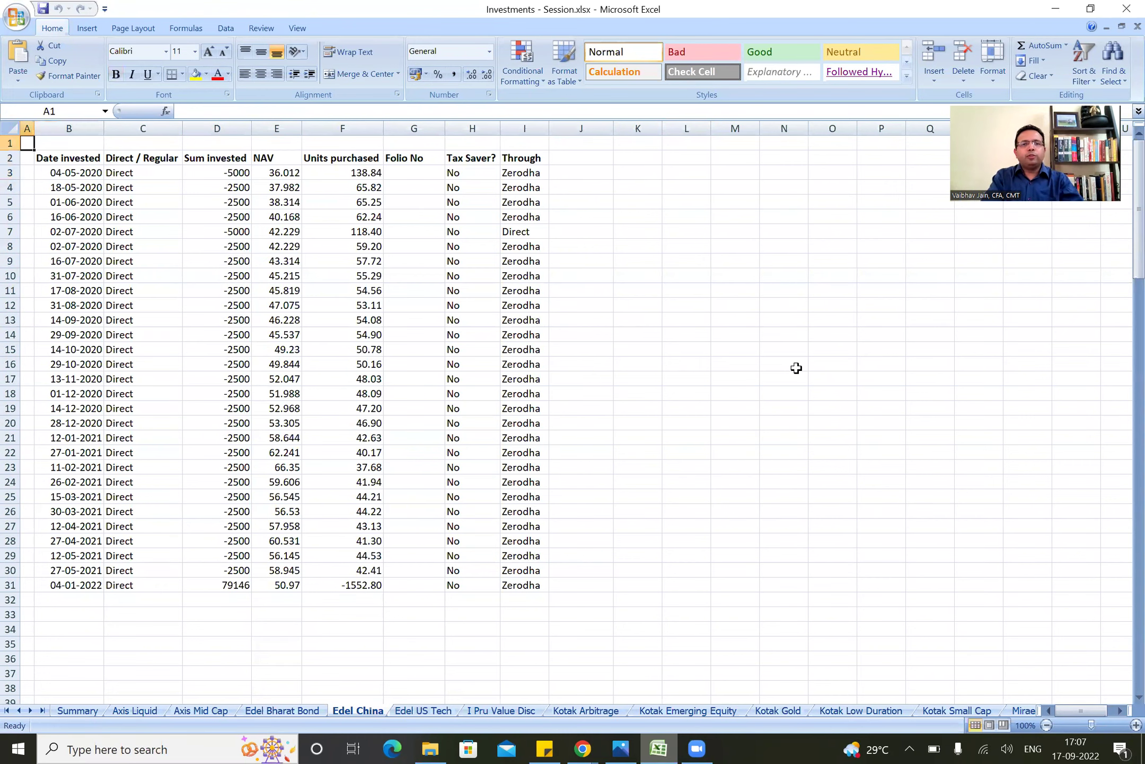
# Step: Check the portfolio returns report in Mainstream returns.jpg in the image viewer and switch back to the Excel workbook
pyautogui.moveTo(621, 747)
pyautogui.click(597, 602)
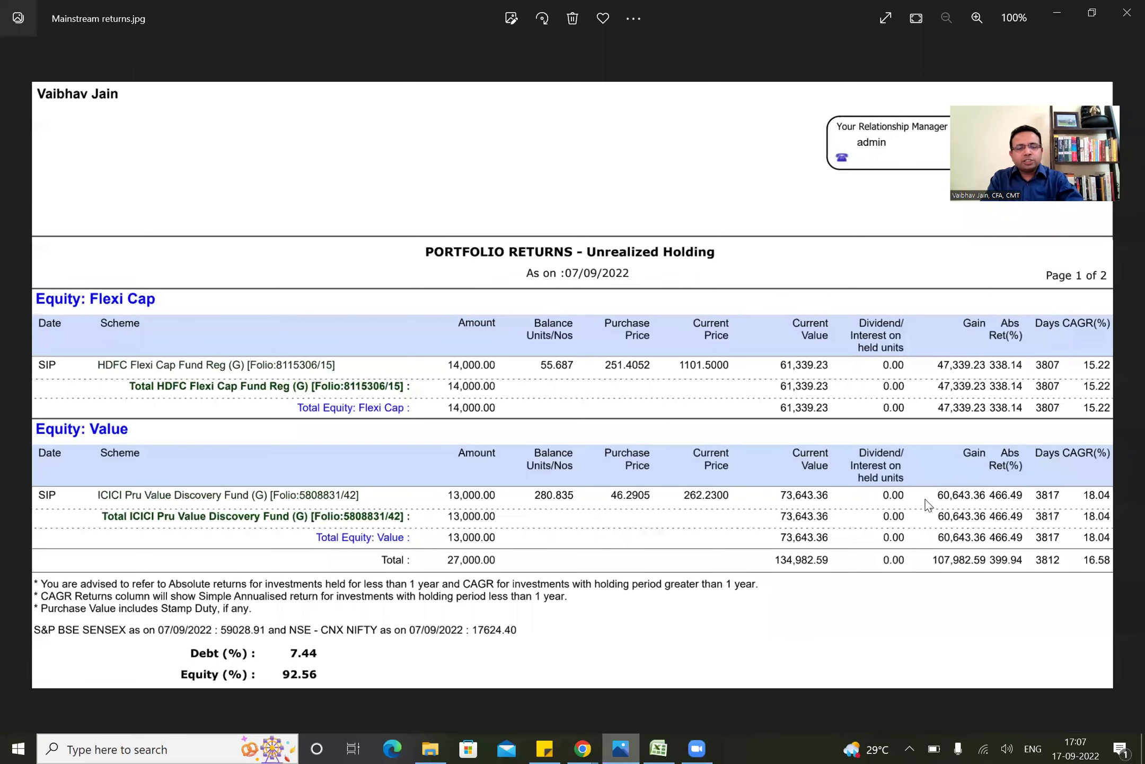
pyautogui.hotkey('alt', 'Tab')
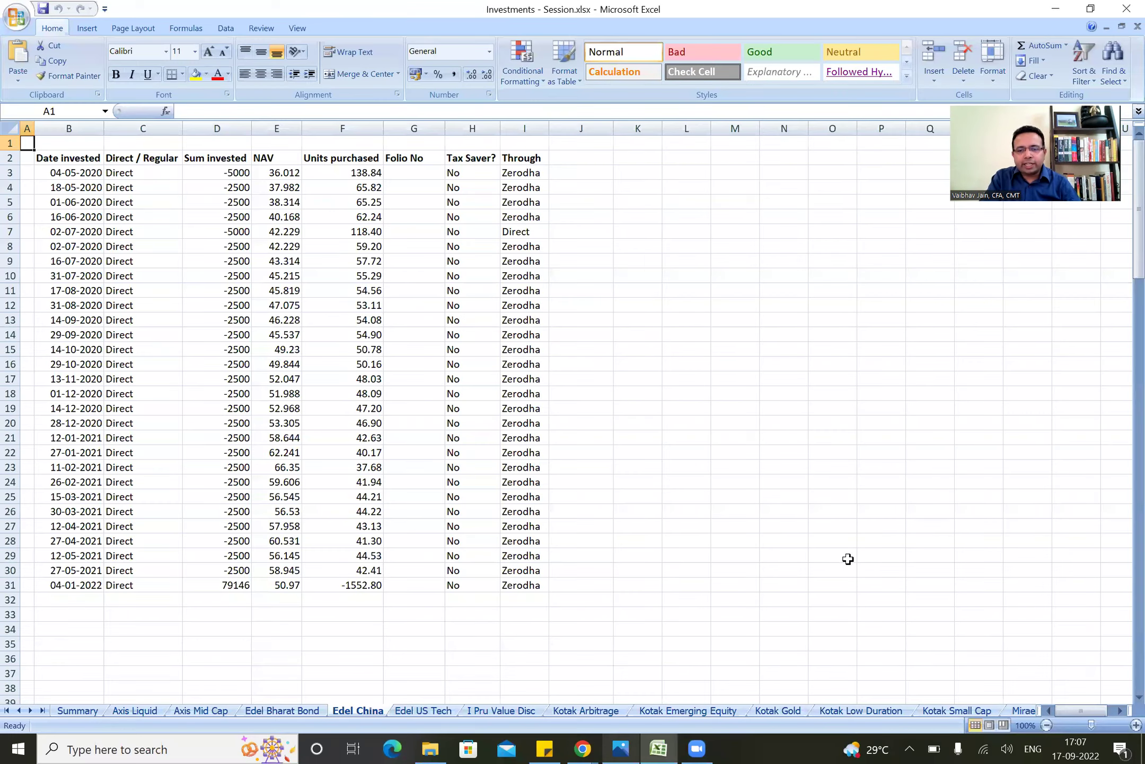
# Step: Open the I Pru Value Disc sheet and look across its first transaction row, including the sum invested in D3
pyautogui.click(495, 711)
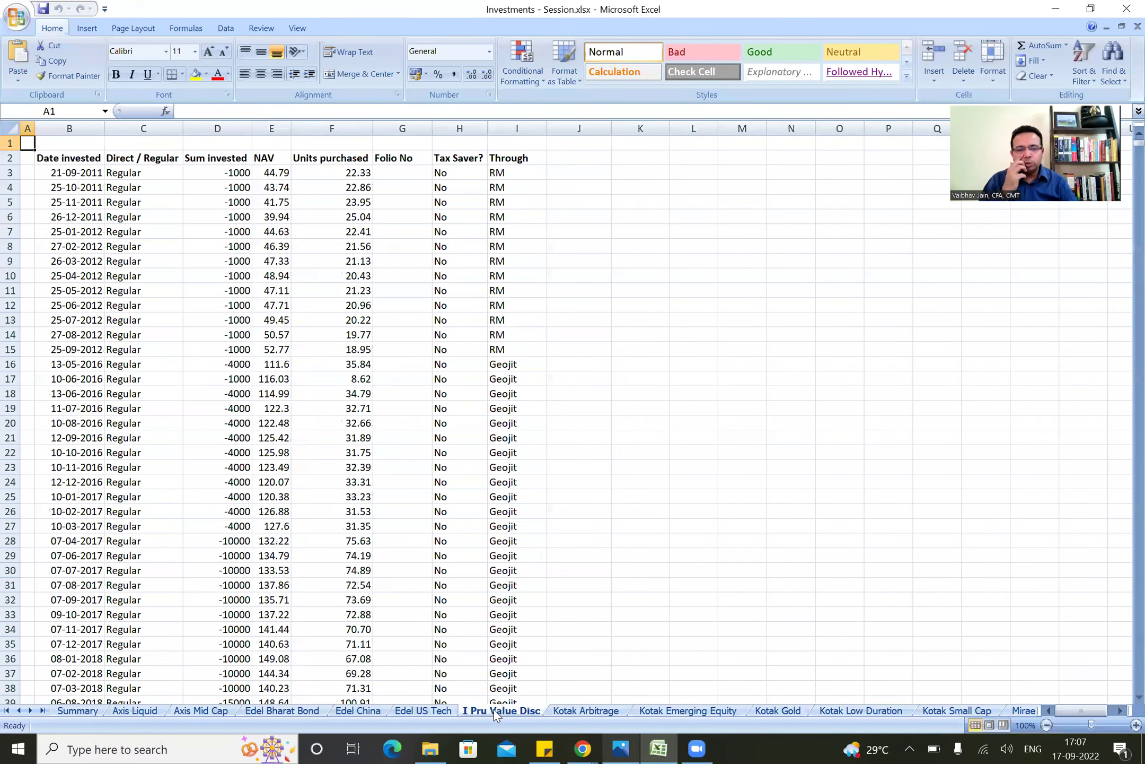
pyautogui.press('Right')
pyautogui.press('Right')
pyautogui.press('Right')
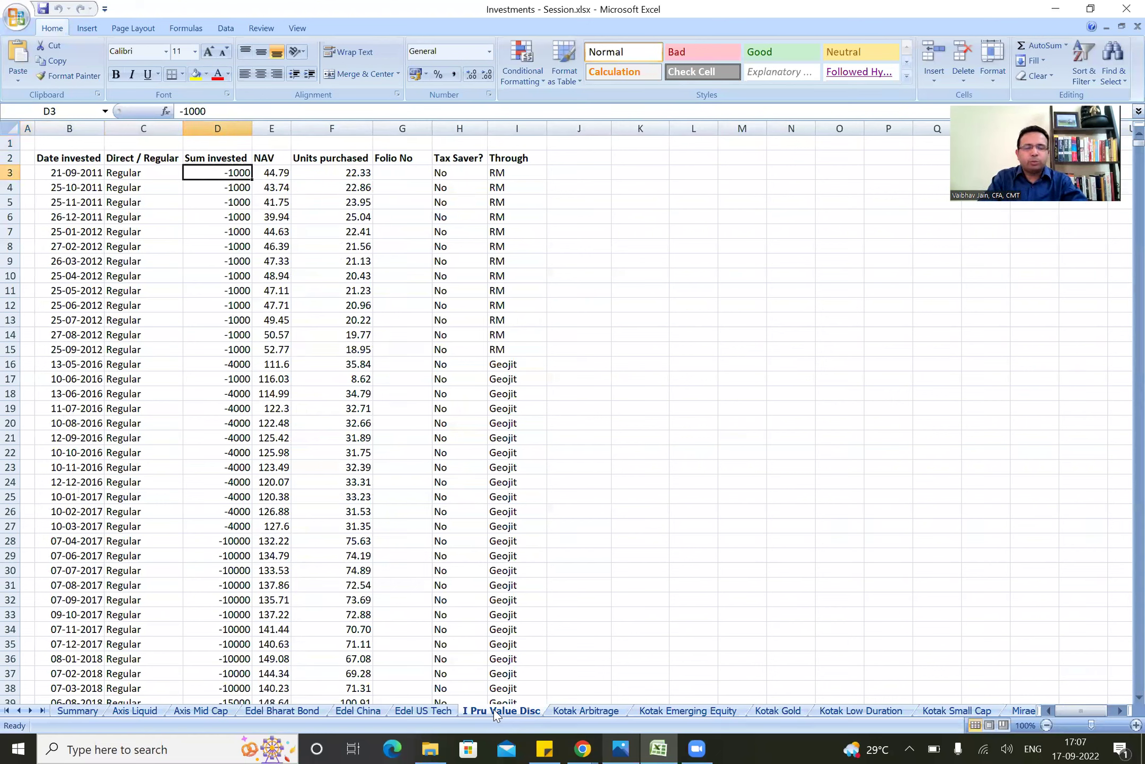
pyautogui.press('Right')
pyautogui.press('Right')
pyautogui.press('Right')
pyautogui.press('Right')
pyautogui.press('Right')
pyautogui.press('Right')
pyautogui.press('Right')
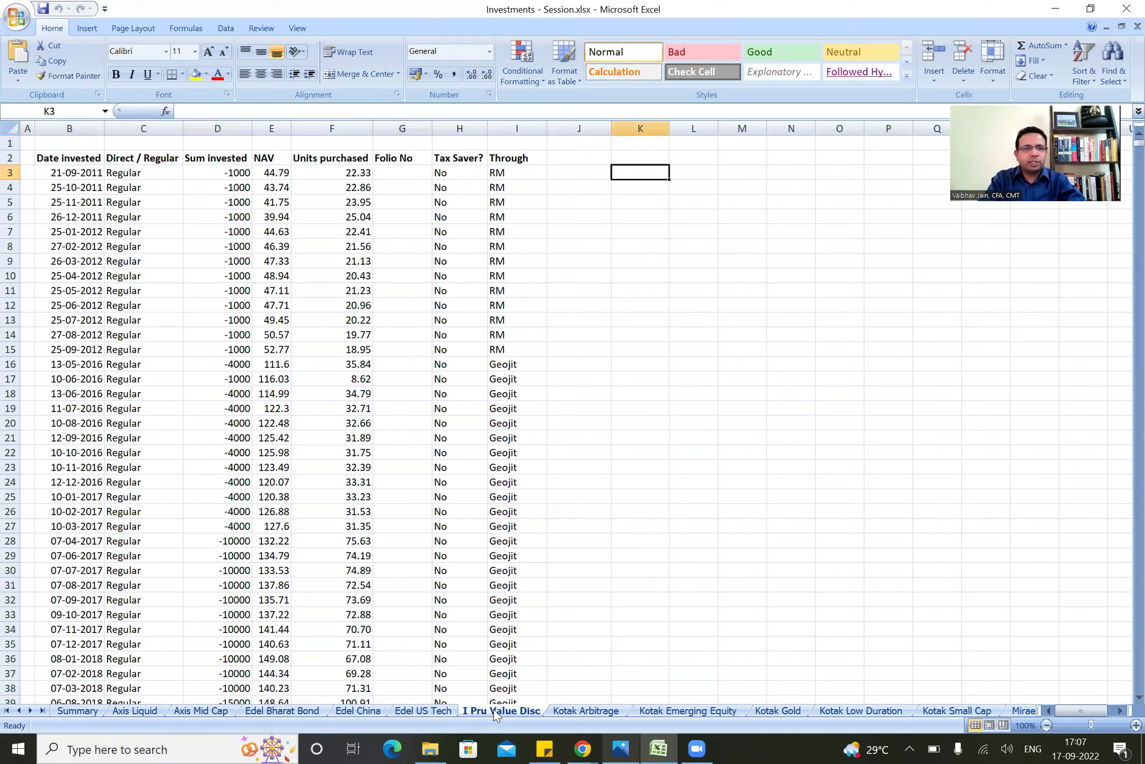
# Step: Go down the investment dates and select row 15, the last transaction made through RM
pyautogui.press('Left')
pyautogui.press('Left')
pyautogui.press('Left')
pyautogui.press('Left')
pyautogui.press('Left')
pyautogui.press('Left')
pyautogui.press('Left')
pyautogui.press('Left')
pyautogui.press('Down')
pyautogui.press('Down')
pyautogui.press('Left')
pyautogui.press('Down')
pyautogui.press('Down')
pyautogui.press('Down')
pyautogui.press('Down')
pyautogui.press('Down')
pyautogui.press('Down')
pyautogui.press('Down')
pyautogui.press('Down')
pyautogui.press('Down')
pyautogui.press('Down')
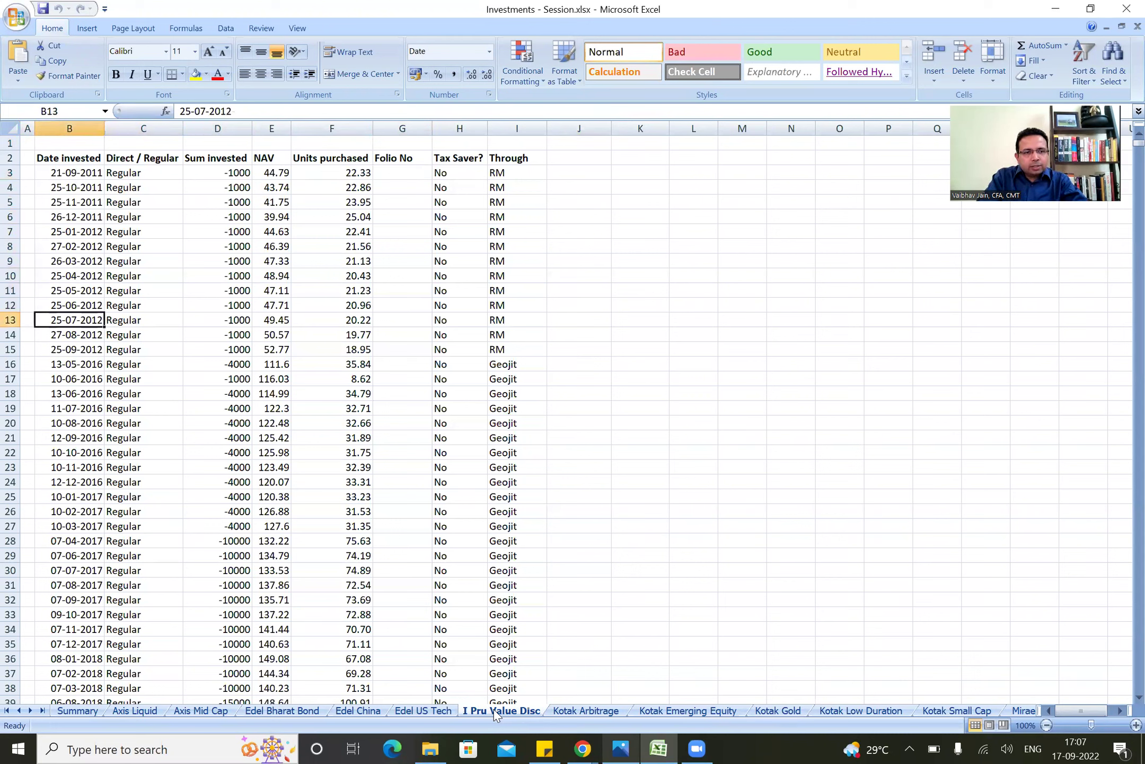
pyautogui.hotkey('shift', 'space')
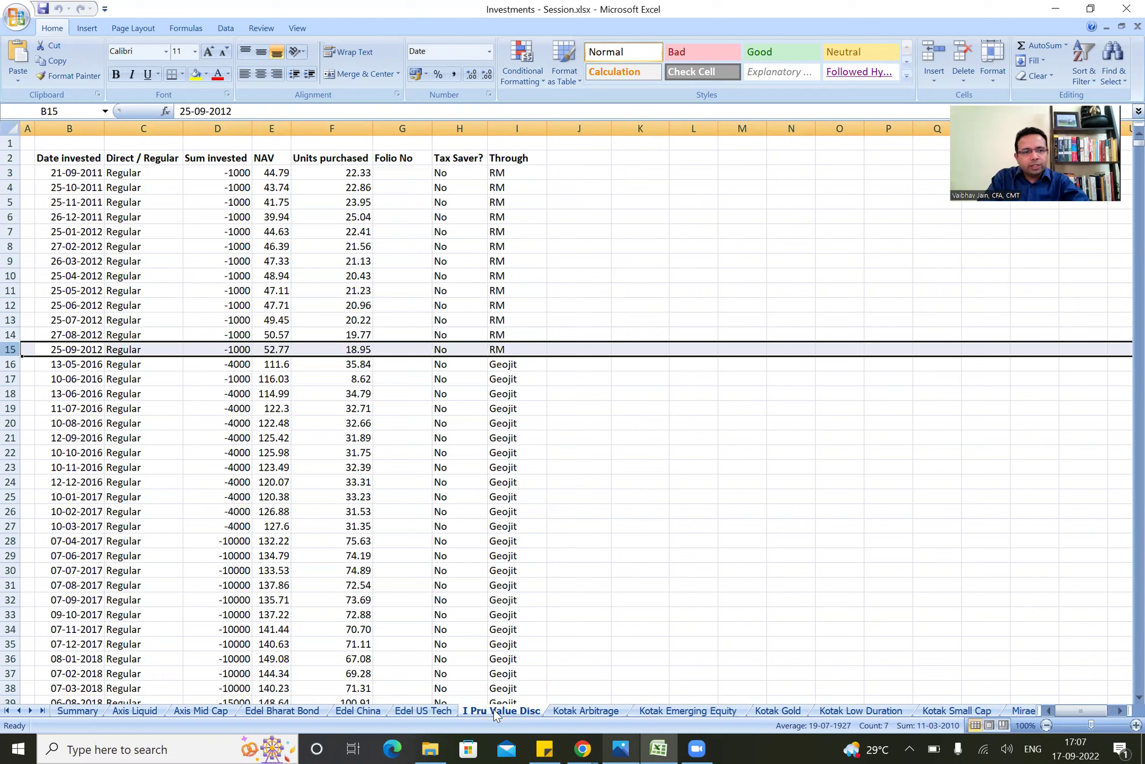
# Step: Go back to the first I Pru Value Disc transaction and highlight the investment dates in B3:B7
pyautogui.press('Up')
pyautogui.press('Up')
pyautogui.press('Up')
pyautogui.press('Up')
pyautogui.press('Up')
pyautogui.press('Up')
pyautogui.press('Up')
pyautogui.press('Up')
pyautogui.press('Up')
pyautogui.press('Up')
pyautogui.press('Up')
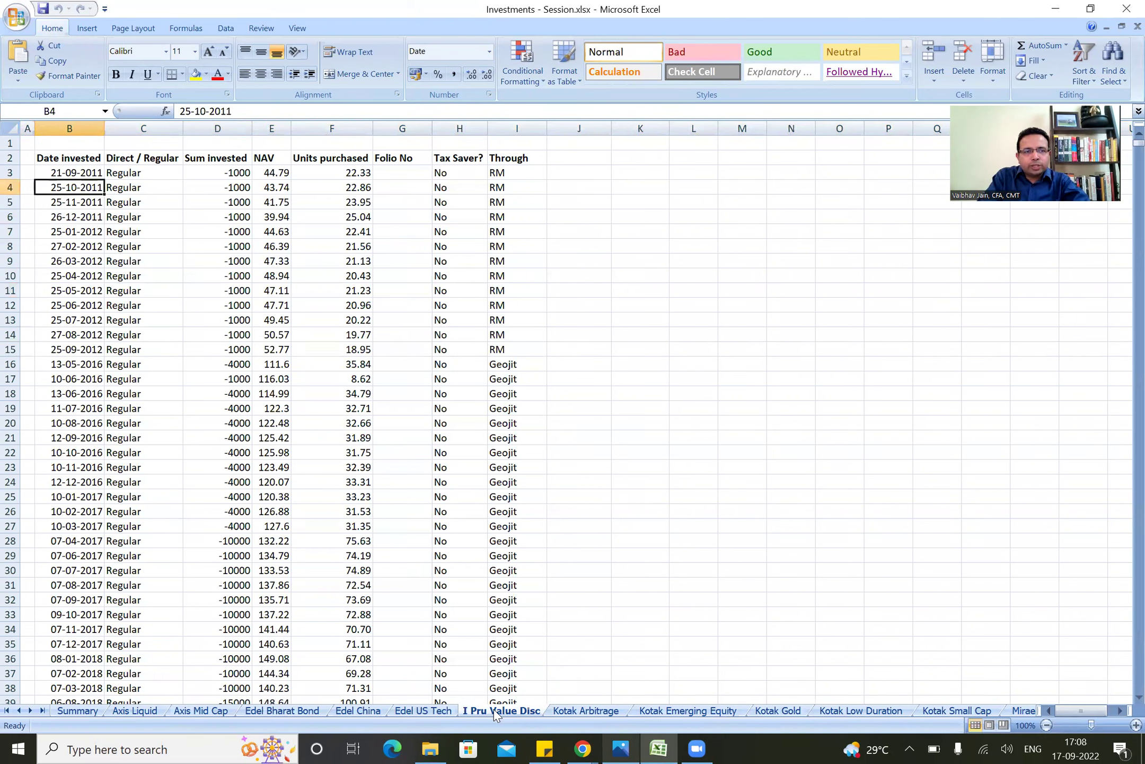
pyautogui.press('Up')
pyautogui.hotkey('shift', 'Down')
pyautogui.hotkey('shift', 'Down')
pyautogui.hotkey('shift', 'Down')
pyautogui.hotkey('shift', 'Down')
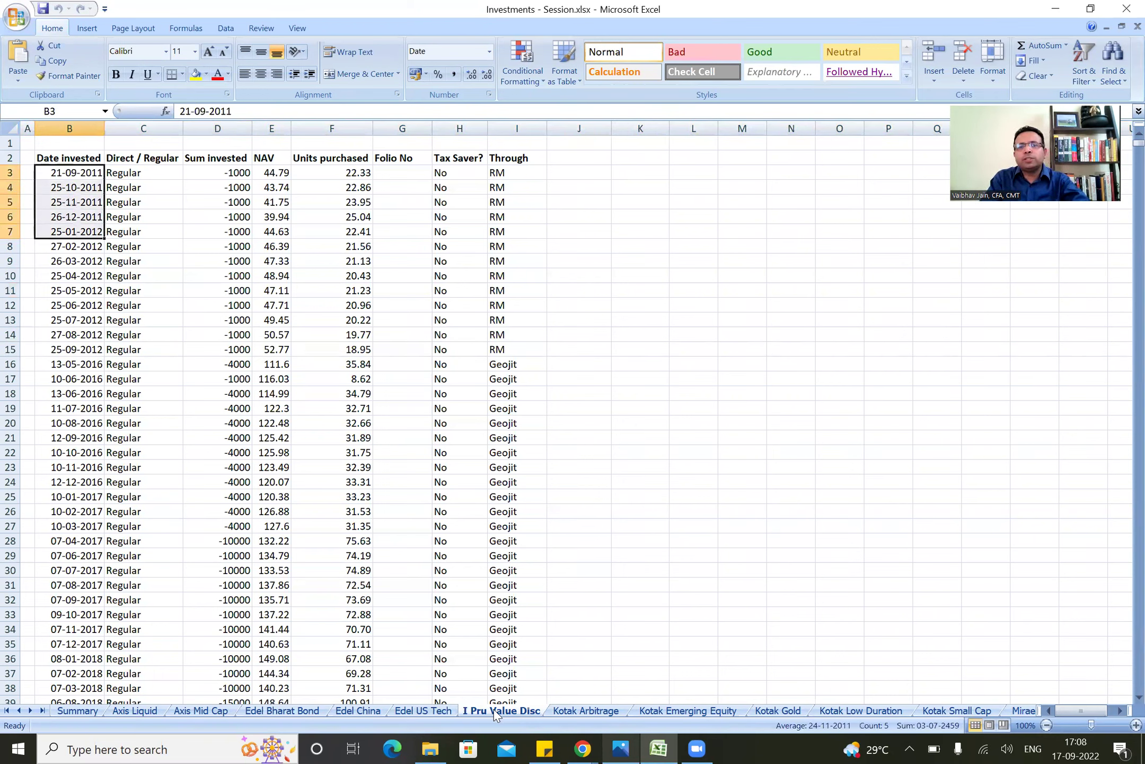
# Step: Select row 15 with the last RM transaction, followed by row 16 with the first Geojit transaction
pyautogui.press('Down')
pyautogui.press('Down')
pyautogui.press('Down')
pyautogui.press('Down')
pyautogui.press('Down')
pyautogui.press('Down')
pyautogui.press('Down')
pyautogui.press('Down')
pyautogui.press('Down')
pyautogui.press('Down')
pyautogui.press('Down')
pyautogui.press('Down')
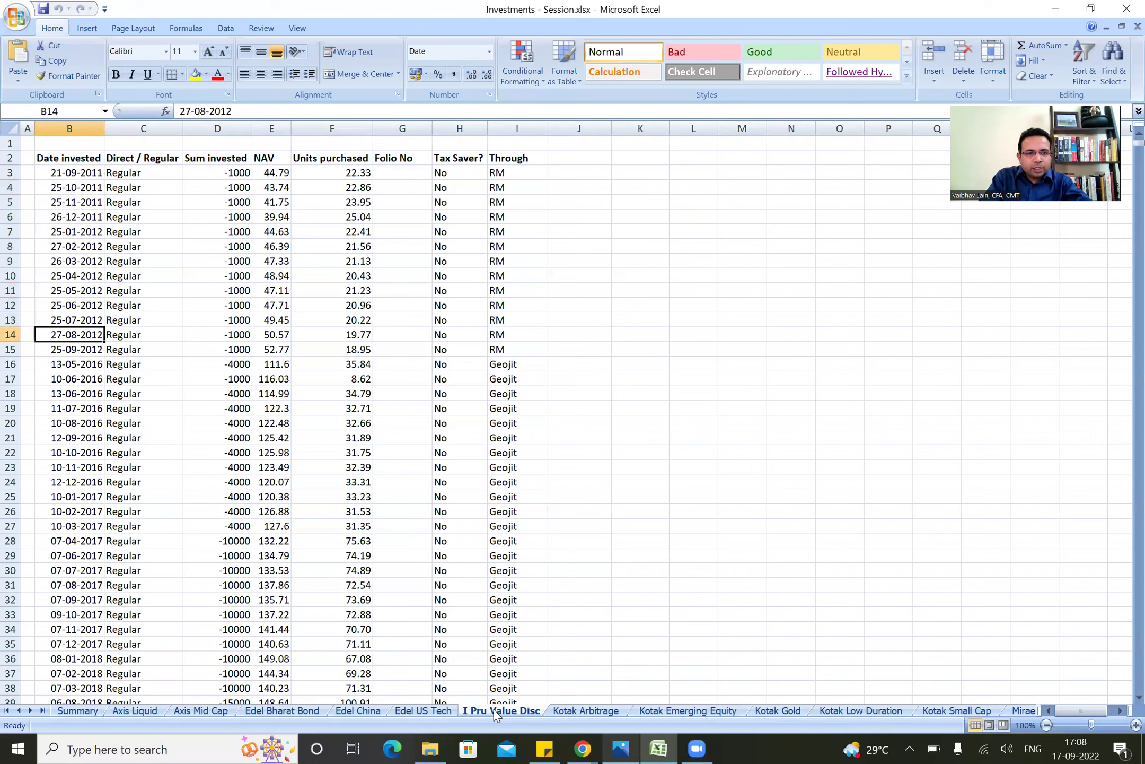
pyautogui.hotkey('shift', 'space')
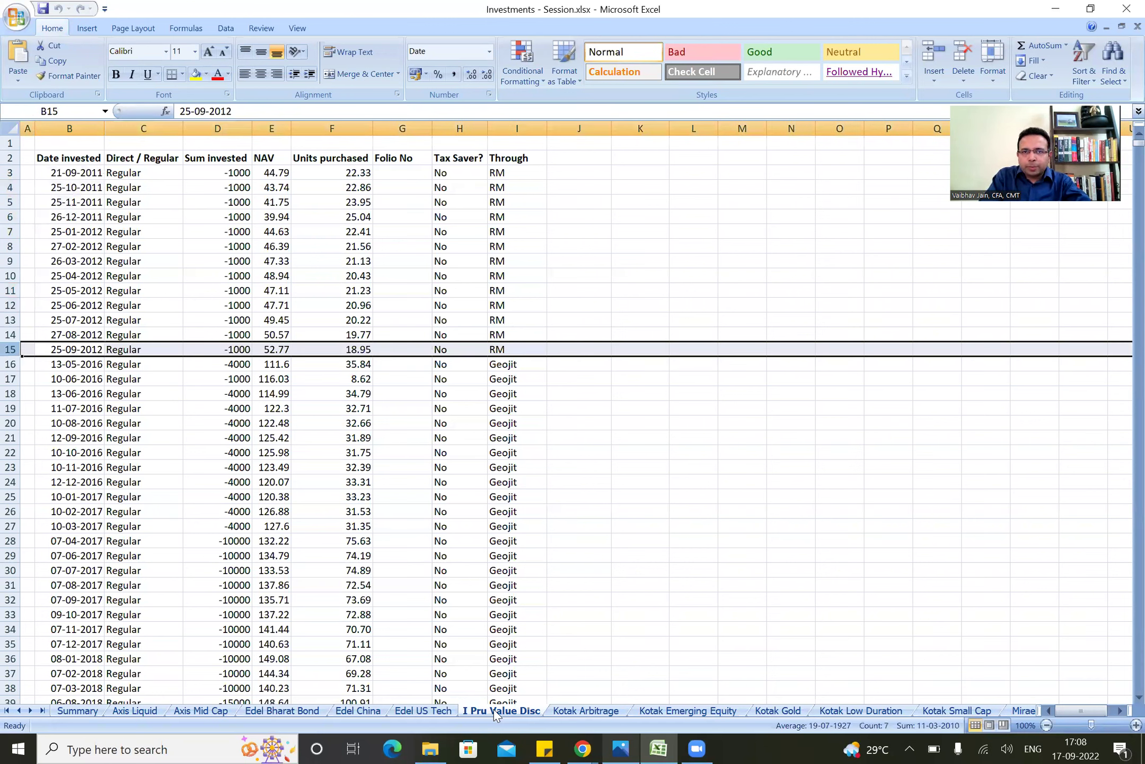
pyautogui.press('Down')
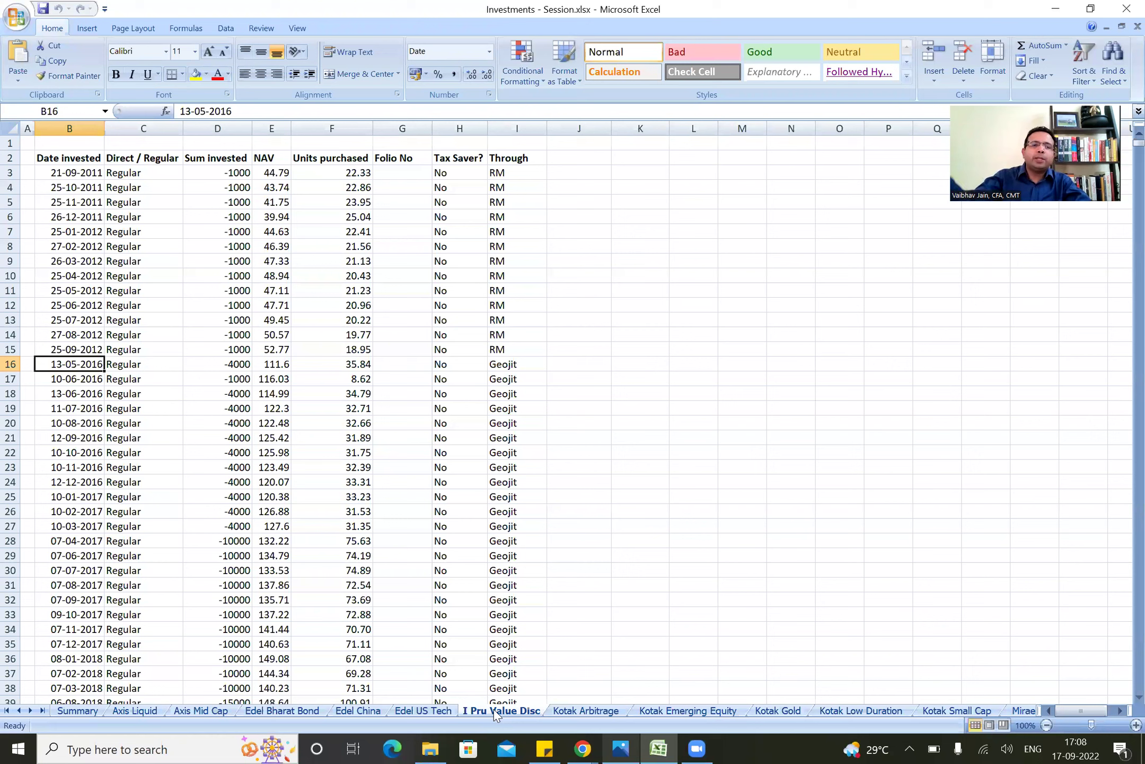
pyautogui.hotkey('shift', 'space')
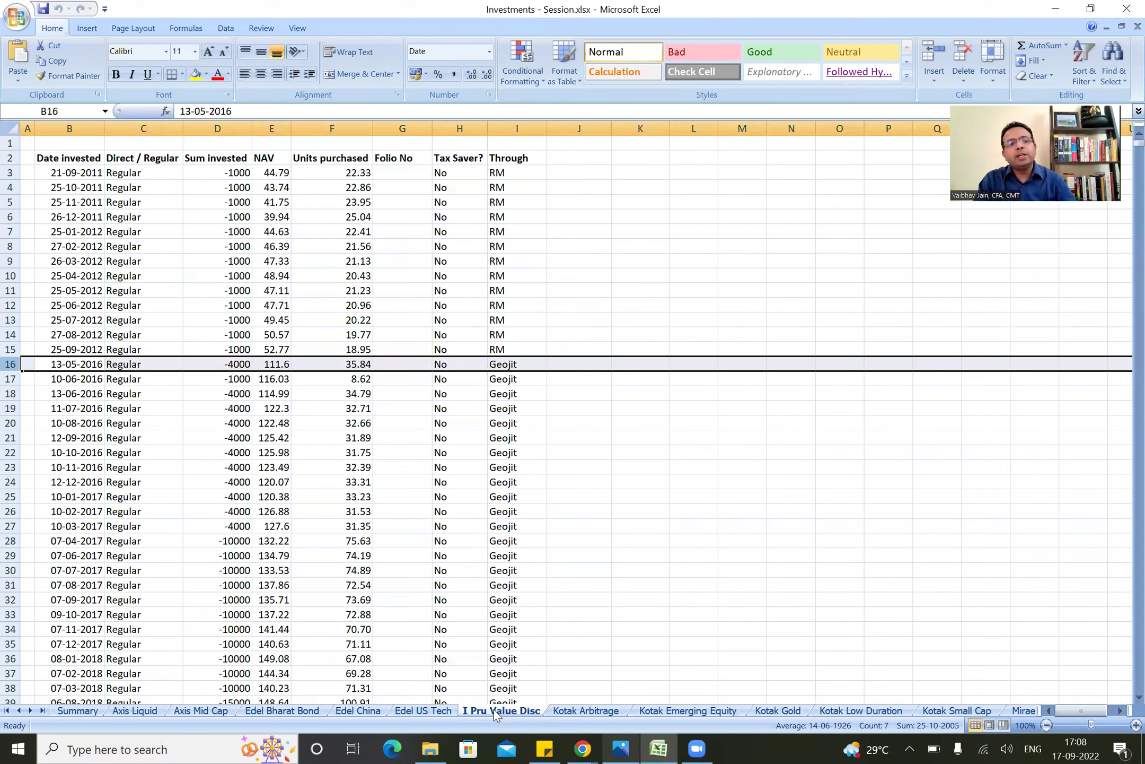
# Step: Return to the earliest transactions and check the plan type in the Direct / Regular column at C4
pyautogui.press('Up')
pyautogui.press('Up')
pyautogui.press('Up')
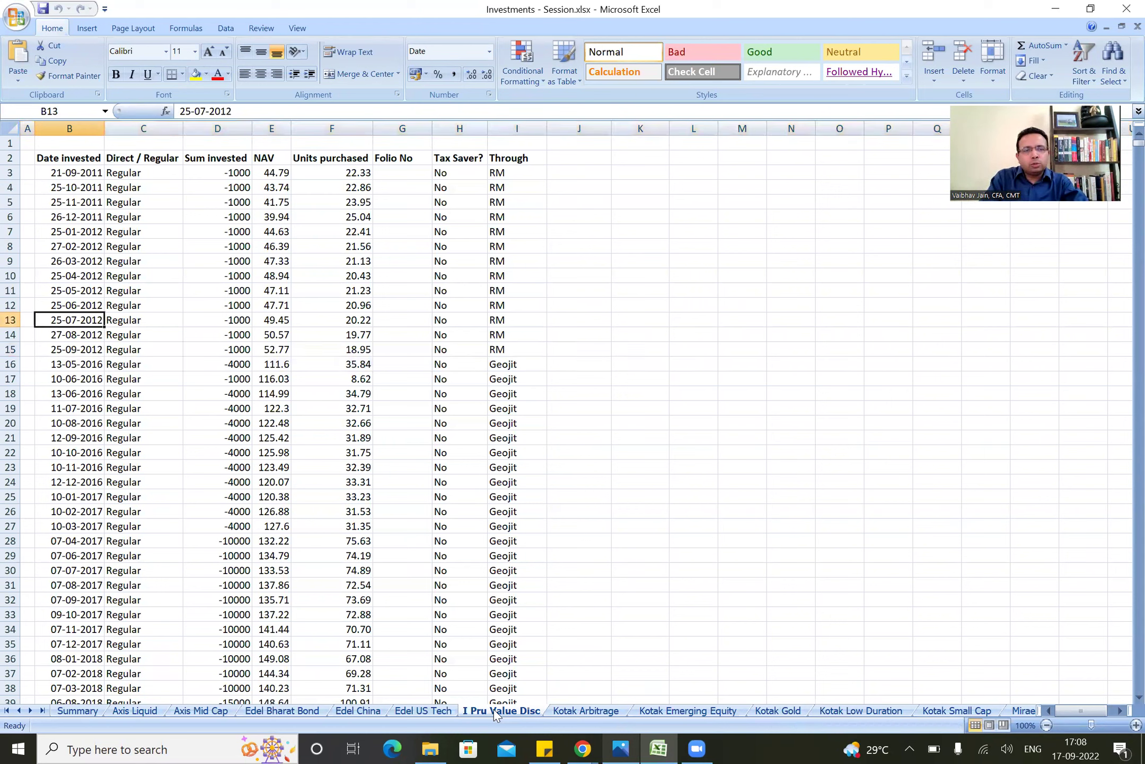
pyautogui.press('Up')
pyautogui.press('Up')
pyautogui.press('Up')
pyautogui.press('Up')
pyautogui.press('Up')
pyautogui.press('Up')
pyautogui.press('Up')
pyautogui.press('Up')
pyautogui.press('Up')
pyautogui.press('Up')
pyautogui.press('Right')
pyautogui.press('Down')
pyautogui.press('Down')
pyautogui.press('Down')
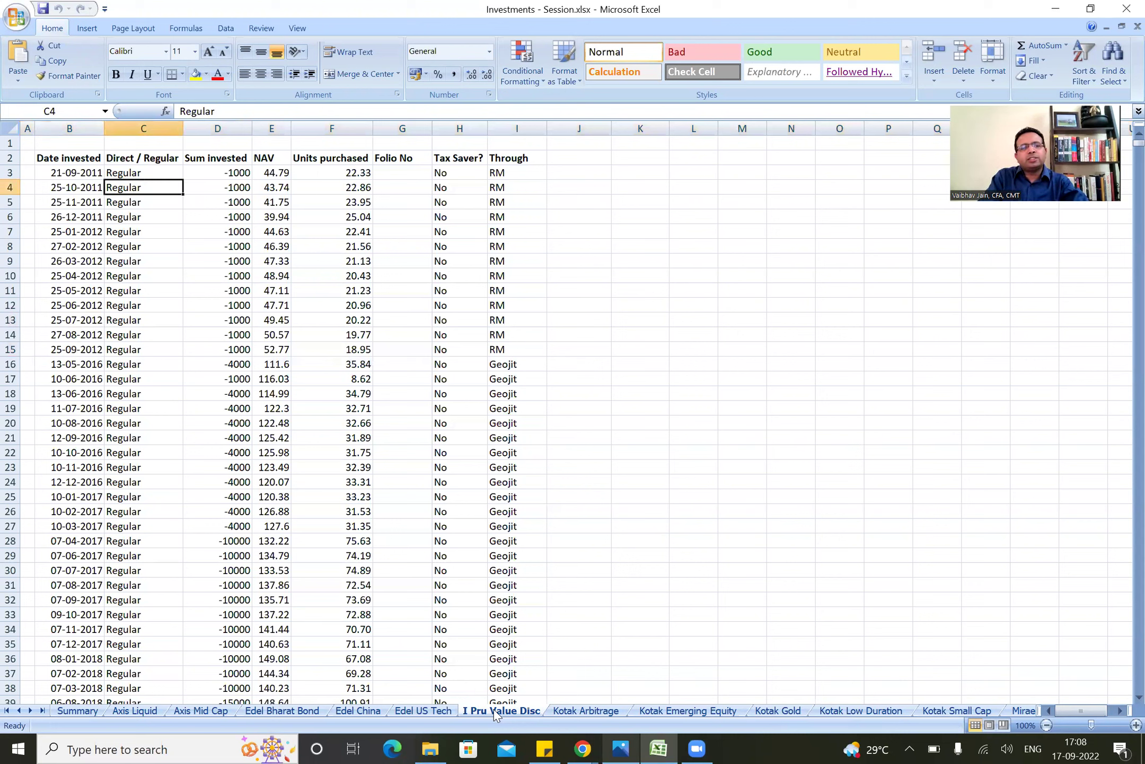
# Step: Go down the Direct / Regular and Sum invested columns to the early Geojit transactions around D20
pyautogui.press('Down')
pyautogui.press('Down')
pyautogui.press('Down')
pyautogui.press('Down')
pyautogui.press('Down')
pyautogui.press('Down')
pyautogui.press('Down')
pyautogui.press('Down')
pyautogui.press('Right')
pyautogui.press('Down')
pyautogui.press('Down')
pyautogui.press('Down')
pyautogui.press('Down')
pyautogui.press('Down')
pyautogui.press('Down')
pyautogui.press('Down')
pyautogui.press('Down')
pyautogui.press('Down')
pyautogui.press('Down')
pyautogui.press('Down')
pyautogui.press('Down')
pyautogui.press('Down')
pyautogui.press('Down')
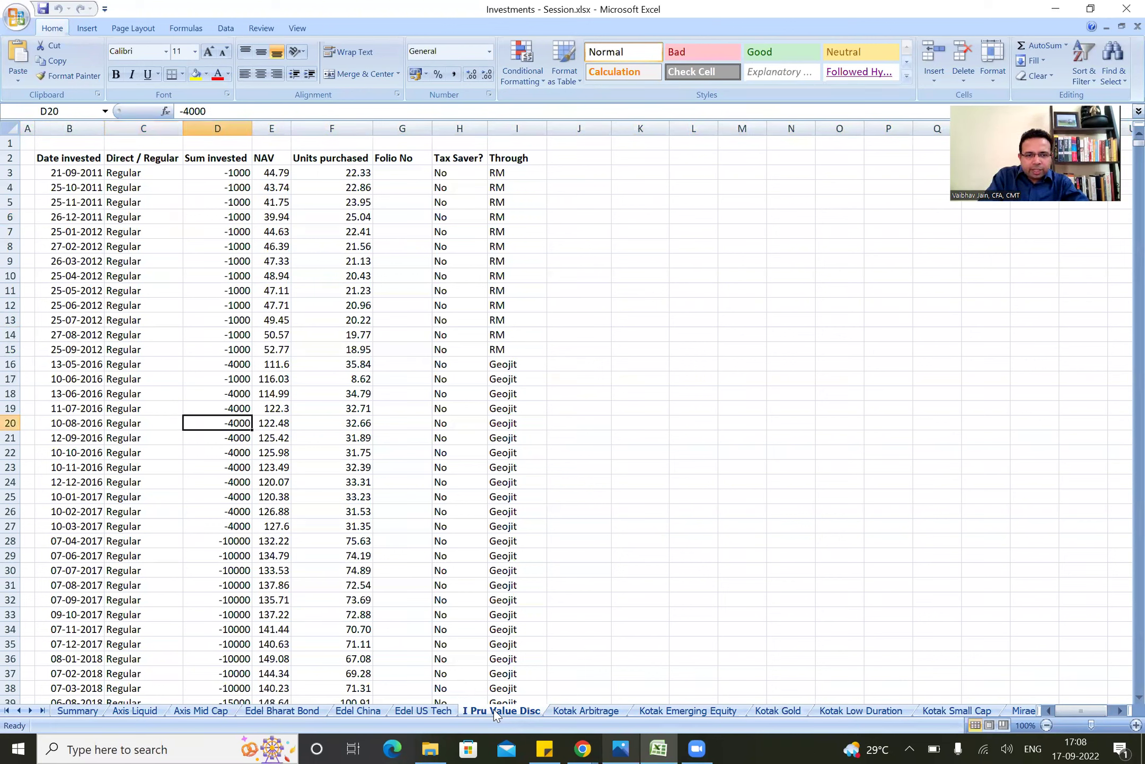
# Step: Return to the first transaction and select rows 3 to 15, the transactions made through RM, from the blank Folio No cells
pyautogui.press('Up')
pyautogui.press('Up')
pyautogui.press('Up')
pyautogui.press('Up')
pyautogui.press('Up')
pyautogui.press('Up')
pyautogui.press('Up')
pyautogui.press('Up')
pyautogui.press('Up')
pyautogui.press('Up')
pyautogui.press('Up')
pyautogui.press('Up')
pyautogui.press('Up')
pyautogui.press('Up')
pyautogui.press('Up')
pyautogui.press('Up')
pyautogui.press('Up')
pyautogui.press('Up')
pyautogui.press('Up')
pyautogui.press('Up')
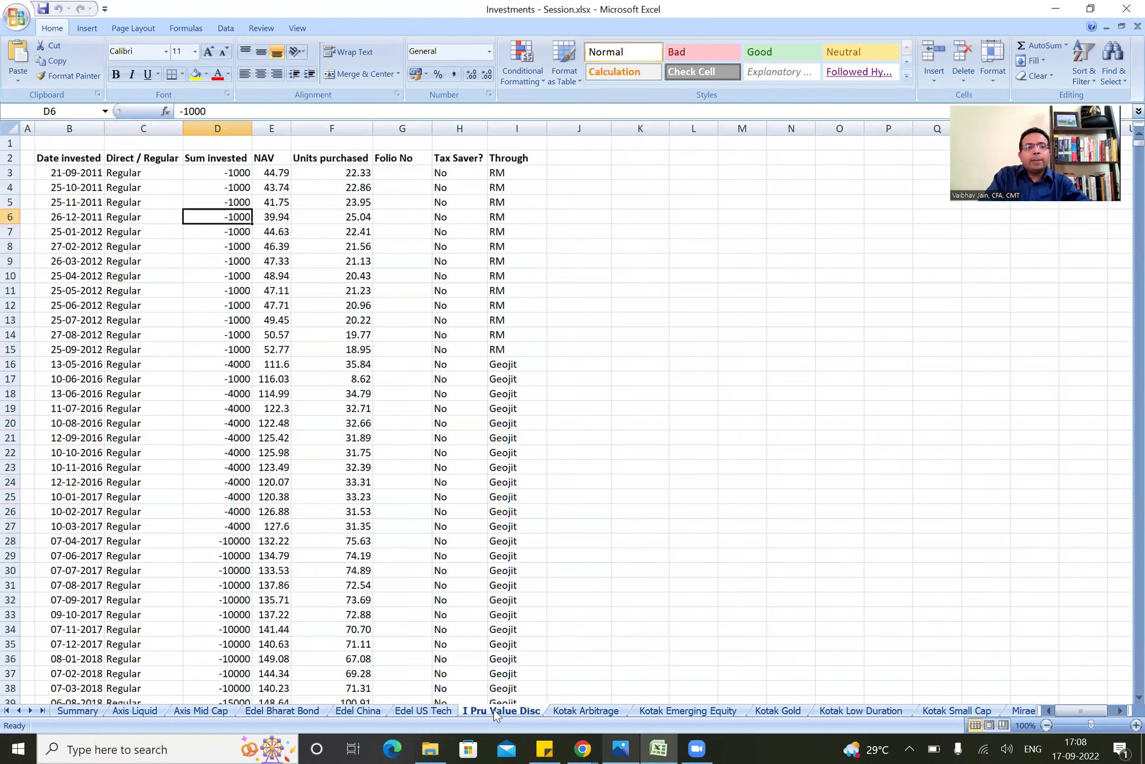
pyautogui.press('Right')
pyautogui.press('Right')
pyautogui.hotkey('shift', 'Right')
pyautogui.hotkey('shift', 'Down')
pyautogui.hotkey('shift', 'Down')
pyautogui.hotkey('shift', 'Down')
pyautogui.hotkey('shift', 'Down')
pyautogui.hotkey('shift', 'Down')
pyautogui.hotkey('shift', 'Down')
pyautogui.hotkey('shift', 'Down')
pyautogui.hotkey('shift', 'Down')
pyautogui.hotkey('shift', 'Down')
pyautogui.hotkey('shift', 'Down')
pyautogui.hotkey('shift', 'Down')
pyautogui.hotkey('shift', 'Down')
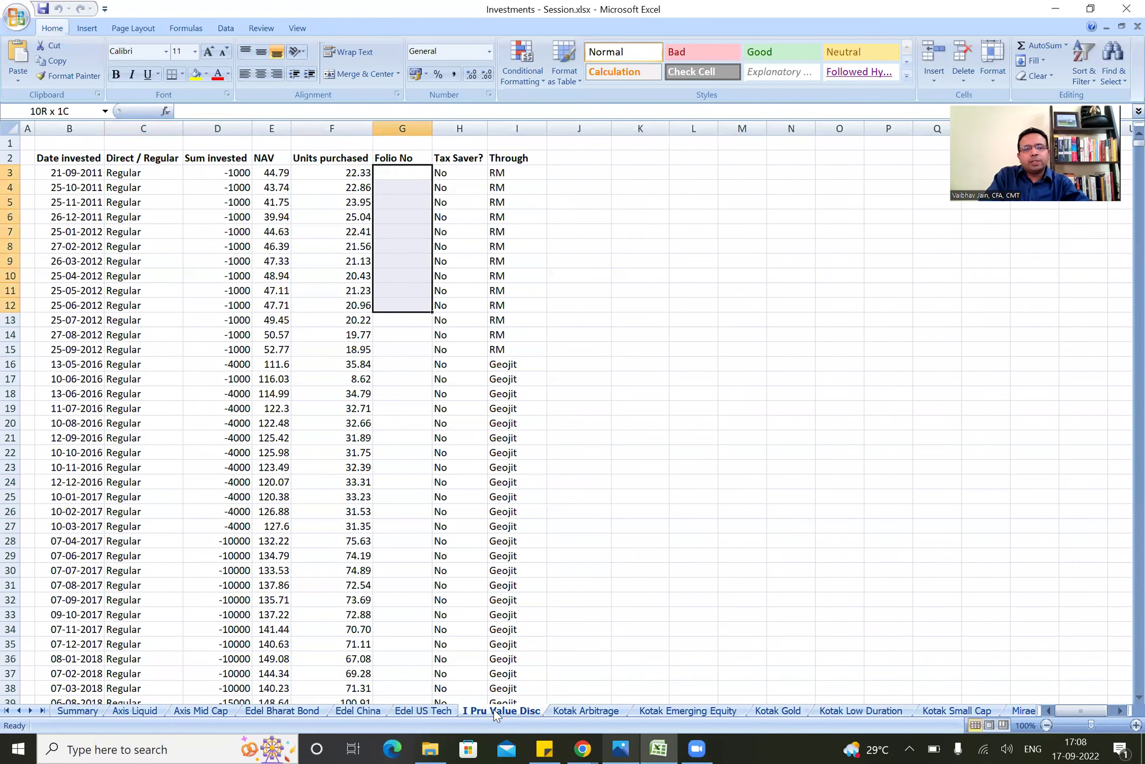
pyautogui.hotkey('shift', 'space')
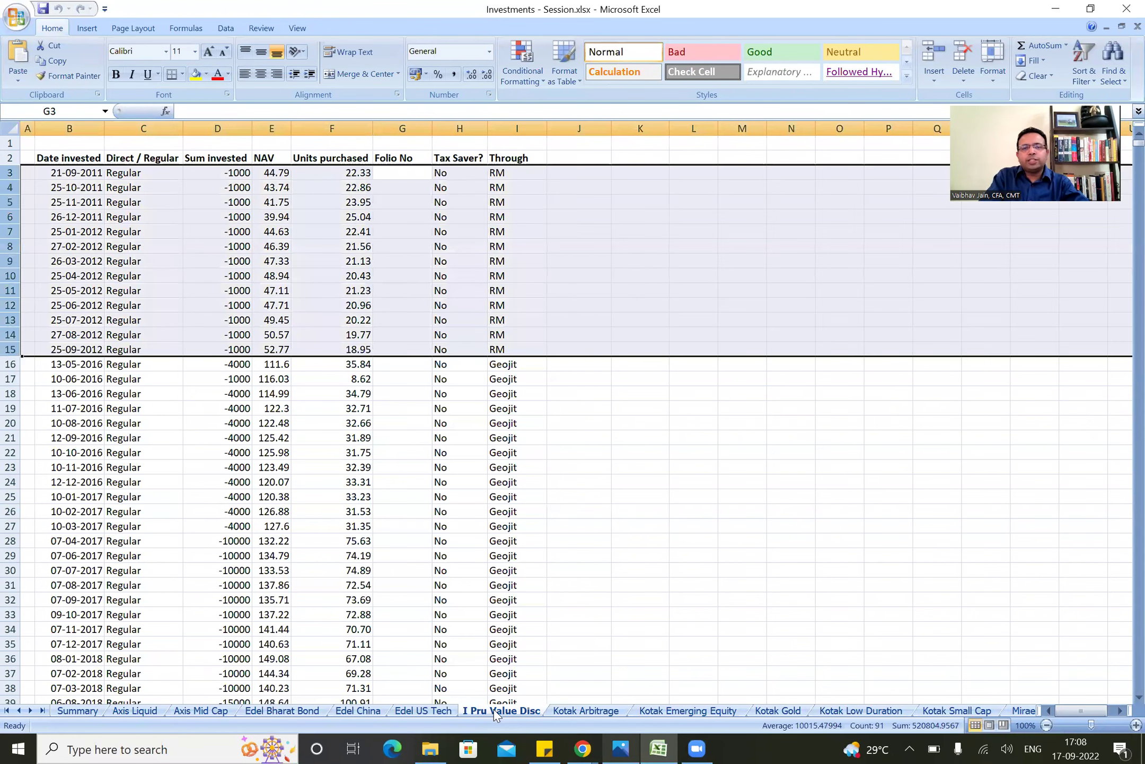
# Step: Link K3 to the first investment date in B3
pyautogui.press('Right')
pyautogui.press('Right')
pyautogui.press('Right')
pyautogui.press('Right')
pyautogui.write('=')
pyautogui.press('Left')
pyautogui.press('Left')
pyautogui.press('Left')
pyautogui.press('Left')
pyautogui.press('Left')
pyautogui.press('Left')
pyautogui.press('Left')
pyautogui.press('Left')
pyautogui.press('Left')
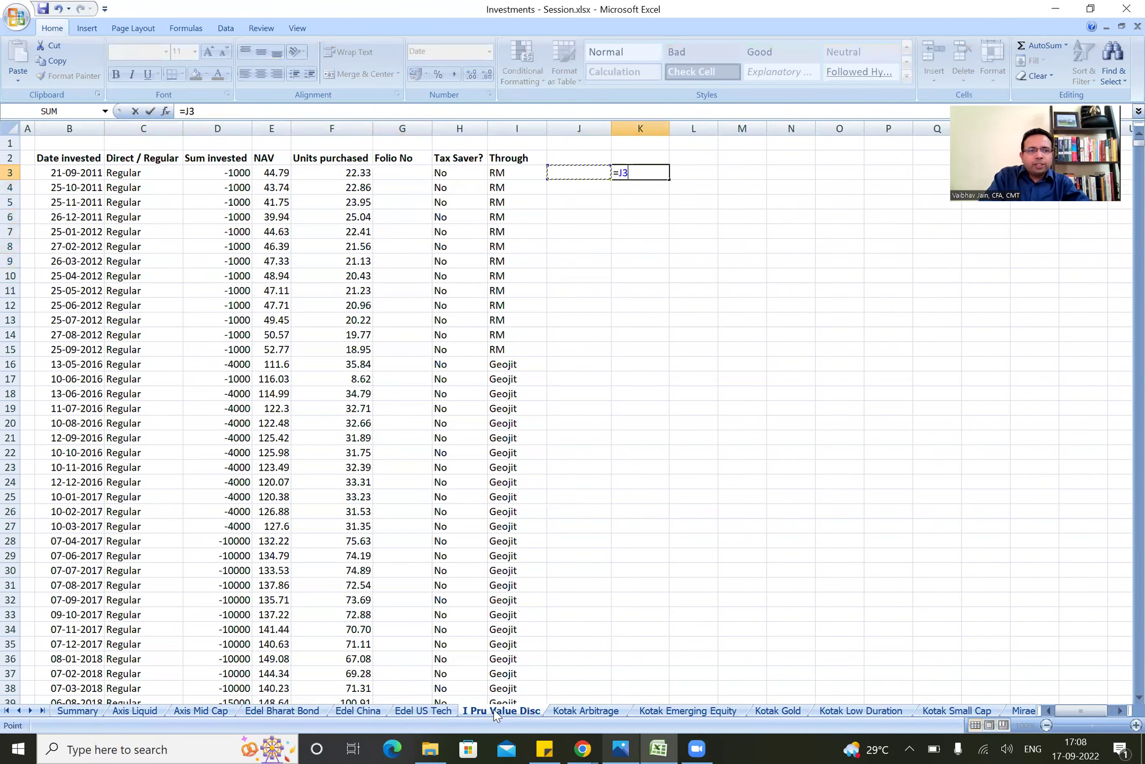
pyautogui.press('Return')
# Step: Link L3 to the first sum invested in D3
pyautogui.press('Up')
pyautogui.press('Right')
pyautogui.write('=')
pyautogui.press('Left')
pyautogui.press('Left')
pyautogui.press('Left')
pyautogui.press('Left')
pyautogui.press('Left')
pyautogui.press('Left')
pyautogui.press('Left')
pyautogui.press('Left')
pyautogui.press('Return')
# Step: Link M3 to the first units purchased figure in F3
pyautogui.press('Up')
pyautogui.press('Right')
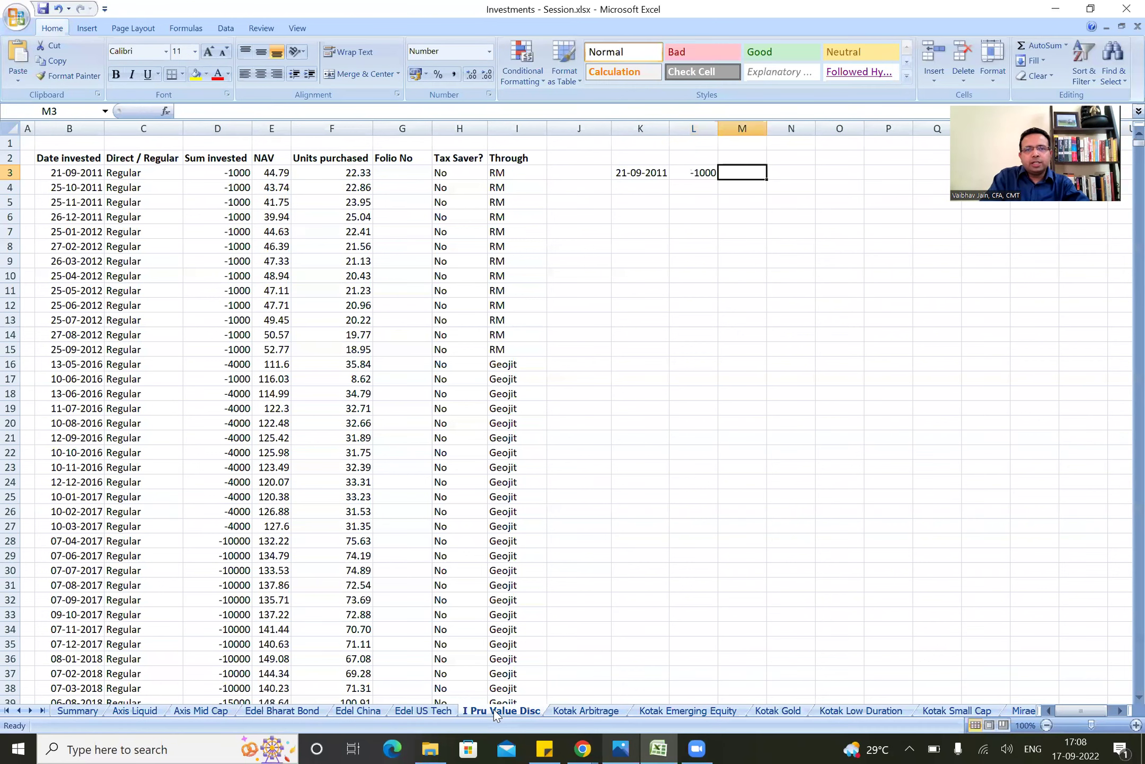
pyautogui.write('=')
pyautogui.press('Left')
pyautogui.press('Left')
pyautogui.press('Left')
pyautogui.press('Left')
pyautogui.press('Left')
pyautogui.press('Left')
pyautogui.press('Left')
pyautogui.press('Left')
pyautogui.press('Right')
pyautogui.press('Return')
# Step: Copy the links in K3:M3 down to row 15 and head columns L and M "Investment" and "# units" in row 2
pyautogui.hotkey('ctrl', 'c')
pyautogui.hotkey('ctrl', 'v')
pyautogui.write('Investment# units')
pyautogui.hotkey('ctrl', 'Up')
pyautogui.press('Down')
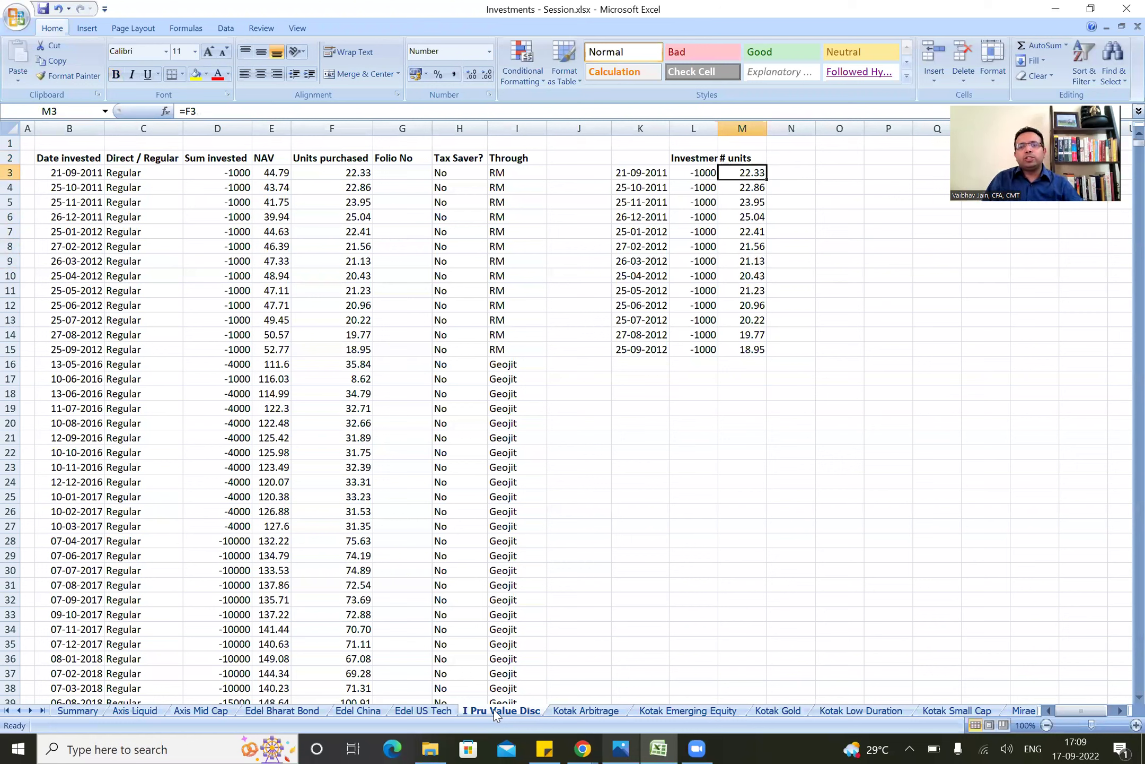
# Step: Sum the RM units in M16 and check the total against the ICICI Pru Value Discovery balance in the Mainstream returns.jpg image
pyautogui.press('Down')
pyautogui.press('Down')
pyautogui.press('Down')
pyautogui.press('Down')
pyautogui.press('Down')
pyautogui.press('Down')
pyautogui.press('Down')
pyautogui.press('Down')
pyautogui.press('Down')
pyautogui.press('Down')
pyautogui.press('Down')
pyautogui.press('Down')
pyautogui.press('Down')
pyautogui.press('Left')
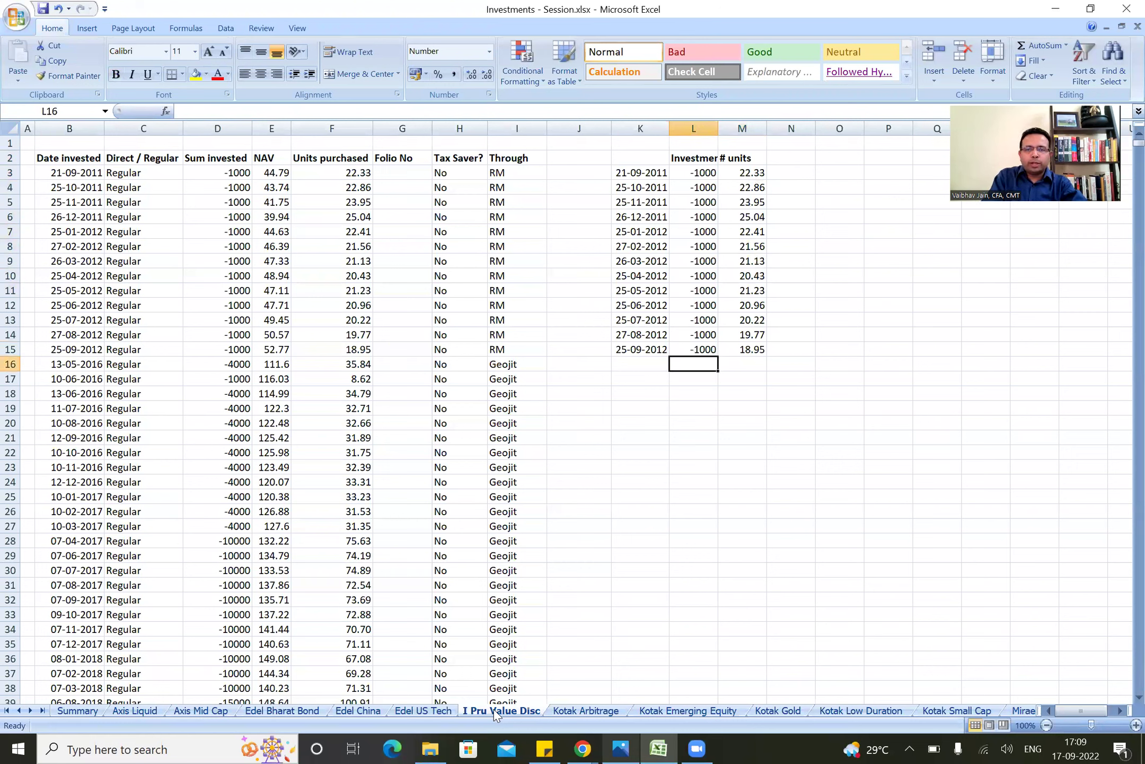
pyautogui.press('Right')
pyautogui.hotkey('alt', '=')
pyautogui.press('Return')
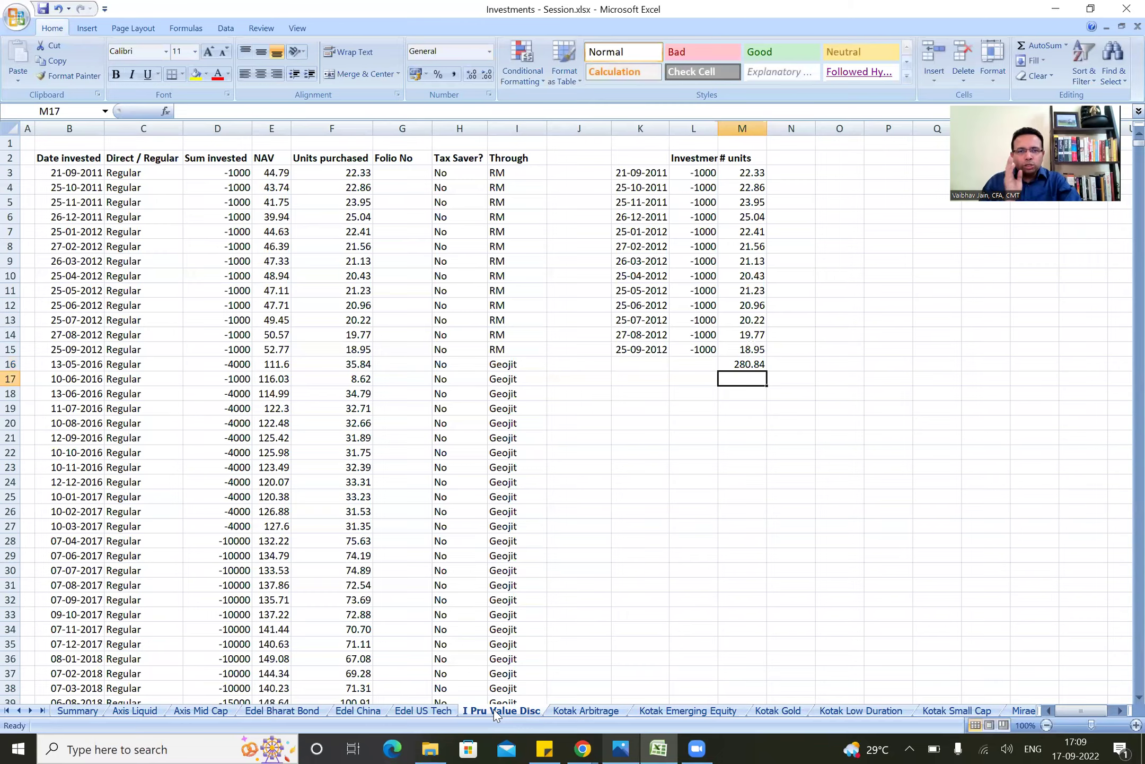
pyautogui.hotkey('alt', 'Tab')
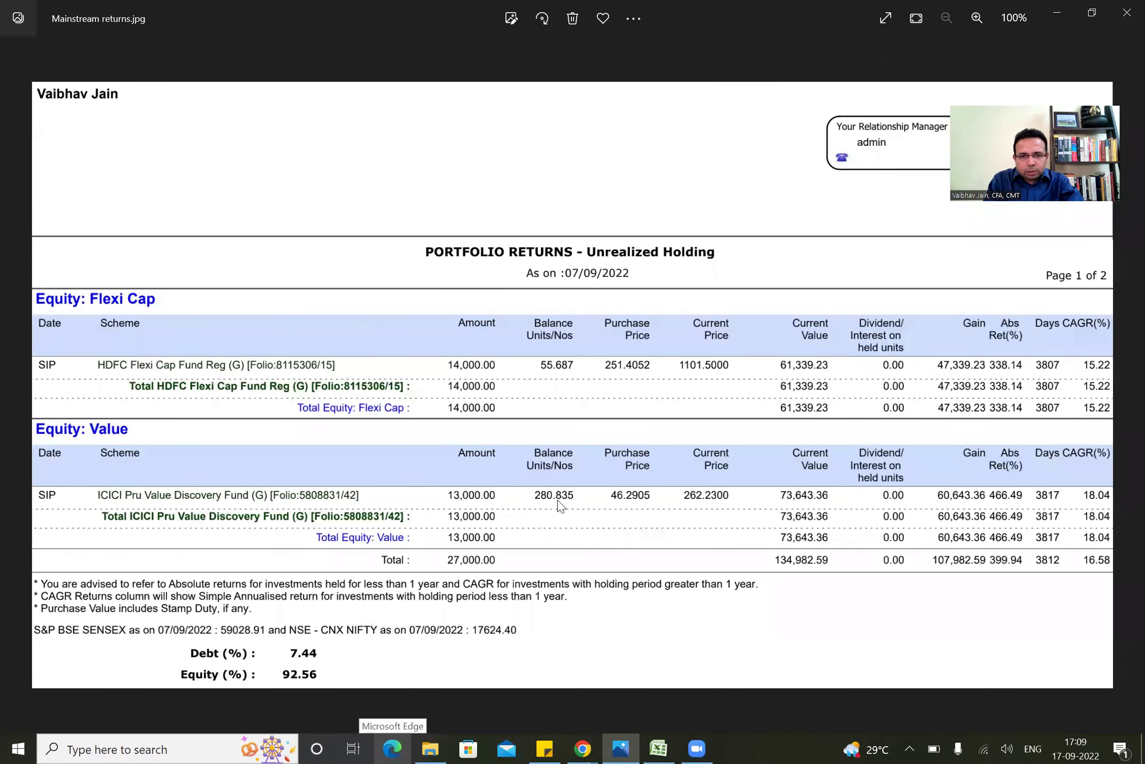
pyautogui.hotkey('alt', 'Tab')
# Step: Enter the current NAV 260.47 in N16 and calculate the holding's current value in L16 as M16*N16
pyautogui.press('Up')
pyautogui.press('Right')
pyautogui.write('260.47')
pyautogui.press('Left')
pyautogui.press('Left')
pyautogui.write('=')
pyautogui.press('Right')
pyautogui.write('*')
pyautogui.press('Right')
pyautogui.press('Right')
pyautogui.press('Return')
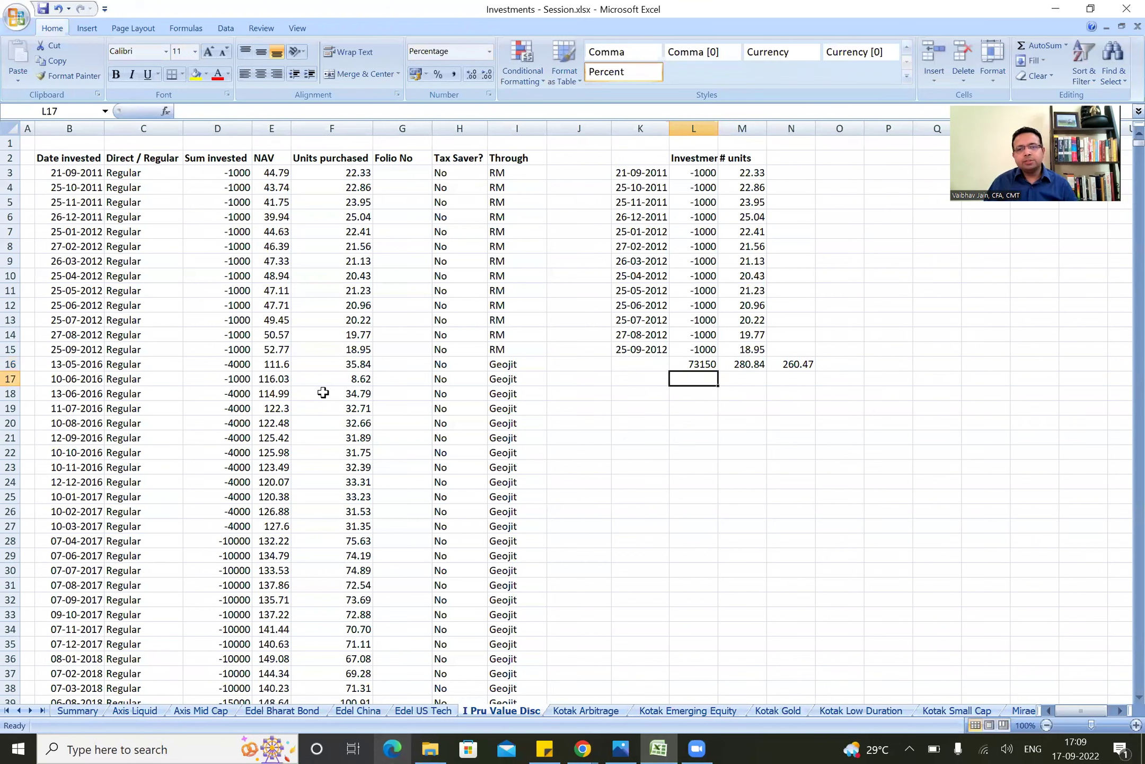
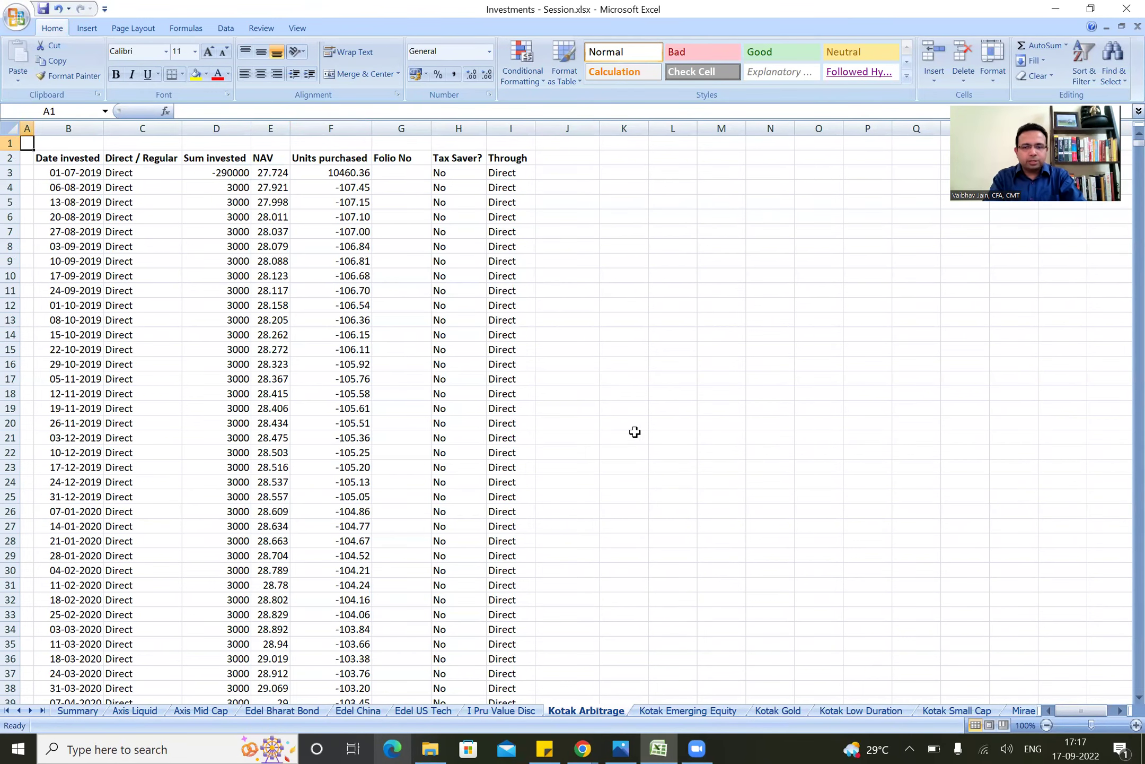
# Step: View the Kotak Small Cap and Mirae Emerging Bluechip sheets and open the Stock holdings sheet
pyautogui.click(935, 716)
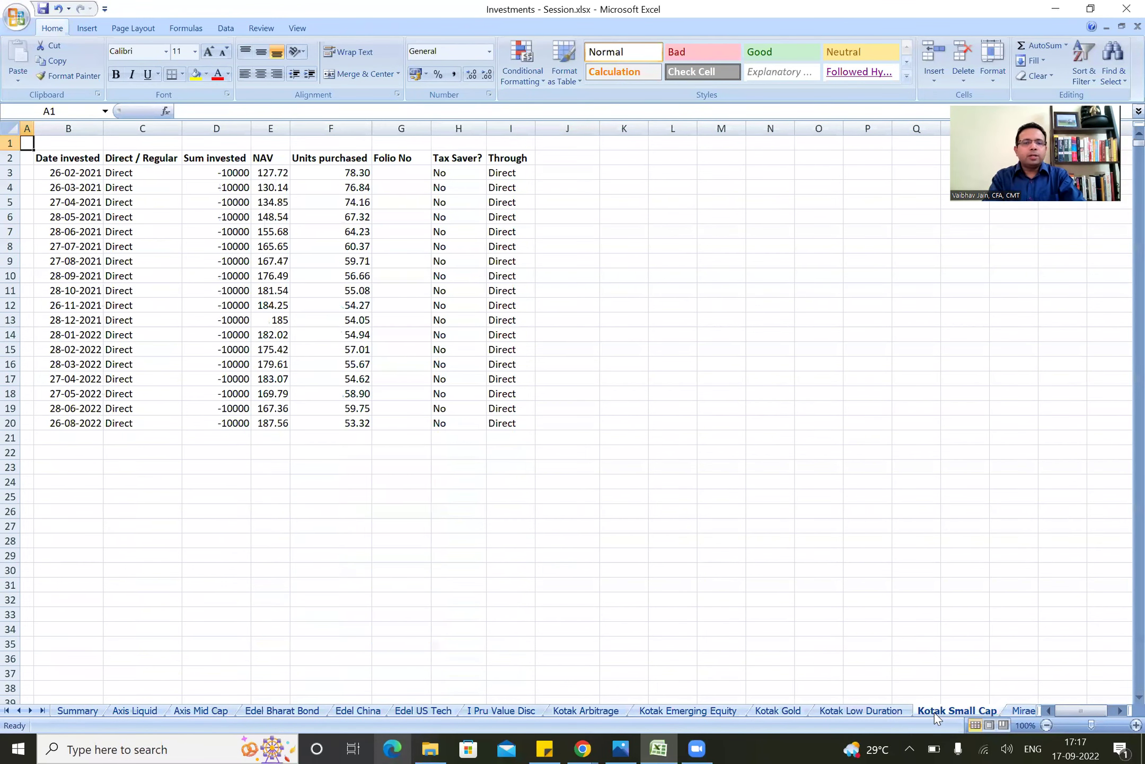
pyautogui.click(1020, 713)
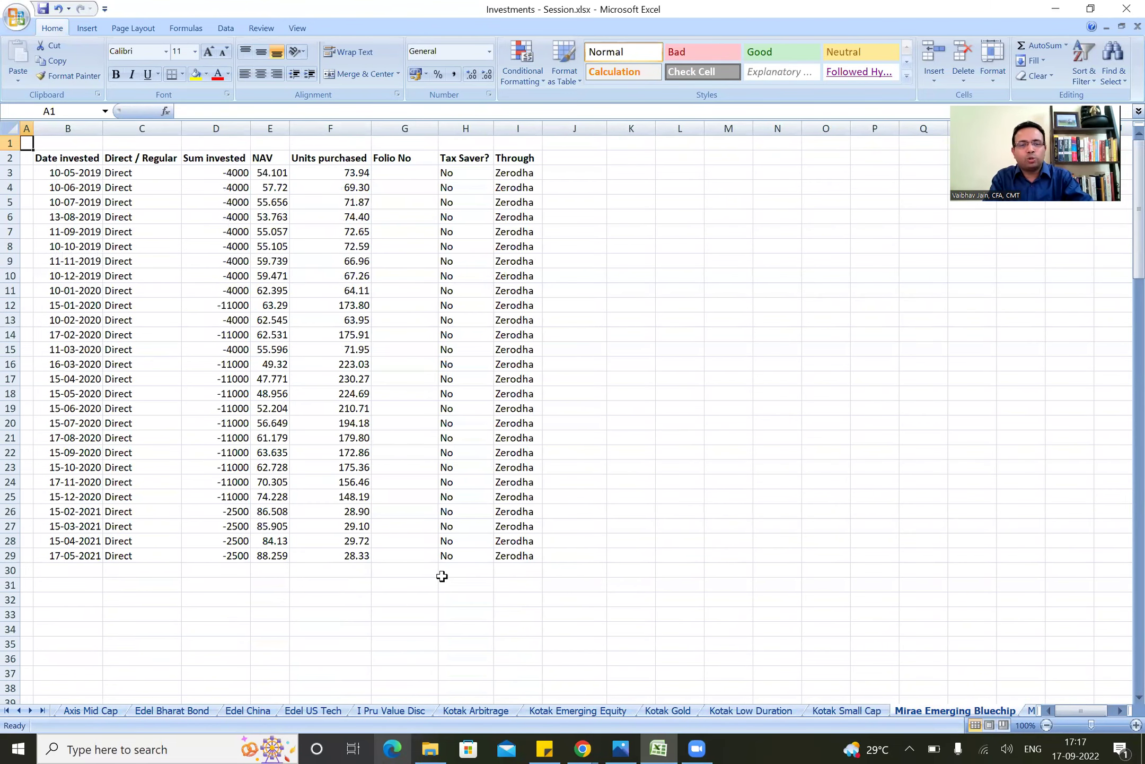
pyautogui.click(41, 712)
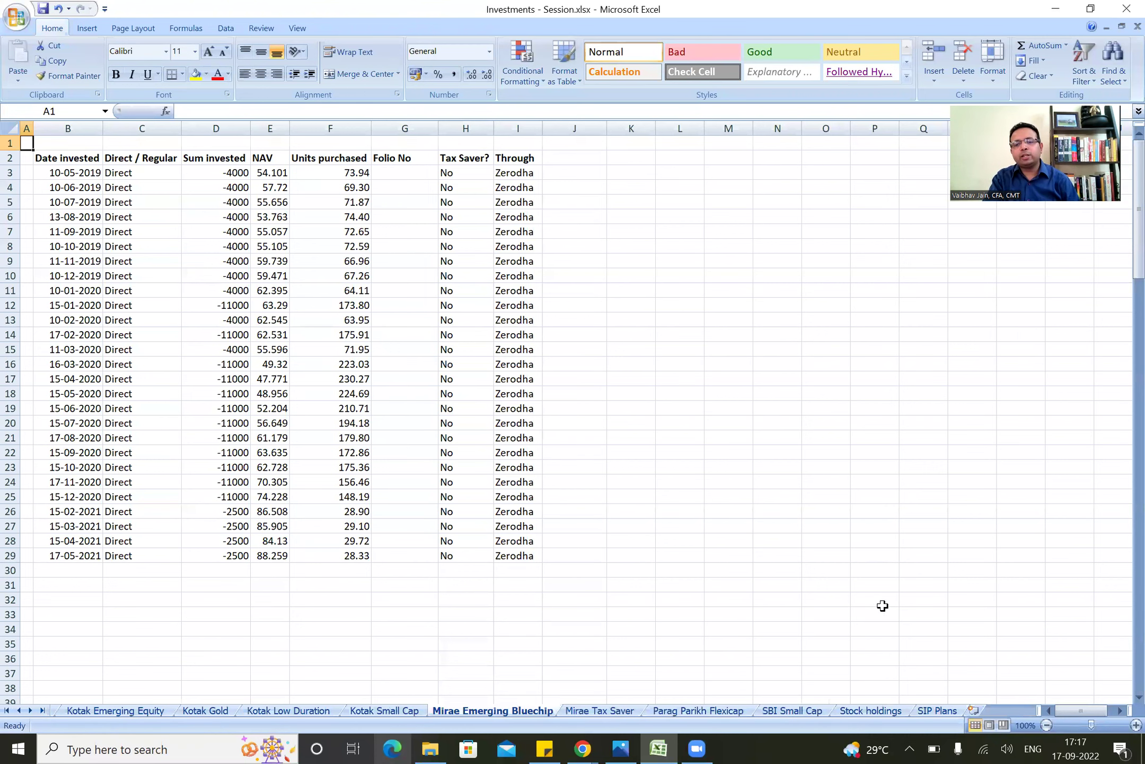
pyautogui.click(860, 712)
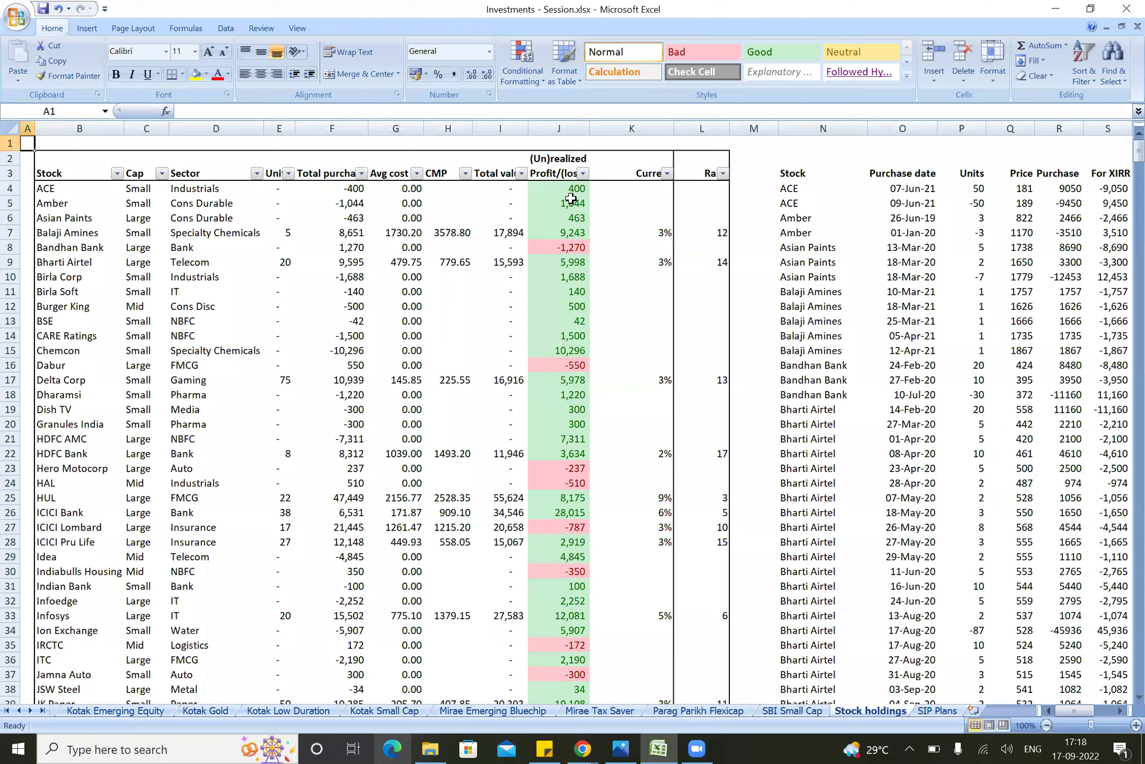
# Step: Go across the stock summary headings to the transaction list and check ACE's first purchase date and units in N4:P4
pyautogui.press('Down')
pyautogui.press('Down')
pyautogui.press('Right')
pyautogui.press('Right')
pyautogui.press('Right')
pyautogui.press('Right')
pyautogui.press('Right')
pyautogui.press('Right')
pyautogui.press('Right')
pyautogui.press('Right')
pyautogui.press('Right')
pyautogui.press('Right')
pyautogui.press('Right')
pyautogui.press('Right')
pyautogui.press('Right')
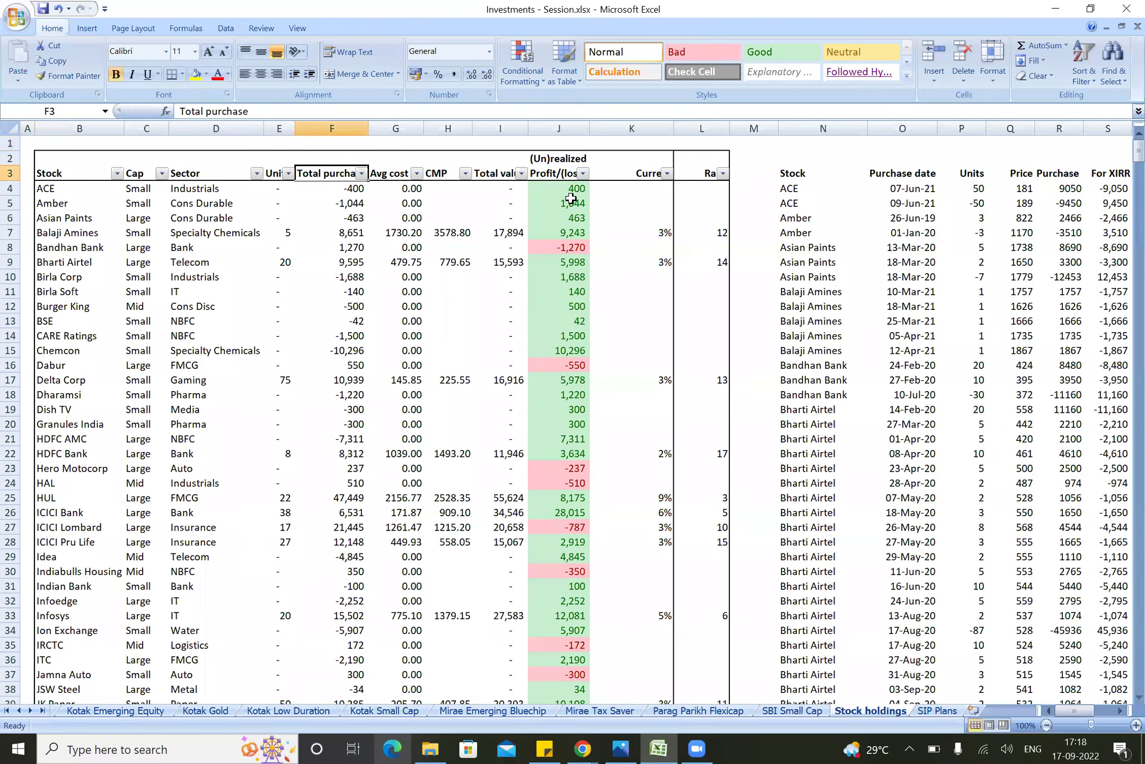
pyautogui.press('Down')
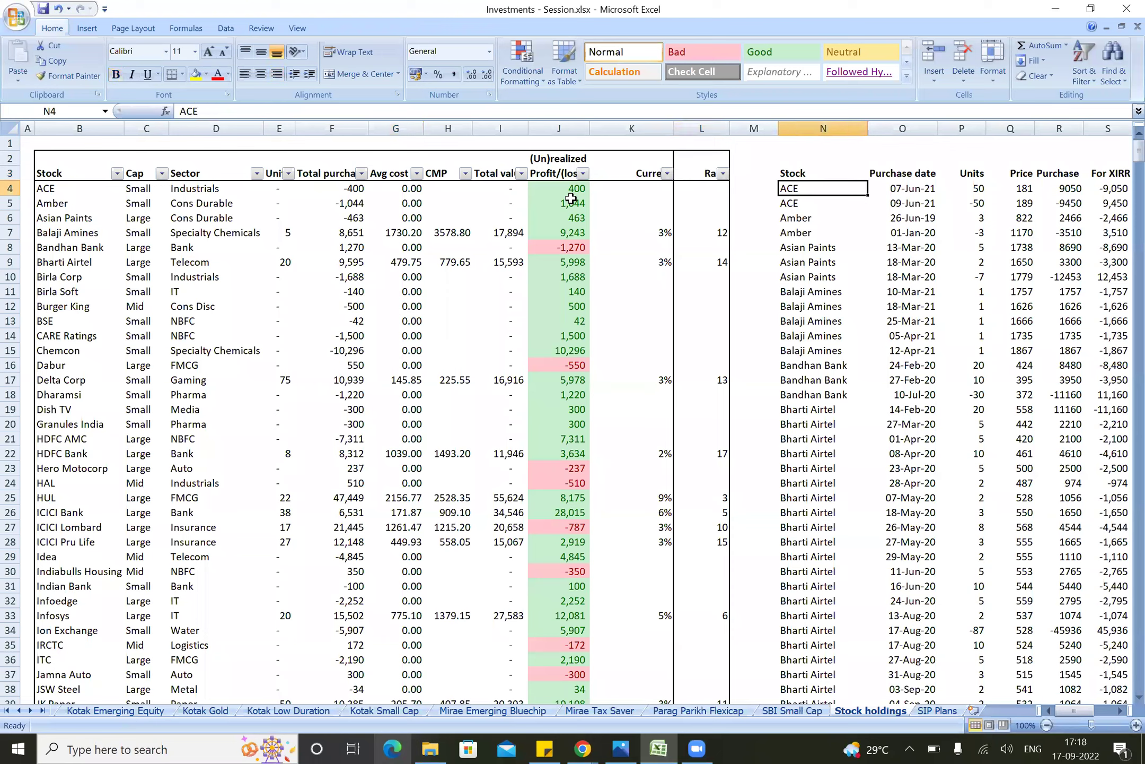
pyautogui.press('Right')
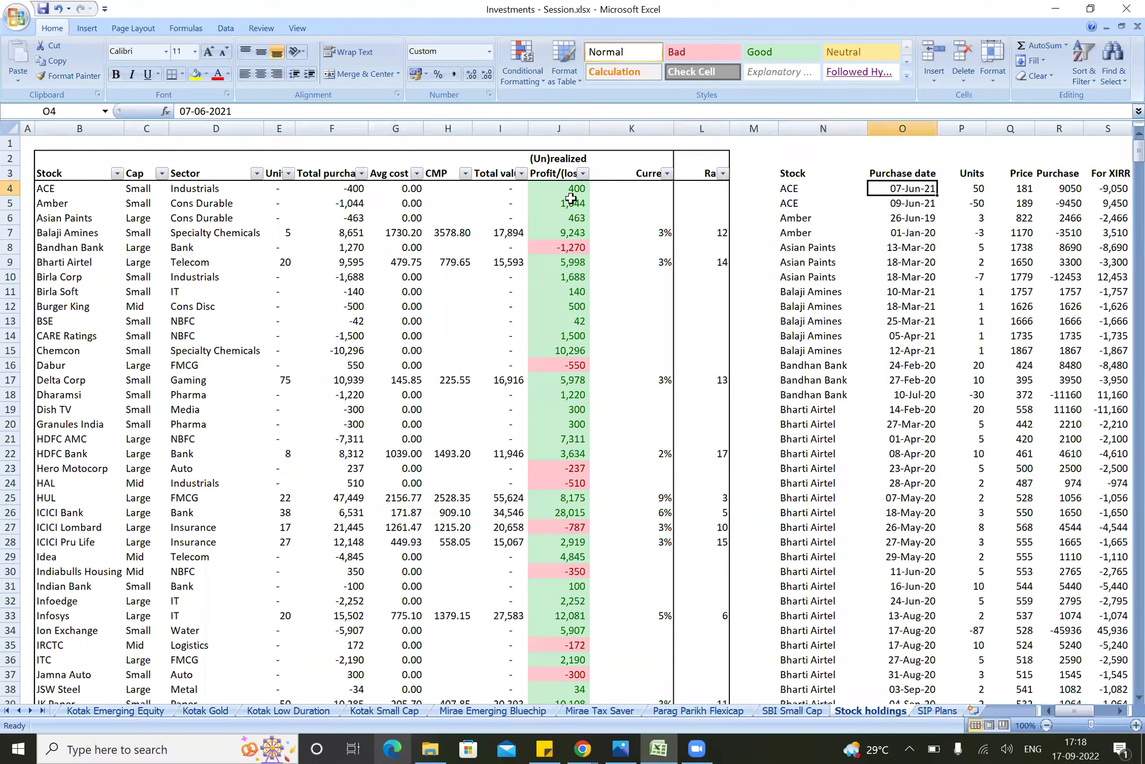
pyautogui.press('Right')
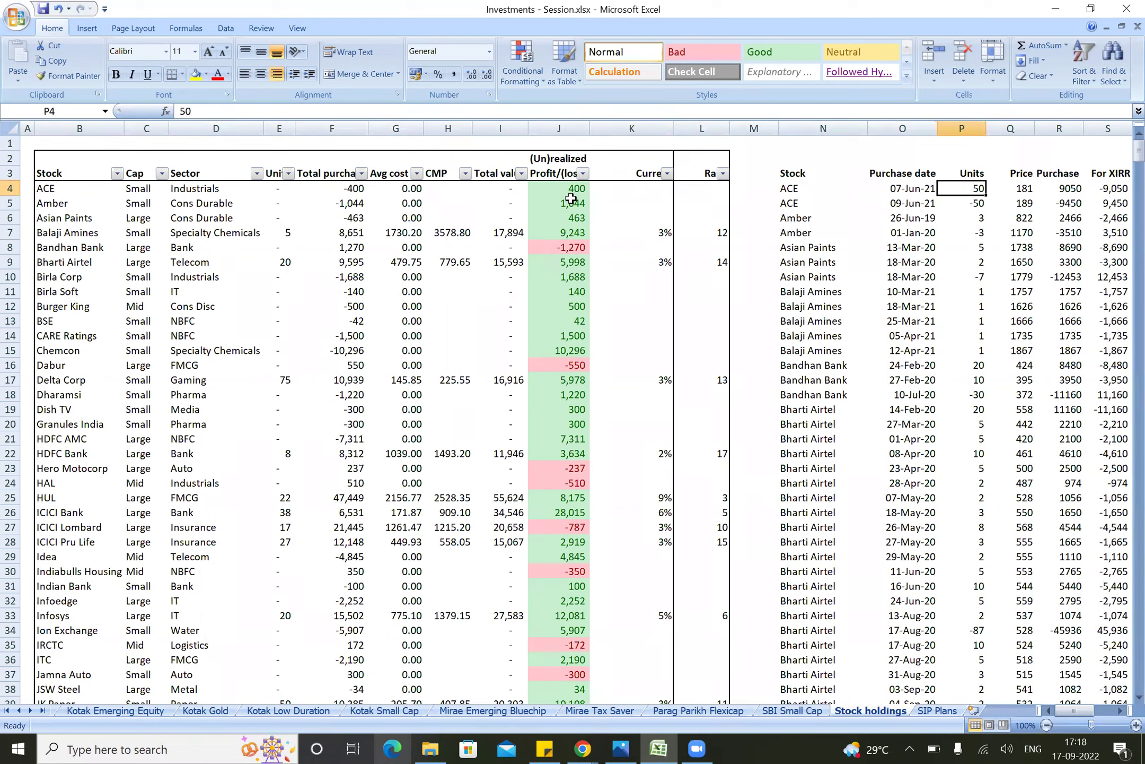
# Step: Go across ACE's first transaction in row 4 from Units to Cum Shares and return to the purchase date in O4
pyautogui.press('Right')
pyautogui.press('Right')
pyautogui.press('Right')
pyautogui.press('Right')
pyautogui.press('Right')
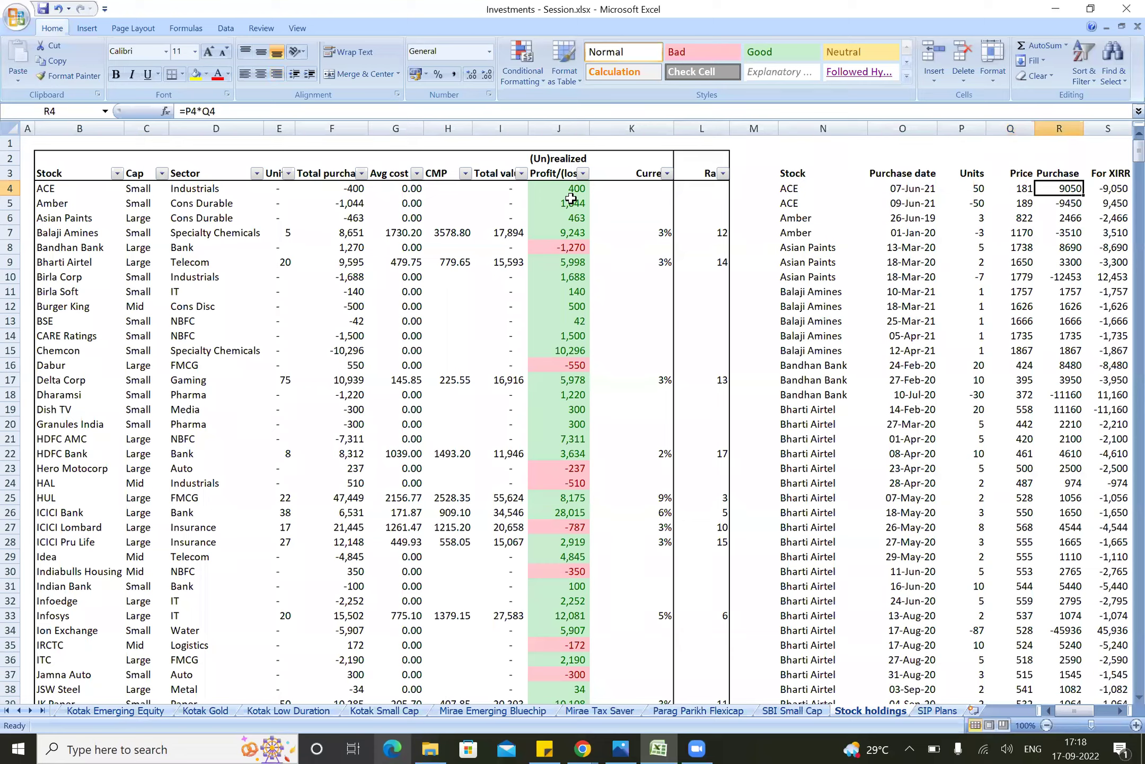
pyautogui.press('Left')
pyautogui.press('Left')
pyautogui.press('Left')
pyautogui.press('Left')
pyautogui.press('Left')
pyautogui.press('Left')
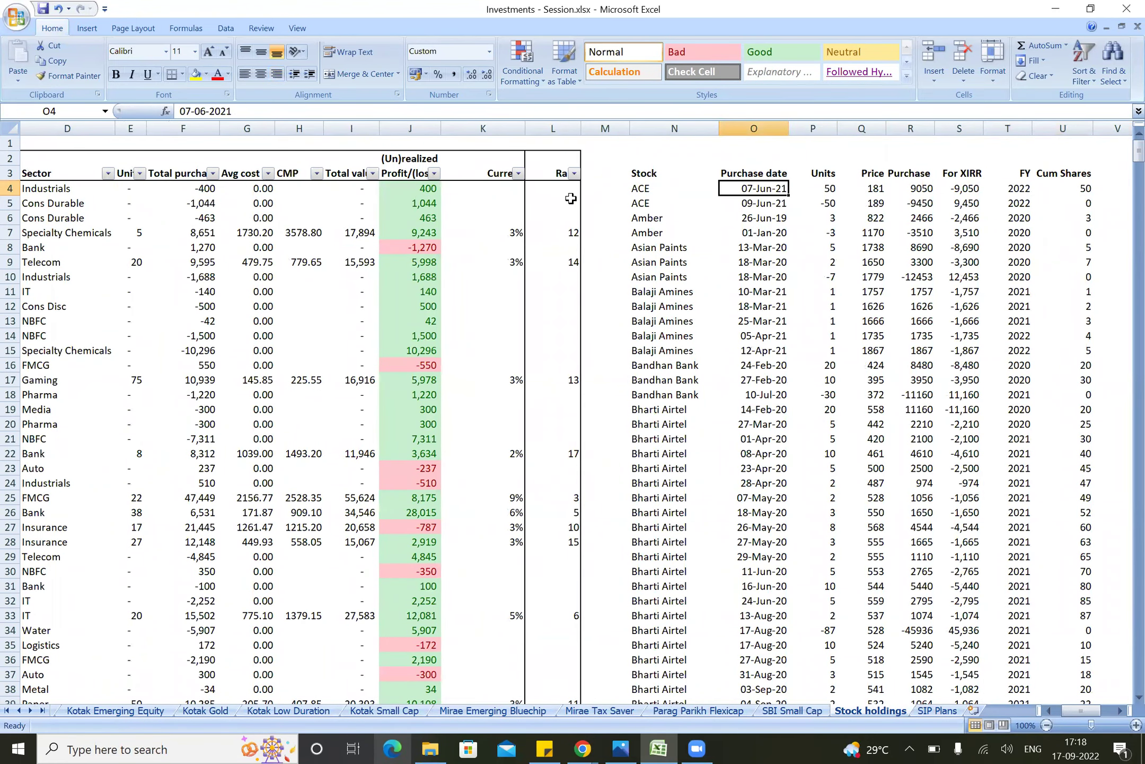
# Step: Check the units and price of ACE's first transaction and examine the purchase amount formula in R4
pyautogui.press('Left')
pyautogui.press('Right')
pyautogui.press('Right')
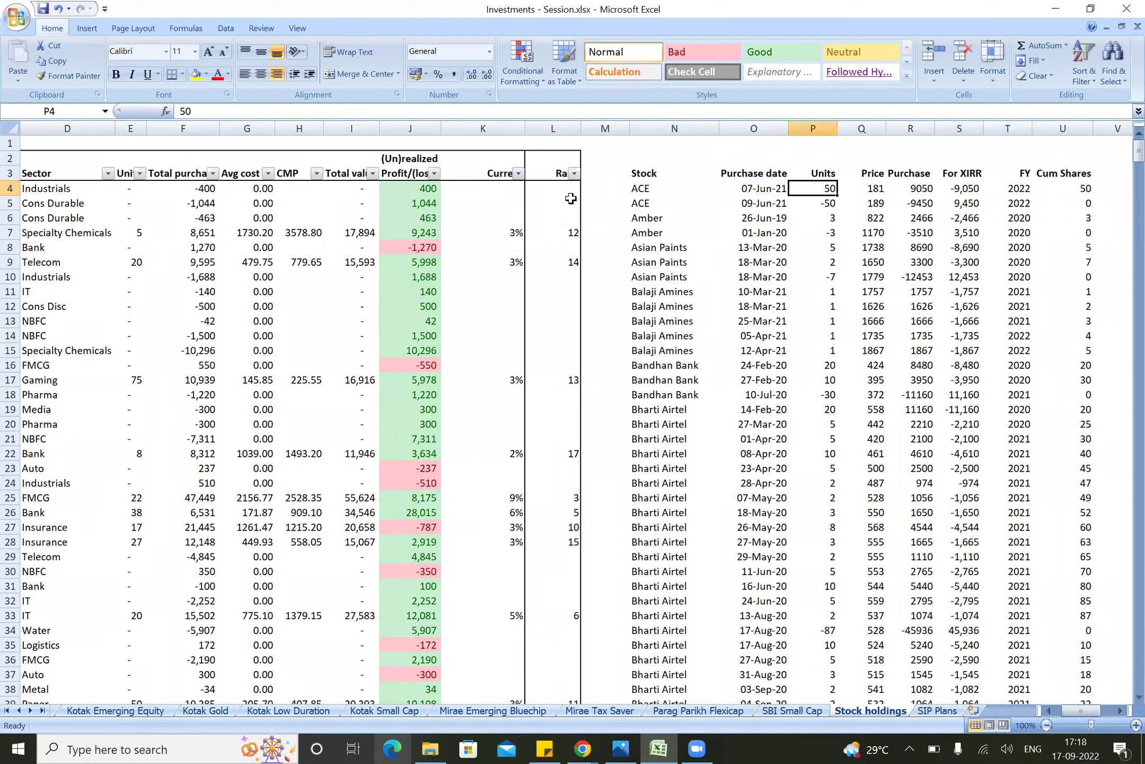
pyautogui.press('Right')
pyautogui.press('Right')
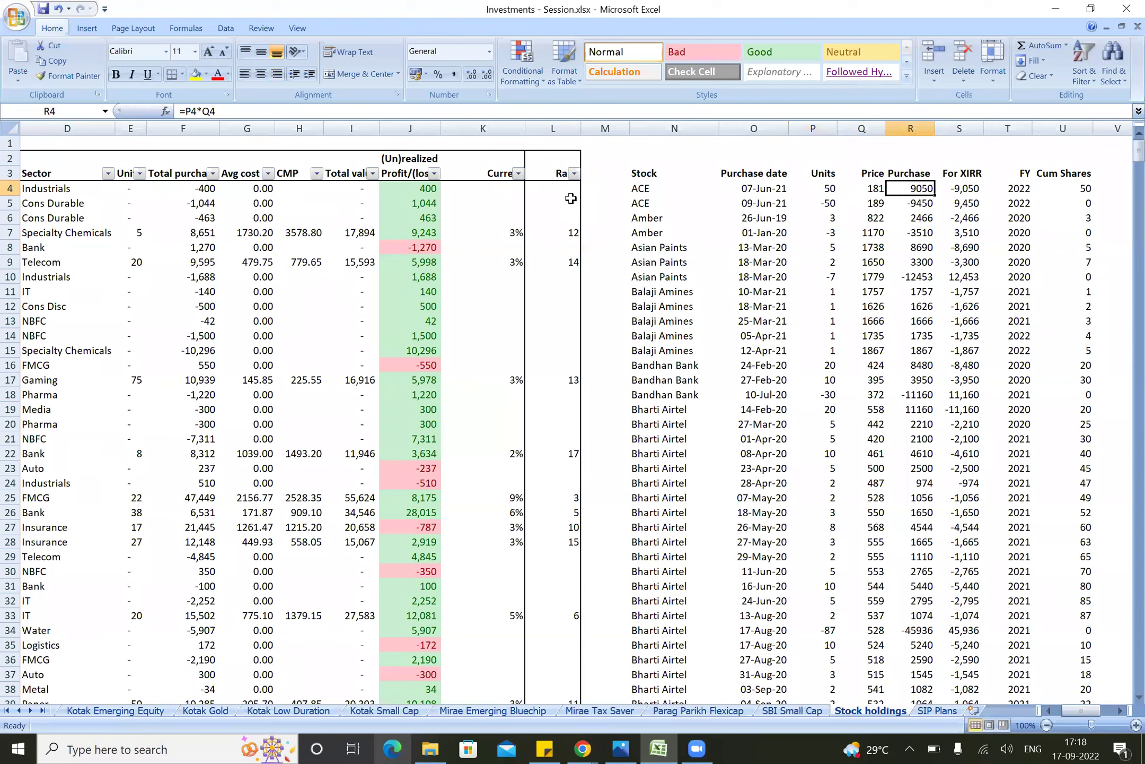
pyautogui.press('Left')
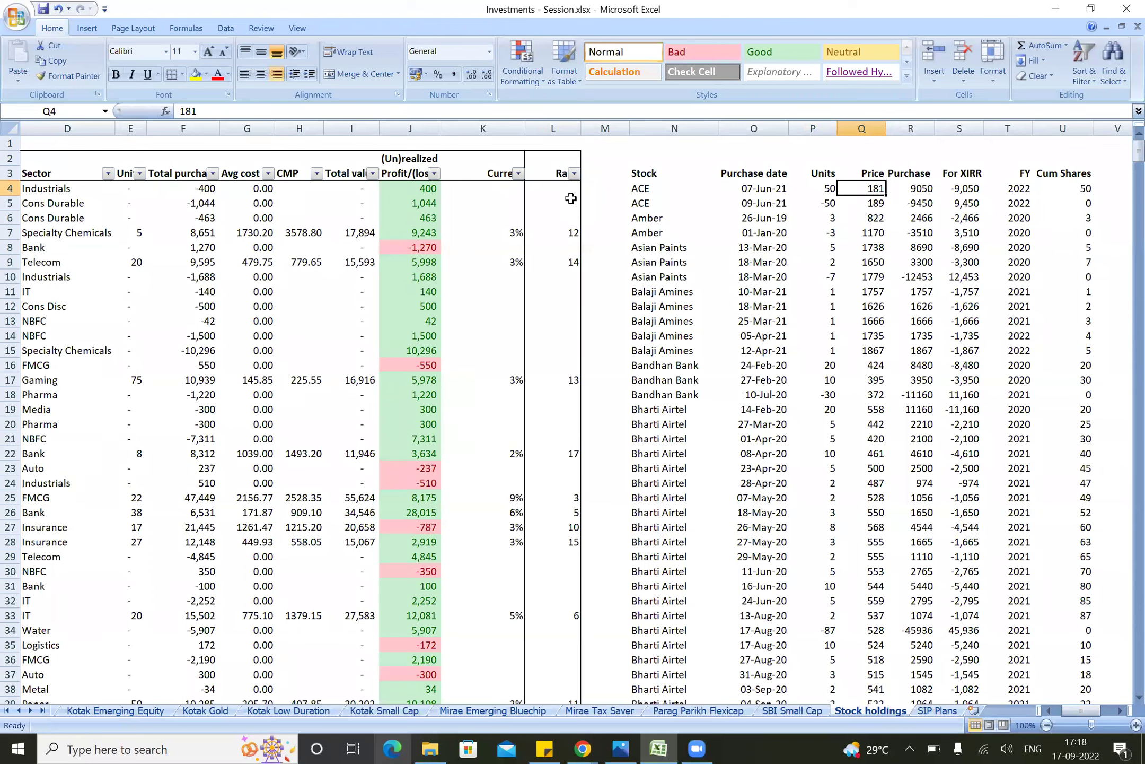
pyautogui.press('Right')
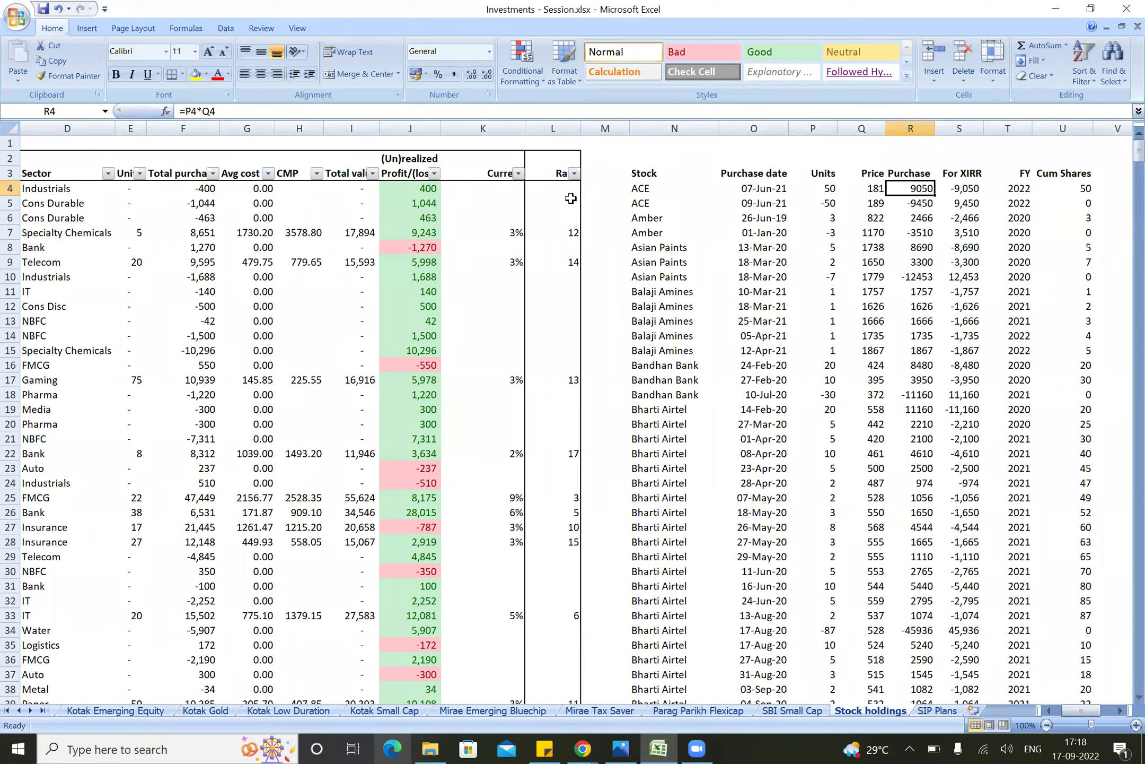
# Step: Examine the For XIRR, FY and Cum Shares formulas in S4:U4 and the cumulative shares formula in U5
pyautogui.press('Right')
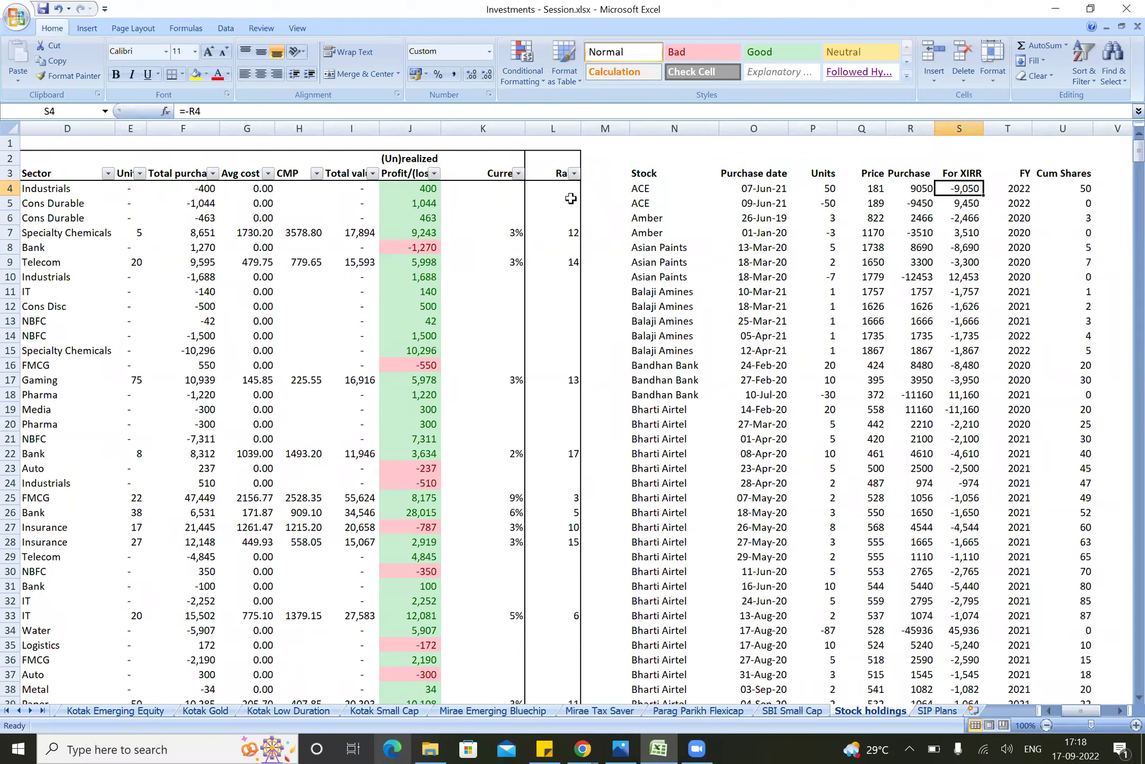
pyautogui.press('Right')
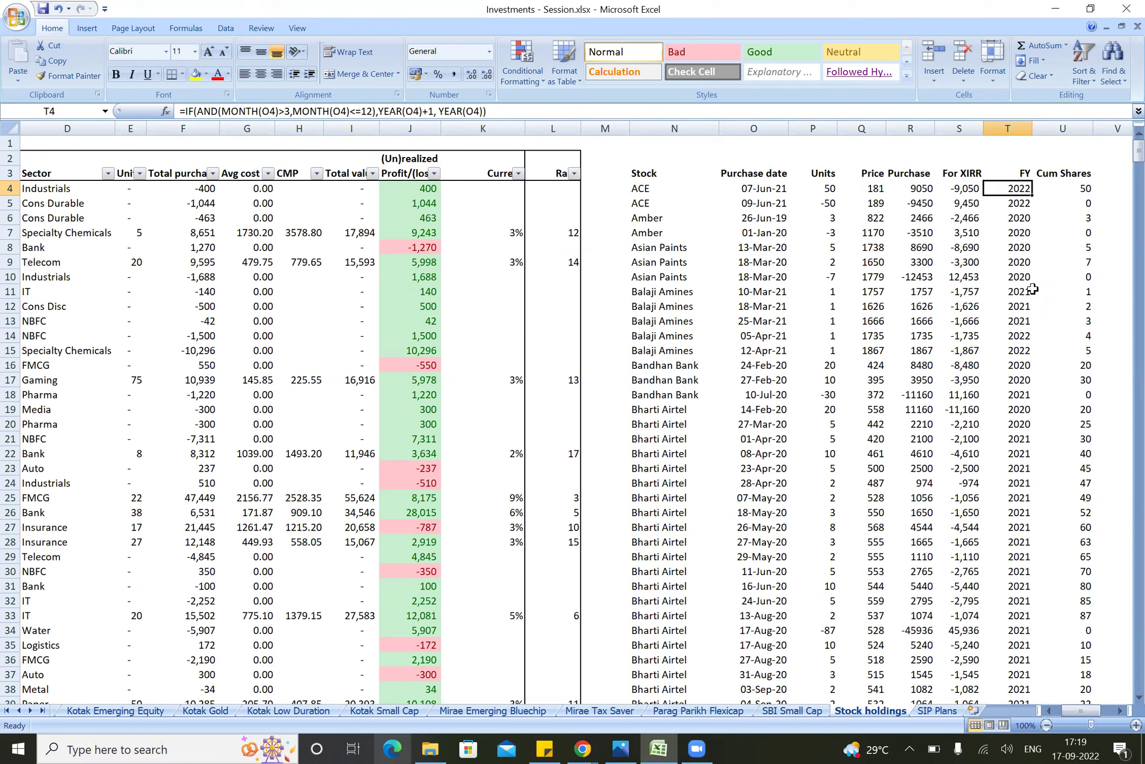
pyautogui.press('Right')
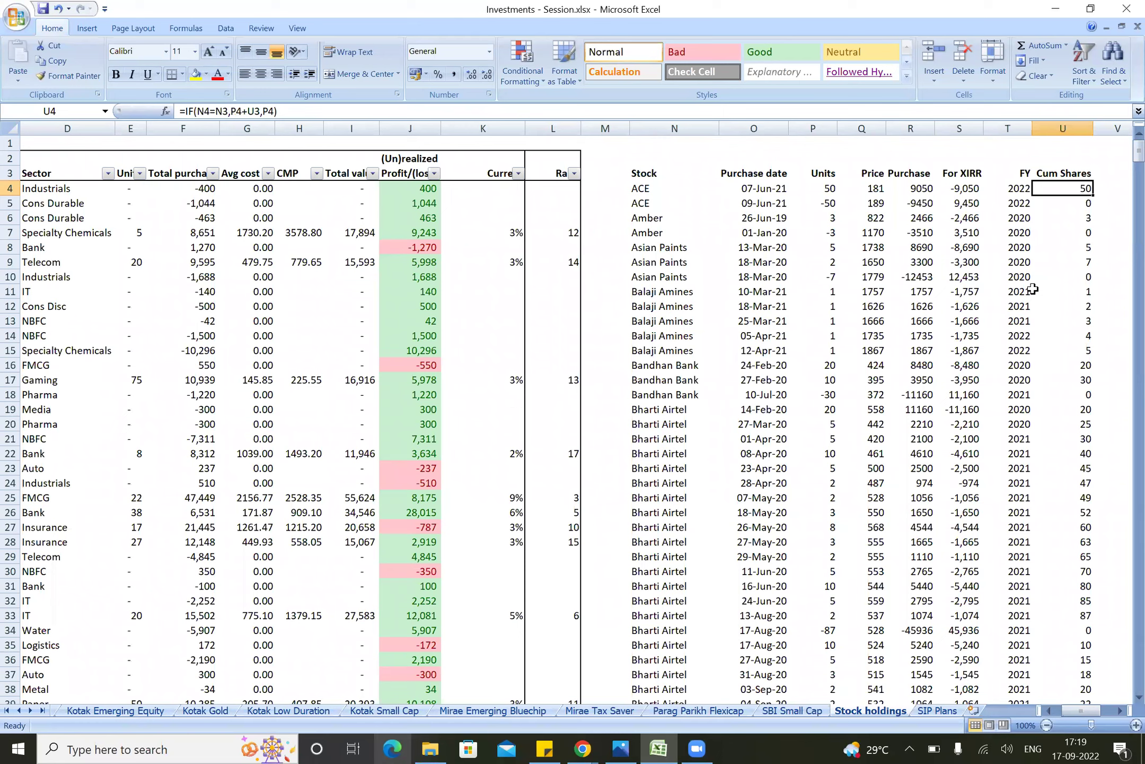
pyautogui.press('Down')
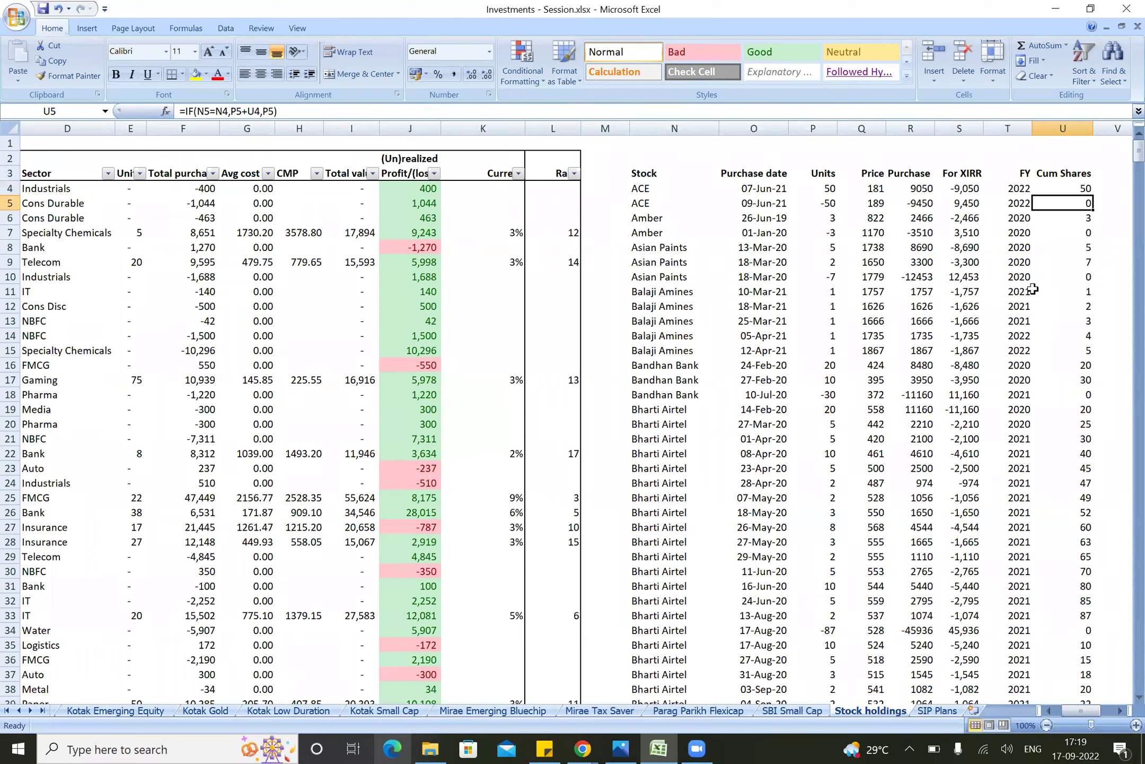
# Step: Check the units, price and purchase amount recorded for ACE's second transaction in row 5
pyautogui.press('Left')
pyautogui.press('Left')
pyautogui.press('Left')
pyautogui.press('Left')
pyautogui.press('Left')
pyautogui.press('Right')
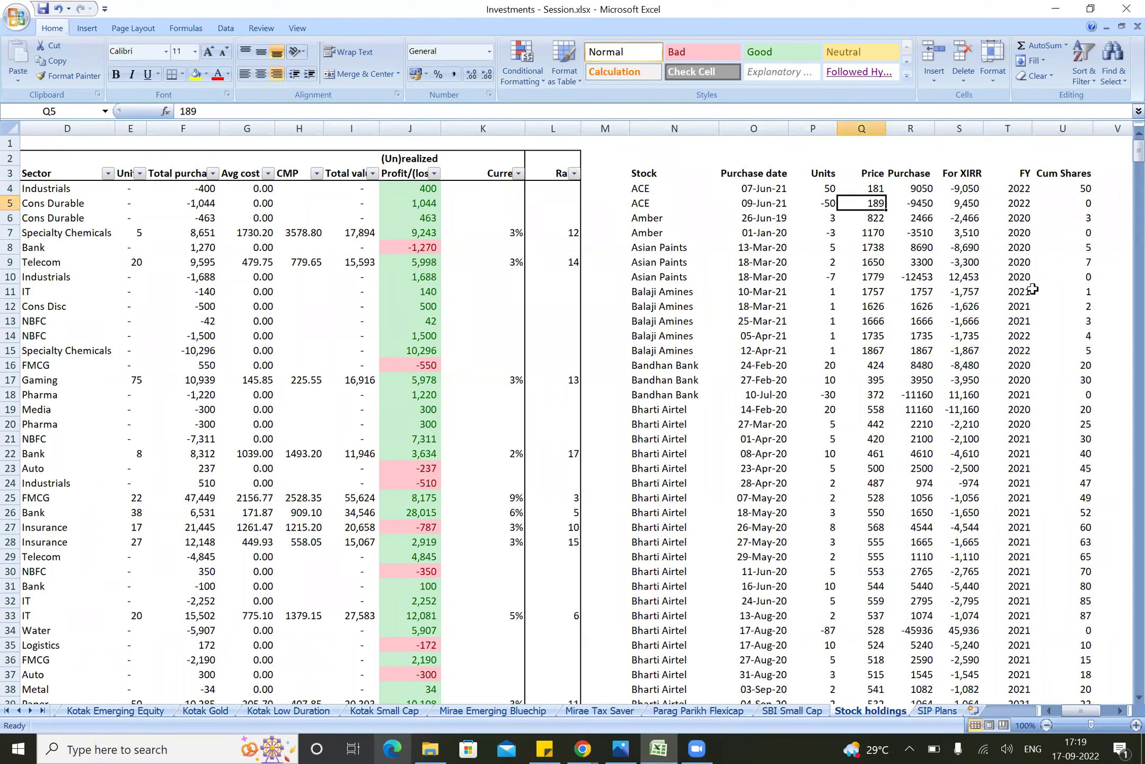
pyautogui.press('Right')
pyautogui.press('Right')
# Step: Return to the stock summary table and go across Amber's row 5 from the stock name to the average cost in G5
pyautogui.press('Home')
pyautogui.press('Up')
pyautogui.press('Right')
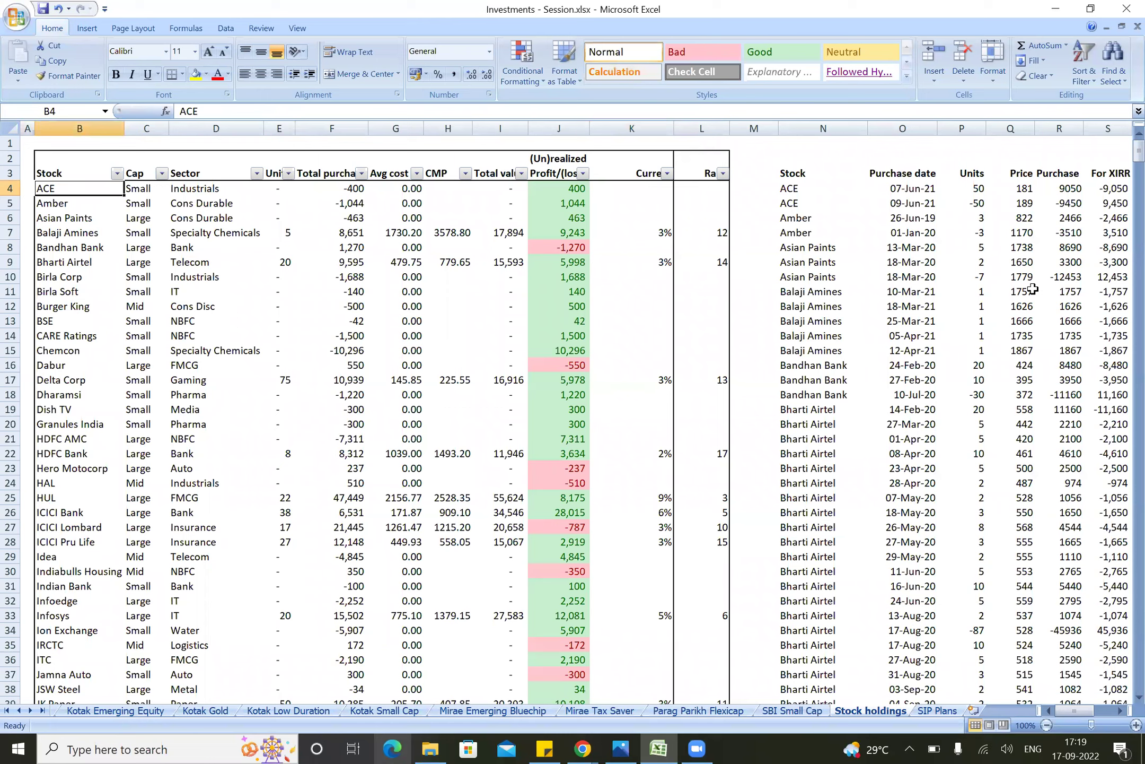
pyautogui.press('Down')
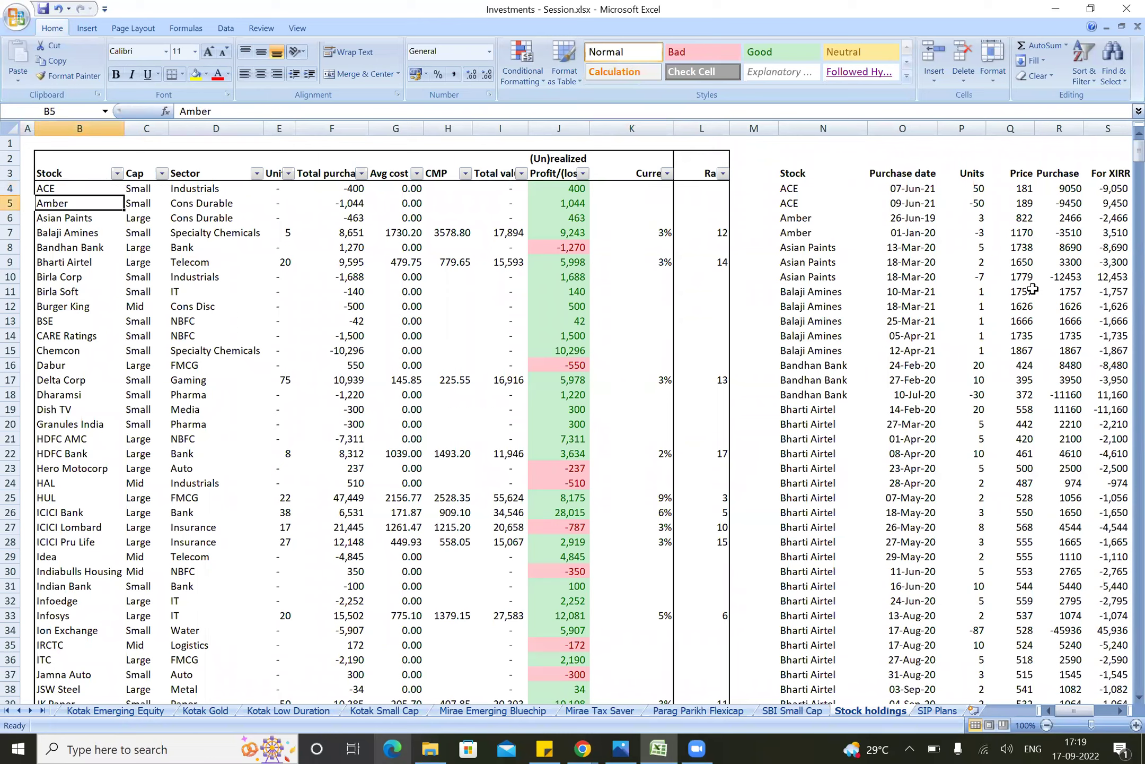
pyautogui.press('Right')
pyautogui.press('Right')
pyautogui.press('Right')
pyautogui.press('Right')
pyautogui.press('Right')
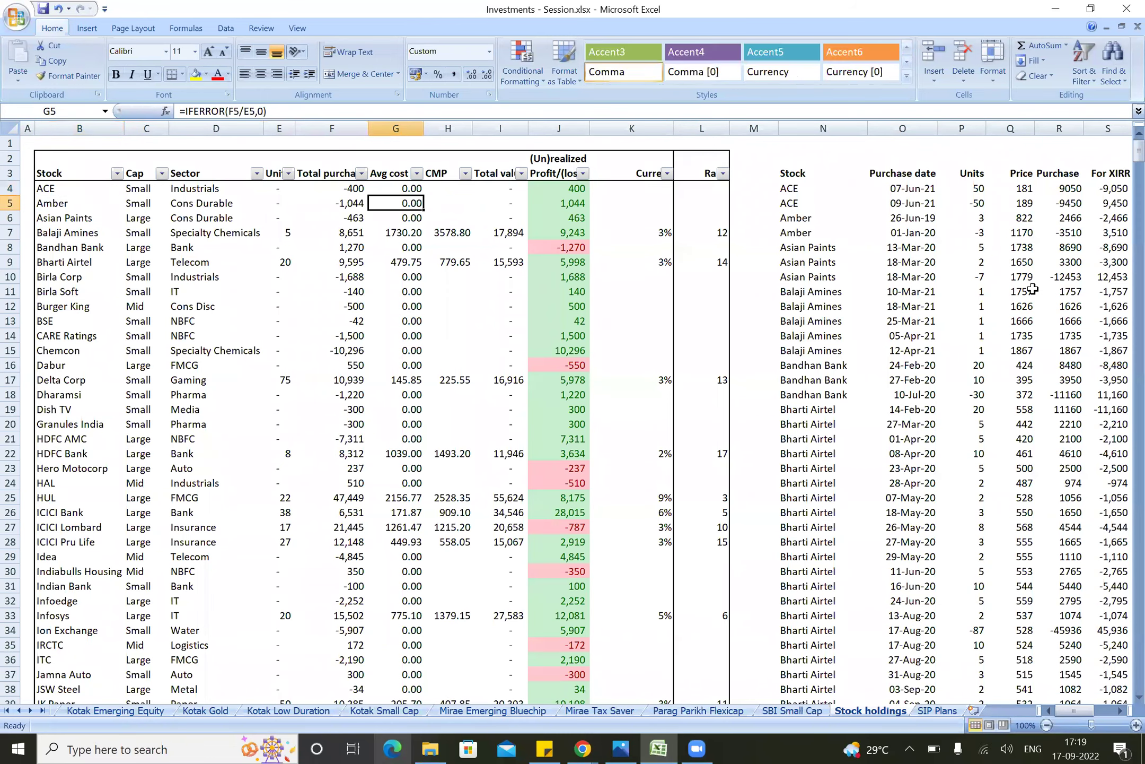
# Step: Open Amber's units formula =SUMIF(N:N,B5,P:P) in E5 to examine its ranges, and close it without editing
pyautogui.press('Left')
pyautogui.press('Left')
pyautogui.press('Left')
pyautogui.press('Left')
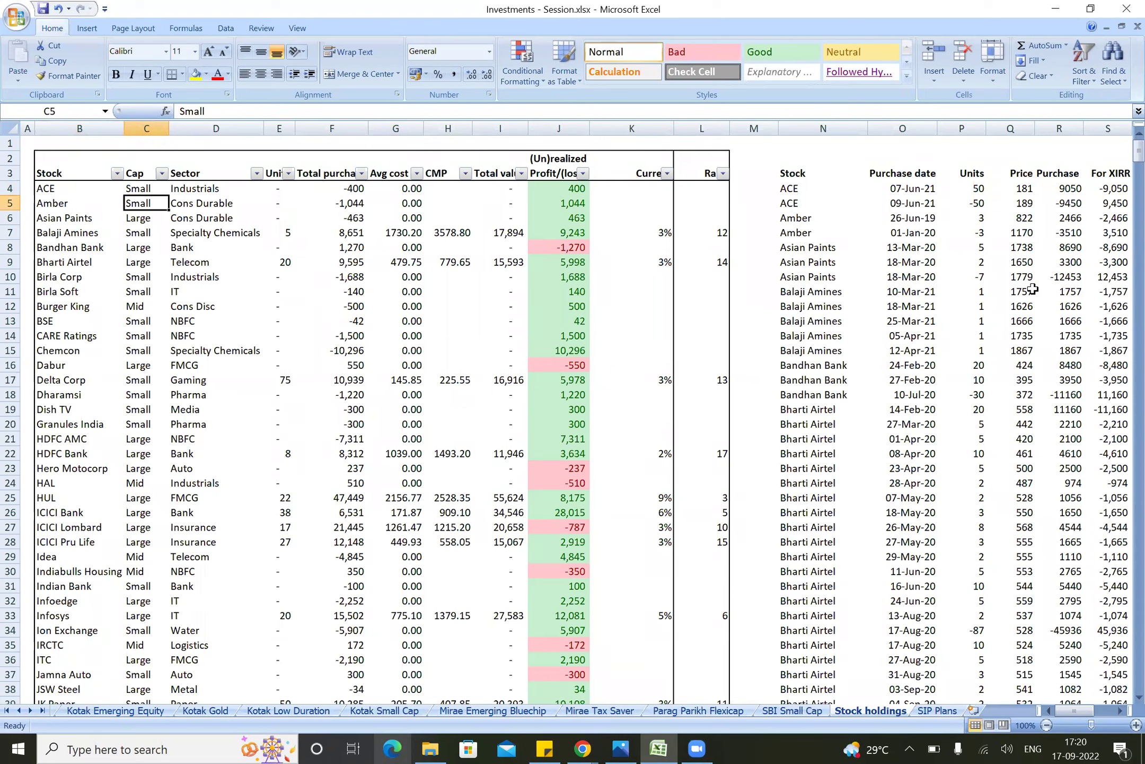
pyautogui.press('Right')
pyautogui.press('Right')
pyautogui.write('=SUMIF(N:N,B5,P:P)')
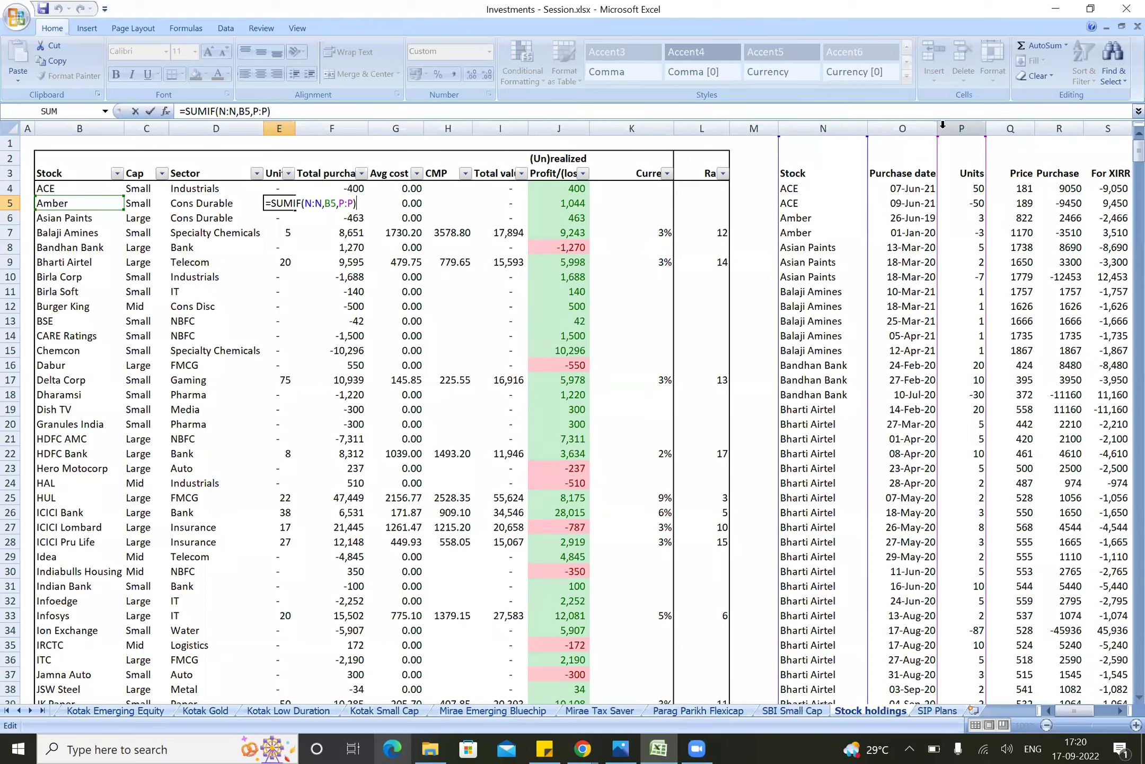
pyautogui.press('Escape')
# Step: Go across Amber's second transaction in row 7 and select its two unit entries in P6:P7 to check their sum
pyautogui.click(962, 232)
pyautogui.press('Right')
pyautogui.press('Right')
pyautogui.press('Right')
pyautogui.press('Right')
pyautogui.press('Left')
pyautogui.press('Left')
pyautogui.press('Left')
pyautogui.press('Left')
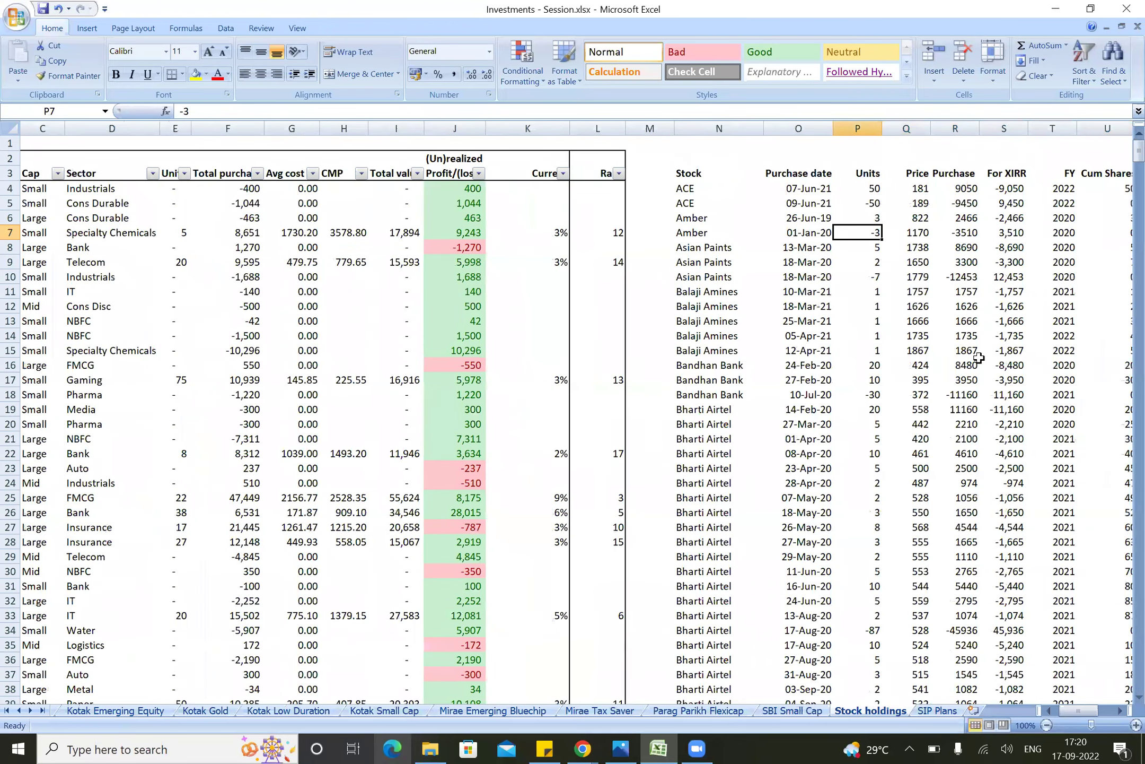
pyautogui.hotkey('shift', 'Up')
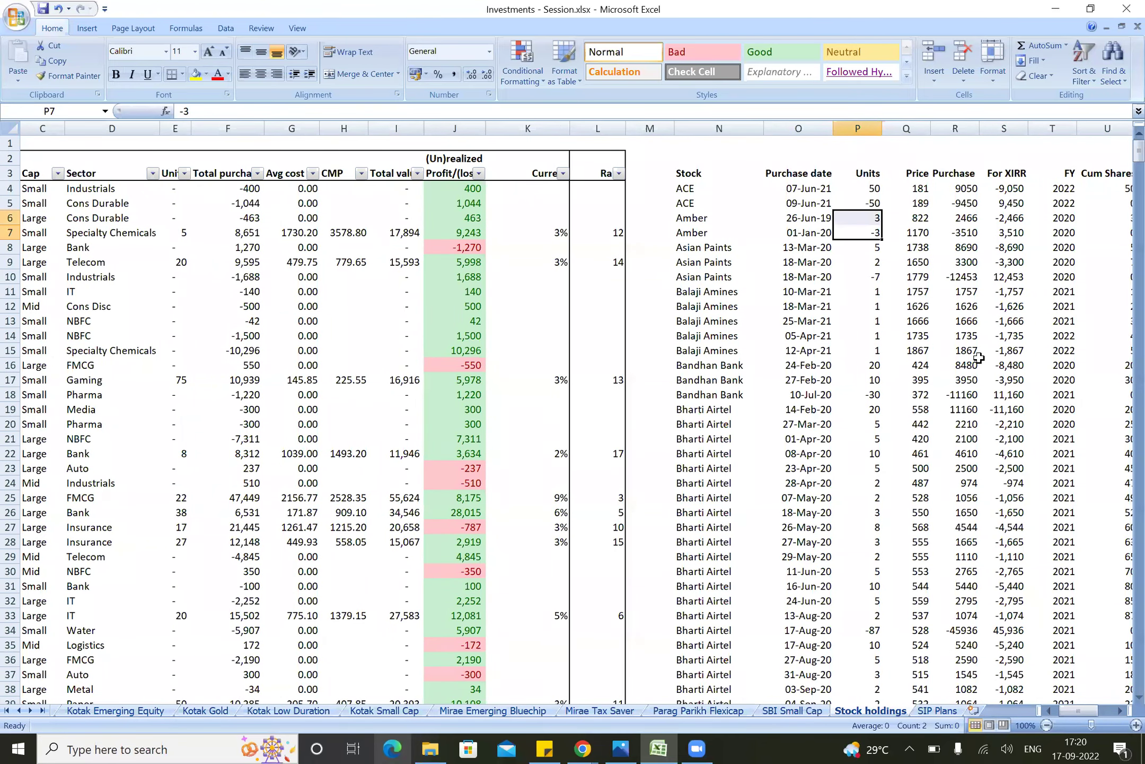
# Step: Examine the Asian Paints units formula in E6 and the SUMIF total purchase formulas in F5:F7
pyautogui.press('Left')
pyautogui.press('Up')
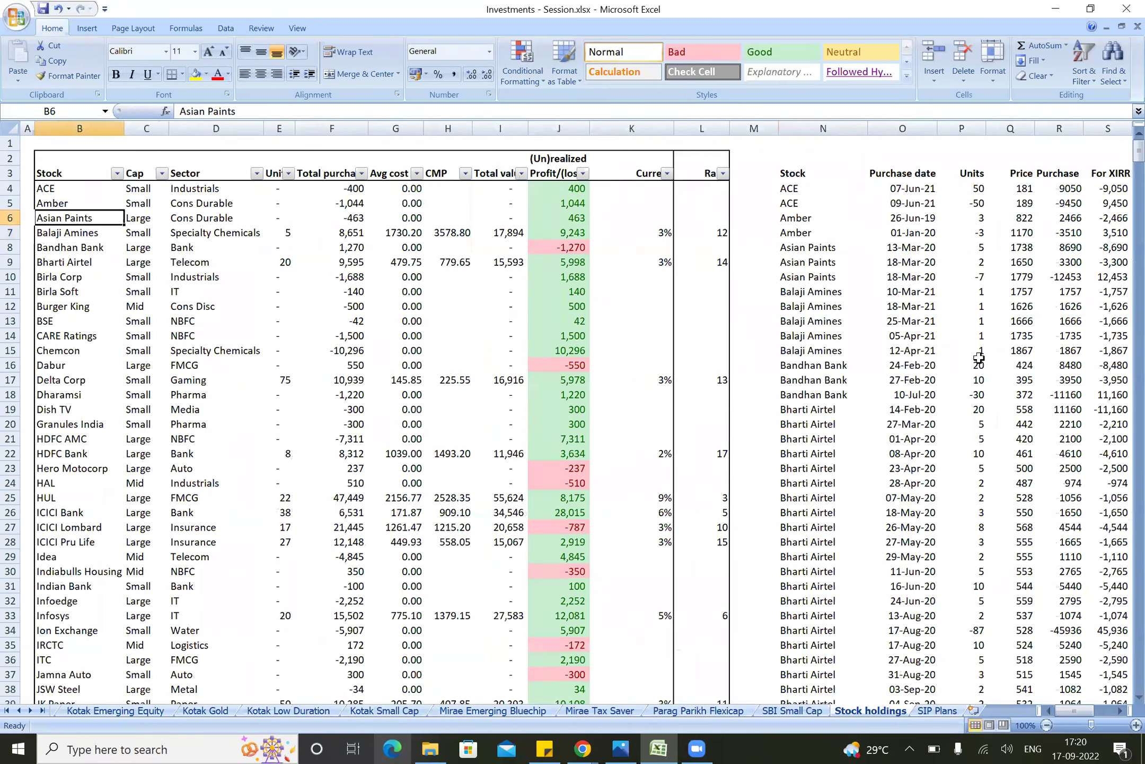
pyautogui.press('Right')
pyautogui.press('Right')
pyautogui.press('Right')
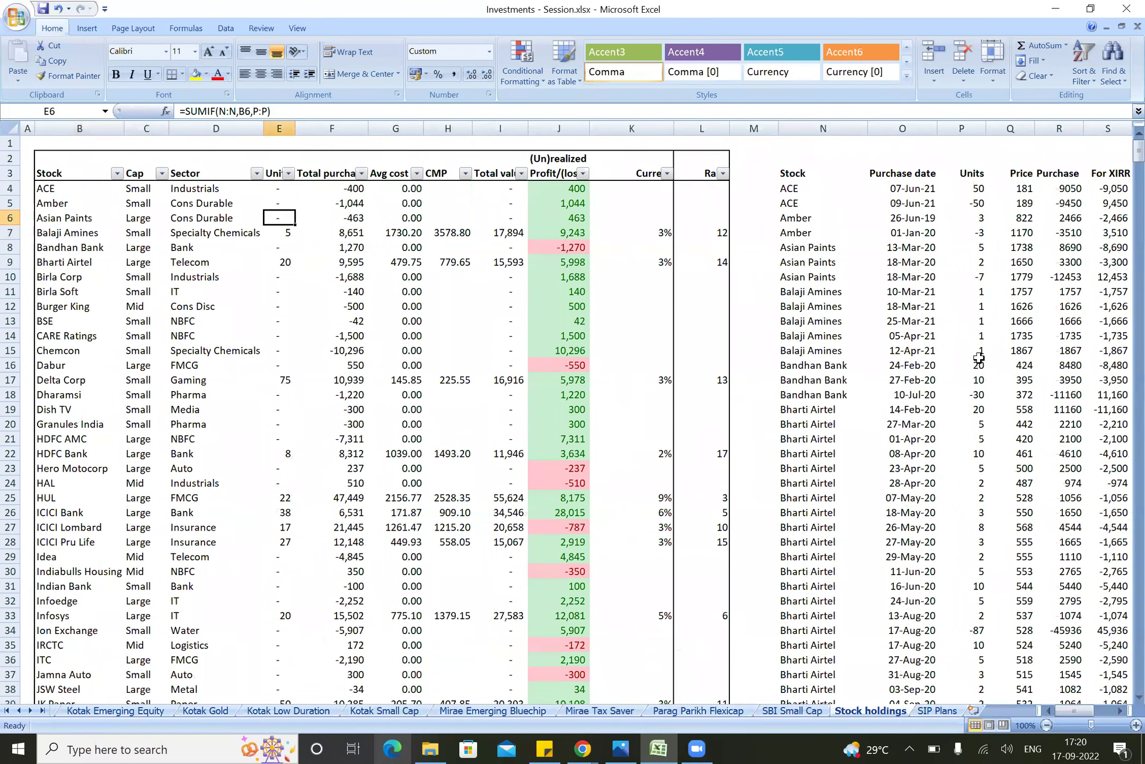
pyautogui.press('Right')
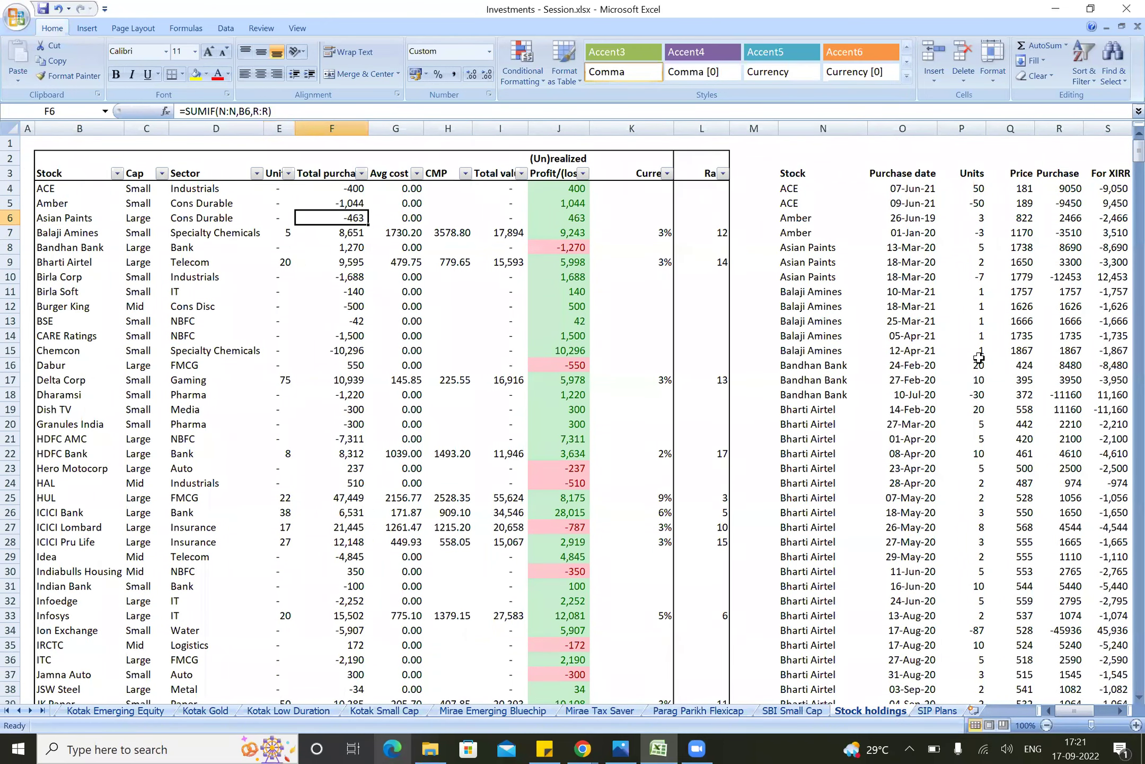
pyautogui.press('Down')
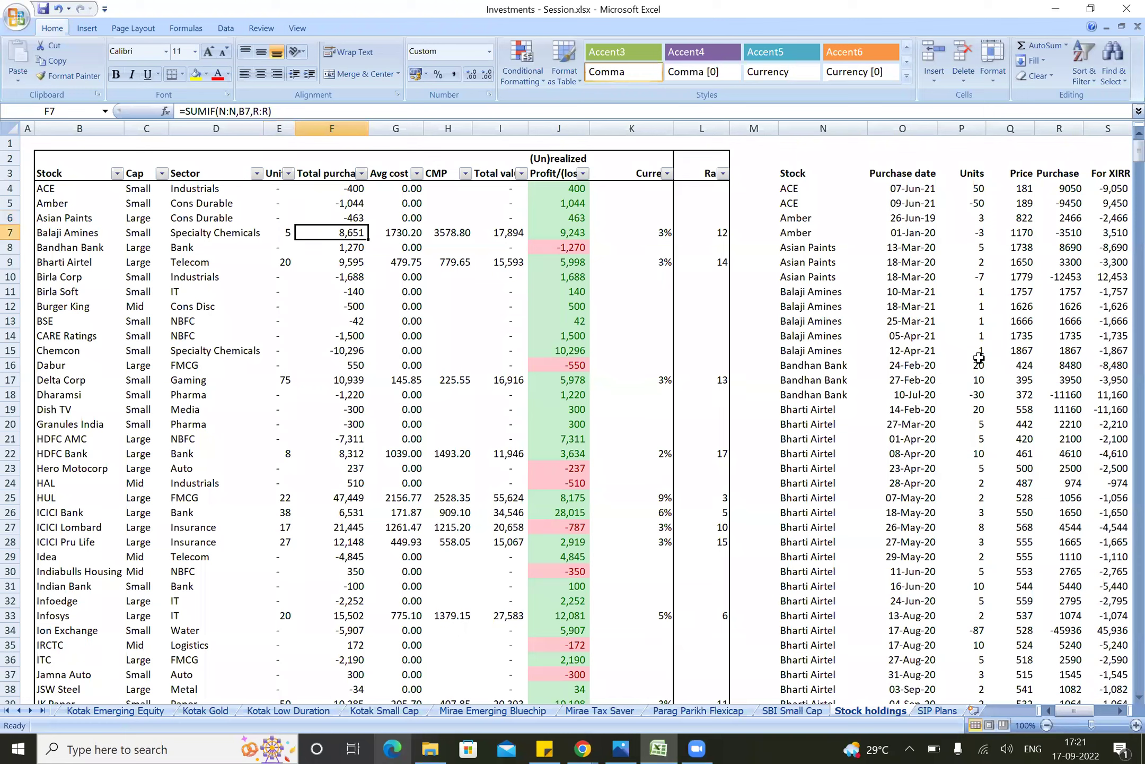
pyautogui.press('Up')
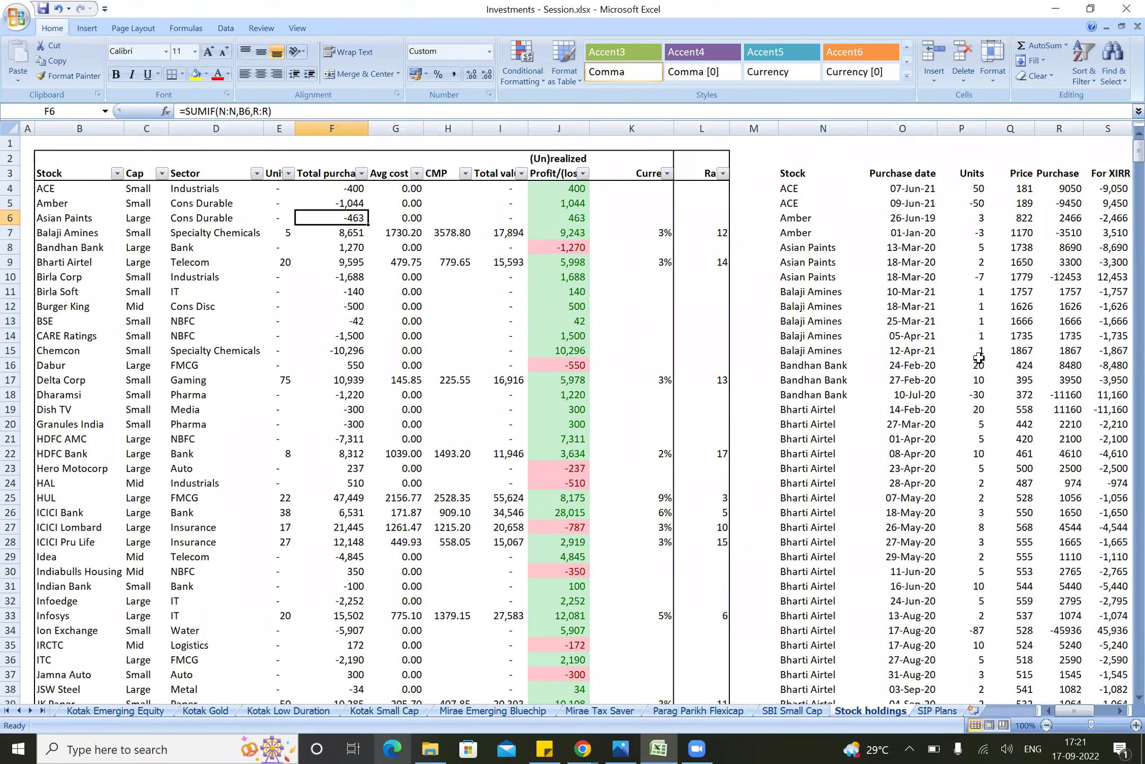
pyautogui.press('Up')
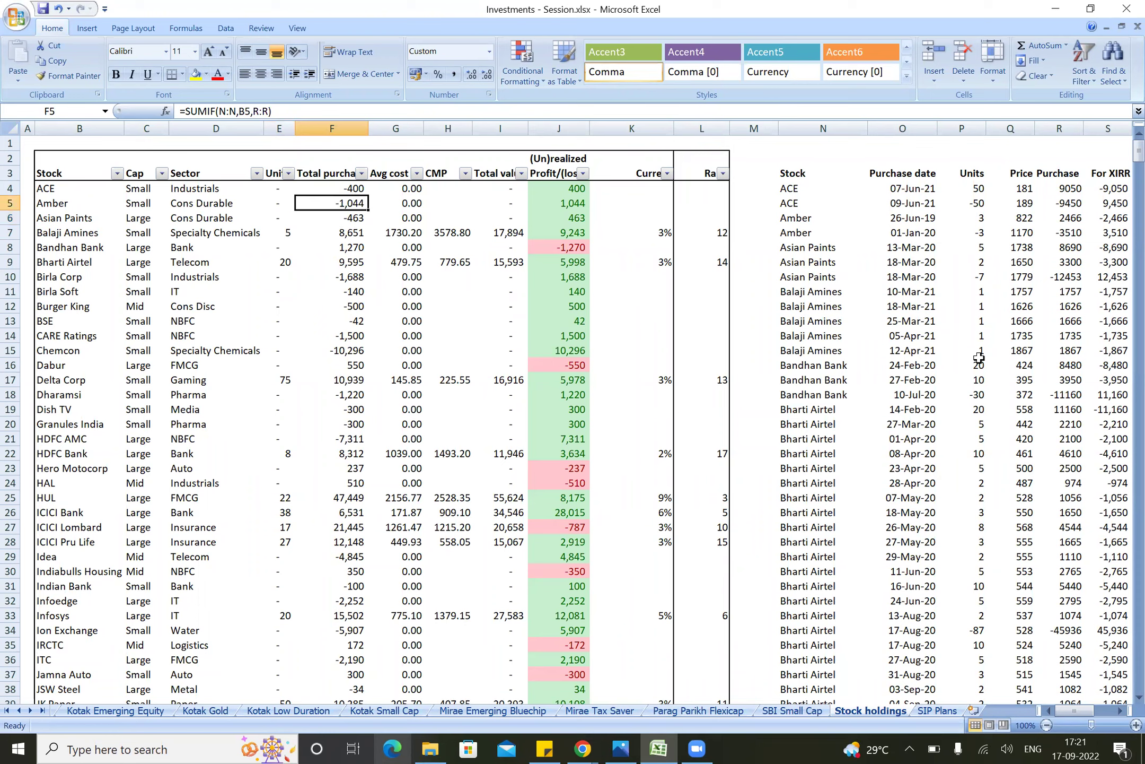
# Step: Compare Amber's average cost formula in G5 with its units and total purchase cells, and check the CMP cell H5
pyautogui.press('Right')
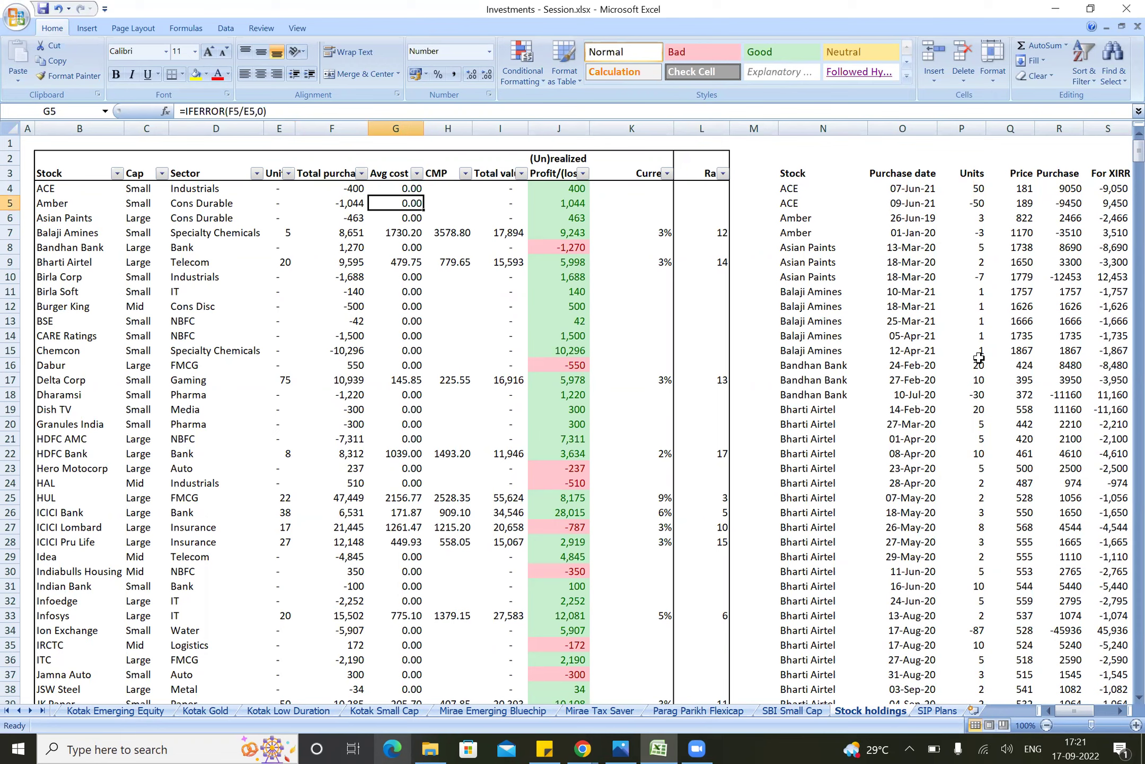
pyautogui.press('Left')
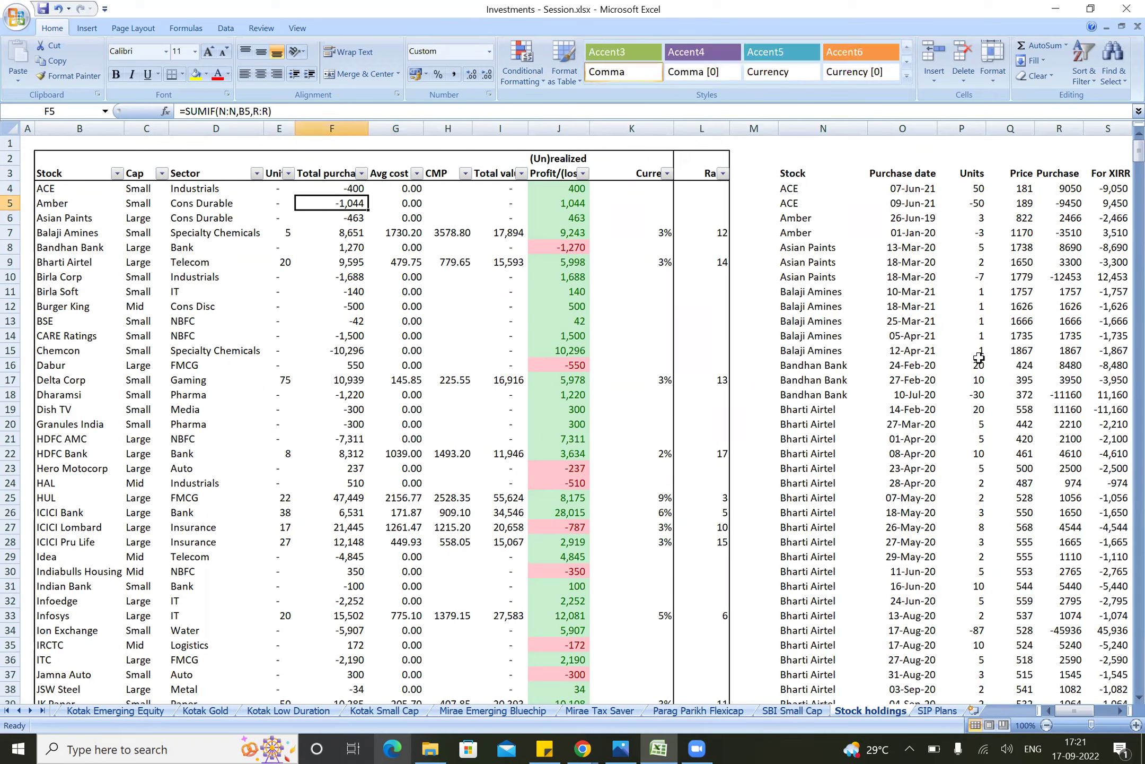
pyautogui.press('Left')
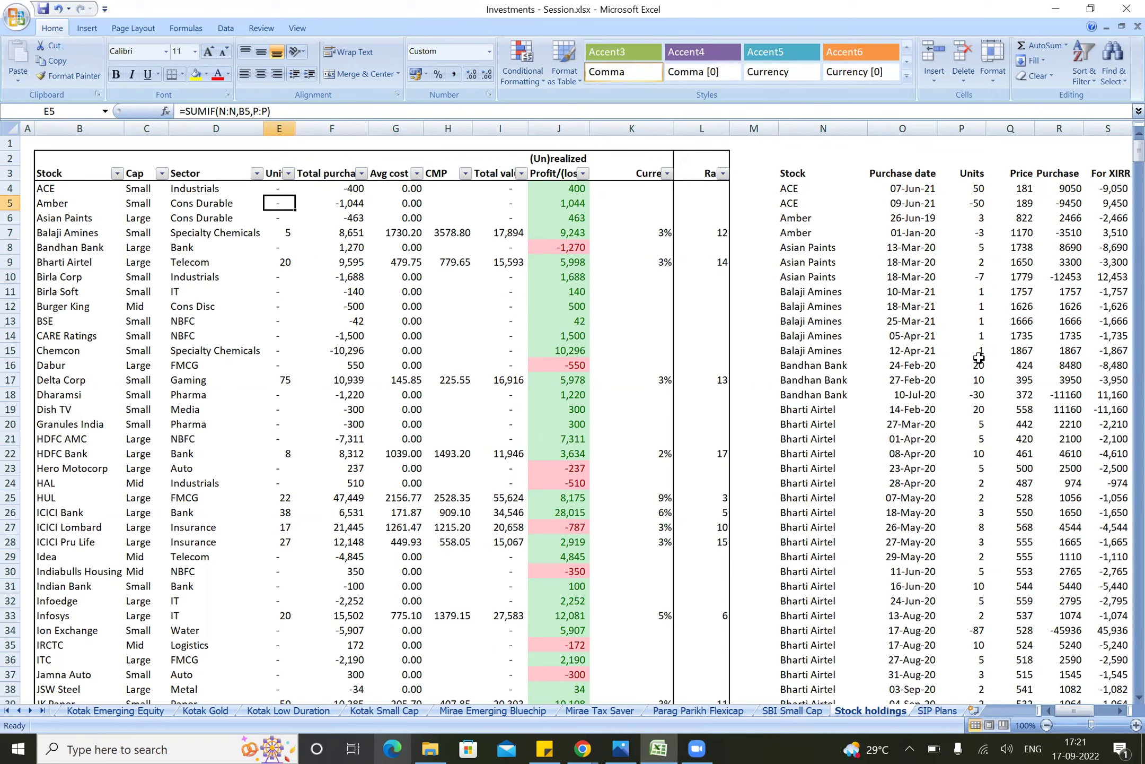
pyautogui.press('Right')
pyautogui.press('Right')
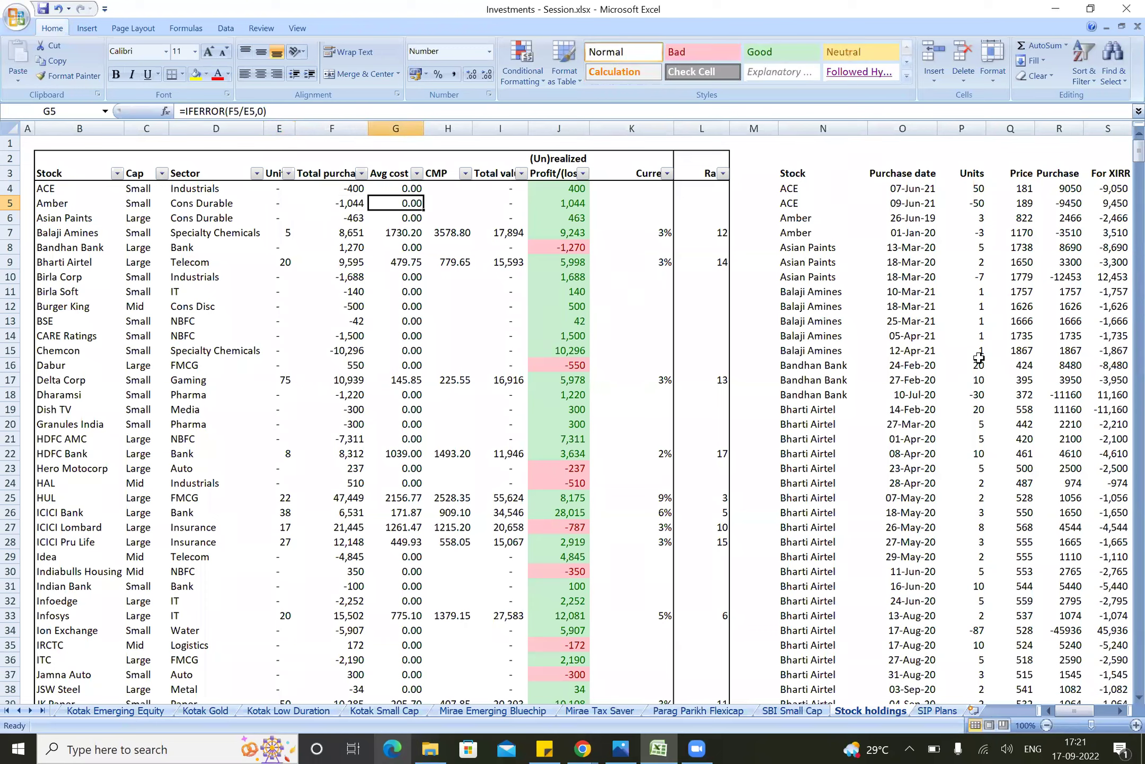
pyautogui.press('Right')
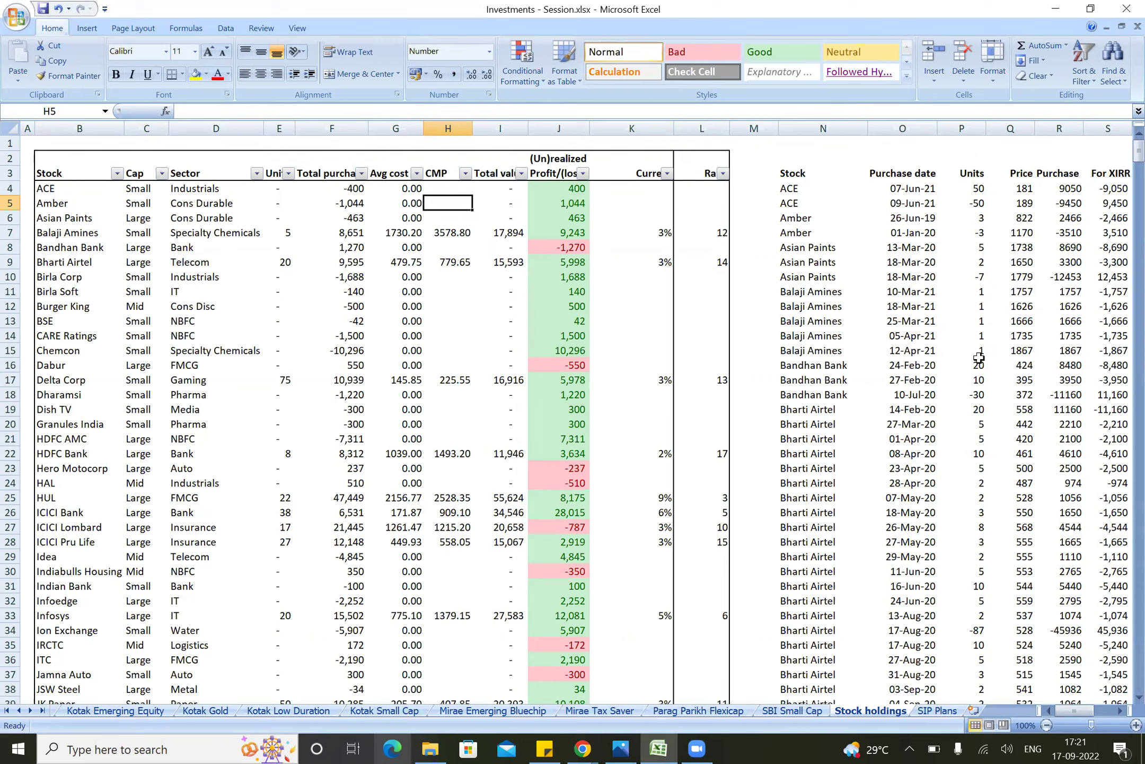
# Step: Open Amber's total value formula in I5 and profit/loss formula in J5 to trace their referenced cells, closing each without editing
pyautogui.press('Right')
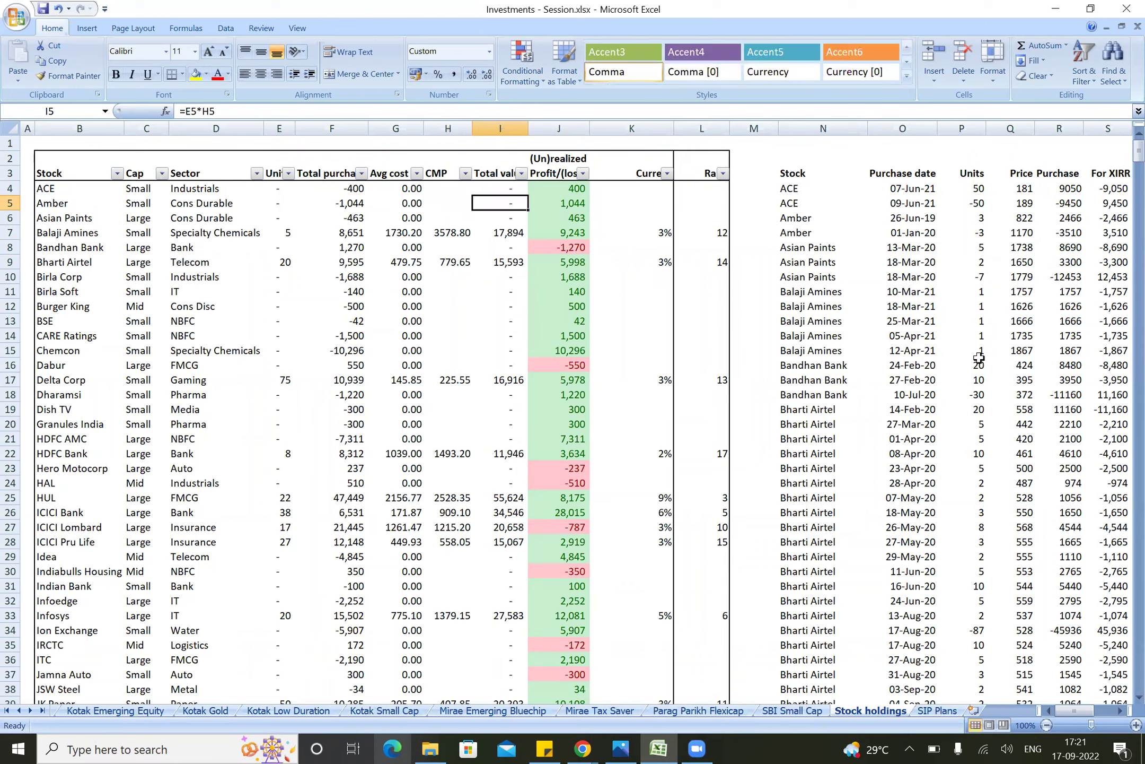
pyautogui.press('F2')
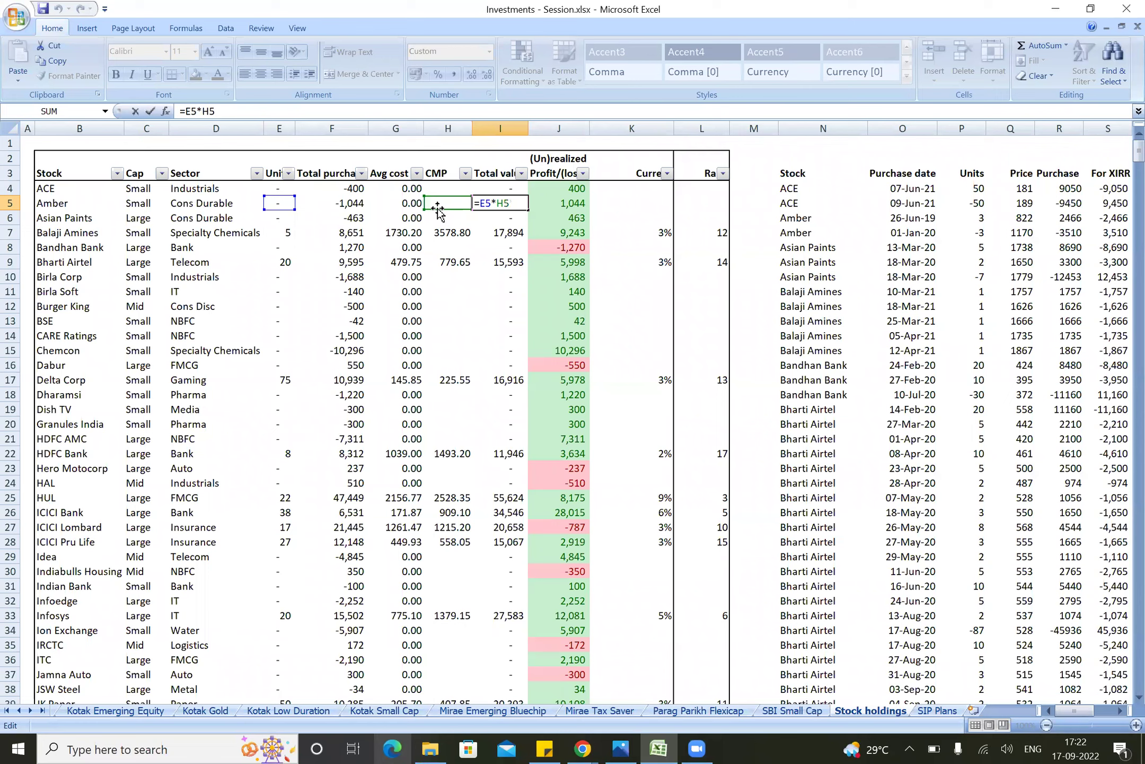
pyautogui.press('Escape')
pyautogui.click(575, 208)
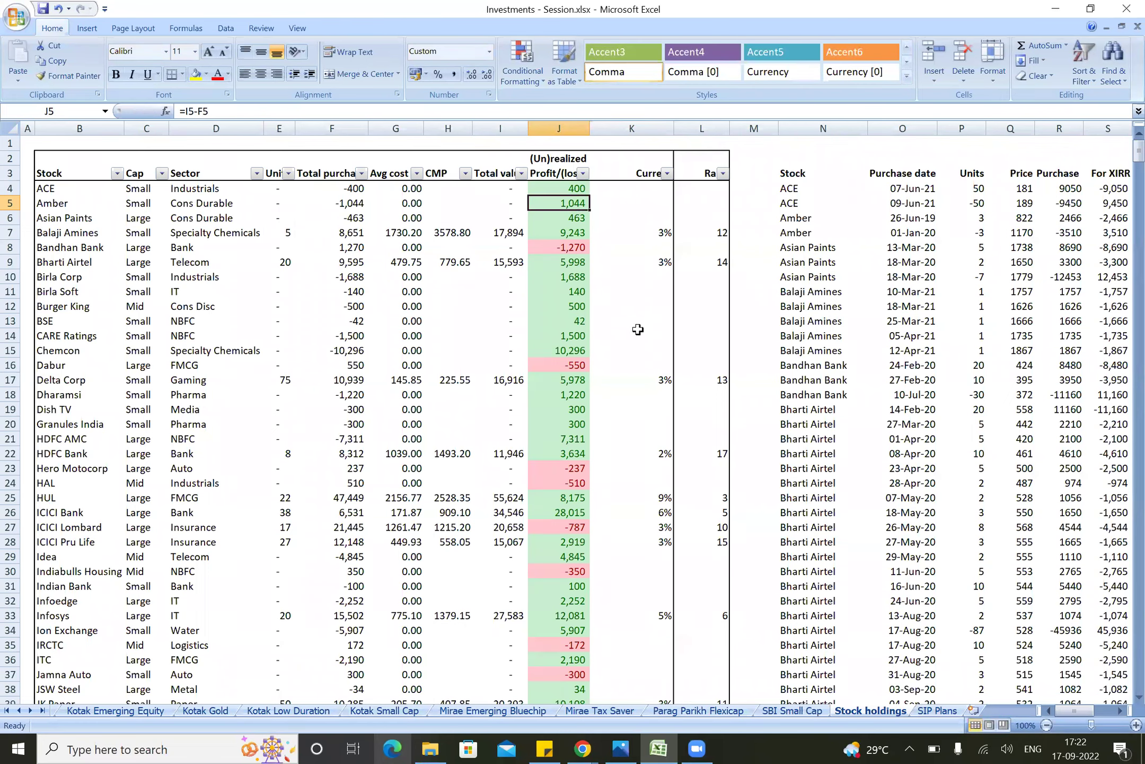
pyautogui.press('F2')
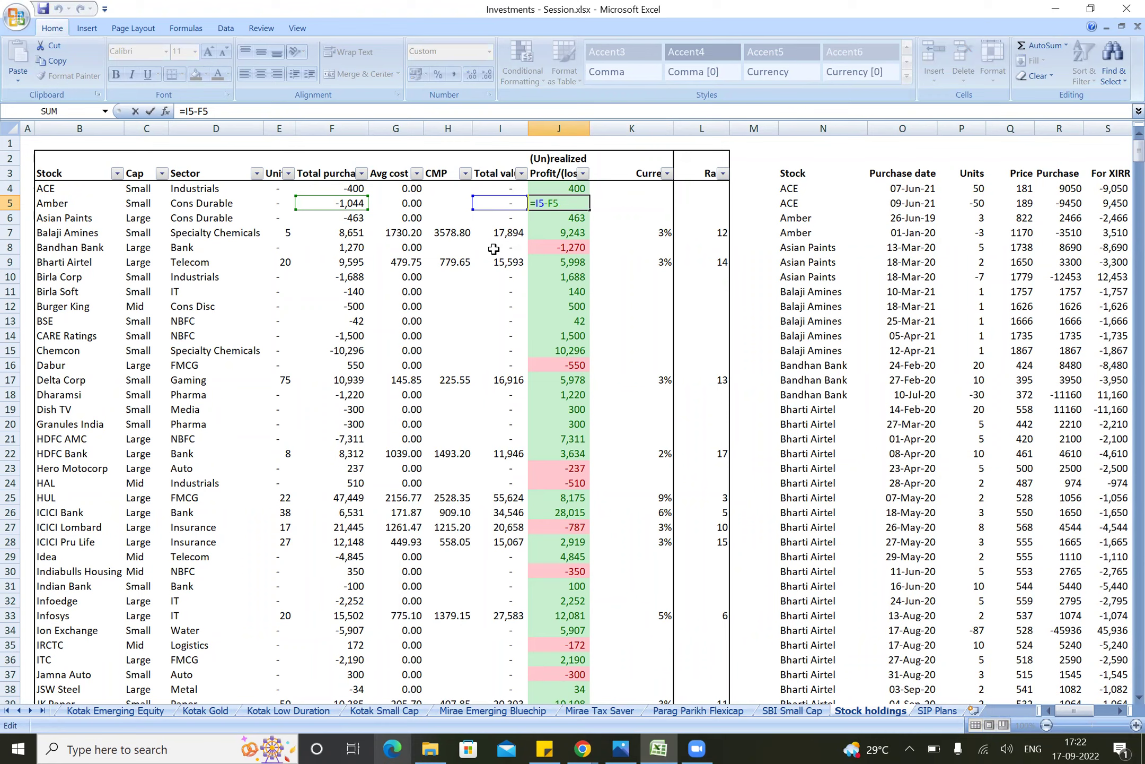
pyautogui.press('Escape')
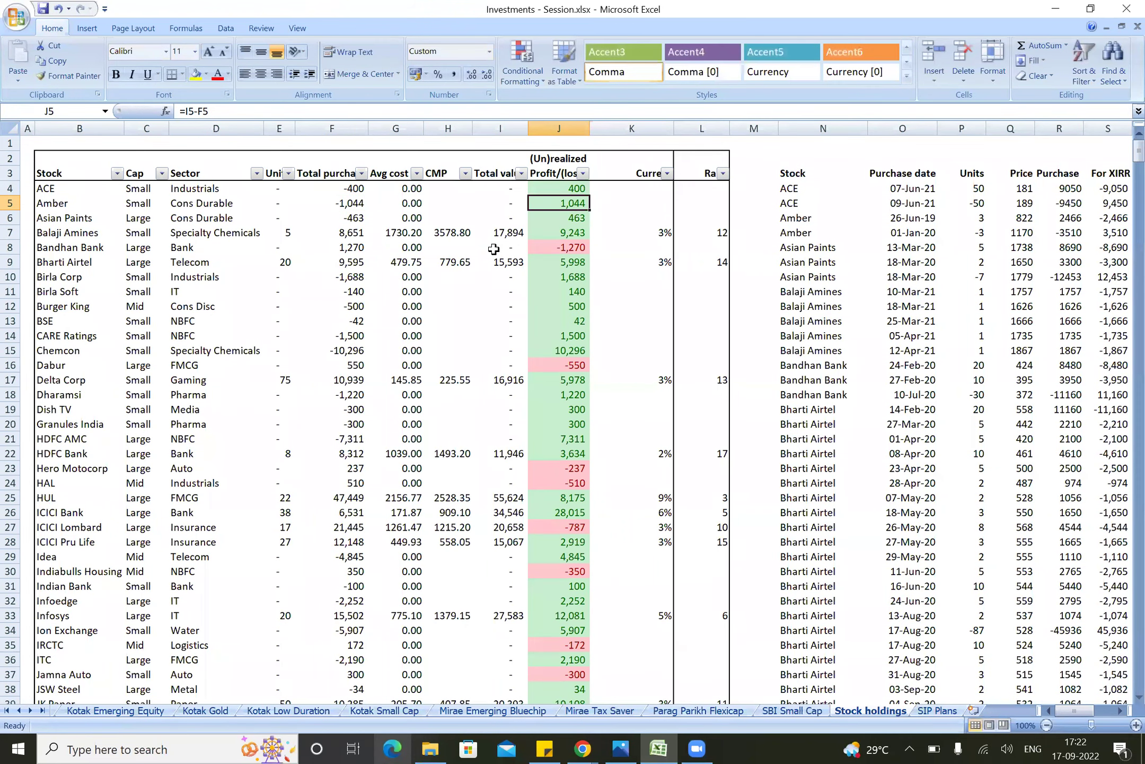
# Step: Look through the first few stocks' cells in summary column K and stop at ACE's cell K4
pyautogui.press('Down')
pyautogui.press('Right')
pyautogui.press('Down')
pyautogui.press('Up')
pyautogui.press('Up')
pyautogui.press('Up')
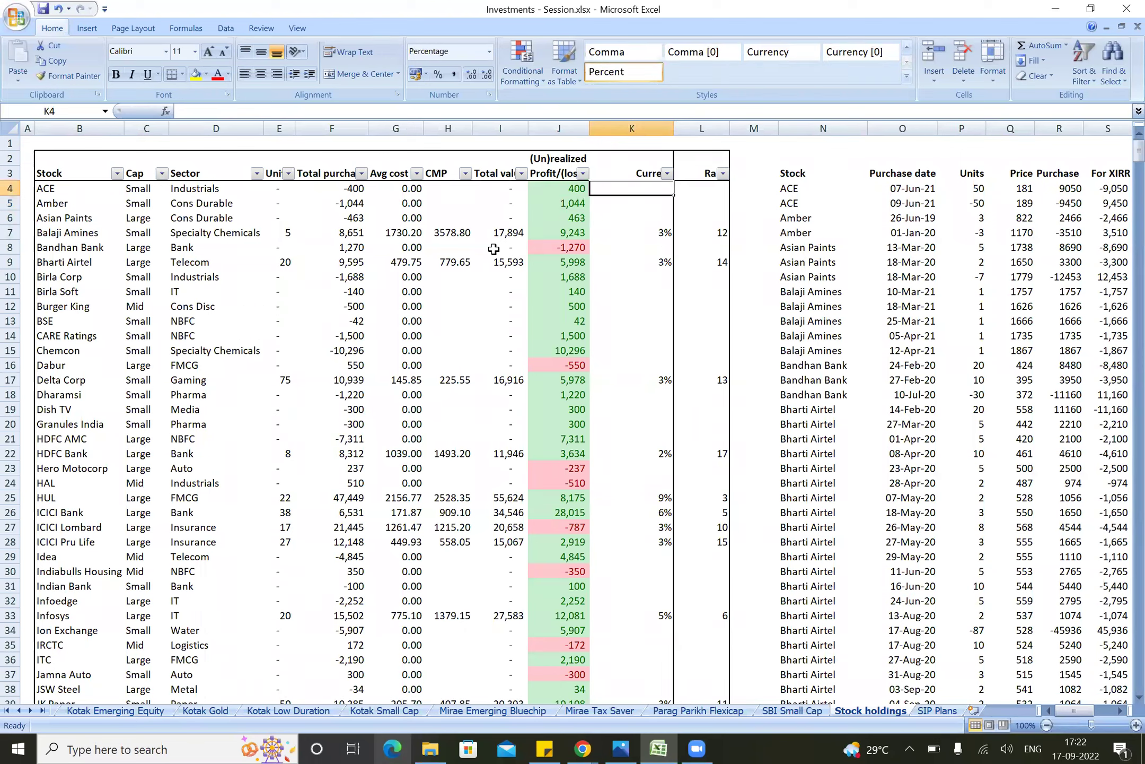
# Step: Go to the Balaji Amines row in the stock summary and check its CMP cell H7
pyautogui.press('Right')
pyautogui.press('Down')
pyautogui.press('Down')
pyautogui.press('Down')
pyautogui.press('Left')
pyautogui.press('Left')
pyautogui.press('Left')
pyautogui.press('Left')
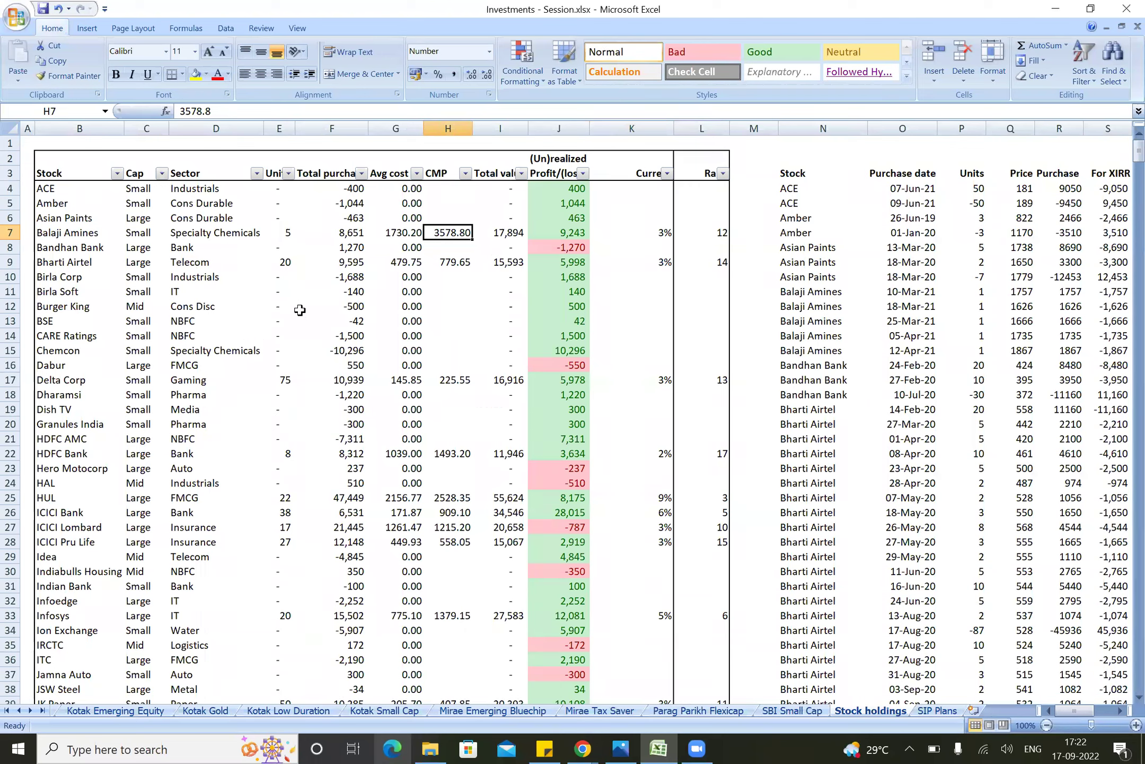
# Step: Find the Balaji Amines entries in the transaction list and go through their purchase dates in O11:O15
pyautogui.press('Right')
pyautogui.press('Right')
pyautogui.press('Right')
pyautogui.press('Right')
pyautogui.press('Right')
pyautogui.press('Right')
pyautogui.press('Right')
pyautogui.press('Right')
pyautogui.press('Down')
pyautogui.press('Down')
pyautogui.press('Down')
pyautogui.press('Left')
pyautogui.press('Left')
pyautogui.press('Down')
pyautogui.press('Right')
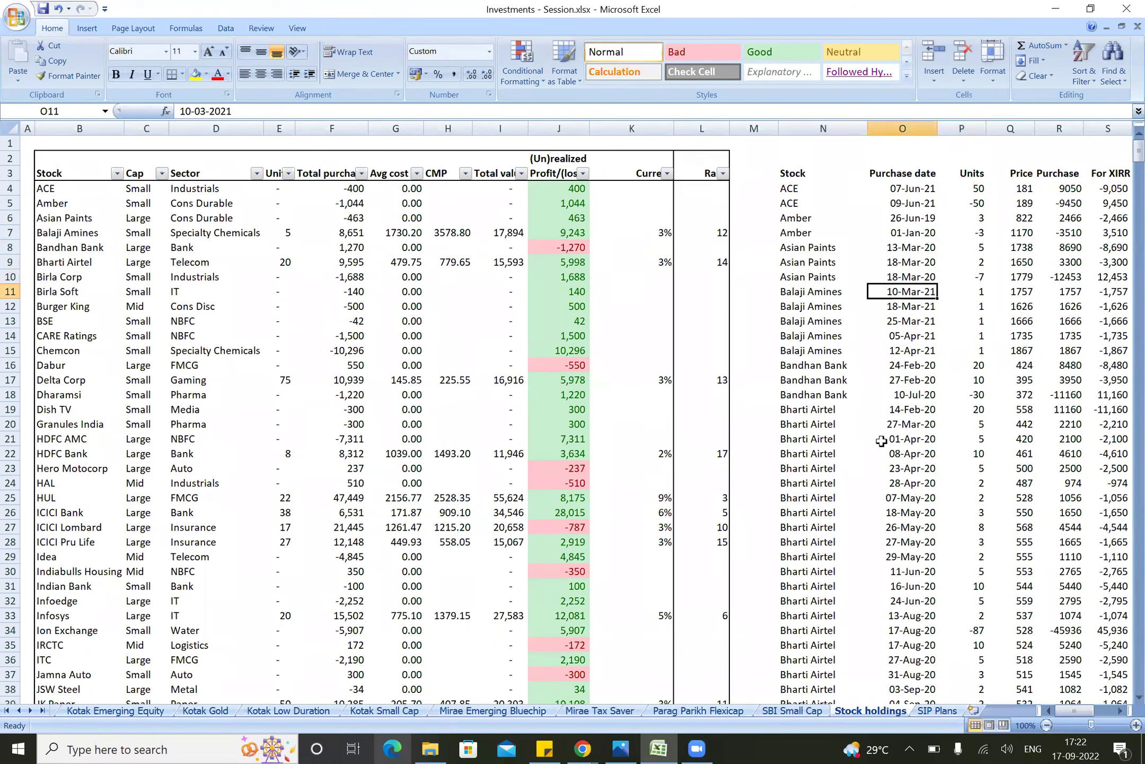
pyautogui.press('Down')
pyautogui.press('Down')
pyautogui.press('Down')
pyautogui.press('Down')
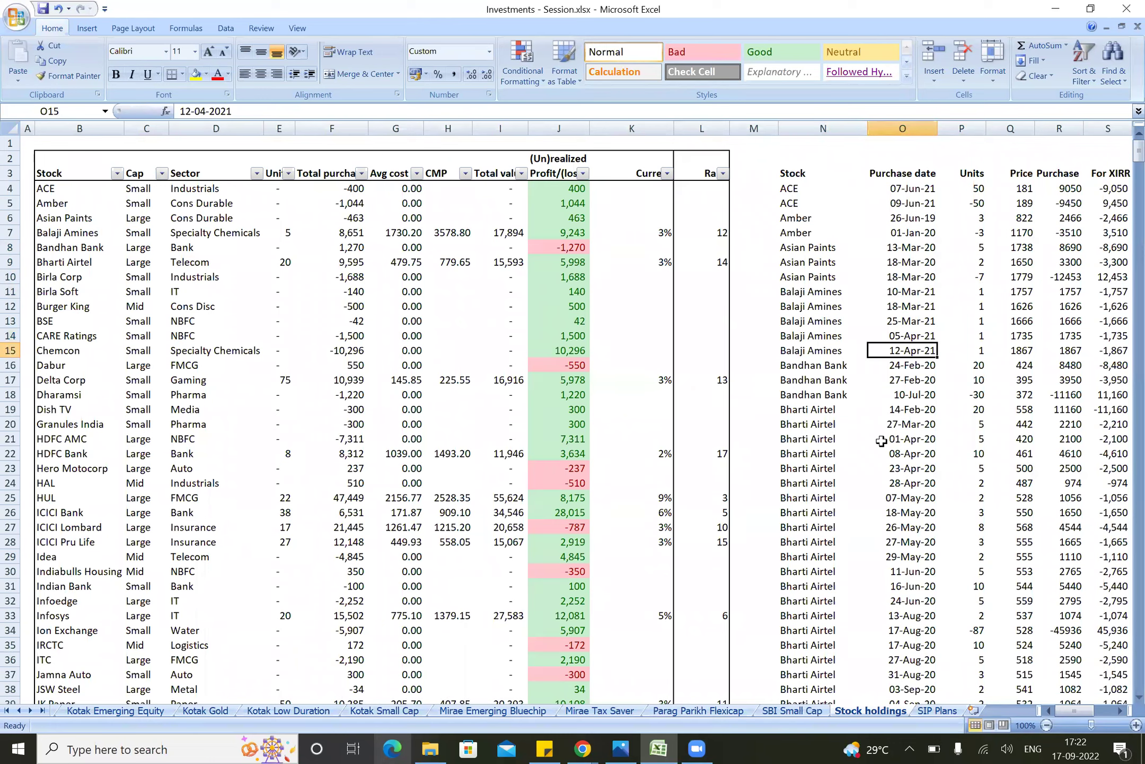
# Step: Select the Balaji Amines transaction units in P11:P15 to check their sum
pyautogui.press('Right')
pyautogui.hotkey('shift', 'Up')
pyautogui.hotkey('shift', 'Up')
pyautogui.hotkey('shift', 'Up')
pyautogui.hotkey('shift', 'Up')
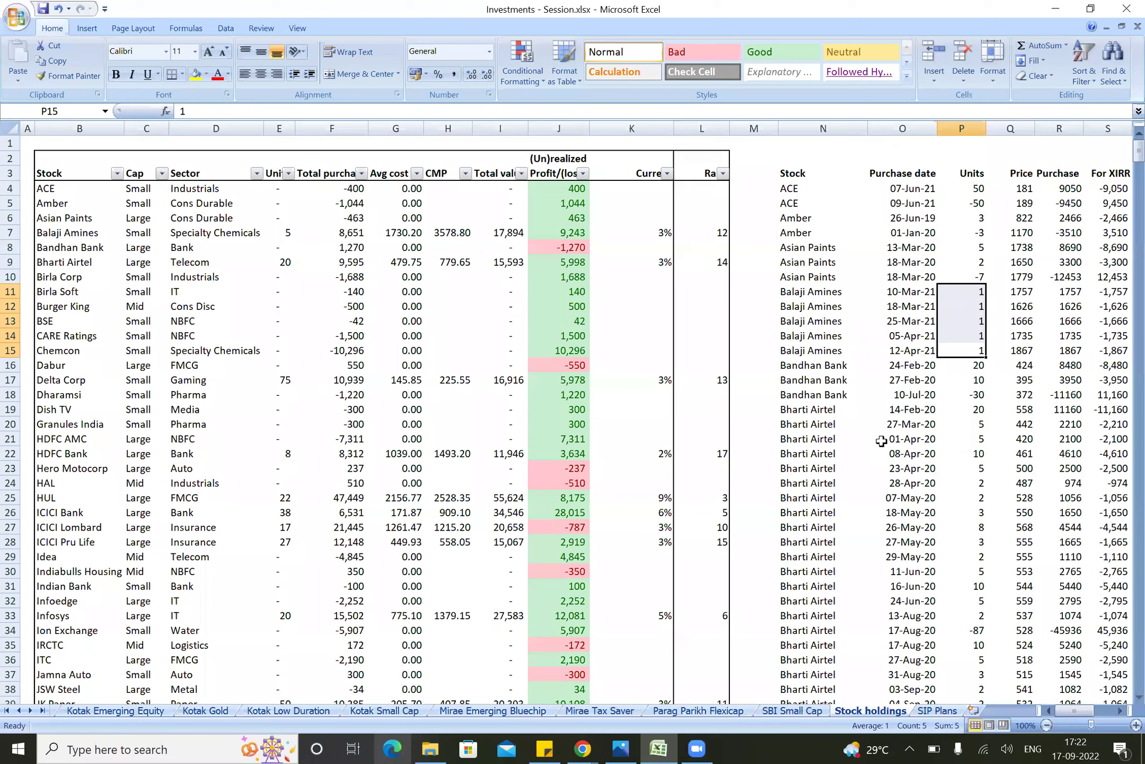
# Step: Examine the FY formula in T11 and follow the Balaji Amines cumulative shares formulas from U11 to U15
pyautogui.press('Right')
pyautogui.press('Up')
pyautogui.press('Up')
pyautogui.press('Up')
pyautogui.press('Up')
pyautogui.press('Right')
pyautogui.press('Right')
pyautogui.press('Right')
pyautogui.press('Right')
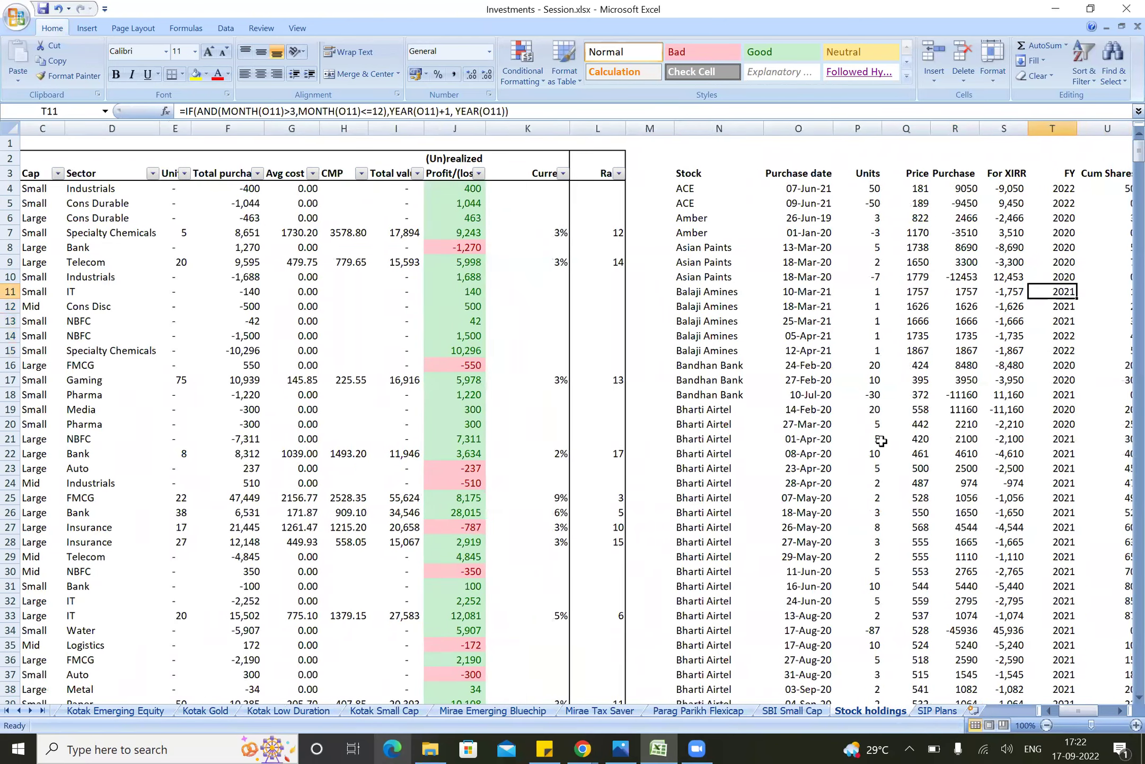
pyautogui.press('Right')
pyautogui.press('Left')
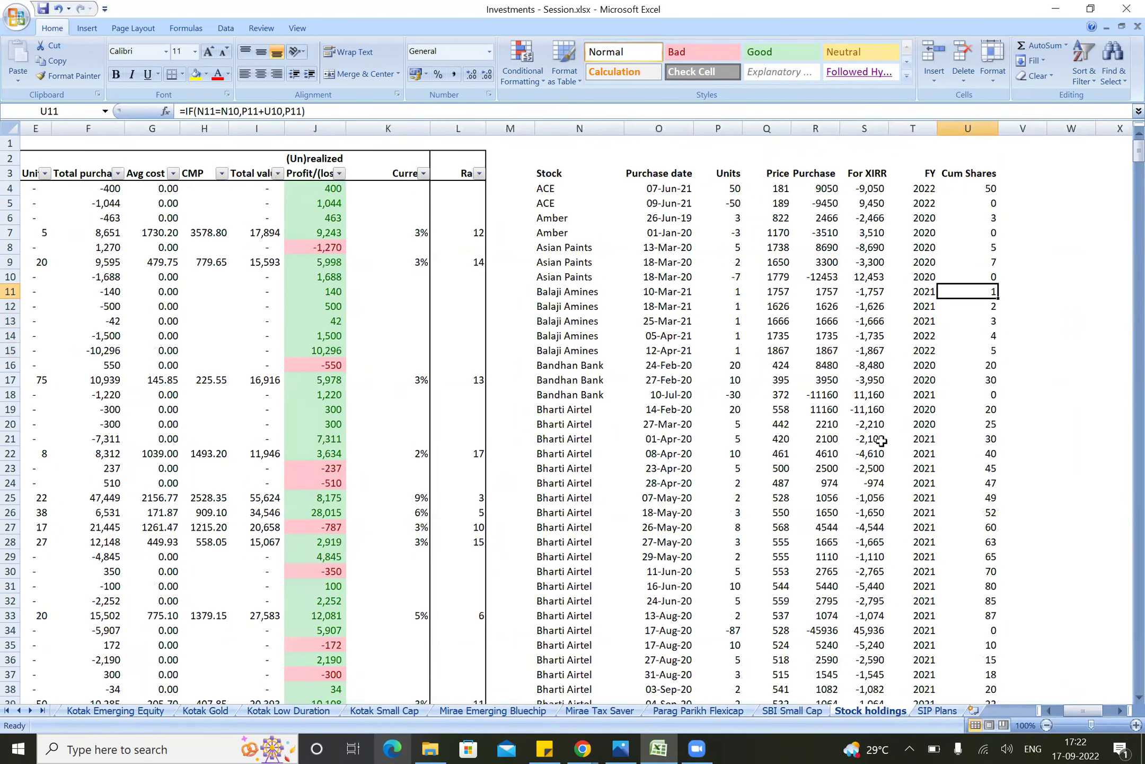
pyautogui.press('Down')
pyautogui.press('Down')
pyautogui.press('Down')
pyautogui.press('Down')
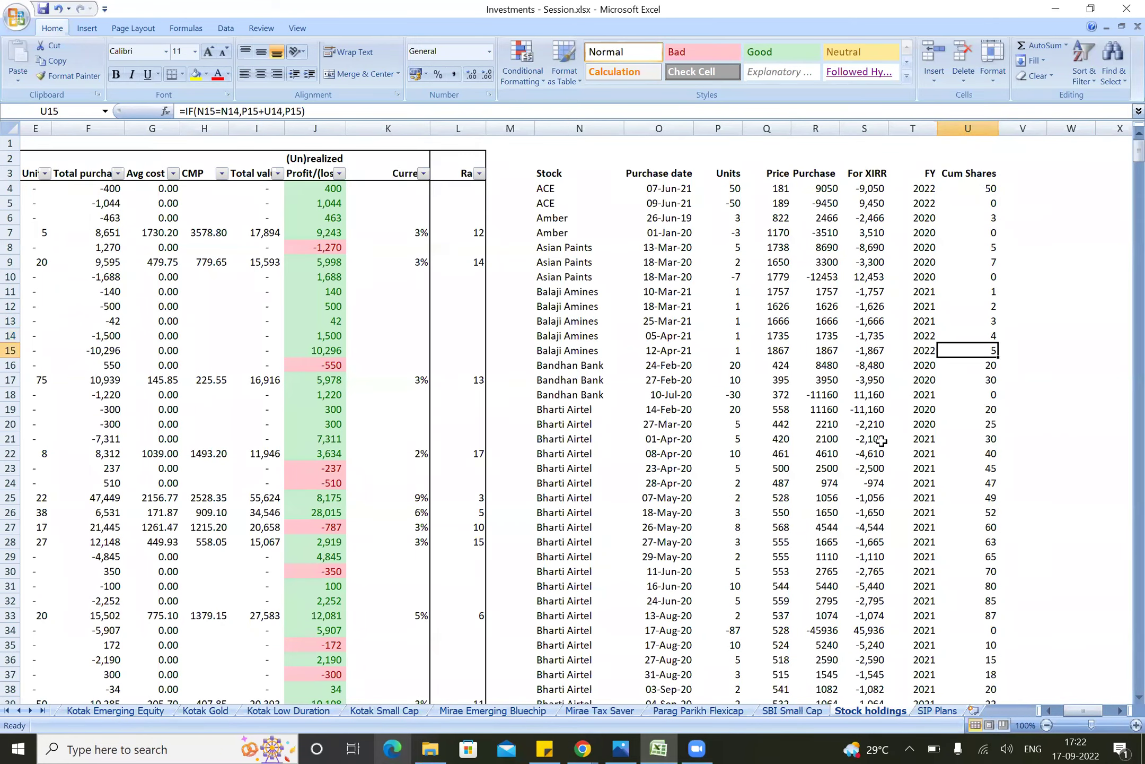
# Step: Return to the Balaji Amines summary row and check its SUMIF units formula in E7
pyautogui.press('Left')
pyautogui.press('Left')
pyautogui.press('Left')
pyautogui.press('Left')
pyautogui.press('Left')
pyautogui.press('Left')
pyautogui.press('Left')
pyautogui.press('Left')
pyautogui.press('Left')
pyautogui.press('Left')
pyautogui.press('Left')
pyautogui.press('Left')
pyautogui.press('Left')
pyautogui.press('Left')
pyautogui.press('Left')
pyautogui.press('Left')
pyautogui.press('Left')
pyautogui.press('Left')
pyautogui.press('Left')
pyautogui.press('Left')
pyautogui.press('Up')
pyautogui.press('Up')
pyautogui.press('Up')
pyautogui.press('Up')
pyautogui.press('Up')
pyautogui.press('Up')
pyautogui.press('Up')
pyautogui.press('Up')
pyautogui.press('Right')
pyautogui.press('Right')
pyautogui.press('Right')
pyautogui.press('Right')
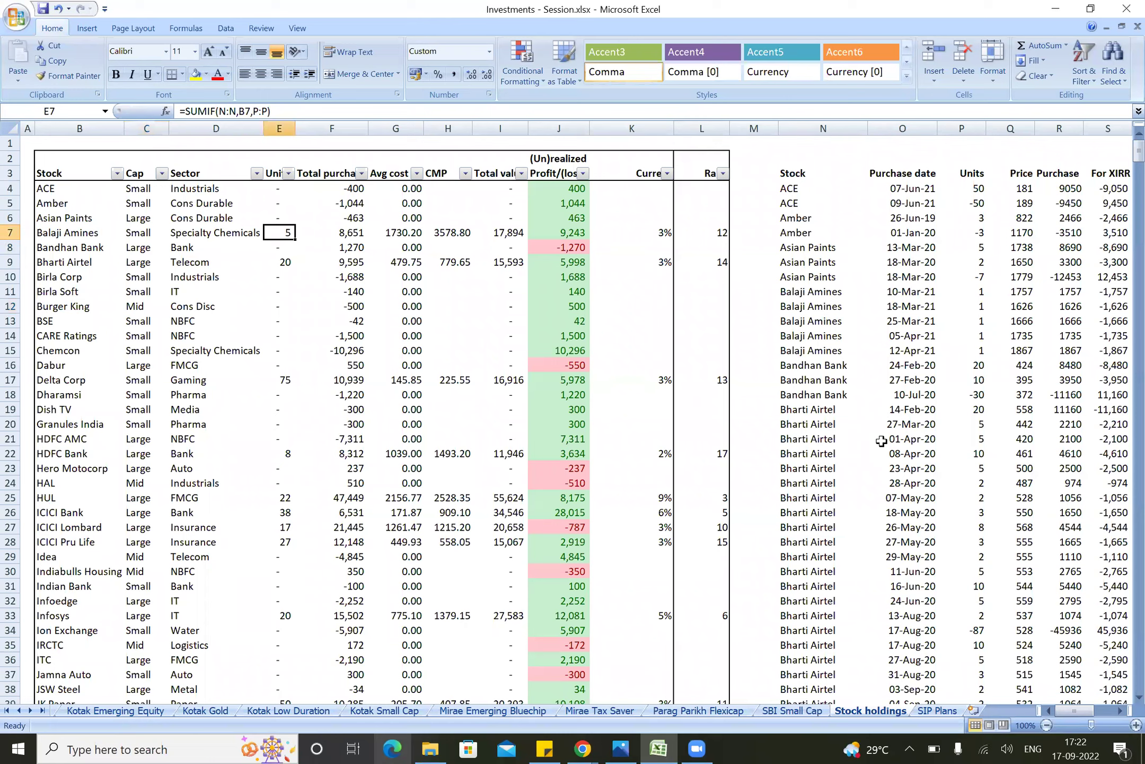
# Step: Trace the Balaji Amines total purchase formula in F7, and select the purchase amounts R11:R15 to check their sum
pyautogui.press('Right')
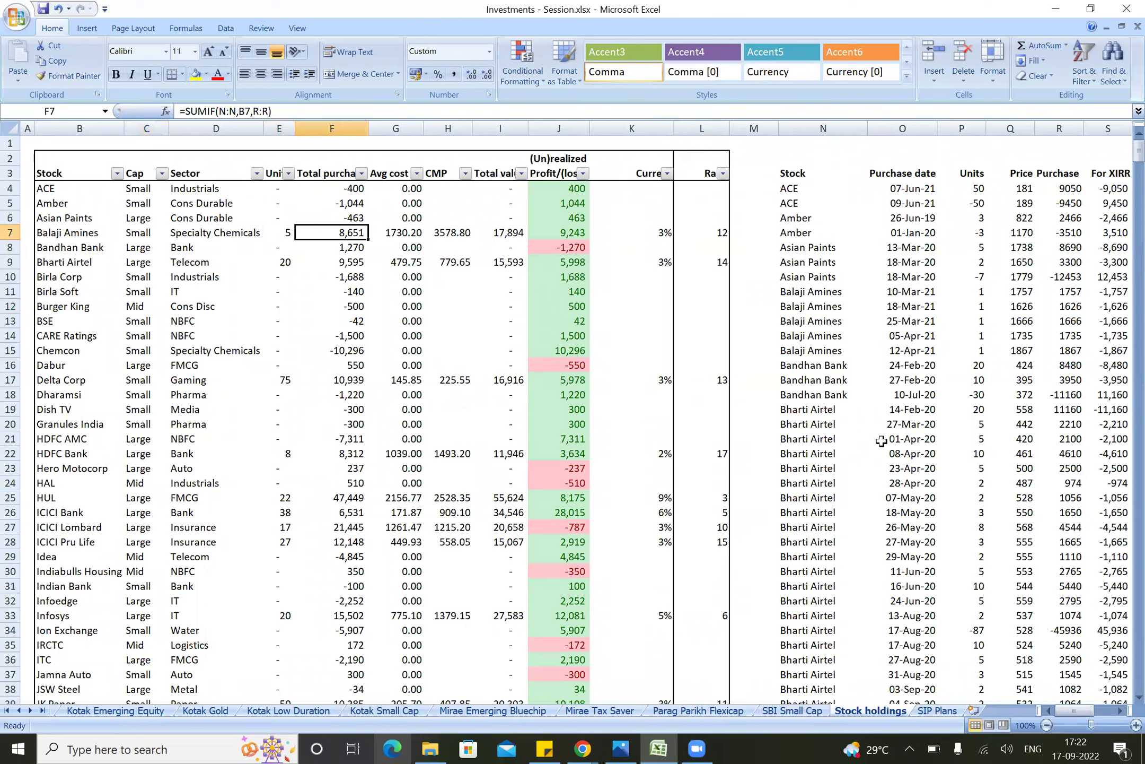
pyautogui.press('F2')
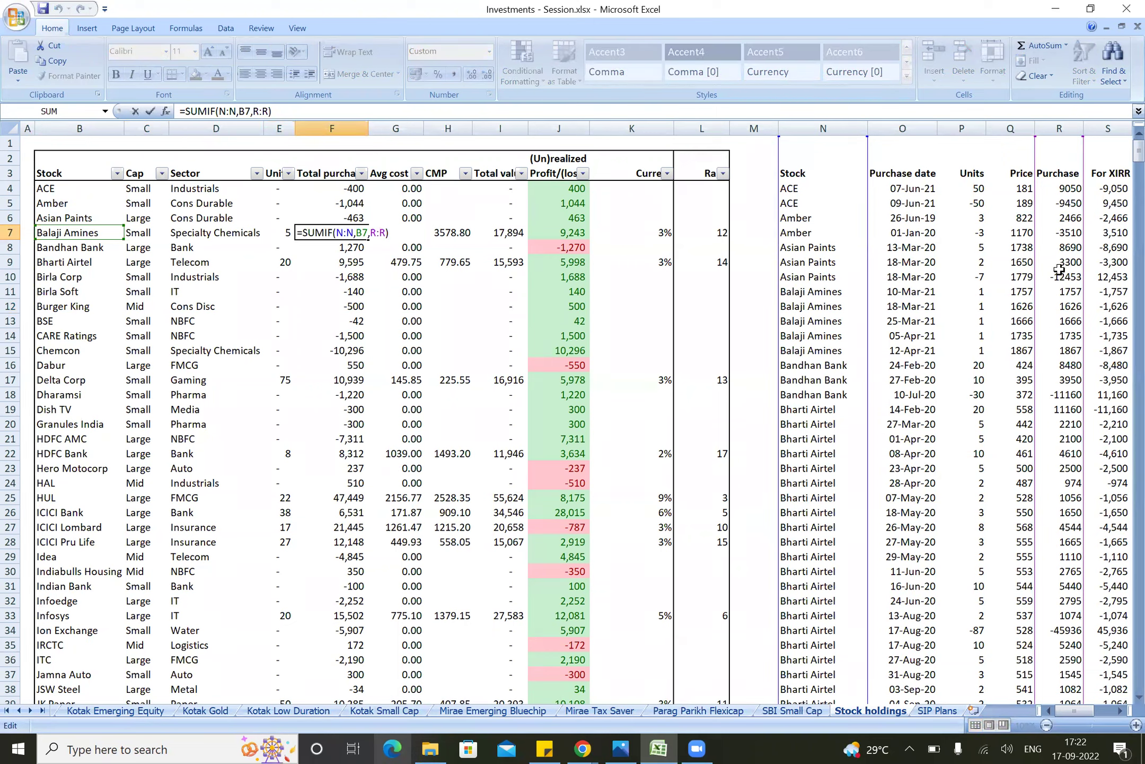
pyautogui.click(1059, 256)
pyautogui.press('Down')
pyautogui.press('Down')
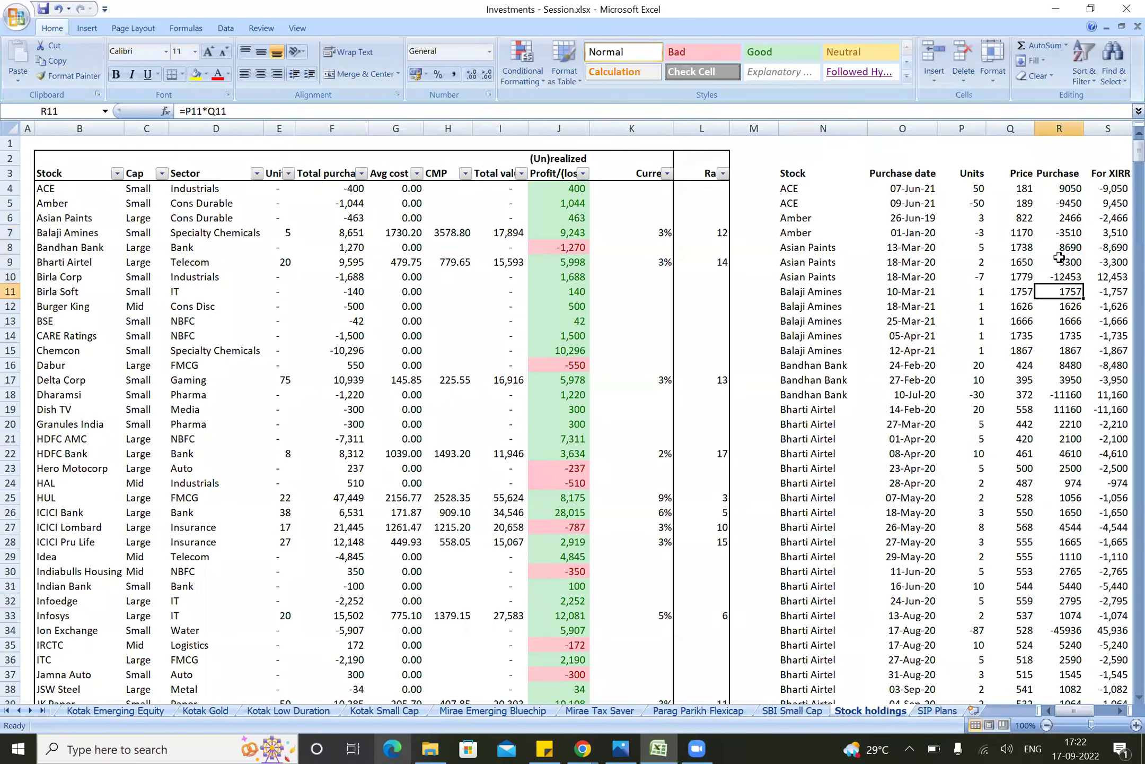
pyautogui.hotkey('shift', 'Down')
pyautogui.hotkey('shift', 'Down')
pyautogui.hotkey('shift', 'Down')
pyautogui.hotkey('shift', 'Down')
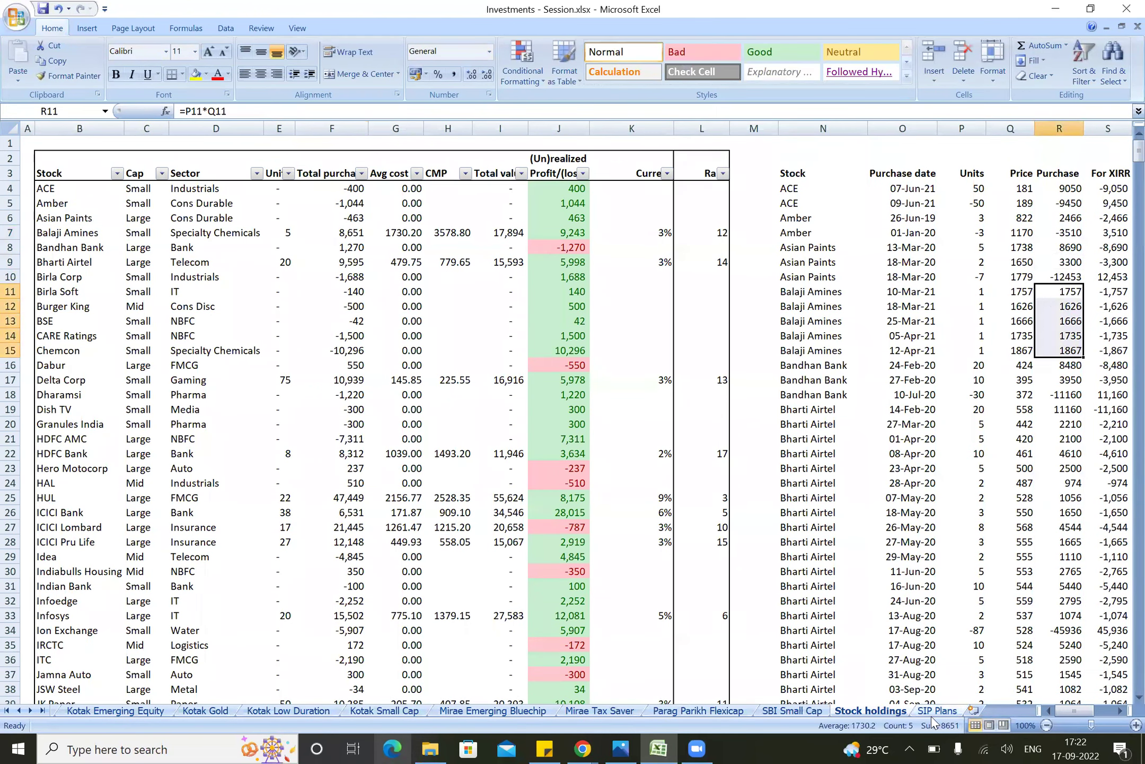
# Step: Go through Balaji Amines' average cost, CMP, total value and profit/loss cells in G7:J7
pyautogui.press('Left')
pyautogui.press('Left')
pyautogui.press('Left')
pyautogui.press('Left')
pyautogui.press('Left')
pyautogui.press('Left')
pyautogui.press('Left')
pyautogui.press('Left')
pyautogui.press('Left')
pyautogui.press('Left')
pyautogui.press('Up')
pyautogui.press('Up')
pyautogui.press('Up')
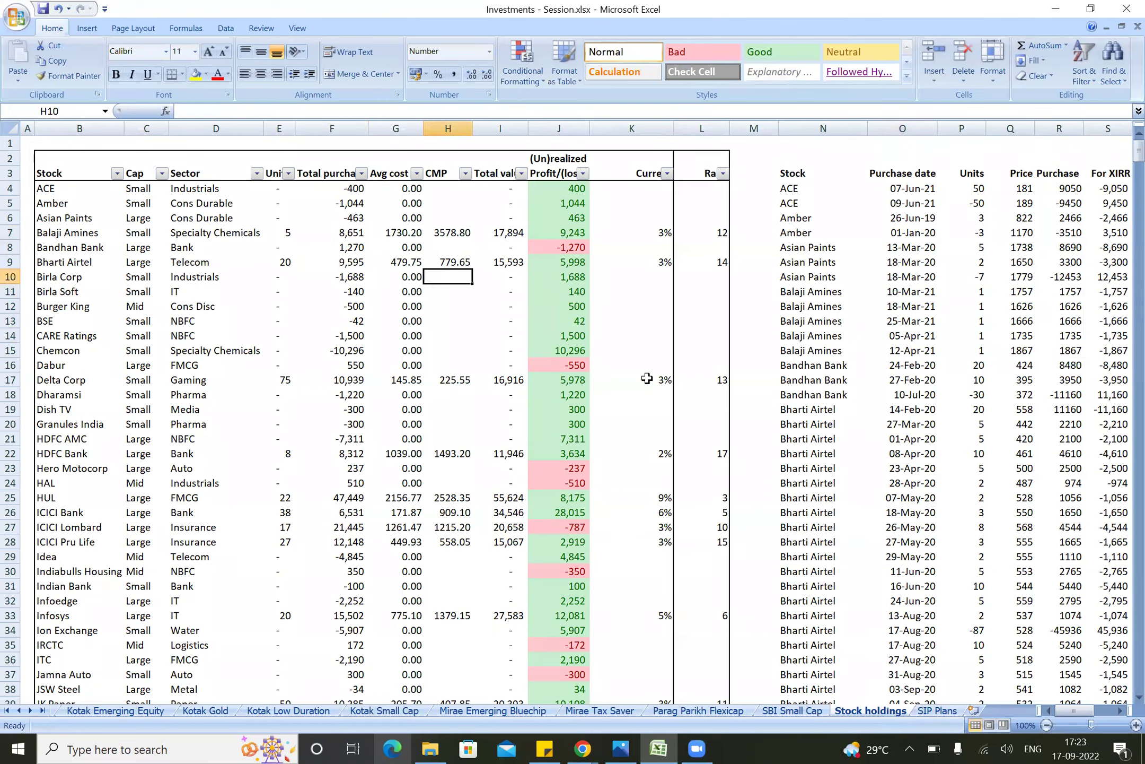
pyautogui.press('Up')
pyautogui.press('Left')
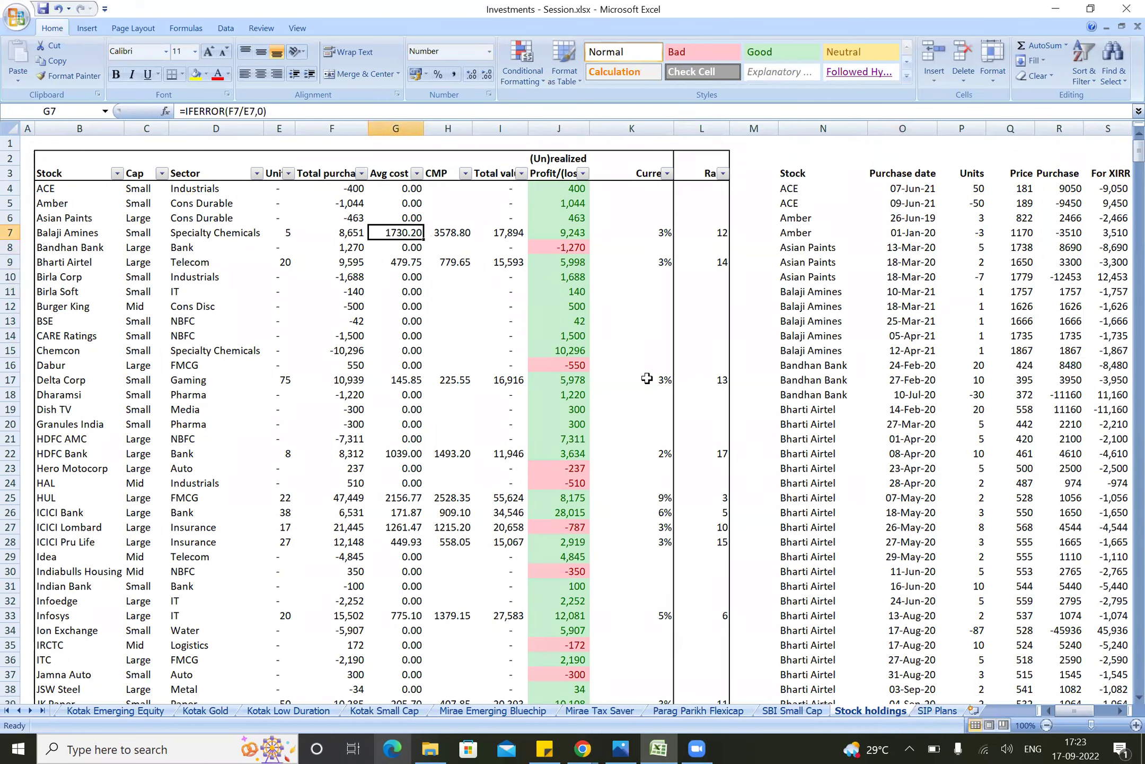
pyautogui.press('Right')
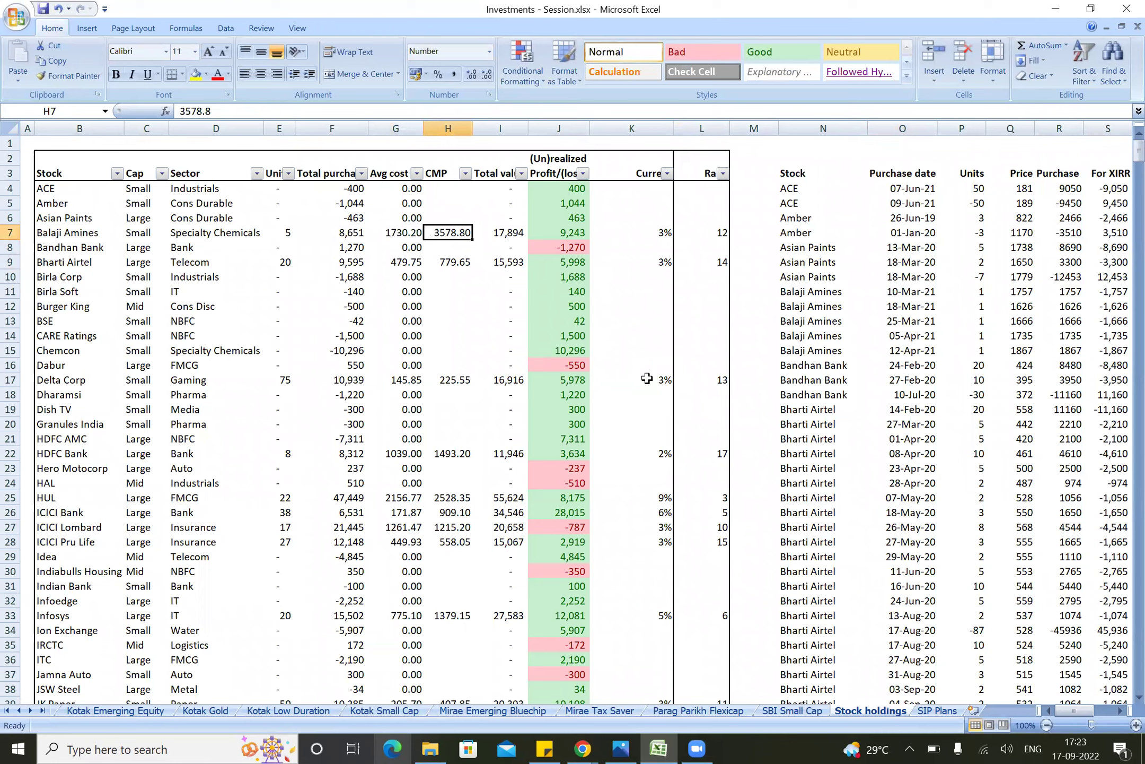
pyautogui.press('Right')
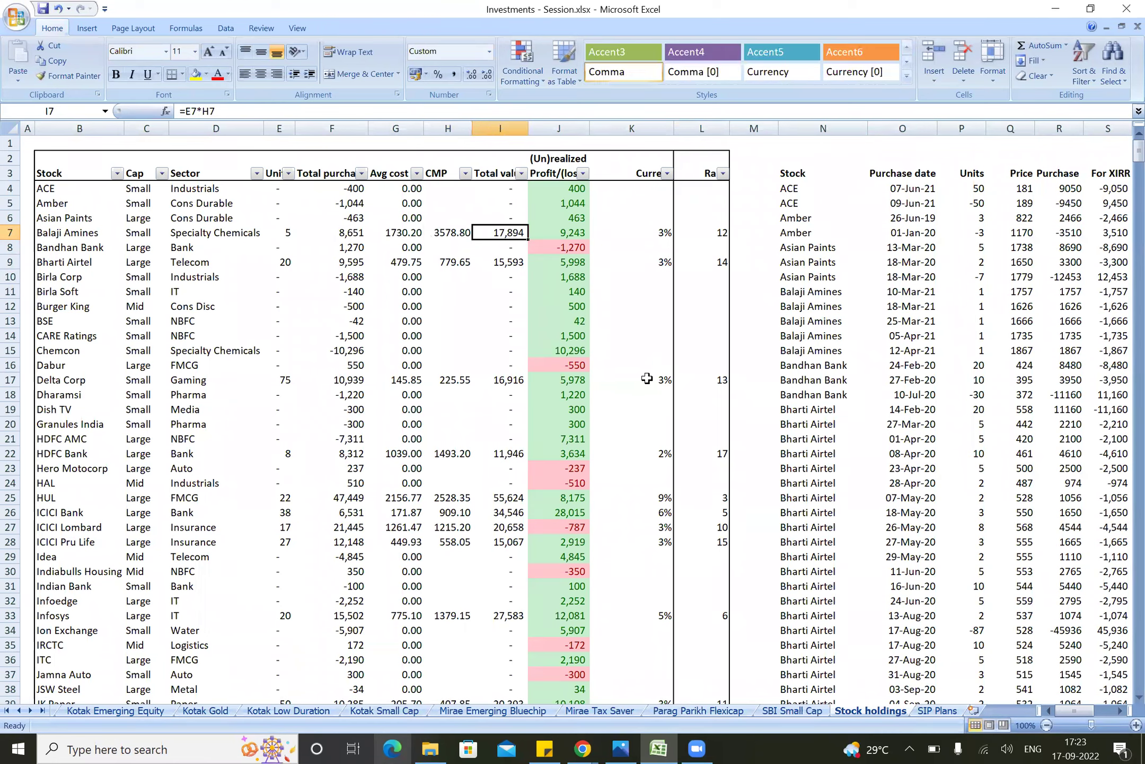
pyautogui.press('Right')
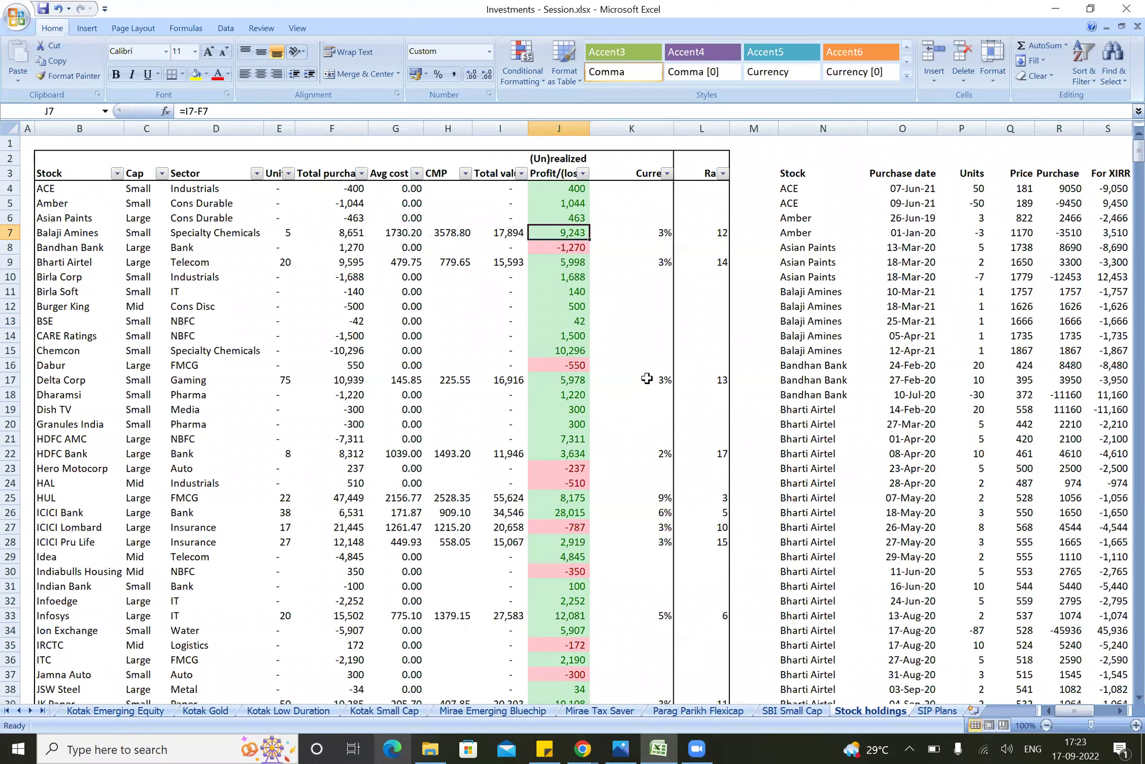
# Step: Review the profit/loss formulas of the following stocks in column J, down to HAL's cell J24
pyautogui.press('Down')
pyautogui.press('Down')
pyautogui.press('Down')
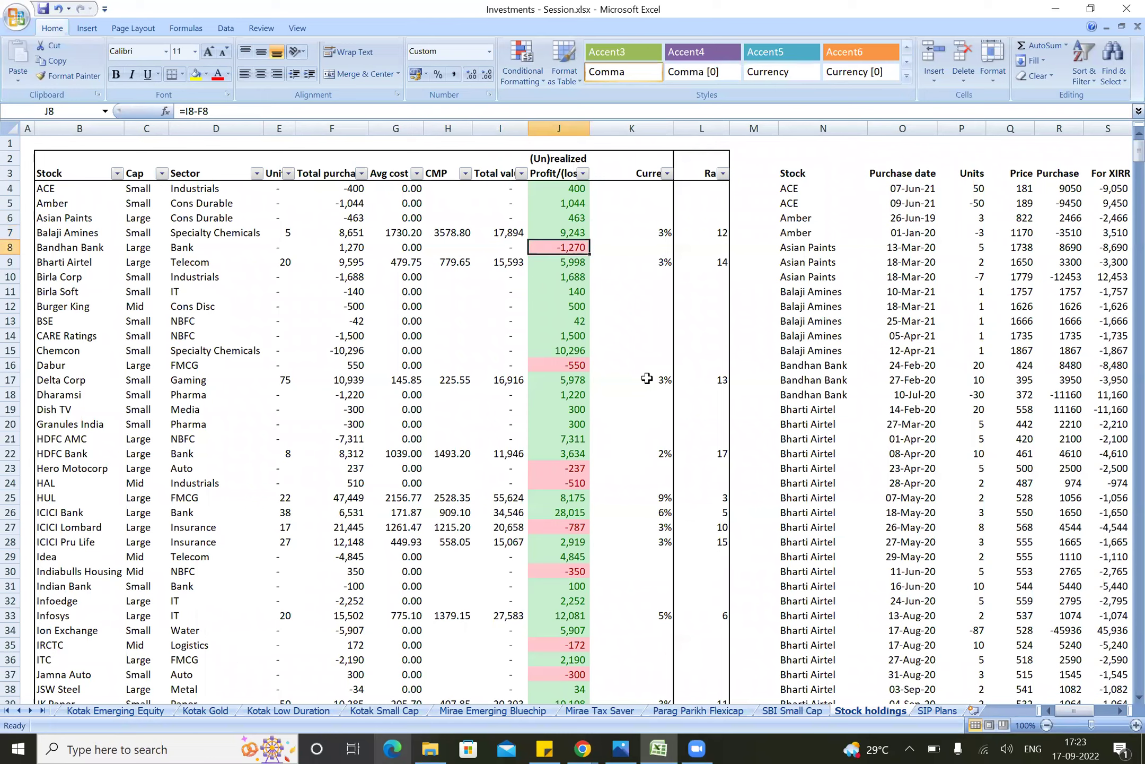
pyautogui.press('Down')
pyautogui.press('Down')
pyautogui.press('Down')
pyautogui.press('Down')
pyautogui.press('Down')
pyautogui.press('Down')
pyautogui.press('Down')
pyautogui.press('Down')
pyautogui.press('Down')
pyautogui.press('Down')
pyautogui.press('Down')
pyautogui.press('Down')
pyautogui.press('Down')
pyautogui.press('Down')
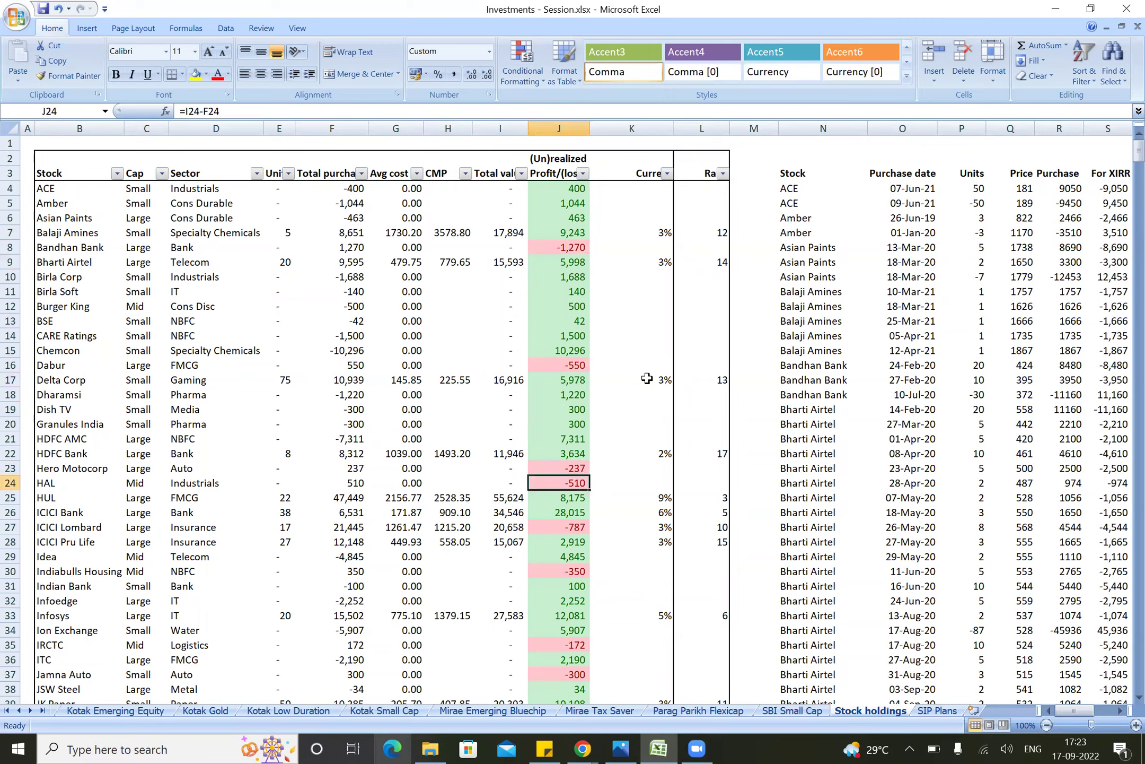
# Step: Jump to the end of the profit/loss column at Zee's row 68 and look back up through its values
pyautogui.hotkey('ctrl', 'Down')
pyautogui.press('Down')
pyautogui.press('Down')
pyautogui.press('Up')
pyautogui.press('Up')
pyautogui.press('Up')
pyautogui.press('Up')
pyautogui.press('Up')
pyautogui.press('Up')
pyautogui.press('Up')
pyautogui.press('Up')
pyautogui.press('Up')
pyautogui.press('Up')
pyautogui.press('Up')
pyautogui.press('Up')
pyautogui.press('Up')
pyautogui.press('Up')
pyautogui.press('Up')
pyautogui.press('Up')
pyautogui.press('Up')
pyautogui.press('Up')
pyautogui.press('Up')
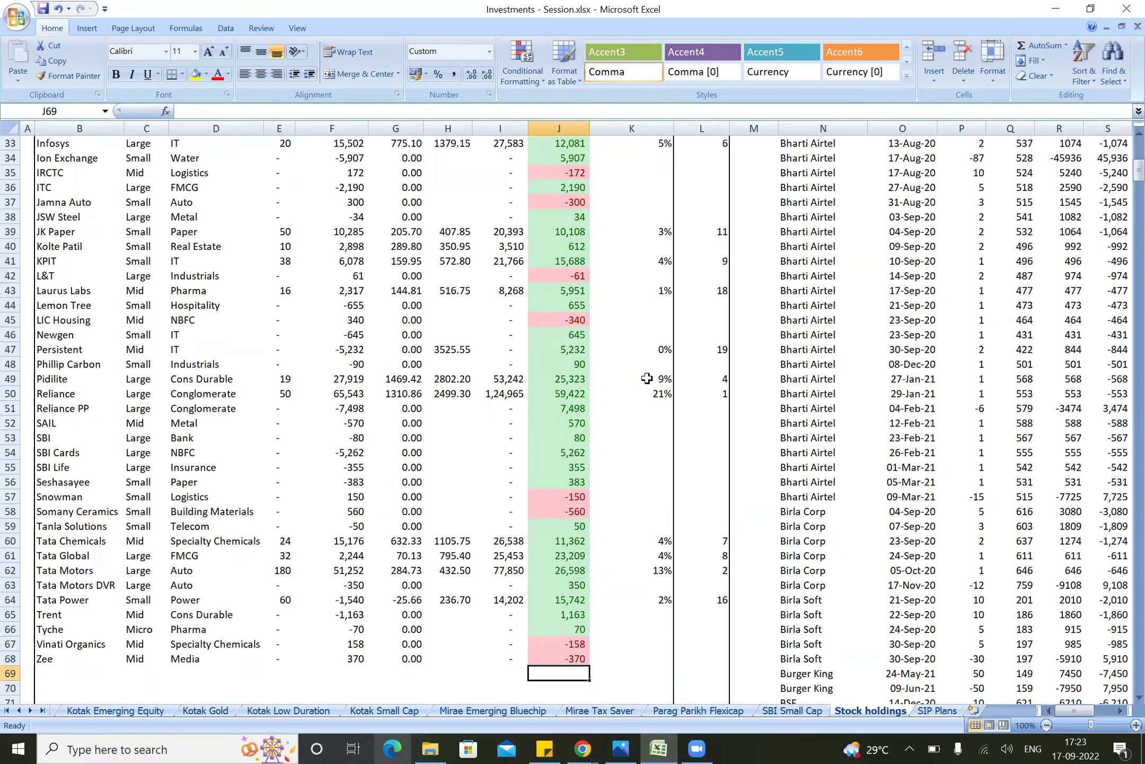
# Step: Look through the profit/loss values in column J from the blank row 69 up to Bandhan Bank's cell J8
pyautogui.press('Up')
pyautogui.press('Up')
pyautogui.press('Up')
pyautogui.press('Up')
pyautogui.press('Up')
pyautogui.press('Up')
pyautogui.press('Up')
pyautogui.press('Up')
pyautogui.press('Up')
pyautogui.press('Up')
pyautogui.press('Up')
pyautogui.press('Up')
pyautogui.press('Up')
pyautogui.press('Up')
pyautogui.press('Up')
pyautogui.press('Up')
pyautogui.press('Up')
pyautogui.press('Up')
pyautogui.press('Up')
pyautogui.press('Up')
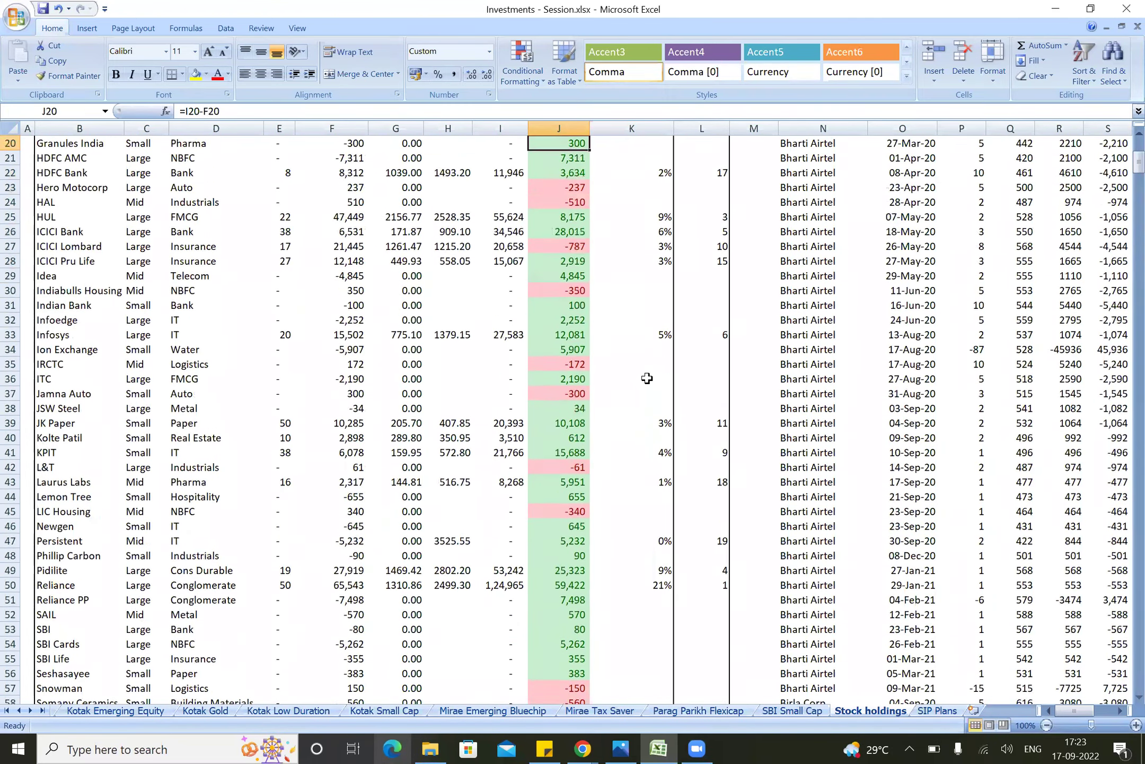
# Step: Review the profit/loss column downward from Bandhan Bank to Persistent's cell J47
pyautogui.press('Down')
pyautogui.press('Down')
pyautogui.press('Down')
pyautogui.press('Down')
pyautogui.press('Down')
pyautogui.press('Down')
pyautogui.press('Down')
pyautogui.press('Down')
pyautogui.press('Down')
pyautogui.press('Down')
pyautogui.press('Down')
pyautogui.press('Down')
pyautogui.press('Down')
pyautogui.press('Down')
pyautogui.press('Down')
pyautogui.press('Down')
pyautogui.press('Down')
pyautogui.press('Down')
pyautogui.press('Down')
pyautogui.press('Down')
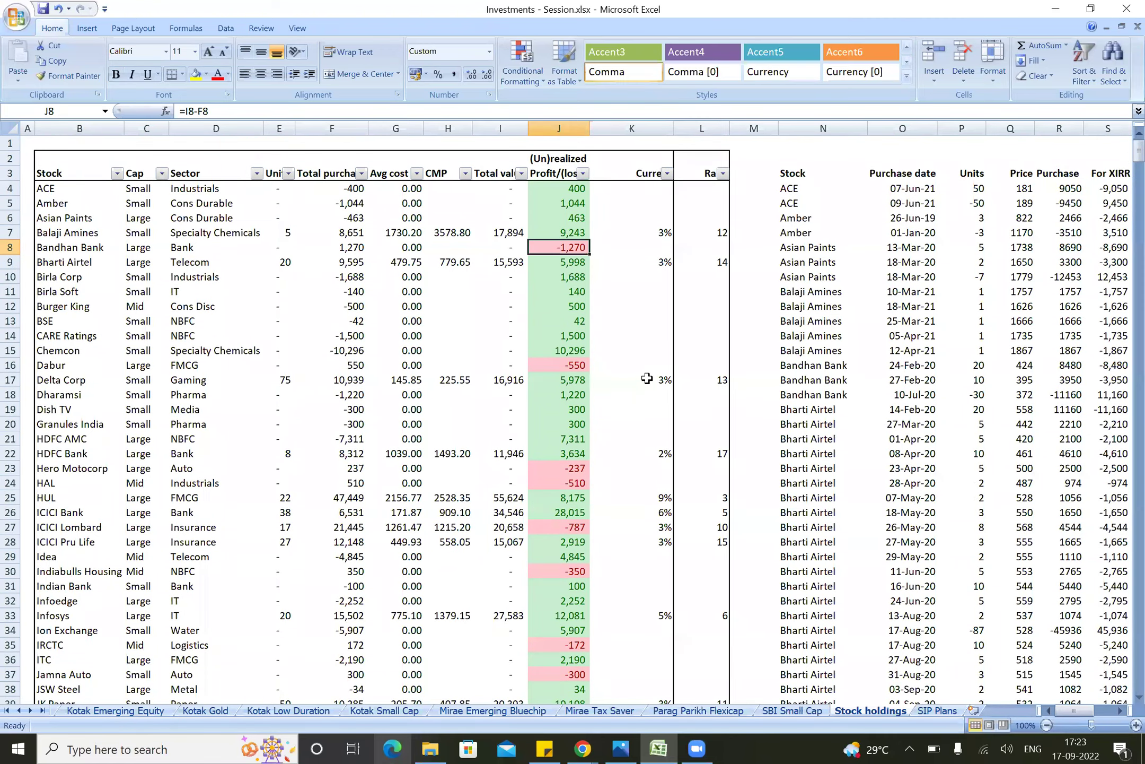
pyautogui.press('Down')
pyautogui.press('Down')
pyautogui.press('Down')
pyautogui.press('Down')
# Step: Go back up the profit/loss column from Persistent to Dabur's cell J16
pyautogui.press('Up')
pyautogui.press('Up')
pyautogui.press('Up')
pyautogui.press('Up')
pyautogui.press('Up')
pyautogui.press('Up')
pyautogui.press('Up')
pyautogui.press('Up')
pyautogui.press('Up')
pyautogui.press('Up')
pyautogui.press('Up')
pyautogui.press('Up')
pyautogui.press('Up')
pyautogui.press('Up')
pyautogui.press('Up')
pyautogui.press('Up')
pyautogui.press('Up')
pyautogui.press('Up')
pyautogui.press('Up')
pyautogui.press('Up')
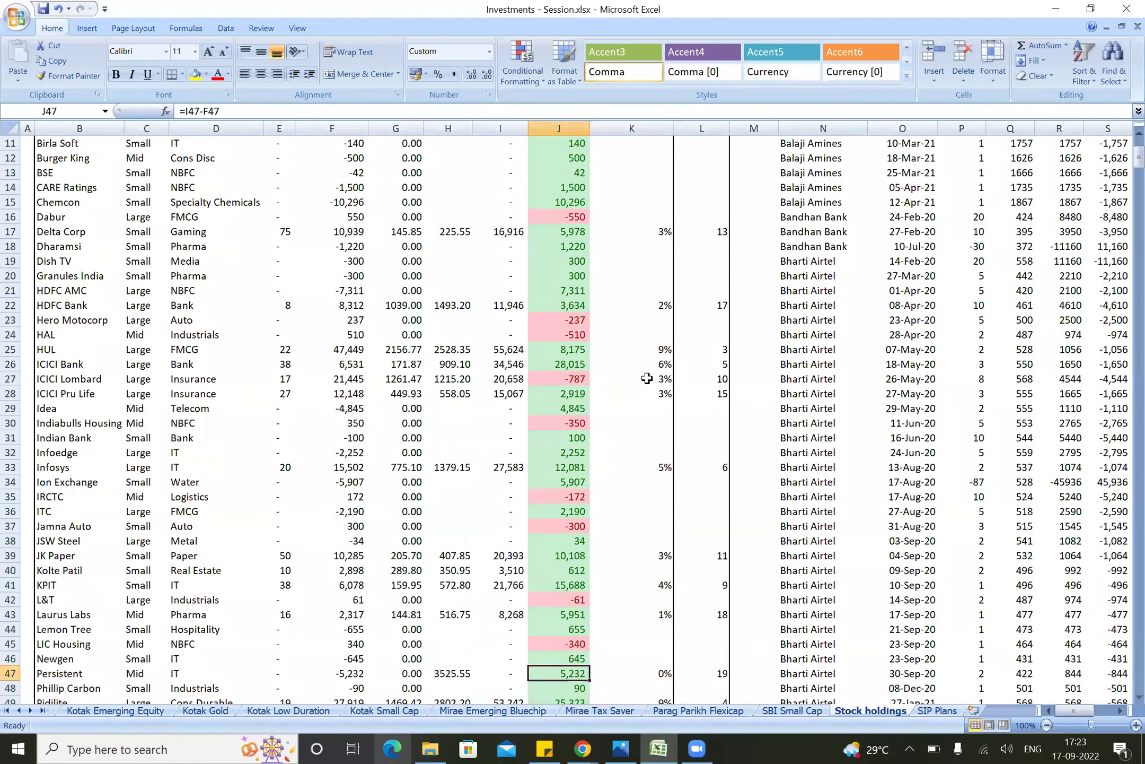
pyautogui.press('Up')
pyautogui.press('Up')
pyautogui.press('Up')
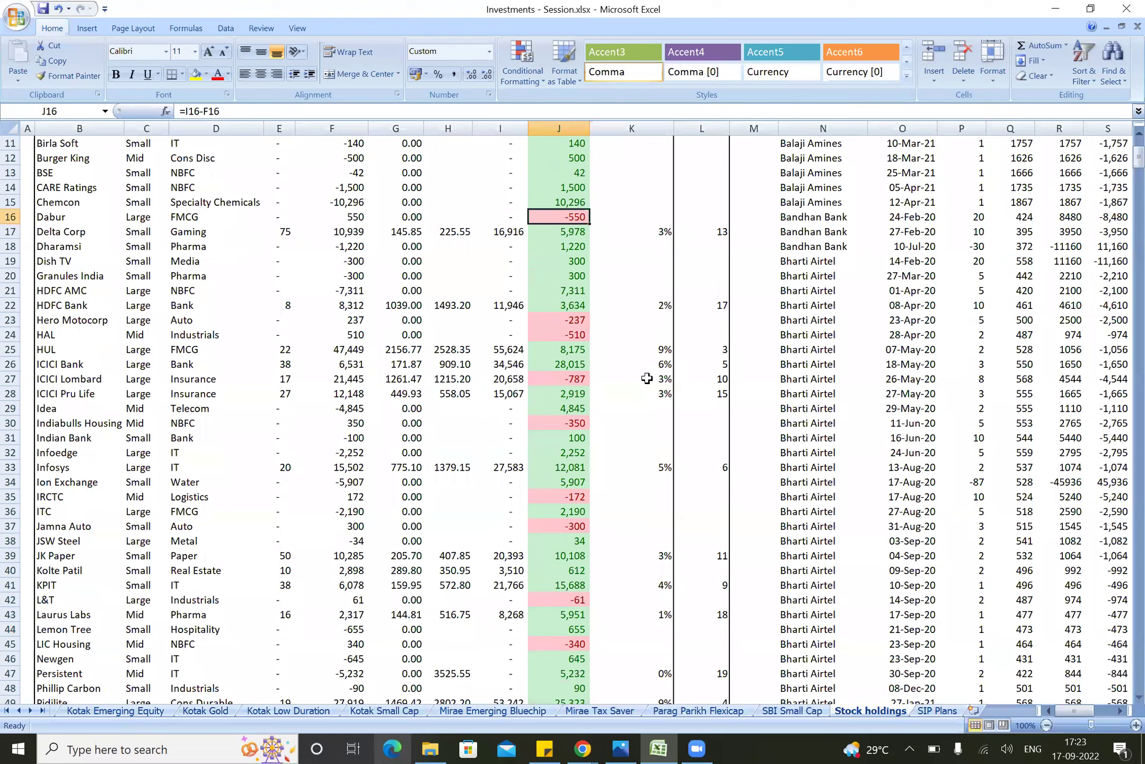
# Step: Examine the profit/loss values from Delta Corp's J17 down to Vinati Organics in row 67
pyautogui.press('Down')
pyautogui.press('Down')
pyautogui.press('Down')
pyautogui.press('Down')
pyautogui.press('Down')
pyautogui.press('Down')
pyautogui.press('Down')
pyautogui.press('Down')
pyautogui.press('Down')
pyautogui.press('Down')
pyautogui.press('Down')
pyautogui.press('Down')
pyautogui.press('Down')
pyautogui.press('Down')
pyautogui.press('Down')
pyautogui.press('Down')
pyautogui.press('Down')
pyautogui.press('Down')
pyautogui.press('Down')
pyautogui.press('Down')
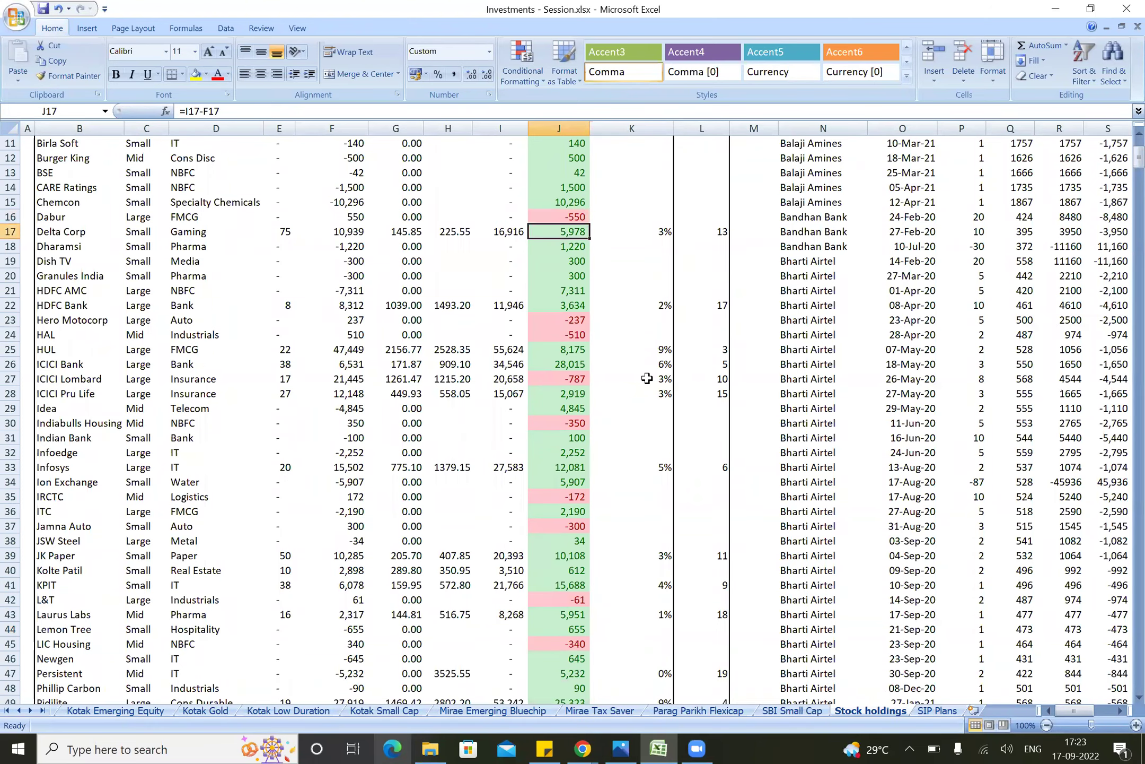
pyautogui.press('Down')
pyautogui.press('Down')
pyautogui.press('Down')
pyautogui.press('Down')
pyautogui.press('Down')
pyautogui.press('Down')
pyautogui.press('Down')
pyautogui.press('Down')
pyautogui.press('Down')
pyautogui.press('Down')
pyautogui.press('Down')
pyautogui.press('Down')
pyautogui.press('Down')
pyautogui.press('Down')
pyautogui.press('Down')
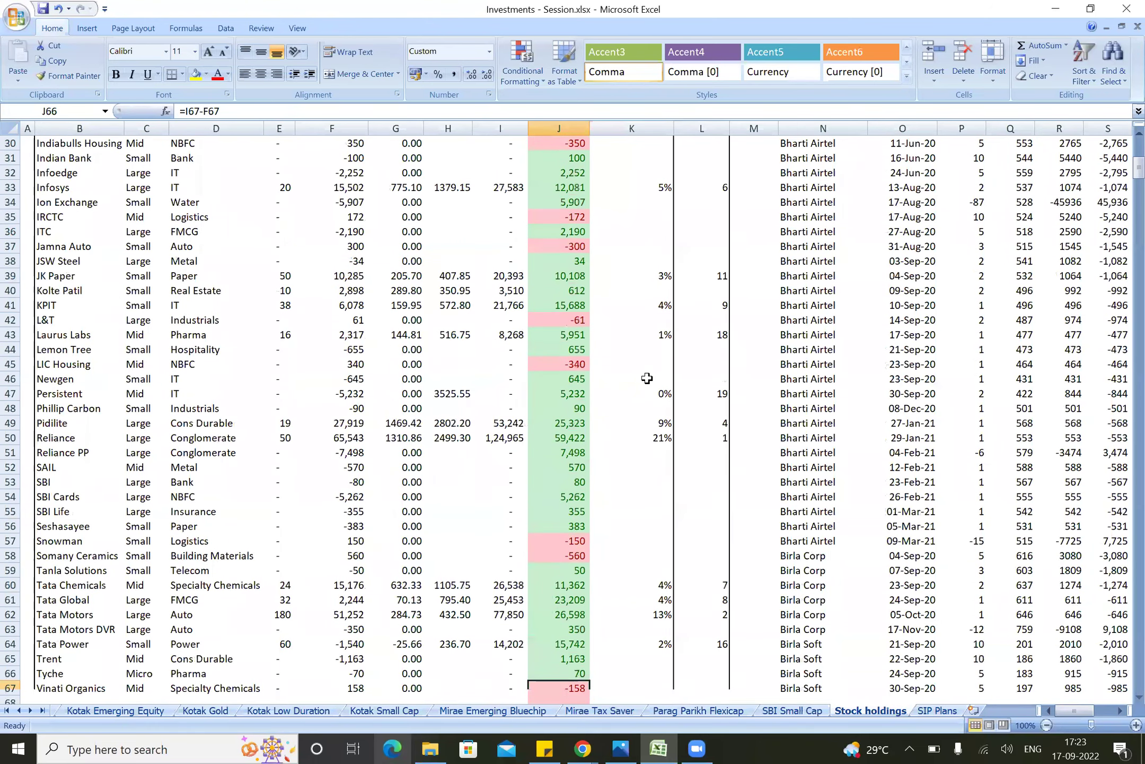
# Step: Return up the profit/loss column from Vinati Organics to Pidilite's row 49
pyautogui.press('Up')
pyautogui.press('Up')
pyautogui.press('Up')
pyautogui.press('Up')
pyautogui.press('Up')
pyautogui.press('Up')
pyautogui.press('Up')
pyautogui.press('Up')
pyautogui.press('Up')
pyautogui.press('Up')
pyautogui.press('Up')
pyautogui.press('Up')
pyautogui.press('Up')
pyautogui.press('Up')
pyautogui.press('Up')
pyautogui.press('Up')
pyautogui.press('Up')
pyautogui.press('Up')
pyautogui.press('Up')
pyautogui.press('Up')
pyautogui.press('Down')
# Step: Go from Pidilite's total value in I49 across to the Units column and inspect Newgen's units formula in E46
pyautogui.press('Left')
pyautogui.press('Left')
pyautogui.press('Left')
pyautogui.press('Left')
pyautogui.press('Left')
pyautogui.press('Left')
pyautogui.press('Left')
pyautogui.press('Left')
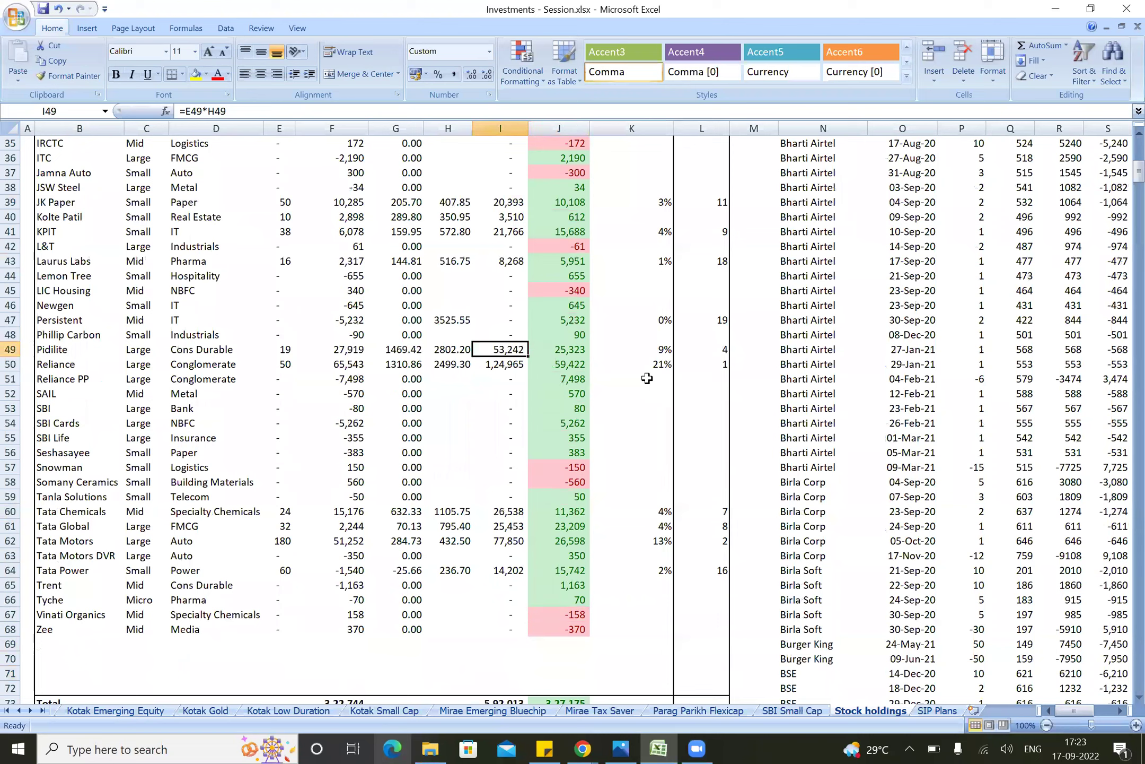
pyautogui.press('Up')
pyautogui.press('Up')
pyautogui.press('Up')
# Step: Go across Newgen's row 46 from its units cell to the transaction list's stock name in N46
pyautogui.press('Right')
pyautogui.press('Right')
pyautogui.press('Right')
pyautogui.press('Right')
pyautogui.press('Right')
pyautogui.press('Right')
pyautogui.press('Right')
pyautogui.press('Right')
pyautogui.press('Right')
pyautogui.press('Right')
pyautogui.press('Right')
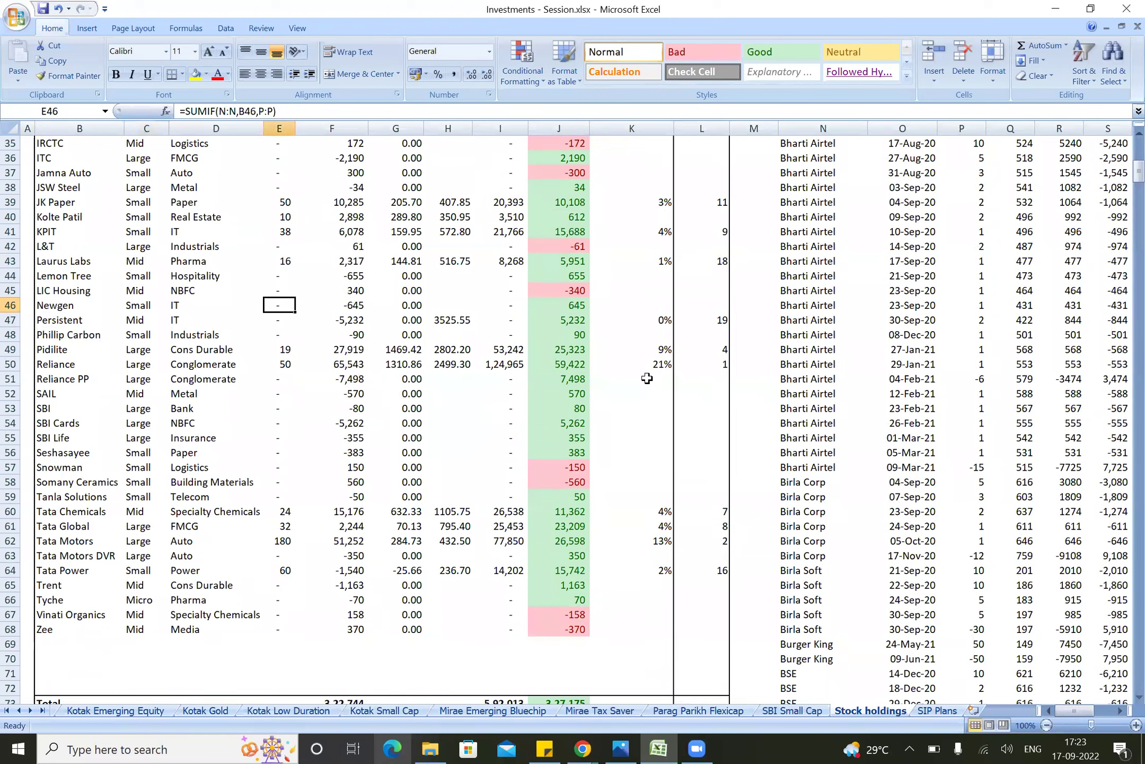
pyautogui.press('Right')
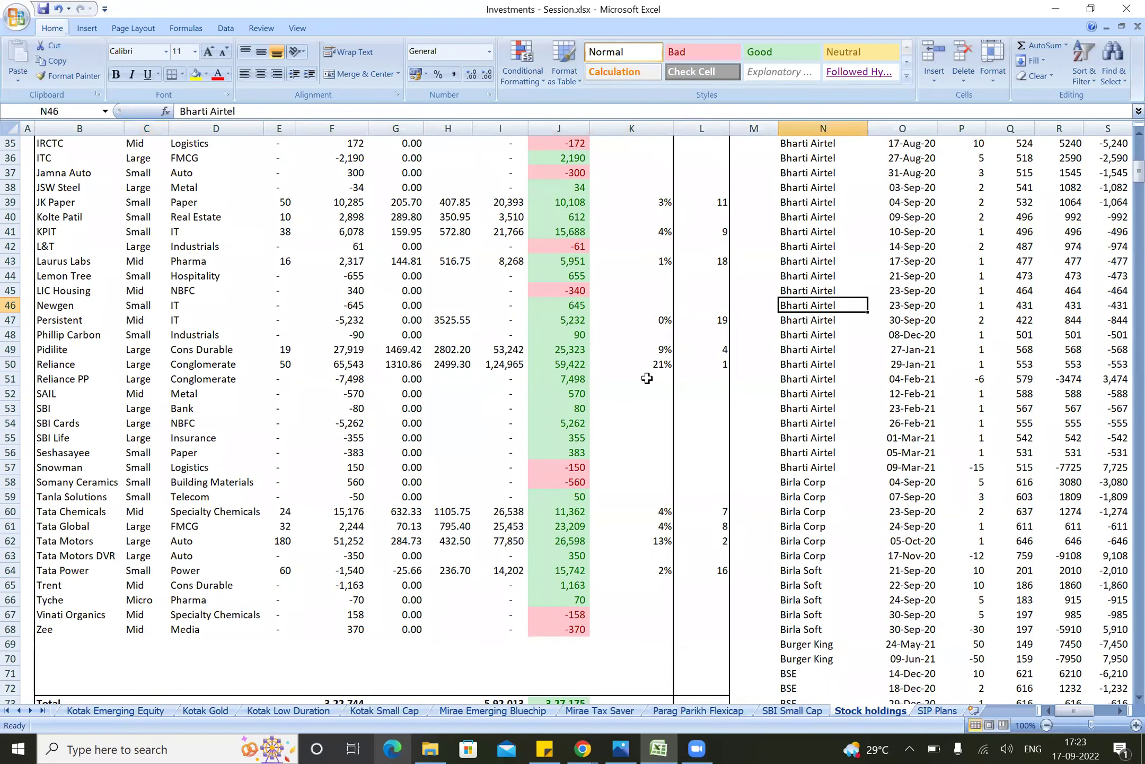
# Step: Examine the transaction list's stock names from Bharti Airtel in N46 down to Chemcon in N85
pyautogui.press('Down')
pyautogui.press('Down')
pyautogui.press('Down')
pyautogui.press('Down')
pyautogui.press('Down')
pyautogui.press('Down')
pyautogui.press('Down')
pyautogui.press('Down')
pyautogui.press('Down')
pyautogui.press('Down')
pyautogui.press('Down')
pyautogui.press('Down')
pyautogui.press('Down')
pyautogui.press('Down')
pyautogui.press('Down')
pyautogui.press('Down')
pyautogui.press('Down')
pyautogui.press('Down')
pyautogui.press('Down')
pyautogui.press('Down')
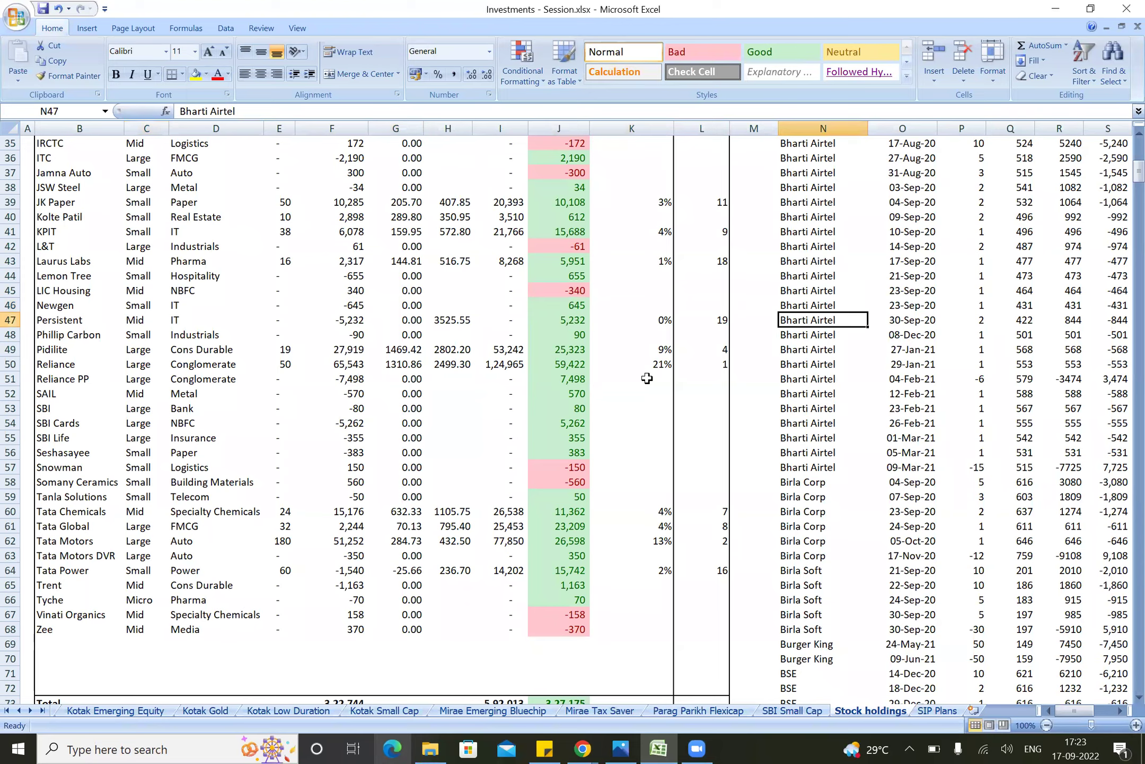
pyautogui.press('Down')
pyautogui.press('Down')
pyautogui.press('Down')
pyautogui.press('Down')
pyautogui.press('Down')
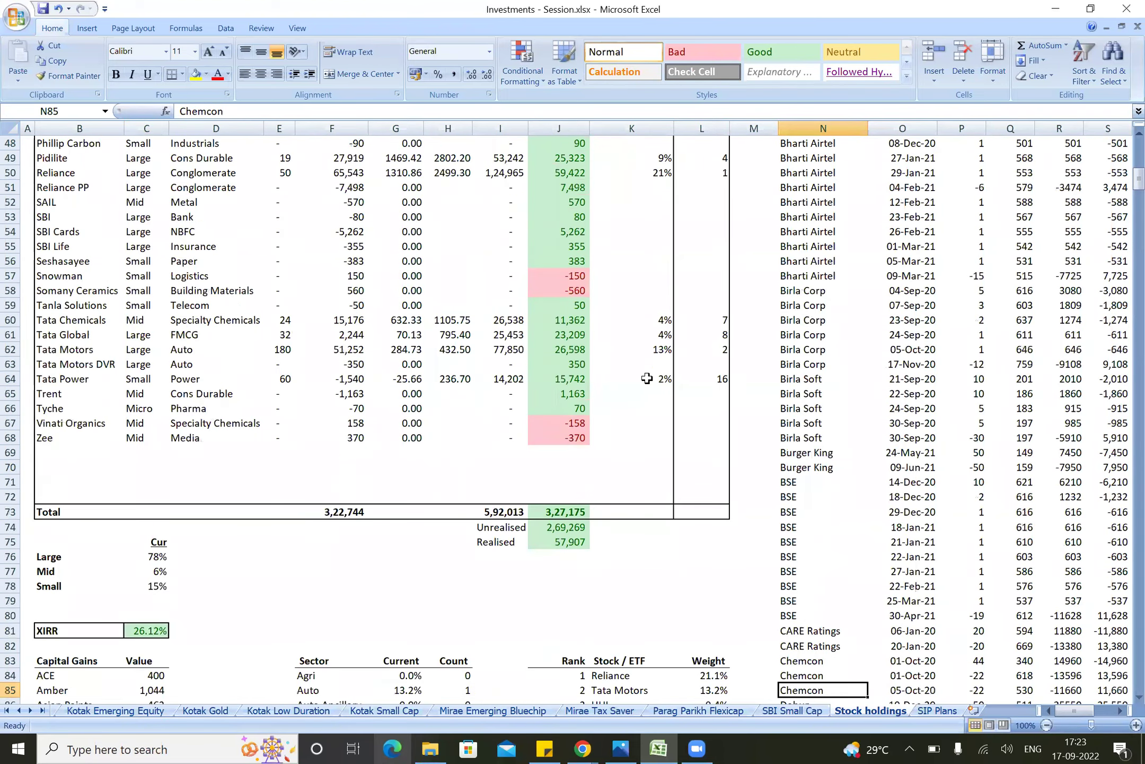
# Step: Read on down the transaction list from Chemcon through the Delta Corp entries to HDFC AMC in N128
pyautogui.press('Down')
pyautogui.press('Down')
pyautogui.press('Down')
pyautogui.press('Down')
pyautogui.press('Down')
pyautogui.press('Down')
pyautogui.press('Down')
pyautogui.press('Down')
pyautogui.press('Down')
pyautogui.press('Down')
pyautogui.press('Down')
pyautogui.press('Down')
pyautogui.press('Down')
pyautogui.press('Down')
pyautogui.press('Down')
pyautogui.press('Down')
pyautogui.press('Down')
pyautogui.press('Down')
pyautogui.press('Down')
pyautogui.press('Down')
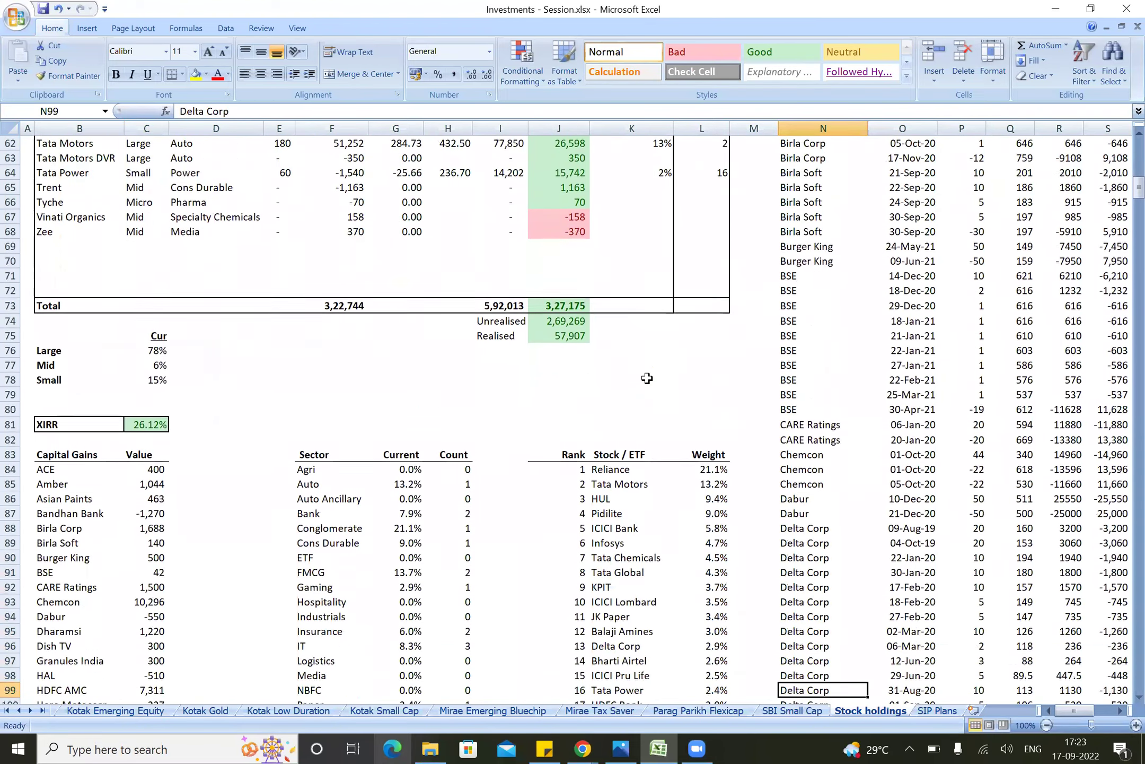
pyautogui.press('Down')
pyautogui.press('Down')
pyautogui.press('Down')
pyautogui.press('Down')
pyautogui.press('Down')
pyautogui.press('Down')
pyautogui.press('Down')
pyautogui.press('Down')
pyautogui.press('Down')
pyautogui.press('Down')
pyautogui.press('Down')
pyautogui.press('Down')
pyautogui.press('Down')
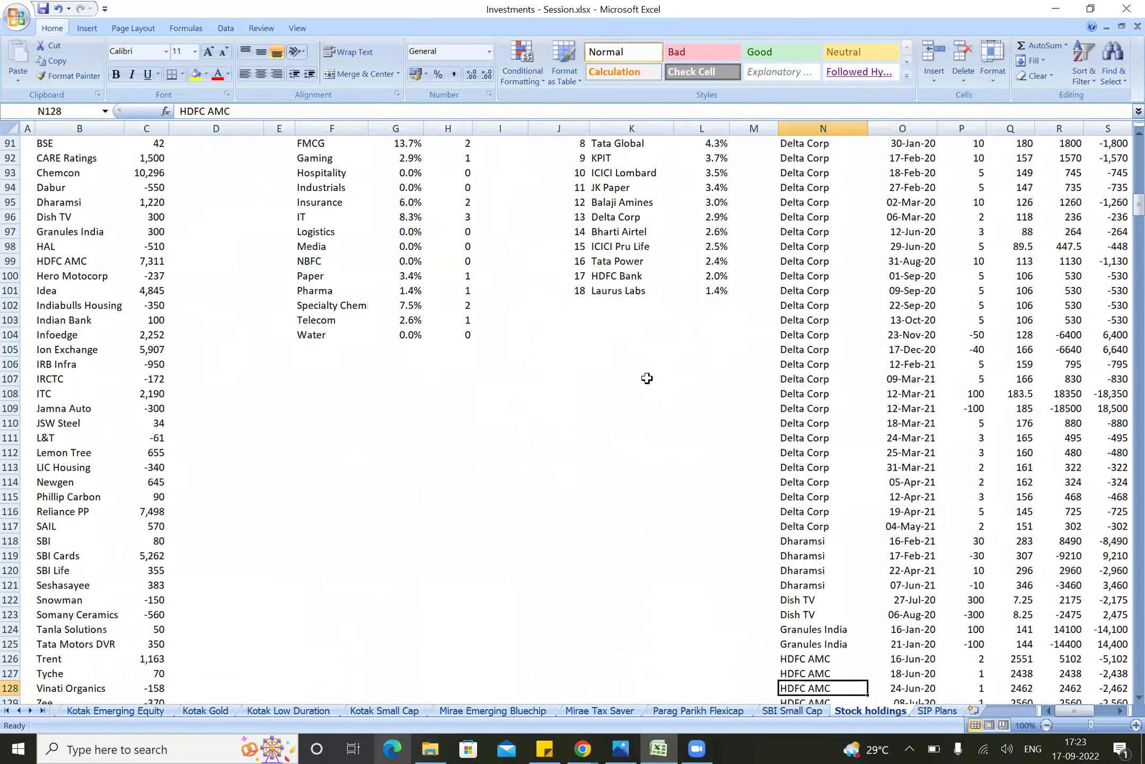
# Step: Return from the HDFC AMC transactions to the start of the holdings table at A4
pyautogui.hotkey('ctrl', 'Up')
pyautogui.press('Up')
pyautogui.press('Left')
pyautogui.press('Left')
pyautogui.press('Left')
pyautogui.press('Left')
pyautogui.press('Left')
pyautogui.press('Left')
pyautogui.press('Left')
pyautogui.press('Home')
pyautogui.press('Down')
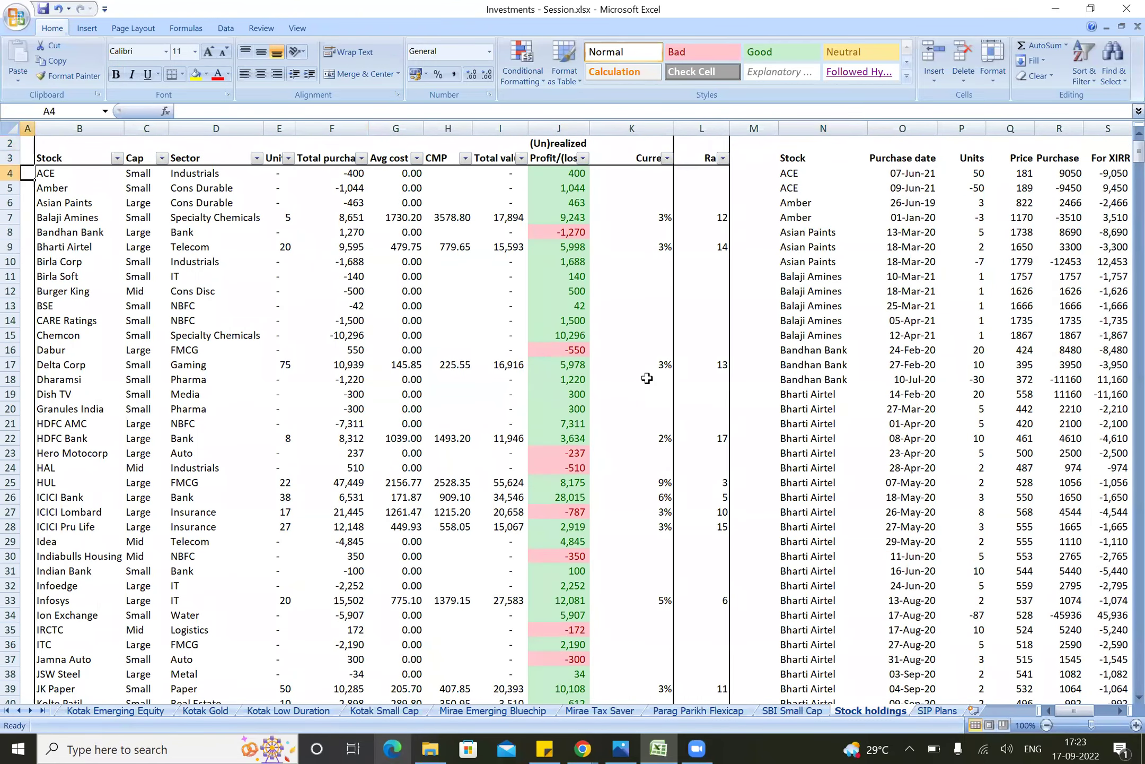
# Step: Look through the holdings table's Stock column from ACE in row 4 down to SBI in B53
pyautogui.press('Right')
pyautogui.press('Down')
pyautogui.press('Down')
pyautogui.press('Down')
pyautogui.press('Down')
pyautogui.press('Down')
pyautogui.press('Down')
pyautogui.press('Down')
pyautogui.press('Down')
pyautogui.press('Down')
pyautogui.press('Down')
pyautogui.press('Down')
pyautogui.press('Down')
pyautogui.press('Down')
pyautogui.press('pagedown')
pyautogui.press('Up')
pyautogui.press('Up')
pyautogui.press('Up')
pyautogui.press('Up')
pyautogui.press('Up')
pyautogui.press('Up')
pyautogui.press('Up')
pyautogui.press('Up')
pyautogui.press('Up')
pyautogui.press('Up')
pyautogui.press('Up')
pyautogui.press('Up')
pyautogui.press('Up')
pyautogui.press('Up')
pyautogui.press('Up')
pyautogui.press('Up')
pyautogui.press('Up')
pyautogui.press('Up')
pyautogui.press('Up')
pyautogui.press('Up')
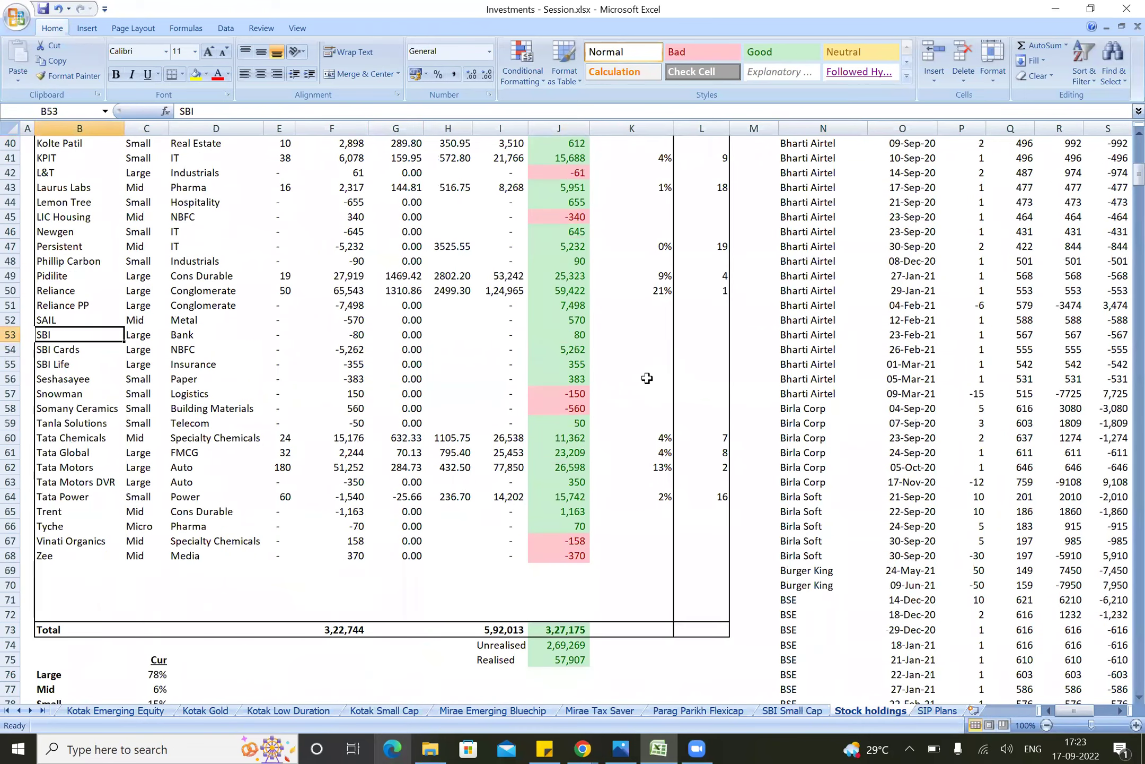
# Step: Go from SBI to Reliance's name in B50 of the Stock column
pyautogui.press('Down')
pyautogui.press('Down')
pyautogui.press('Down')
pyautogui.press('Down')
pyautogui.press('Down')
pyautogui.press('Down')
pyautogui.press('Down')
pyautogui.press('Down')
pyautogui.press('Down')
pyautogui.press('Down')
pyautogui.press('Down')
pyautogui.press('Down')
pyautogui.press('Down')
pyautogui.press('Down')
pyautogui.press('Down')
pyautogui.press('Down')
pyautogui.press('Down')
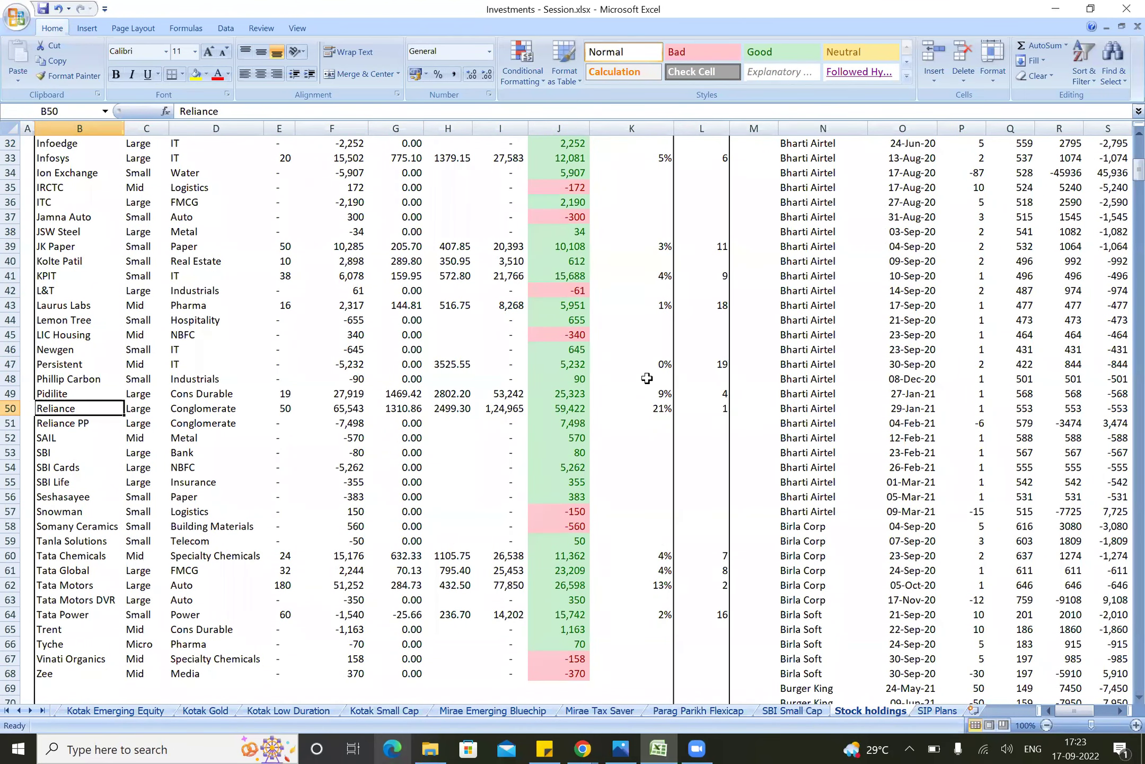
# Step: Go across Reliance's row from its name and inspect the portfolio weight formula in K50
pyautogui.press('Right')
pyautogui.press('Right')
pyautogui.press('Right')
pyautogui.press('Right')
pyautogui.press('Right')
pyautogui.press('Right')
pyautogui.press('Right')
pyautogui.press('Right')
pyautogui.press('Right')
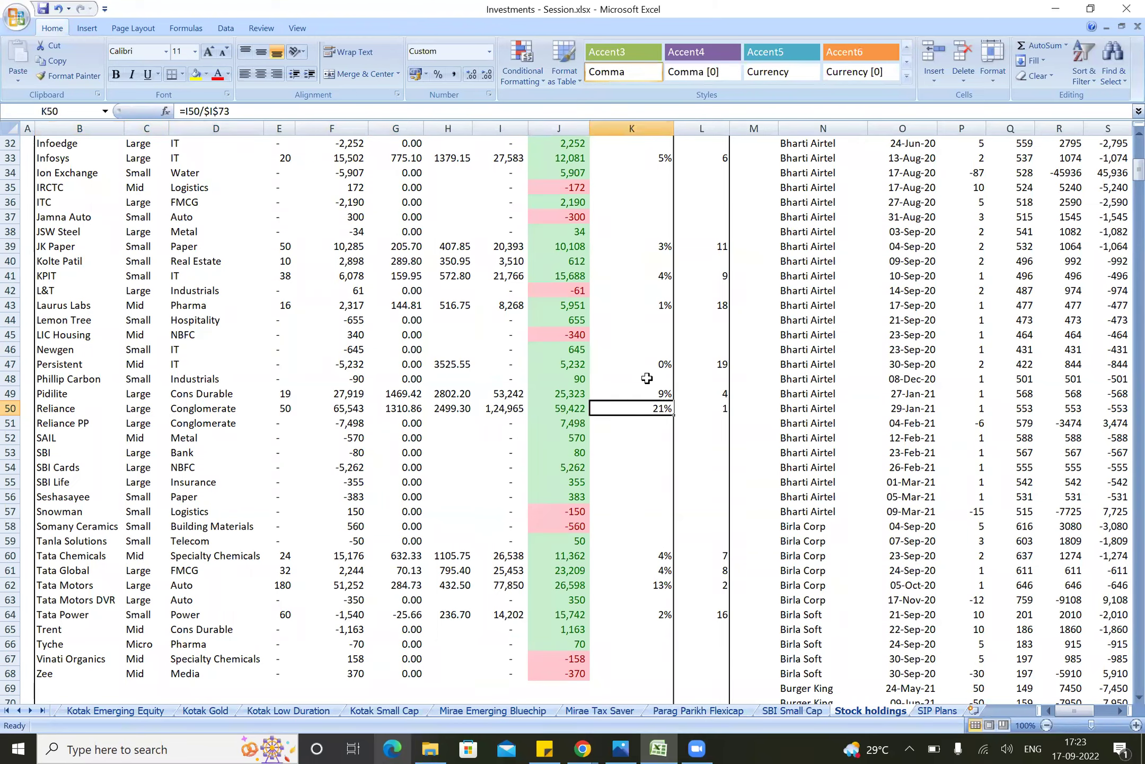
# Step: Move to the transaction list's stock name column and find the Pidilite entries, stopping at N490
pyautogui.press('Right')
pyautogui.press('Right')
pyautogui.press('Right')
pyautogui.press('pagedown')
pyautogui.hotkey('ctrl', 'Down')
pyautogui.press('pageup')
pyautogui.press('pageup')
pyautogui.press('pageup')
pyautogui.press('pageup')
pyautogui.press('pageup')
pyautogui.press('pageup')
pyautogui.press('pageup')
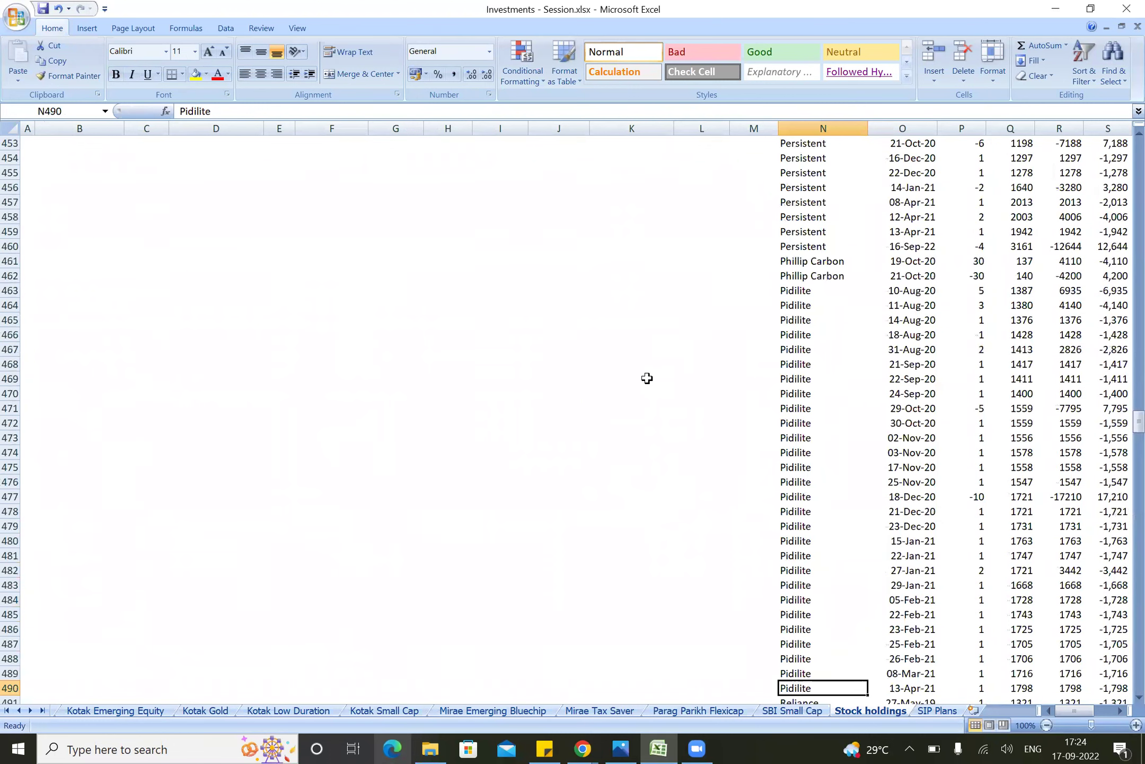
# Step: Go down the transaction list's stock name column from the last Pidilite entry through the Reliance entries to N514
pyautogui.press('Down')
pyautogui.press('Down')
pyautogui.press('Down')
pyautogui.press('Down')
pyautogui.press('Down')
pyautogui.press('Down')
pyautogui.press('Down')
pyautogui.press('Down')
pyautogui.press('Down')
pyautogui.press('Down')
pyautogui.press('Down')
pyautogui.press('Down')
pyautogui.press('Down')
pyautogui.press('Down')
pyautogui.press('Down')
pyautogui.press('Down')
pyautogui.press('Down')
pyautogui.press('Down')
pyautogui.press('Down')
pyautogui.press('Down')
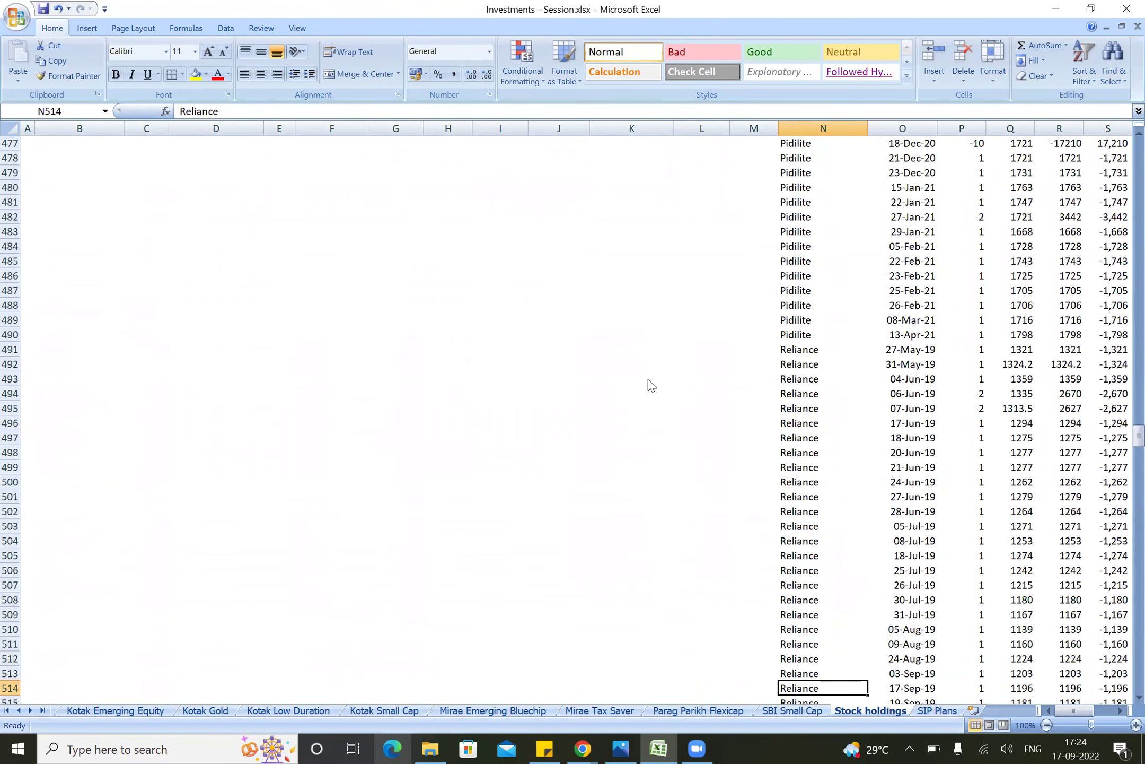
# Step: Return to the first Reliance entry in the stock name column, N491
pyautogui.press('Up')
pyautogui.press('Up')
pyautogui.press('Up')
pyautogui.press('Up')
pyautogui.press('Up')
pyautogui.press('Up')
pyautogui.press('Up')
pyautogui.press('Up')
pyautogui.press('Up')
pyautogui.press('Up')
pyautogui.press('Up')
pyautogui.press('Up')
pyautogui.press('Up')
pyautogui.press('Up')
pyautogui.press('Up')
pyautogui.press('Up')
pyautogui.press('Up')
pyautogui.press('Up')
pyautogui.press('Up')
pyautogui.press('Up')
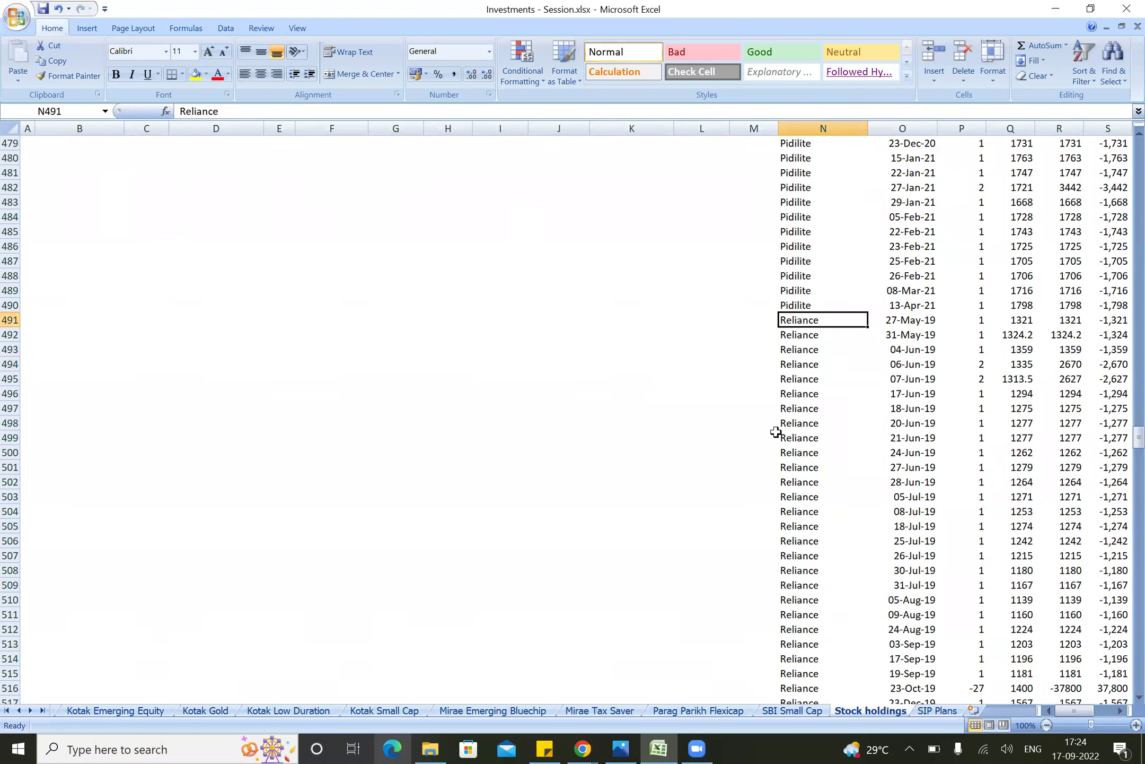
# Step: Look across the first Reliance transaction in row 491 through its calculated columns and return to its date in O491
pyautogui.press('Right')
pyautogui.press('Left')
pyautogui.press('Right')
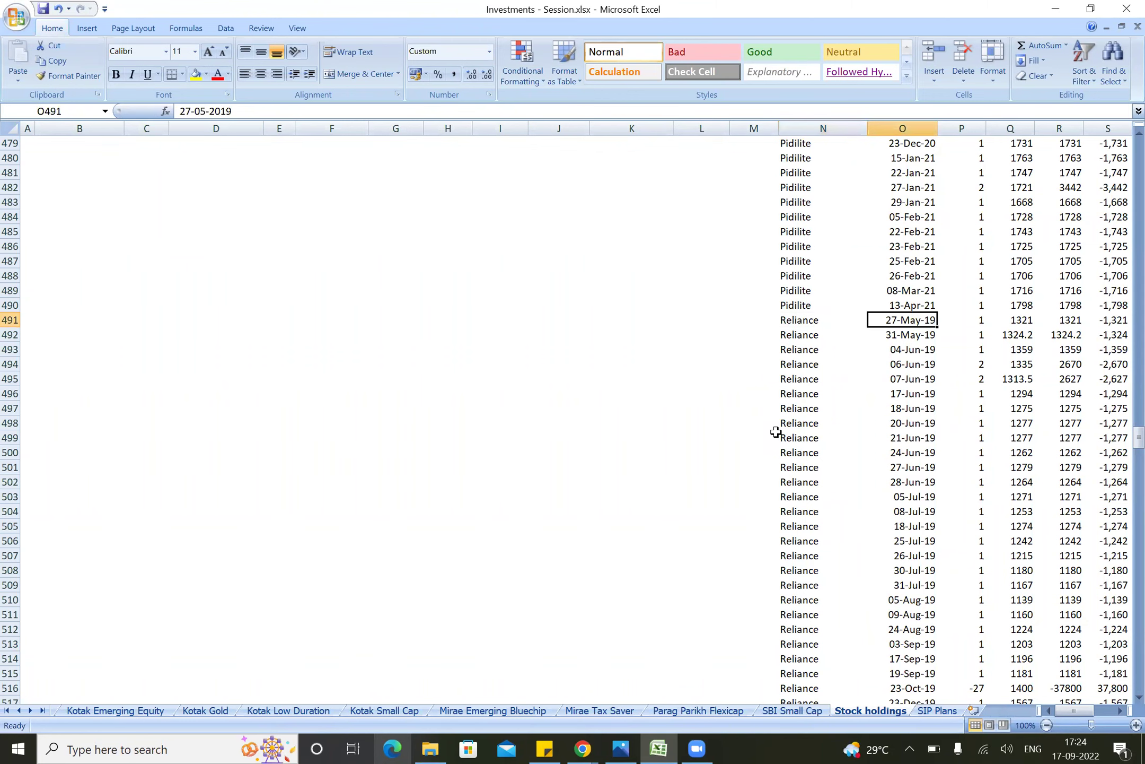
pyautogui.press('Right')
pyautogui.press('Right')
pyautogui.press('Right')
pyautogui.press('Right')
pyautogui.press('Right')
pyautogui.press('Right')
pyautogui.press('Right')
pyautogui.press('Left')
pyautogui.press('Left')
pyautogui.press('Left')
pyautogui.press('Left')
pyautogui.press('Left')
pyautogui.press('Left')
pyautogui.press('Left')
pyautogui.press('Left')
pyautogui.press('Right')
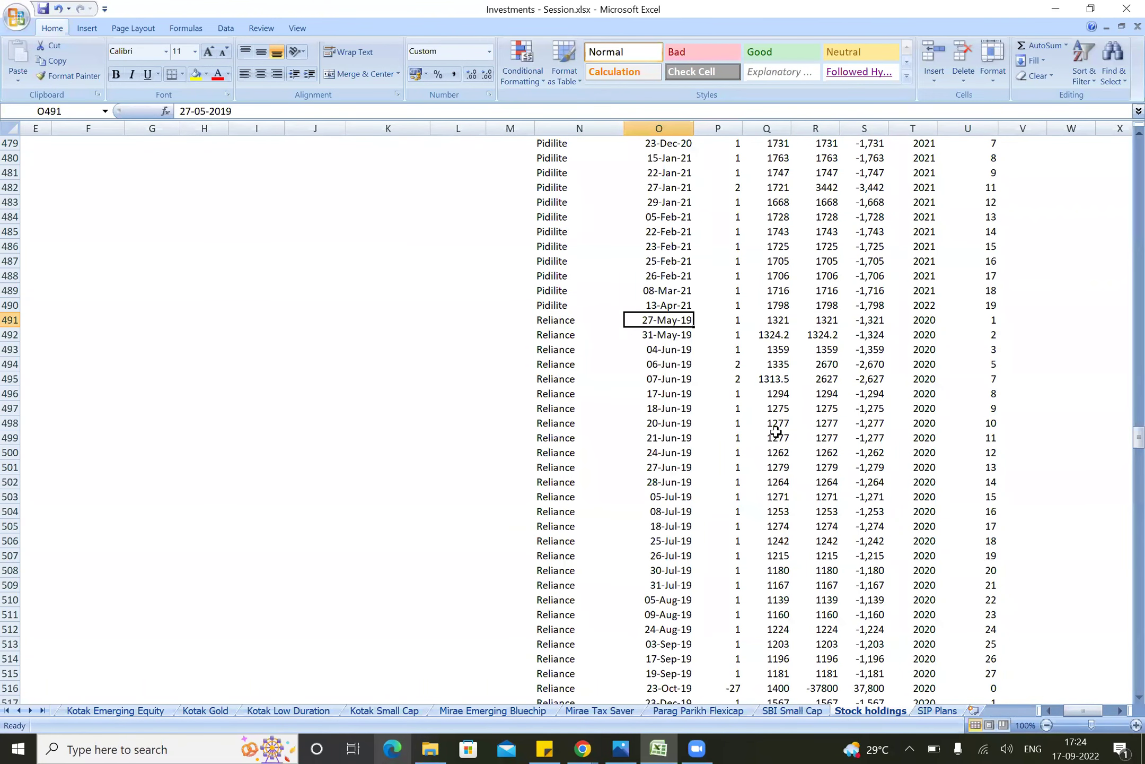
# Step: Look down the Reliance purchases from row 491 to the sale's date in O516, checking the dates and prices on the way
pyautogui.press('Down')
pyautogui.press('Down')
pyautogui.press('Down')
pyautogui.press('Down')
pyautogui.press('Down')
pyautogui.press('Down')
pyautogui.press('Down')
pyautogui.press('Down')
pyautogui.press('Down')
pyautogui.press('Down')
pyautogui.press('Down')
pyautogui.press('Down')
pyautogui.press('Down')
pyautogui.press('Right')
pyautogui.press('Right')
pyautogui.press('Down')
pyautogui.press('Down')
pyautogui.press('Down')
pyautogui.press('Down')
pyautogui.press('Down')
pyautogui.press('Down')
pyautogui.press('Down')
pyautogui.press('Down')
pyautogui.press('Down')
pyautogui.press('Down')
pyautogui.press('Down')
pyautogui.press('Down')
pyautogui.press('Left')
pyautogui.press('Left')
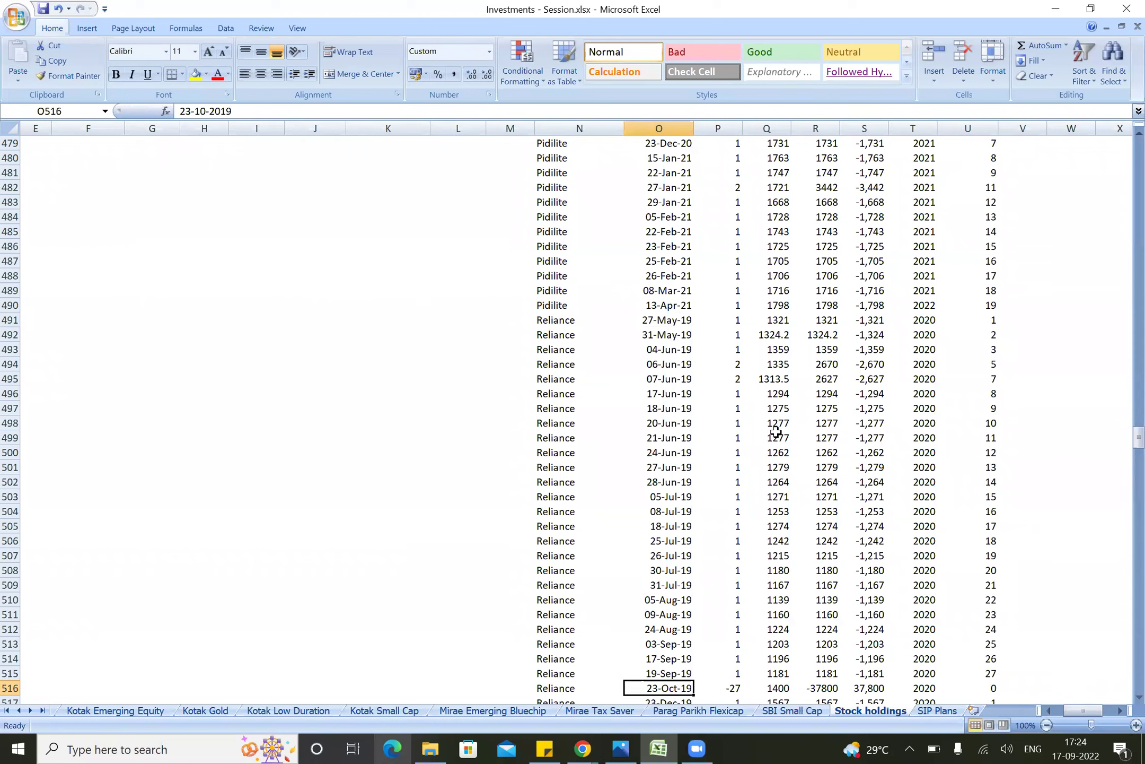
# Step: Inspect the Reliance sale in row 516 across its quantity, price and cash flow formula, returning to the quantity in P516
pyautogui.press('Right')
pyautogui.press('Right')
pyautogui.press('Left')
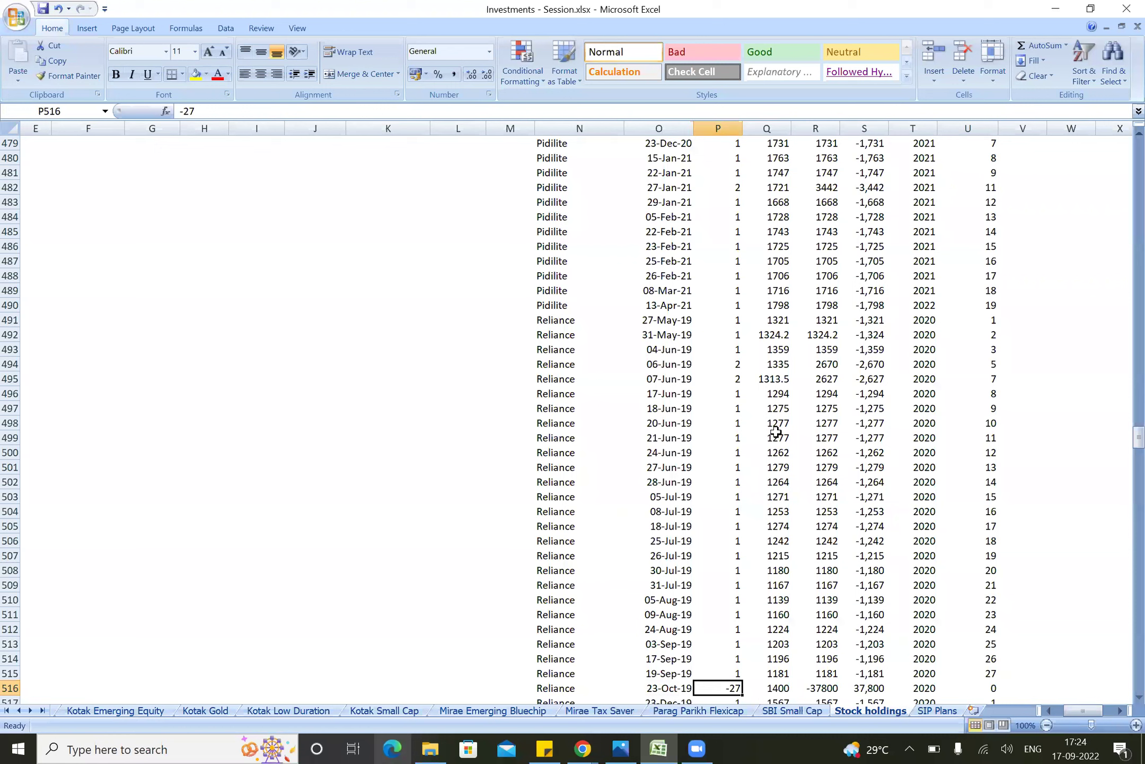
pyautogui.press('Right')
pyautogui.press('Right')
pyautogui.press('Right')
pyautogui.press('Right')
pyautogui.press('Right')
pyautogui.press('Right')
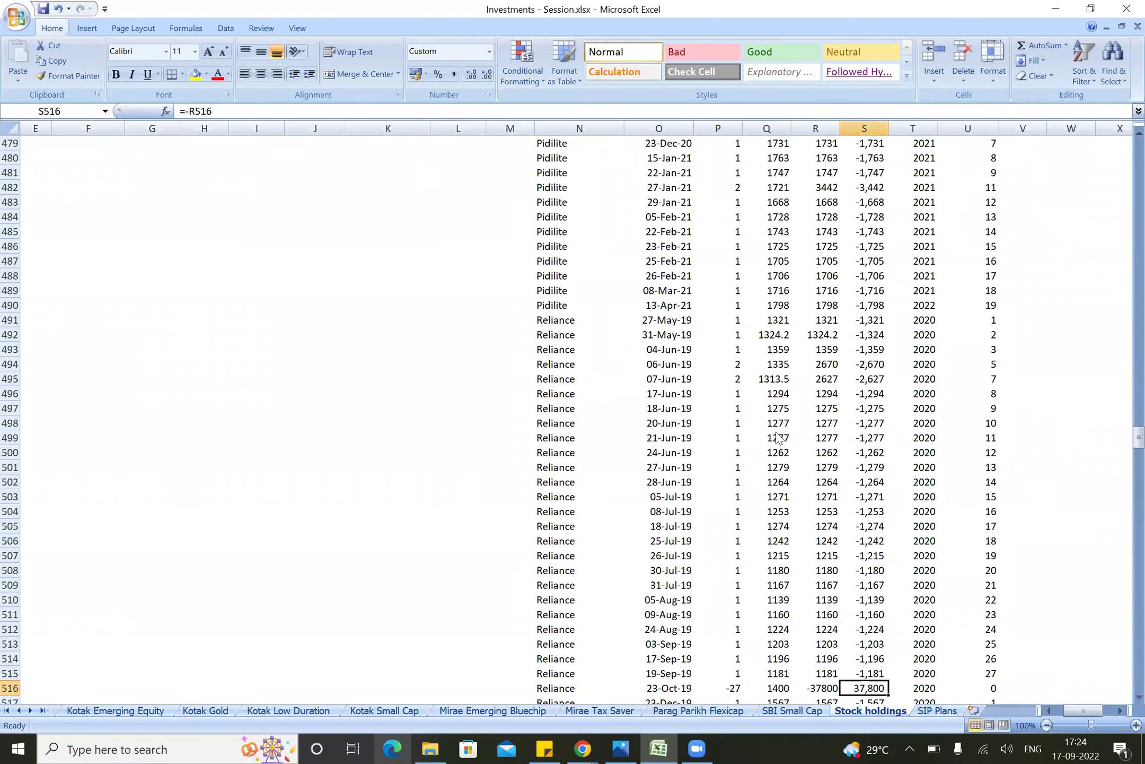
pyautogui.press('Left')
pyautogui.press('Left')
pyautogui.press('Left')
pyautogui.press('Left')
pyautogui.press('Left')
pyautogui.press('Left')
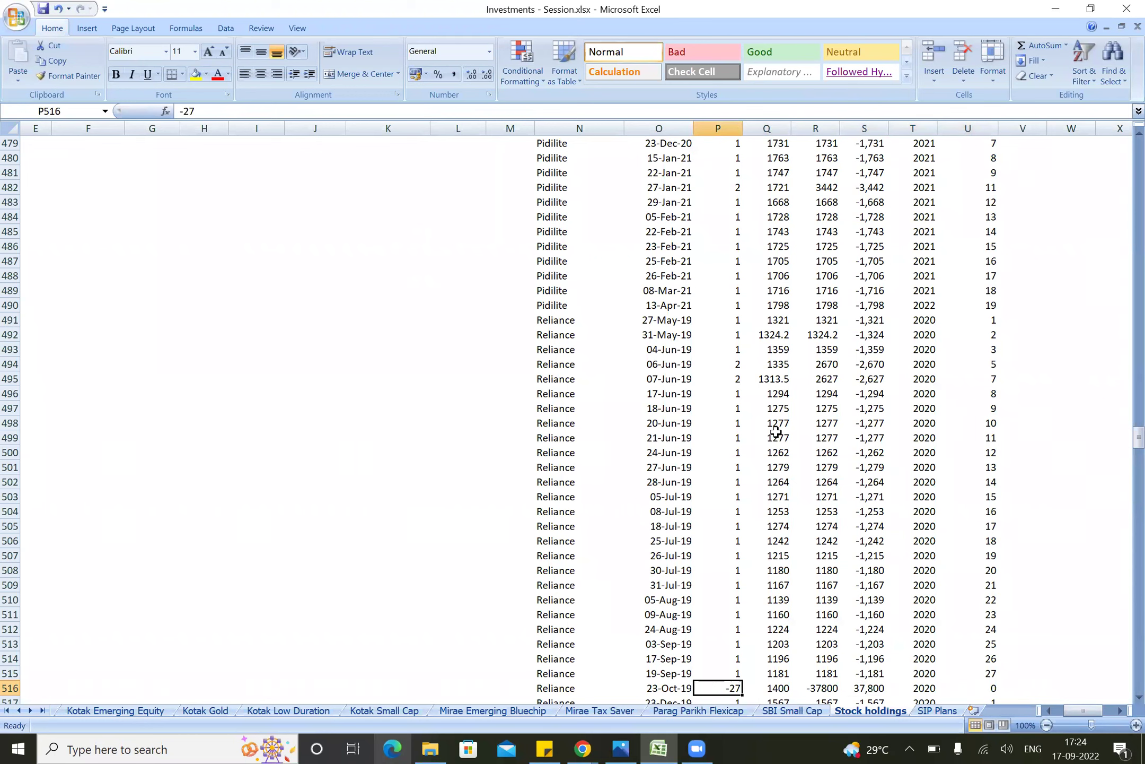
# Step: Check the first Reliance transaction after the sale in row 517, between its stock name and its quantity in P517
pyautogui.press('Down')
pyautogui.press('Down')
pyautogui.press('Up')
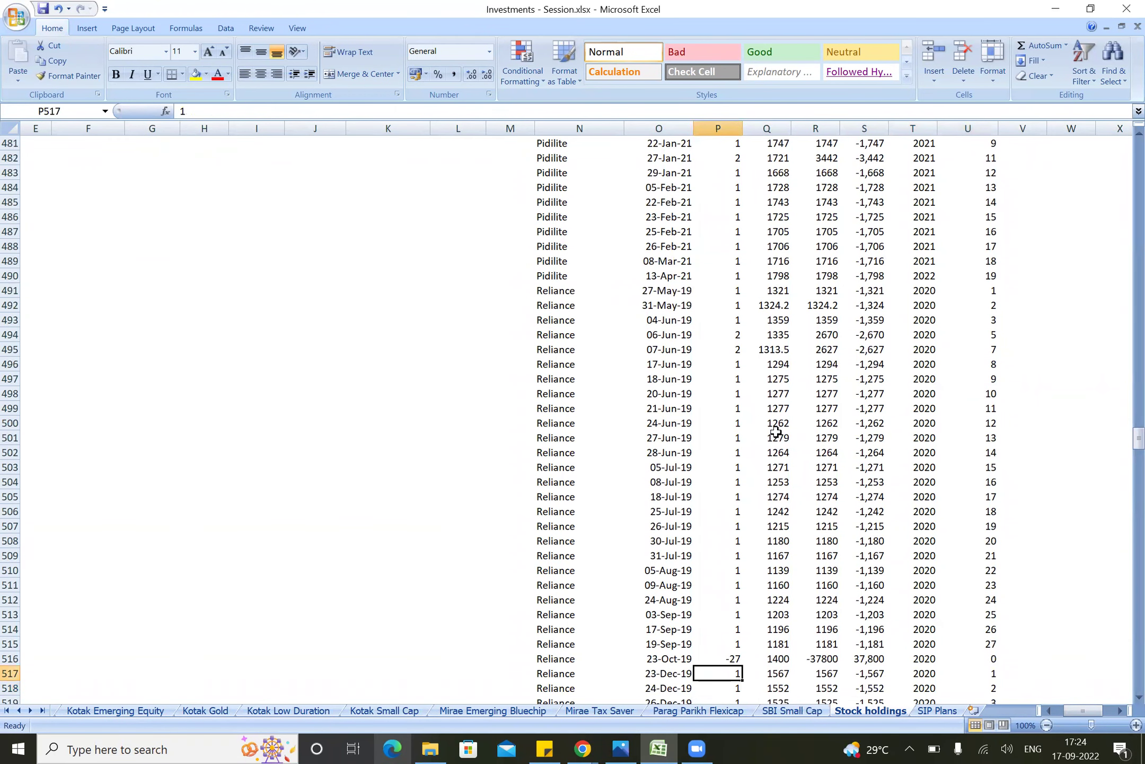
pyautogui.press('Left')
pyautogui.press('Left')
pyautogui.press('Right')
pyautogui.press('Right')
# Step: Look through the subsequent Reliance transactions down the quantity column from P517 to P555
pyautogui.press('Down')
pyautogui.press('Down')
pyautogui.press('Down')
pyautogui.press('Down')
pyautogui.press('Down')
pyautogui.press('Down')
pyautogui.press('Down')
pyautogui.press('Down')
pyautogui.press('Down')
pyautogui.press('Down')
pyautogui.press('Down')
pyautogui.press('Down')
pyautogui.press('Down')
pyautogui.press('Down')
pyautogui.press('Down')
pyautogui.press('Down')
pyautogui.press('Down')
pyautogui.press('Down')
pyautogui.press('Down')
pyautogui.press('Down')
pyautogui.press('Down')
pyautogui.press('Down')
pyautogui.press('Down')
pyautogui.press('Down')
pyautogui.press('Down')
pyautogui.press('Down')
pyautogui.press('Down')
pyautogui.press('Down')
pyautogui.press('Down')
pyautogui.press('Down')
pyautogui.press('Down')
pyautogui.press('Down')
pyautogui.press('Down')
pyautogui.press('Down')
pyautogui.press('Down')
pyautogui.press('Down')
pyautogui.press('Down')
pyautogui.press('Down')
pyautogui.press('Down')
pyautogui.press('Down')
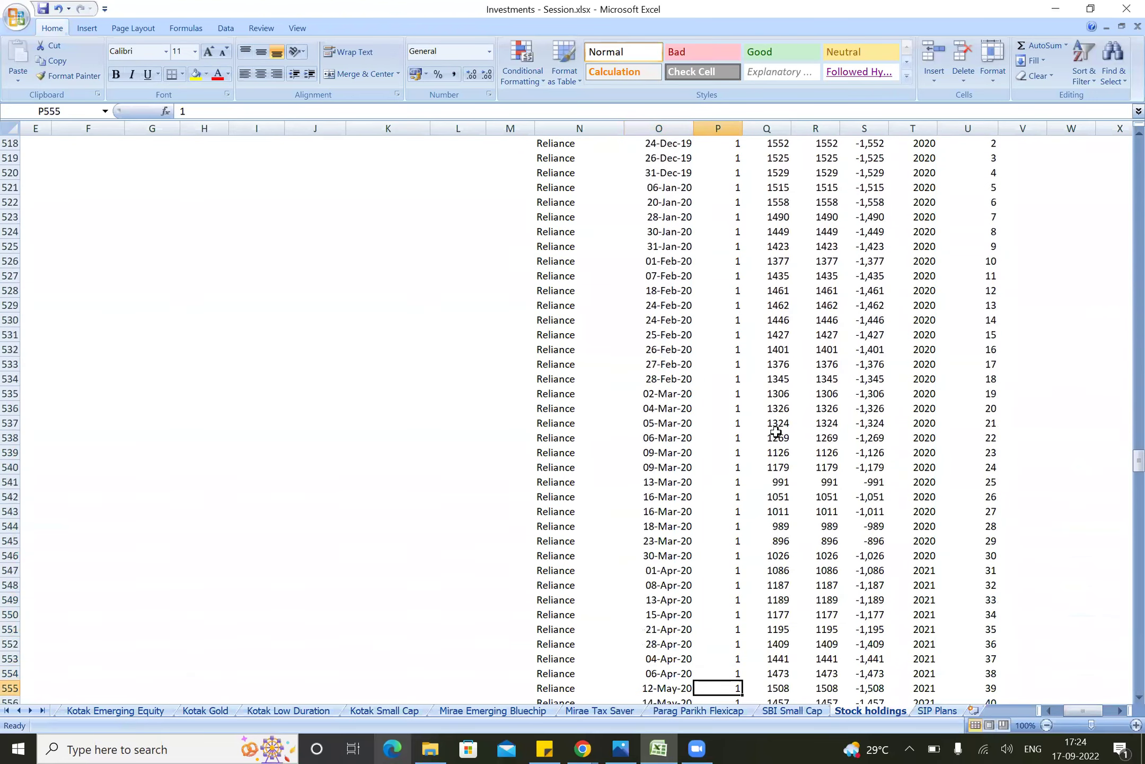
# Step: Examine the Reliance entries in the transaction log down to 12-Apr-21, including the running-quantity formula of that entry
pyautogui.press('Down')
pyautogui.press('Down')
pyautogui.press('Down')
pyautogui.press('Down')
pyautogui.press('Down')
pyautogui.press('Down')
pyautogui.press('Down')
pyautogui.press('Up')
pyautogui.press('Up')
pyautogui.press('Up')
pyautogui.press('Up')
pyautogui.press('Up')
pyautogui.press('Up')
pyautogui.press('Left')
pyautogui.press('Left')
pyautogui.press('Right')
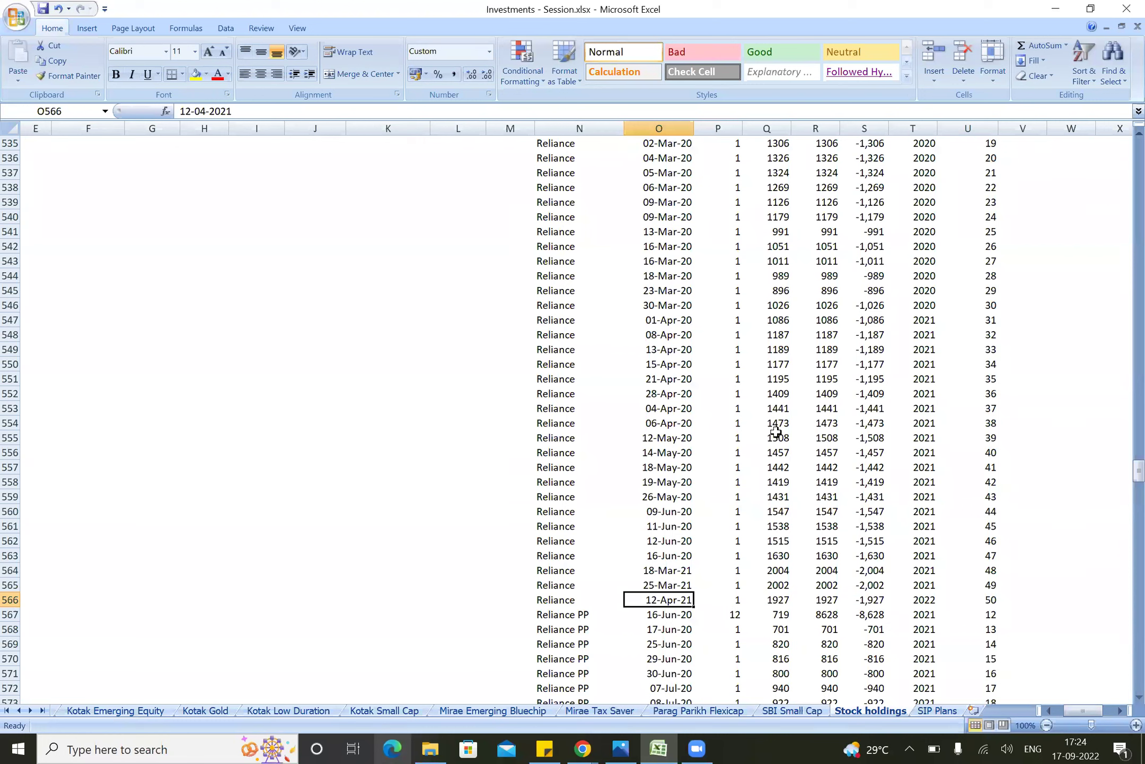
pyautogui.press('Right')
pyautogui.press('Right')
pyautogui.press('Right')
pyautogui.press('Right')
pyautogui.press('Right')
pyautogui.press('Right')
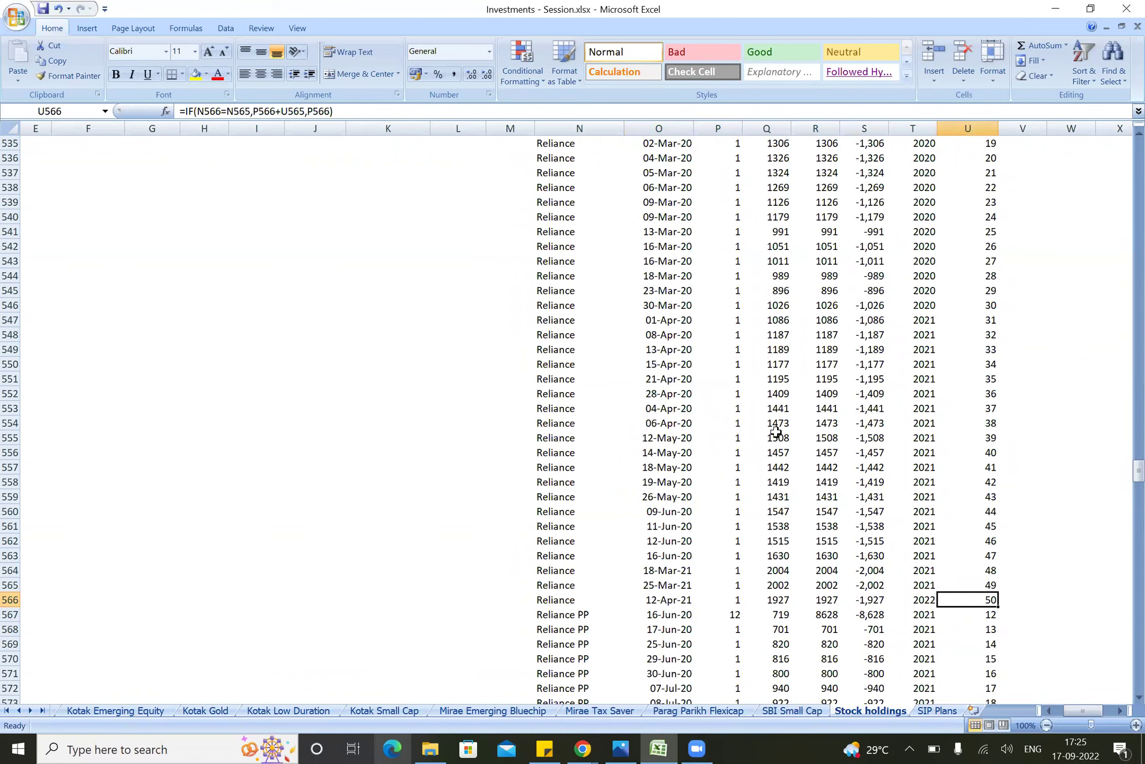
# Step: Return to the holdings summary at the start of the sheet and locate the Reliance row
pyautogui.hotkey('ctrl', 'Home')
pyautogui.press('Right')
pyautogui.press('Down')
pyautogui.press('Down')
pyautogui.press('Down')
pyautogui.press('Down')
pyautogui.press('Down')
pyautogui.press('Down')
pyautogui.press('Down')
pyautogui.press('Down')
pyautogui.press('Down')
pyautogui.press('Down')
pyautogui.press('Down')
pyautogui.press('Down')
pyautogui.press('Down')
pyautogui.press('Down')
pyautogui.press('Down')
pyautogui.hotkey('ctrl', 'Down')
pyautogui.press('Up')
pyautogui.press('Up')
pyautogui.press('Up')
pyautogui.press('Up')
pyautogui.press('Up')
pyautogui.press('Up')
pyautogui.press('Up')
pyautogui.press('Up')
pyautogui.press('Up')
pyautogui.press('Up')
pyautogui.press('Up')
pyautogui.press('Up')
pyautogui.press('Up')
pyautogui.press('Up')
pyautogui.press('Up')
pyautogui.press('Up')
pyautogui.press('Up')
pyautogui.press('Up')
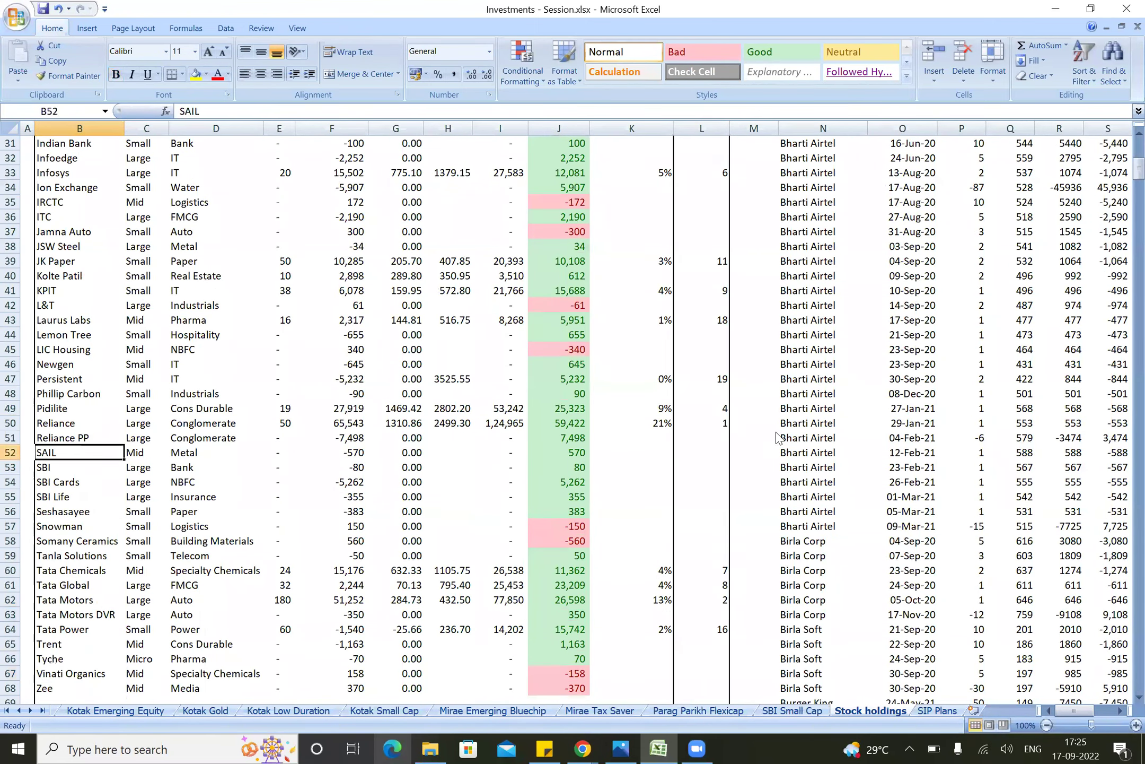
# Step: Review Reliance's invested amount, current price, current value, profit and portfolio share in the holdings summary
pyautogui.press('Right')
pyautogui.press('Right')
pyautogui.press('Right')
pyautogui.press('Right')
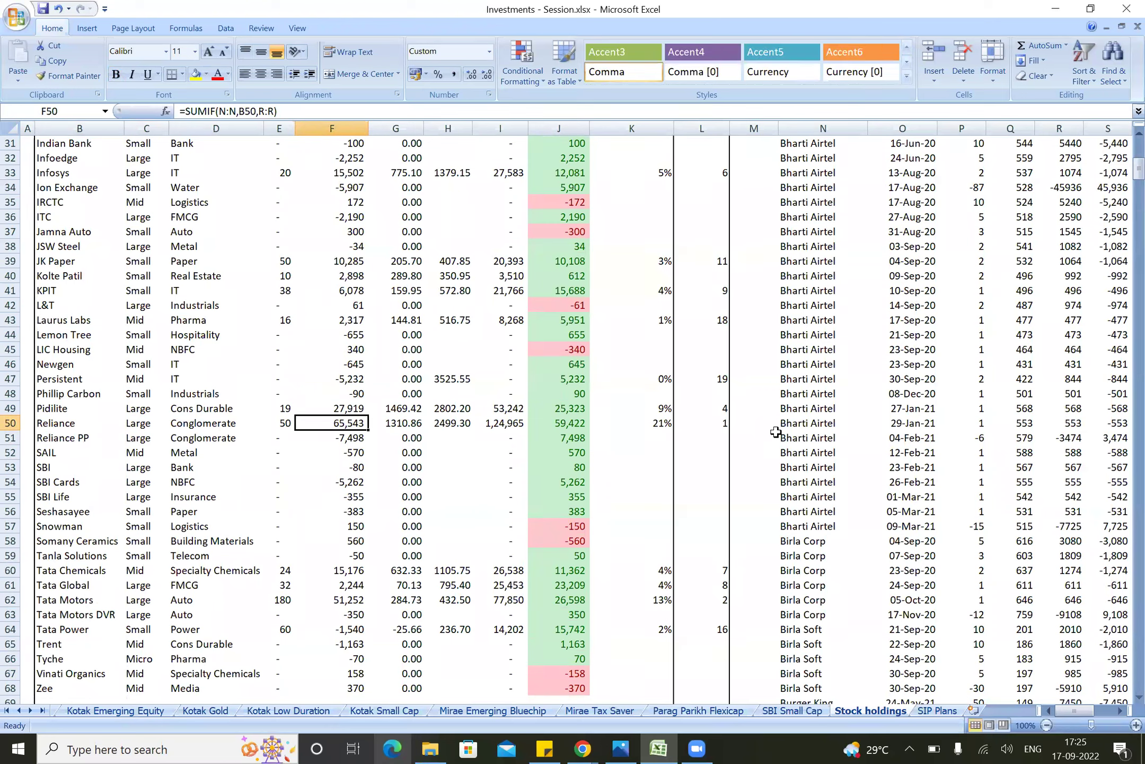
pyautogui.press('Right')
pyautogui.press('Right')
pyautogui.press('Right')
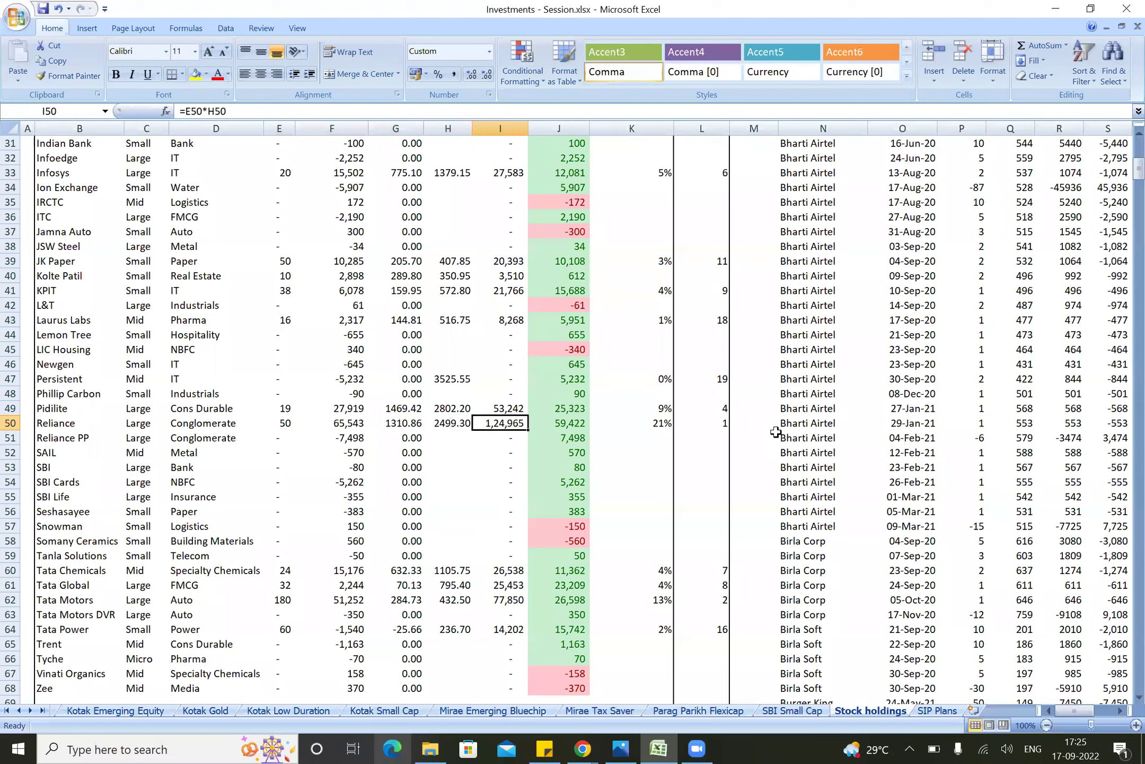
pyautogui.press('Left')
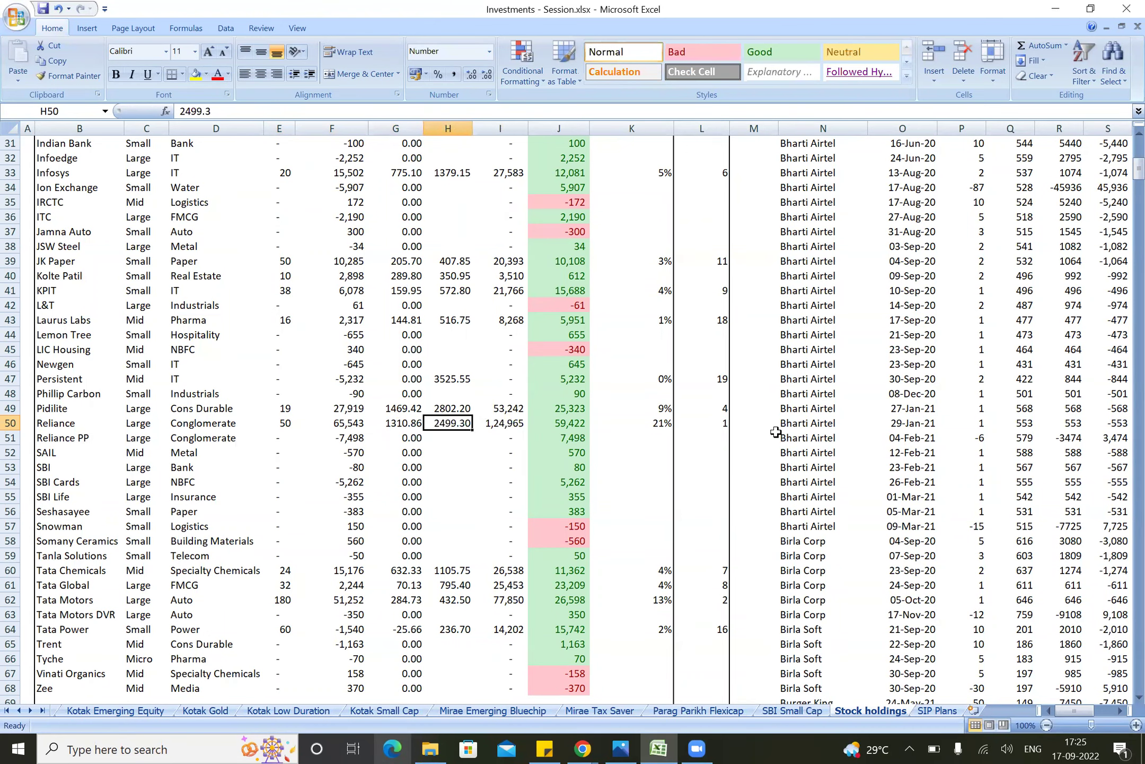
pyautogui.press('Right')
pyautogui.press('Right')
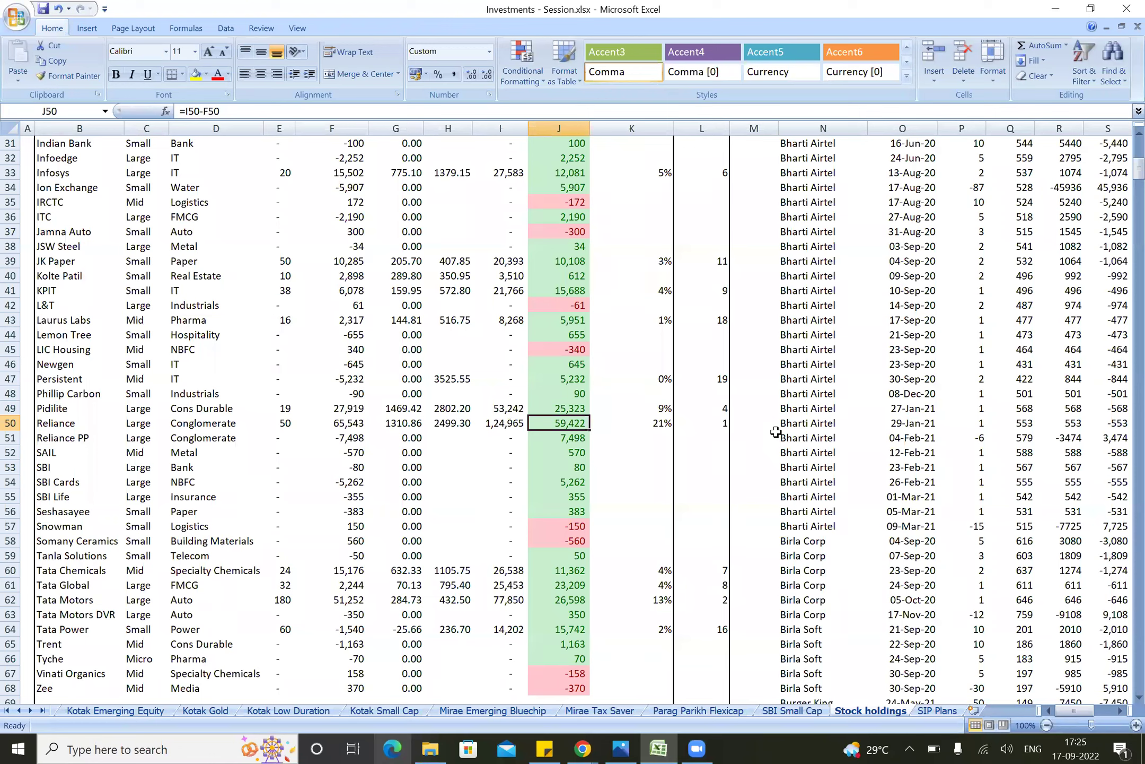
pyautogui.press('Right')
pyautogui.press('Right')
pyautogui.press('Left')
pyautogui.press('Left')
# Step: Look through the profit and loss column of the holdings below Reliance, including Tata Motors
pyautogui.press('Down')
pyautogui.press('Down')
pyautogui.press('Down')
pyautogui.press('Down')
pyautogui.press('Down')
pyautogui.press('Down')
pyautogui.press('Down')
pyautogui.press('Down')
pyautogui.press('Down')
pyautogui.press('Down')
pyautogui.press('Down')
pyautogui.press('Down')
pyautogui.press('Down')
pyautogui.press('Down')
pyautogui.press('Down')
pyautogui.press('Down')
pyautogui.press('Down')
pyautogui.press('Down')
pyautogui.press('Down')
pyautogui.press('Down')
pyautogui.press('Down')
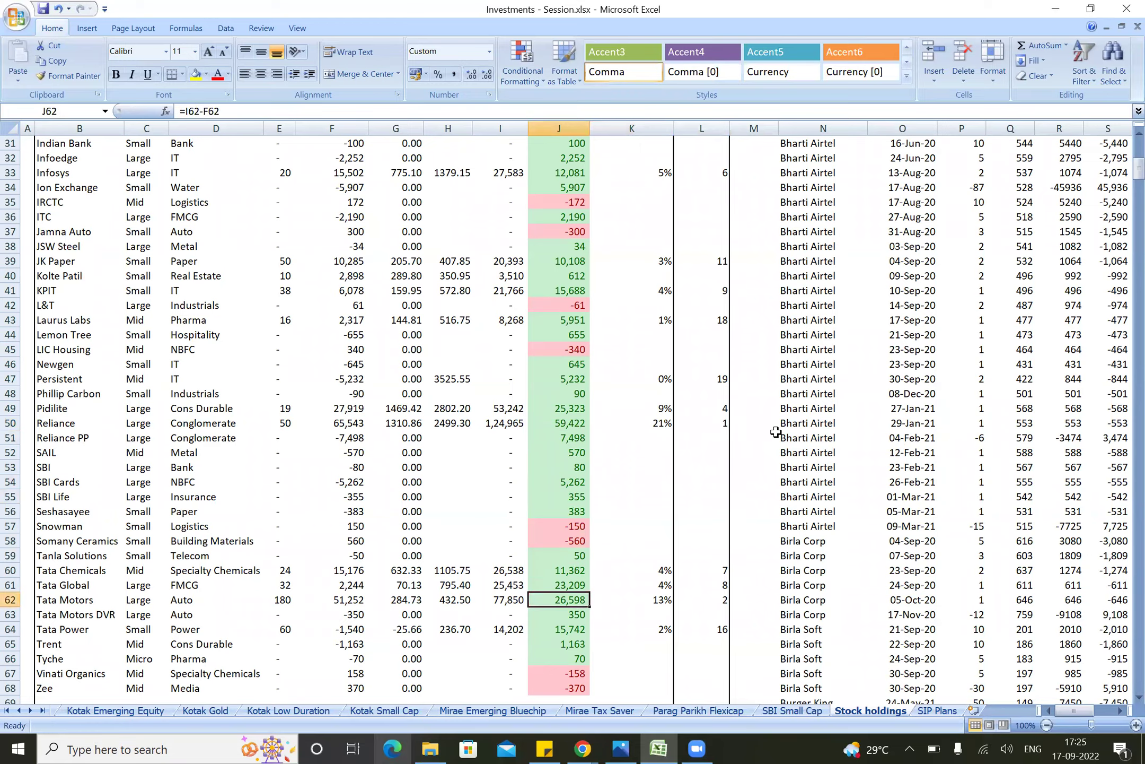
pyautogui.press('Up')
pyautogui.press('Up')
pyautogui.press('Up')
pyautogui.press('Up')
pyautogui.press('Up')
pyautogui.press('Up')
pyautogui.press('Up')
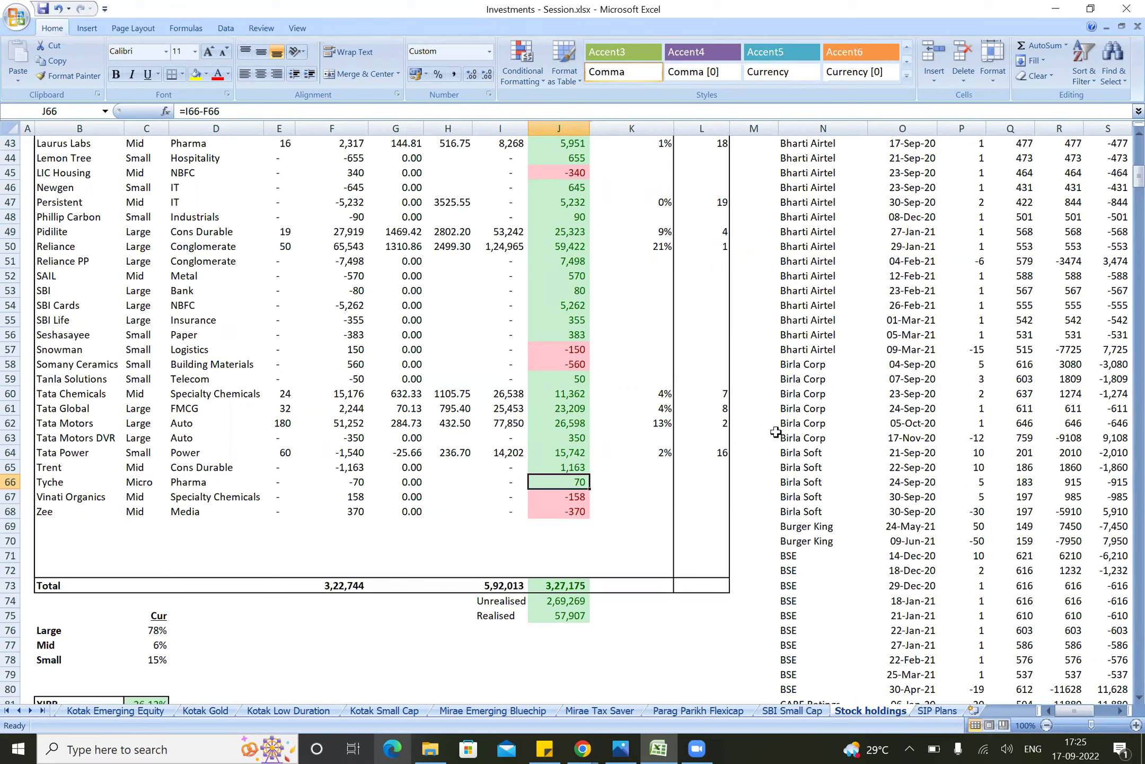
# Step: Review the Tata Power row of the holdings summary from its profit back to its market-cap category
pyautogui.press('Up')
pyautogui.press('Up')
pyautogui.press('Left')
pyautogui.press('Left')
pyautogui.press('Left')
pyautogui.press('Left')
pyautogui.press('Left')
pyautogui.press('Left')
pyautogui.press('Left')
pyautogui.press('Left')
pyautogui.press('Right')
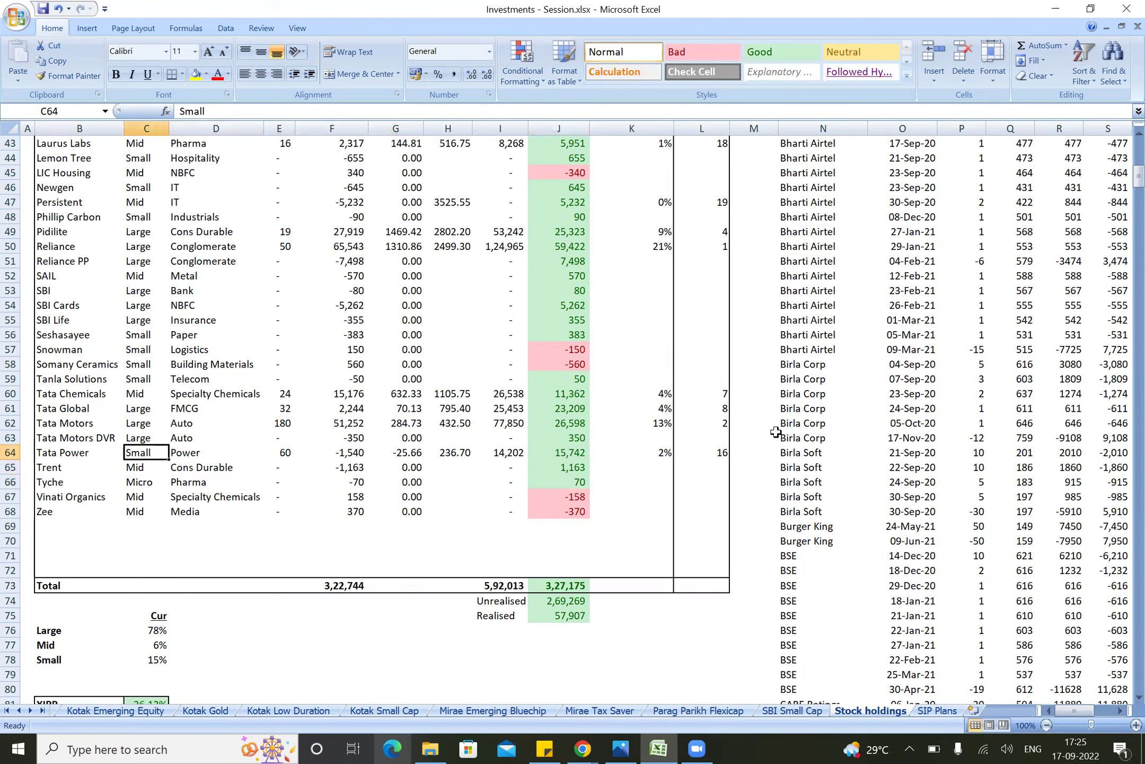
# Step: Locate the Tata Motors entries in the stock transaction log
pyautogui.hotkey('ctrl', 'Right')
pyautogui.hotkey('ctrl', 'Right')
pyautogui.hotkey('ctrl', 'Down')
pyautogui.press('pageup')
pyautogui.press('pageup')
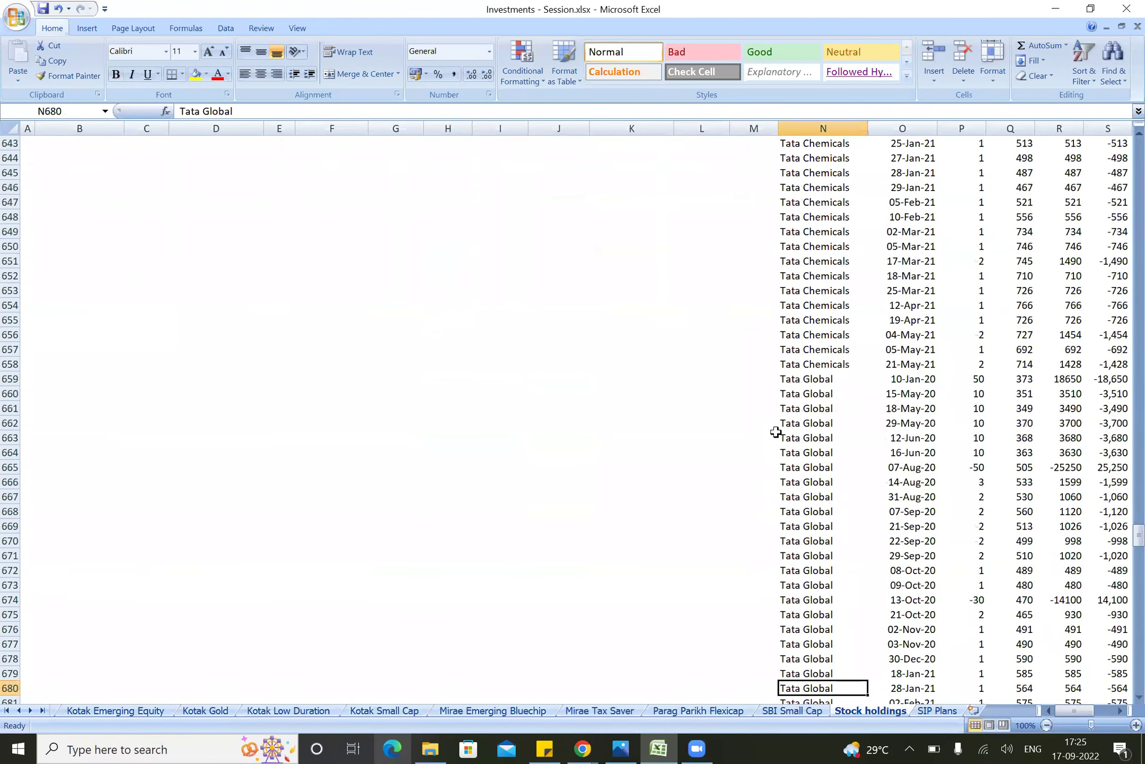
pyautogui.press('pagedown')
pyautogui.press('Up')
pyautogui.press('Up')
pyautogui.press('Up')
pyautogui.press('Up')
pyautogui.press('Up')
pyautogui.press('Up')
pyautogui.press('Up')
pyautogui.press('Up')
pyautogui.press('Up')
pyautogui.press('Up')
pyautogui.press('Up')
pyautogui.press('Up')
pyautogui.press('Down')
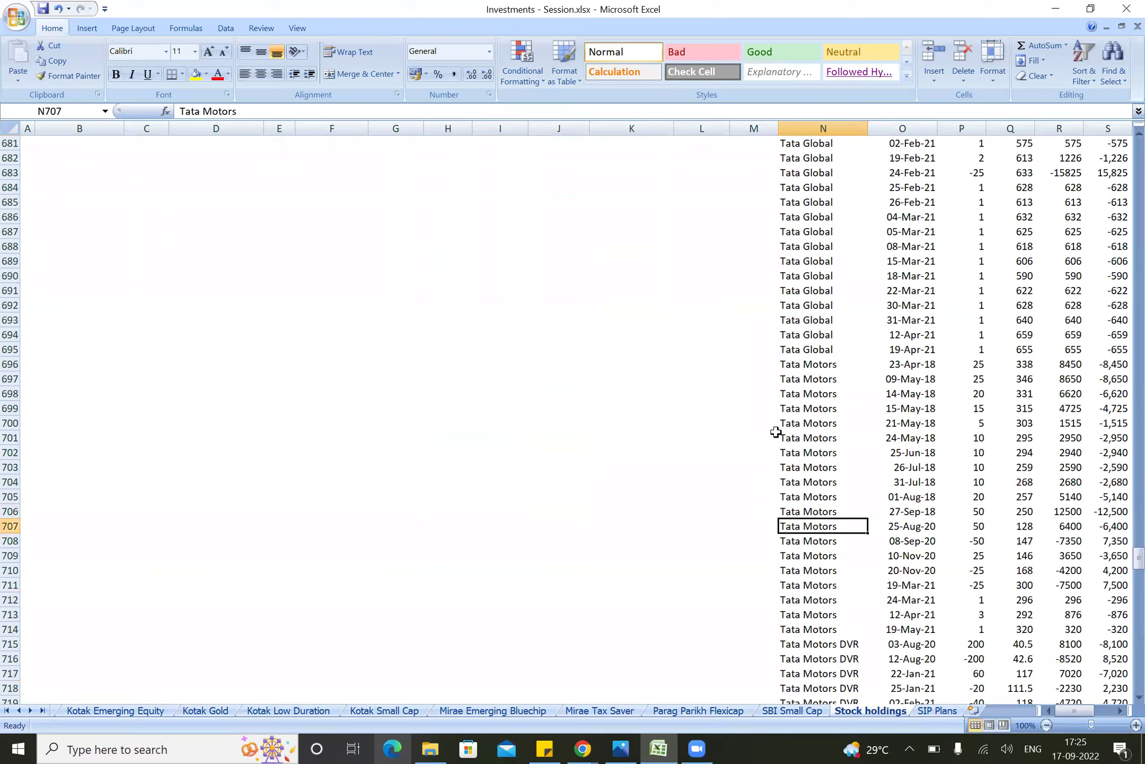
# Step: Look through the Tata Motors and Tata Power entries in the transaction log down to the 09-Jun-21 Tata Power purchase
pyautogui.press('Down')
pyautogui.press('Down')
pyautogui.press('Down')
pyautogui.press('Down')
pyautogui.press('Down')
pyautogui.press('Down')
pyautogui.press('Down')
pyautogui.press('Down')
pyautogui.press('Down')
pyautogui.press('Down')
pyautogui.press('Down')
pyautogui.press('Down')
pyautogui.press('Down')
pyautogui.press('Down')
pyautogui.press('Down')
pyautogui.press('Down')
pyautogui.press('Down')
pyautogui.press('Down')
pyautogui.press('Down')
pyautogui.press('Down')
pyautogui.press('Up')
pyautogui.press('Up')
pyautogui.press('Up')
pyautogui.press('Up')
pyautogui.press('Up')
pyautogui.press('Up')
pyautogui.press('Up')
pyautogui.press('Up')
pyautogui.press('Up')
pyautogui.press('Up')
pyautogui.press('Up')
pyautogui.press('Up')
pyautogui.press('Up')
pyautogui.press('Up')
pyautogui.press('Up')
pyautogui.press('Up')
pyautogui.press('Up')
pyautogui.press('Up')
pyautogui.press('Up')
pyautogui.press('Up')
pyautogui.press('Up')
pyautogui.press('Up')
pyautogui.press('Up')
pyautogui.press('Right')
pyautogui.press('Right')
pyautogui.press('Right')
pyautogui.press('Right')
pyautogui.press('Right')
pyautogui.press('Right')
pyautogui.press('Right')
pyautogui.press('Right')
pyautogui.press('Left')
pyautogui.press('Left')
pyautogui.press('Left')
pyautogui.press('Left')
pyautogui.press('Left')
pyautogui.press('Left')
pyautogui.press('Left')
pyautogui.press('Left')
pyautogui.press('Right')
pyautogui.press('Right')
pyautogui.press('Left')
pyautogui.press('Down')
pyautogui.press('Down')
pyautogui.press('Down')
pyautogui.press('Down')
pyautogui.press('Down')
pyautogui.press('Down')
pyautogui.press('Down')
pyautogui.press('Down')
pyautogui.press('Down')
pyautogui.press('Down')
pyautogui.press('Down')
pyautogui.press('Down')
# Step: Review the 09-Jun-21 Tata Power purchase across to its running share balance and select the whole entry
pyautogui.press('Right')
pyautogui.press('Left')
pyautogui.press('Right')
pyautogui.press('Right')
pyautogui.press('Right')
pyautogui.press('Right')
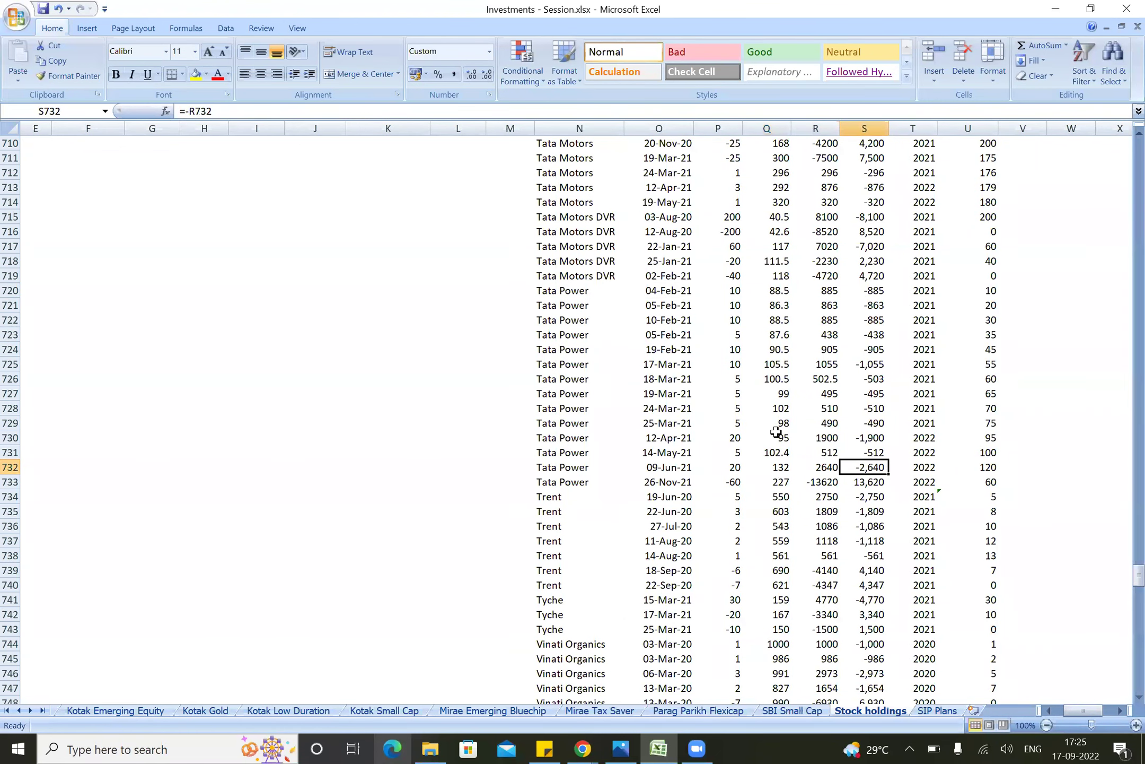
pyautogui.press('Right')
pyautogui.press('Right')
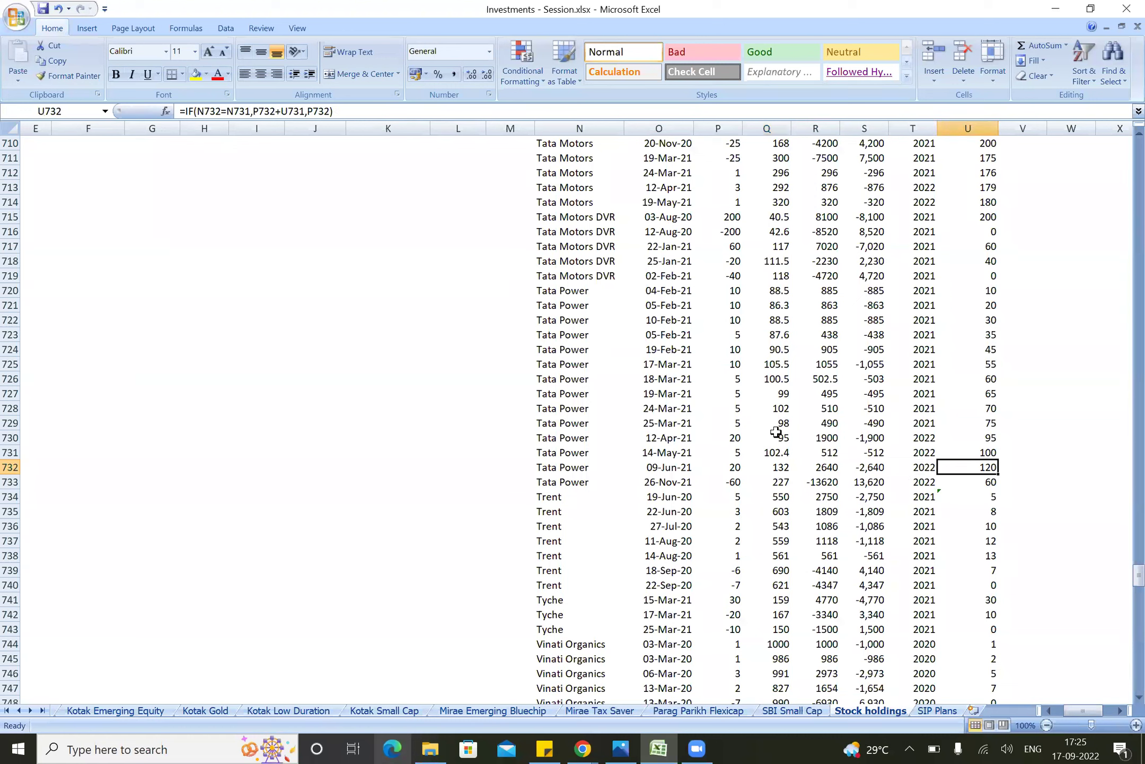
pyautogui.hotkey('ctrl', 'shift', 'Left')
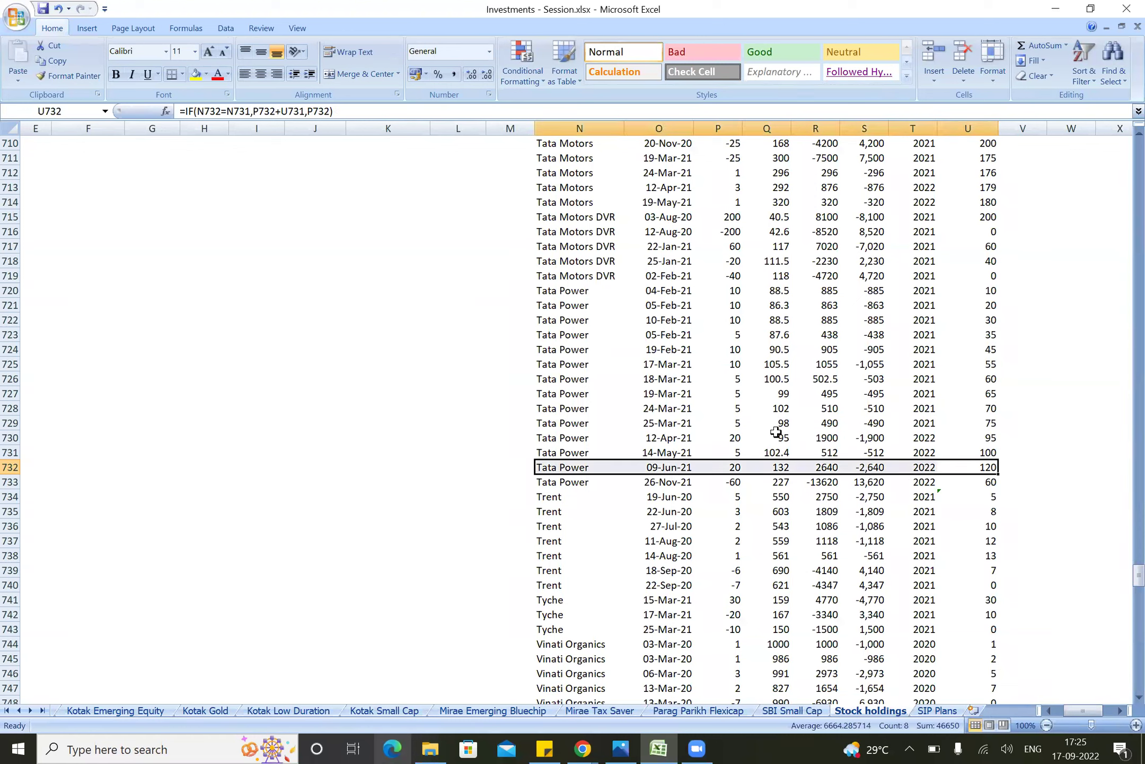
# Step: Examine the date, quantity and price of the 26-Nov-21 Tata Power sale in the transaction log
pyautogui.press('Left')
pyautogui.press('Left')
pyautogui.press('Down')
pyautogui.press('Left')
pyautogui.press('Left')
pyautogui.press('Left')
pyautogui.press('Left')
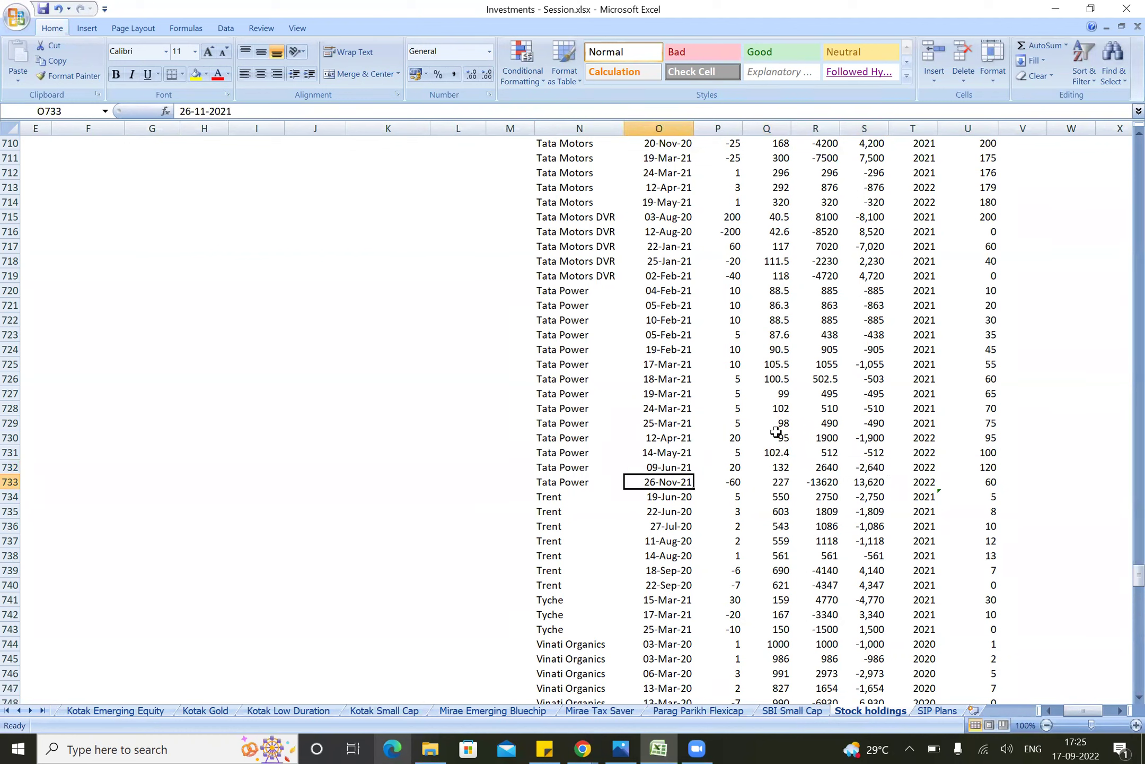
pyautogui.press('Right')
pyautogui.press('Right')
pyautogui.press('Left')
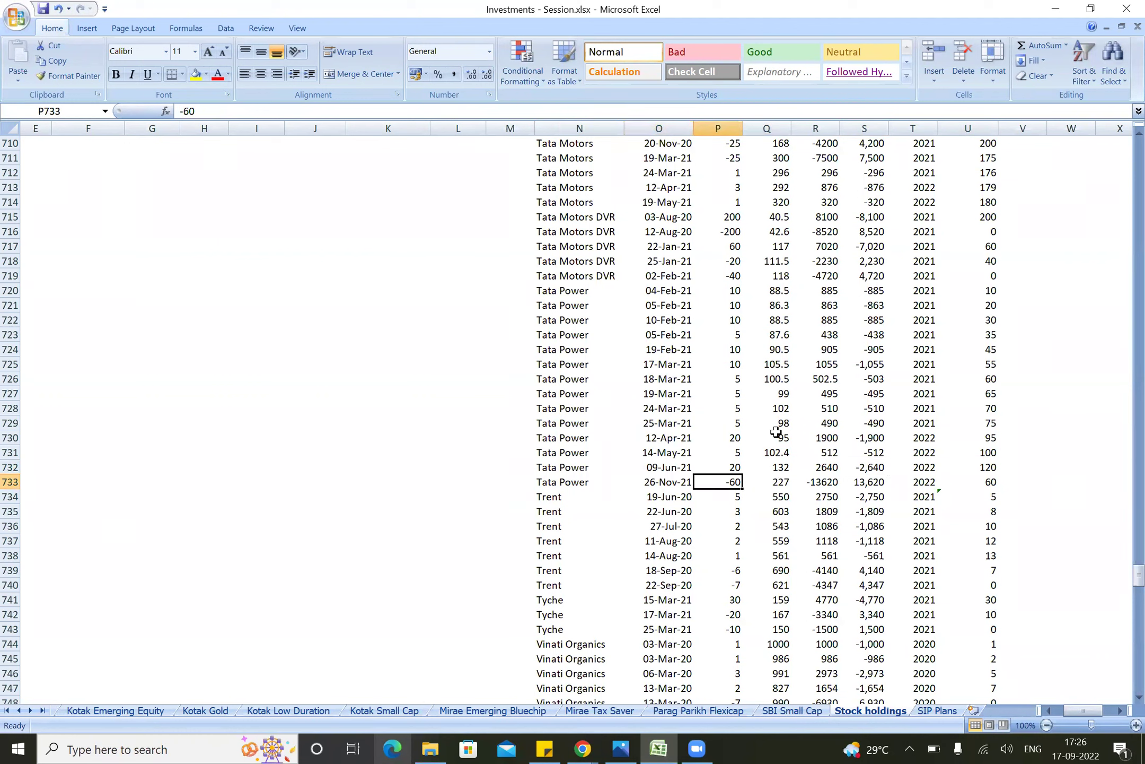
pyautogui.press('Right')
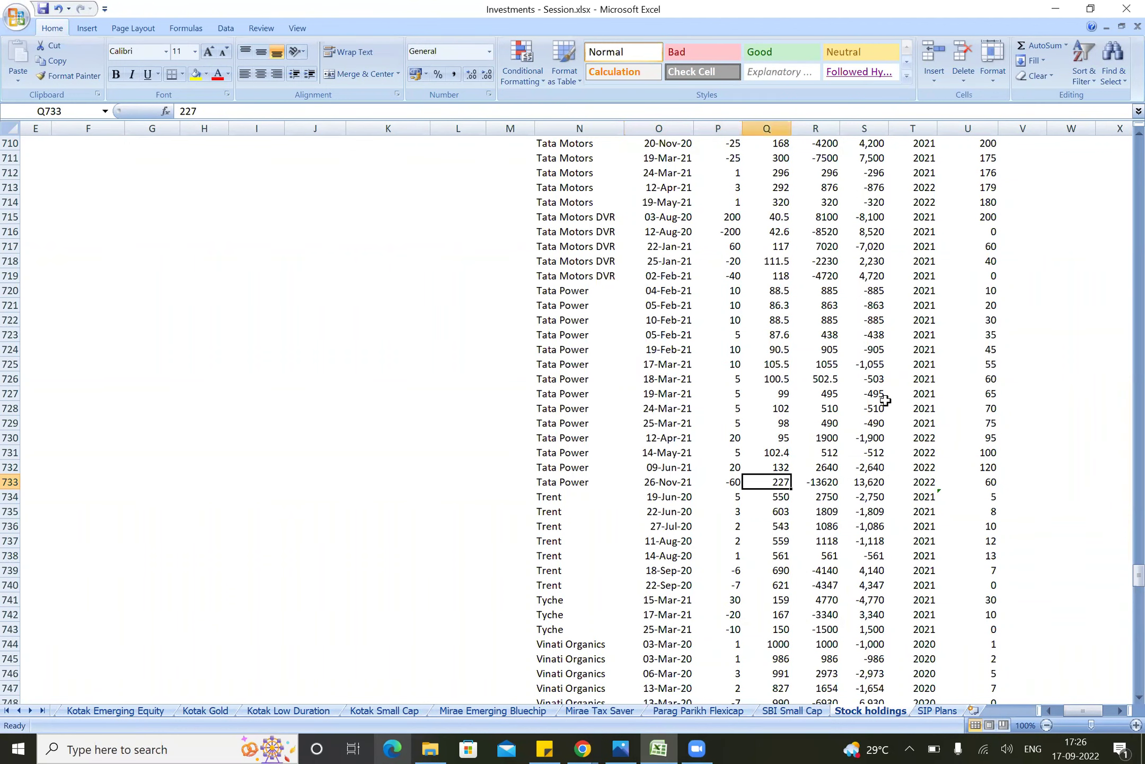
# Step: Select the Tata Power purchase prices from 09-Jun-21 back to 04-Feb-21 to compare them with the sale price
pyautogui.press('Up')
pyautogui.hotkey('shift', 'Up')
pyautogui.hotkey('shift', 'Up')
pyautogui.hotkey('shift', 'Up')
pyautogui.hotkey('shift', 'Up')
pyautogui.hotkey('shift', 'Up')
pyautogui.hotkey('shift', 'Up')
pyautogui.hotkey('shift', 'Up')
pyautogui.hotkey('shift', 'Up')
pyautogui.hotkey('shift', 'Up')
pyautogui.hotkey('shift', 'Up')
pyautogui.hotkey('shift', 'Up')
pyautogui.hotkey('shift', 'Up')
pyautogui.hotkey('shift', 'Up')
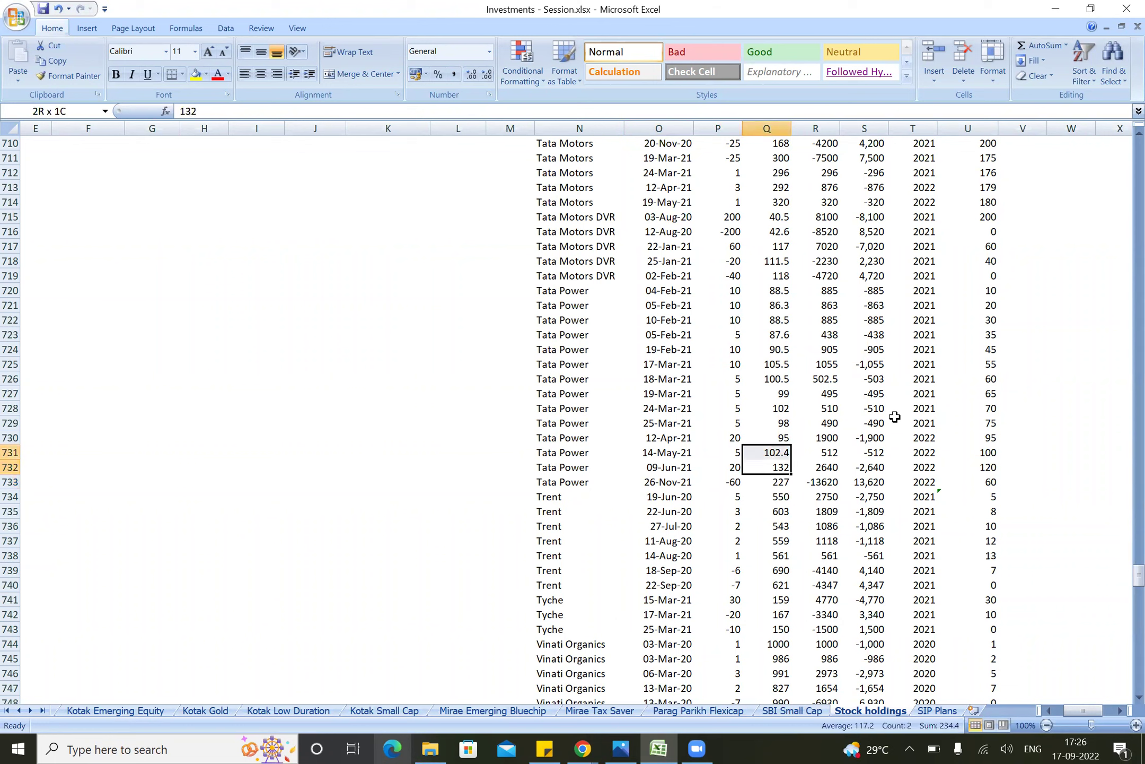
pyautogui.hotkey('shift', 'Down')
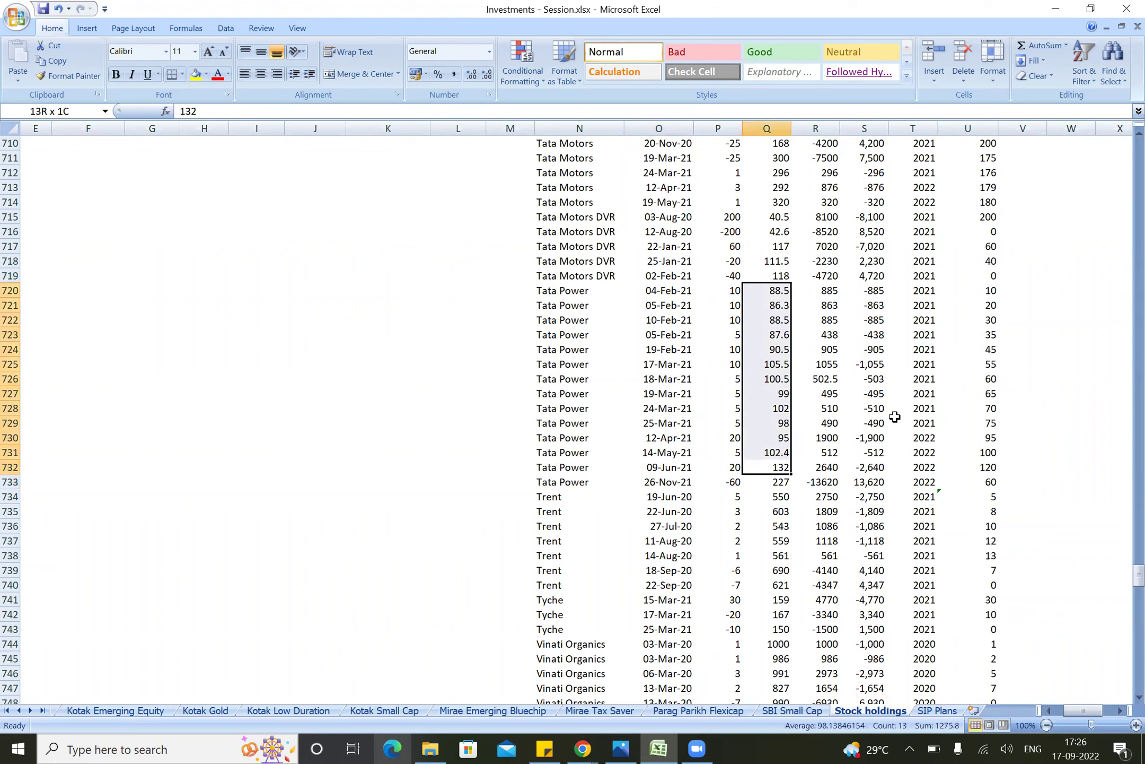
pyautogui.press('Down')
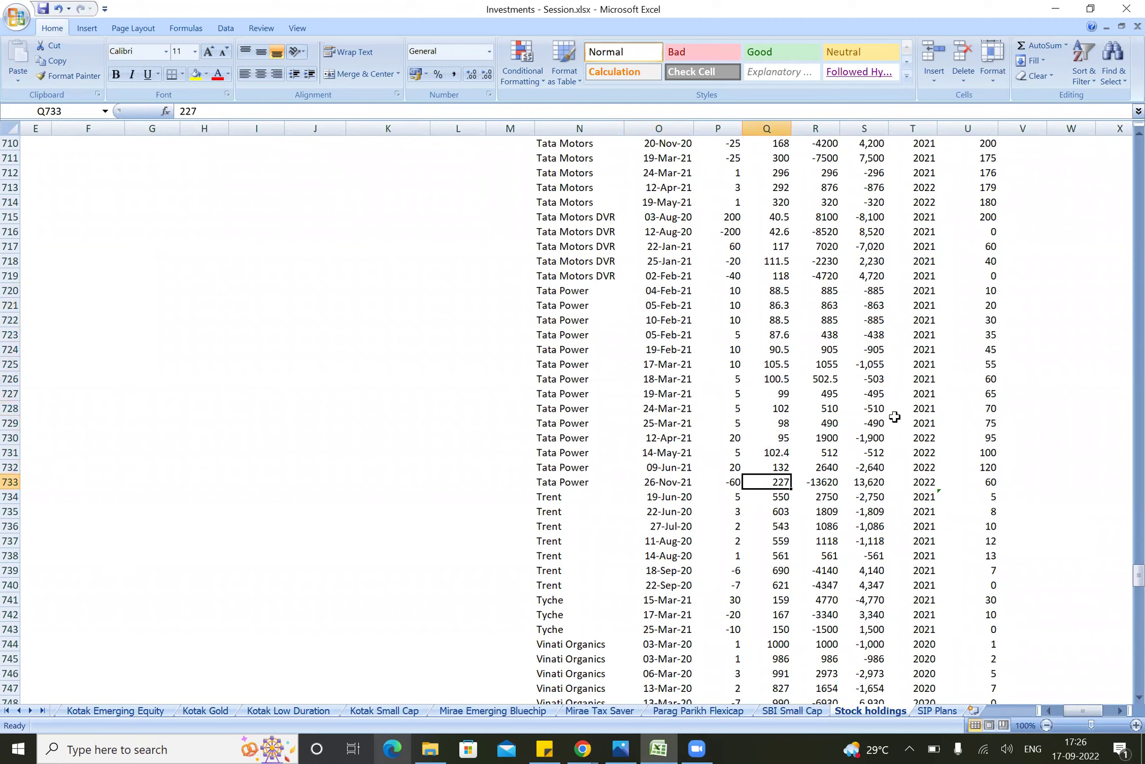
# Step: Return to the Tata Power row in the holdings summary and check its share quantity
pyautogui.press('Left')
pyautogui.press('Right')
pyautogui.hotkey('ctrl', 'Left')
pyautogui.hotkey('ctrl', 'Up')
pyautogui.hotkey('ctrl', 'Up')
pyautogui.hotkey('ctrl', 'Left')
pyautogui.press('Right')
pyautogui.press('Down')
pyautogui.press('Down')
pyautogui.press('Down')
pyautogui.press('Down')
pyautogui.press('Down')
pyautogui.press('Down')
pyautogui.hotkey('ctrl', 'Down')
pyautogui.press('Up')
pyautogui.press('Up')
pyautogui.press('Up')
pyautogui.press('Up')
pyautogui.press('Down')
pyautogui.press('Up')
pyautogui.press('Right')
pyautogui.press('Right')
pyautogui.press('Right')
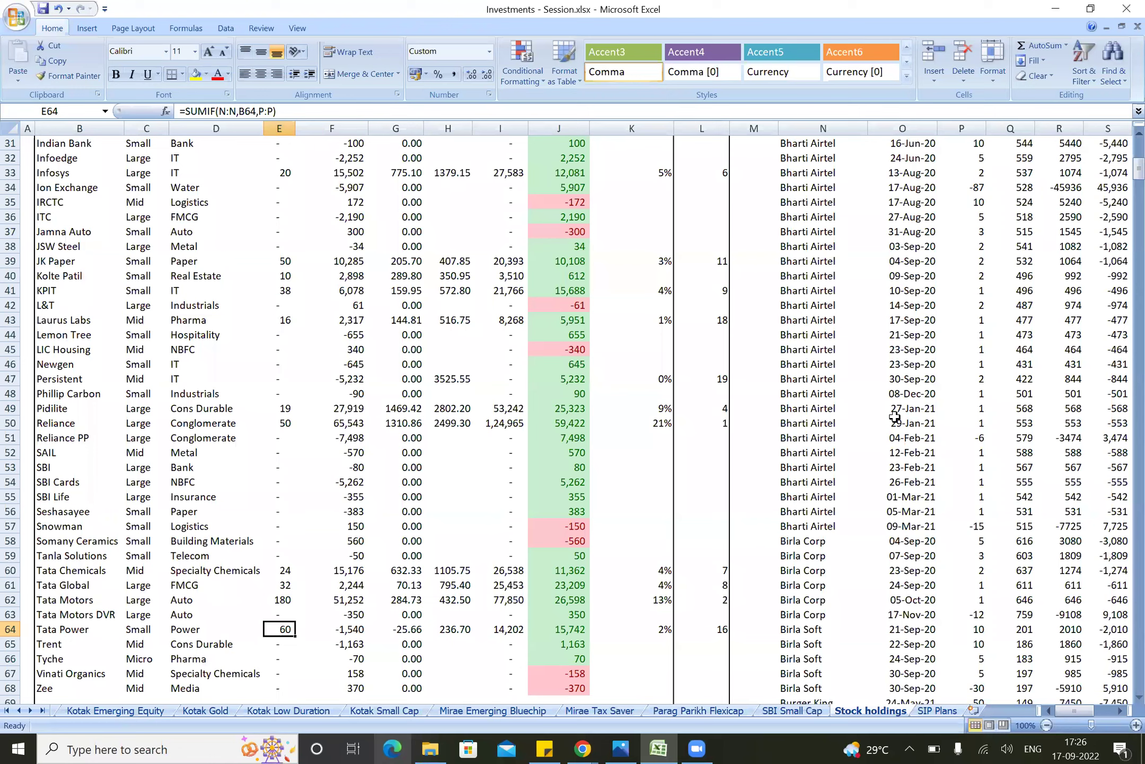
# Step: Inspect the formulas behind Tata Power's invested amount and average cost in the holdings summary
pyautogui.press('Right')
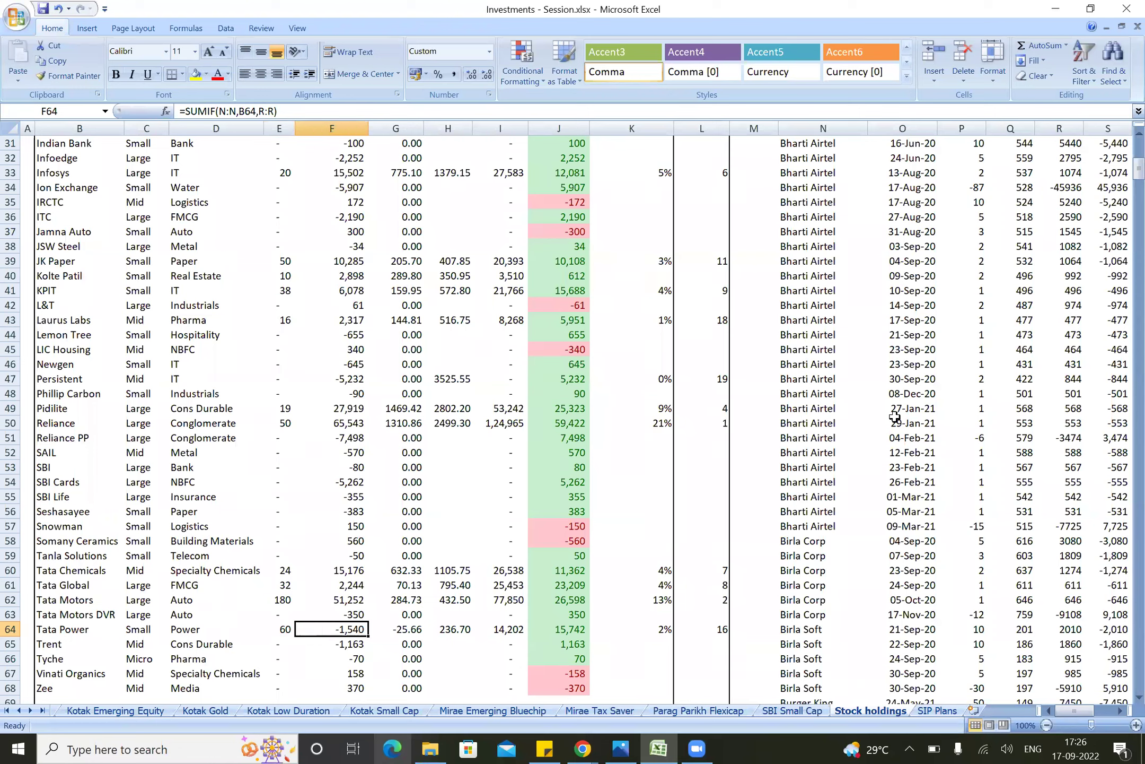
pyautogui.press('F2')
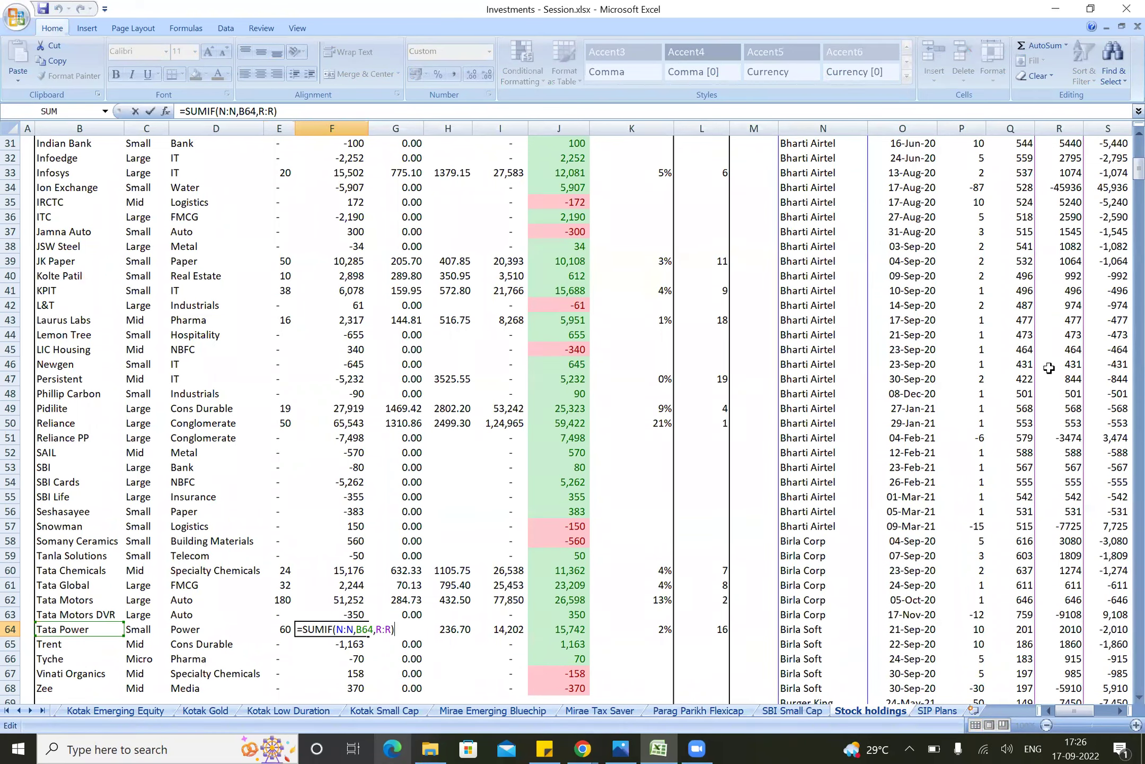
pyautogui.press('Return')
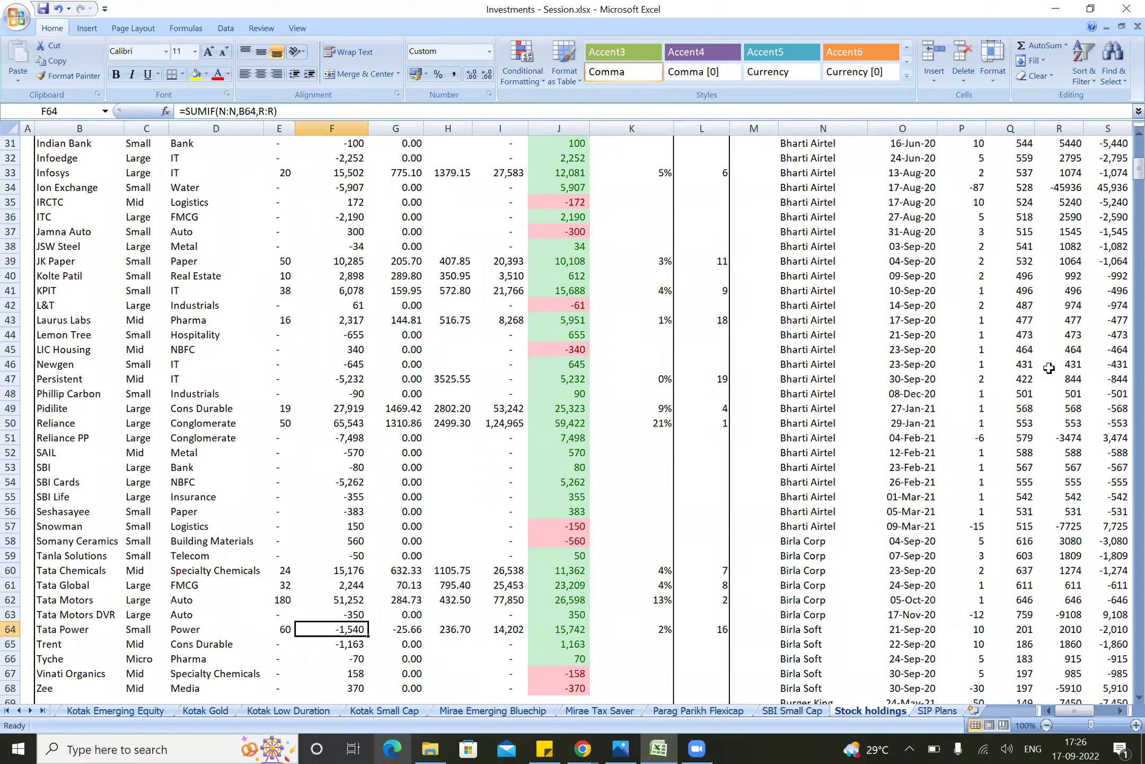
pyautogui.press('Right')
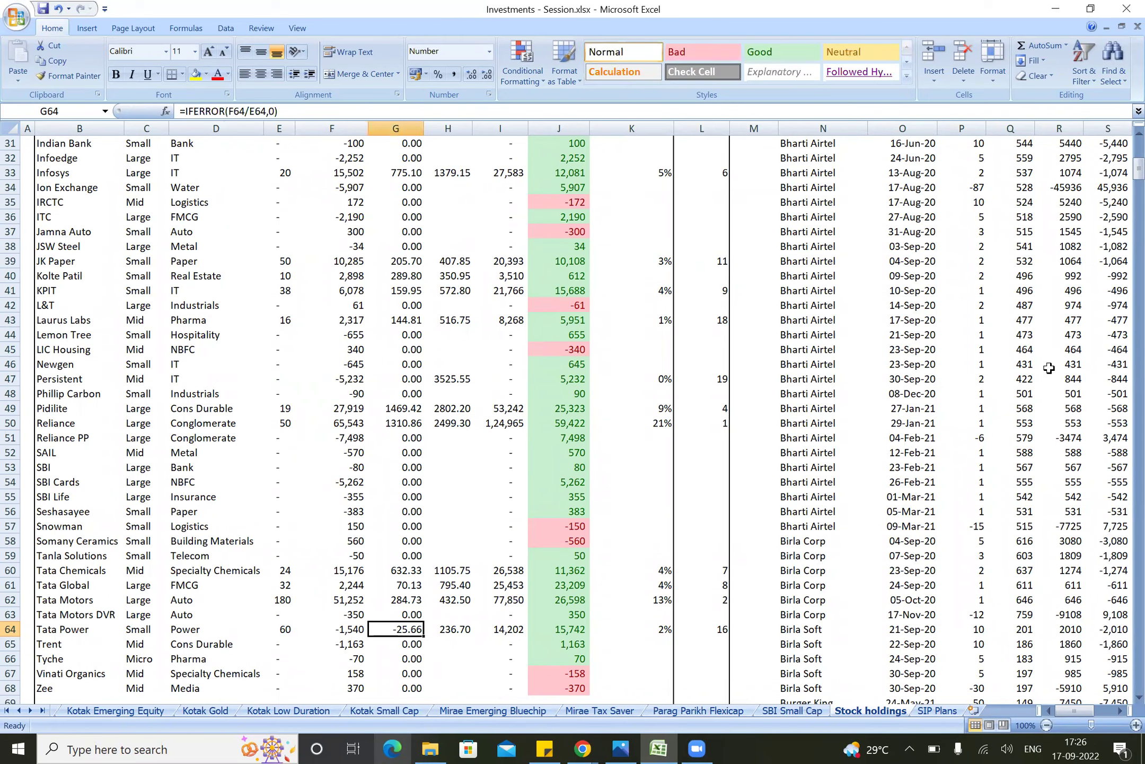
pyautogui.press('Left')
pyautogui.press('Right')
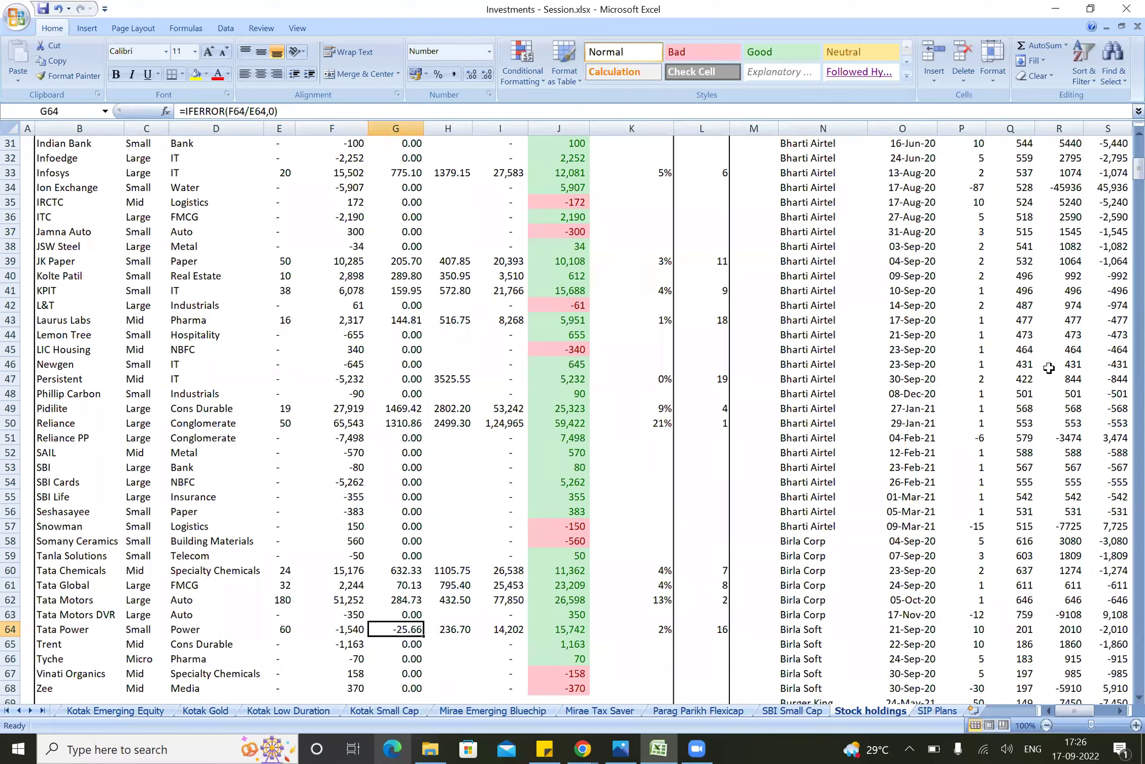
# Step: Check Tata Power's current price and inspect the formulas behind its current value and profit
pyautogui.press('Right')
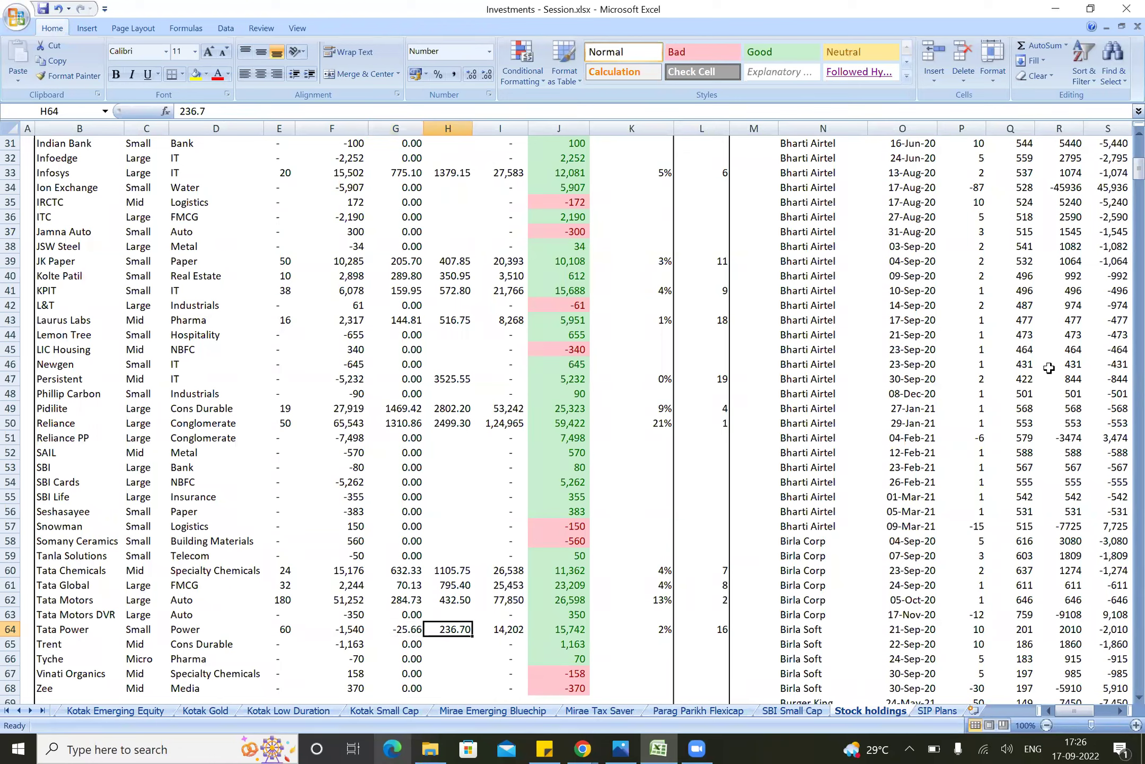
pyautogui.press('Right')
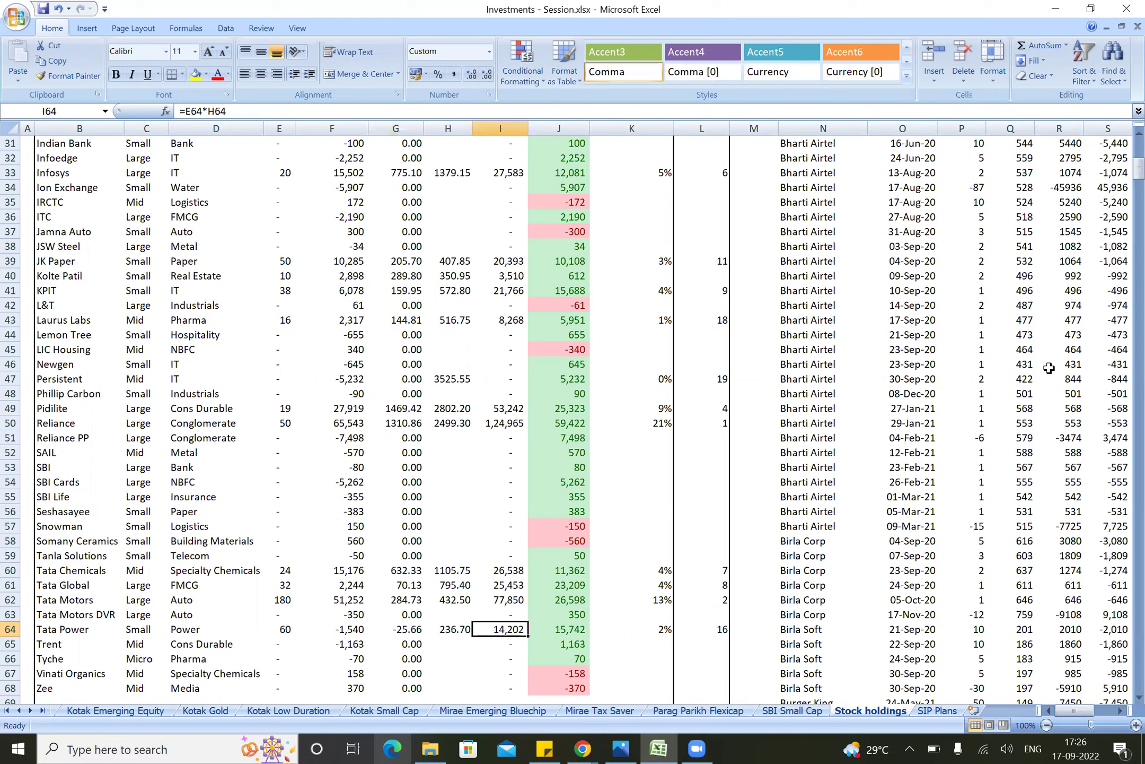
pyautogui.press('F2')
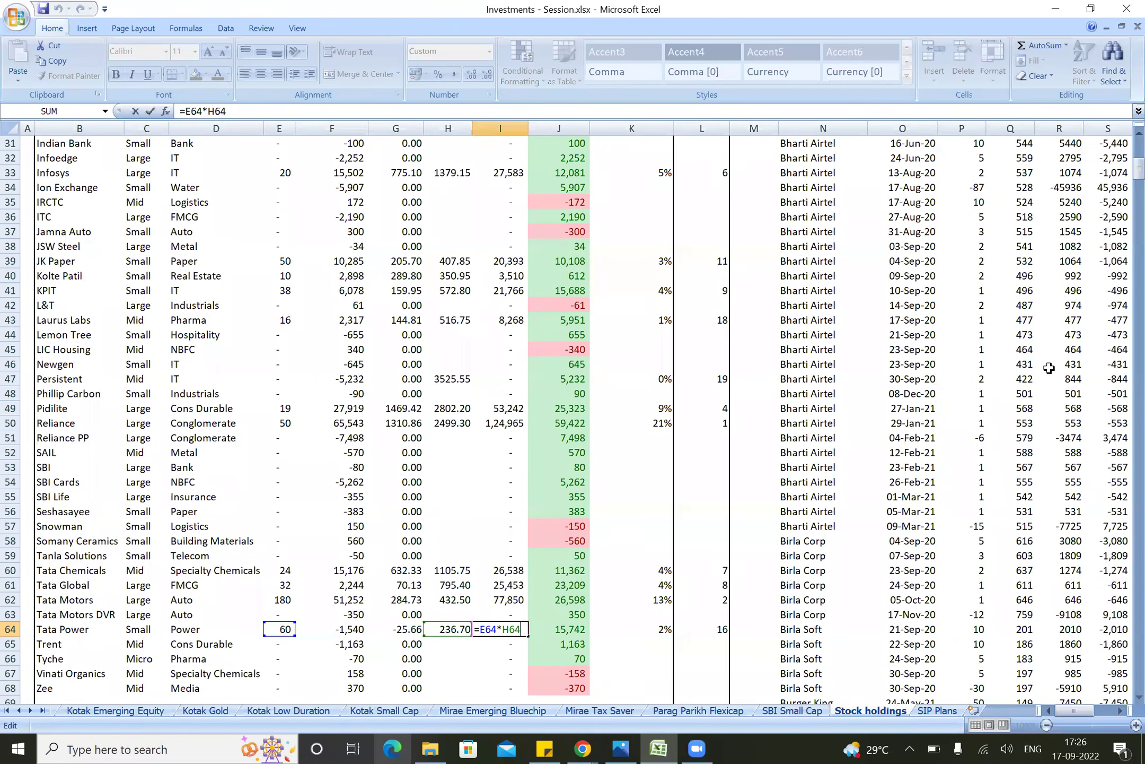
pyautogui.press('Tab')
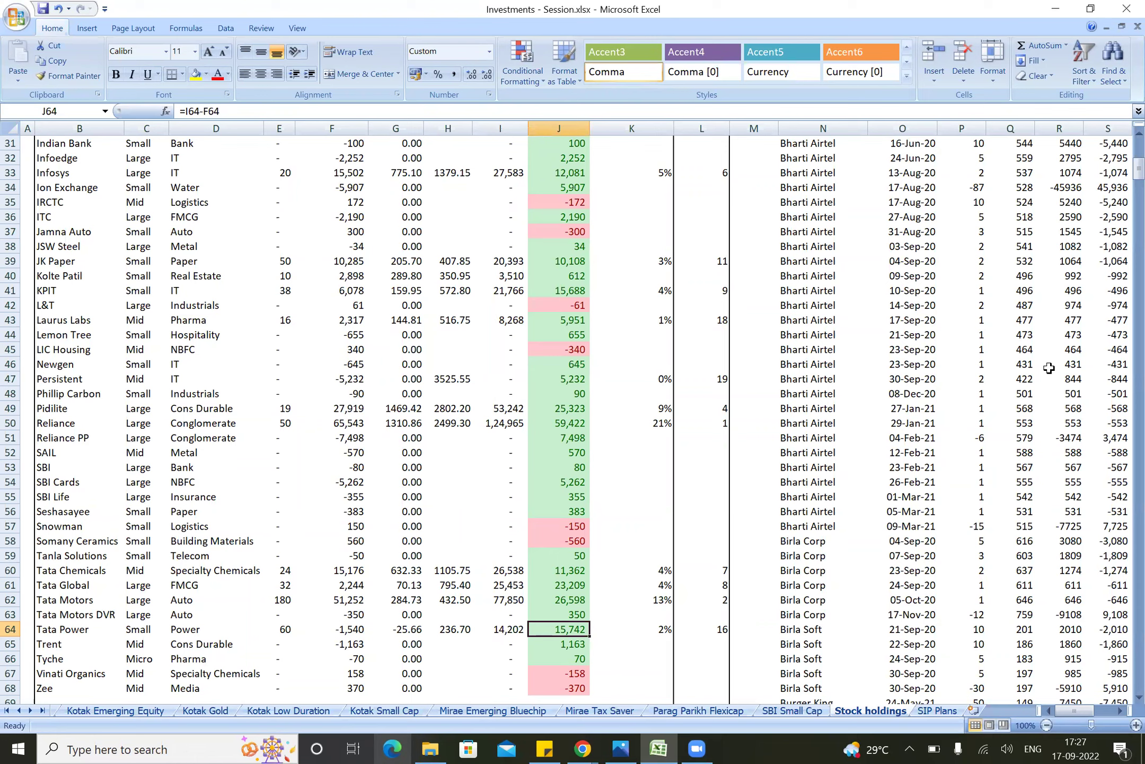
pyautogui.press('F2')
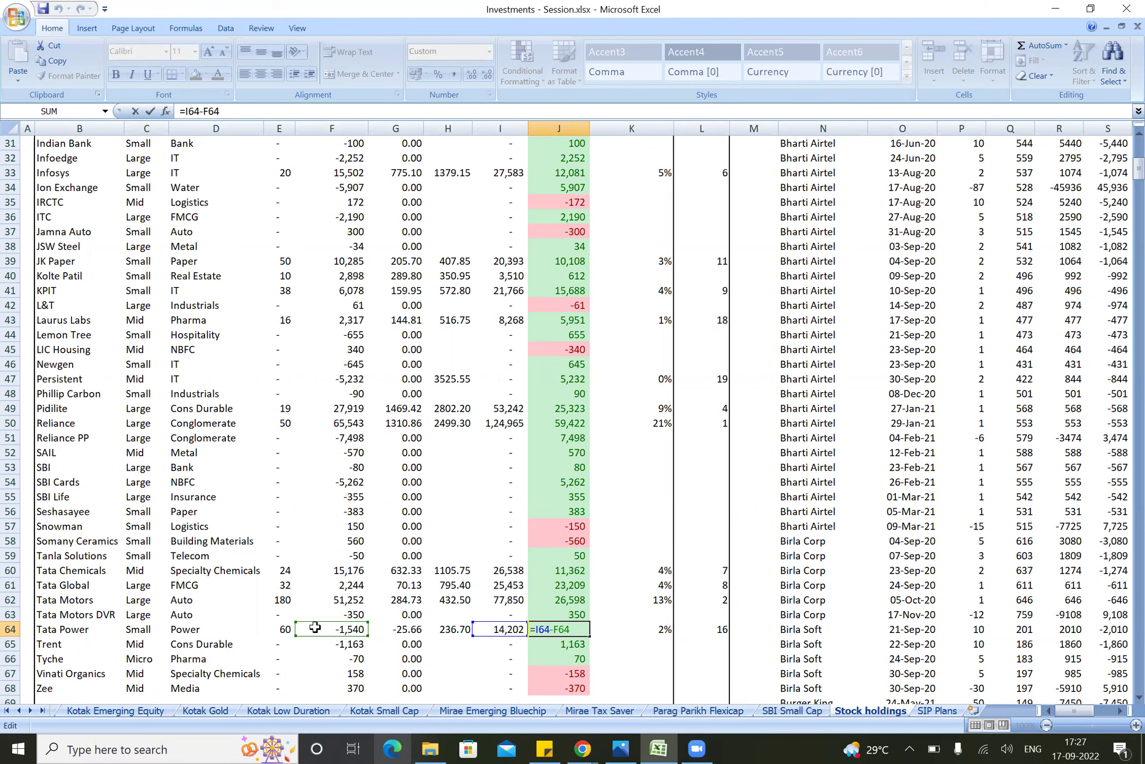
pyautogui.press('Escape')
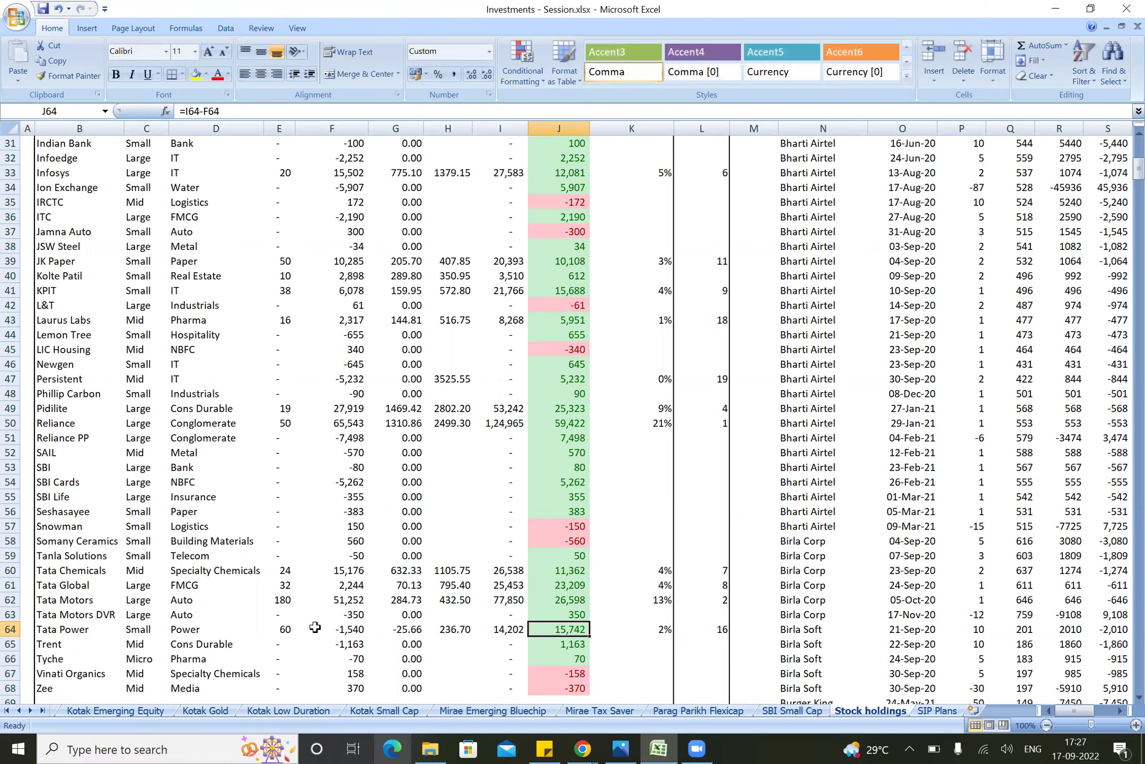
# Step: Examine the end of the holdings summary, including the total row and the unrealised and realised profit figures
pyautogui.press('Down')
pyautogui.press('Down')
pyautogui.press('Down')
pyautogui.press('Down')
pyautogui.press('Down')
pyautogui.press('Down')
pyautogui.press('Down')
pyautogui.press('Down')
pyautogui.press('Down')
pyautogui.press('Down')
pyautogui.press('Down')
pyautogui.press('Down')
pyautogui.press('Down')
pyautogui.press('Down')
pyautogui.press('Down')
pyautogui.press('Down')
pyautogui.press('Down')
pyautogui.press('Down')
pyautogui.press('Down')
pyautogui.press('Down')
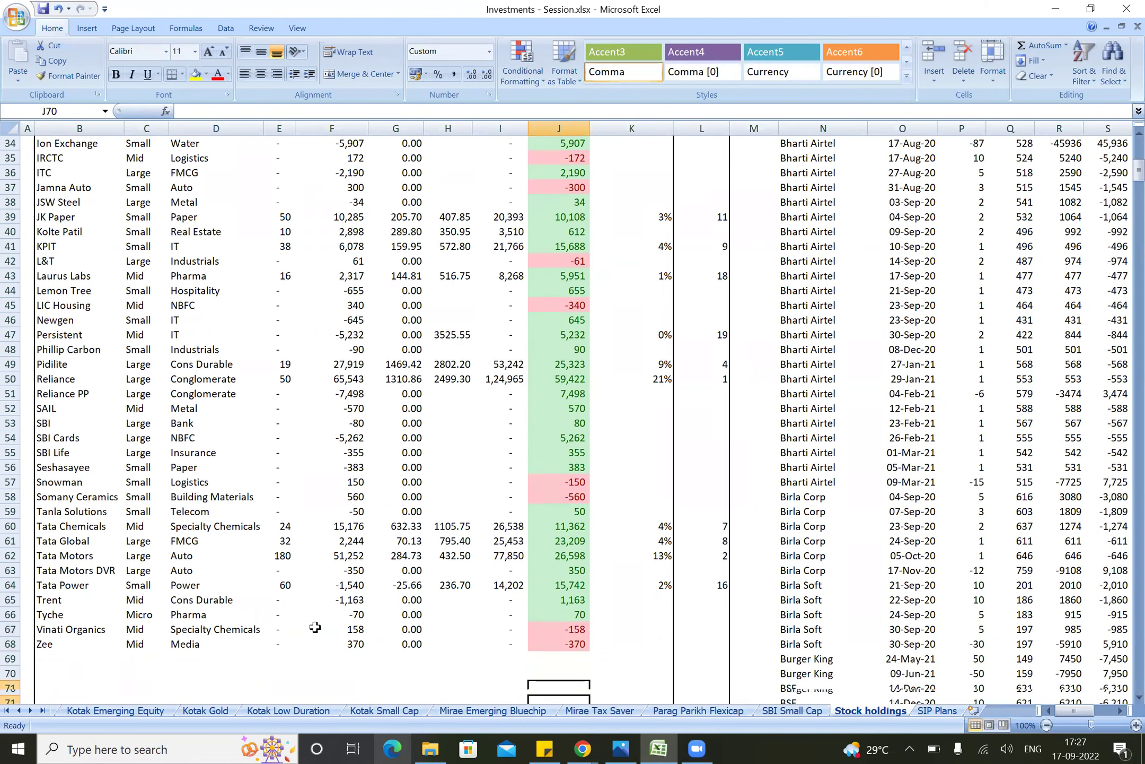
pyautogui.press('Up')
pyautogui.press('Up')
pyautogui.press('Up')
pyautogui.press('Up')
pyautogui.press('Up')
pyautogui.press('Up')
pyautogui.press('Up')
pyautogui.press('Up')
pyautogui.press('Up')
pyautogui.press('Up')
pyautogui.press('Up')
pyautogui.press('Up')
pyautogui.press('Up')
pyautogui.press('Up')
pyautogui.press('Up')
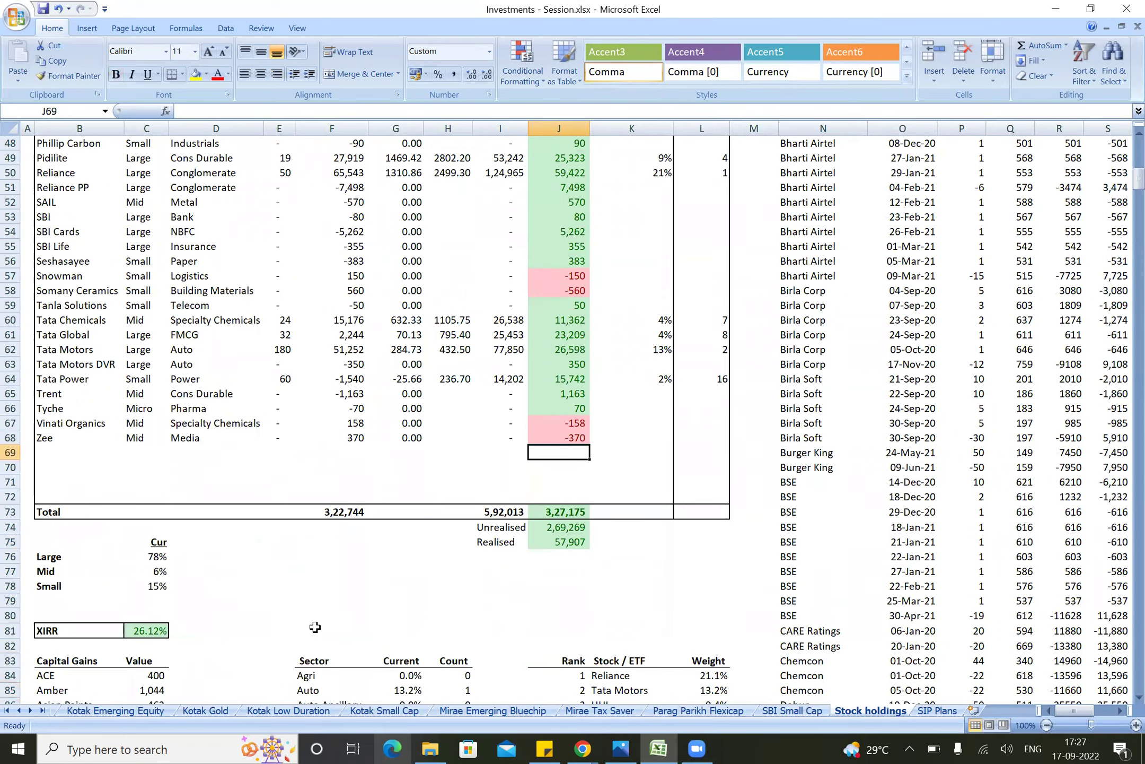
# Step: Inspect the formula behind Balaji Amines' current portfolio weight and look through the weights of the holdings below it
pyautogui.hotkey('ctrl', 'Up')
pyautogui.hotkey('ctrl', 'Up')
pyautogui.press('Up')
pyautogui.press('Right')
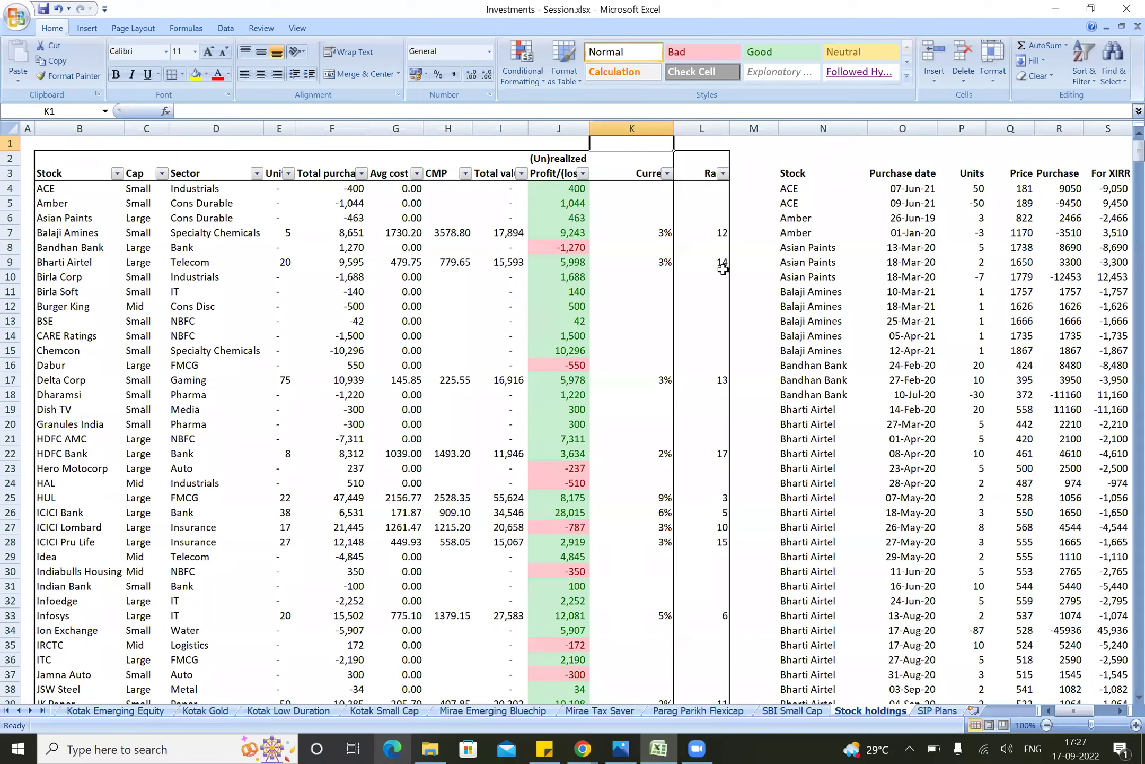
pyautogui.hotkey('ctrl', 'Down')
pyautogui.hotkey('ctrl', 'Down')
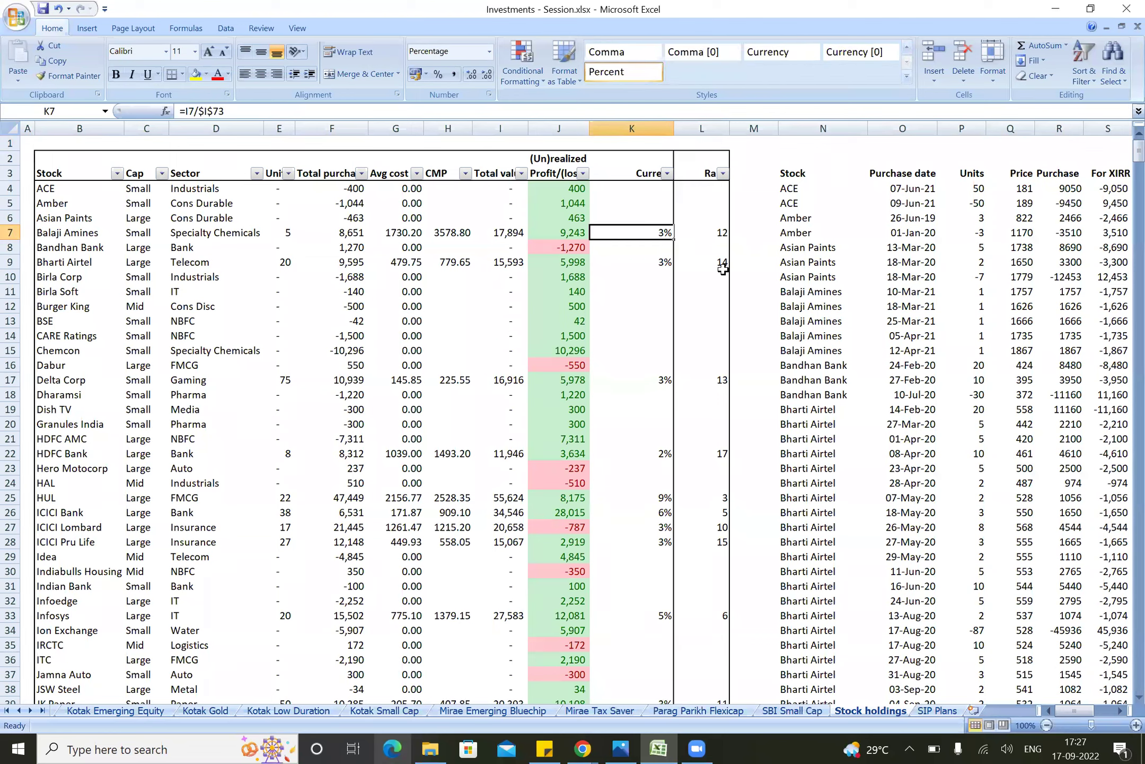
pyautogui.press('Down')
pyautogui.press('Down')
pyautogui.press('Down')
pyautogui.press('Down')
pyautogui.press('Down')
pyautogui.press('Down')
pyautogui.press('Down')
pyautogui.press('Down')
pyautogui.press('Down')
pyautogui.press('Down')
pyautogui.press('Down')
pyautogui.press('Down')
pyautogui.press('Down')
pyautogui.press('Down')
pyautogui.press('Down')
# Step: Return to the Balaji Amines row and review its entries from average cost across to current weight
pyautogui.press('Up')
pyautogui.press('Up')
pyautogui.press('Up')
pyautogui.press('Up')
pyautogui.press('Up')
pyautogui.press('Up')
pyautogui.press('Up')
pyautogui.press('Up')
pyautogui.press('Up')
pyautogui.press('Up')
pyautogui.press('Up')
pyautogui.press('Up')
pyautogui.press('Left')
pyautogui.press('Up')
pyautogui.press('Up')
pyautogui.press('Up')
pyautogui.press('Right')
pyautogui.press('Left')
pyautogui.press('Left')
pyautogui.press('Left')
pyautogui.press('Left')
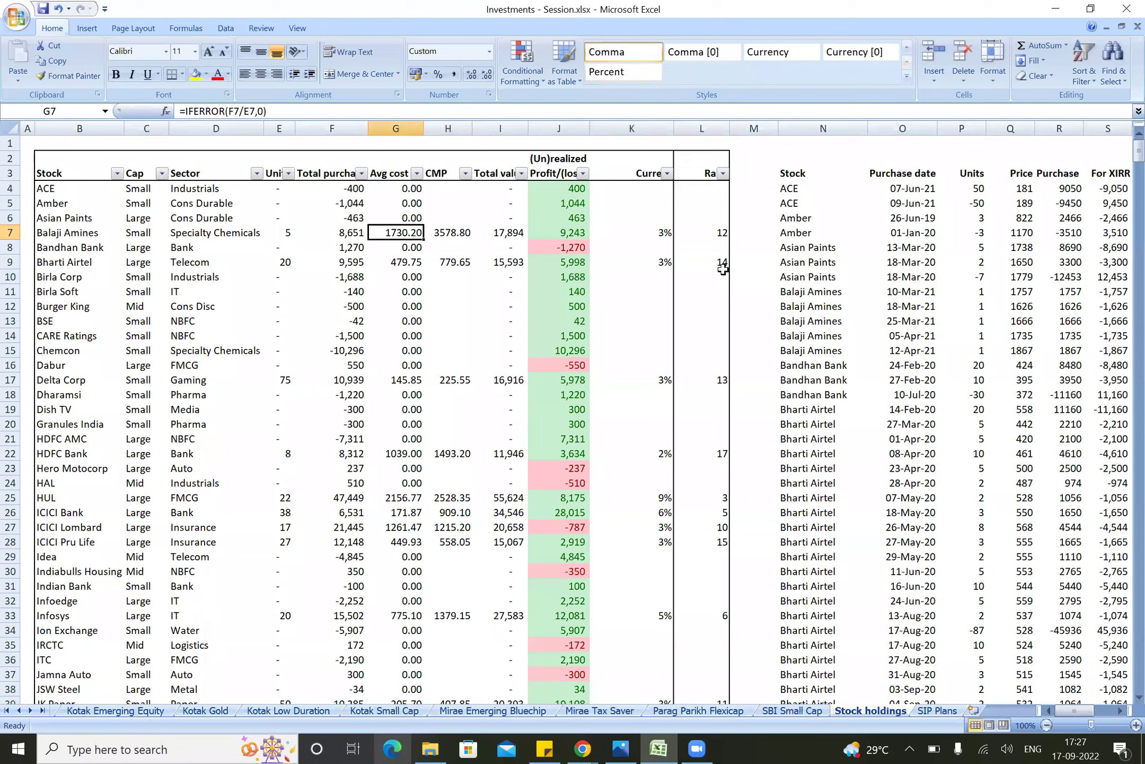
pyautogui.press('Right')
pyautogui.press('Right')
pyautogui.press('Right')
pyautogui.press('Right')
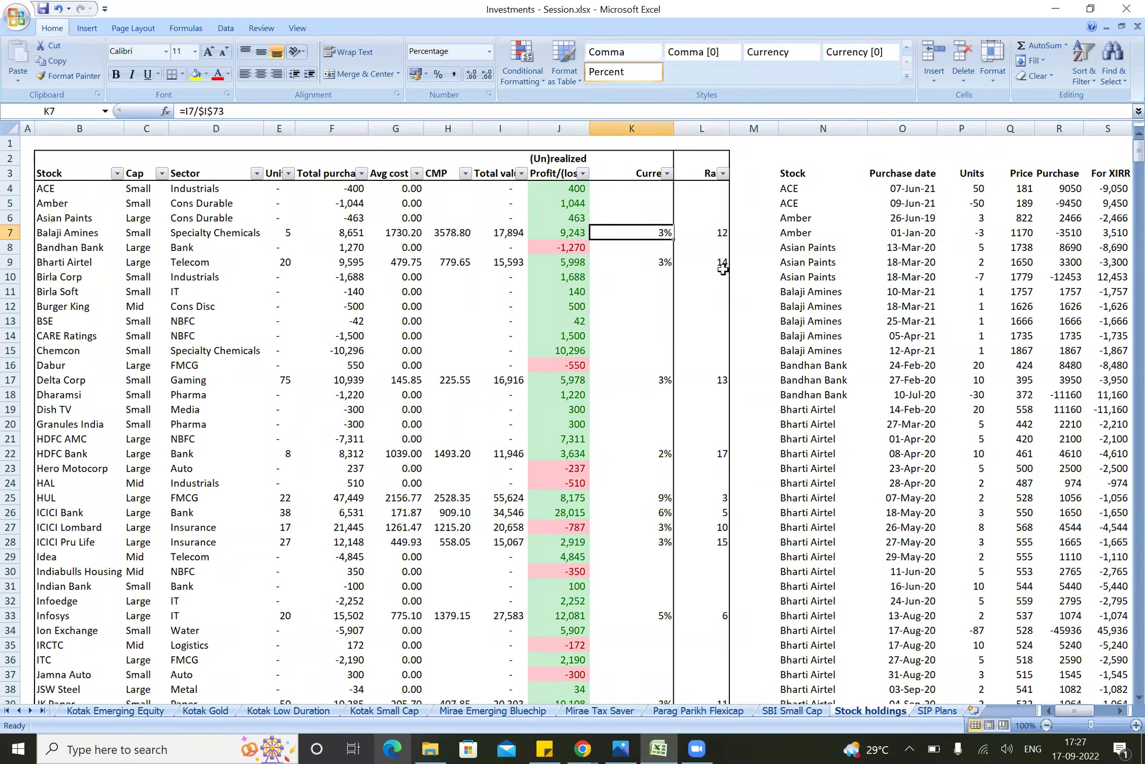
# Step: Insert blank cells across the transaction table above the first Bandhan Bank entry, shifting the existing cells down
pyautogui.press('Right')
pyautogui.press('Right')
pyautogui.press('Down')
pyautogui.press('Down')
pyautogui.press('Down')
pyautogui.press('Down')
pyautogui.press('Down')
pyautogui.press('Down')
pyautogui.press('Down')
pyautogui.press('Down')
pyautogui.press('Down')
pyautogui.press('Down')
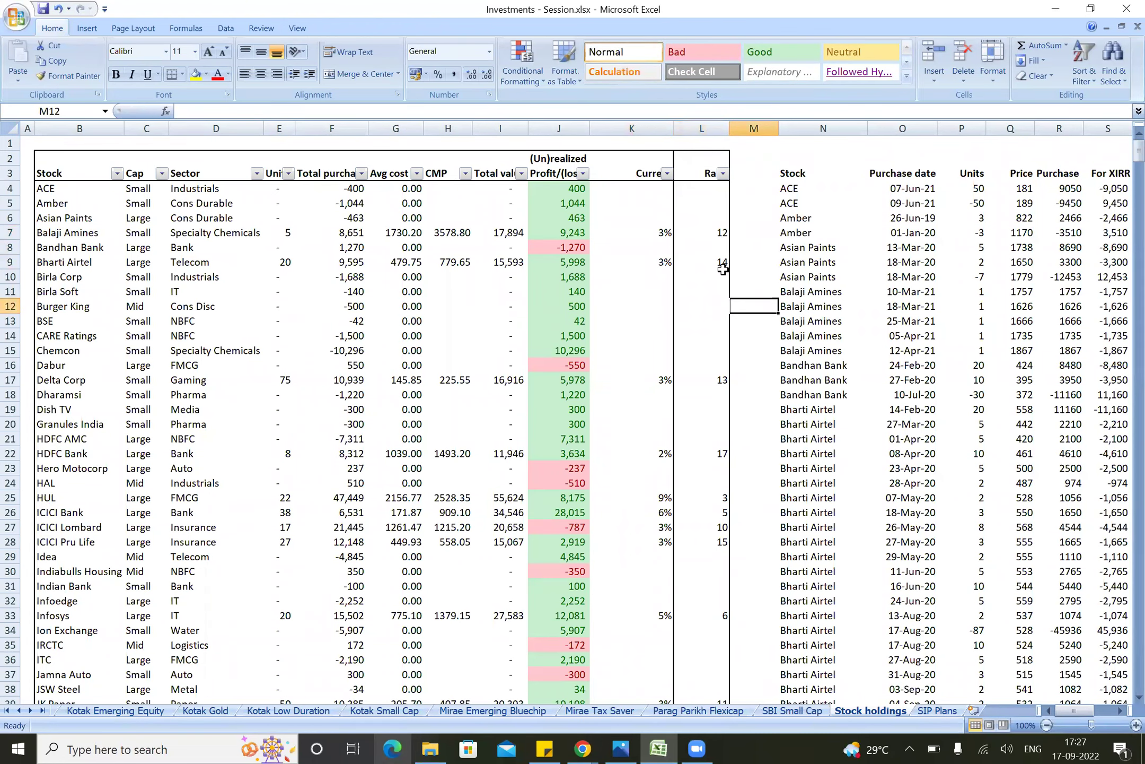
pyautogui.press('Right')
pyautogui.hotkey('ctrl', 'shift', 'Right')
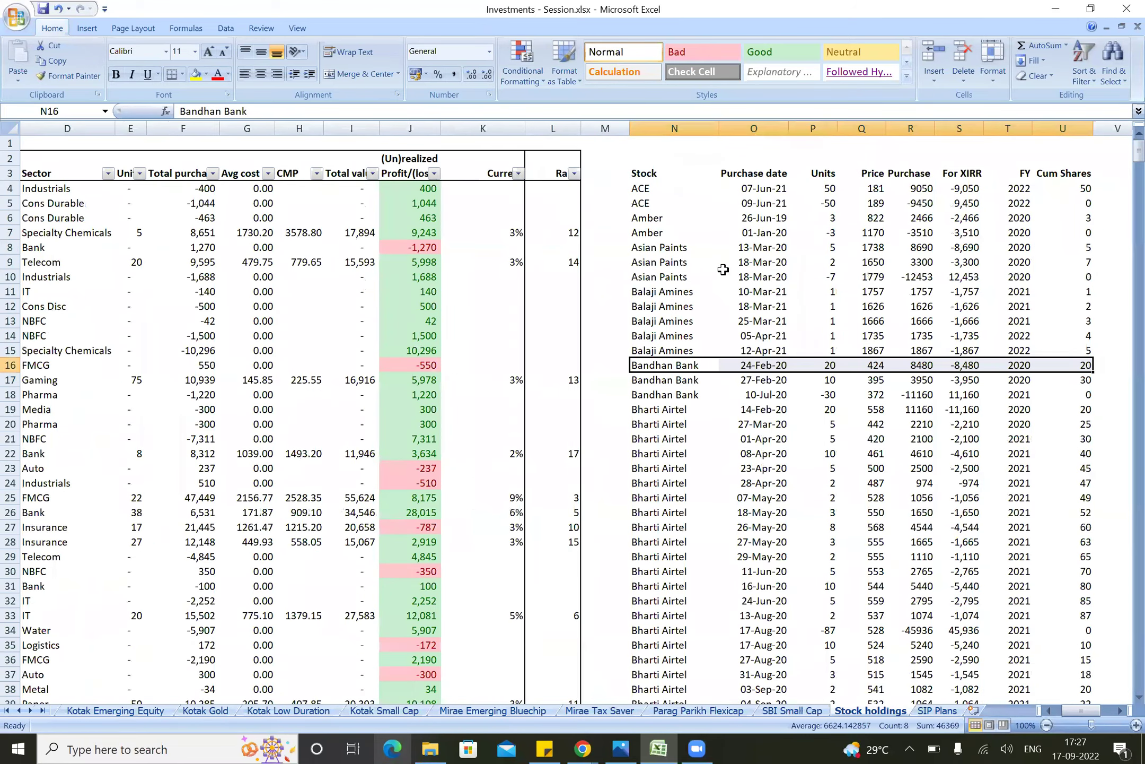
pyautogui.hotkey('shift', 'F10')
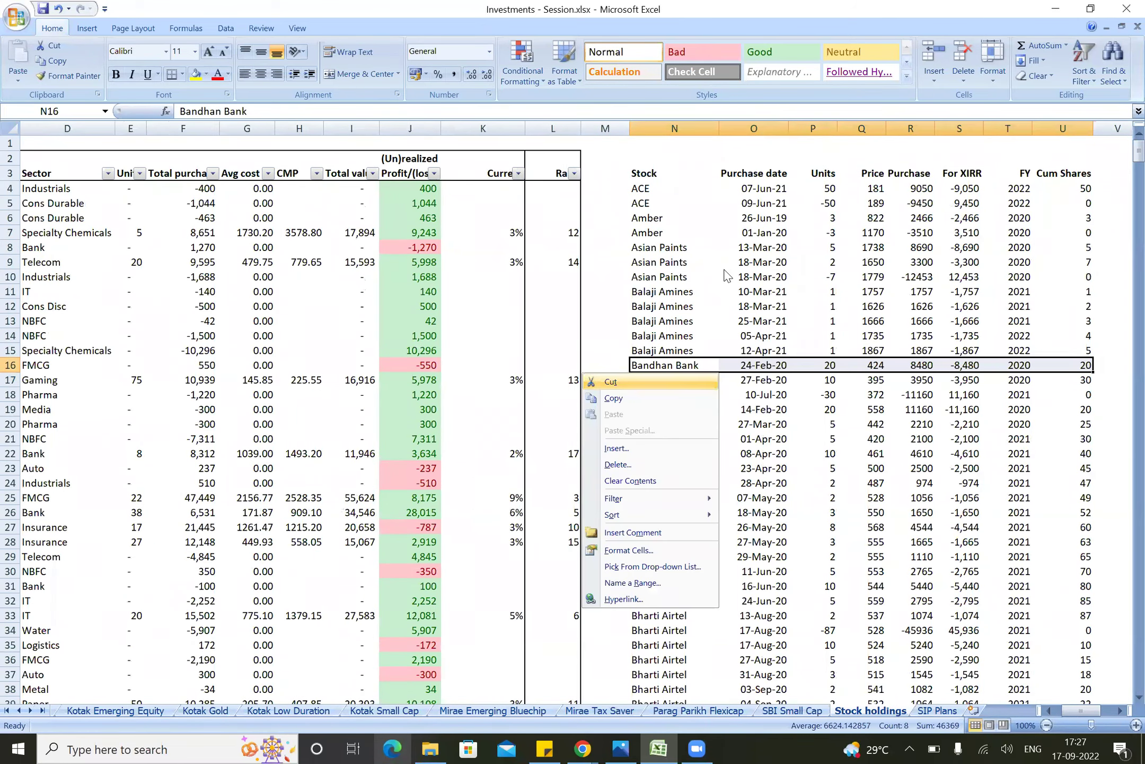
pyautogui.press('i')
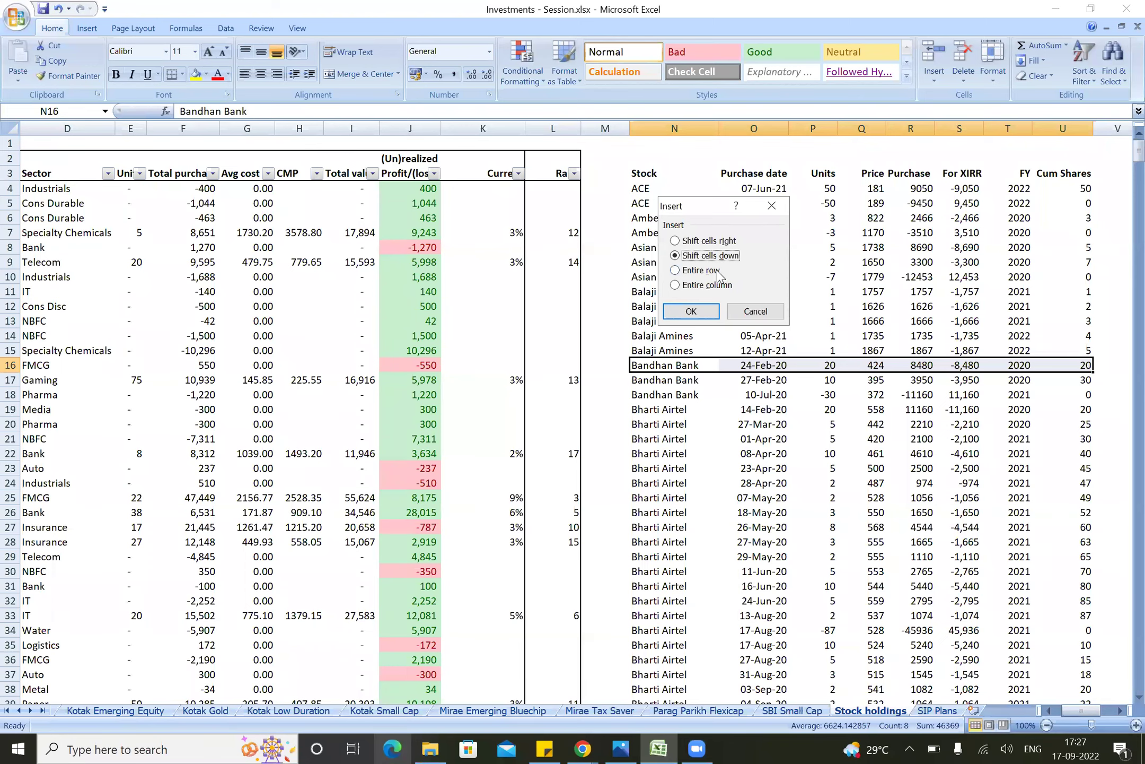
pyautogui.click(701, 310)
# Step: Copy the 12-Apr-21 Balaji Amines transaction into the blank row below it
pyautogui.press('Up')
pyautogui.hotkey('ctrl', 'shift', 'Right')
pyautogui.hotkey('ctrl', 'c')
pyautogui.press('Down')
pyautogui.hotkey('ctrl', 'v')
# Step: Set the date of the copied Balaji Amines transaction to 16-Sep-22
pyautogui.press('Right')
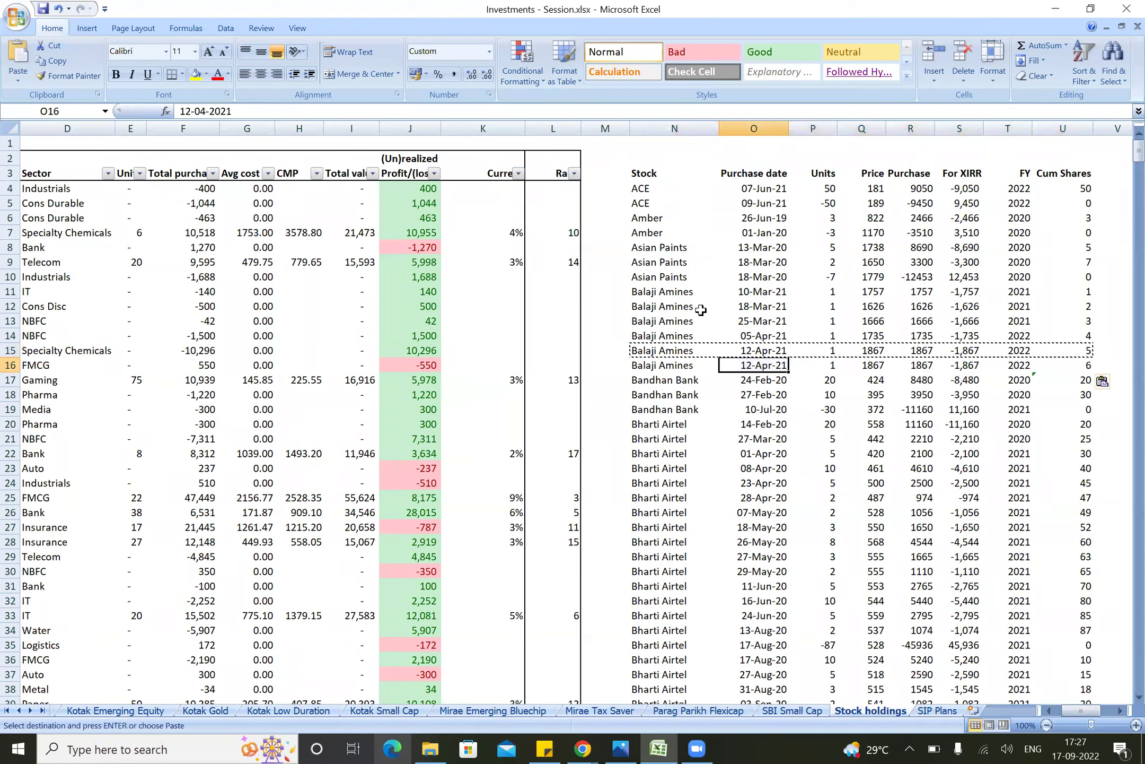
pyautogui.press('F2')
pyautogui.press('BackSpace')
pyautogui.write('22')
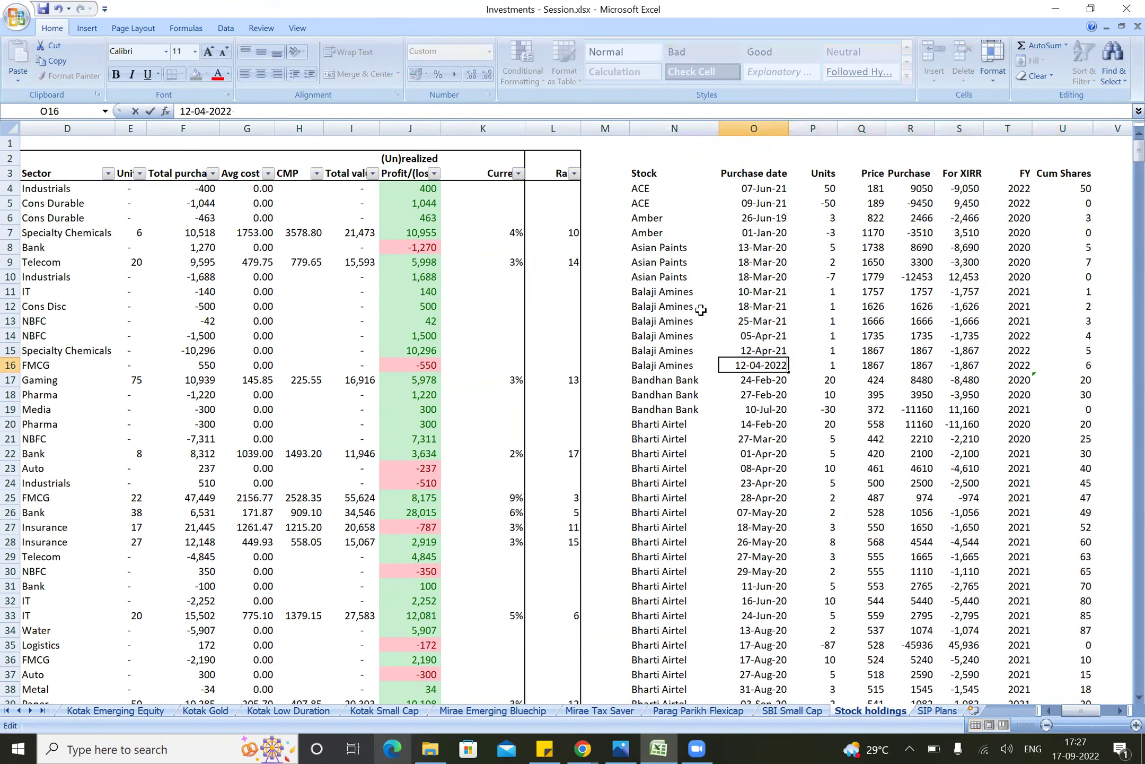
pyautogui.hotkey('shift', 'Left')
pyautogui.write('9')
pyautogui.press('Left')
pyautogui.press('Left')
pyautogui.hotkey('shift', 'Left')
pyautogui.write('6')
pyautogui.press('Return')
# Step: Record the 16-Sep-22 Balaji Amines transaction as a sale of -5 units at a price of 3578.8
pyautogui.press('Up')
pyautogui.press('Right')
pyautogui.write('-5')
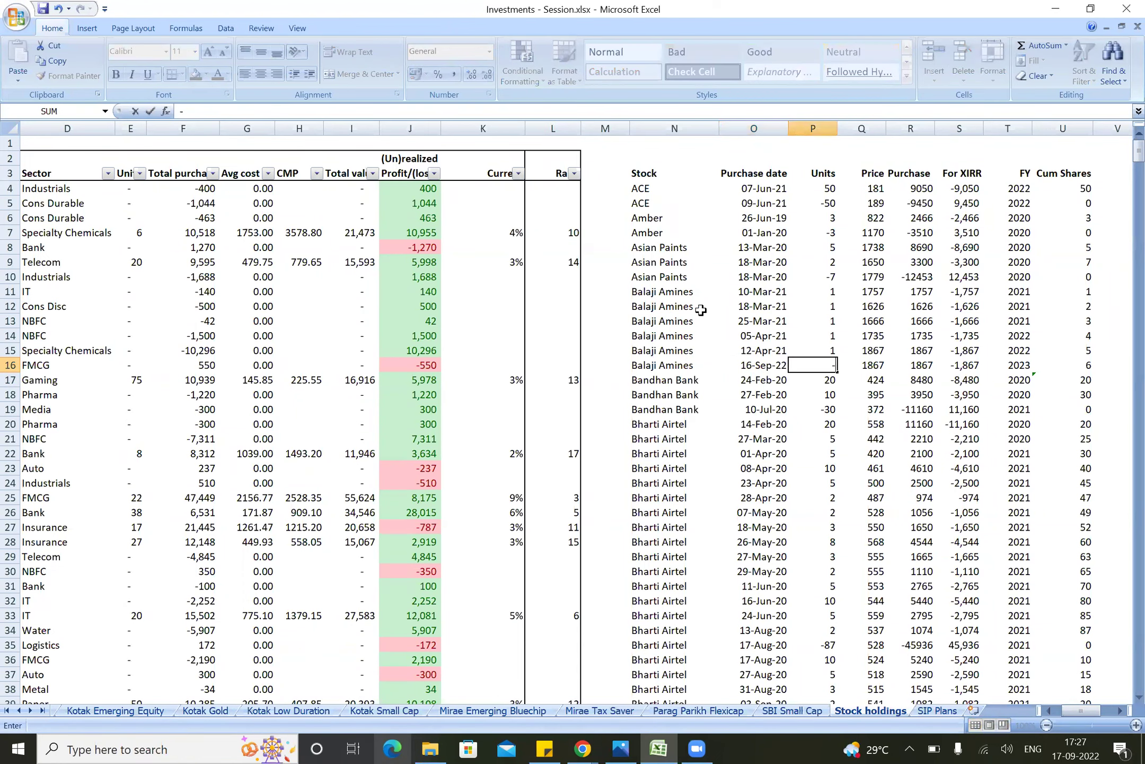
pyautogui.press('Return')
pyautogui.press('Up')
pyautogui.press('Right')
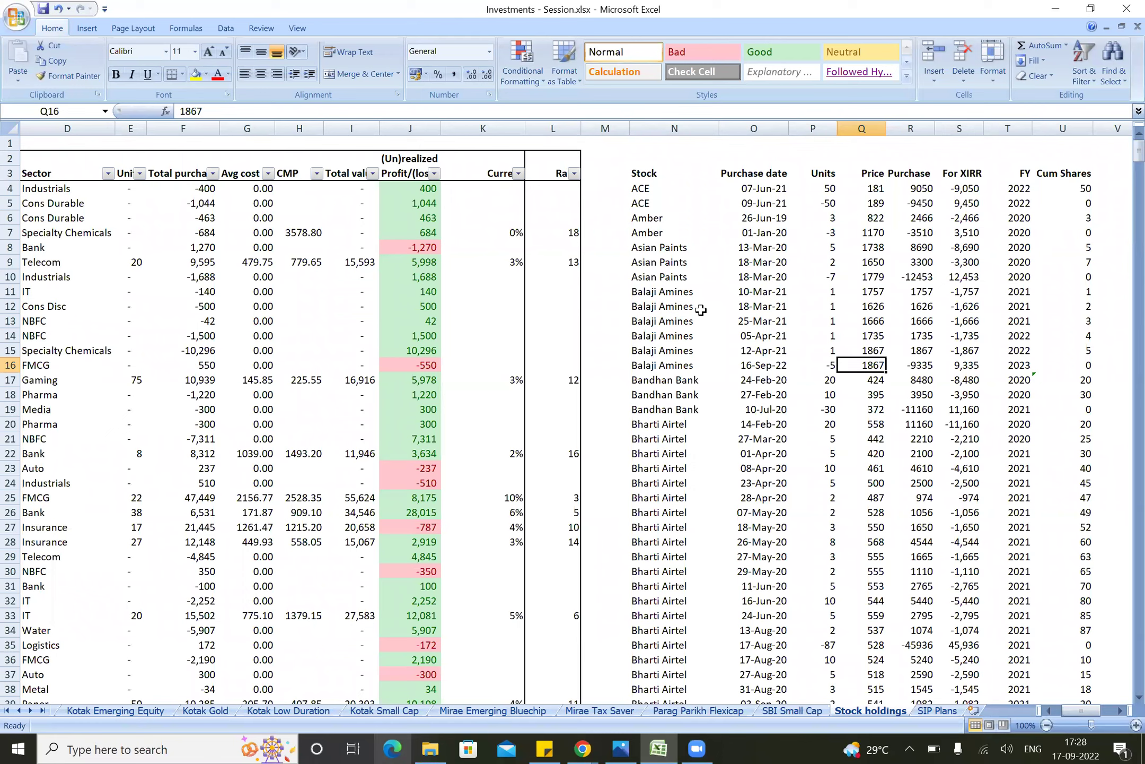
pyautogui.write('357')
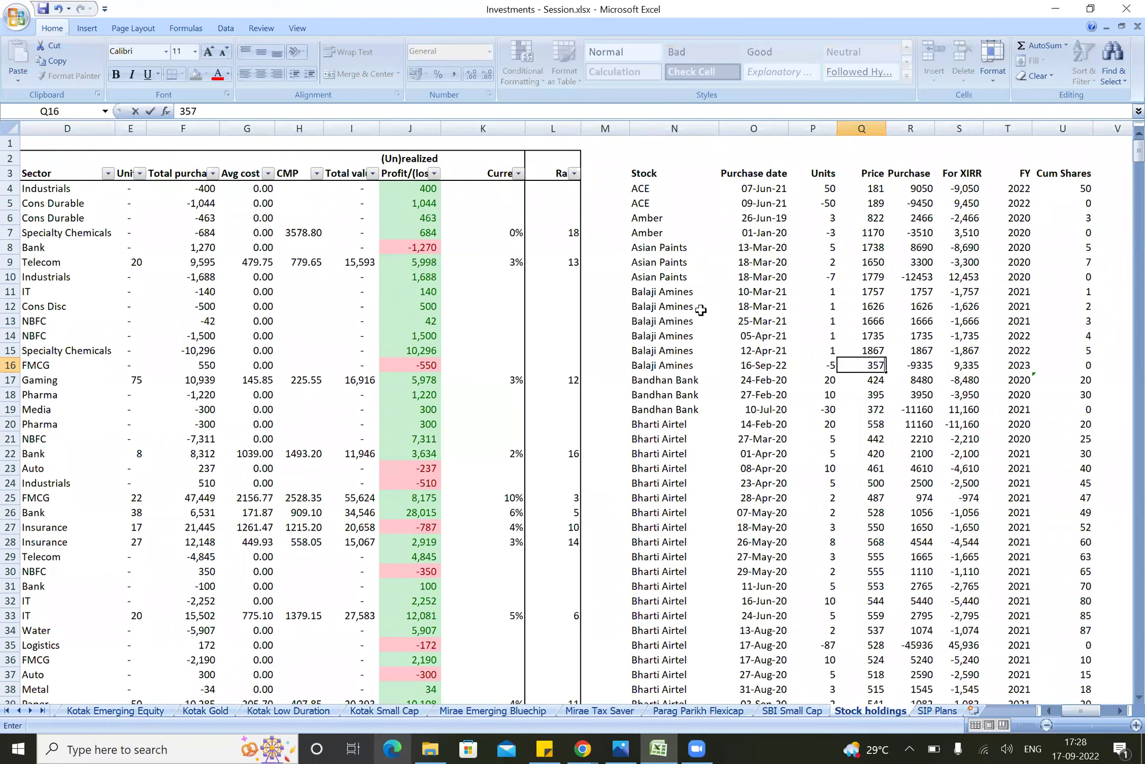
pyautogui.write('8.8')
pyautogui.press('Return')
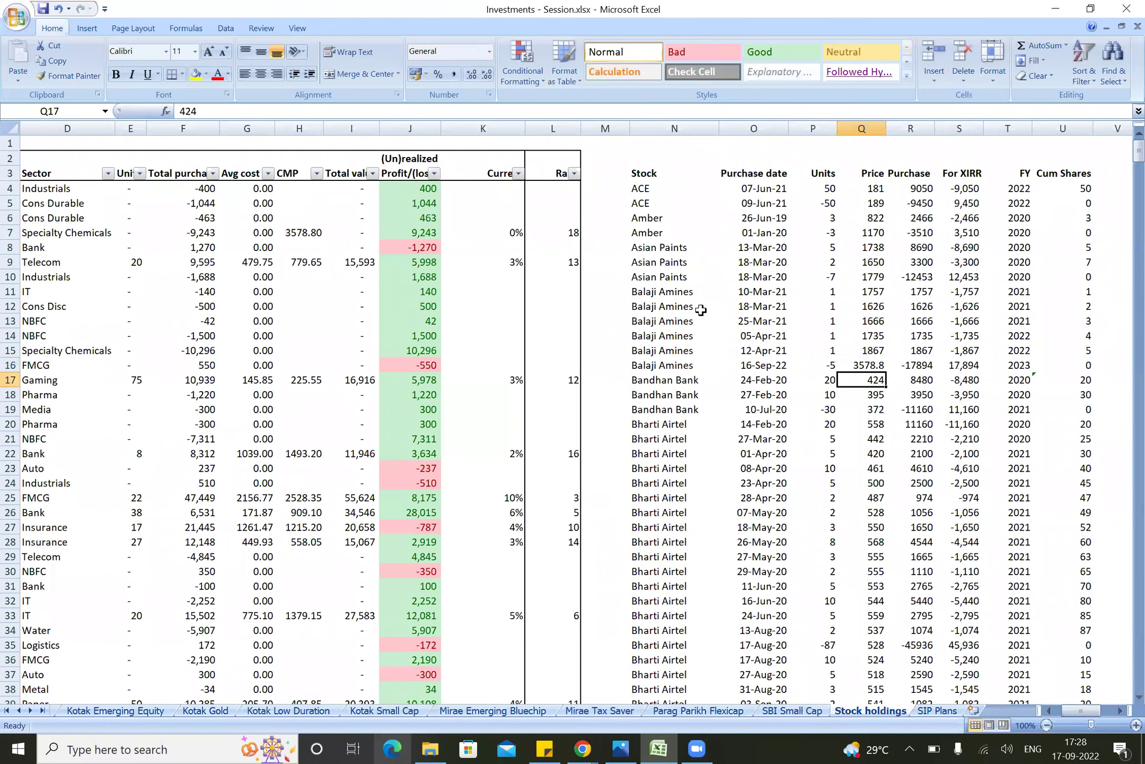
# Step: Copy the cumulative shares formula from the Balaji Amines sale row to the first Bandhan Bank transaction
pyautogui.press('Up')
pyautogui.press('Right')
pyautogui.press('Right')
pyautogui.press('Right')
pyautogui.press('Right')
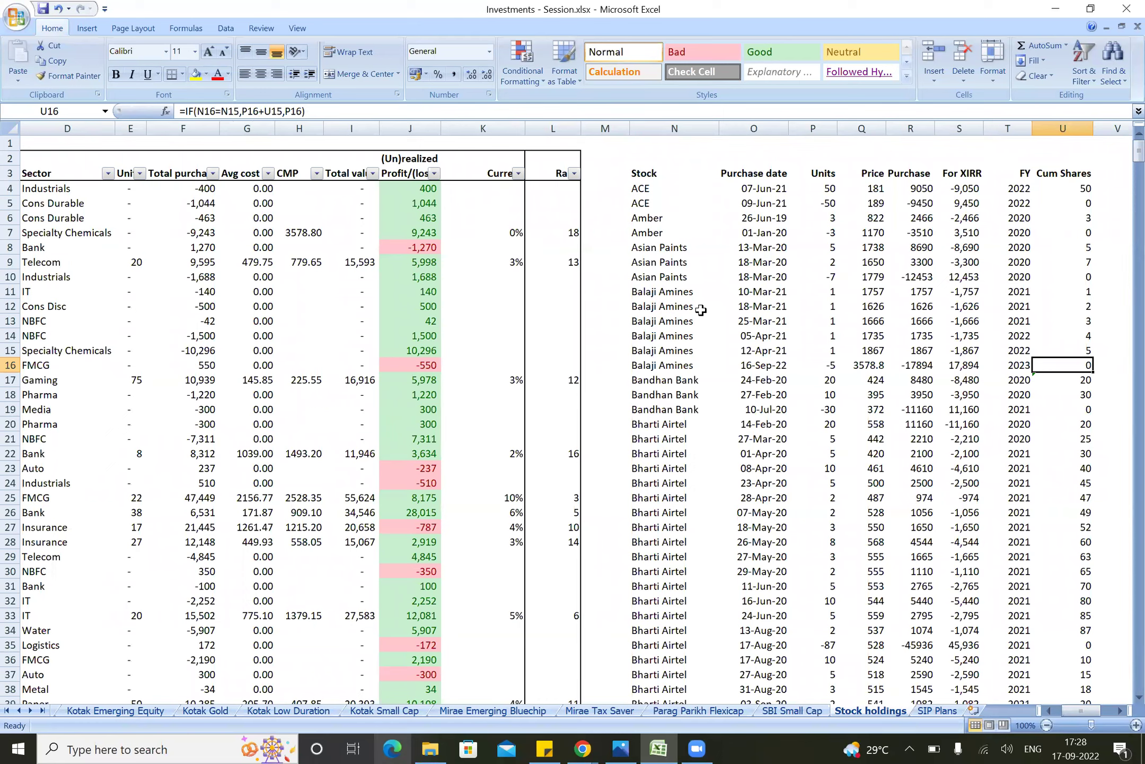
pyautogui.hotkey('ctrl', 'c')
pyautogui.press('Down')
pyautogui.hotkey('ctrl', 'v')
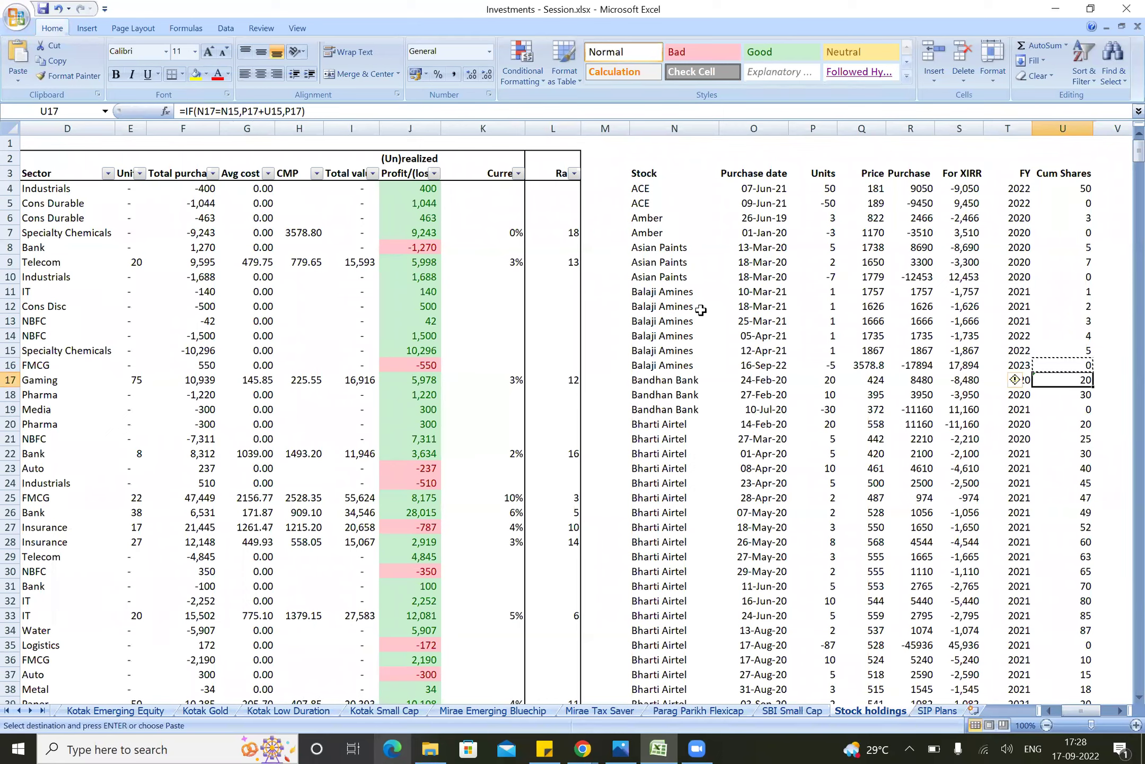
pyautogui.press('Escape')
pyautogui.press('Down')
pyautogui.press('Up')
pyautogui.press('Up')
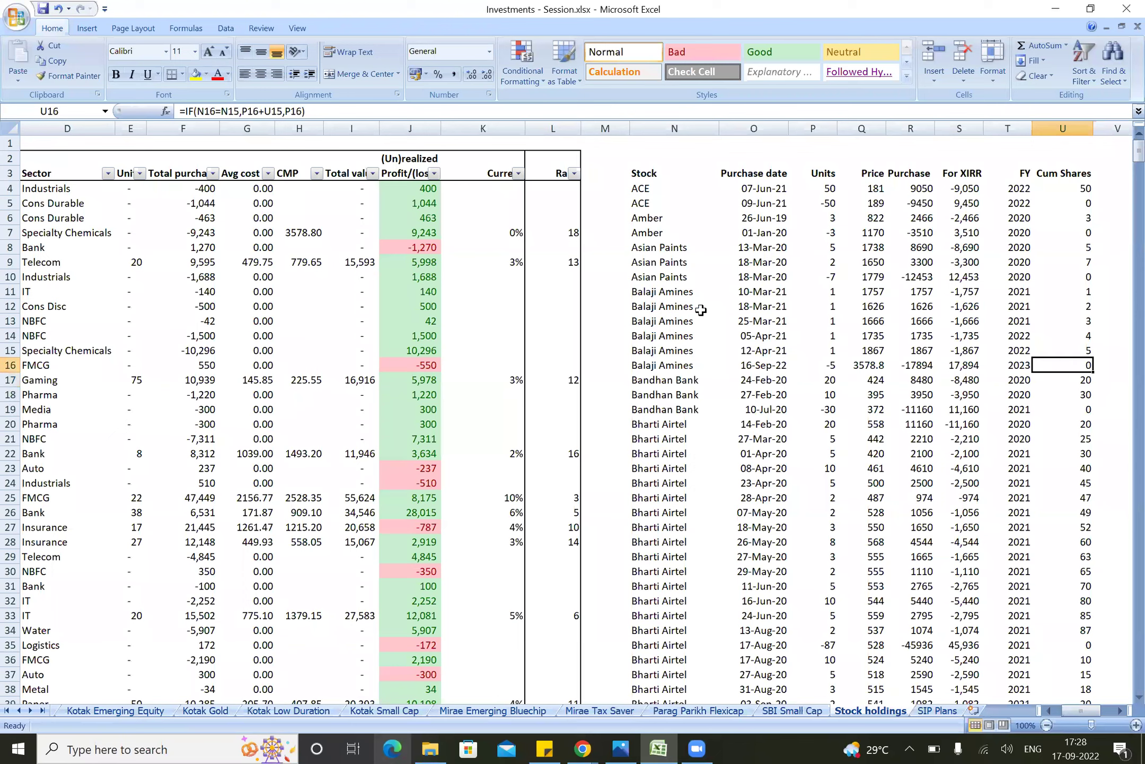
pyautogui.press('Down')
pyautogui.press('Up')
pyautogui.press('Up')
pyautogui.press('Up')
pyautogui.press('Down')
pyautogui.press('Down')
pyautogui.press('Down')
pyautogui.press('Up')
# Step: Clear the CMP value of Balaji Amines in the holdings table
pyautogui.press('Left')
pyautogui.press('Left')
pyautogui.press('Left')
pyautogui.press('Left')
pyautogui.press('Left')
pyautogui.press('Left')
pyautogui.press('Left')
pyautogui.press('Left')
pyautogui.press('Left')
pyautogui.press('Left')
pyautogui.press('Left')
pyautogui.press('Left')
pyautogui.press('Left')
pyautogui.press('Left')
pyautogui.press('Left')
pyautogui.press('Left')
pyautogui.press('Left')
pyautogui.press('Left')
pyautogui.press('Left')
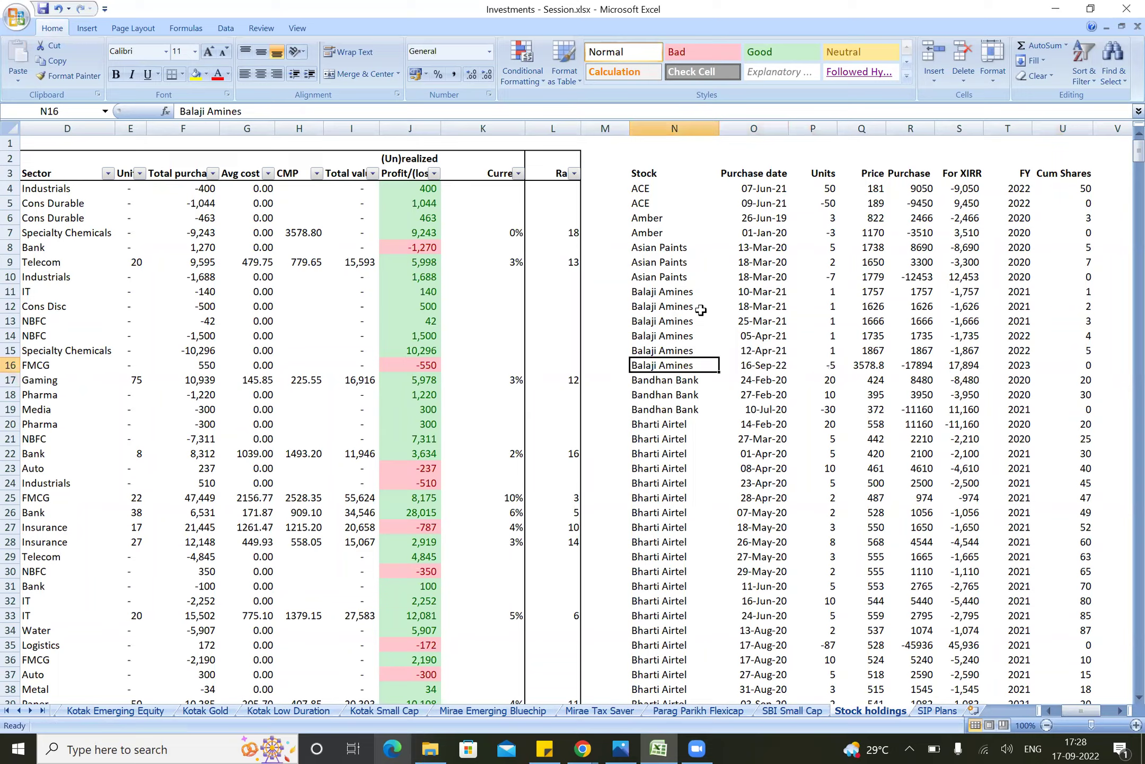
pyautogui.press('Up')
pyautogui.press('Up')
pyautogui.press('Up')
pyautogui.press('Up')
pyautogui.press('Up')
pyautogui.press('Up')
pyautogui.press('Up')
pyautogui.press('Up')
pyautogui.press('Up')
pyautogui.press('Right')
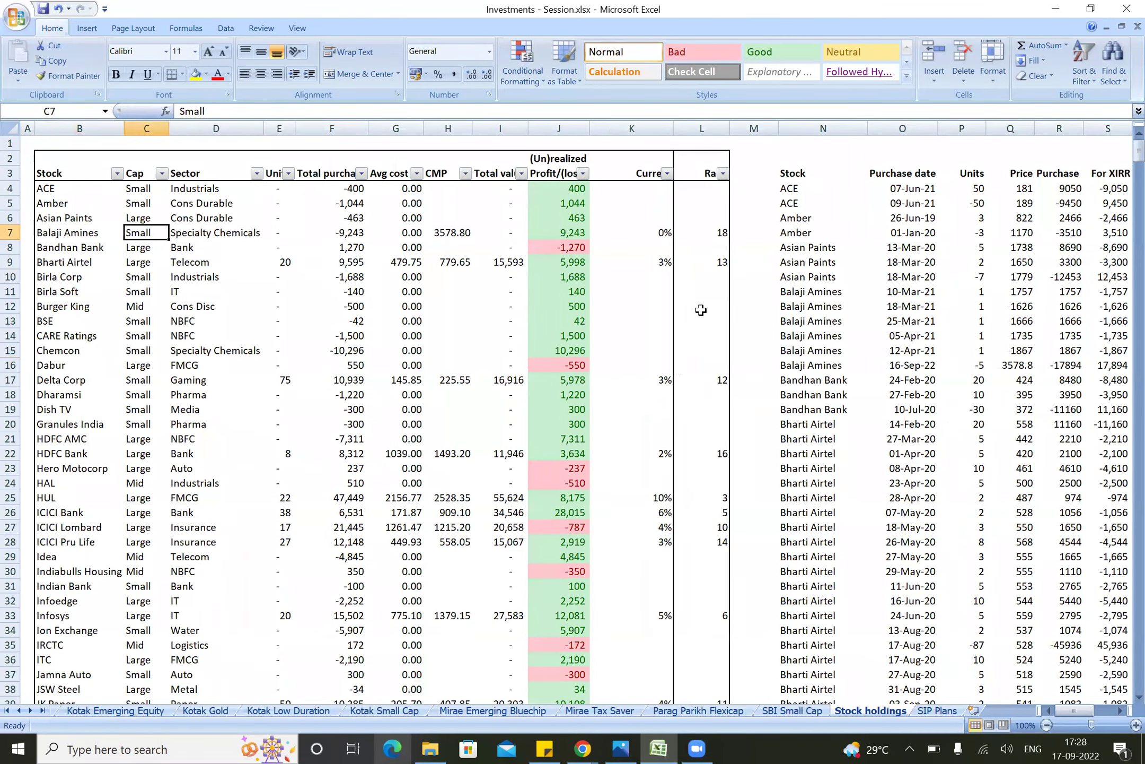
pyautogui.press('Right')
pyautogui.press('Right')
pyautogui.press('Right')
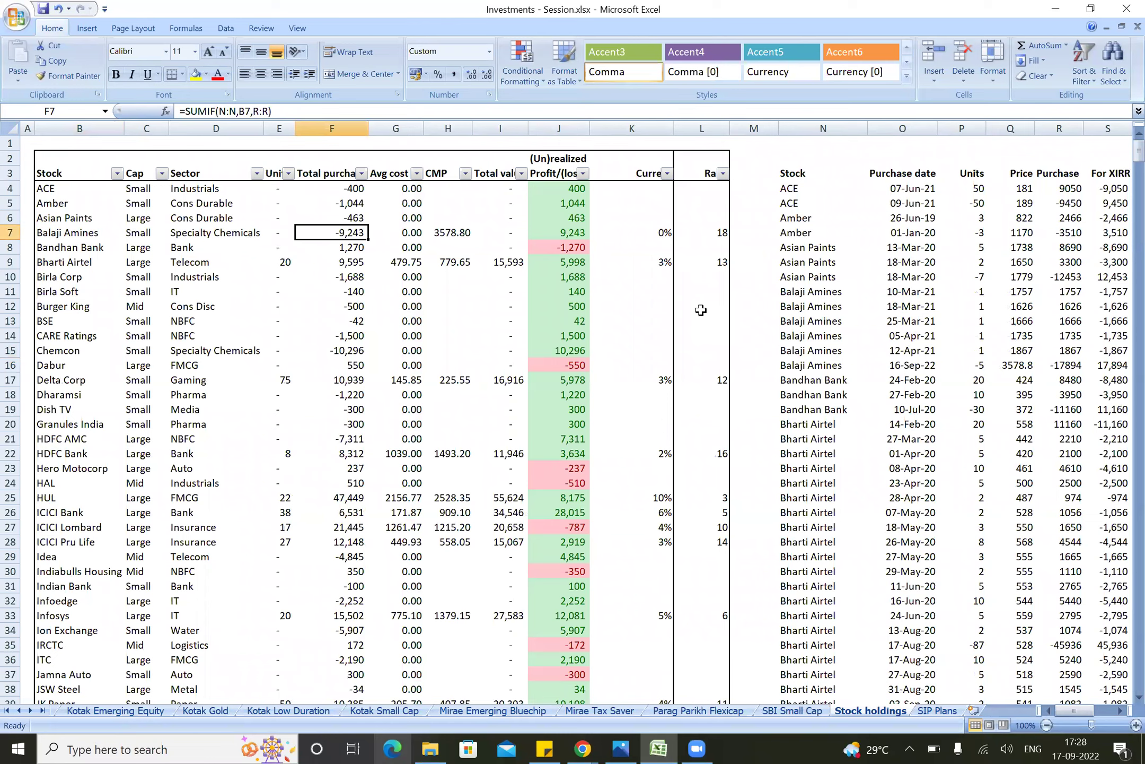
pyautogui.press('Right')
pyautogui.press('Right')
pyautogui.press('Right')
pyautogui.press('Left')
pyautogui.press('Delete')
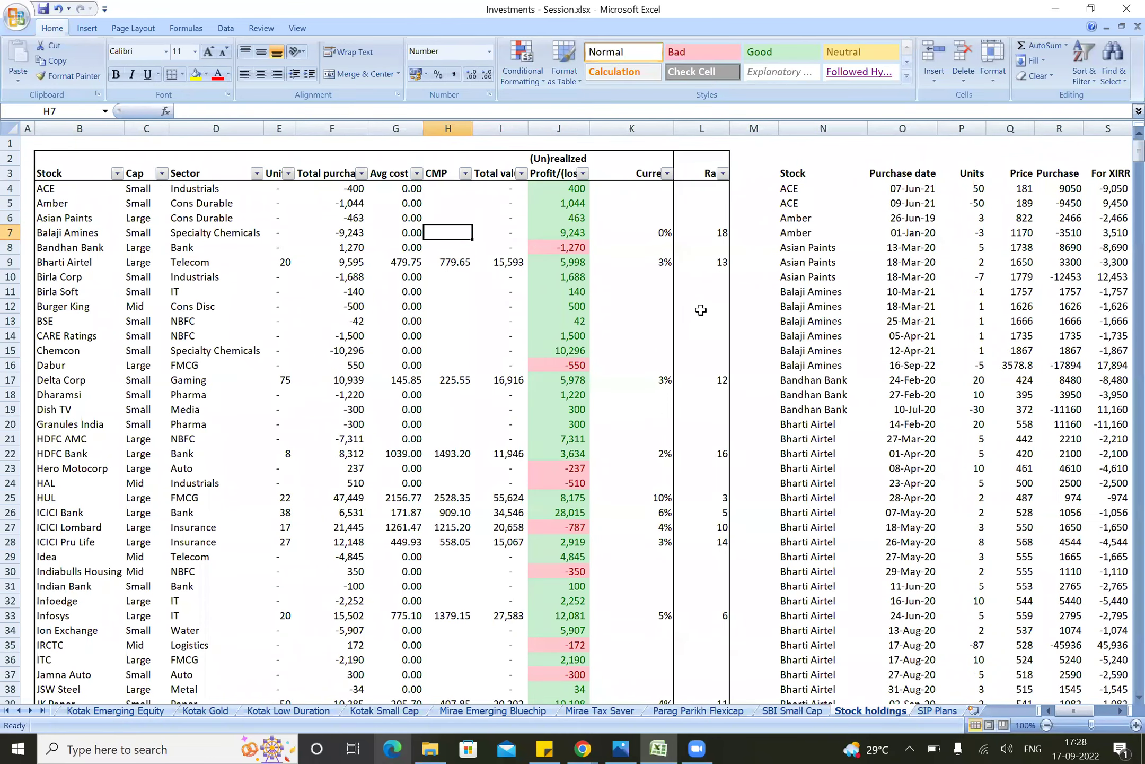
# Step: Clear the current weight and the rank of Balaji Amines in the holdings table
pyautogui.press('Right')
pyautogui.press('Right')
pyautogui.press('Right')
pyautogui.press('Delete')
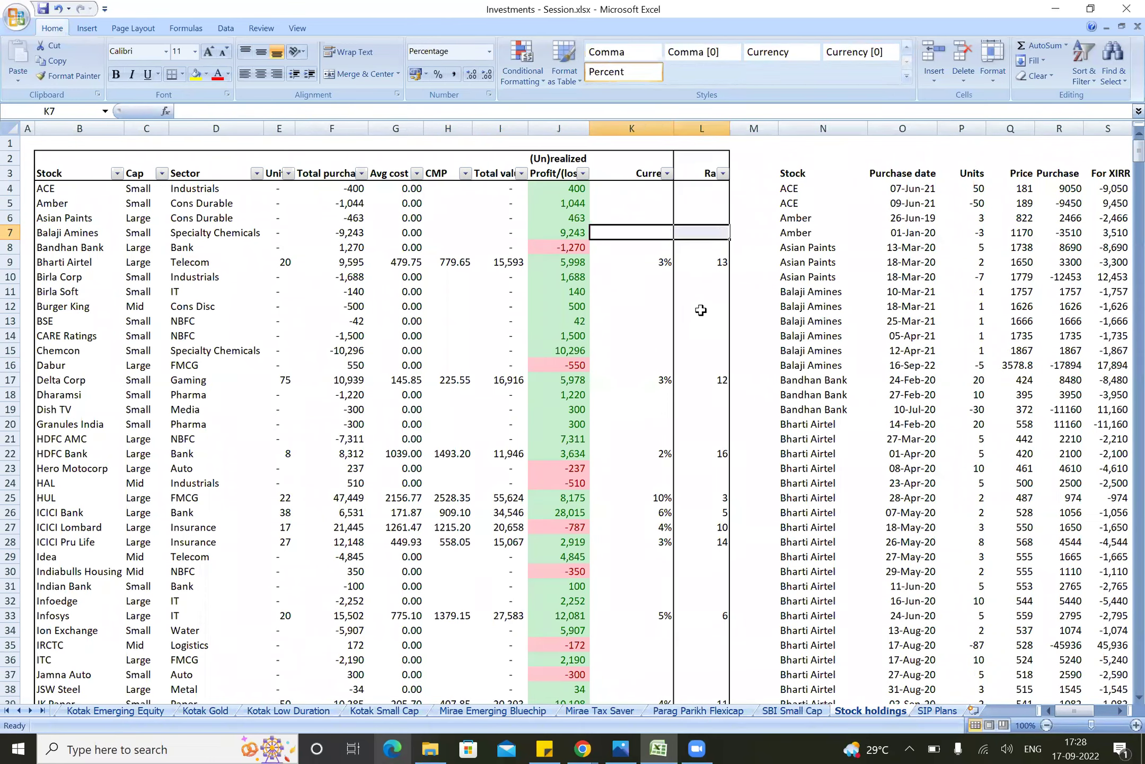
# Step: Examine the current weight column of the holdings table from Bharti Airtel downward
pyautogui.press('Down')
pyautogui.press('Down')
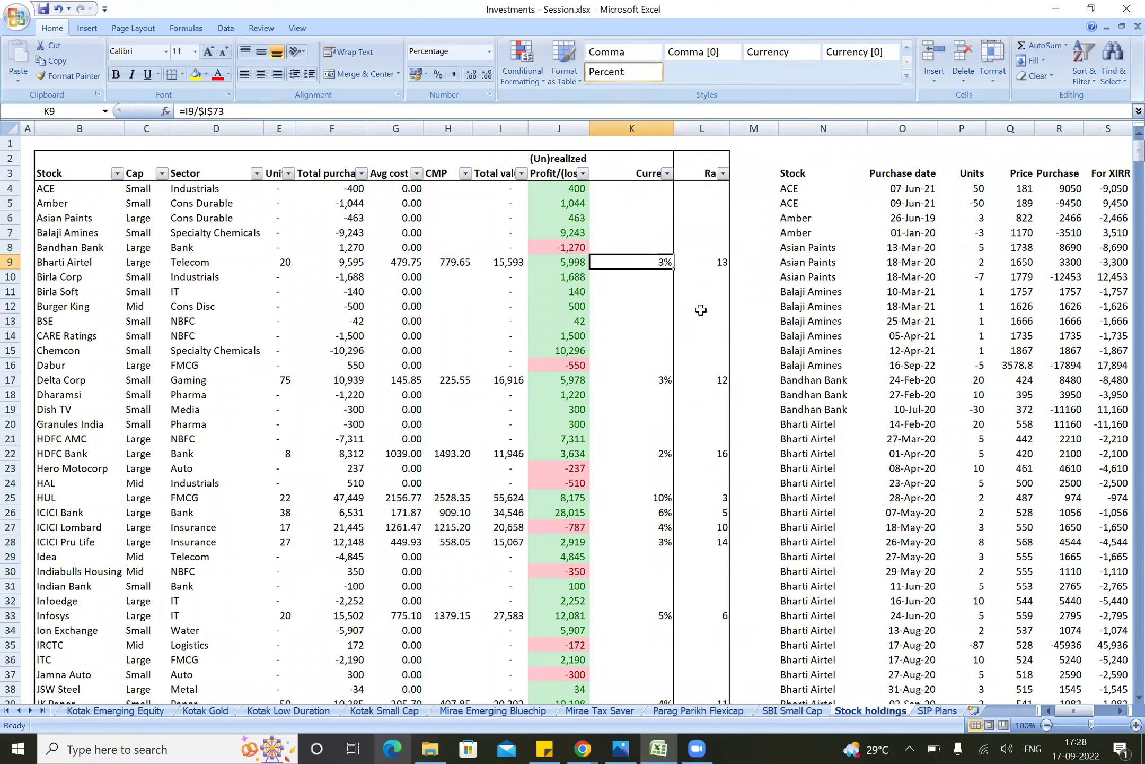
pyautogui.press('Down')
pyautogui.press('Down')
pyautogui.press('Down')
pyautogui.press('Down')
pyautogui.press('Down')
pyautogui.press('Down')
pyautogui.press('Down')
pyautogui.press('Down')
pyautogui.press('Down')
pyautogui.press('Down')
pyautogui.press('Down')
pyautogui.press('Down')
pyautogui.press('Down')
pyautogui.press('Down')
pyautogui.press('Down')
pyautogui.press('Down')
pyautogui.press('Down')
pyautogui.press('Up')
pyautogui.press('Up')
pyautogui.press('Up')
pyautogui.press('Up')
pyautogui.press('Up')
pyautogui.press('Up')
pyautogui.press('Up')
pyautogui.press('Up')
pyautogui.press('Up')
pyautogui.press('Up')
pyautogui.press('Up')
pyautogui.press('Up')
pyautogui.press('Up')
pyautogui.press('Up')
pyautogui.press('Up')
pyautogui.press('Up')
pyautogui.press('Up')
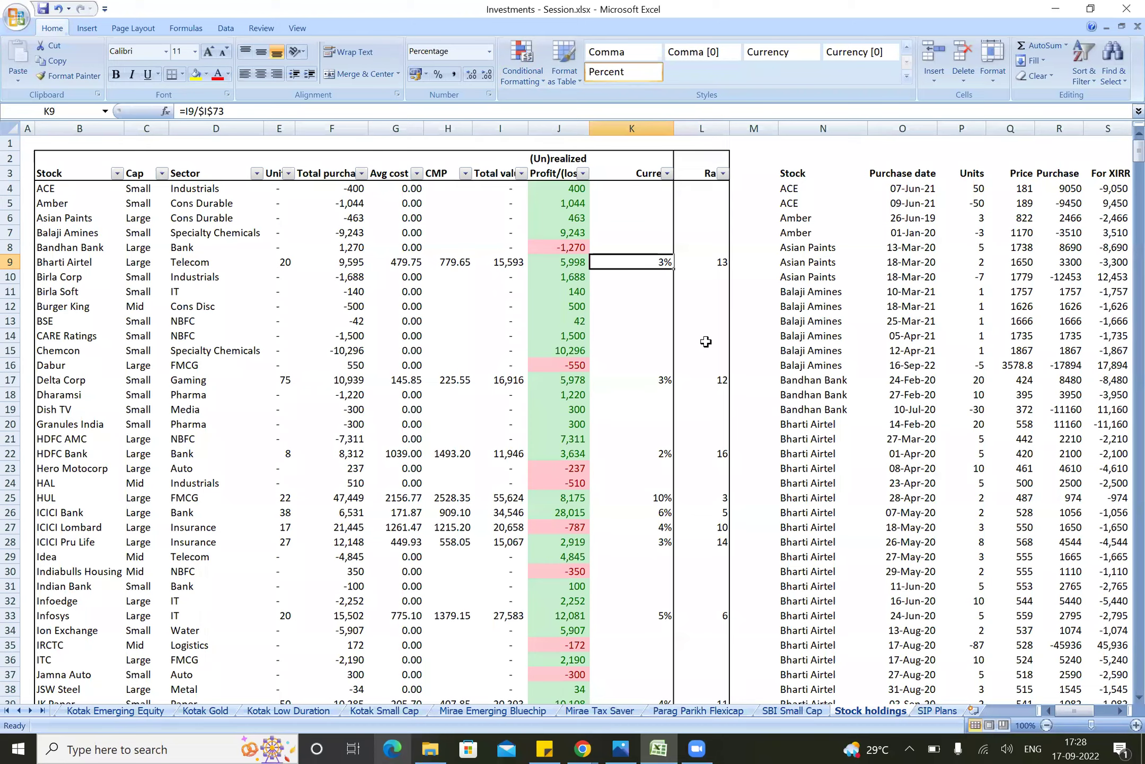
# Step: Inspect the formulas for total value and (un)realized profit/loss in the Total row of the holdings table
pyautogui.press('Down')
pyautogui.press('Down')
pyautogui.press('Down')
pyautogui.press('Down')
pyautogui.press('Down')
pyautogui.press('Down')
pyautogui.press('Down')
pyautogui.press('Down')
pyautogui.press('Down')
pyautogui.press('Down')
pyautogui.press('Down')
pyautogui.press('Down')
pyautogui.press('Down')
pyautogui.press('Down')
pyautogui.press('Down')
pyautogui.press('Down')
pyautogui.press('Down')
pyautogui.press('Down')
pyautogui.press('Down')
pyautogui.press('Down')
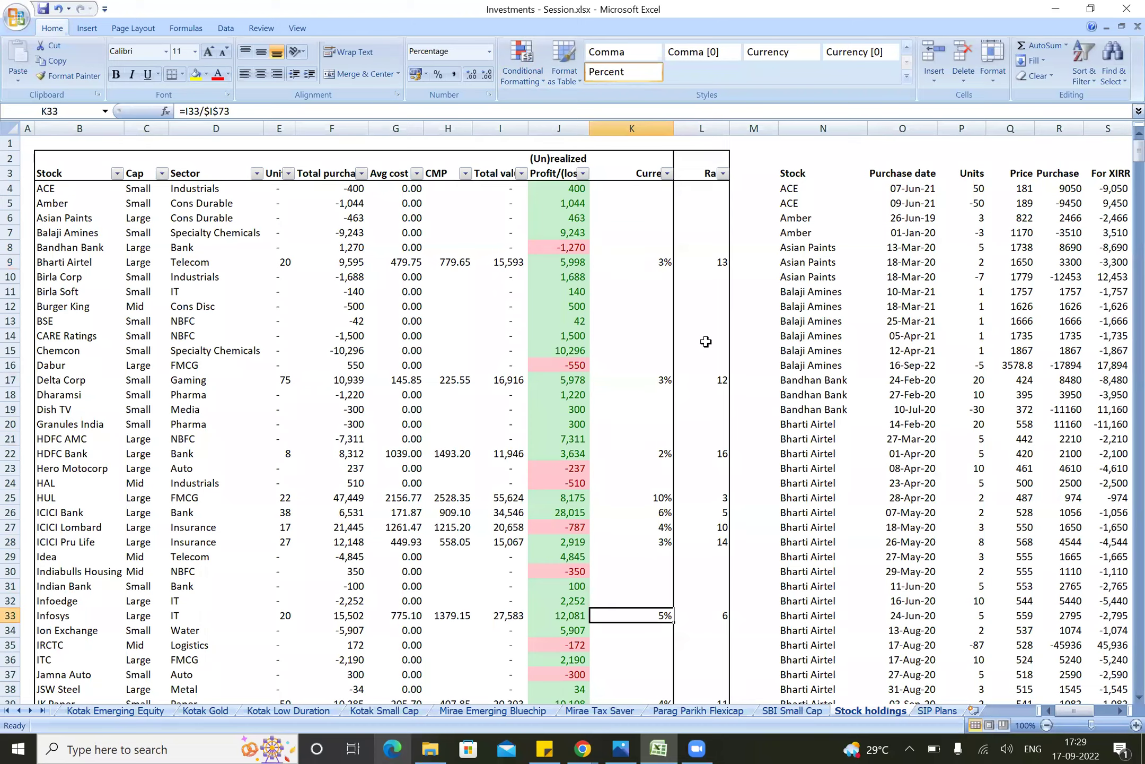
pyautogui.press('Down')
pyautogui.press('Down')
pyautogui.press('Down')
pyautogui.press('Down')
pyautogui.press('Down')
pyautogui.press('Down')
pyautogui.press('Down')
pyautogui.press('Down')
pyautogui.press('Down')
pyautogui.press('Down')
pyautogui.press('Down')
pyautogui.press('Down')
pyautogui.press('Down')
pyautogui.press('Down')
pyautogui.press('Down')
pyautogui.press('Down')
pyautogui.press('Down')
pyautogui.press('Down')
pyautogui.press('Down')
pyautogui.press('Down')
pyautogui.press('Up')
pyautogui.press('Up')
pyautogui.press('Up')
pyautogui.press('Up')
pyautogui.press('Up')
pyautogui.press('Up')
pyautogui.press('Up')
pyautogui.press('Up')
pyautogui.press('Up')
pyautogui.press('Up')
pyautogui.press('Left')
pyautogui.press('Left')
pyautogui.press('Up')
pyautogui.press('Up')
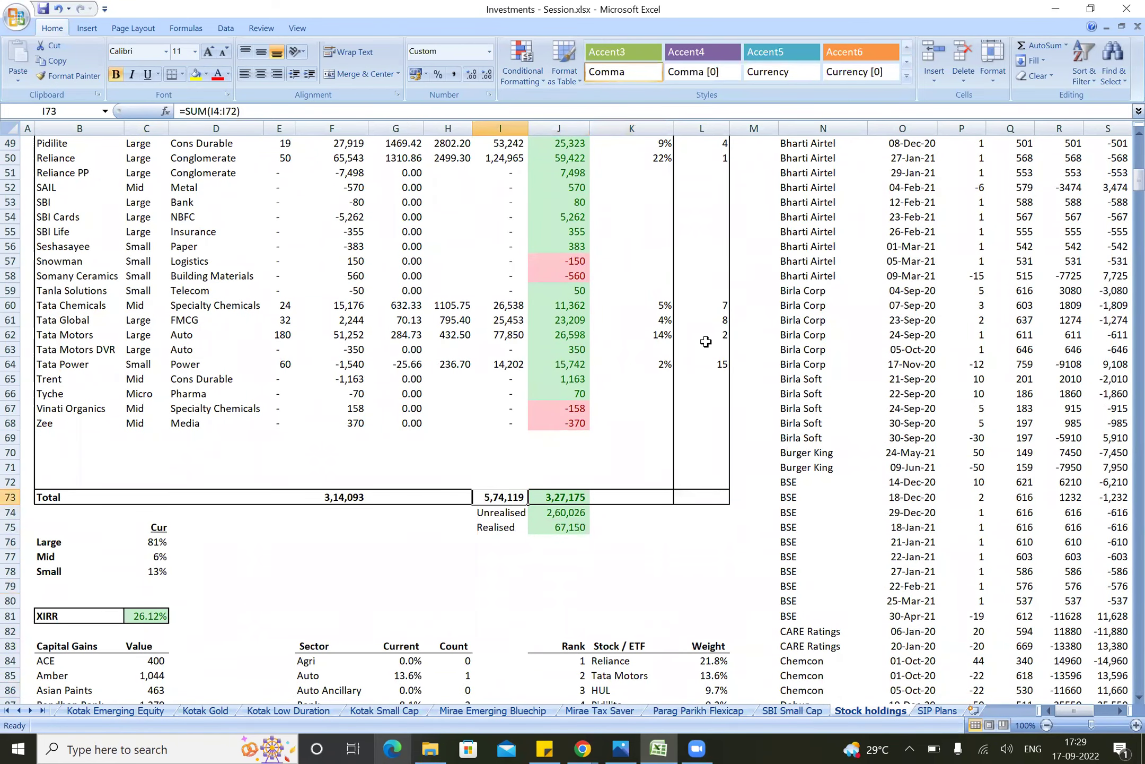
pyautogui.press('F2')
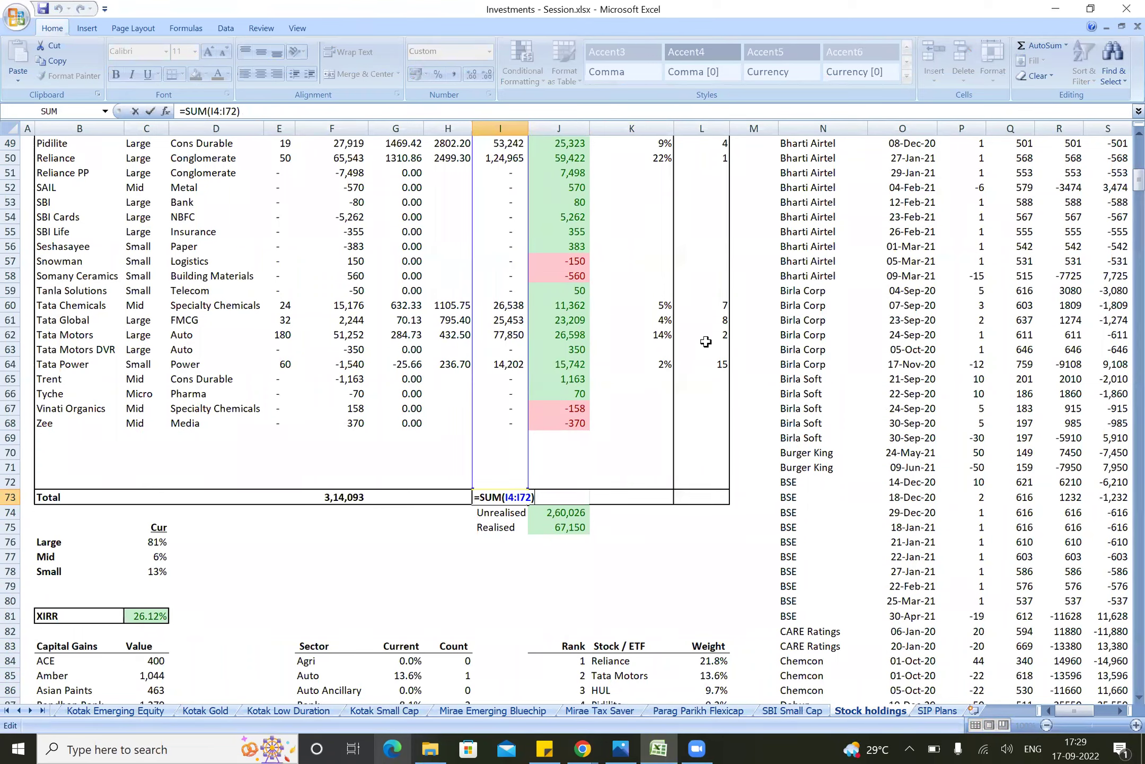
pyautogui.press('Escape')
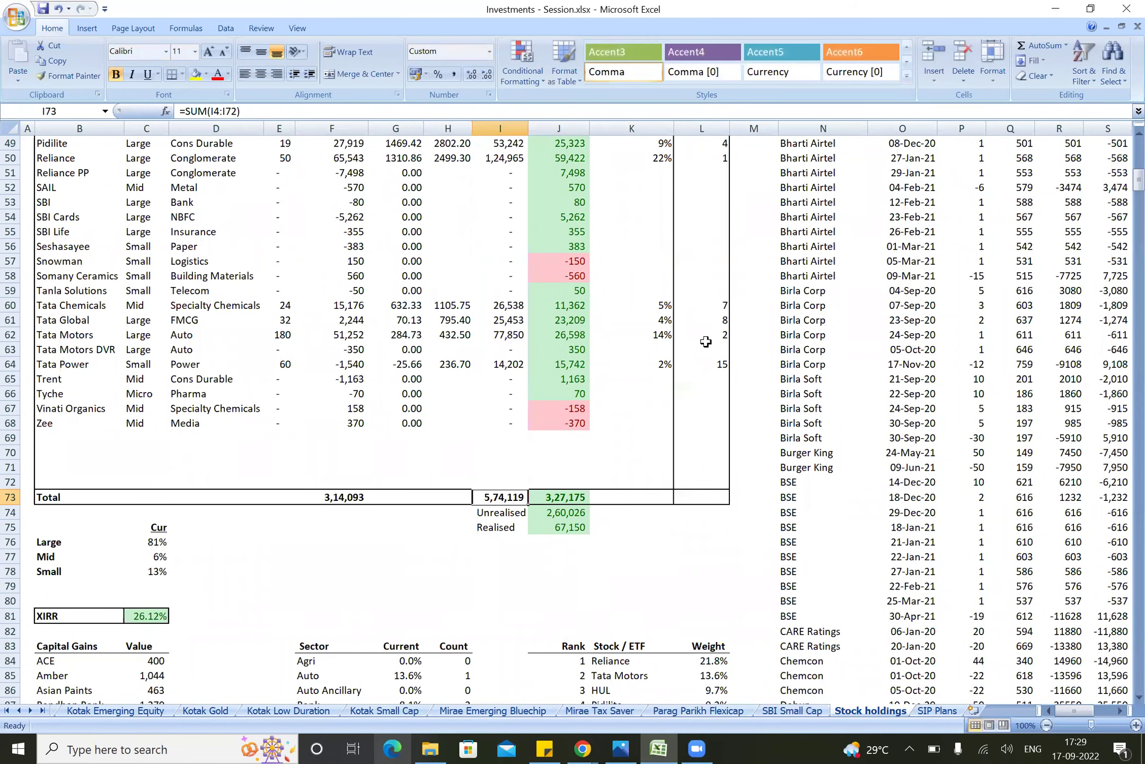
pyautogui.press('Right')
pyautogui.press('F2')
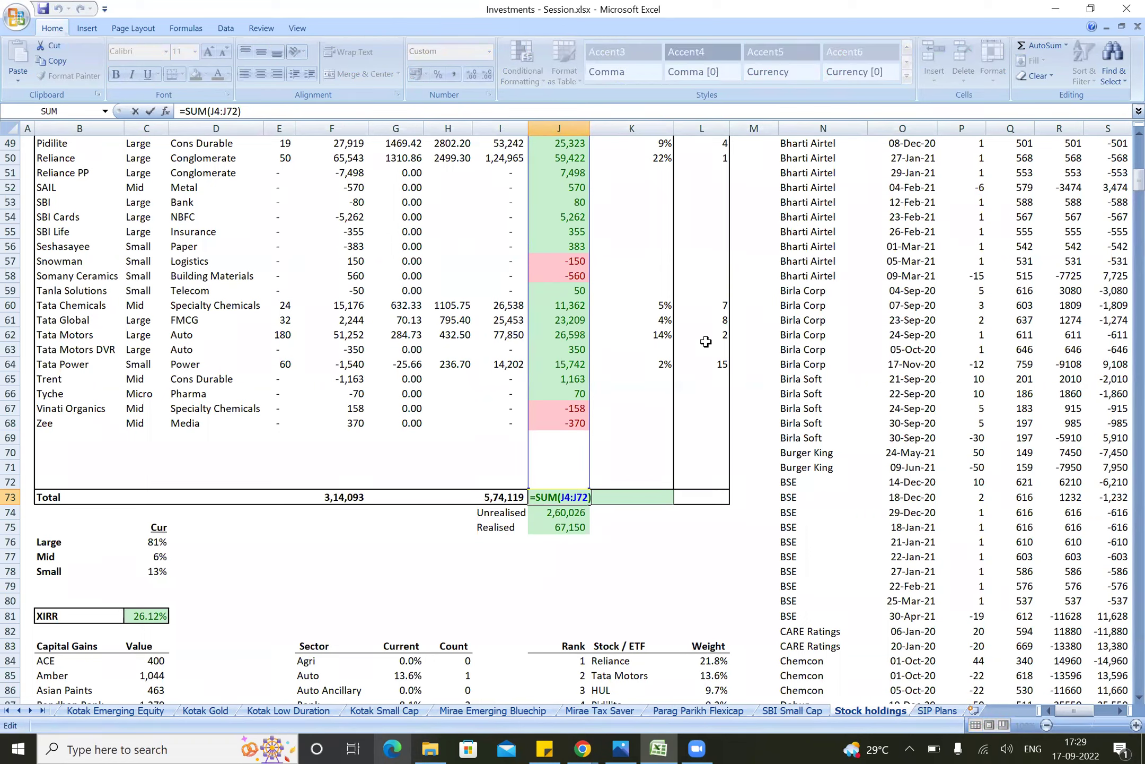
pyautogui.press('Escape')
# Step: Inspect the total purchase formula in the Total row of the holdings table
pyautogui.press('Left')
pyautogui.press('Left')
pyautogui.press('Left')
pyautogui.press('Left')
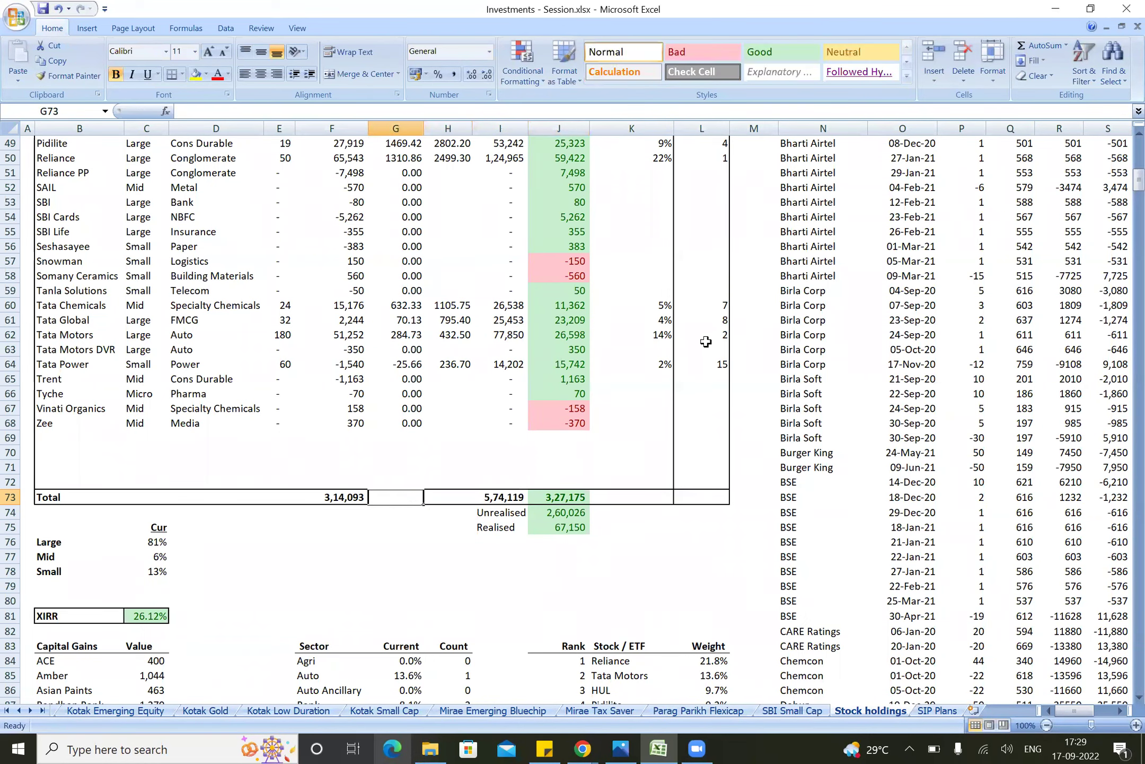
pyautogui.press('F2')
pyautogui.press('Escape')
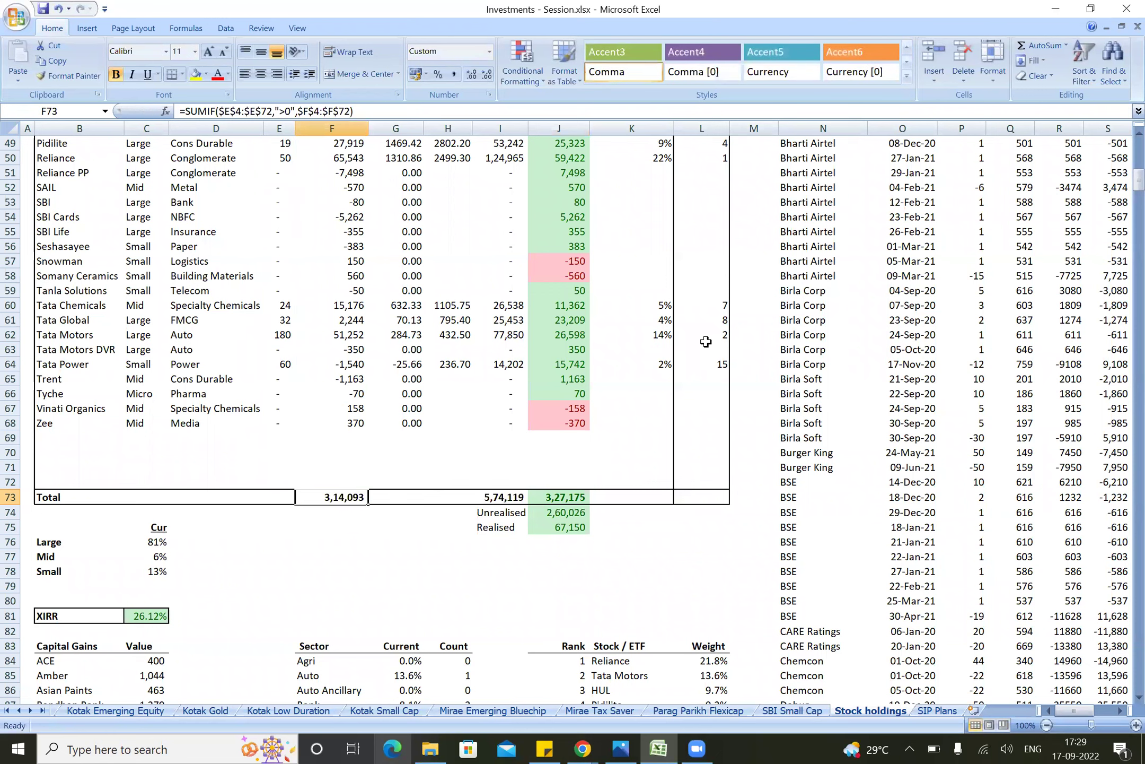
# Step: Inspect the unrealised profit formula below the Total row and compare it with the total value and profit/loss
pyautogui.press('Right')
pyautogui.press('Right')
pyautogui.press('Right')
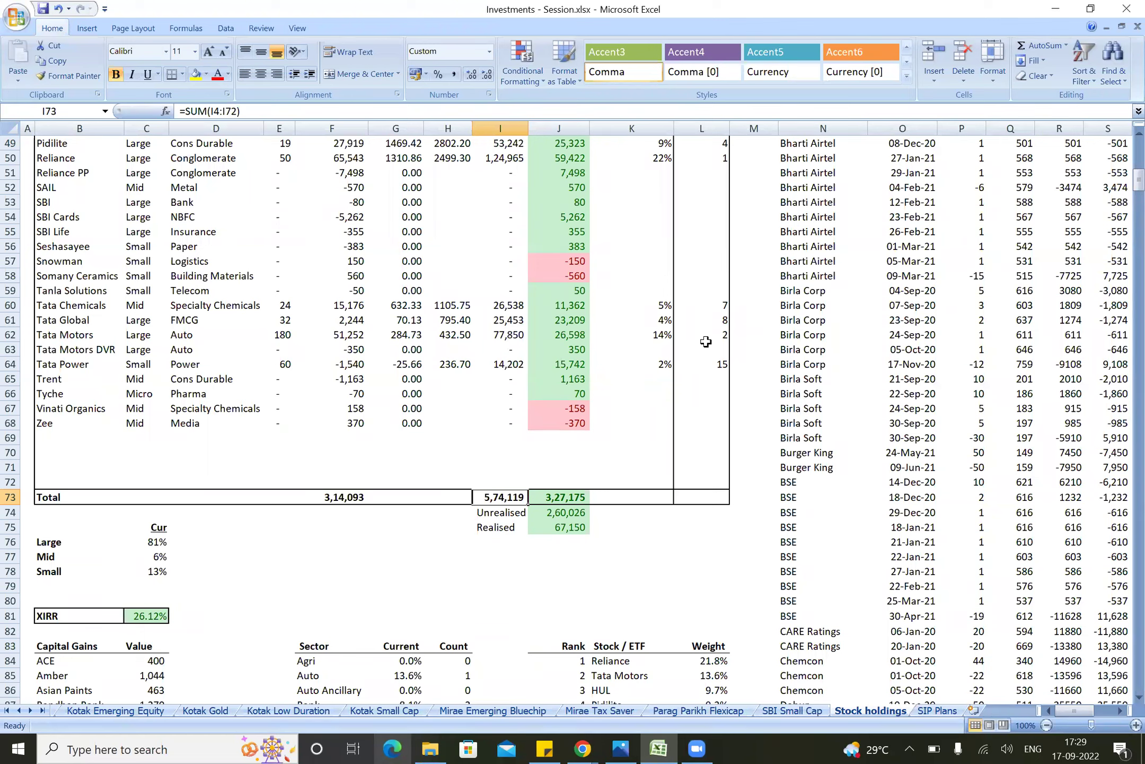
pyautogui.press('Down')
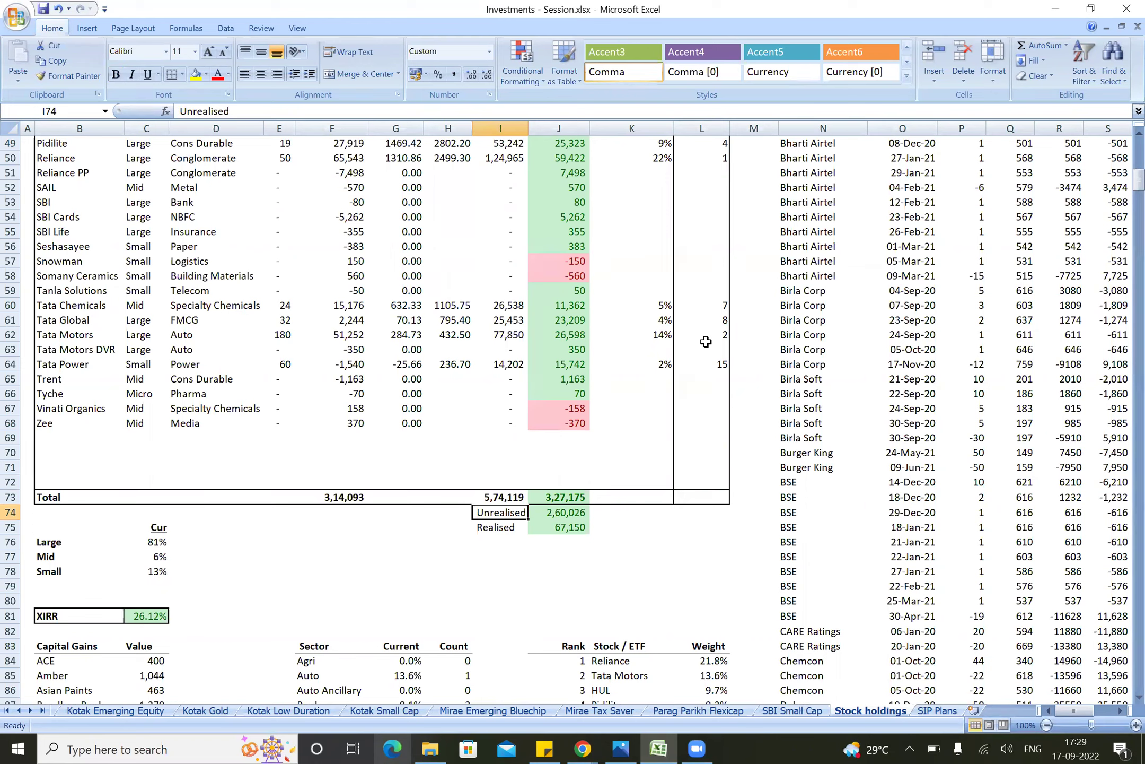
pyautogui.press('Right')
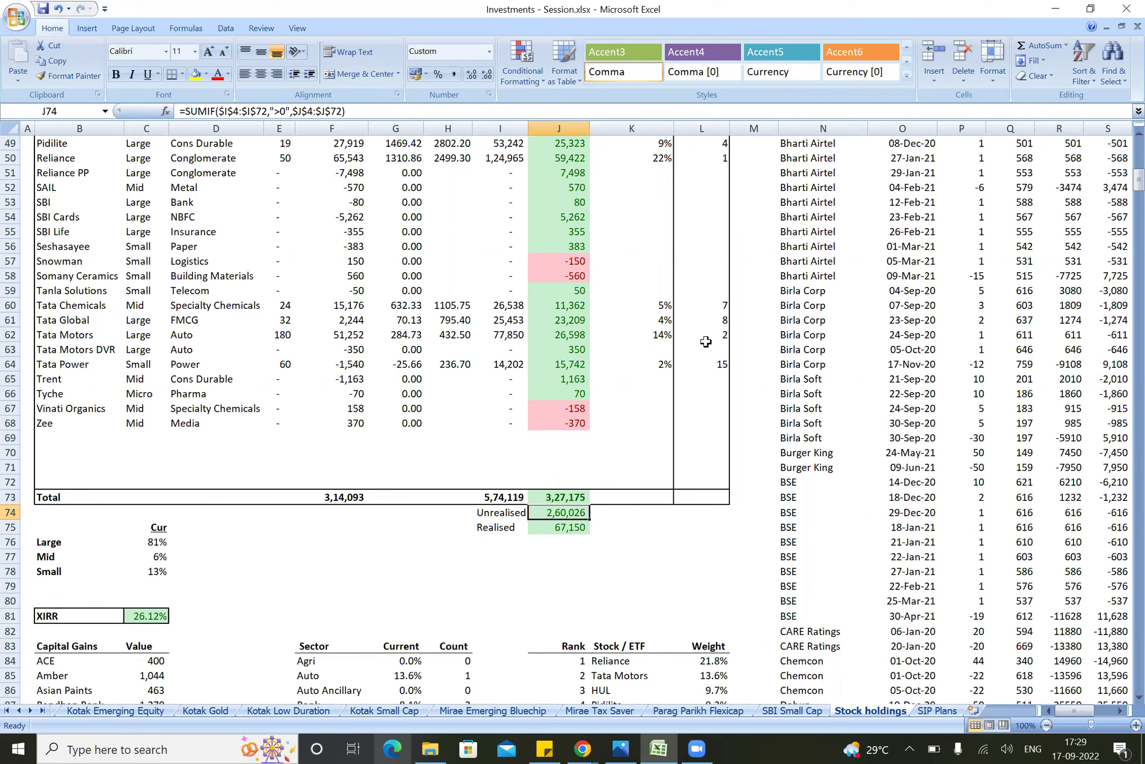
pyautogui.press('Up')
pyautogui.press('Up')
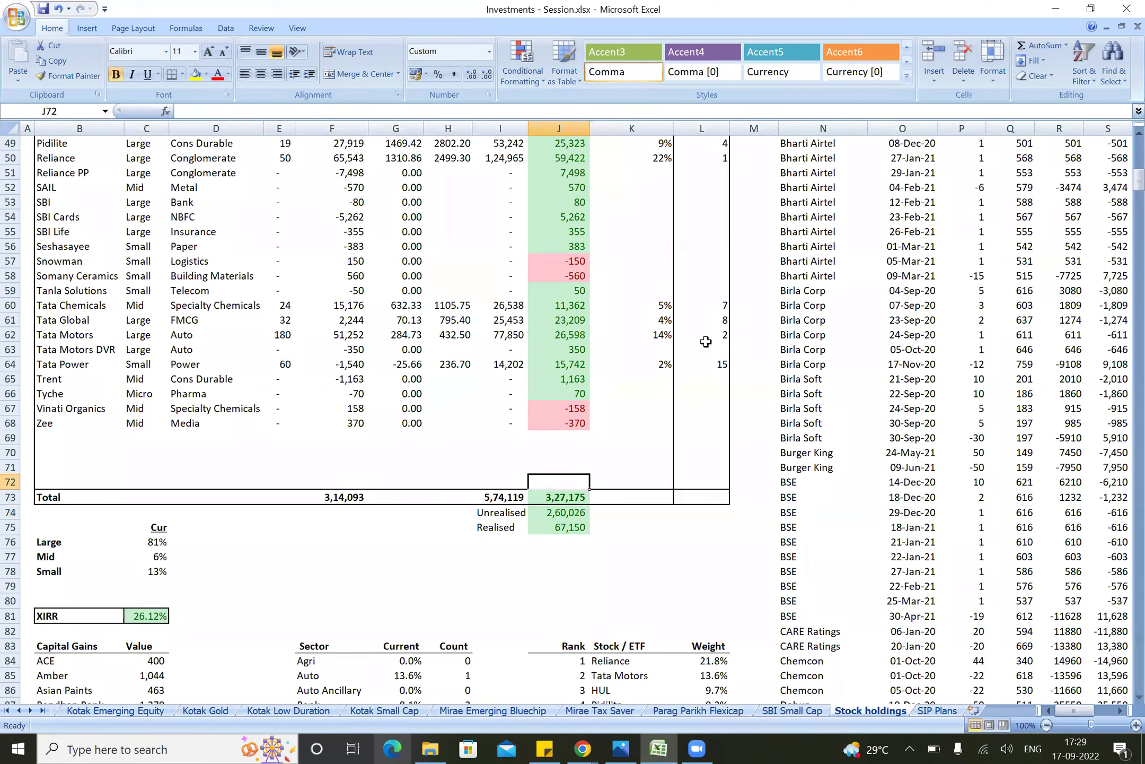
# Step: Inspect the current weight formula for Tata Chemicals and how it refers to the total value in the Total row
pyautogui.press('Right')
pyautogui.press('Up')
pyautogui.press('Left')
pyautogui.press('Down')
pyautogui.press('Down')
pyautogui.press('Left')
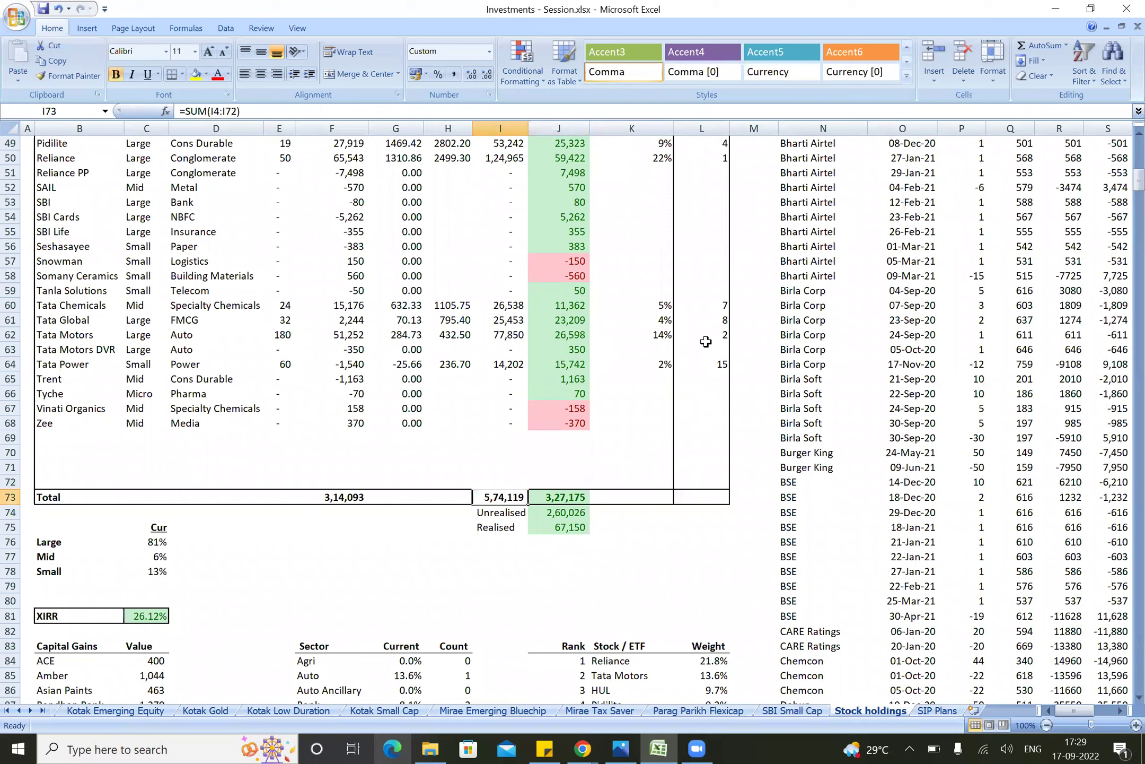
pyautogui.press('Right')
pyautogui.press('Right')
pyautogui.press('Up')
pyautogui.press('Up')
pyautogui.press('Up')
pyautogui.press('Up')
pyautogui.press('Up')
pyautogui.press('Up')
pyautogui.press('Up')
pyautogui.press('Up')
pyautogui.press('Up')
pyautogui.press('Up')
pyautogui.press('Up')
pyautogui.press('Up')
pyautogui.press('Up')
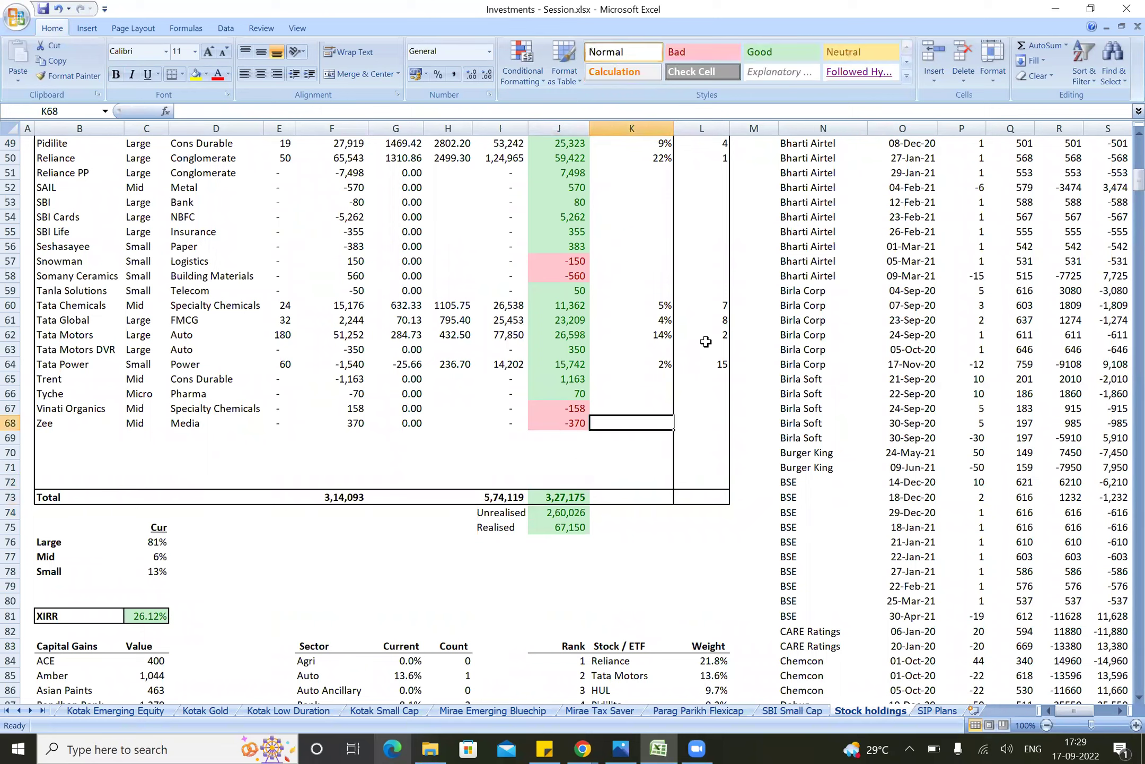
pyautogui.press('F2')
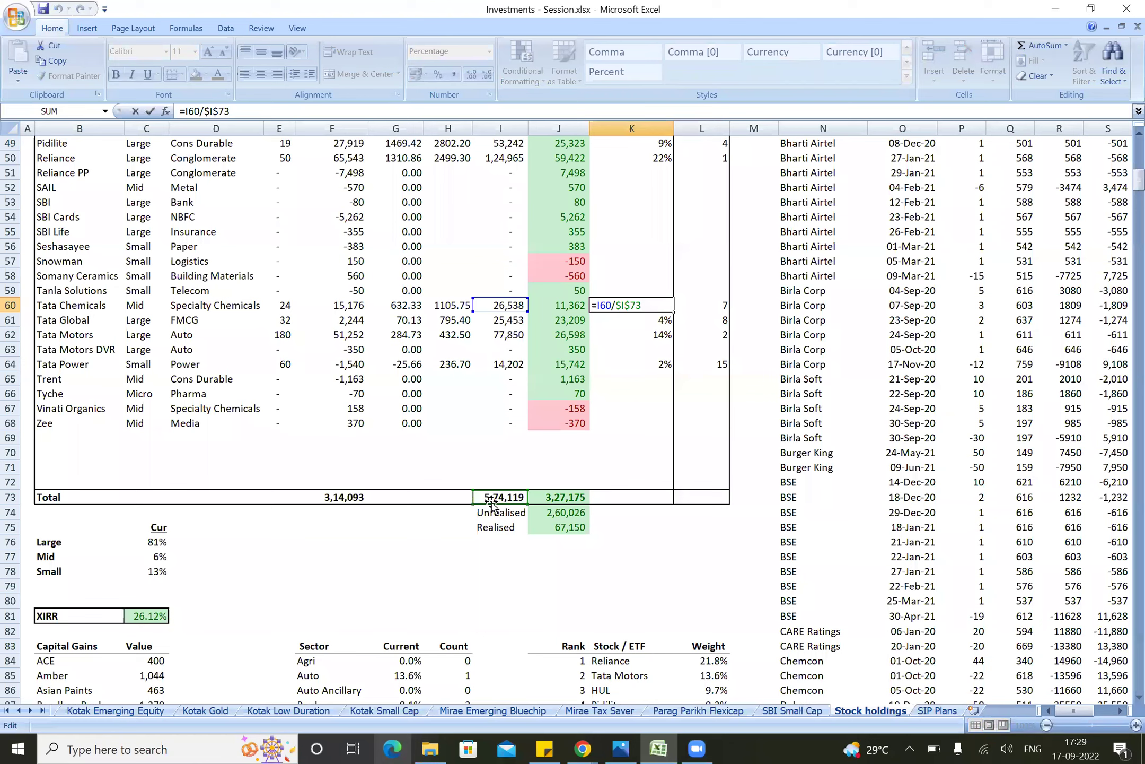
pyautogui.press('Escape')
# Step: Inspect the rank formula for Bharti Airtel in the holdings table and the weight range it compares against
pyautogui.press('Up')
pyautogui.press('Up')
pyautogui.press('Up')
pyautogui.press('Up')
pyautogui.press('Up')
pyautogui.press('Up')
pyautogui.press('Up')
pyautogui.press('Up')
pyautogui.press('Up')
pyautogui.press('Up')
pyautogui.press('Up')
pyautogui.press('Up')
pyautogui.press('Up')
pyautogui.press('Up')
pyautogui.press('Up')
pyautogui.press('Up')
pyautogui.press('Up')
pyautogui.press('Up')
pyautogui.press('Up')
pyautogui.press('Up')
pyautogui.press('Up')
pyautogui.press('Up')
pyautogui.press('Up')
pyautogui.press('Up')
pyautogui.press('Up')
pyautogui.press('Up')
pyautogui.press('Up')
pyautogui.press('Up')
pyautogui.press('Up')
pyautogui.press('Up')
pyautogui.press('Up')
pyautogui.press('Up')
pyautogui.press('Up')
pyautogui.press('Up')
pyautogui.press('Up')
pyautogui.press('Up')
pyautogui.press('Up')
pyautogui.press('Up')
pyautogui.press('Up')
pyautogui.press('Up')
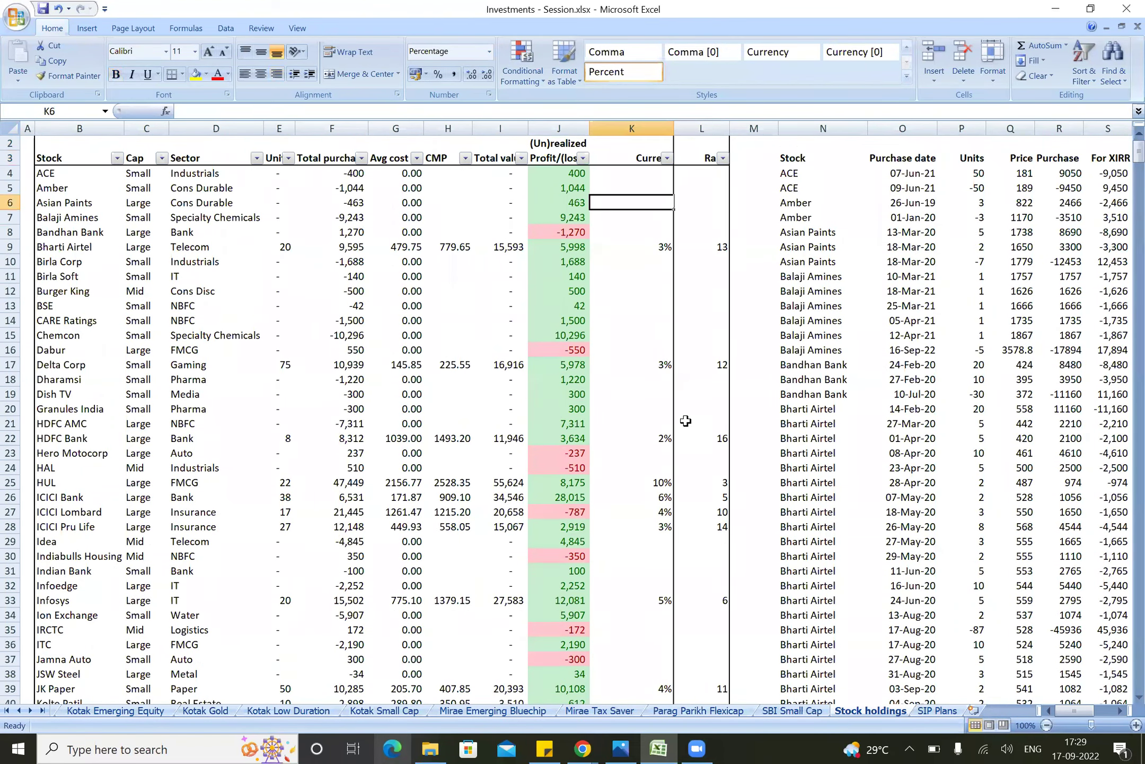
pyautogui.press('Down')
pyautogui.press('Down')
pyautogui.press('Down')
pyautogui.press('Right')
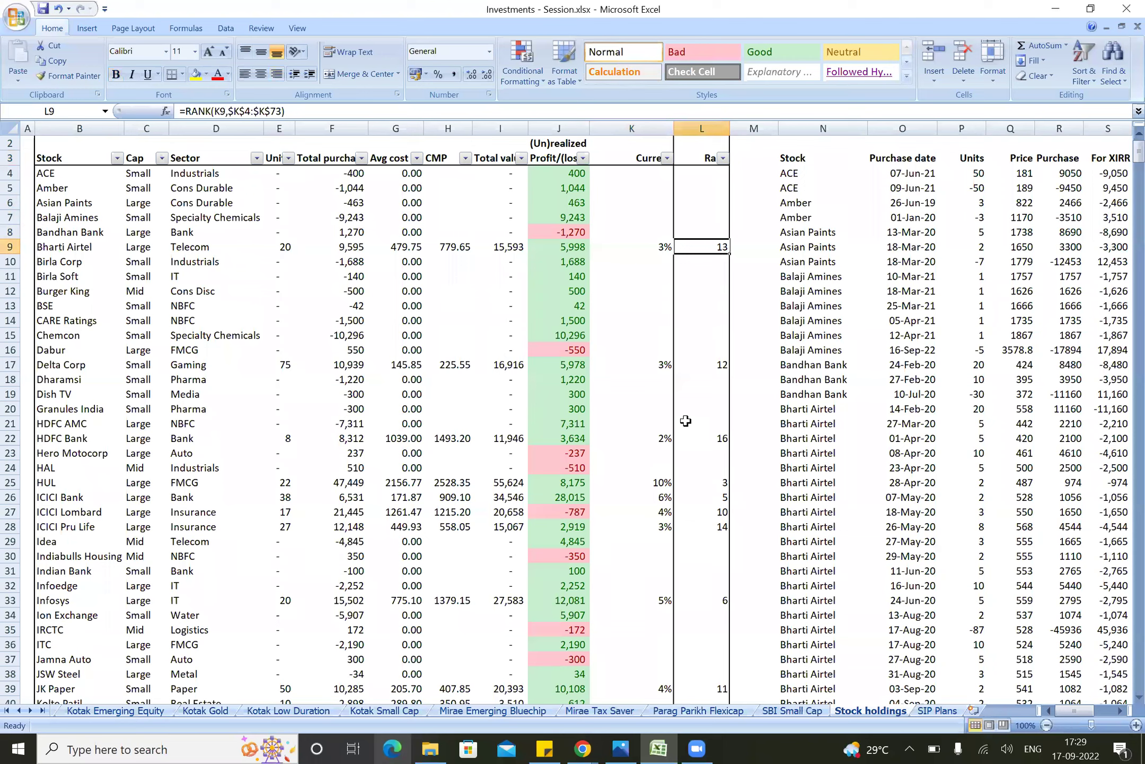
pyautogui.press('F2')
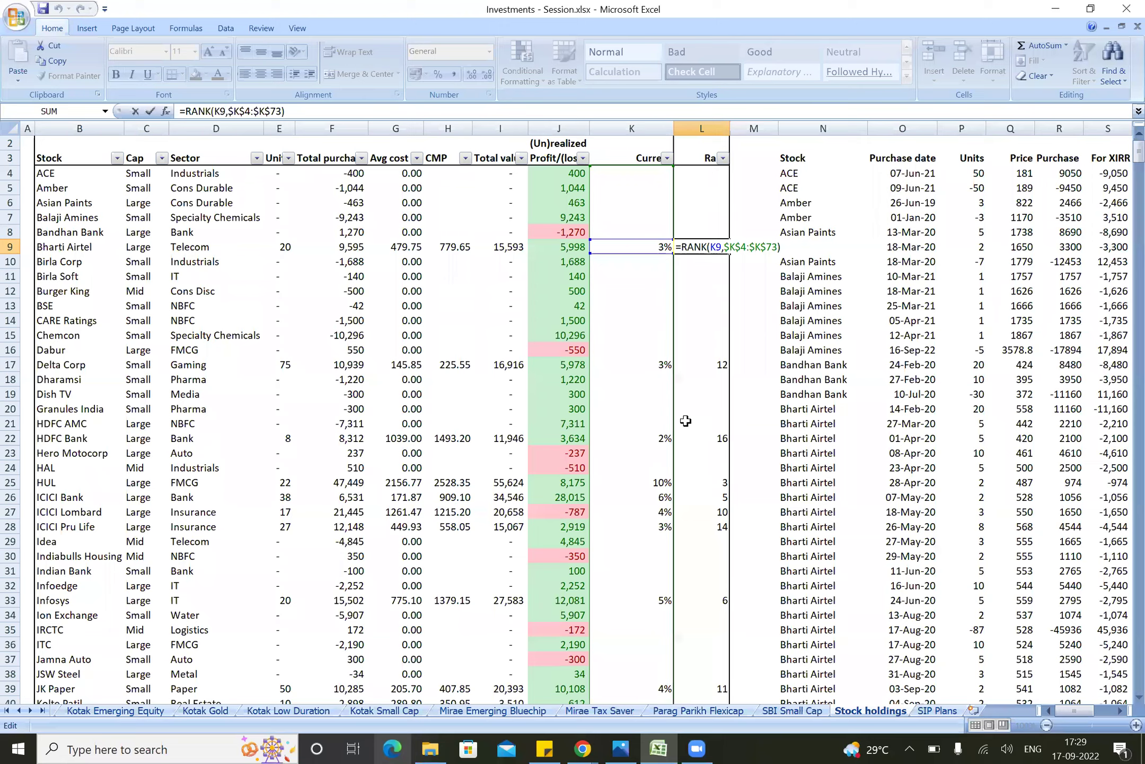
pyautogui.press('Escape')
# Step: Examine the rank column of the holdings table from Bharti Airtel downward past the Total row
pyautogui.press('Down')
pyautogui.press('Down')
pyautogui.press('Down')
pyautogui.press('Down')
pyautogui.press('Down')
pyautogui.press('Down')
pyautogui.press('Down')
pyautogui.press('Down')
pyautogui.press('Down')
pyautogui.press('Down')
pyautogui.press('Down')
pyautogui.press('Down')
pyautogui.press('Down')
pyautogui.press('Down')
pyautogui.press('Down')
pyautogui.press('Down')
pyautogui.press('Down')
pyautogui.press('Down')
pyautogui.press('Down')
pyautogui.press('Down')
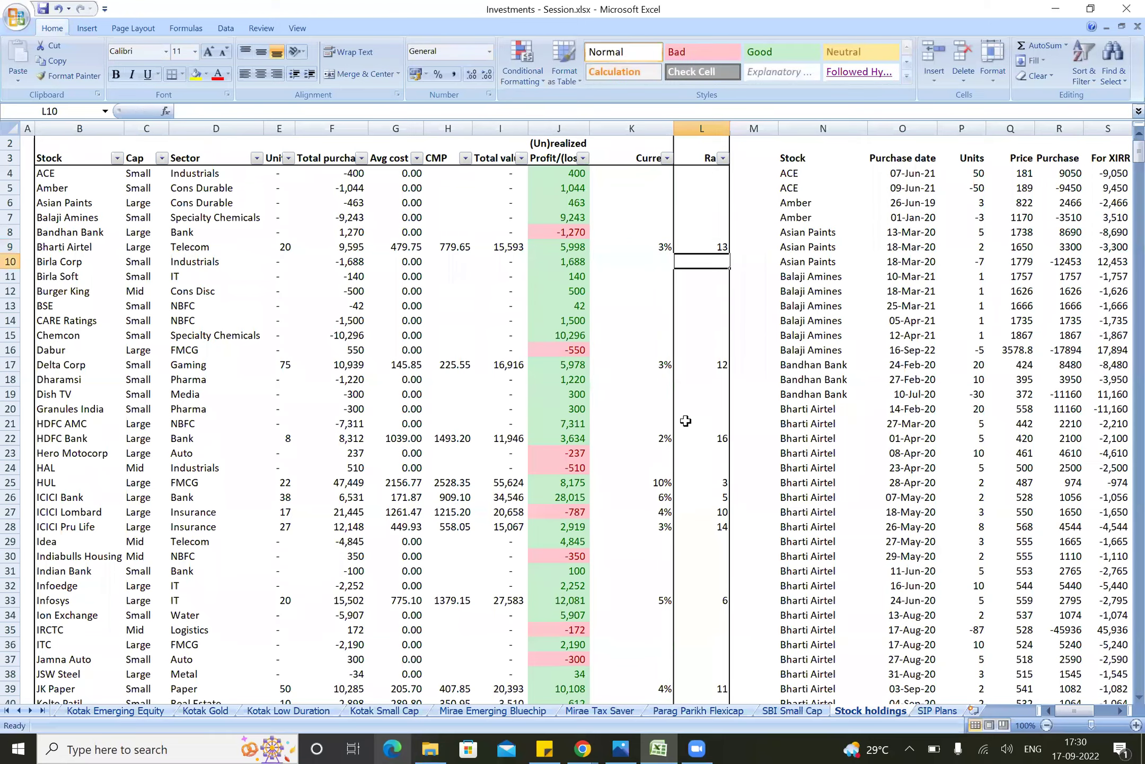
pyautogui.press('Down')
pyautogui.press('Down')
pyautogui.press('Down')
pyautogui.press('Down')
pyautogui.press('Down')
pyautogui.press('Down')
pyautogui.press('Down')
pyautogui.press('Down')
pyautogui.press('Down')
pyautogui.press('Down')
pyautogui.press('Down')
pyautogui.press('Down')
pyautogui.press('Down')
pyautogui.press('Down')
pyautogui.press('Down')
pyautogui.press('Down')
pyautogui.press('Down')
pyautogui.press('Down')
pyautogui.press('Down')
pyautogui.press('Down')
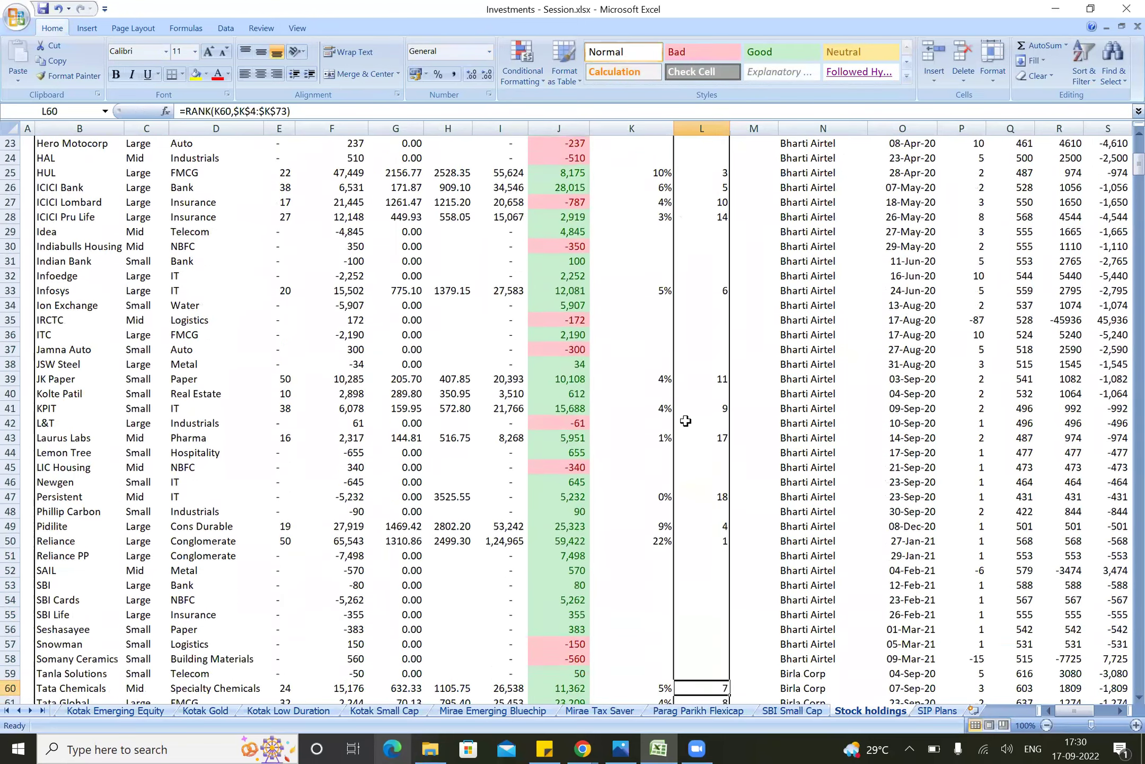
pyautogui.press('Down')
pyautogui.press('Down')
pyautogui.press('Down')
pyautogui.press('Down')
pyautogui.press('Down')
pyautogui.press('Down')
pyautogui.press('Down')
pyautogui.press('Down')
pyautogui.press('Down')
pyautogui.press('Down')
pyautogui.press('Down')
pyautogui.press('Down')
pyautogui.press('Down')
pyautogui.press('Down')
pyautogui.press('Down')
pyautogui.press('Down')
pyautogui.press('Down')
pyautogui.press('Down')
# Step: Examine the full Rank, Stock / ETF and Weight table below the holdings by selecting it from its header
pyautogui.press('Left')
pyautogui.press('Up')
pyautogui.press('Up')
pyautogui.press('Up')
pyautogui.press('Up')
pyautogui.press('Up')
pyautogui.hotkey('ctrl', 'Up')
pyautogui.hotkey('ctrl', 'Up')
pyautogui.press('Left')
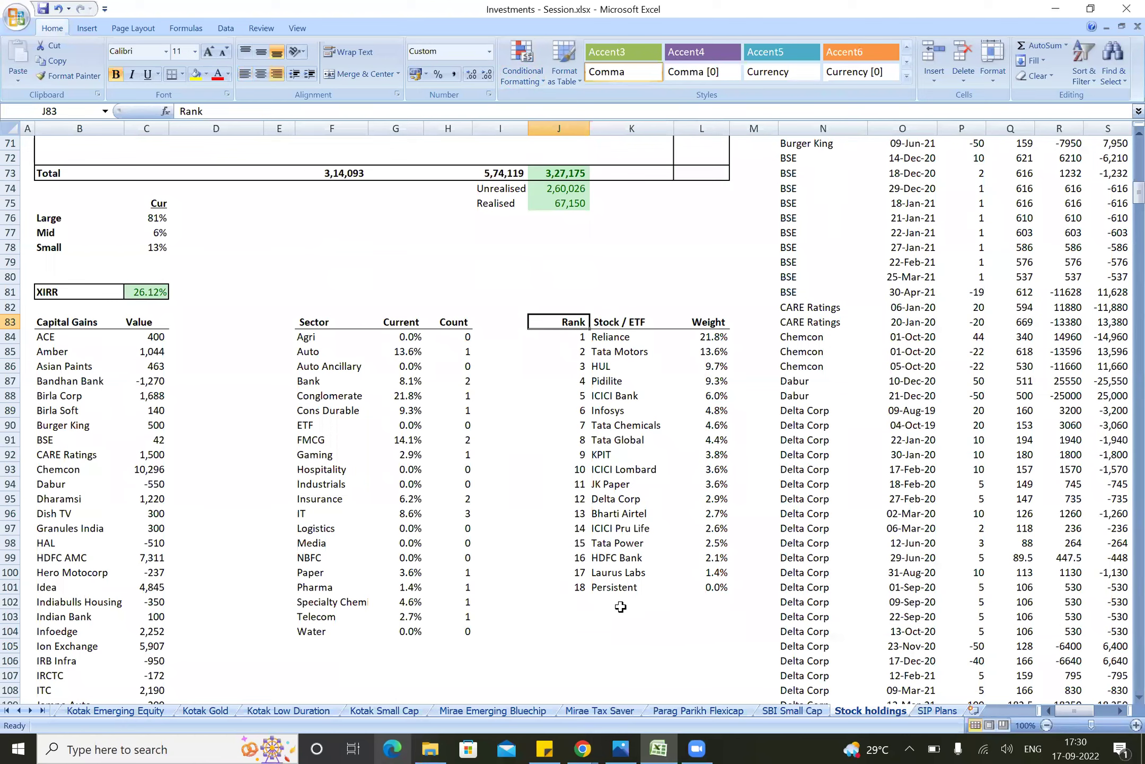
pyautogui.hotkey('ctrl', 'shift', 'Right')
pyautogui.hotkey('ctrl', 'shift', 'Down')
pyautogui.hotkey('shift', 'BackSpace')
# Step: Inspect how the rank numbers are generated in the first rows of the Rank, Stock / ETF and Weight table
pyautogui.press('Down')
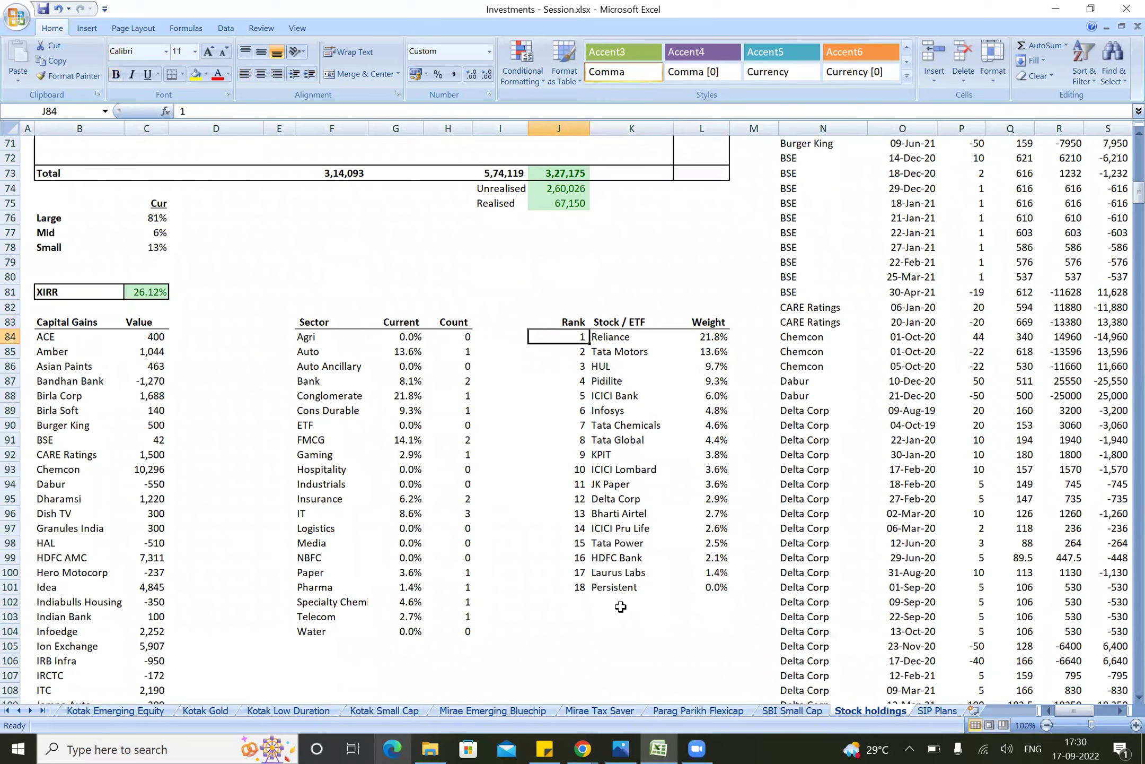
pyautogui.press('Down')
pyautogui.press('Down')
pyautogui.press('Down')
pyautogui.press('Down')
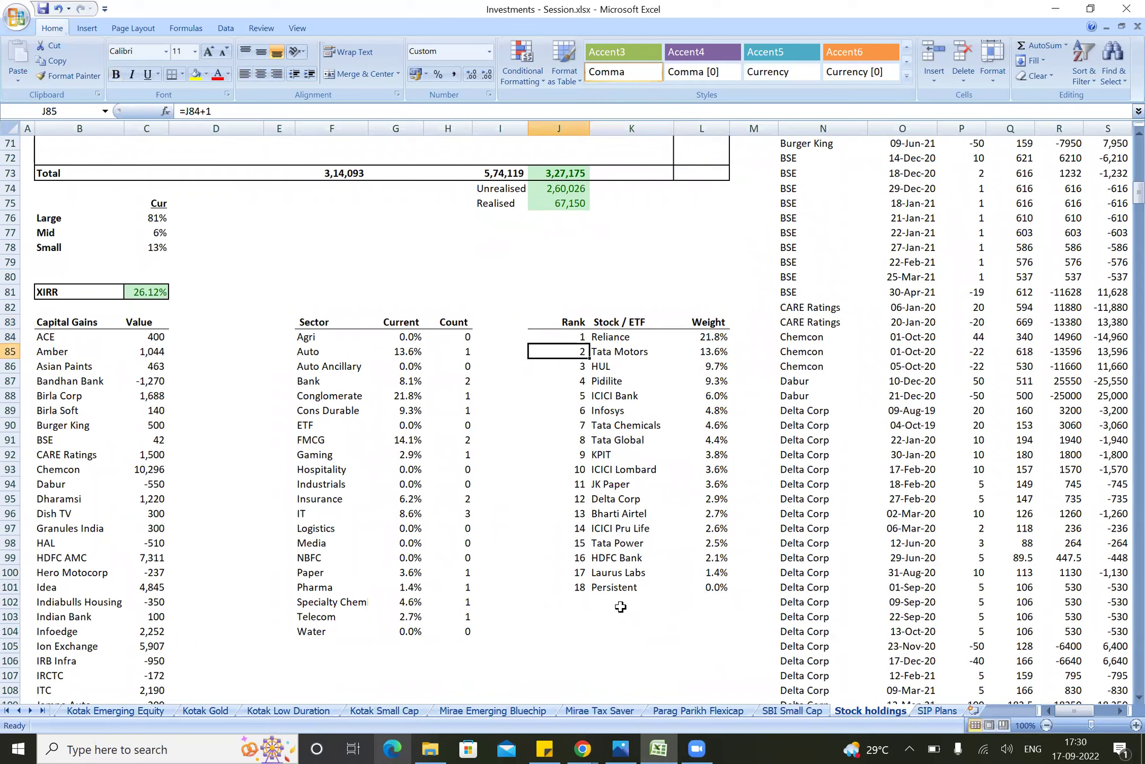
pyautogui.press('Up')
pyautogui.press('Up')
pyautogui.press('Up')
pyautogui.press('Up')
pyautogui.press('Up')
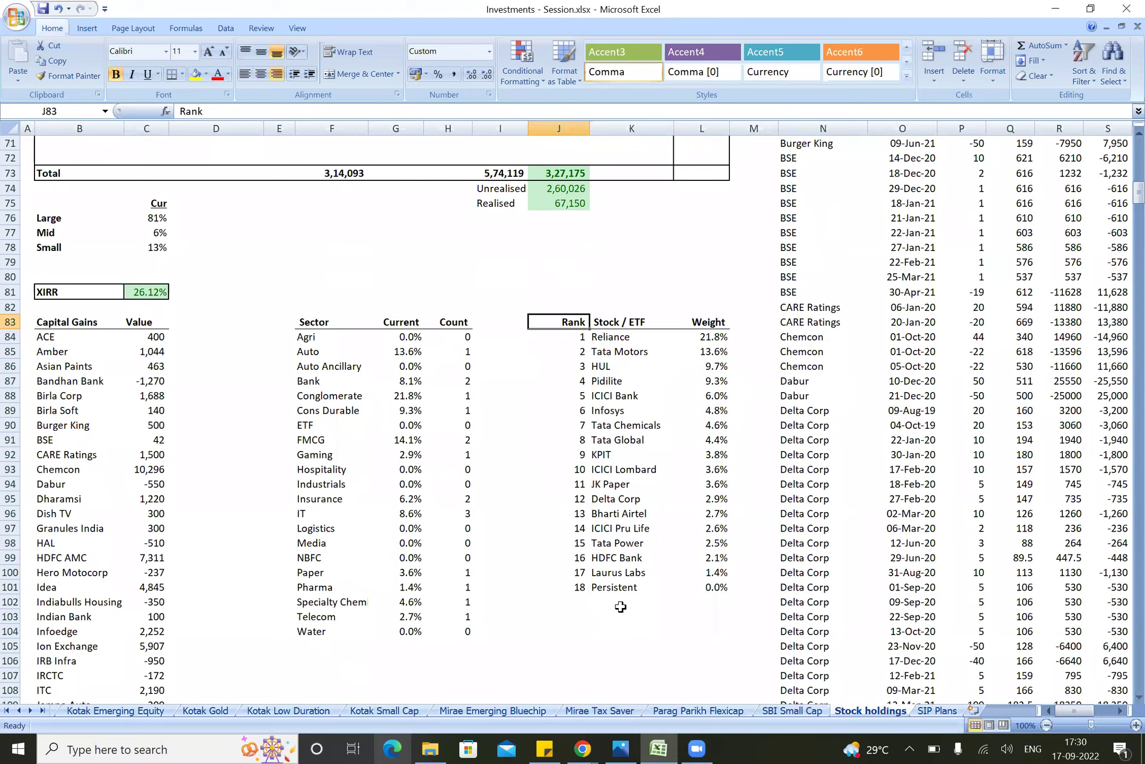
# Step: Examine the rank column of the holdings table around Tata Chemicals and its neighbouring stocks
pyautogui.press('Up')
pyautogui.press('Up')
pyautogui.press('Up')
pyautogui.press('Up')
pyautogui.press('Up')
pyautogui.press('Up')
pyautogui.press('Up')
pyautogui.press('Up')
pyautogui.press('Up')
pyautogui.press('Up')
pyautogui.press('Up')
pyautogui.press('Up')
pyautogui.press('Up')
pyautogui.press('Up')
pyautogui.press('Up')
pyautogui.press('Up')
pyautogui.press('Up')
pyautogui.press('Up')
pyautogui.press('Up')
pyautogui.press('Up')
pyautogui.press('Right')
pyautogui.press('Right')
pyautogui.press('Up')
pyautogui.press('Up')
pyautogui.press('Up')
pyautogui.press('Up')
pyautogui.press('Up')
pyautogui.press('Up')
pyautogui.press('Up')
pyautogui.press('Up')
pyautogui.press('Up')
pyautogui.press('Down')
pyautogui.press('Down')
pyautogui.press('Down')
pyautogui.press('Down')
pyautogui.press('Down')
pyautogui.press('Down')
pyautogui.press('Down')
pyautogui.press('Down')
pyautogui.press('Up')
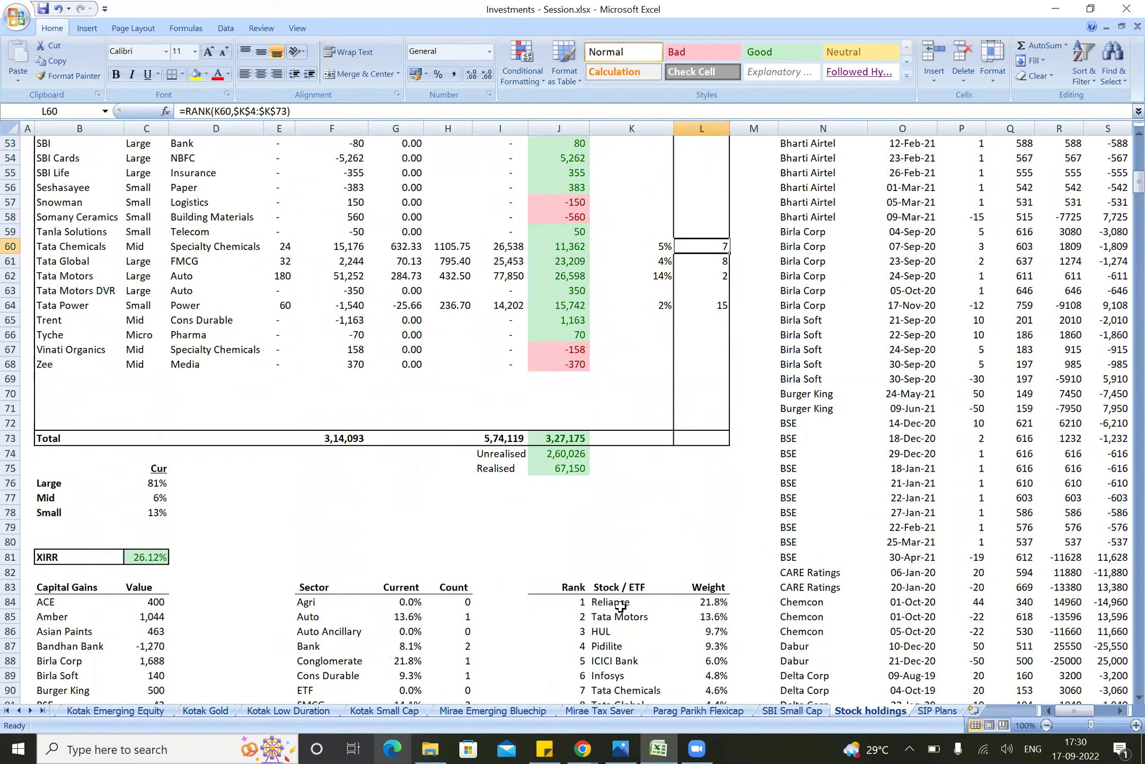
# Step: Inspect the stock-name lookup formula for rank 1 in the Rank, Stock / ETF and Weight table
pyautogui.press('Down')
pyautogui.press('Down')
pyautogui.press('Down')
pyautogui.press('Down')
pyautogui.press('Down')
pyautogui.press('Down')
pyautogui.press('Down')
pyautogui.press('Down')
pyautogui.press('Down')
pyautogui.press('Down')
pyautogui.press('Down')
pyautogui.press('Down')
pyautogui.press('Down')
pyautogui.press('Down')
pyautogui.press('Down')
pyautogui.press('Down')
pyautogui.press('Down')
pyautogui.press('Down')
pyautogui.press('Down')
pyautogui.press('Down')
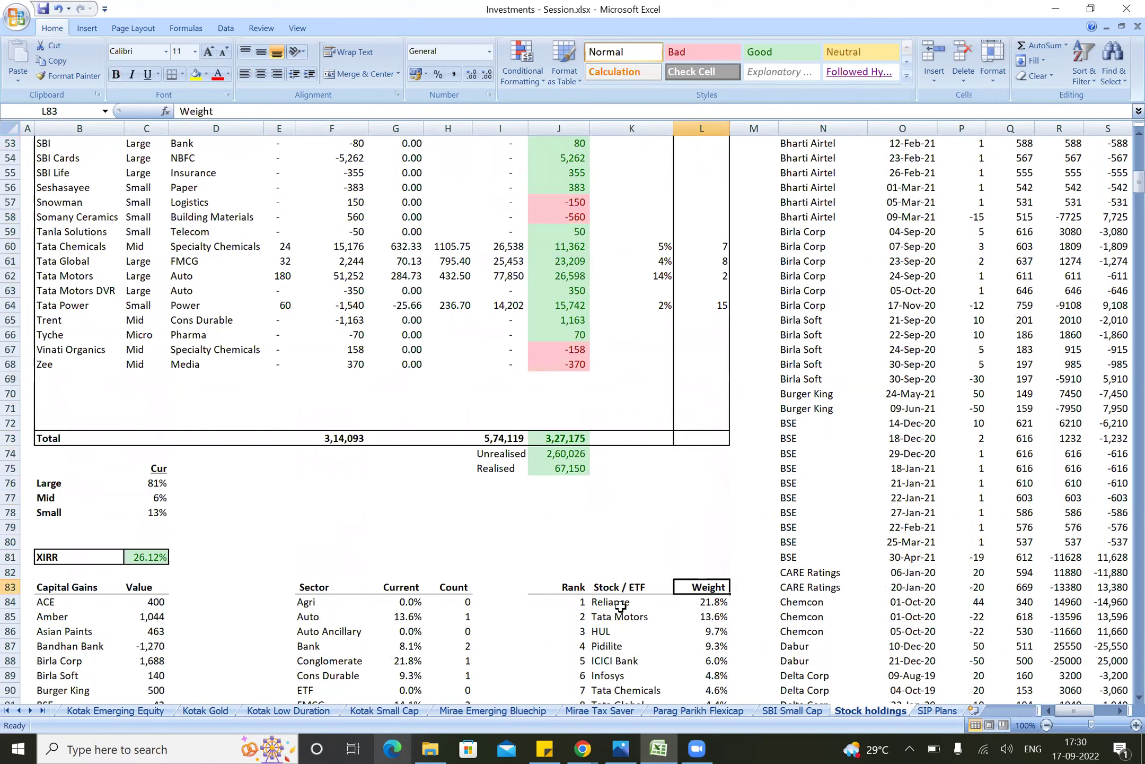
pyautogui.press('Left')
pyautogui.press('Left')
pyautogui.press('Down')
pyautogui.press('Right')
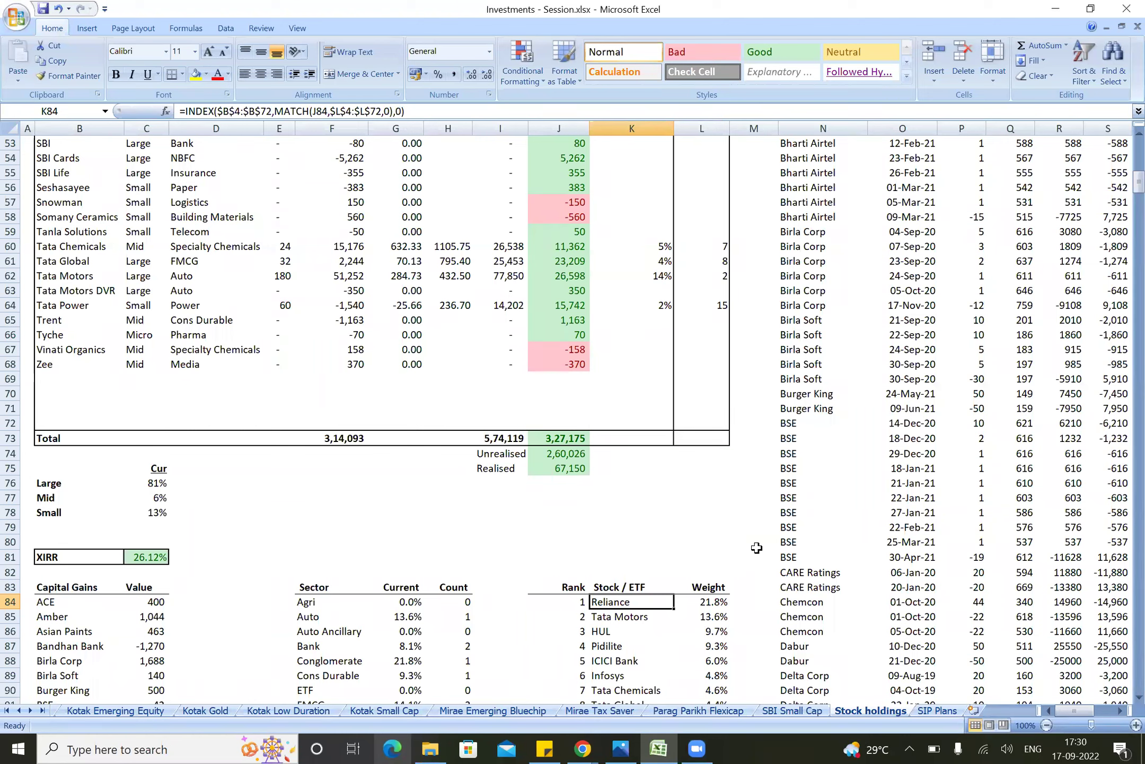
# Step: Trace rank 1 in the holdings table back to its stock name in the Reliance row
pyautogui.scroll(1, 740, 384)
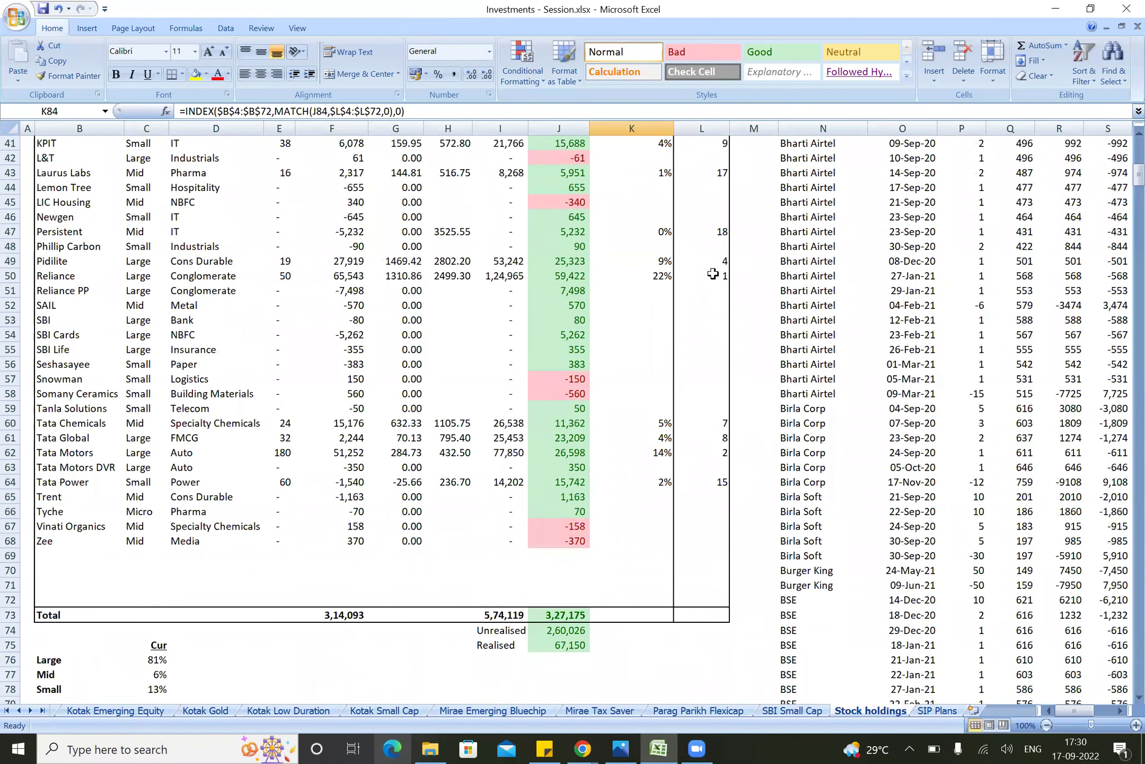
pyautogui.click(713, 274)
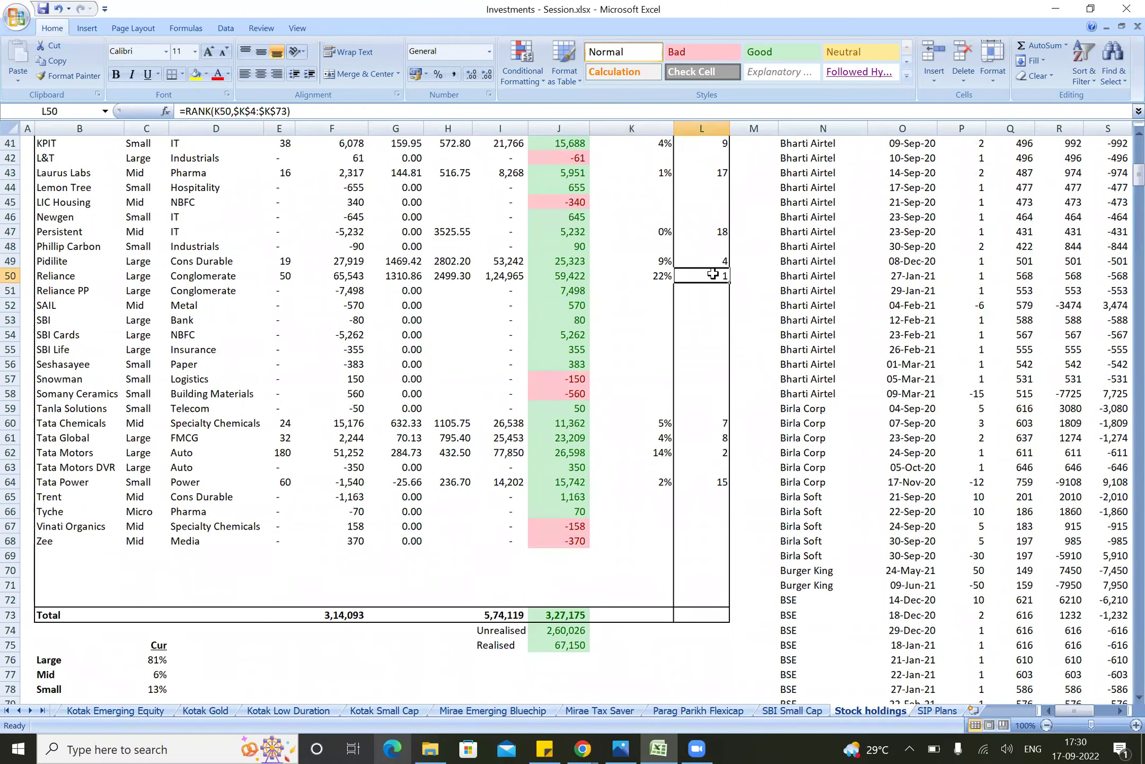
pyautogui.press('Left')
pyautogui.press('Left')
pyautogui.press('Left')
pyautogui.press('Left')
pyautogui.press('Left')
pyautogui.press('Left')
pyautogui.press('Left')
pyautogui.press('Left')
pyautogui.press('Left')
pyautogui.press('Left')
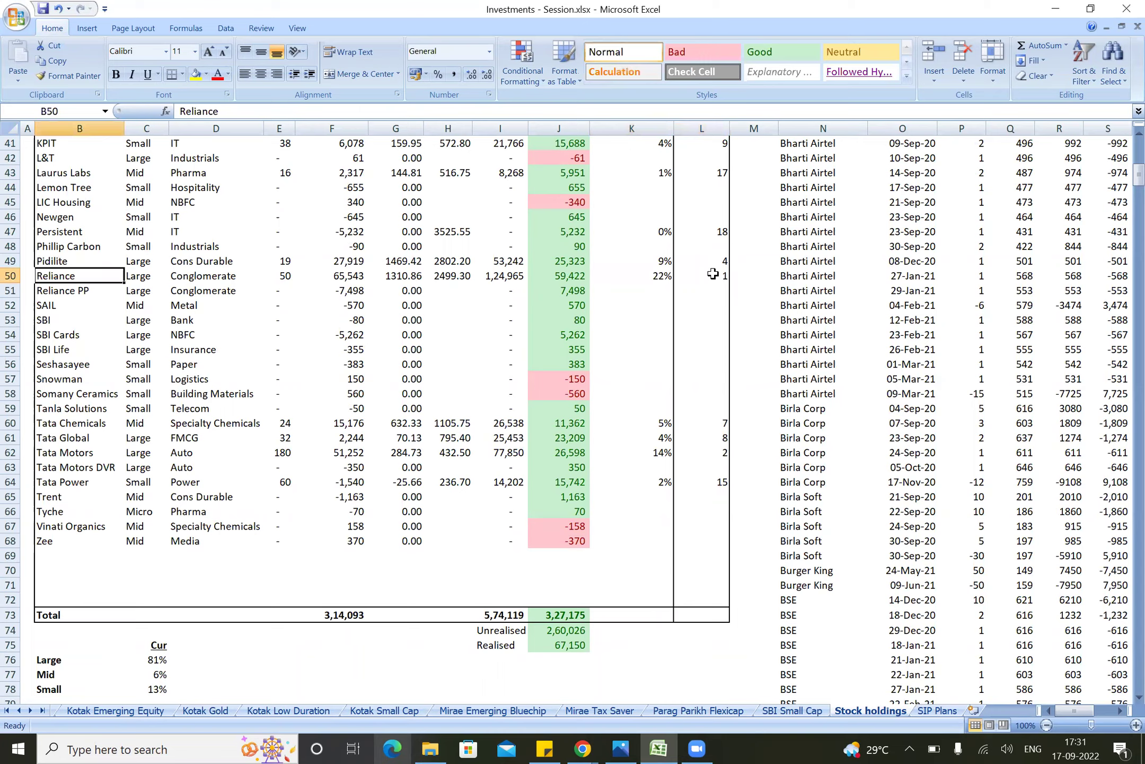
# Step: Inspect the INDEX and MATCH formulas that return the stock name and weight for rank 1 in the ranking table
pyautogui.scroll(-5, 713, 273)
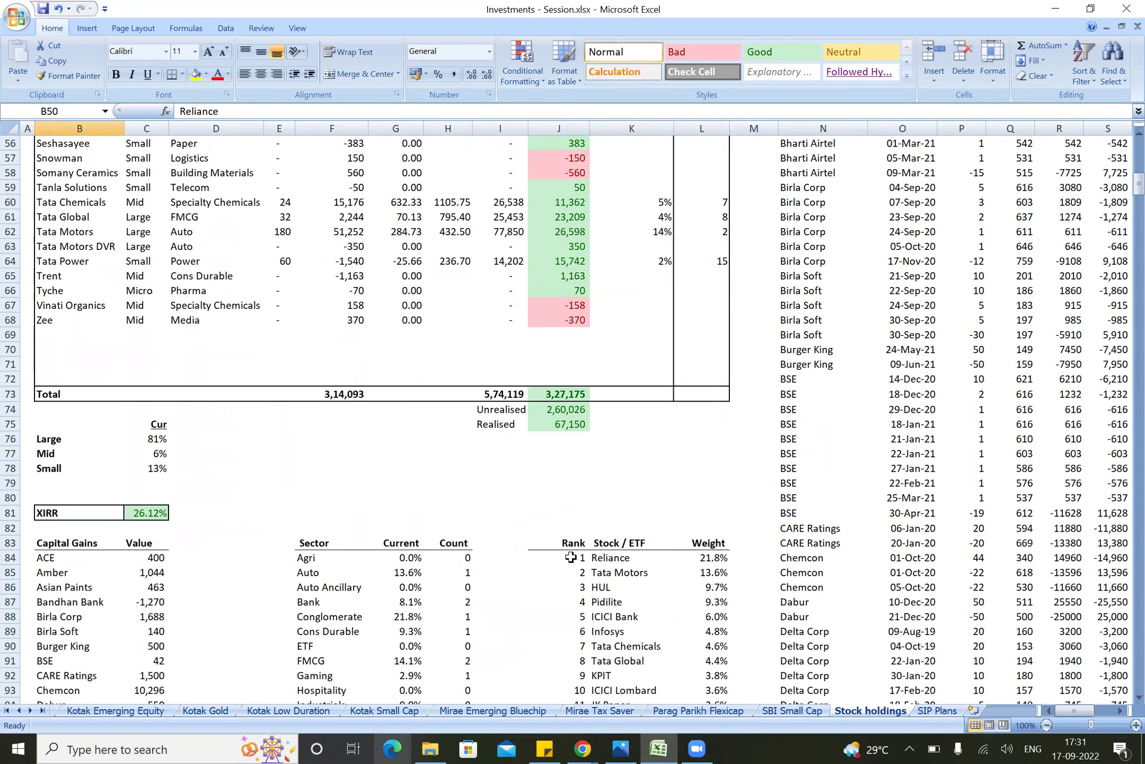
pyautogui.click(571, 557)
pyautogui.press('Right')
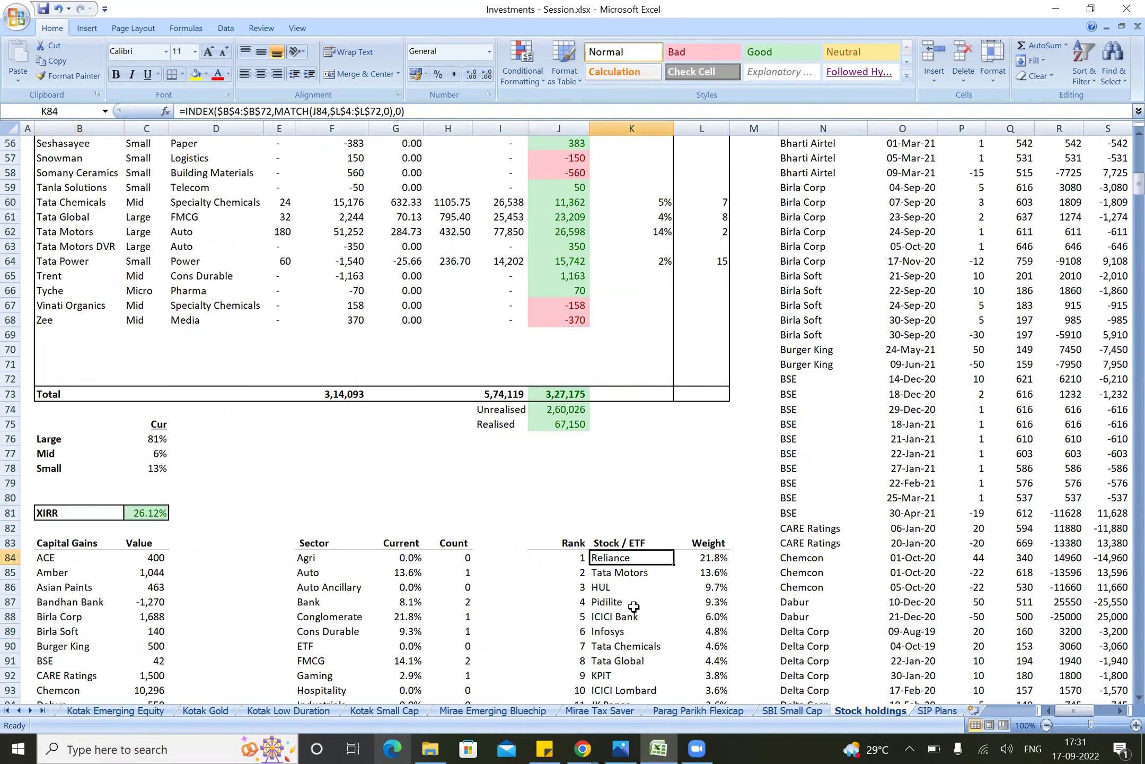
pyautogui.press('F2')
pyautogui.press('Escape')
pyautogui.press('Right')
pyautogui.press('F2')
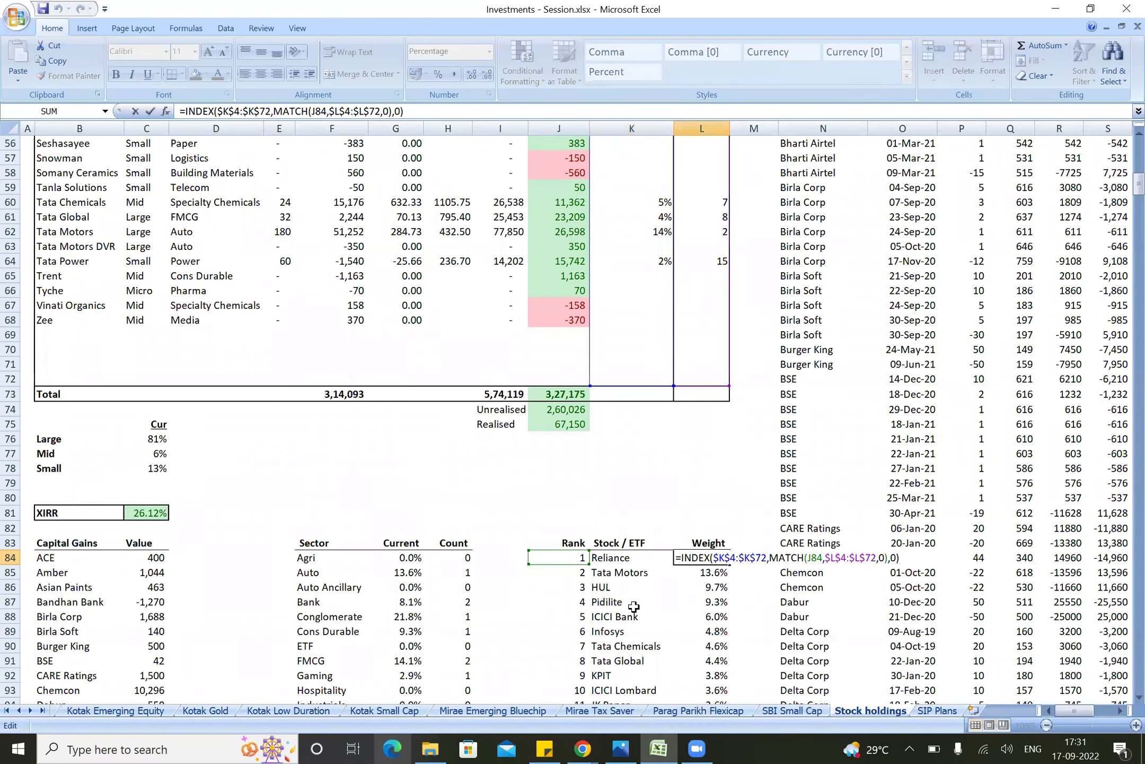
pyautogui.press('Escape')
# Step: Check Reliance's weight in the holdings table with one extra decimal place, and restore its whole-percent display
pyautogui.press('Up')
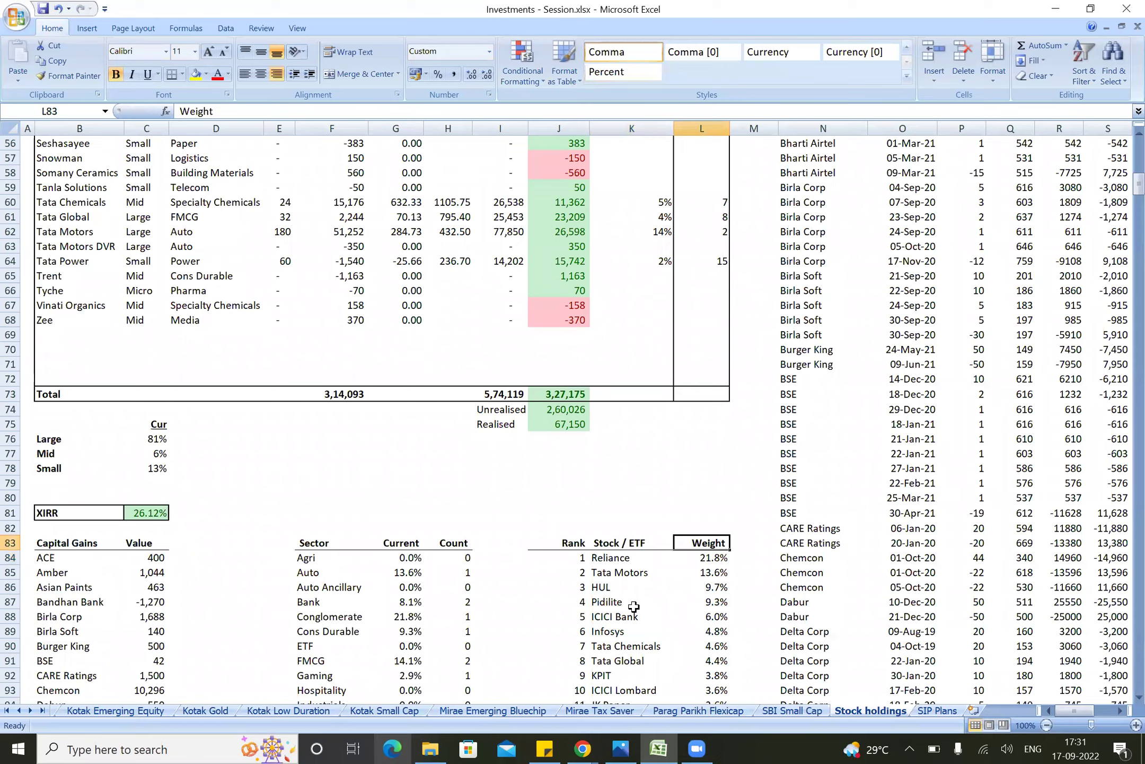
pyautogui.press('Up')
pyautogui.press('Up')
pyautogui.press('Up')
pyautogui.press('Up')
pyautogui.press('Up')
pyautogui.press('Up')
pyautogui.press('Up')
pyautogui.press('Up')
pyautogui.press('Up')
pyautogui.press('Up')
pyautogui.press('Up')
pyautogui.press('Up')
pyautogui.press('Up')
pyautogui.press('Up')
pyautogui.press('Up')
pyautogui.press('Up')
pyautogui.press('Up')
pyautogui.press('Up')
pyautogui.press('Up')
pyautogui.press('Up')
pyautogui.press('Left')
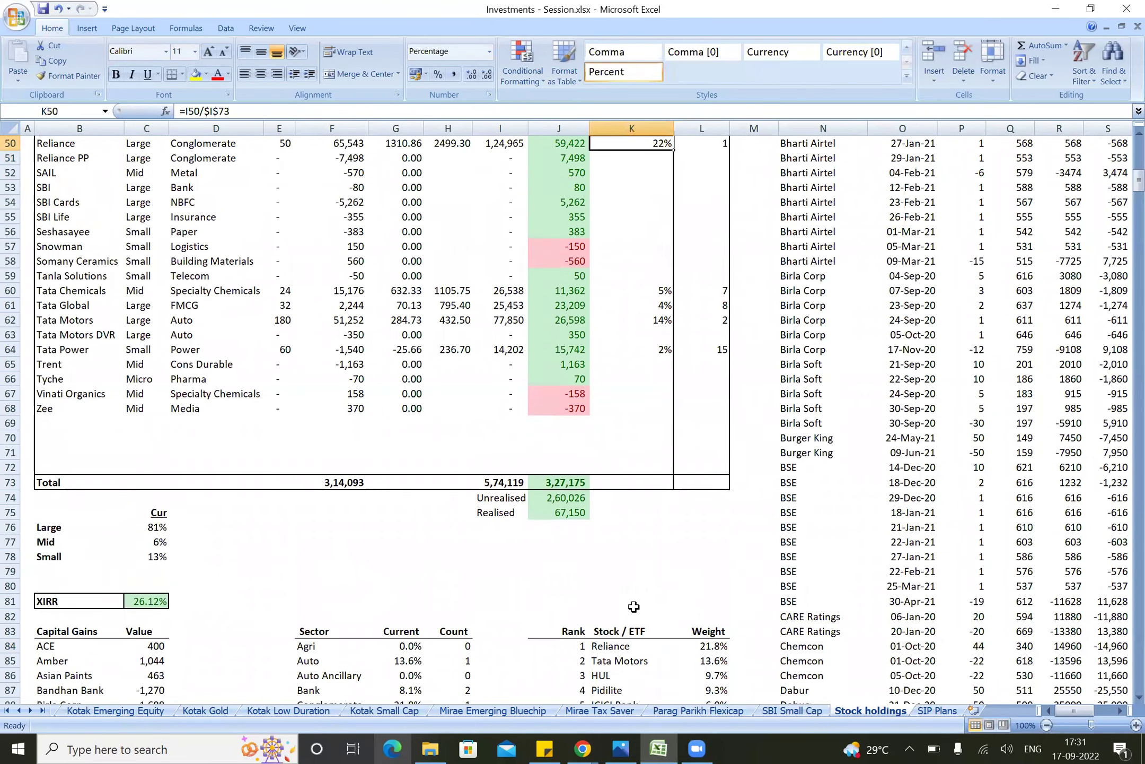
pyautogui.press('Up')
pyautogui.press('Up')
pyautogui.press('Up')
pyautogui.press('Up')
pyautogui.press('Up')
pyautogui.press('Up')
pyautogui.press('Down')
pyautogui.press('Down')
pyautogui.press('Down')
pyautogui.press('Down')
pyautogui.press('Down')
pyautogui.press('Down')
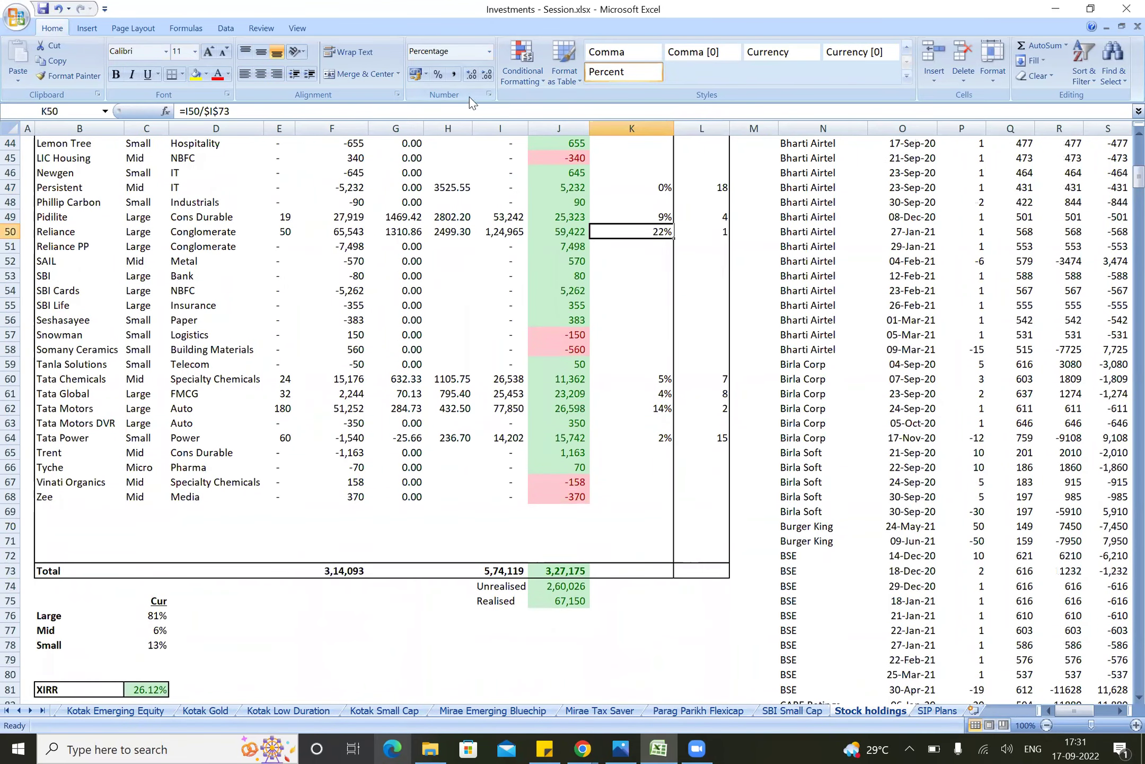
pyautogui.click(472, 74)
pyautogui.click(486, 73)
# Step: Go back to the ranking table and examine its stock-name lookups down to rank 10
pyautogui.press('Down')
pyautogui.press('Down')
pyautogui.press('Down')
pyautogui.press('Down')
pyautogui.press('Down')
pyautogui.press('Down')
pyautogui.press('Down')
pyautogui.press('Down')
pyautogui.press('Down')
pyautogui.press('Down')
pyautogui.press('Down')
pyautogui.press('Down')
pyautogui.press('Down')
pyautogui.press('Down')
pyautogui.press('Down')
pyautogui.press('Down')
pyautogui.press('Down')
pyautogui.press('Down')
pyautogui.press('Down')
pyautogui.press('Down')
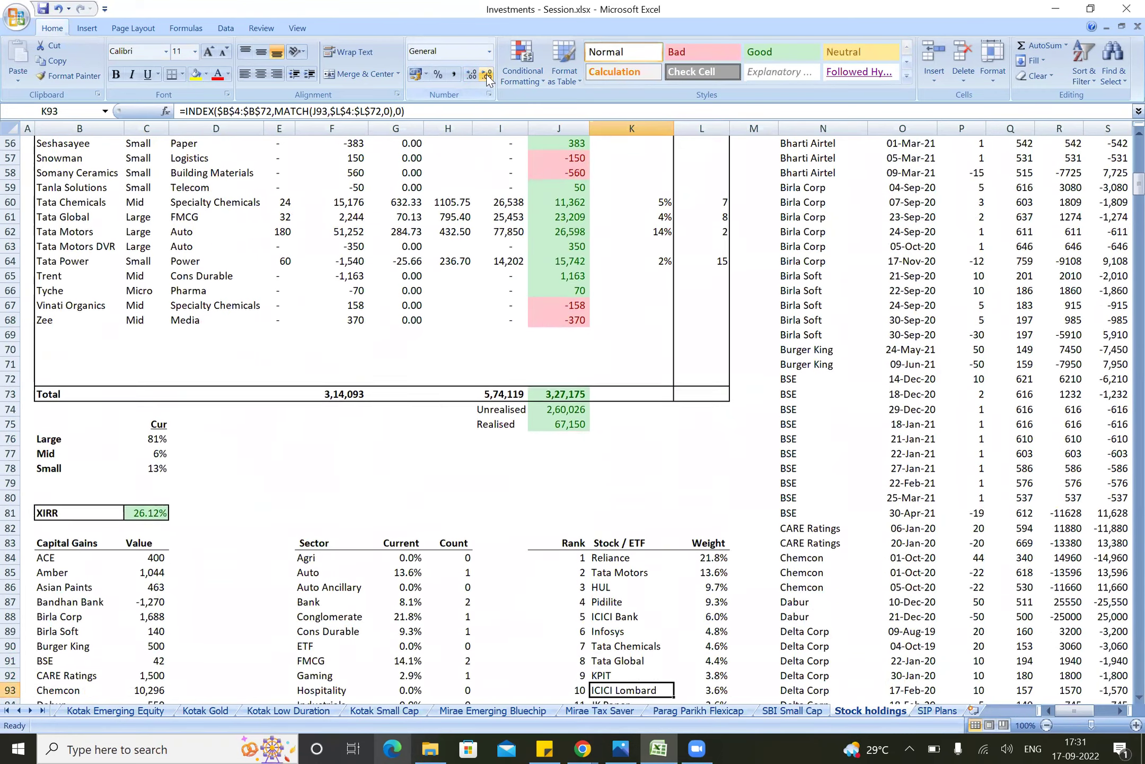
# Step: Examine the stock-name lookups in the lower rows of the ranking table, below rank 10
pyautogui.press('Down')
pyautogui.press('Down')
pyautogui.press('Down')
pyautogui.press('Down')
pyautogui.press('Down')
pyautogui.press('Down')
pyautogui.press('Down')
pyautogui.press('Down')
pyautogui.press('Down')
pyautogui.press('Down')
pyautogui.press('Down')
pyautogui.press('Down')
pyautogui.press('Down')
pyautogui.press('Down')
pyautogui.press('Up')
pyautogui.press('Up')
pyautogui.press('Up')
pyautogui.press('Up')
pyautogui.press('Up')
pyautogui.press('Up')
pyautogui.press('Up')
pyautogui.press('Up')
pyautogui.press('Up')
pyautogui.press('Up')
pyautogui.press('Up')
pyautogui.press('Up')
pyautogui.press('Up')
pyautogui.press('Up')
pyautogui.press('Up')
pyautogui.press('Up')
pyautogui.press('Up')
pyautogui.press('Up')
pyautogui.press('Up')
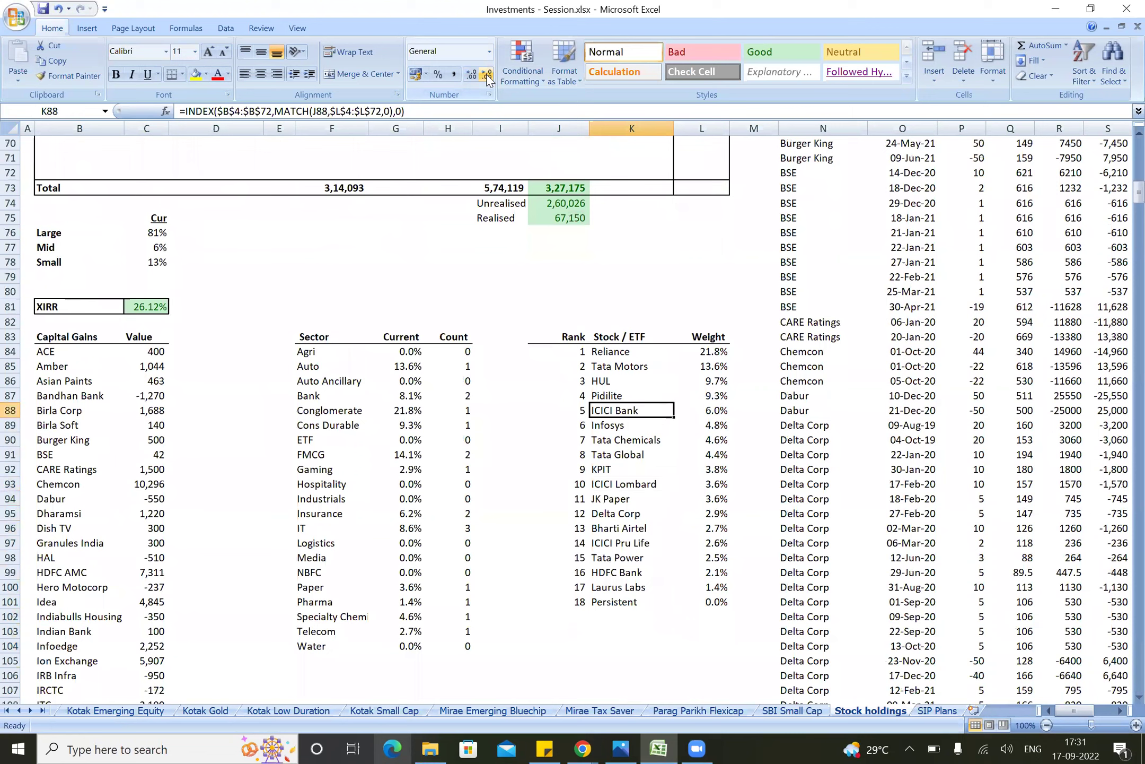
# Step: Select the whole ranking table, from the Rank, Stock / ETF and Weight headers down to rank 18
pyautogui.press('Up')
pyautogui.press('Up')
pyautogui.press('Up')
pyautogui.press('Up')
pyautogui.press('Up')
pyautogui.press('Left')
pyautogui.hotkey('shift', 'Right')
pyautogui.hotkey('shift', 'Right')
pyautogui.hotkey('ctrl', 'shift', 'Down')
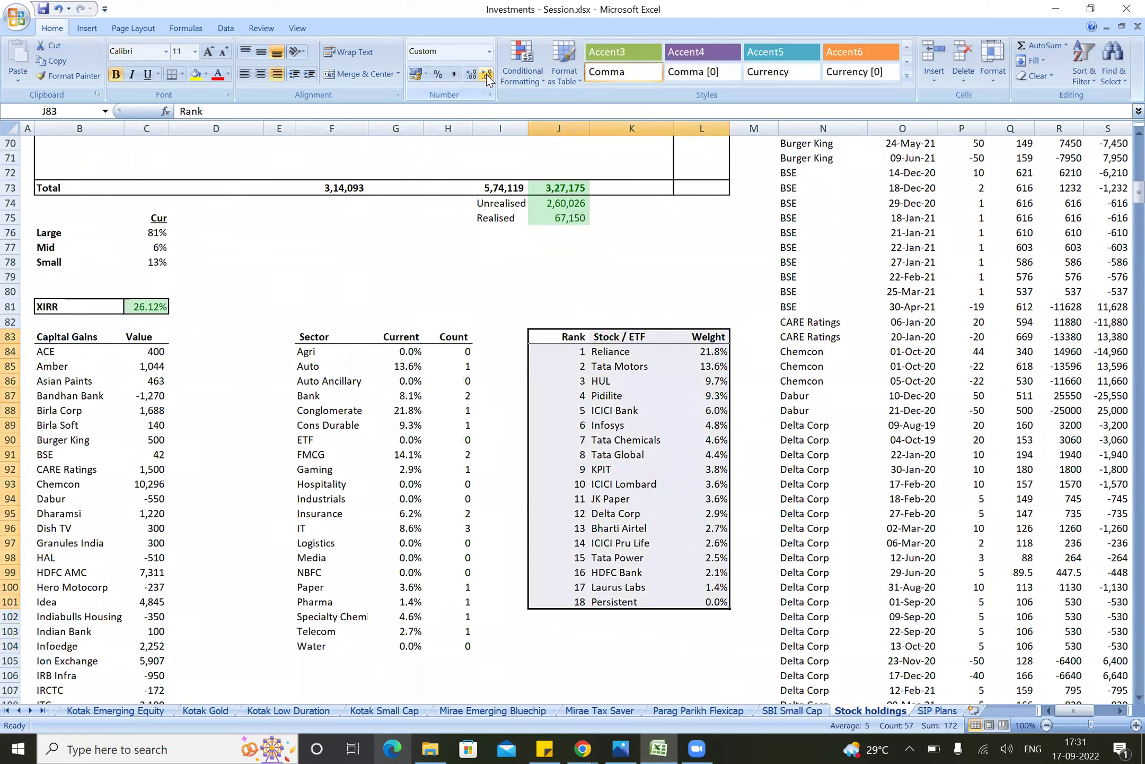
# Step: Look through the ranking table's Weight column from rank 1 down to the lowest ranks
pyautogui.press('Down')
pyautogui.press('Right')
pyautogui.press('Right')
pyautogui.press('Down')
pyautogui.press('Down')
pyautogui.press('Down')
pyautogui.press('Down')
pyautogui.press('Down')
pyautogui.press('Down')
pyautogui.press('Down')
pyautogui.press('Down')
pyautogui.press('Down')
pyautogui.press('Down')
pyautogui.press('Down')
pyautogui.press('Down')
pyautogui.press('Down')
pyautogui.press('Down')
# Step: Go back up to the holdings table and look through its rank column to find the Persistent row
pyautogui.press('Up')
pyautogui.press('Up')
pyautogui.press('Up')
pyautogui.press('Up')
pyautogui.press('Up')
pyautogui.press('Up')
pyautogui.press('Up')
pyautogui.press('Up')
pyautogui.press('Up')
pyautogui.press('Up')
pyautogui.press('Up')
pyautogui.press('Up')
pyautogui.press('Up')
pyautogui.press('Up')
pyautogui.press('Up')
pyautogui.press('Up')
pyautogui.press('Up')
pyautogui.press('Up')
pyautogui.press('Up')
pyautogui.press('Up')
pyautogui.press('Up')
pyautogui.press('Up')
pyautogui.press('Up')
pyautogui.press('Up')
pyautogui.press('Up')
pyautogui.press('Up')
pyautogui.press('Up')
pyautogui.press('Up')
pyautogui.press('Up')
pyautogui.press('Up')
pyautogui.press('Up')
pyautogui.press('Up')
pyautogui.press('Up')
pyautogui.press('Up')
pyautogui.press('Up')
pyautogui.press('Up')
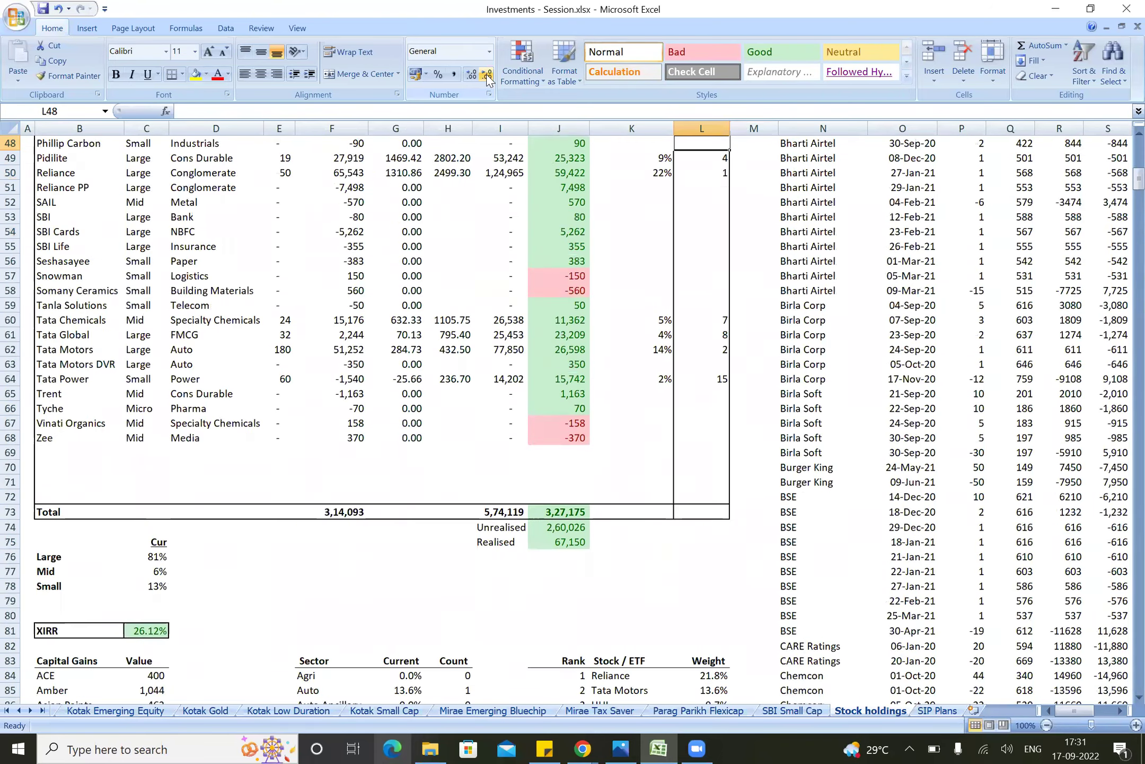
pyautogui.press('Up')
pyautogui.press('Up')
pyautogui.press('Up')
pyautogui.press('Up')
pyautogui.press('Up')
pyautogui.press('Up')
pyautogui.press('Up')
pyautogui.press('Up')
pyautogui.press('Up')
pyautogui.press('Up')
pyautogui.press('Up')
pyautogui.press('Up')
pyautogui.press('Up')
pyautogui.press('Up')
pyautogui.press('Up')
pyautogui.press('Up')
pyautogui.press('Down')
pyautogui.press('Down')
pyautogui.press('Down')
pyautogui.press('Down')
pyautogui.press('Down')
pyautogui.press('Down')
pyautogui.press('Down')
pyautogui.press('Down')
pyautogui.press('Down')
pyautogui.press('Down')
pyautogui.press('Down')
pyautogui.press('Down')
pyautogui.press('Down')
pyautogui.press('Down')
pyautogui.press('Down')
# Step: Clear the weight and rank entries in the Persistent row of the holdings table
pyautogui.press('Left')
pyautogui.press('Left')
pyautogui.press('Left')
pyautogui.press('Left')
pyautogui.press('Right')
pyautogui.press('Left')
pyautogui.press('Left')
pyautogui.press('Left')
pyautogui.press('Left')
pyautogui.press('Left')
pyautogui.press('Right')
pyautogui.press('Right')
pyautogui.press('Right')
pyautogui.press('Right')
pyautogui.press('Right')
pyautogui.press('Right')
pyautogui.press('Right')
pyautogui.hotkey('shift', 'Right')
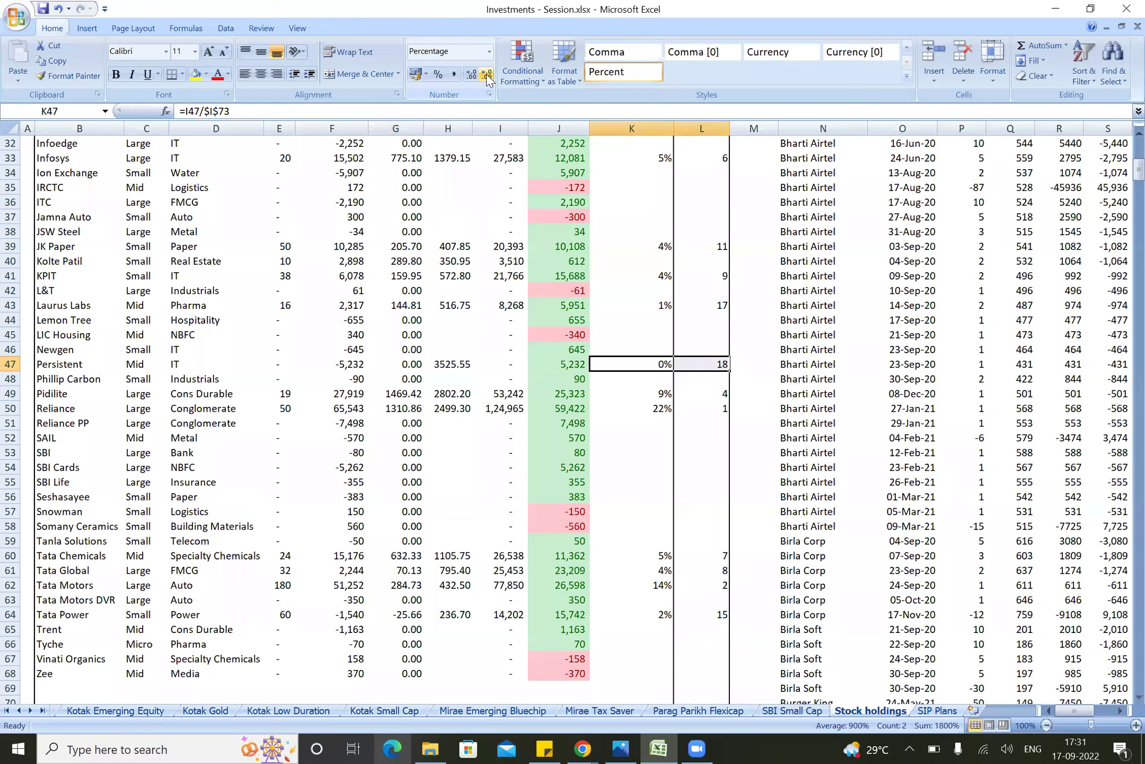
pyautogui.press('Delete')
# Step: Go back down to the ranking table and look over its first row, from rank 1 across to the weight lookup
pyautogui.press('Down')
pyautogui.press('Down')
pyautogui.press('Down')
pyautogui.press('Down')
pyautogui.press('Down')
pyautogui.press('Down')
pyautogui.press('Down')
pyautogui.press('Down')
pyautogui.press('Down')
pyautogui.press('Down')
pyautogui.press('Down')
pyautogui.press('Down')
pyautogui.press('Down')
pyautogui.press('Down')
pyautogui.press('Down')
pyautogui.press('Down')
pyautogui.press('Down')
pyautogui.press('Down')
pyautogui.press('Down')
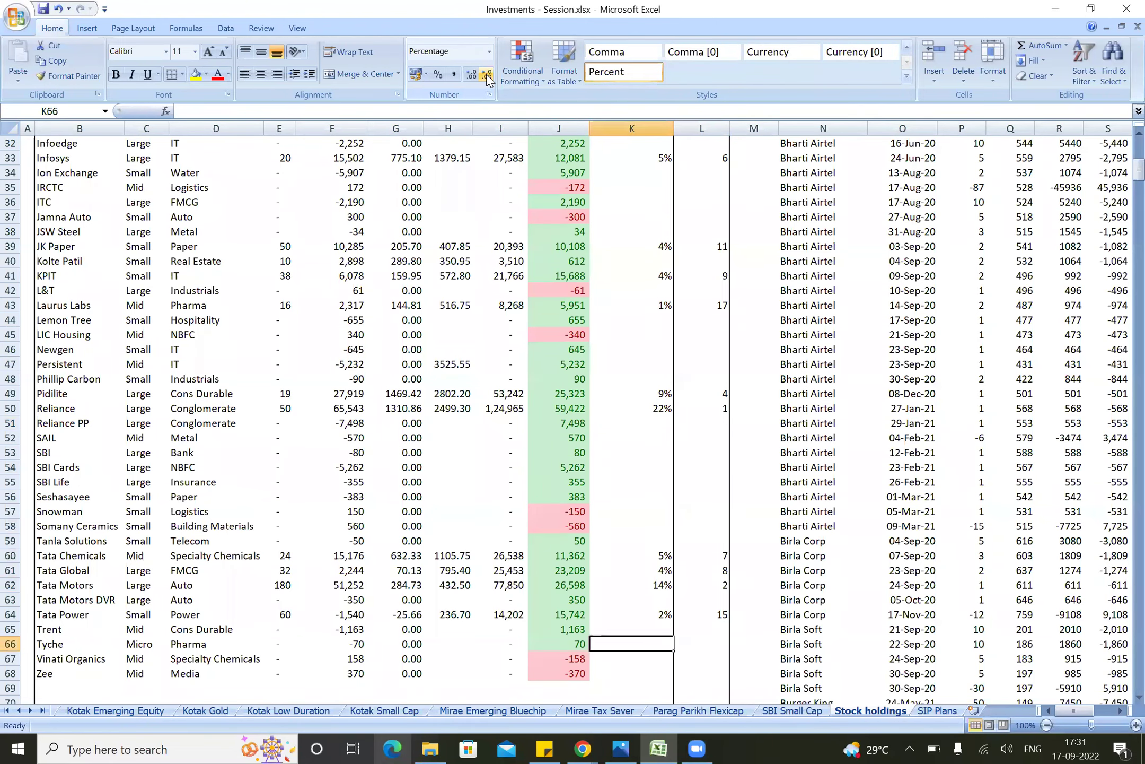
pyautogui.press('Down')
pyautogui.press('Down')
pyautogui.press('Down')
pyautogui.press('Down')
pyautogui.press('Down')
pyautogui.press('Down')
pyautogui.press('Down')
pyautogui.press('Down')
pyautogui.press('Down')
pyautogui.press('Down')
pyautogui.press('Down')
pyautogui.press('Down')
pyautogui.press('Down')
pyautogui.press('Down')
pyautogui.press('Down')
pyautogui.press('Down')
pyautogui.press('Down')
pyautogui.press('Down')
pyautogui.press('Down')
pyautogui.press('Down')
pyautogui.press('Down')
pyautogui.press('Down')
pyautogui.press('Down')
pyautogui.press('Down')
pyautogui.press('Down')
pyautogui.press('Down')
pyautogui.press('Down')
pyautogui.press('Down')
pyautogui.press('Up')
pyautogui.press('Up')
pyautogui.press('Up')
pyautogui.press('Up')
pyautogui.press('Up')
pyautogui.press('Up')
pyautogui.press('Up')
pyautogui.press('Up')
pyautogui.press('Up')
pyautogui.press('Up')
pyautogui.press('Up')
pyautogui.press('Up')
pyautogui.press('Up')
pyautogui.press('Up')
pyautogui.press('Up')
pyautogui.press('Up')
pyautogui.press('Up')
pyautogui.press('Up')
pyautogui.press('Up')
pyautogui.press('Up')
pyautogui.press('Left')
pyautogui.press('Up')
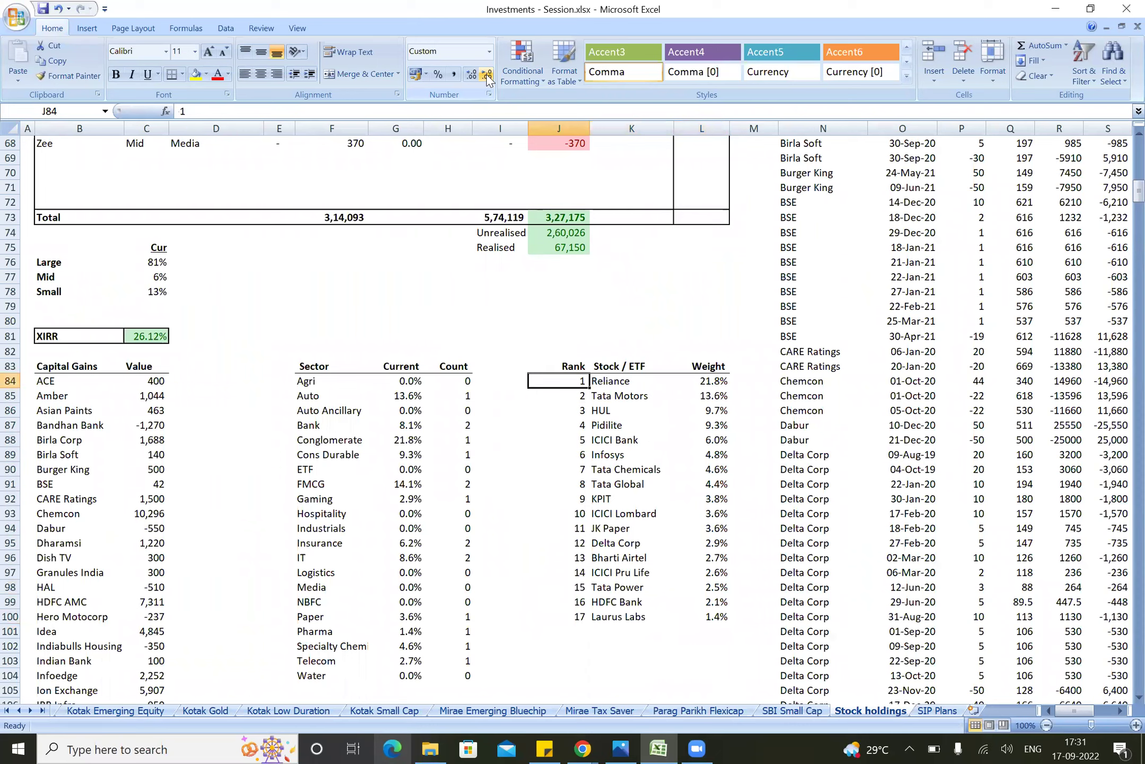
pyautogui.press('Right')
pyautogui.press('Down')
pyautogui.press('Right')
pyautogui.press('Up')
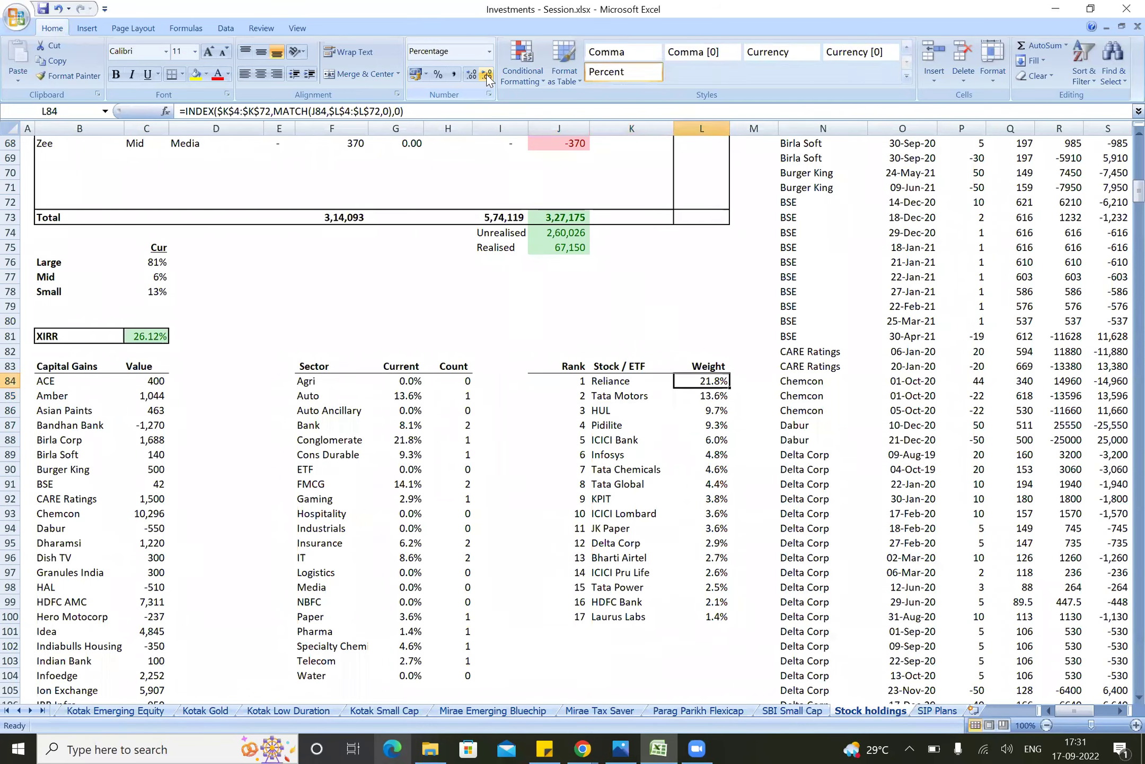
# Step: Select the last filled row of the ranking table, covering its rank, stock name and weight
pyautogui.hotkey('ctrl', 'Down')
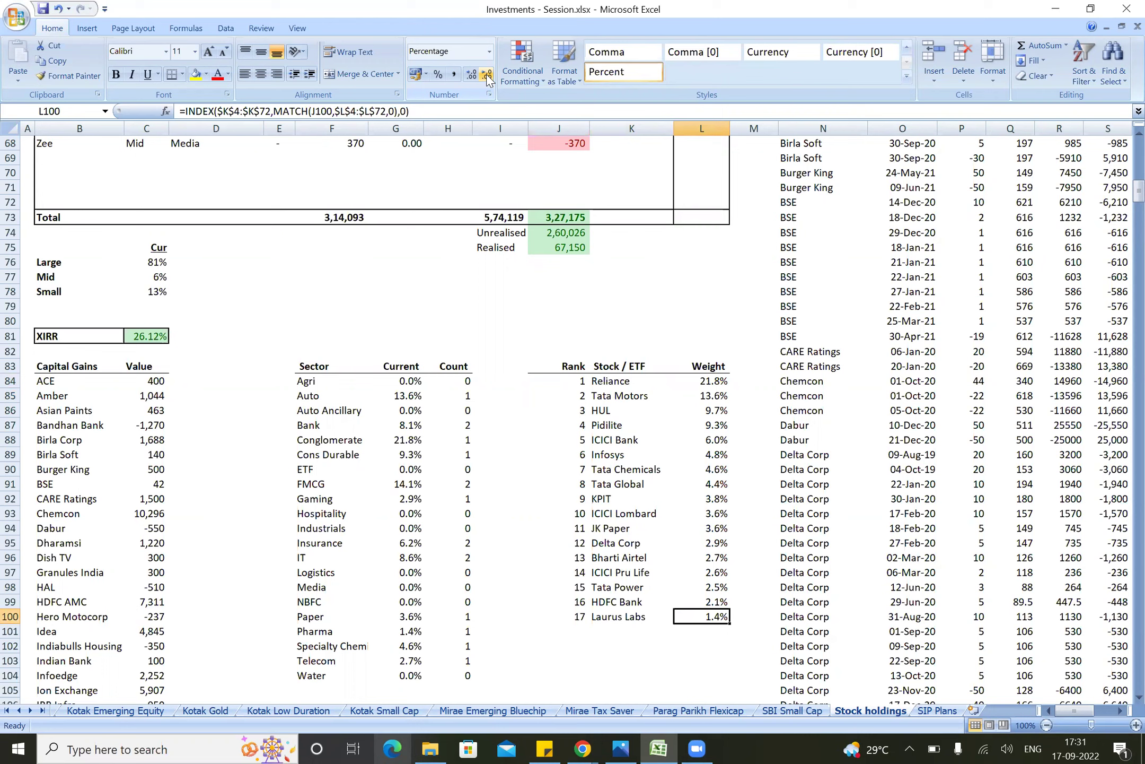
pyautogui.hotkey('shift', 'Left')
pyautogui.hotkey('shift', 'Left')
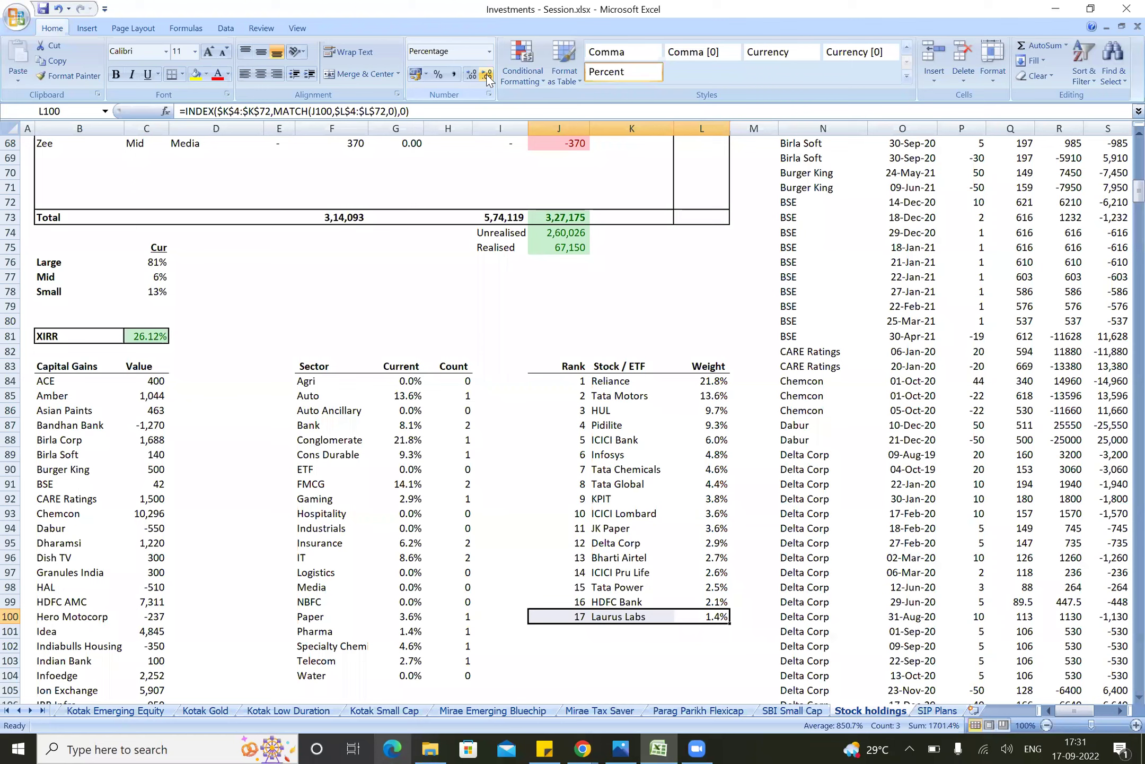
# Step: Look through the ranking table's weights from the lowest ranks back up to rank 1
pyautogui.press('Up')
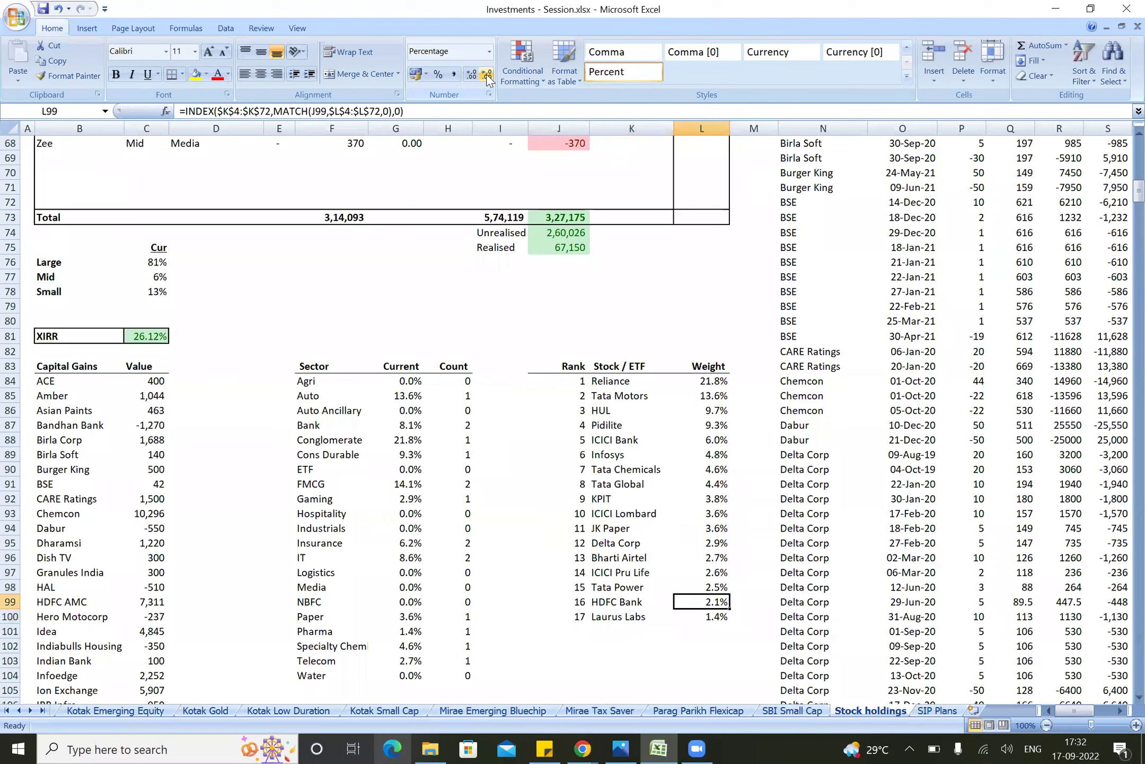
pyautogui.press('Left')
pyautogui.press('Down')
pyautogui.press('Right')
pyautogui.press('Up')
pyautogui.press('Up')
pyautogui.press('Up')
pyautogui.press('Up')
pyautogui.press('Up')
pyautogui.press('Up')
pyautogui.press('Up')
pyautogui.press('Up')
pyautogui.press('Up')
pyautogui.press('Up')
pyautogui.press('Up')
pyautogui.press('Up')
pyautogui.press('Up')
pyautogui.press('Up')
pyautogui.press('Up')
pyautogui.press('Up')
pyautogui.press('Up')
pyautogui.press('Down')
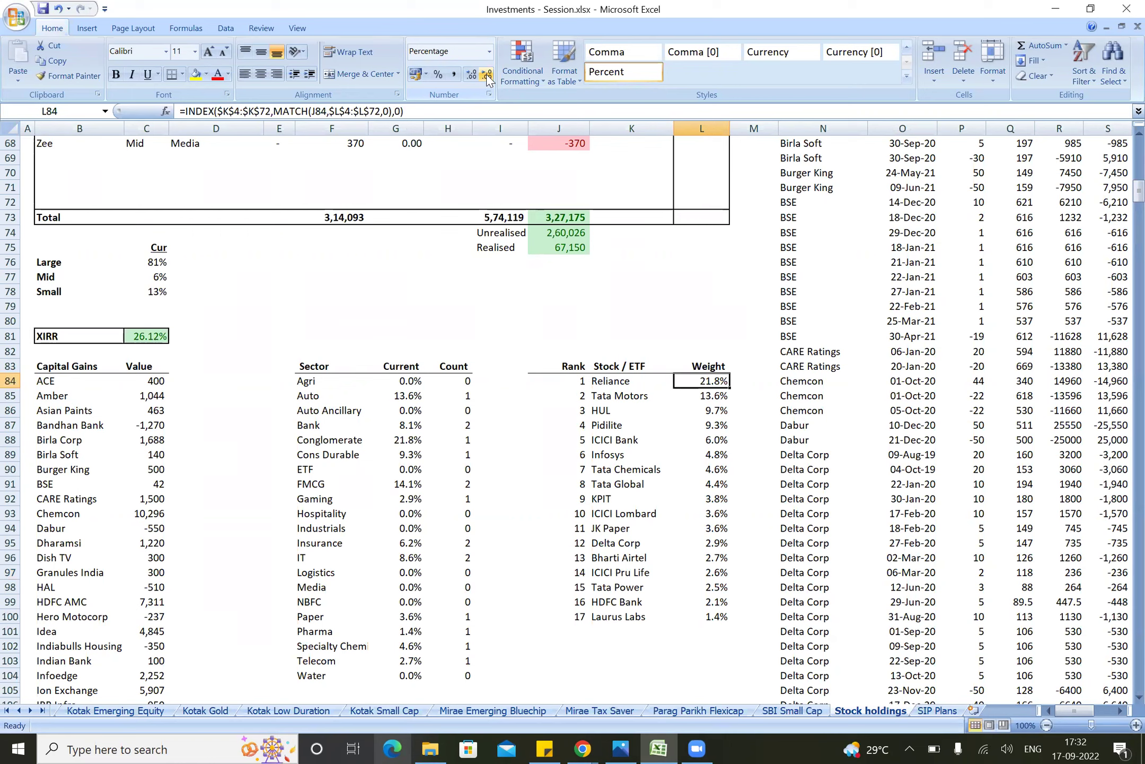
# Step: Go to the sector table and select its Sector, Current and Count headings
pyautogui.press('Left')
pyautogui.press('Left')
pyautogui.press('Left')
pyautogui.press('Left')
pyautogui.press('Left')
pyautogui.press('Left')
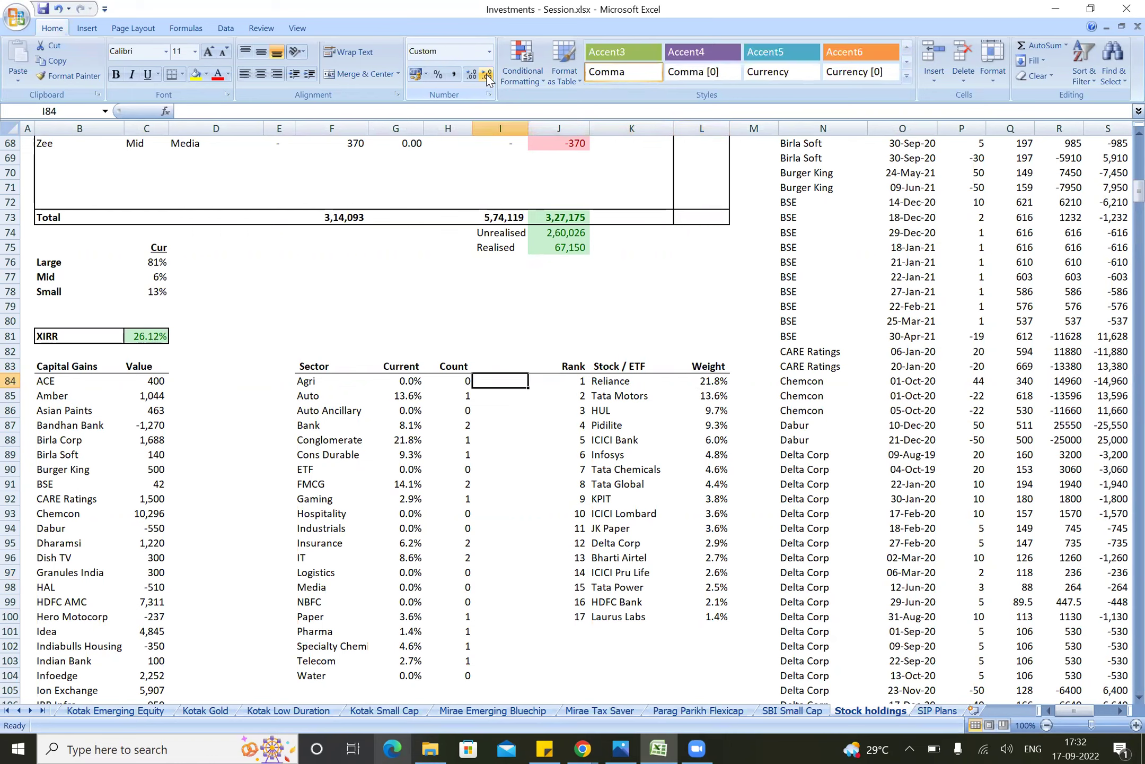
pyautogui.press('Up')
pyautogui.hotkey('shift', 'Right')
pyautogui.hotkey('shift', 'Right')
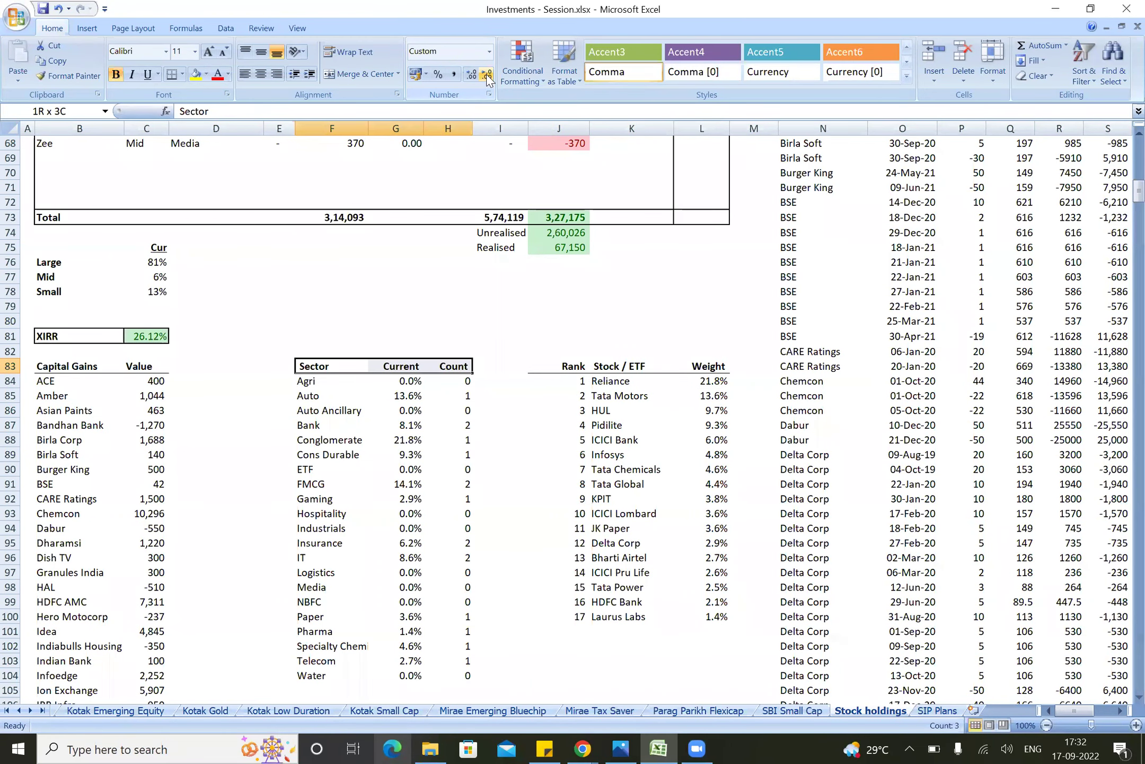
# Step: Go to the capital gains table and select its Capital Gains and Value headings
pyautogui.hotkey('ctrl', 'shift', 'Down')
pyautogui.press('Left')
pyautogui.press('Left')
pyautogui.press('Left')
pyautogui.press('Left')
pyautogui.hotkey('shift', 'Right')
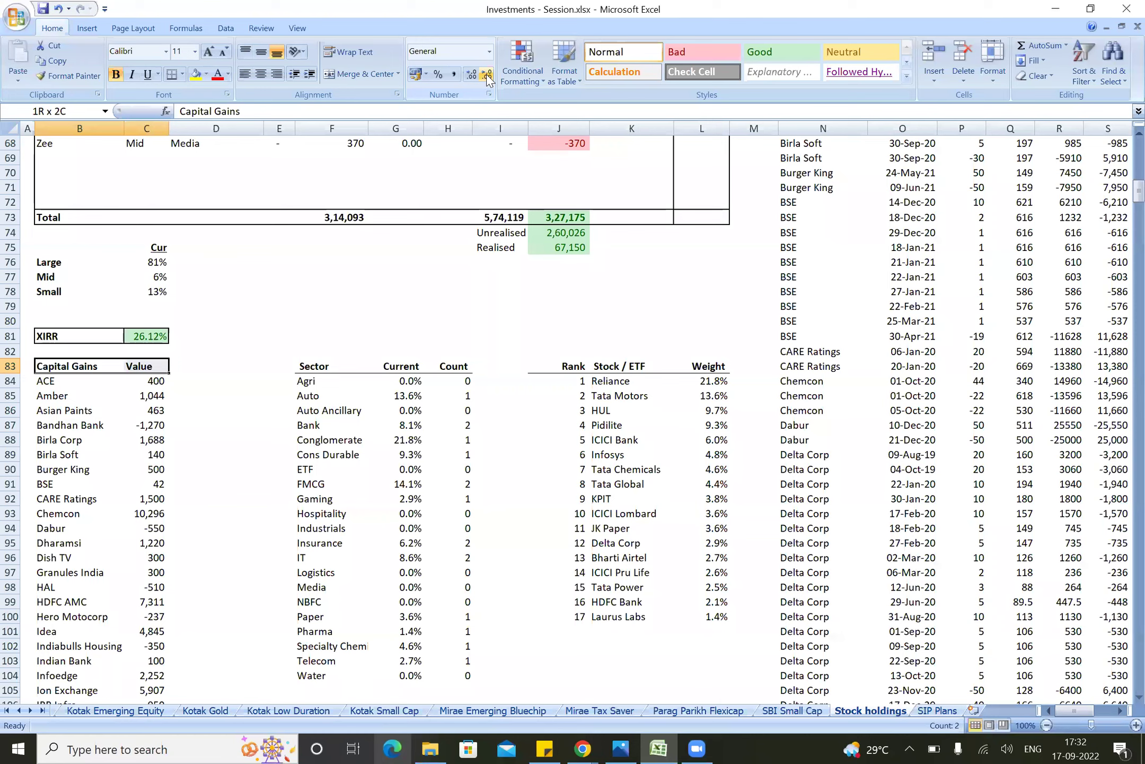
# Step: Look through the stock names listed in the capital gains table and return to its heading
pyautogui.press('Down')
pyautogui.press('Down')
pyautogui.press('Down')
pyautogui.press('Down')
pyautogui.press('Down')
pyautogui.press('Down')
pyautogui.press('Down')
pyautogui.press('Down')
pyautogui.press('Down')
pyautogui.press('Down')
pyautogui.press('Down')
pyautogui.press('Down')
pyautogui.press('Down')
pyautogui.press('Down')
pyautogui.press('Down')
pyautogui.press('Down')
pyautogui.press('Down')
pyautogui.hotkey('ctrl', 'Up')
# Step: Insert blank name and value cells above Bandhan Bank in the capital gains table, shifting the entries below down
pyautogui.press('Down')
pyautogui.press('Down')
pyautogui.press('Down')
pyautogui.press('Down')
pyautogui.press('Down')
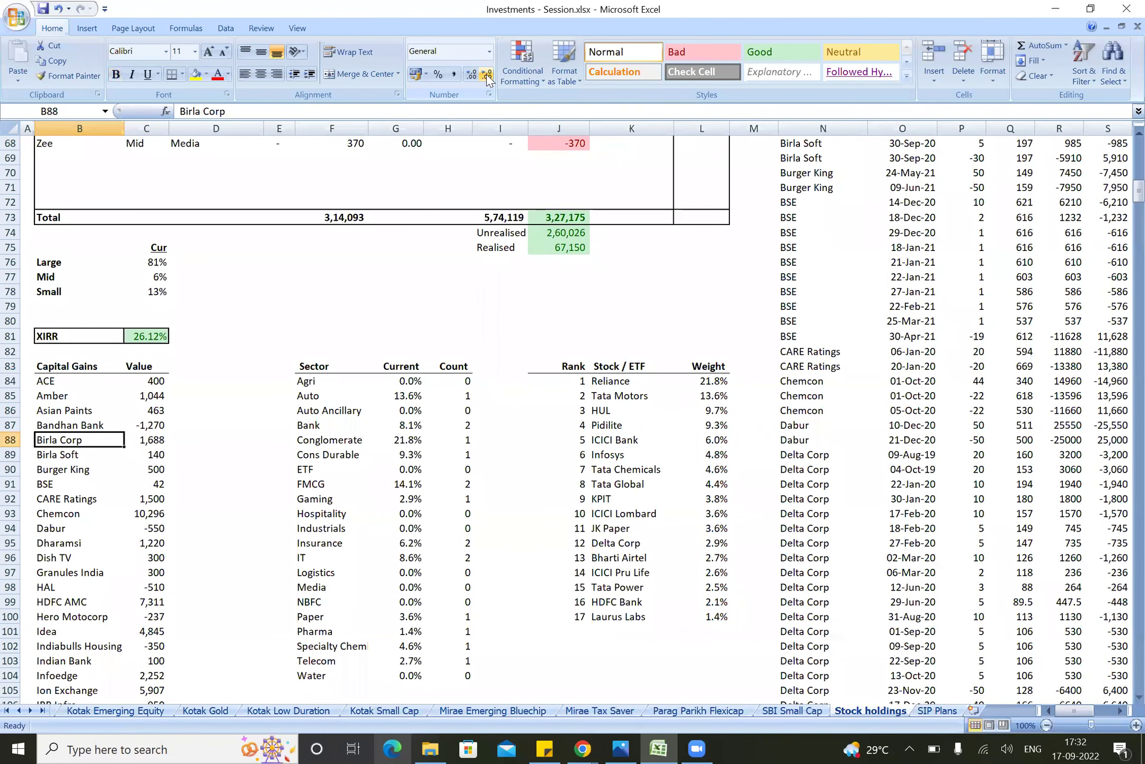
pyautogui.press('Up')
pyautogui.hotkey('shift', 'Right')
pyautogui.hotkey('ctrl', 'shift', '+')
pyautogui.press('Return')
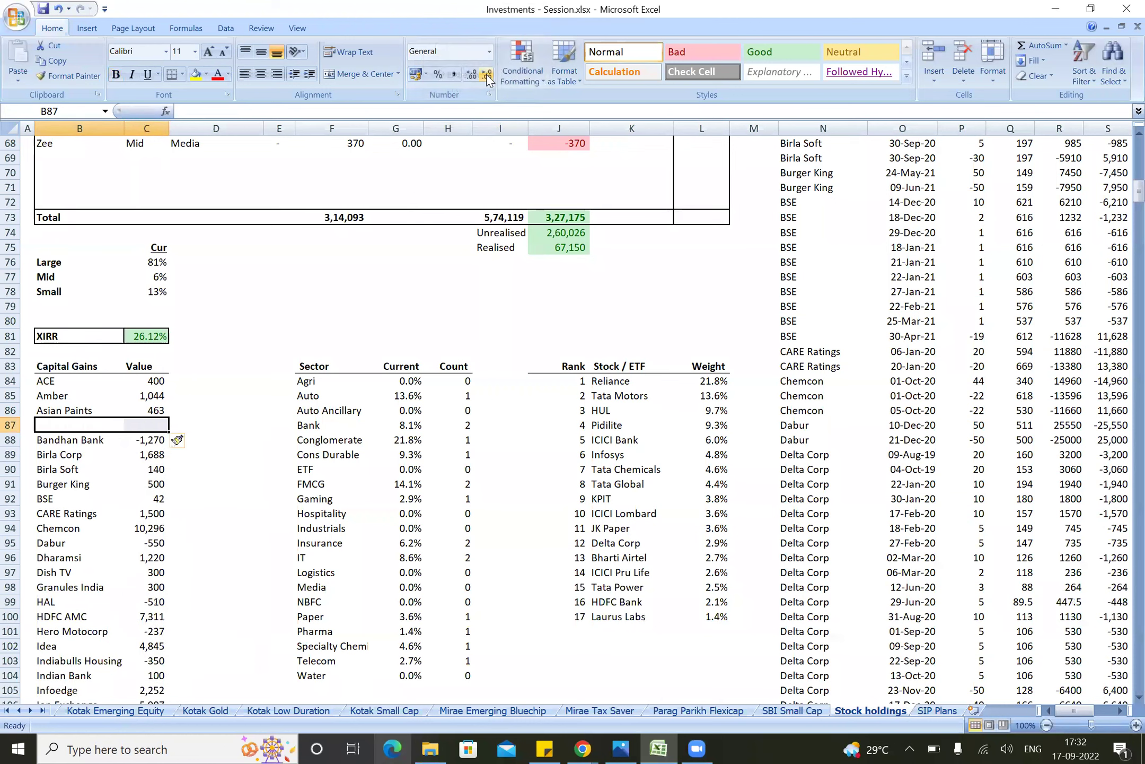
# Step: Enter Balaji Amines in the blank capital gains row and copy the Asian Paints value formula into its value cell
pyautogui.write('B')
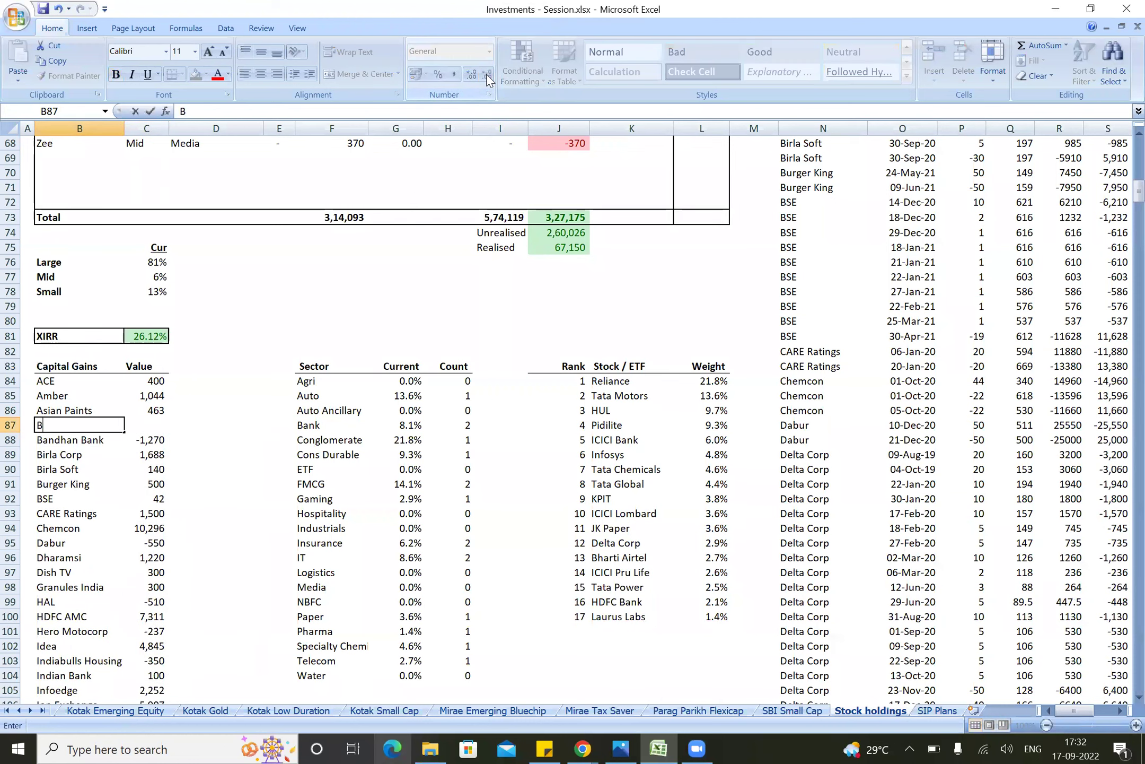
pyautogui.write('alaji Amines')
pyautogui.press('Return')
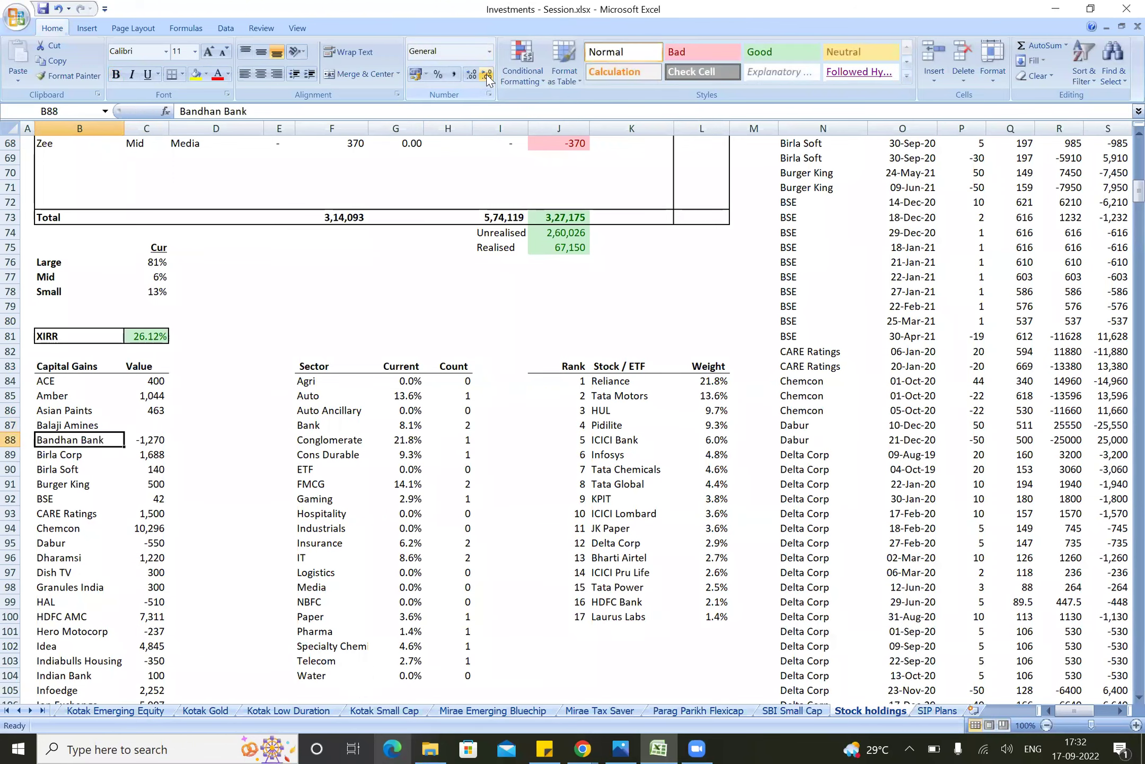
pyautogui.press('Up')
pyautogui.press('Right')
pyautogui.press('Up')
pyautogui.hotkey('ctrl', 'c')
pyautogui.press('Down')
pyautogui.press('Return')
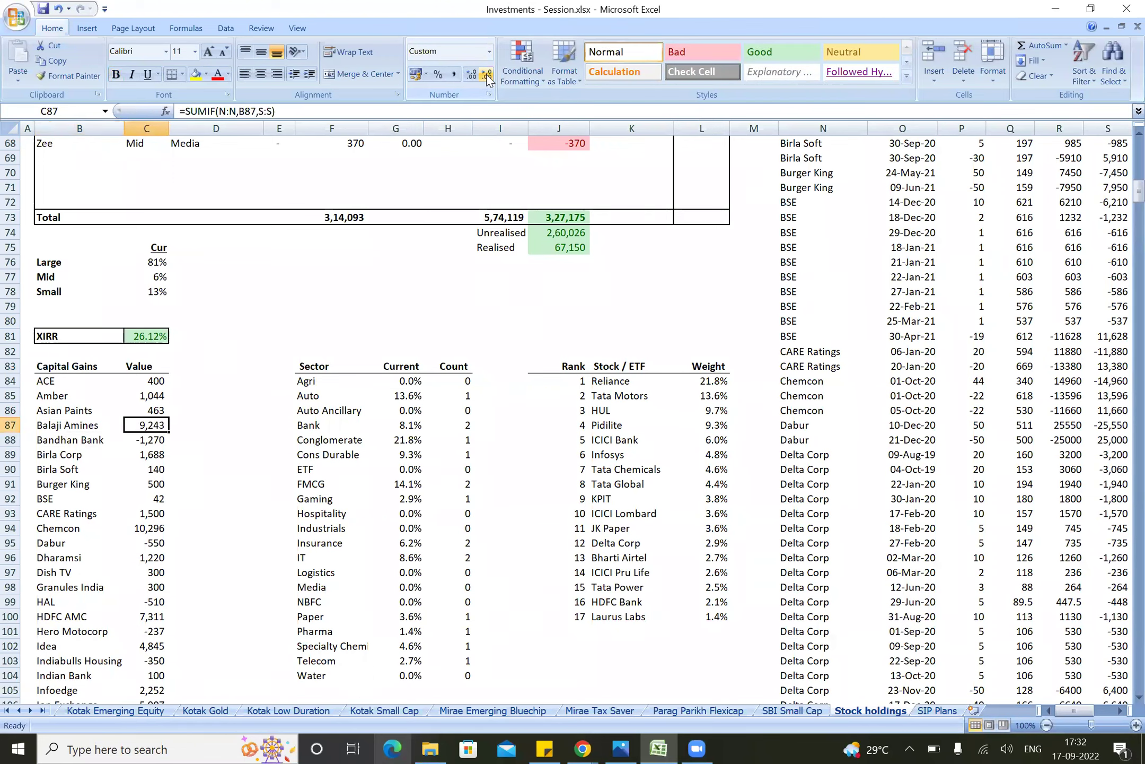
# Step: Return to the top of the capital gains table and select both of its headings
pyautogui.press('Up')
pyautogui.press('Up')
pyautogui.press('Up')
pyautogui.press('Left')
pyautogui.press('Up')
pyautogui.press('Right')
pyautogui.press('Left')
pyautogui.hotkey('shift', 'Right')
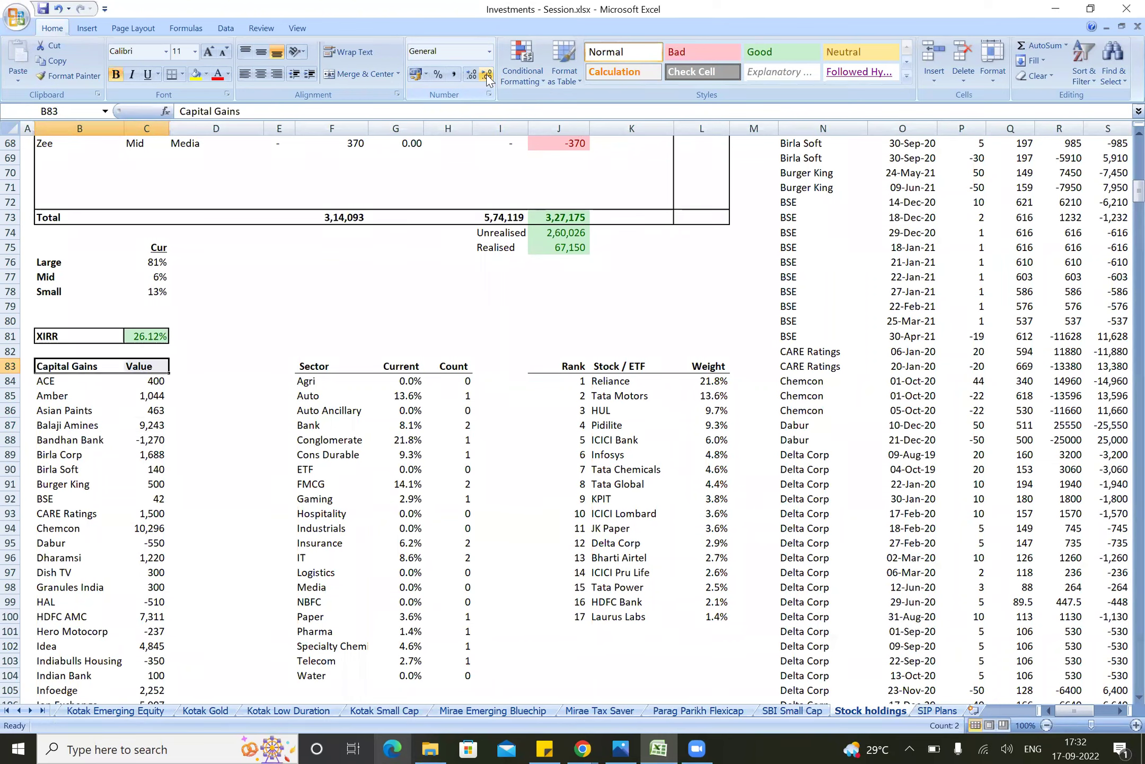
# Step: Look down the Value column of the capital gains table from ACE to Granules India
pyautogui.press('Right')
pyautogui.press('Down')
pyautogui.press('Down')
pyautogui.press('Down')
pyautogui.press('Down')
pyautogui.press('Down')
pyautogui.press('Down')
pyautogui.press('Down')
pyautogui.press('Down')
pyautogui.press('Down')
pyautogui.press('Down')
pyautogui.press('Down')
pyautogui.press('Down')
pyautogui.press('Down')
pyautogui.press('Down')
pyautogui.press('Down')
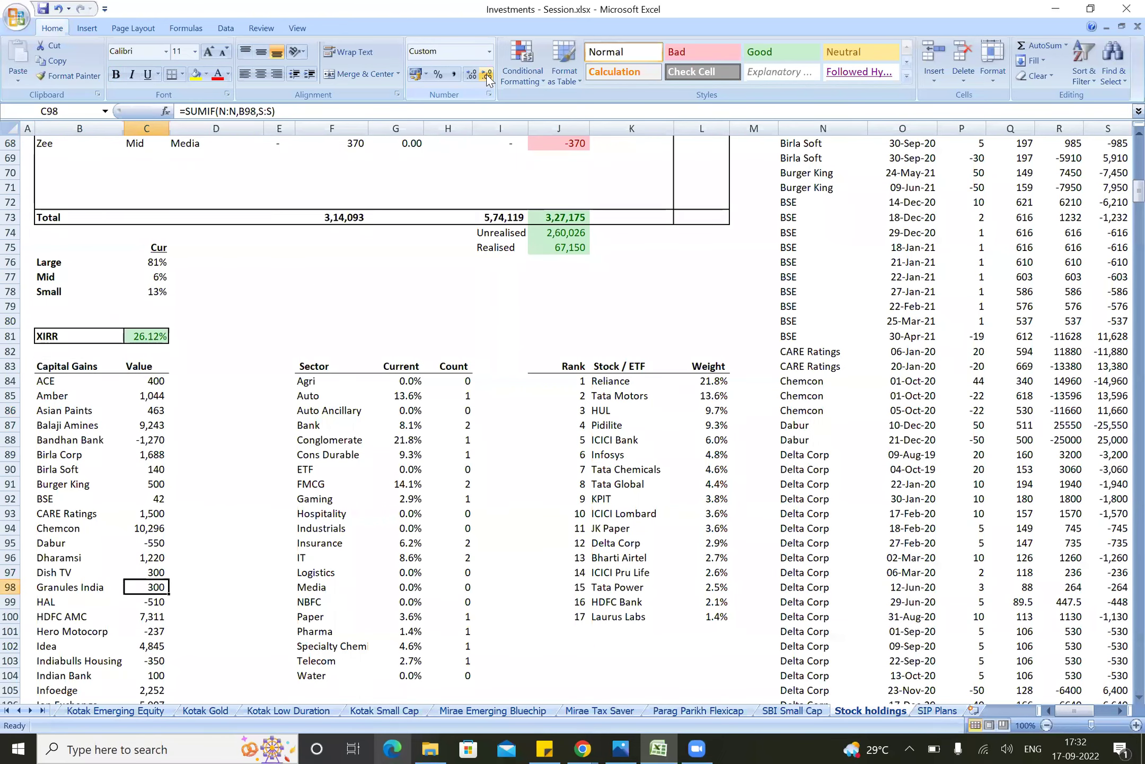
# Step: Look up the Value column of the capital gains table from its last entry to the XIRR cell
pyautogui.hotkey('ctrl', 'Down')
pyautogui.press('Up')
pyautogui.press('Up')
pyautogui.press('Up')
pyautogui.press('Up')
pyautogui.press('Up')
pyautogui.press('Up')
pyautogui.press('Up')
pyautogui.press('Up')
pyautogui.press('Up')
pyautogui.press('Up')
pyautogui.press('Up')
pyautogui.press('Up')
pyautogui.press('Up')
pyautogui.press('Up')
pyautogui.press('Up')
pyautogui.press('Up')
pyautogui.press('Up')
pyautogui.press('Up')
pyautogui.press('Up')
pyautogui.press('Up')
pyautogui.press('Up')
pyautogui.press('Up')
pyautogui.press('Up')
pyautogui.press('Up')
pyautogui.press('Up')
pyautogui.press('Up')
pyautogui.press('Up')
pyautogui.press('Up')
pyautogui.press('Up')
pyautogui.press('Up')
pyautogui.press('Up')
pyautogui.press('Up')
pyautogui.press('Up')
pyautogui.press('Up')
pyautogui.press('Up')
pyautogui.press('Up')
pyautogui.press('Up')
pyautogui.press('Up')
pyautogui.press('Down')
pyautogui.press('Down')
# Step: Compare the Large, Mid and Small split with the market-cap classes of the holdings from Zee up to Tanla Solutions
pyautogui.press('Up')
pyautogui.press('Up')
pyautogui.press('Up')
pyautogui.press('Up')
pyautogui.press('Up')
pyautogui.press('Up')
pyautogui.press('Up')
pyautogui.press('Up')
pyautogui.press('Up')
pyautogui.press('Up')
pyautogui.press('Up')
pyautogui.press('Up')
pyautogui.press('Up')
pyautogui.press('Up')
pyautogui.press('Down')
pyautogui.press('Down')
pyautogui.press('Down')
pyautogui.press('Down')
pyautogui.press('Down')
pyautogui.press('Down')
pyautogui.press('Down')
pyautogui.press('Down')
pyautogui.press('Down')
pyautogui.press('Up')
pyautogui.press('Up')
pyautogui.press('Up')
pyautogui.press('Up')
pyautogui.press('Up')
pyautogui.press('Up')
pyautogui.press('Up')
pyautogui.press('Up')
pyautogui.press('Up')
pyautogui.press('Up')
pyautogui.press('Up')
pyautogui.press('Up')
pyautogui.press('Up')
pyautogui.press('Up')
pyautogui.press('Up')
pyautogui.press('Up')
pyautogui.press('Up')
pyautogui.press('Down')
pyautogui.press('Down')
pyautogui.press('Down')
pyautogui.press('Down')
pyautogui.press('Down')
pyautogui.press('Down')
pyautogui.press('Down')
pyautogui.press('Down')
pyautogui.press('Down')
pyautogui.press('Down')
pyautogui.press('Down')
pyautogui.press('Down')
pyautogui.press('Down')
pyautogui.press('Down')
pyautogui.press('Down')
pyautogui.press('Down')
pyautogui.press('Down')
pyautogui.press('Down')
pyautogui.press('Down')
pyautogui.press('Down')
pyautogui.press('Left')
pyautogui.write('Micro')
pyautogui.press('Escape')
# Step: Go across to the transaction list and select its Stock column
pyautogui.press('Right')
pyautogui.press('Right')
pyautogui.press('Right')
pyautogui.press('Right')
pyautogui.press('Right')
pyautogui.press('Right')
pyautogui.press('Right')
pyautogui.press('Right')
pyautogui.press('Right')
pyautogui.press('Right')
pyautogui.press('Right')
pyautogui.press('Right')
pyautogui.press('Right')
pyautogui.press('Right')
pyautogui.press('Right')
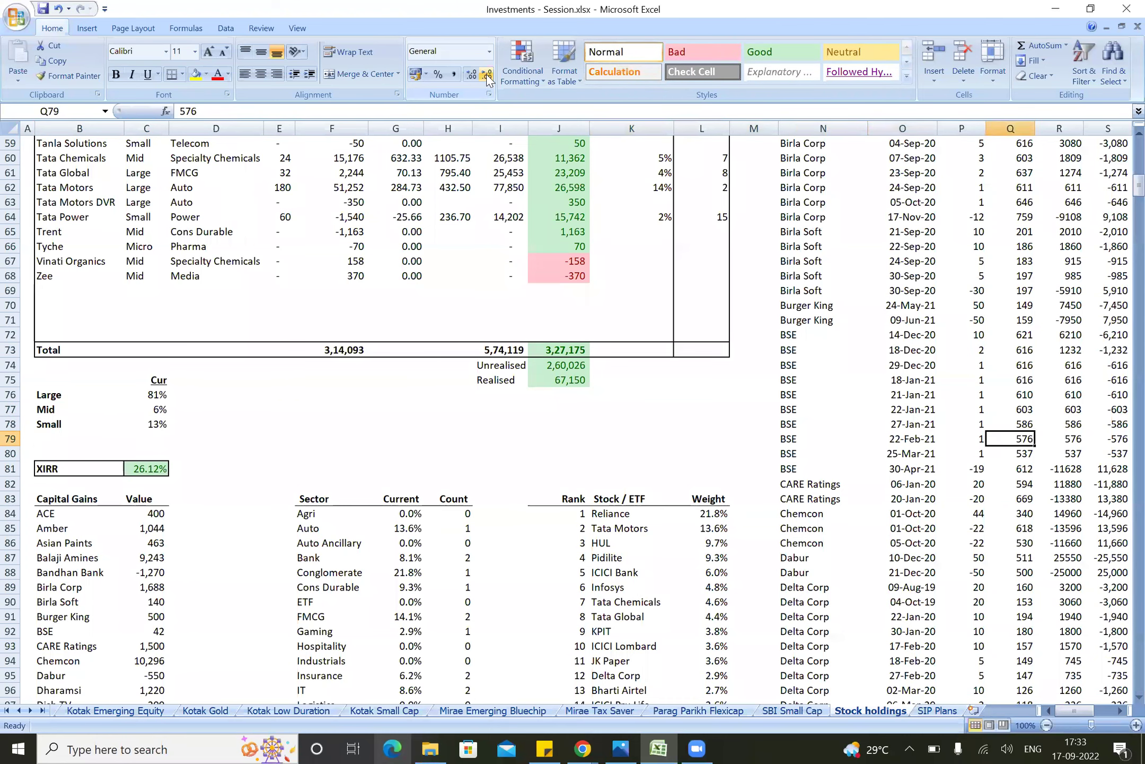
pyautogui.press('Left')
pyautogui.press('Left')
pyautogui.press('Left')
pyautogui.press('Left')
pyautogui.press('Right')
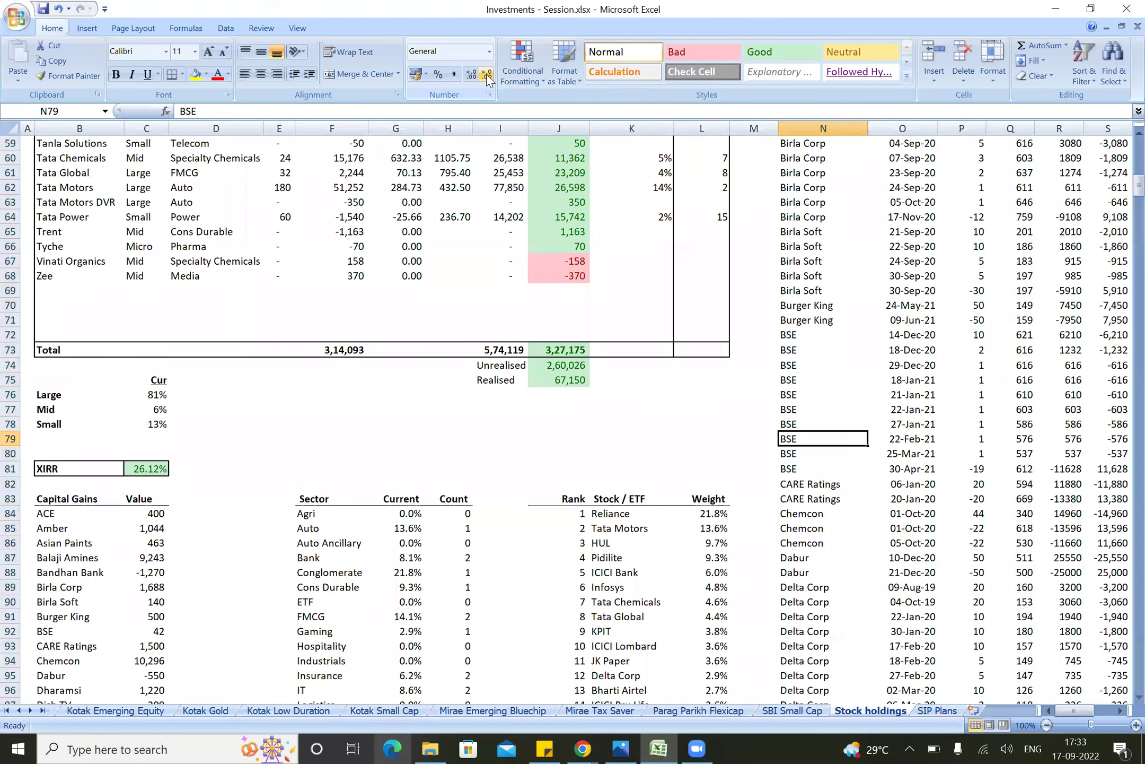
pyautogui.hotkey('ctrl', 'space')
# Step: Go to the For XIRR heading of the transaction list and select that whole column
pyautogui.press('Right')
pyautogui.press('Right')
pyautogui.press('Right')
pyautogui.press('Right')
pyautogui.press('Right')
pyautogui.hotkey('ctrl', 'Up')
pyautogui.hotkey('ctrl', 'space')
# Step: Examine the Current row that closes the transaction list, from its label and date to its For XIRR amount
pyautogui.press('Down')
pyautogui.press('Down')
pyautogui.press('Down')
pyautogui.press('Down')
pyautogui.press('Down')
pyautogui.press('Down')
pyautogui.press('Down')
pyautogui.hotkey('ctrl', 'Down')
pyautogui.press('Left')
pyautogui.press('Left')
pyautogui.press('Left')
pyautogui.press('Left')
pyautogui.press('Left')
pyautogui.press('Right')
pyautogui.press('Right')
pyautogui.press('Right')
pyautogui.press('Right')
pyautogui.press('Right')
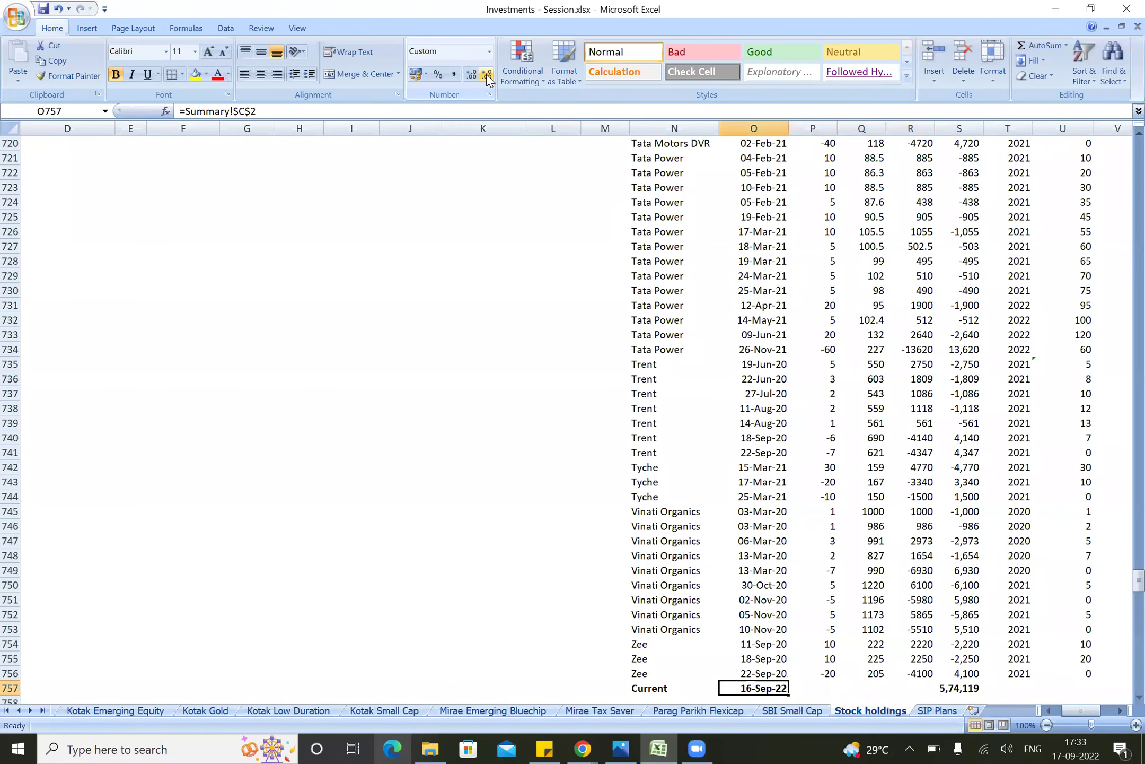
pyautogui.click(487, 78)
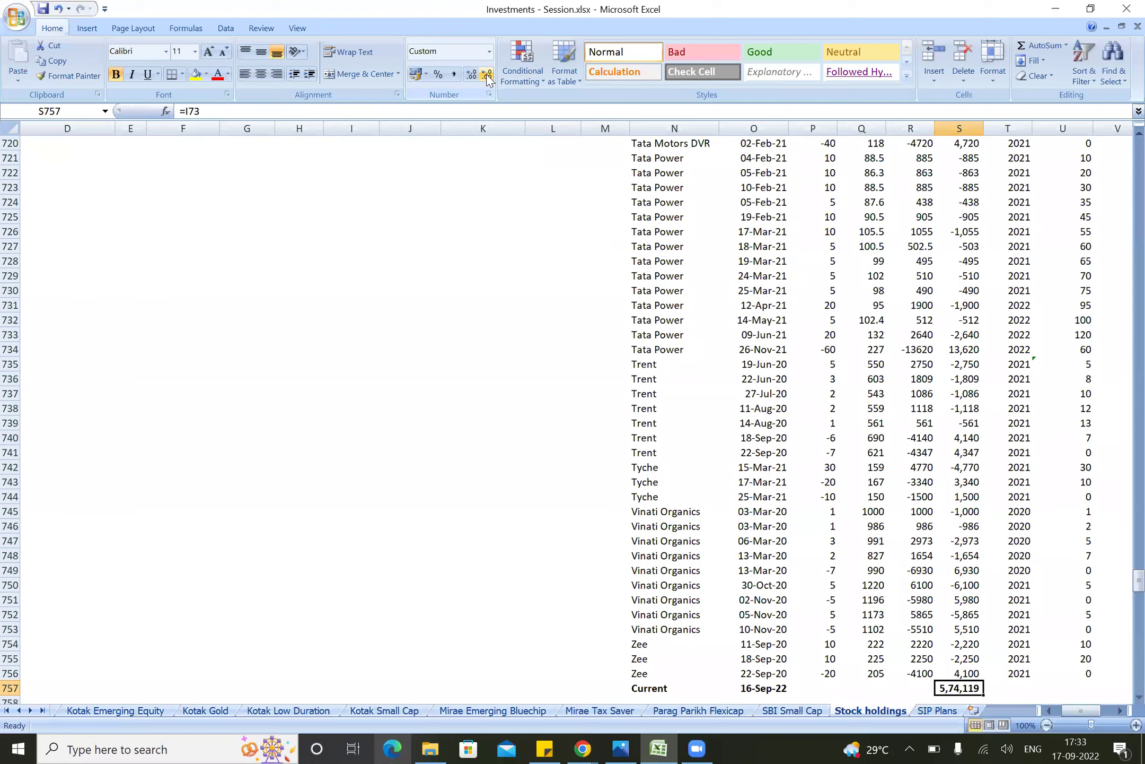
# Step: In the cell below the For XIRR column's last amount, calculate XIRR from amounts S4:S757 and dates O4:O757
pyautogui.press('Down')
pyautogui.write('=xir')
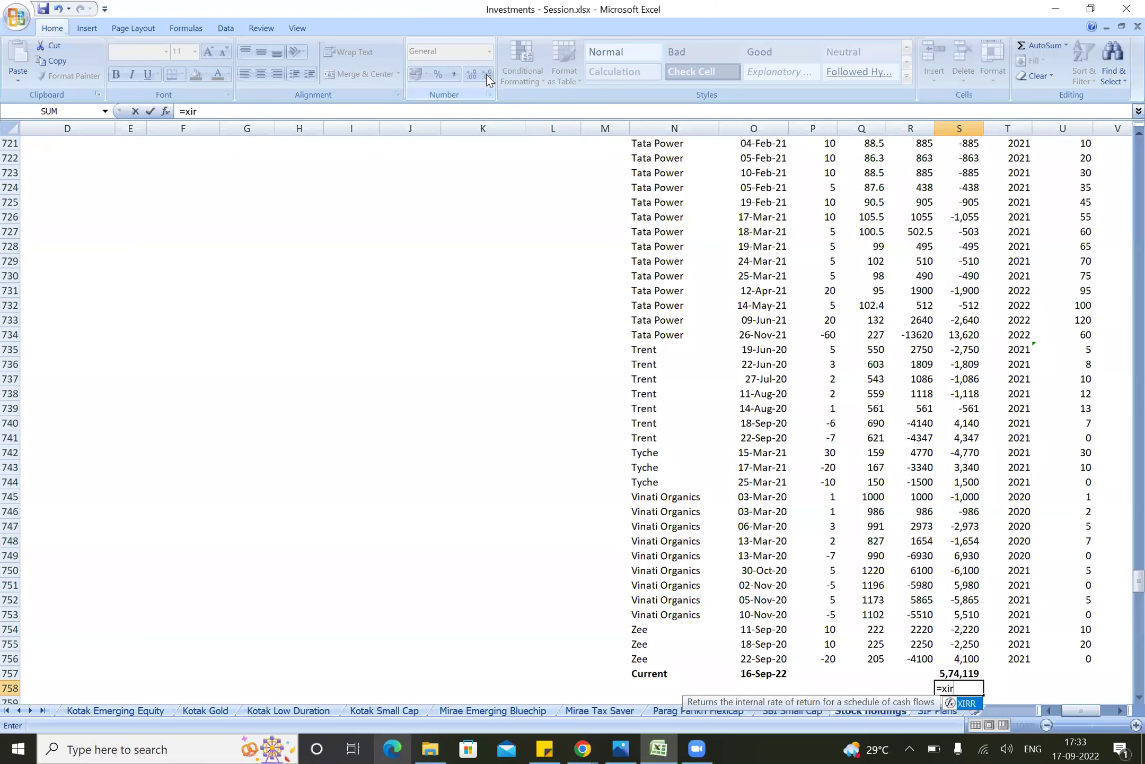
pyautogui.press('Tab')
pyautogui.press('Up')
pyautogui.hotkey('ctrl', 'shift', 'Up')
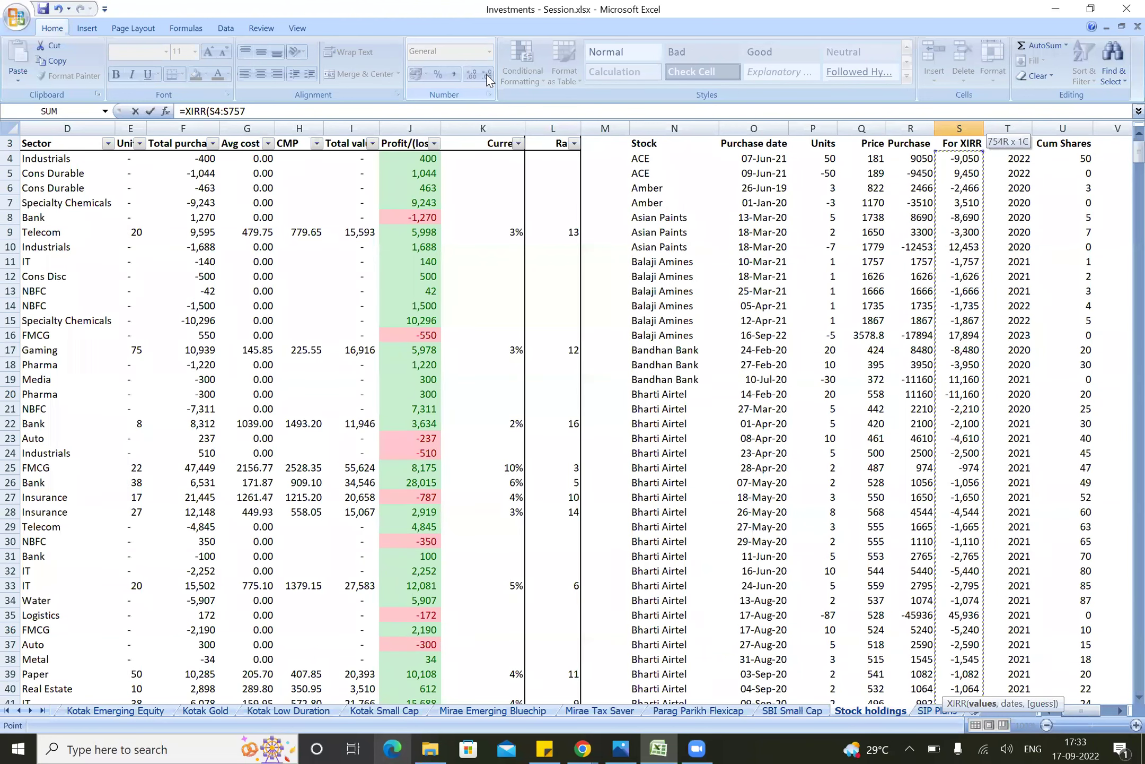
pyautogui.write(',')
pyautogui.press('Up')
pyautogui.press('Left')
pyautogui.press('Left')
pyautogui.press('Left')
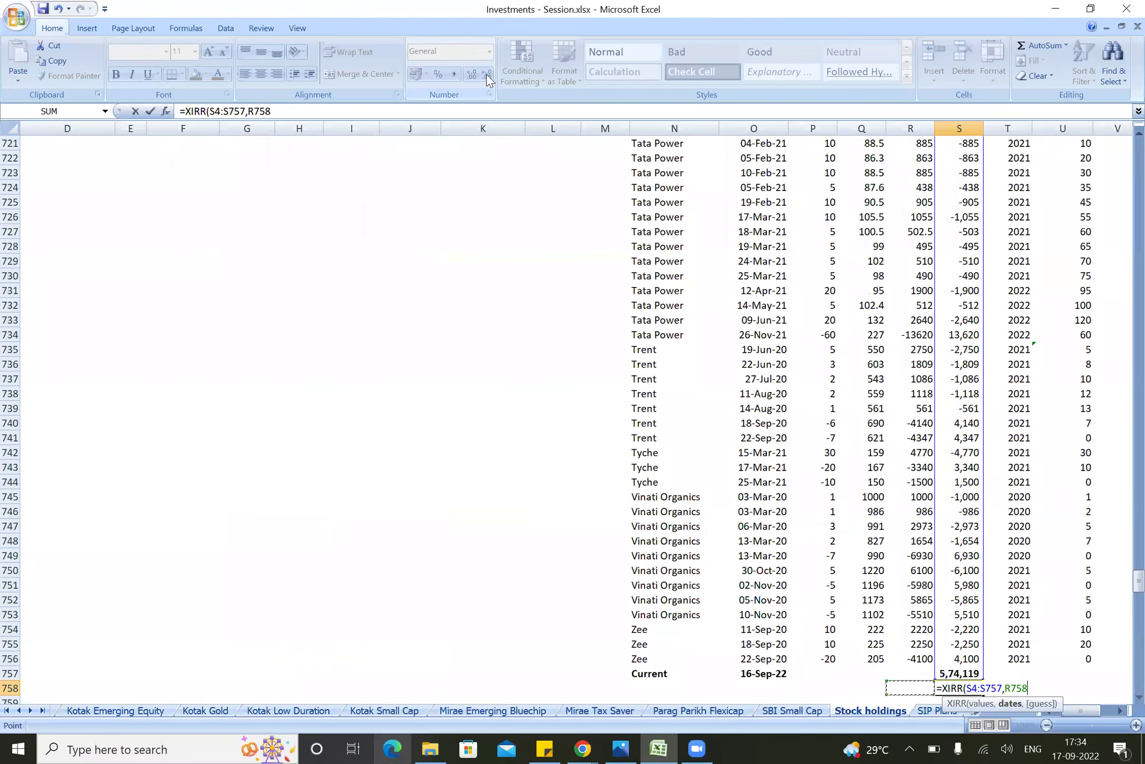
pyautogui.press('Left')
pyautogui.press('Left')
pyautogui.press('Left')
pyautogui.press('Right')
pyautogui.press('Right')
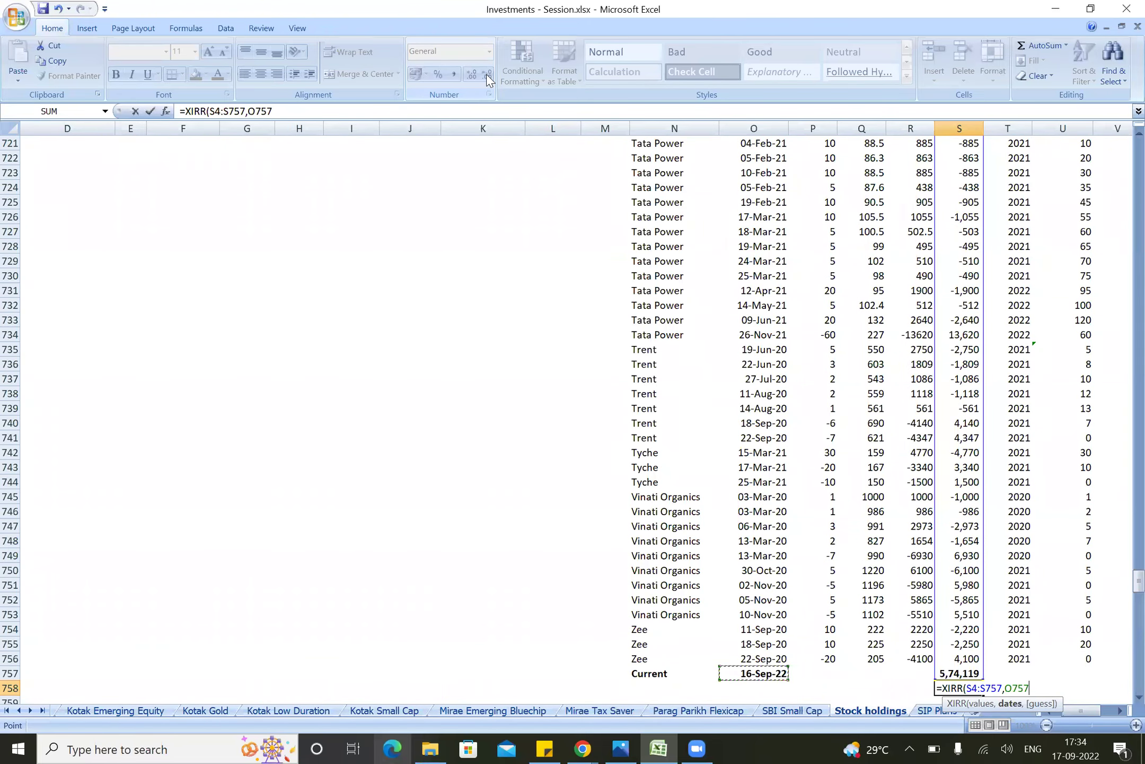
pyautogui.hotkey('ctrl', 'shift', 'Up')
pyautogui.hotkey('shift', 'Down')
pyautogui.write(')')
pyautogui.press('Return')
# Step: Format the XIRR result as a percentage and adjust its number of decimal places
pyautogui.press('Up')
pyautogui.click(438, 74)
pyautogui.click(472, 75)
pyautogui.click(472, 75)
pyautogui.click(471, 75)
pyautogui.click(472, 75)
pyautogui.click(486, 76)
pyautogui.click(486, 75)
# Step: Delete the XIRR result beneath the Current row and return to the start of the sheet, cell A1
pyautogui.press('Delete')
pyautogui.press('Up')
pyautogui.press('Up')
pyautogui.press('Up')
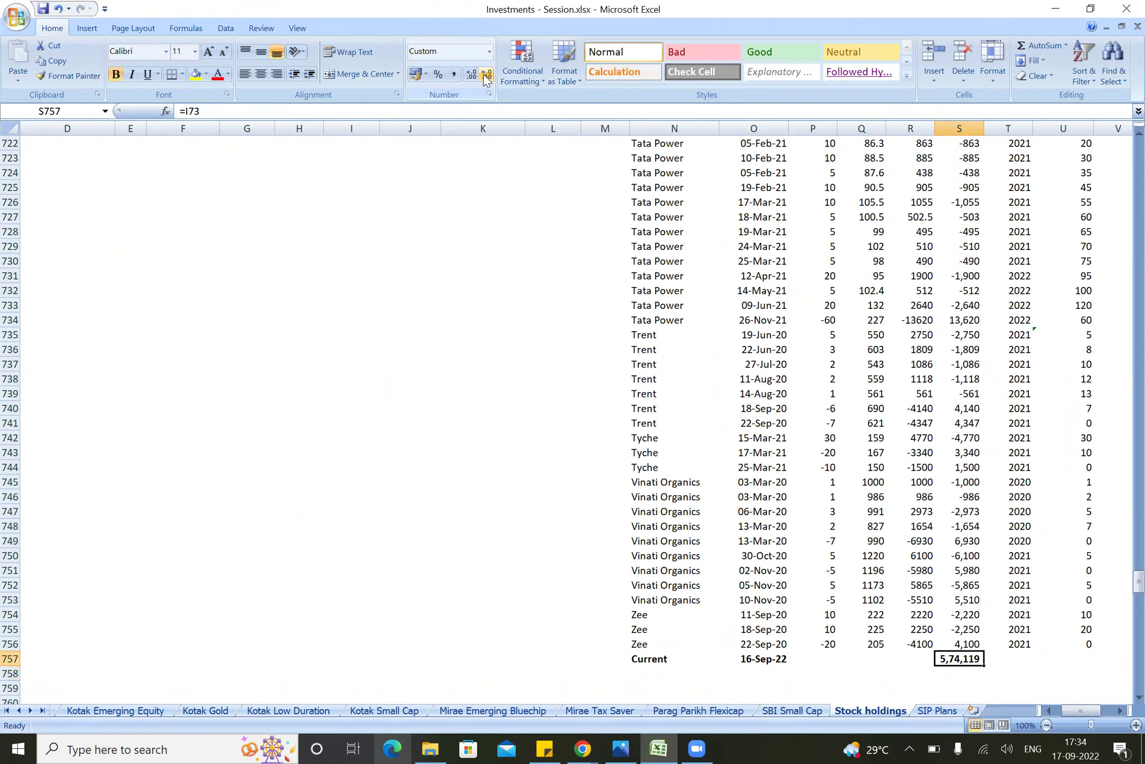
pyautogui.hotkey('ctrl', 'Left')
pyautogui.hotkey('ctrl', 'Up')
pyautogui.hotkey('ctrl', 'Home')
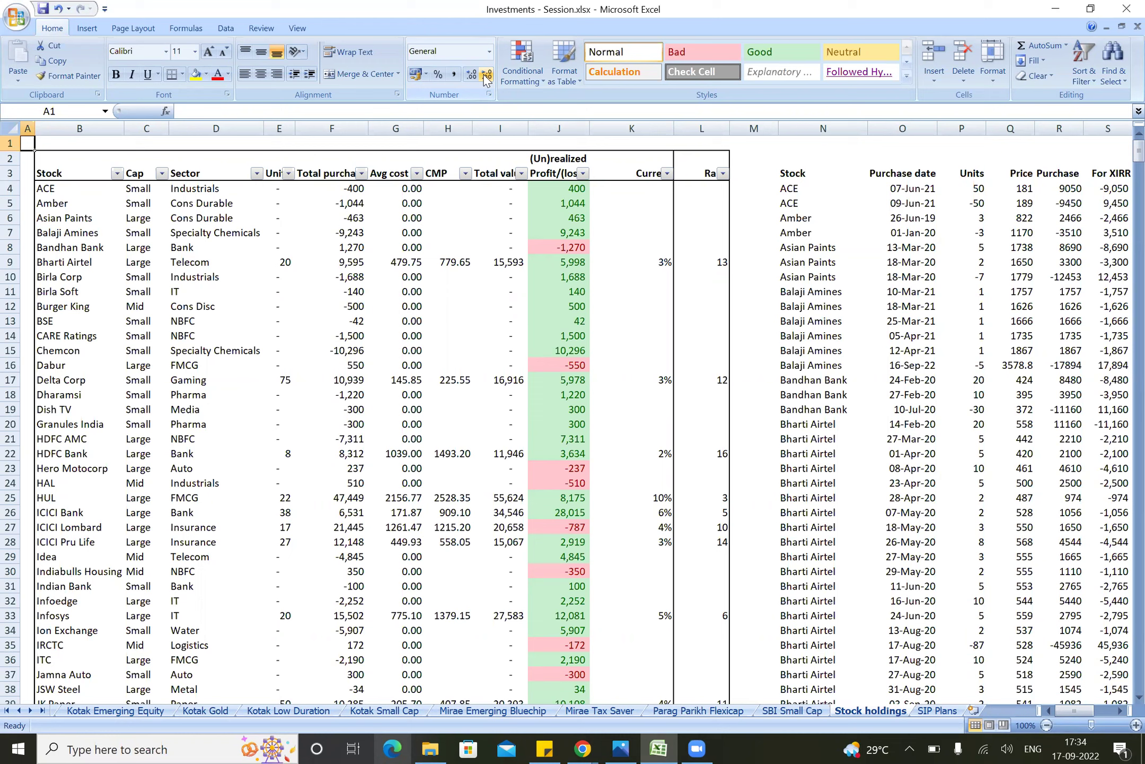
# Step: Above the Purchase date heading, in O2, find the earliest transaction date with =MIN(O4:O756)
pyautogui.press('Right')
pyautogui.press('Right')
pyautogui.press('Right')
pyautogui.press('Right')
pyautogui.press('Right')
pyautogui.press('Right')
pyautogui.press('Right')
pyautogui.press('Right')
pyautogui.press('Right')
pyautogui.press('Right')
pyautogui.press('Right')
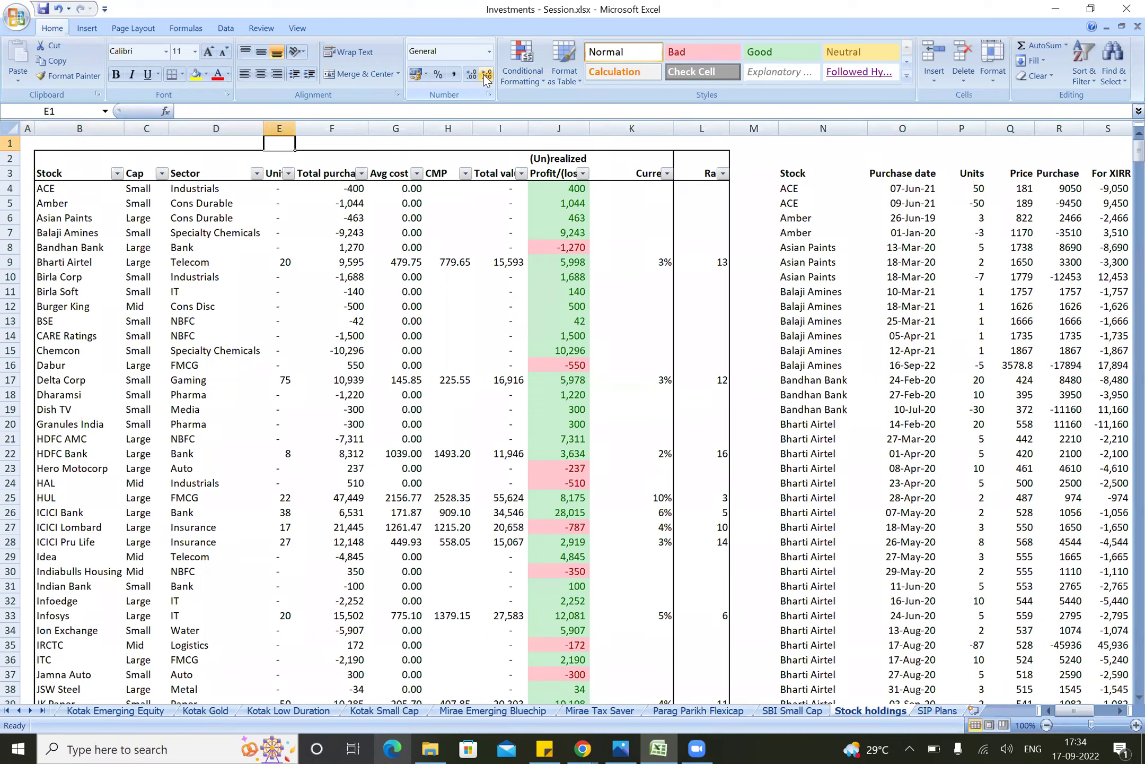
pyautogui.press('Right')
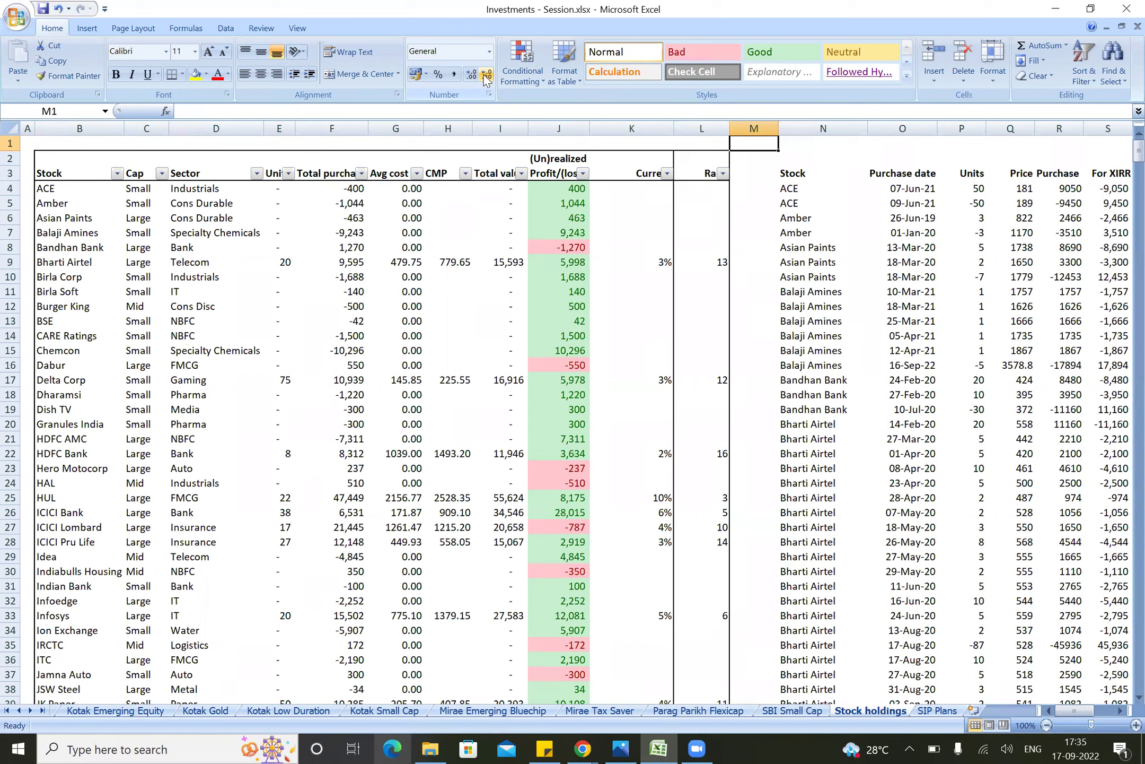
pyautogui.press('Right')
pyautogui.press('Right')
pyautogui.press('Down')
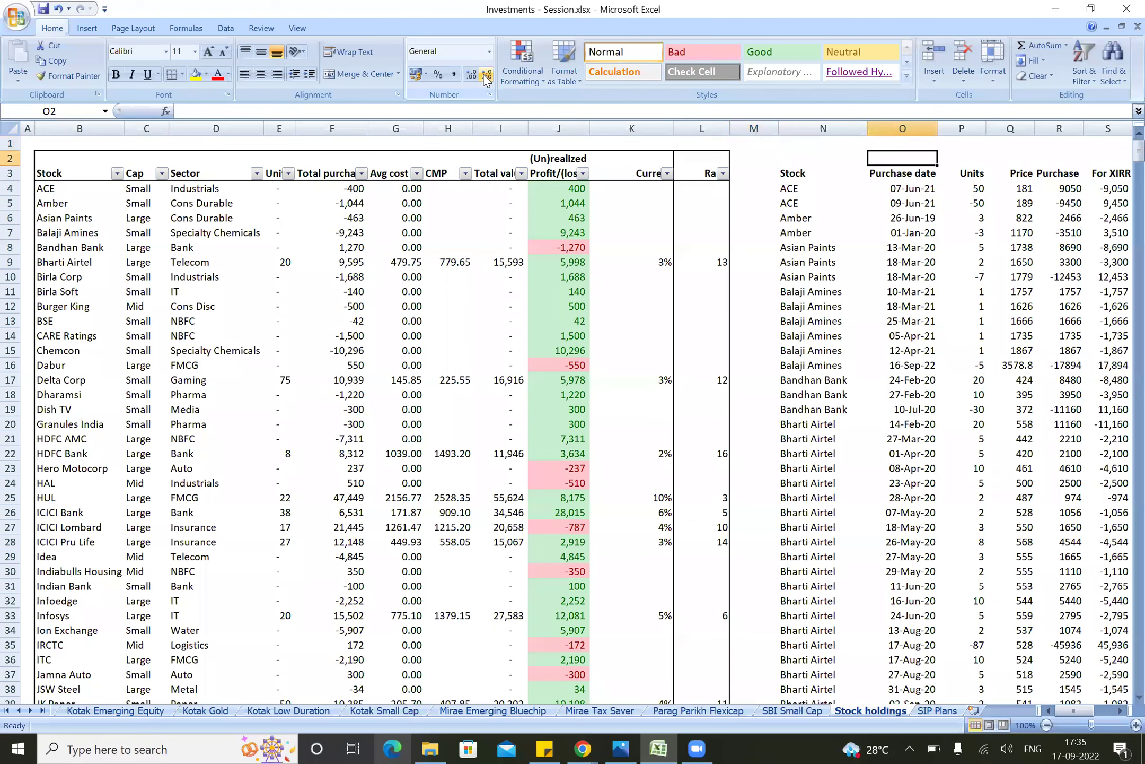
pyautogui.write('=')
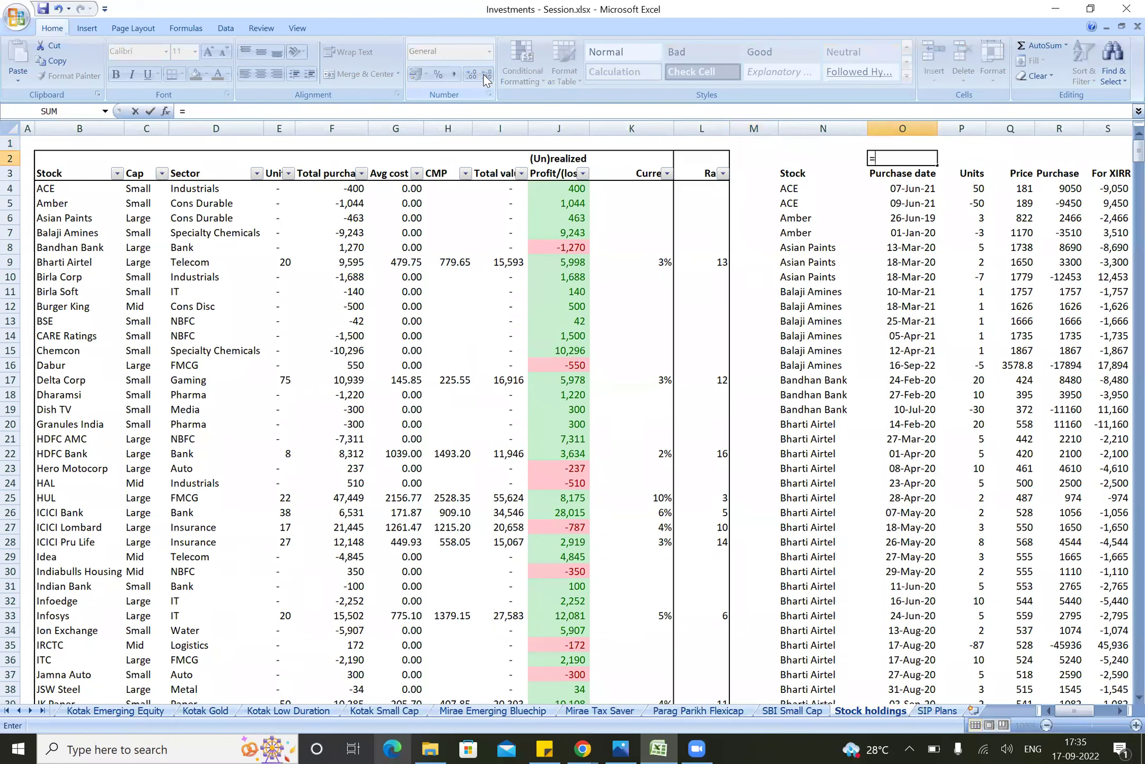
pyautogui.write('min')
pyautogui.press('Tab')
pyautogui.press('Down')
pyautogui.press('Down')
pyautogui.hotkey('ctrl', 'shift', 'Down')
pyautogui.hotkey('shift', 'Up')
pyautogui.write(')')
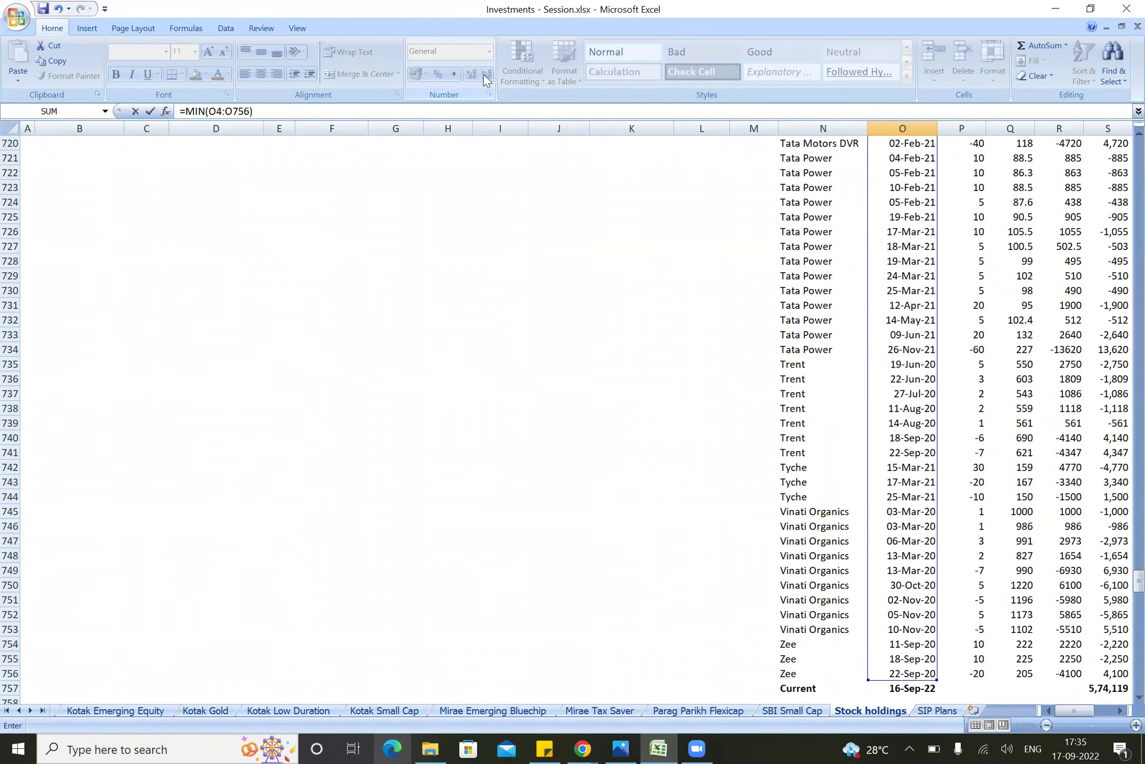
pyautogui.press('Return')
pyautogui.press('Up')
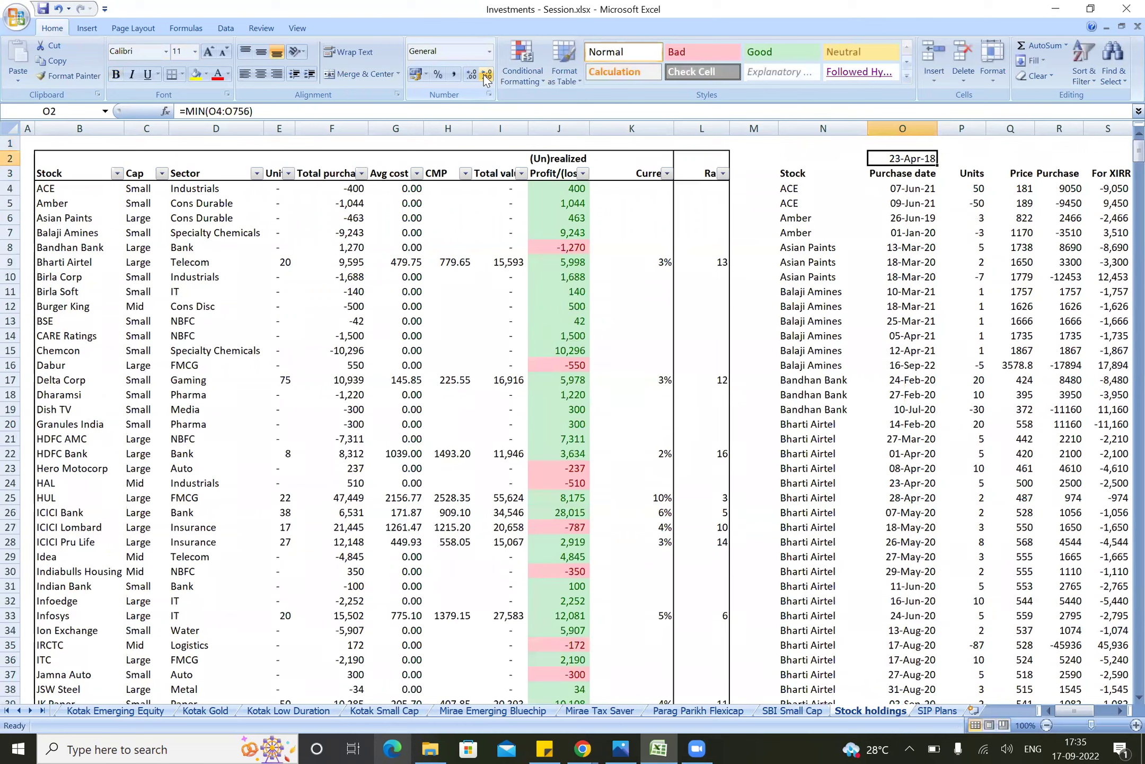
pyautogui.click(485, 78)
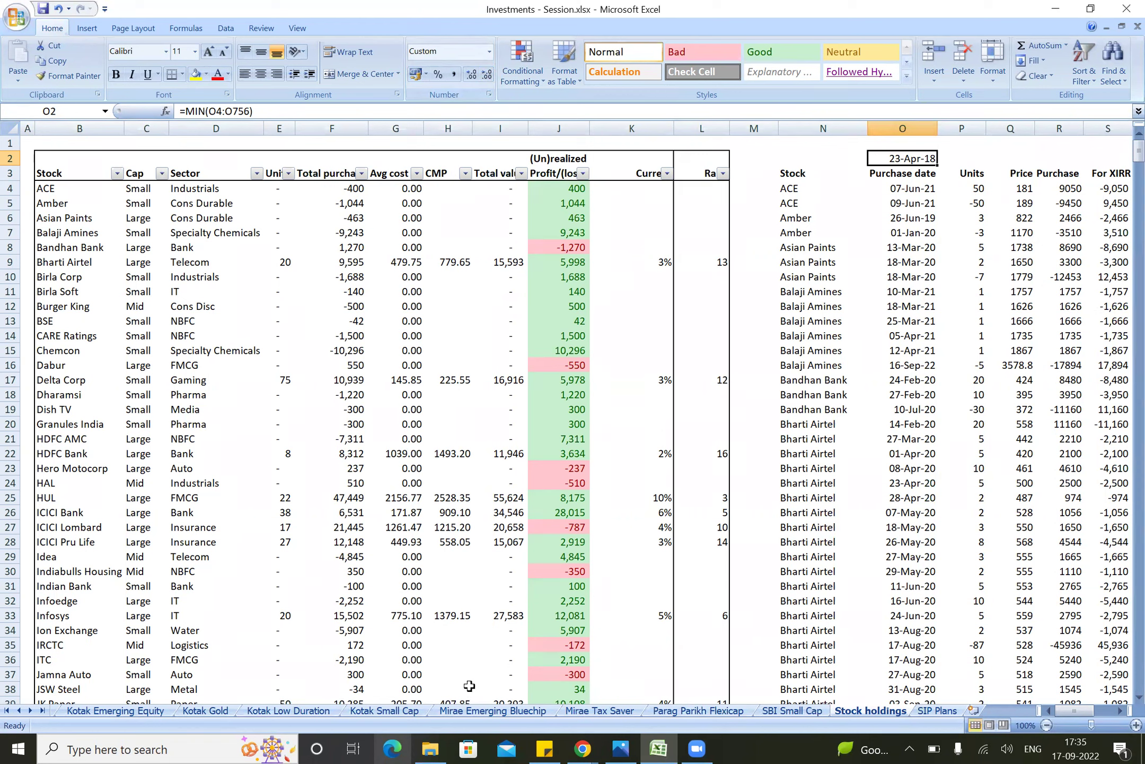
# Step: Switch to Chrome and search Google for "nse 500"
pyautogui.click(583, 748)
pyautogui.write('nse 500')
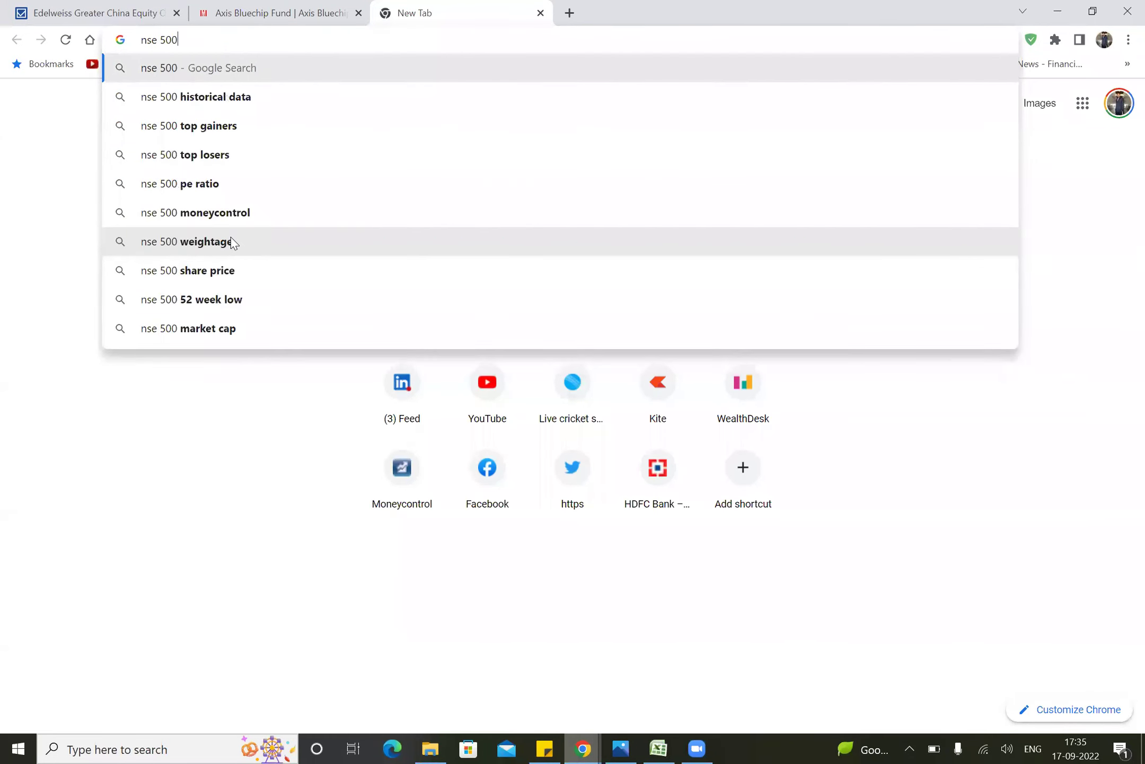
pyautogui.press('Return')
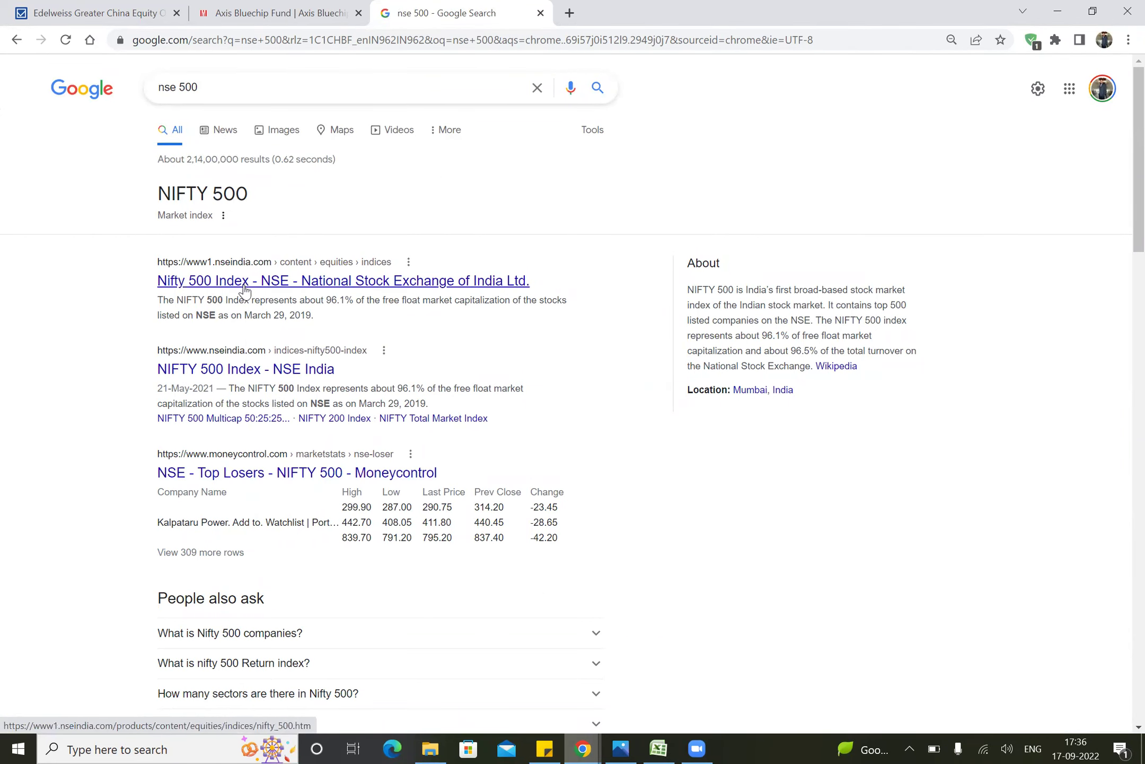
# Step: Change the Google search to "nifty 500" and run it again
pyautogui.click(180, 86)
pyautogui.press('BackSpace')
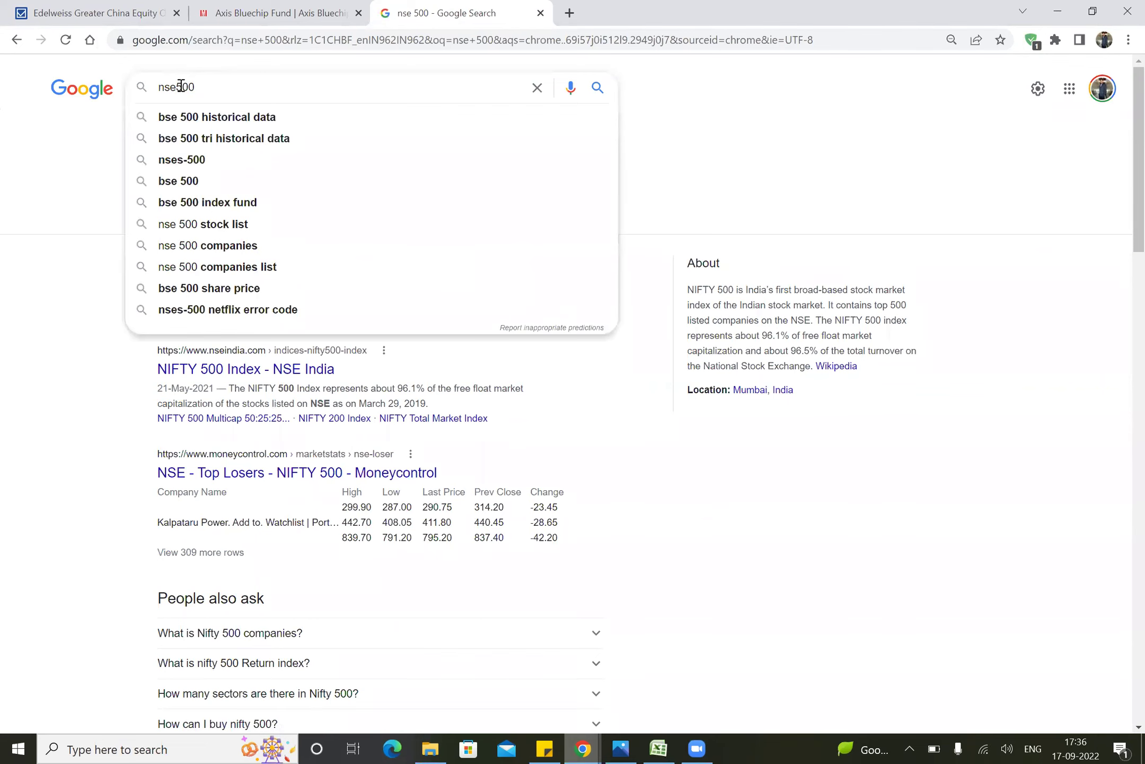
pyautogui.press('BackSpace')
pyautogui.press('BackSpace')
pyautogui.press('BackSpace')
pyautogui.write('ift')
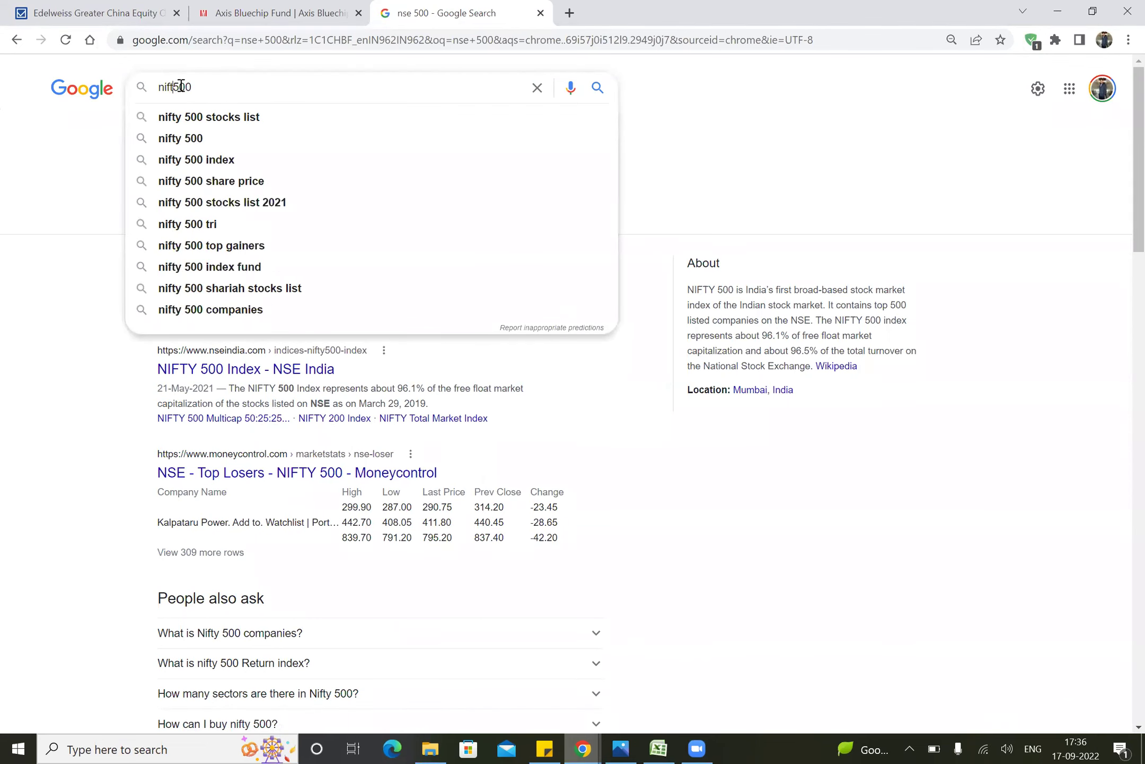
pyautogui.write('y')
pyautogui.press('Return')
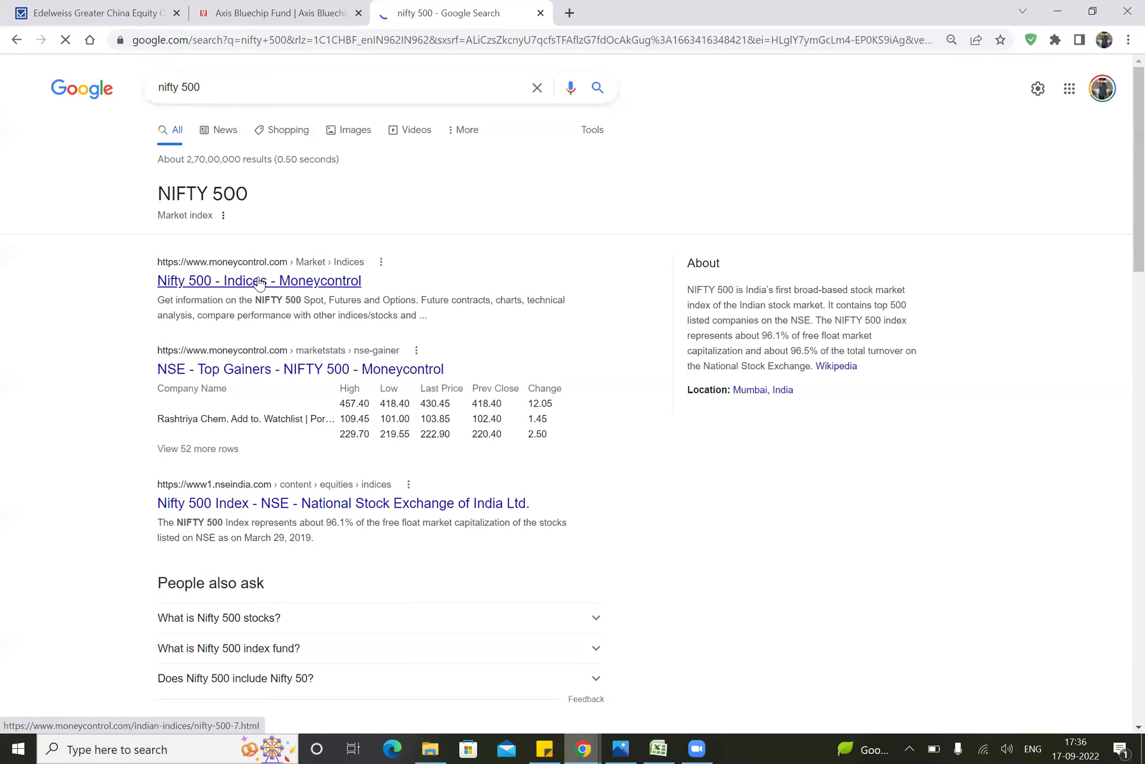
# Step: Open Moneycontrol's Nifty 500 page and read the index level for late April 2018 on the five-year chart and the latest level
pyautogui.click(259, 281)
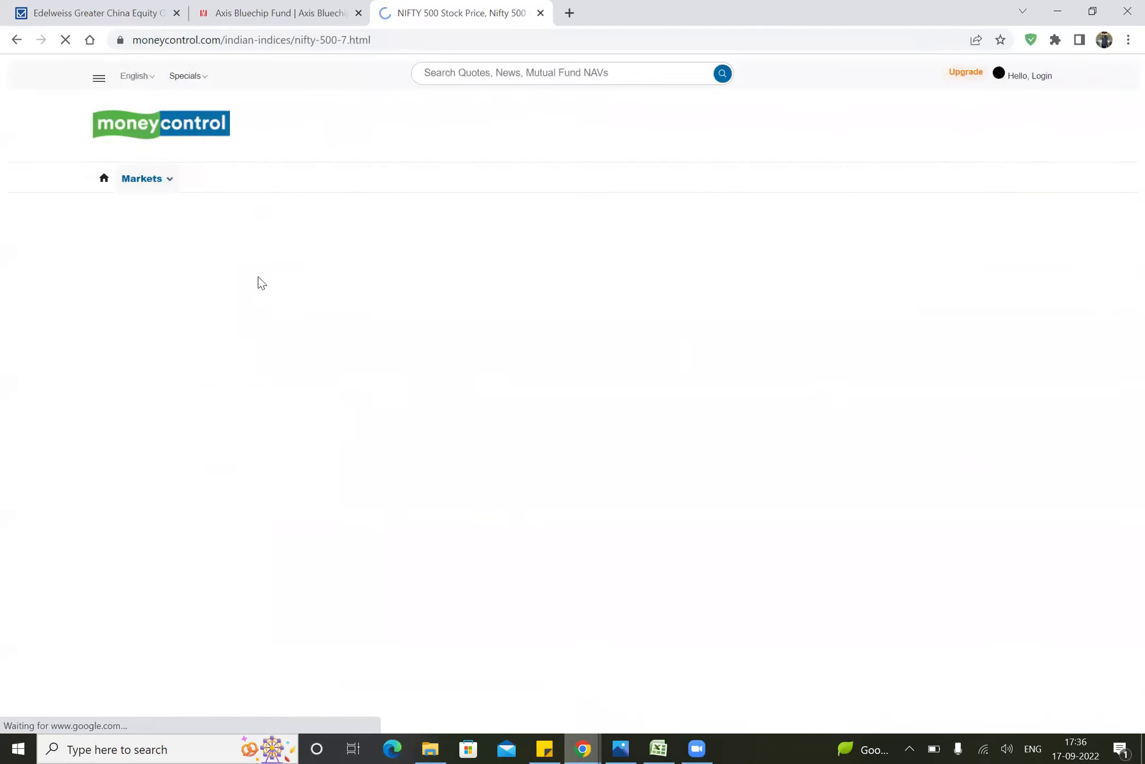
pyautogui.scroll(-8, 129, 425)
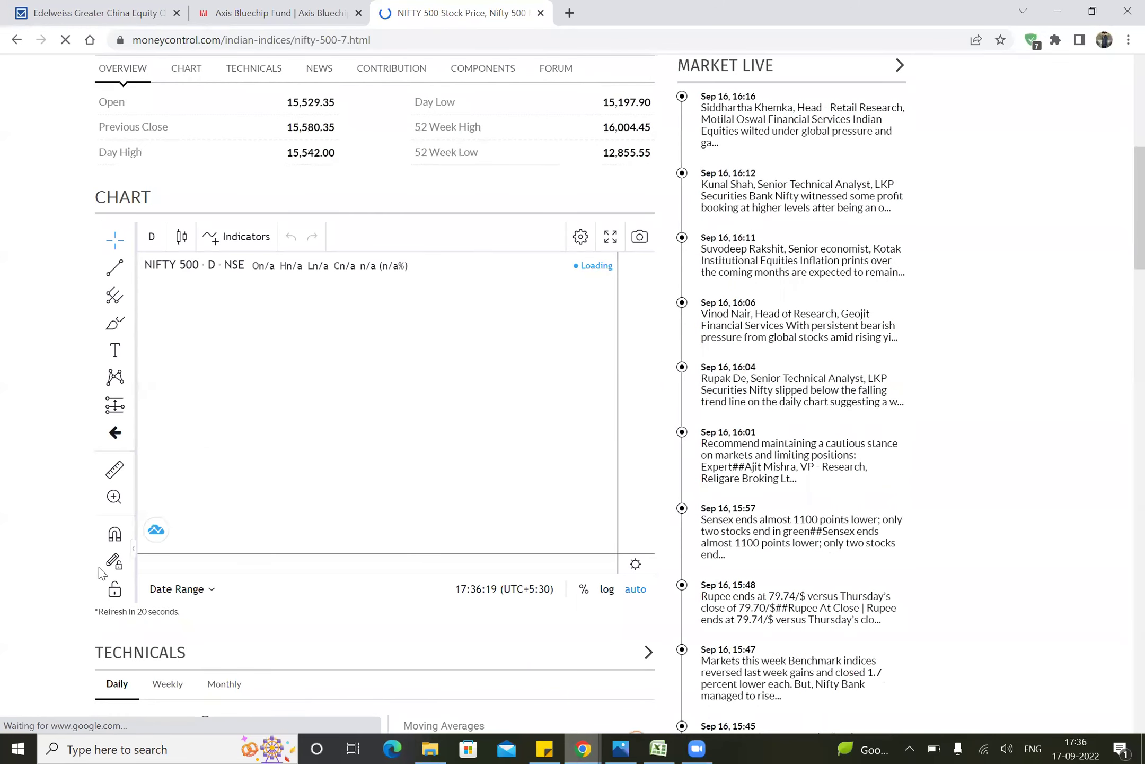
pyautogui.scroll(-1, 3, 554)
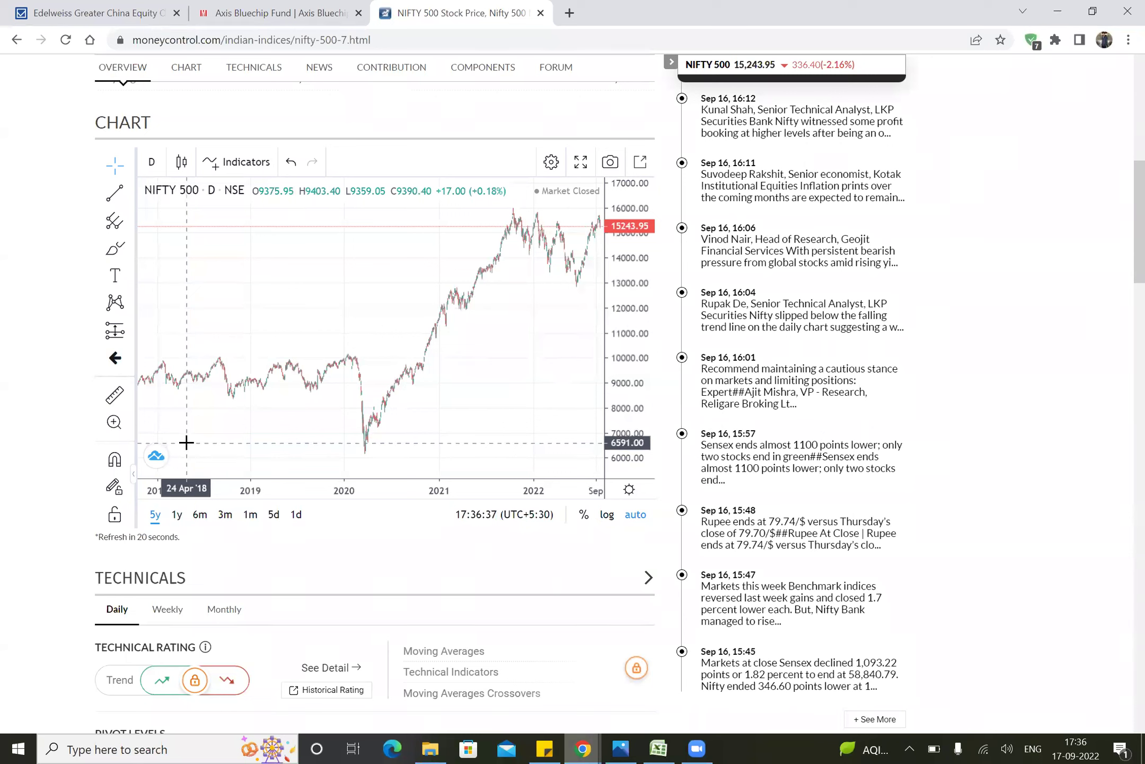
pyautogui.scroll(8, 3, 385)
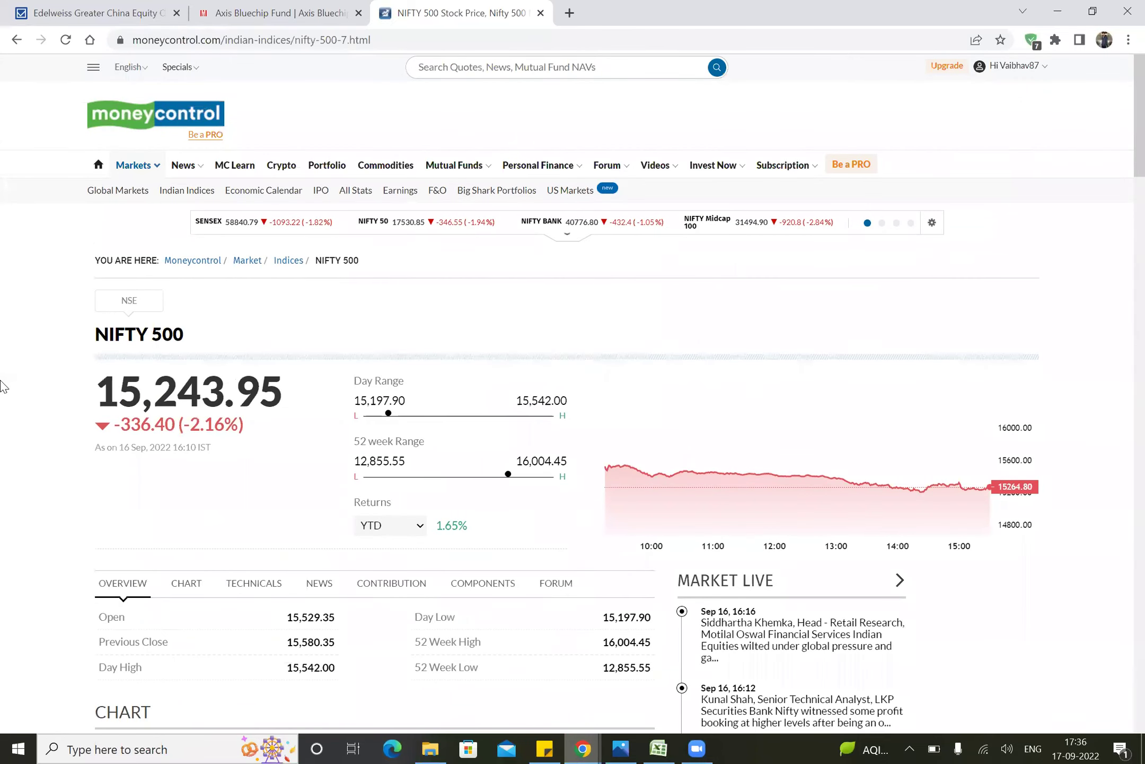
# Step: Switch back to Excel and enter the Nifty 500 levels, 15244 in Q1 and 9390 in Q2
pyautogui.hotkey('alt', 'Tab')
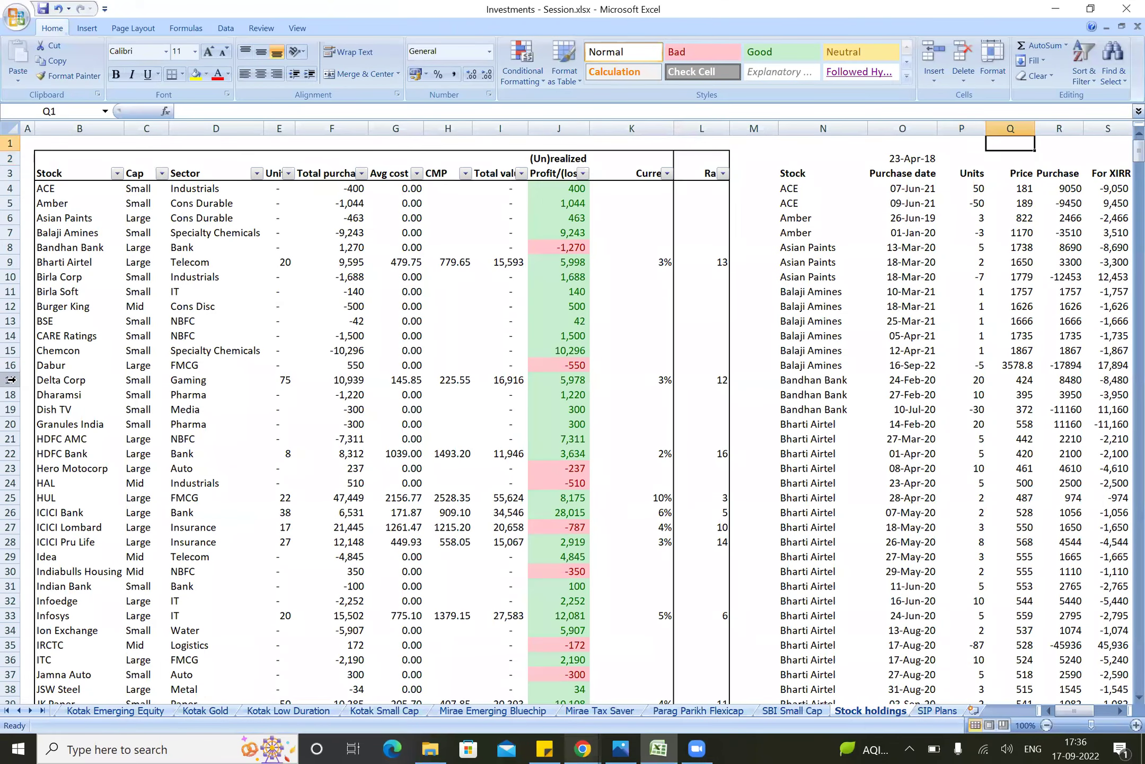
pyautogui.write('15244')
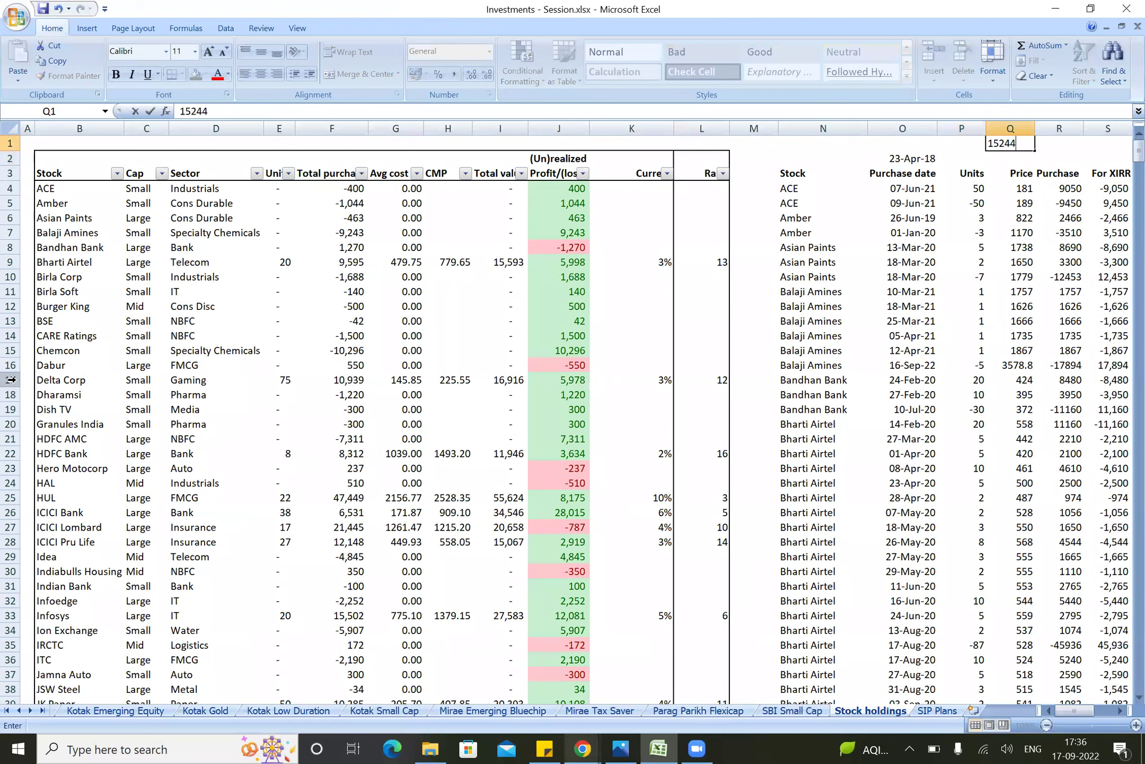
pyautogui.press('Return')
pyautogui.write('9390')
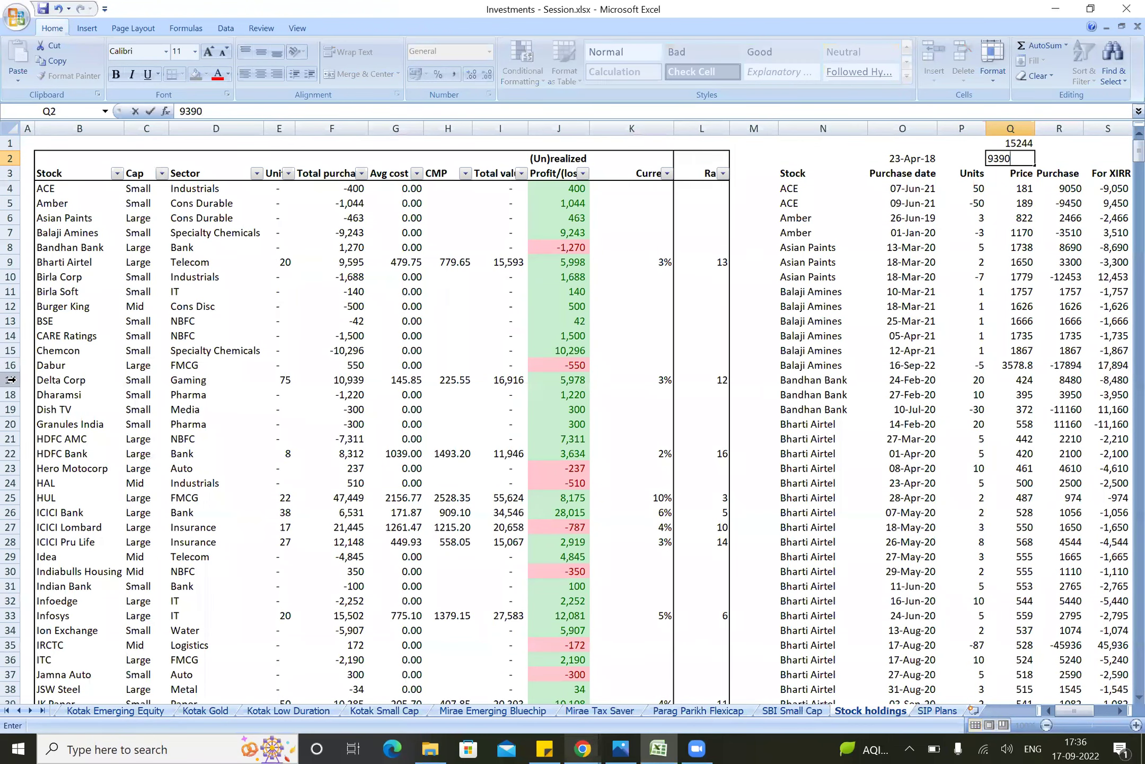
pyautogui.hotkey('ctrl', 'Return')
# Step: In R2, enter the index's annual growth formula =(Q1/Q2)^(1*(YEARFRAC(O2,O757))-1)
pyautogui.press('Right')
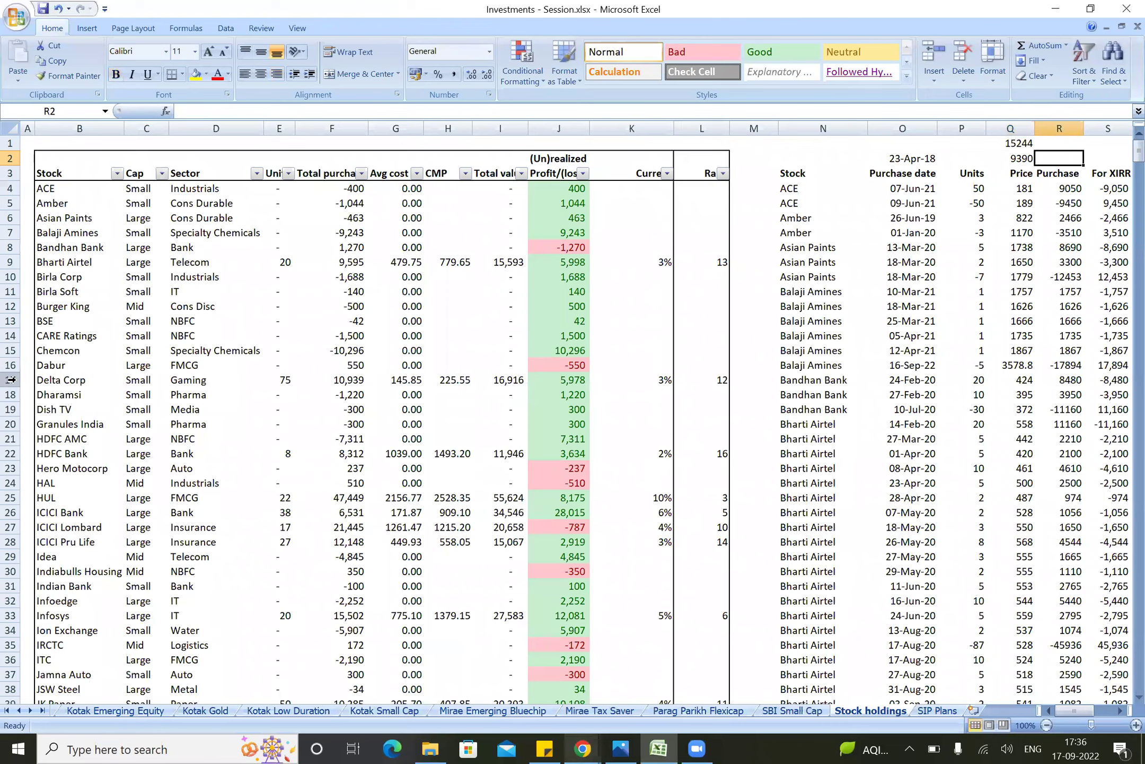
pyautogui.write('=(')
pyautogui.press('Left')
pyautogui.press('Up')
pyautogui.write('/')
pyautogui.press('Left')
pyautogui.write(')^')
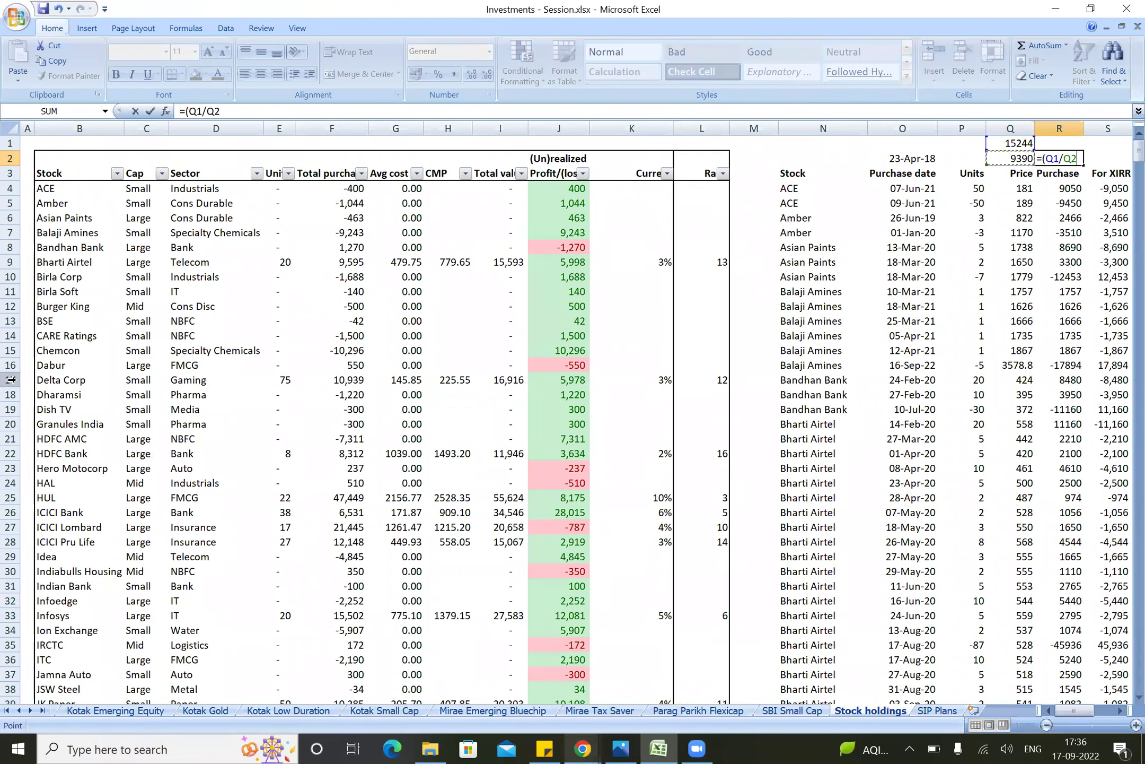
pyautogui.write('(1')
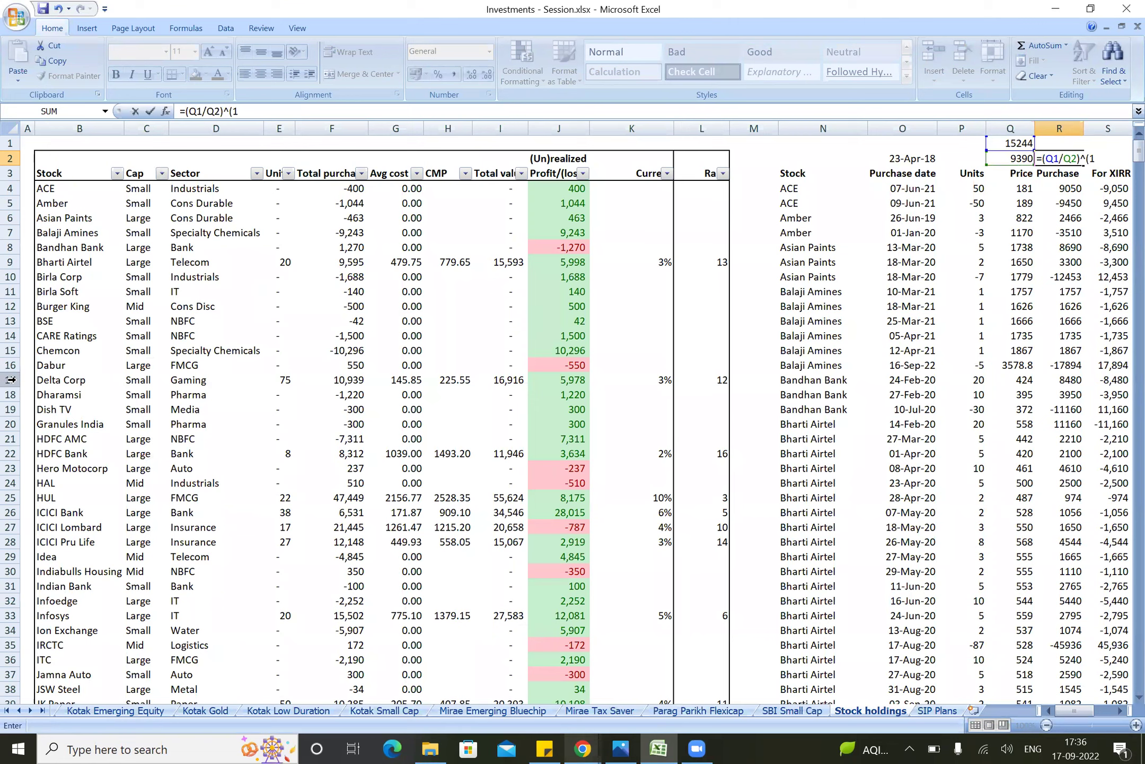
pyautogui.write('(yearf')
pyautogui.press('Tab')
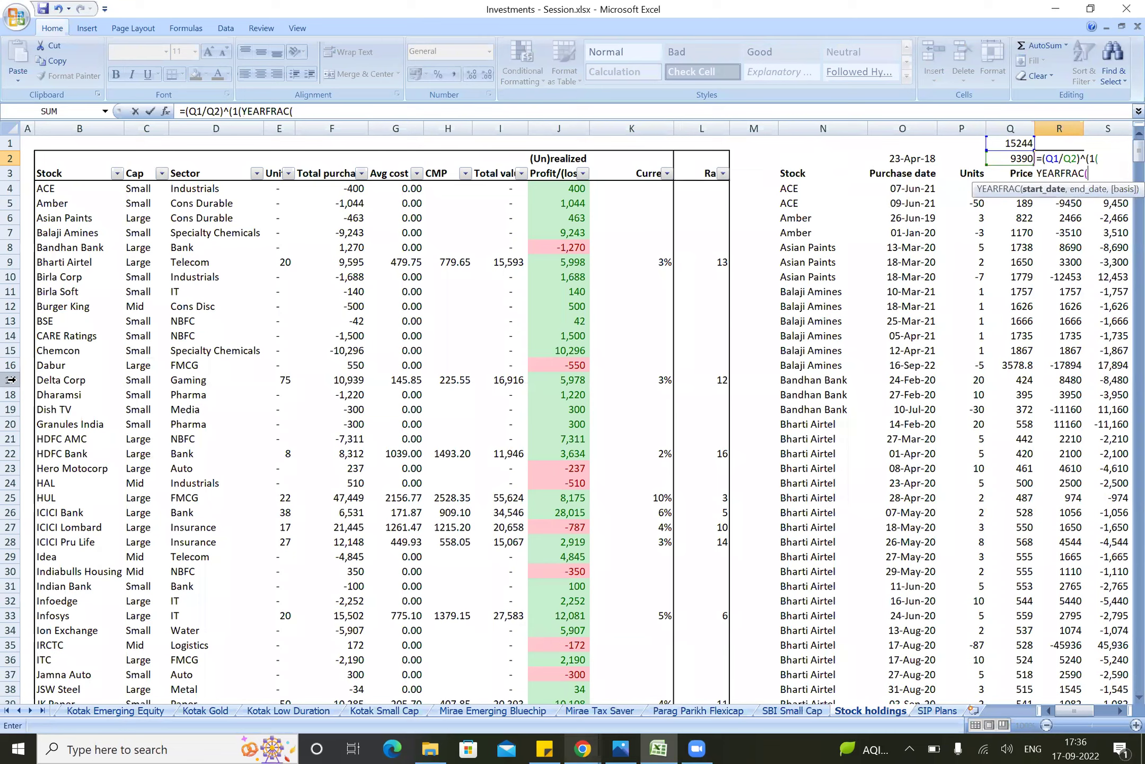
pyautogui.press('Left')
pyautogui.press('Left')
pyautogui.press('Left')
pyautogui.write(',')
pyautogui.press('Down')
pyautogui.press('Left')
pyautogui.press('Left')
pyautogui.press('Left')
pyautogui.press('Down')
pyautogui.hotkey('ctrl', 'Down')
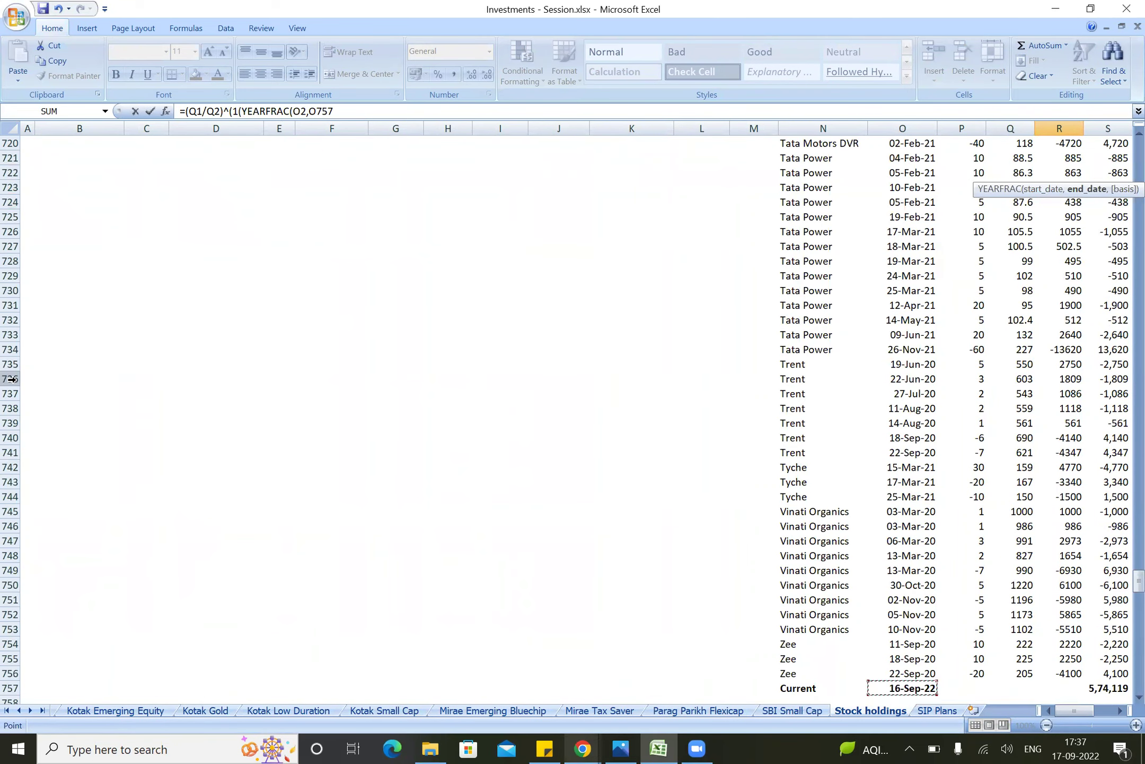
pyautogui.write('))-1')
pyautogui.press('Return')
# Step: Format the growth result in R2 as a percentage
pyautogui.press('Up')
pyautogui.press('Up')
pyautogui.press('Down')
pyautogui.press('Down')
pyautogui.press('Down')
pyautogui.press('Right')
pyautogui.press('Right')
pyautogui.press('Right')
pyautogui.press('Left')
pyautogui.press('Left')
pyautogui.press('Left')
pyautogui.press('Up')
pyautogui.press('Up')
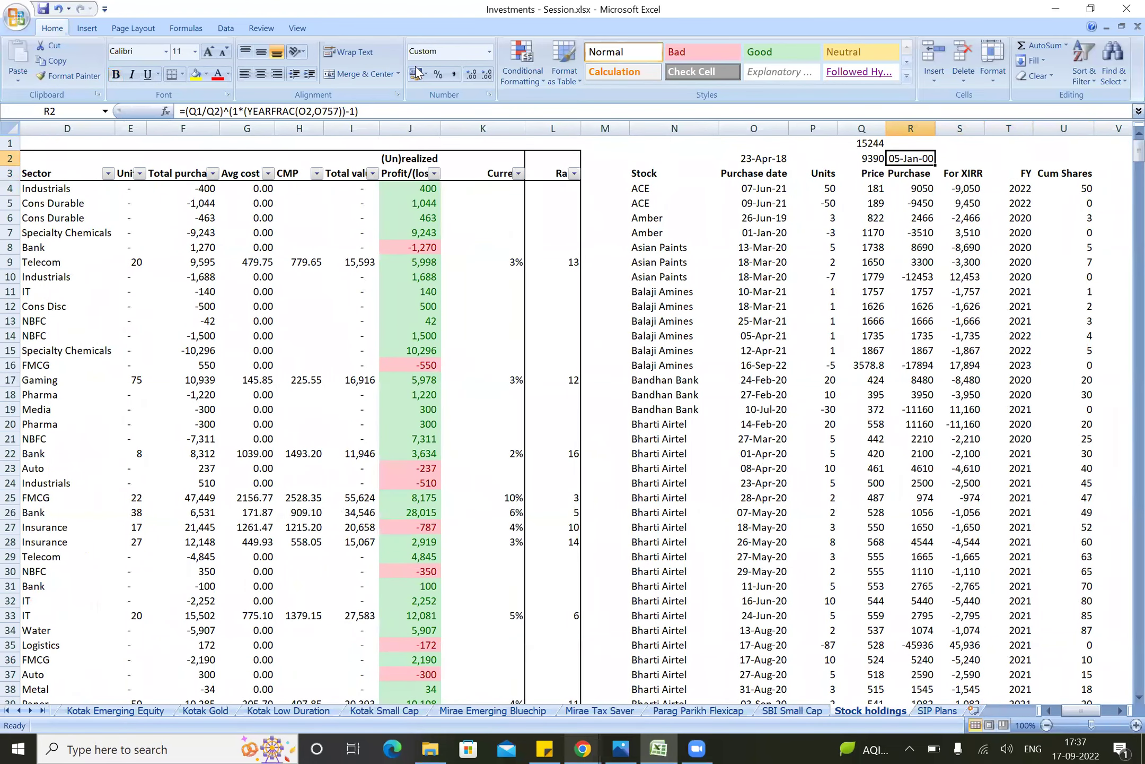
pyautogui.click(438, 74)
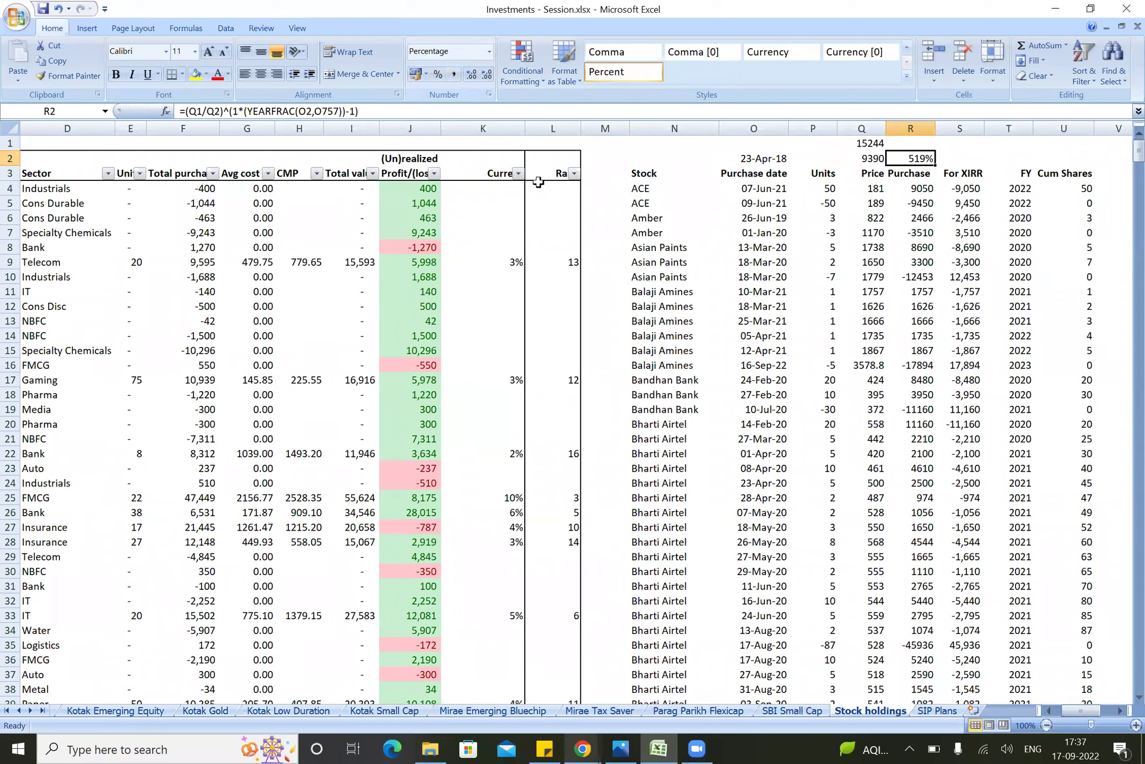
# Step: In the R2 growth formula, replace the multiplication after the 1 with a division, giving =(Q1/Q2)^(1/(YEARFRAC(O2,O757))-1)
pyautogui.press('F2')
pyautogui.press('Left')
pyautogui.press('Left')
pyautogui.press('Left')
pyautogui.press('Left')
pyautogui.press('Left')
pyautogui.press('Left')
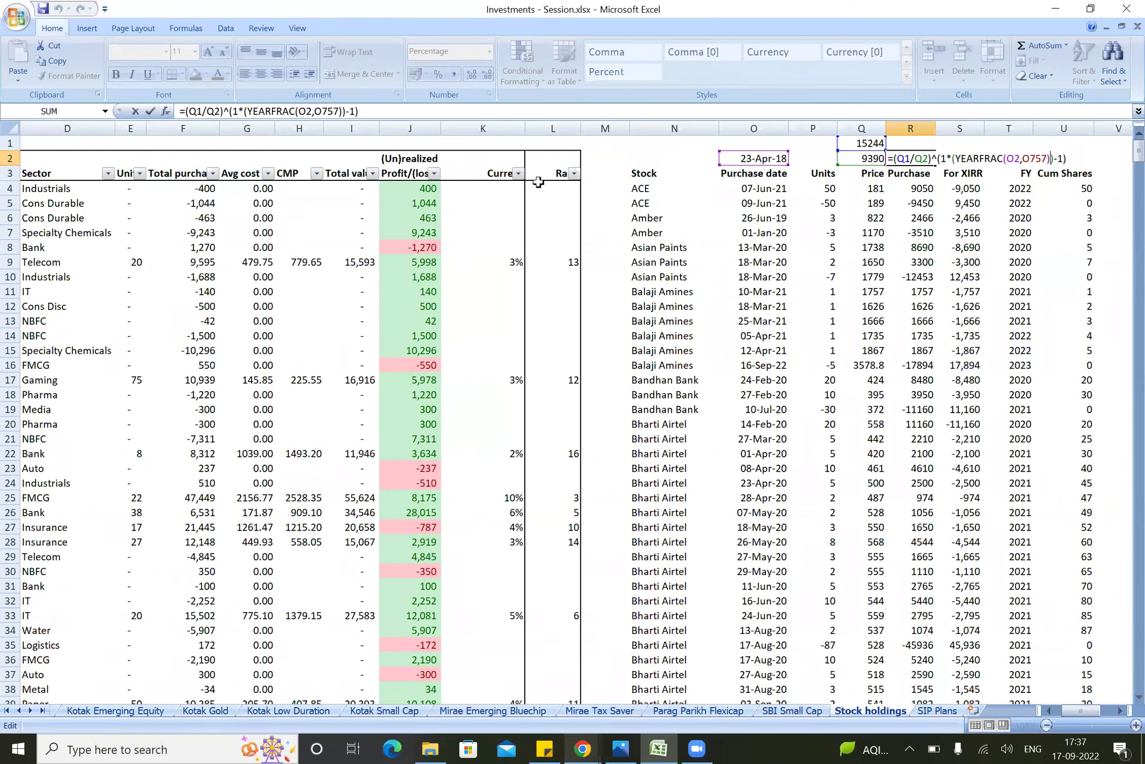
pyautogui.press('Left')
pyautogui.press('Left')
pyautogui.press('Left')
pyautogui.press('Left')
pyautogui.press('Left')
pyautogui.press('Left')
pyautogui.press('Left')
pyautogui.press('Left')
pyautogui.press('Left')
pyautogui.press('Left')
pyautogui.press('Left')
pyautogui.press('Left')
pyautogui.press('Left')
pyautogui.press('Left')
pyautogui.press('Left')
pyautogui.press('Left')
pyautogui.press('BackSpace')
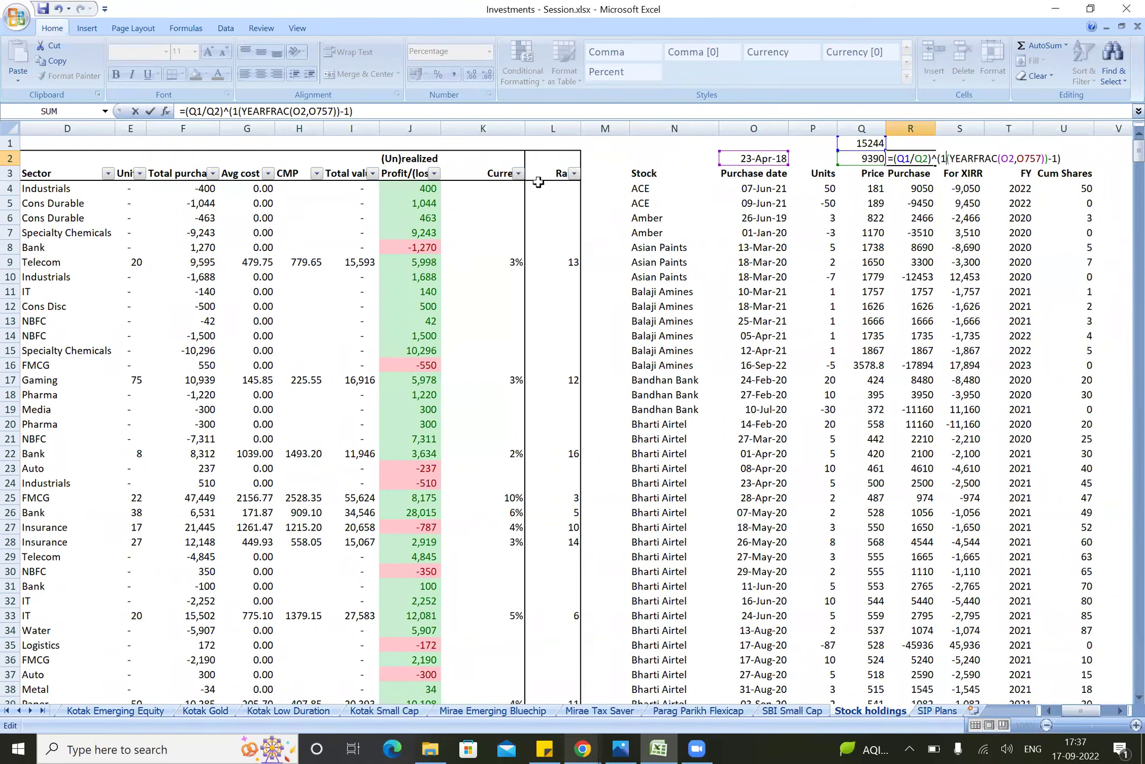
pyautogui.write('/')
pyautogui.press('Return')
pyautogui.press('Up')
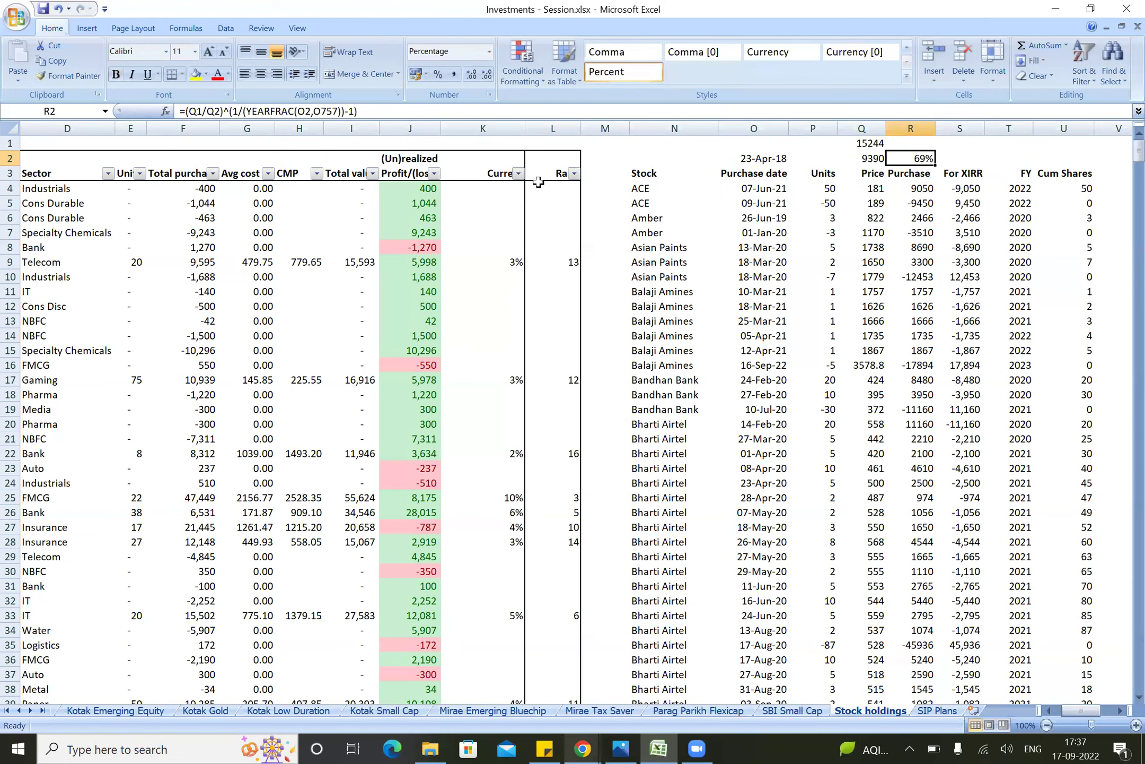
# Step: Try removing the closing bracket from the R2 growth formula so -1 falls outside the exponent, and clear the cell
pyautogui.press('F2')
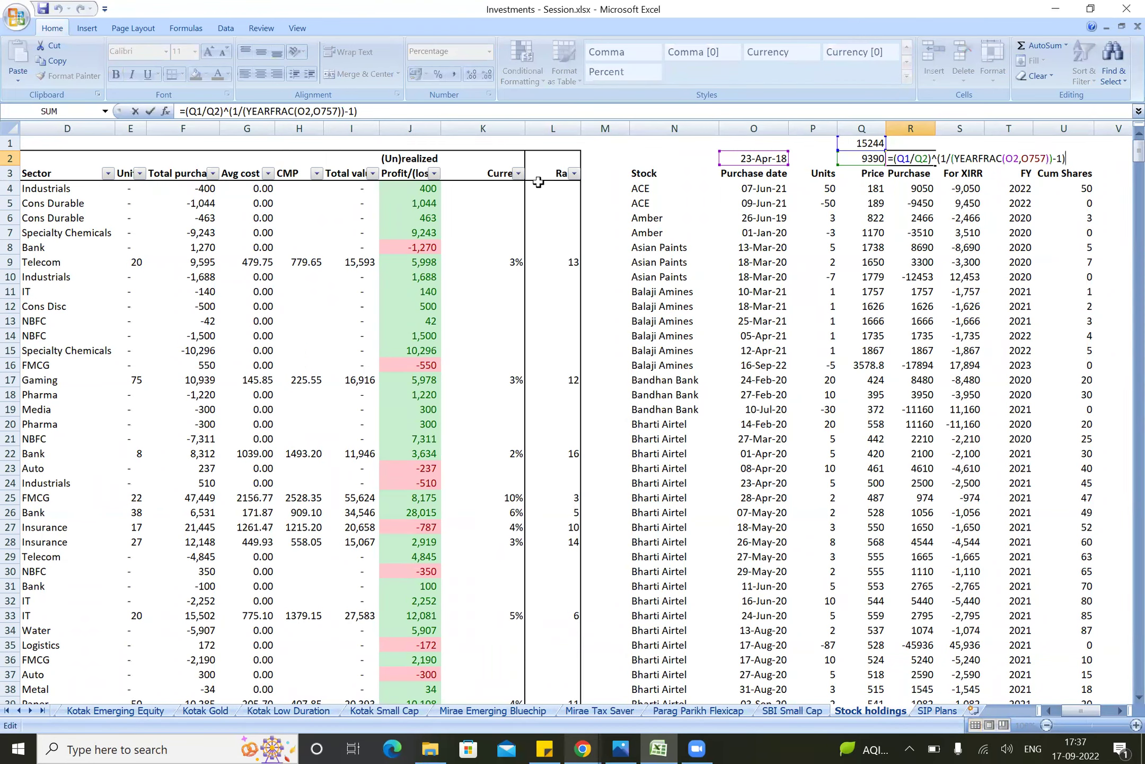
pyautogui.press('Return')
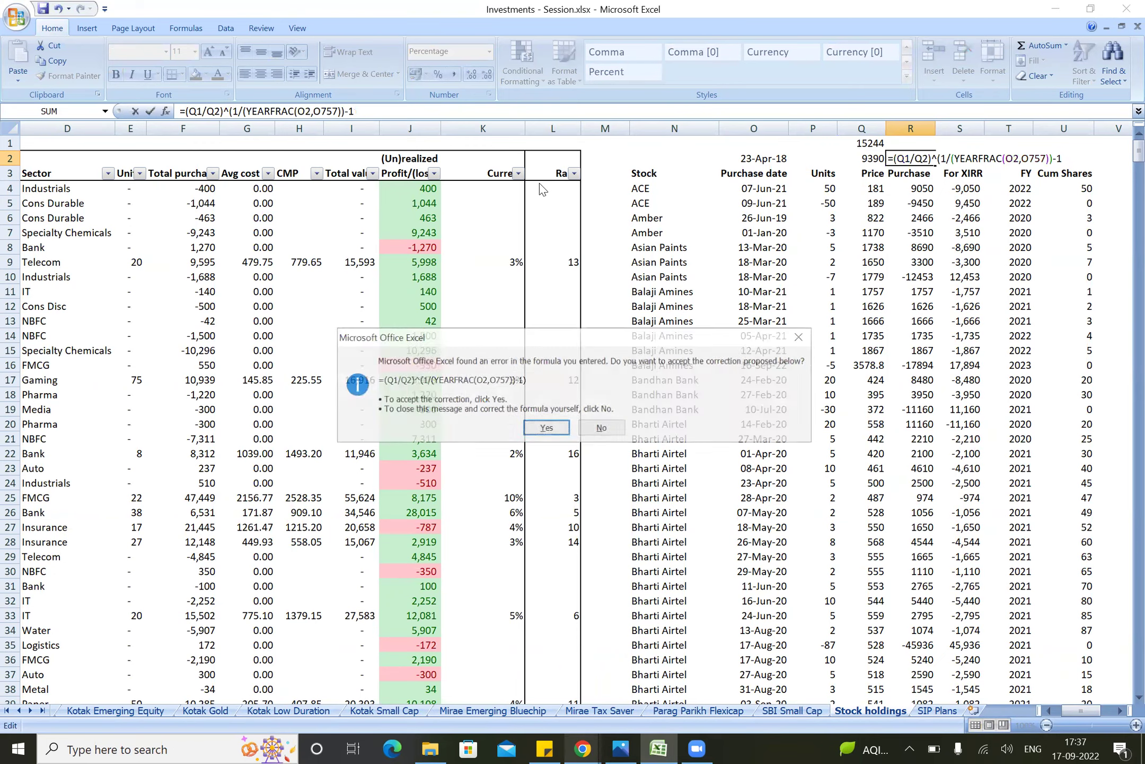
pyautogui.press('Return')
pyautogui.press('Up')
pyautogui.press('Delete')
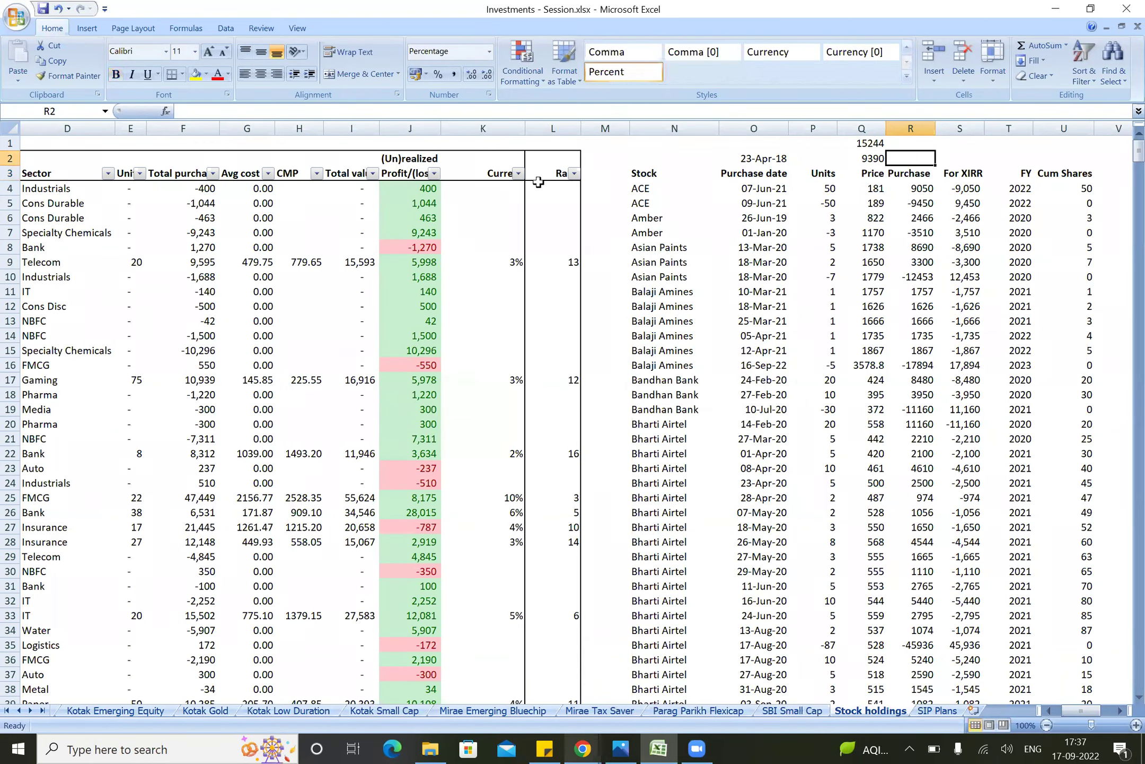
# Step: In S1, calculate the holding period in years from the first purchase to the current date with =YEARFRAC(O2,O757)
pyautogui.press('Left')
pyautogui.press('Left')
pyautogui.press('Up')
pyautogui.press('Right')
pyautogui.press('Right')
pyautogui.press('Right')
pyautogui.write('=year')
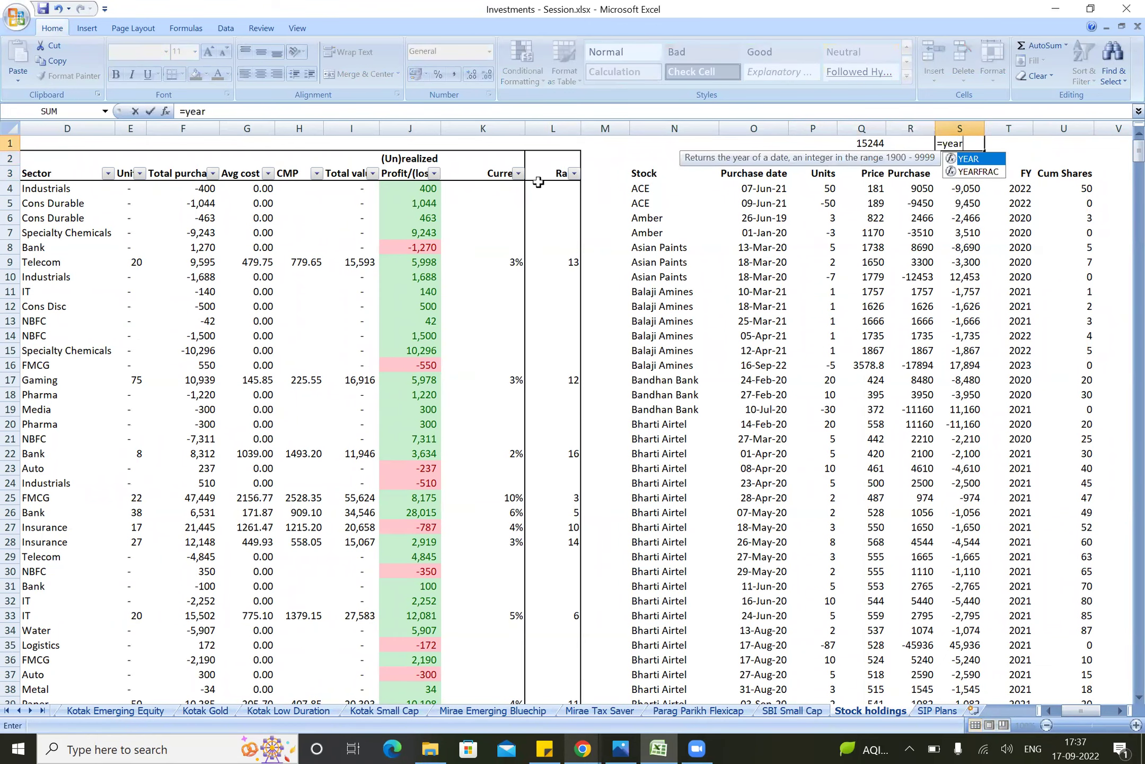
pyautogui.press('Down')
pyautogui.press('Tab')
pyautogui.press('Left')
pyautogui.press('Left')
pyautogui.press('Left')
pyautogui.press('Down')
pyautogui.press('Left')
pyautogui.write(',')
pyautogui.press('Left')
pyautogui.press('Left')
pyautogui.press('Down')
pyautogui.press('Left')
pyautogui.press('Down')
pyautogui.press('Down')
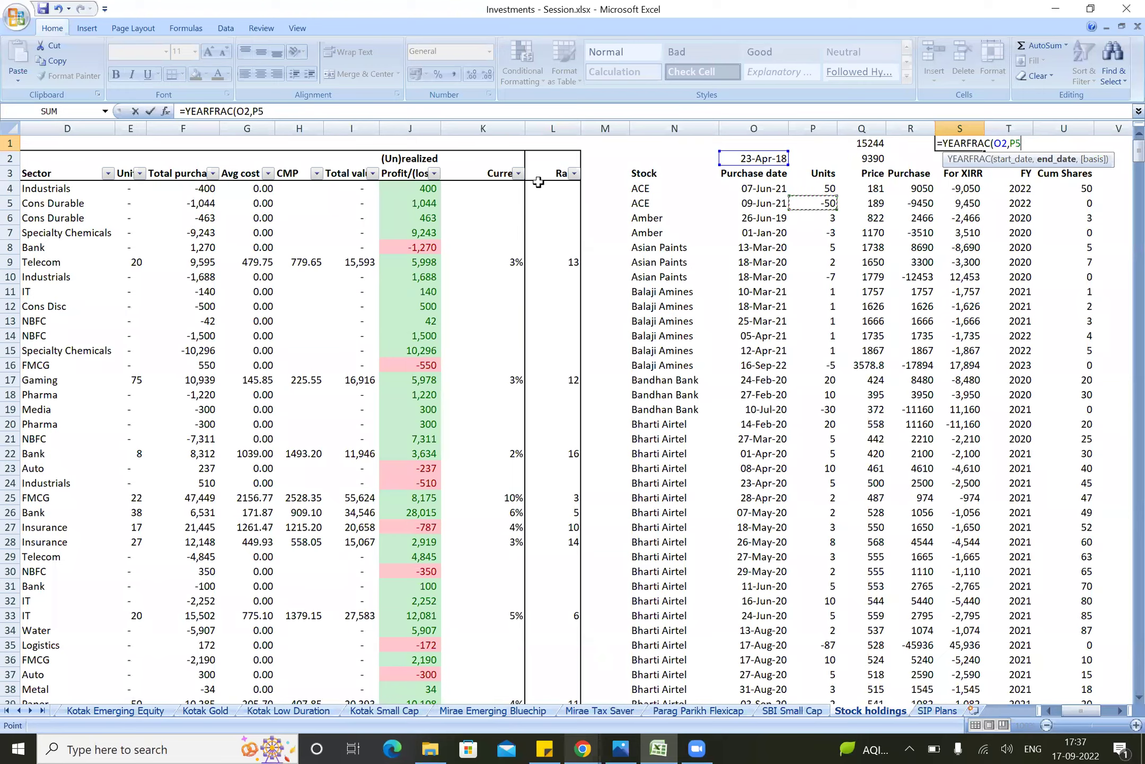
pyautogui.press('Left')
pyautogui.hotkey('ctrl', 'Down')
pyautogui.press('Return')
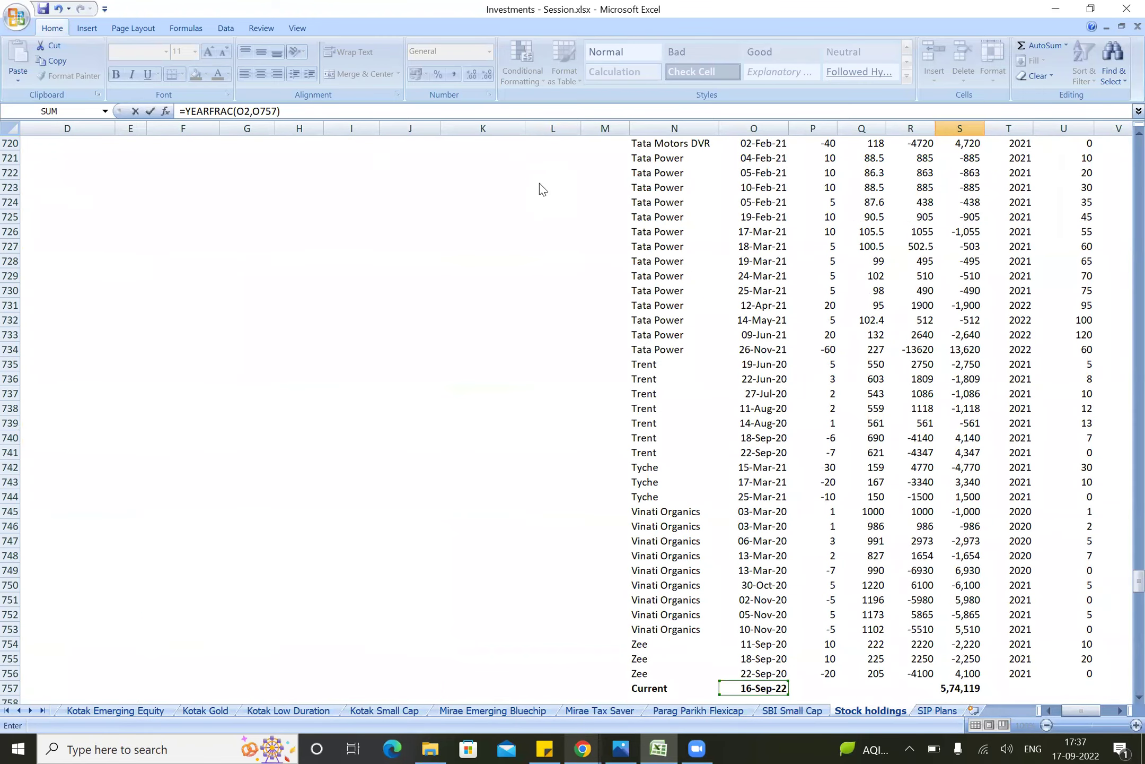
# Step: In S2, enter the index's annual growth formula =(Q1/Q2)^(1/S1)-1
pyautogui.write('=')
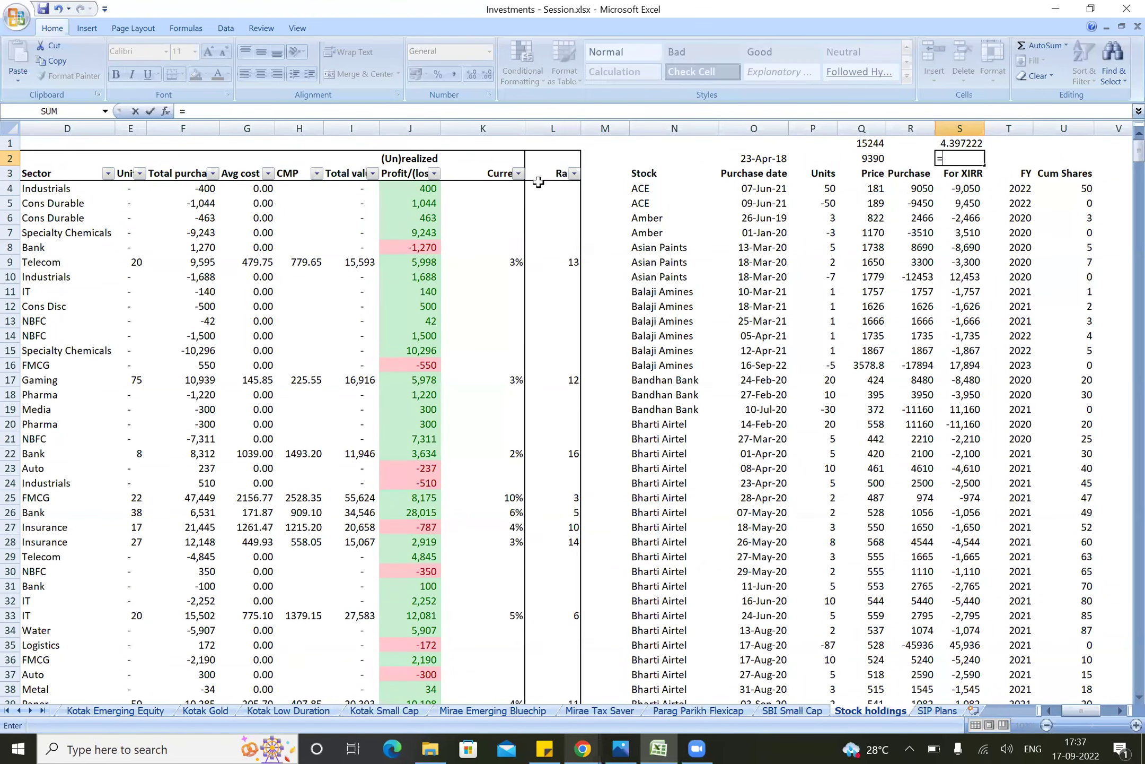
pyautogui.write('(')
pyautogui.press('Left')
pyautogui.press('Left')
pyautogui.press('Up')
pyautogui.write('/')
pyautogui.press('Left')
pyautogui.press('Left')
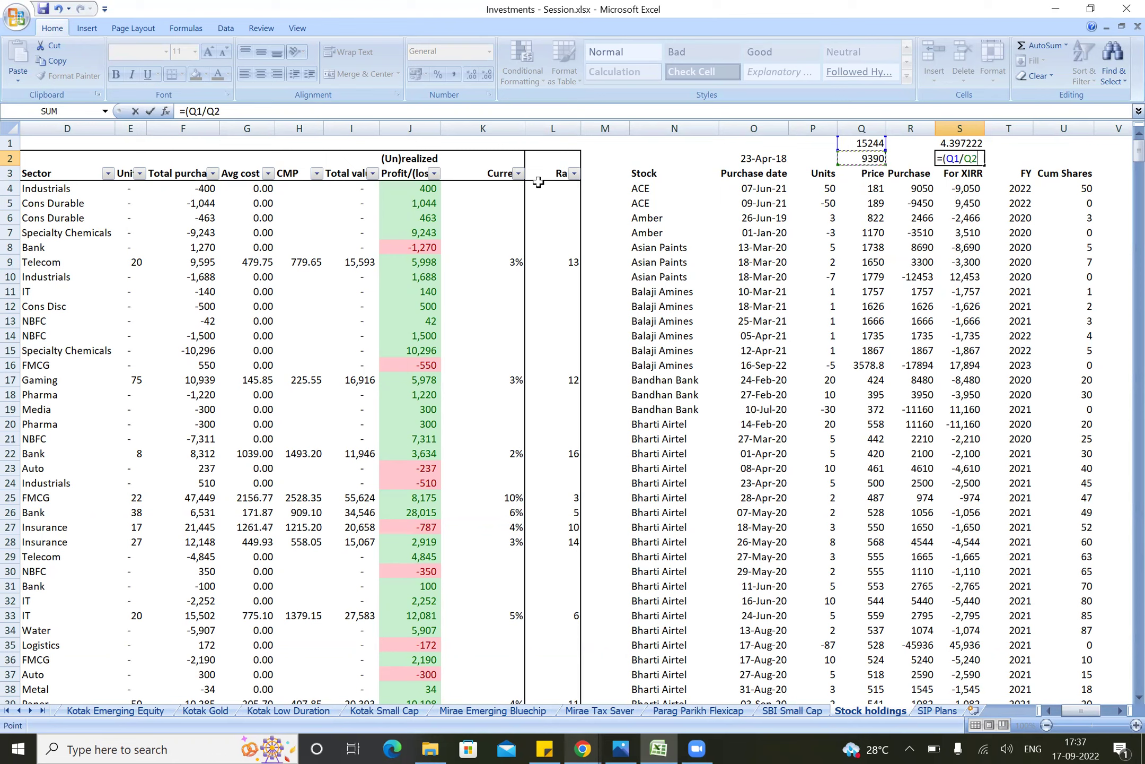
pyautogui.write(')^(1/S1')
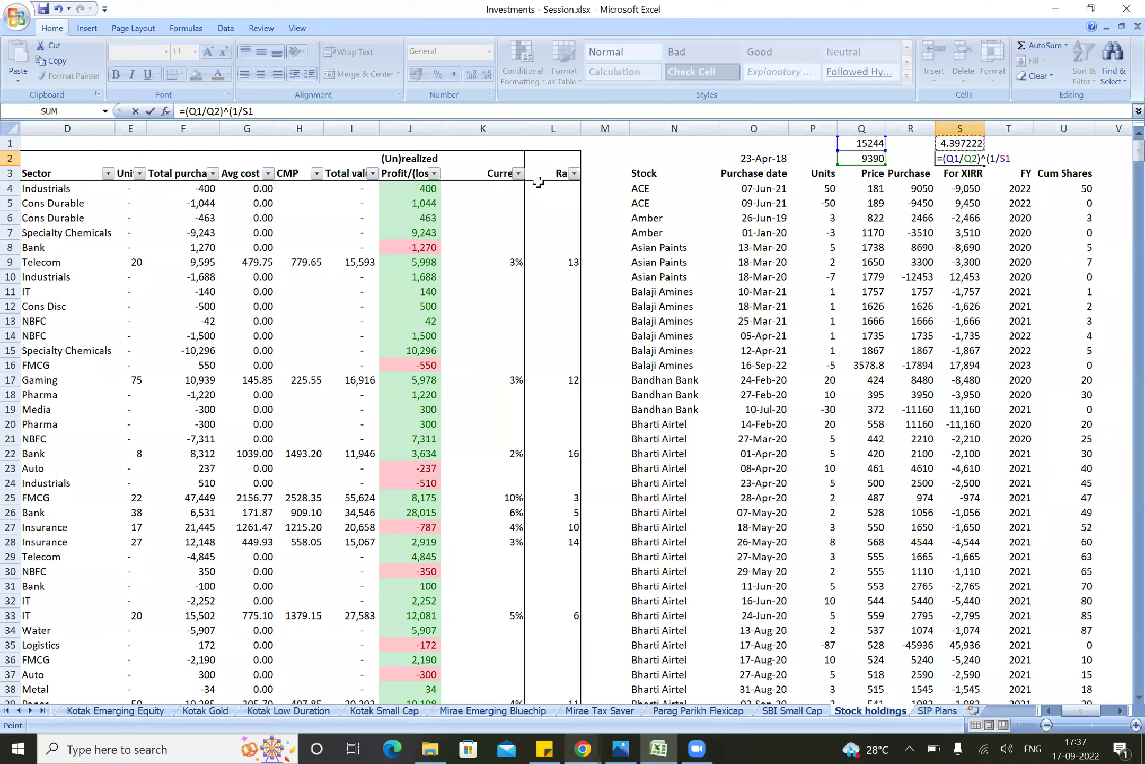
pyautogui.write(')-1')
pyautogui.press('Return')
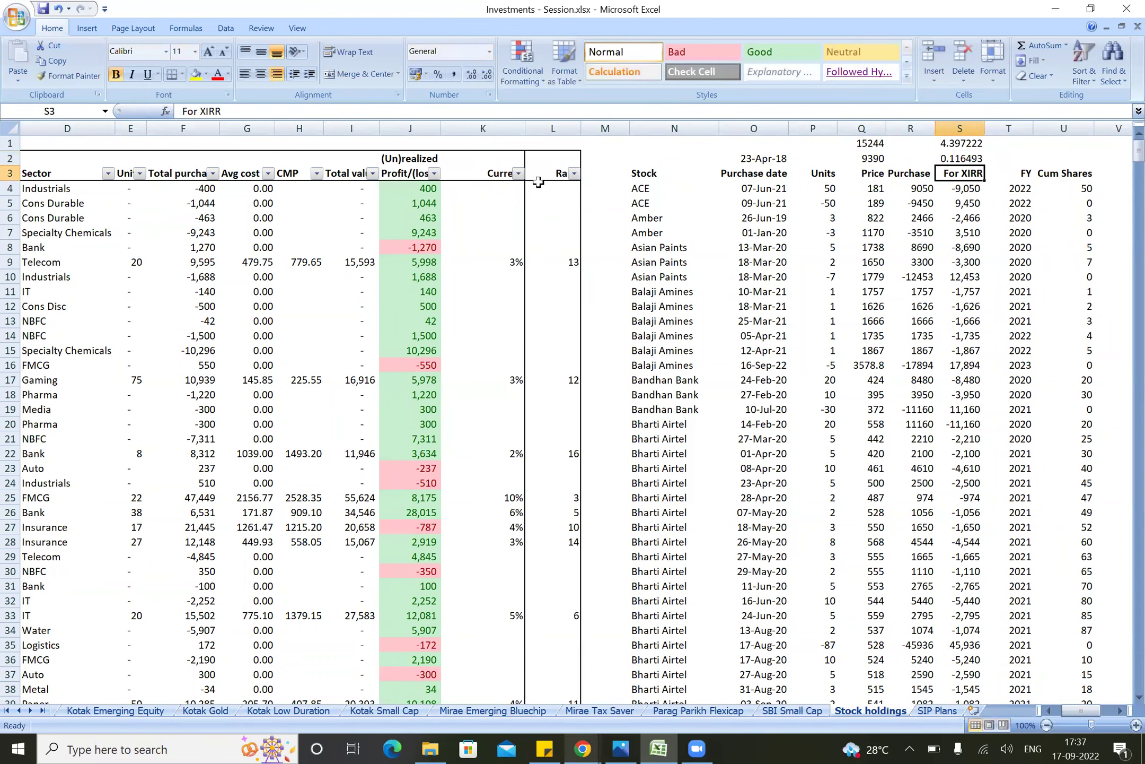
# Step: Format the annual growth in S2 as a percentage with two decimal places
pyautogui.press('Up')
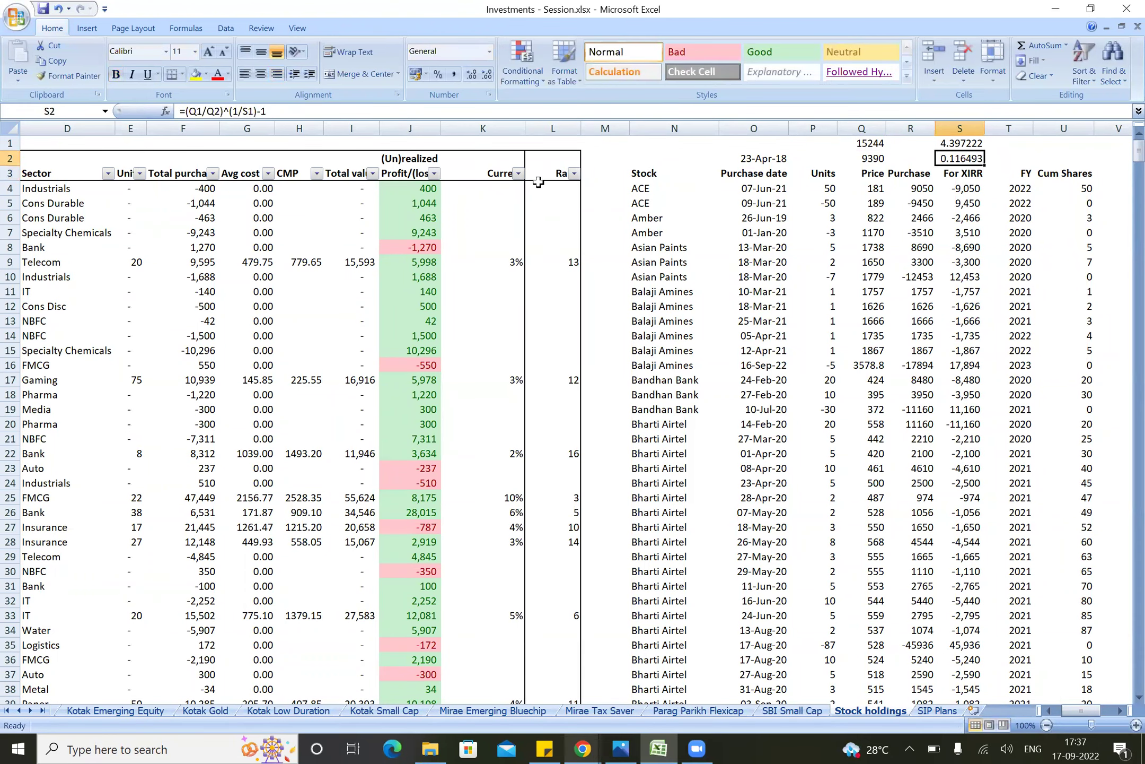
pyautogui.click(438, 74)
pyautogui.click(471, 79)
pyautogui.click(471, 79)
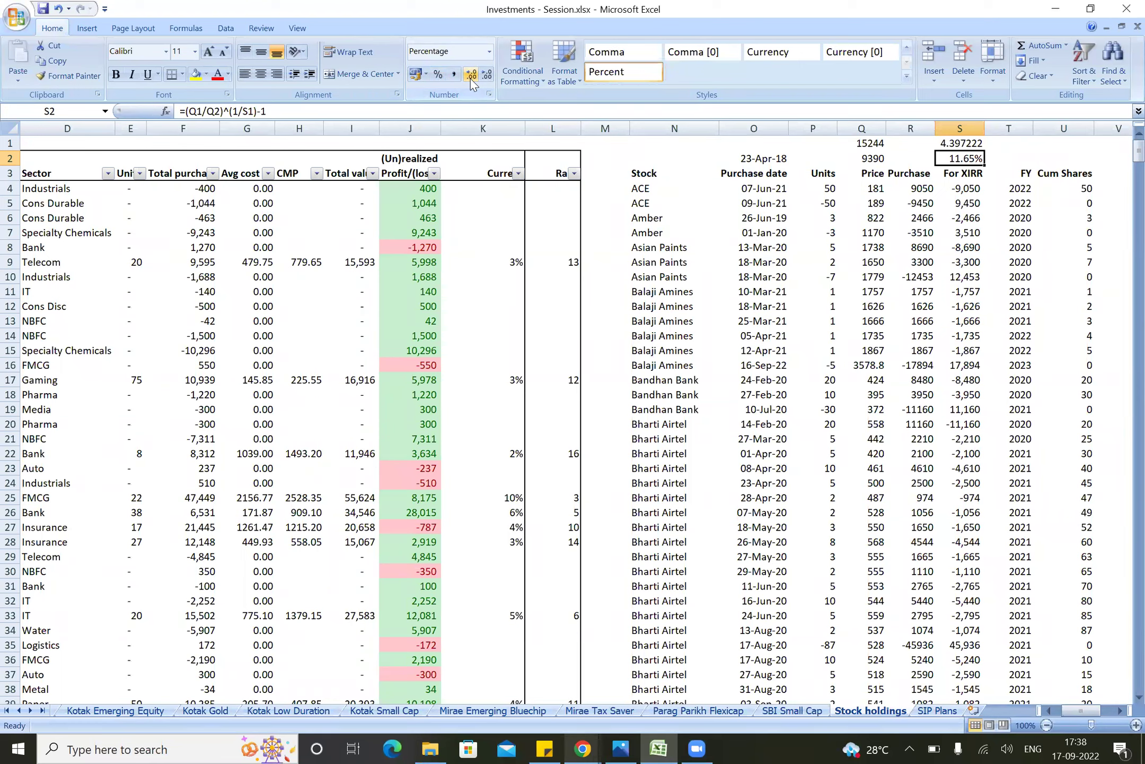
# Step: Examine the transaction list's columns and its purchase dates from O4 down to the current-value row
pyautogui.press('Down')
pyautogui.press('Left')
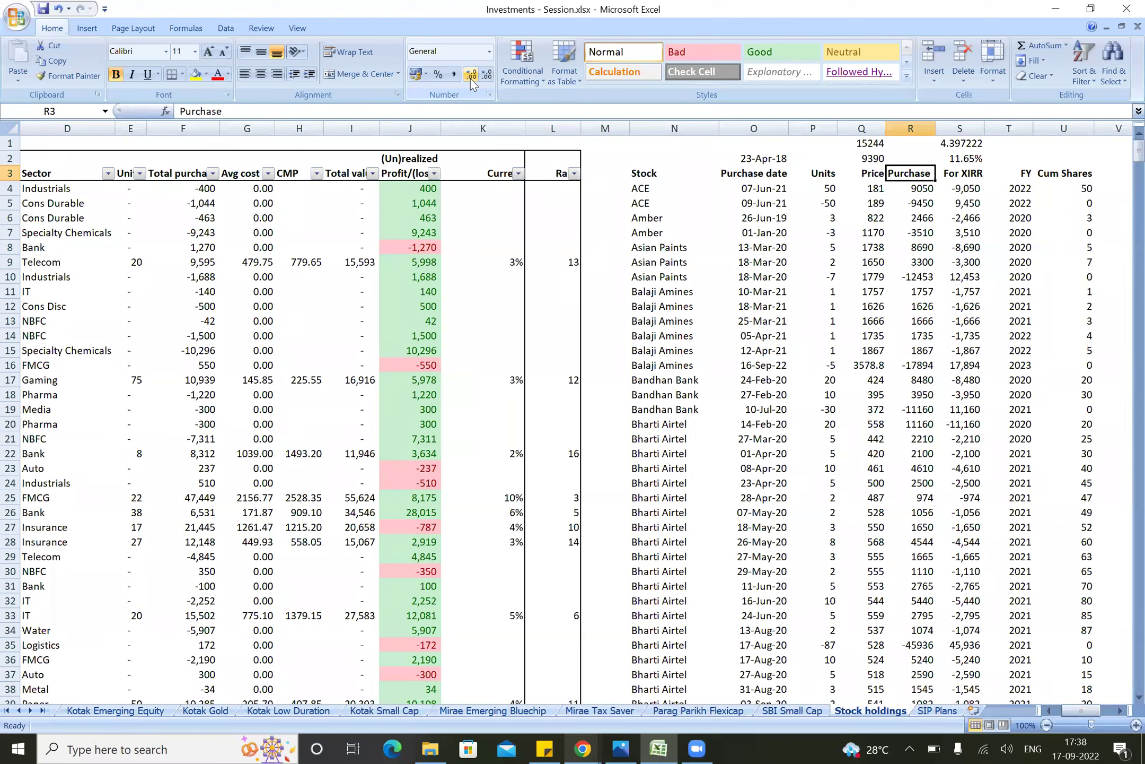
pyautogui.press('Left')
pyautogui.press('Left')
pyautogui.press('Left')
pyautogui.press('Down')
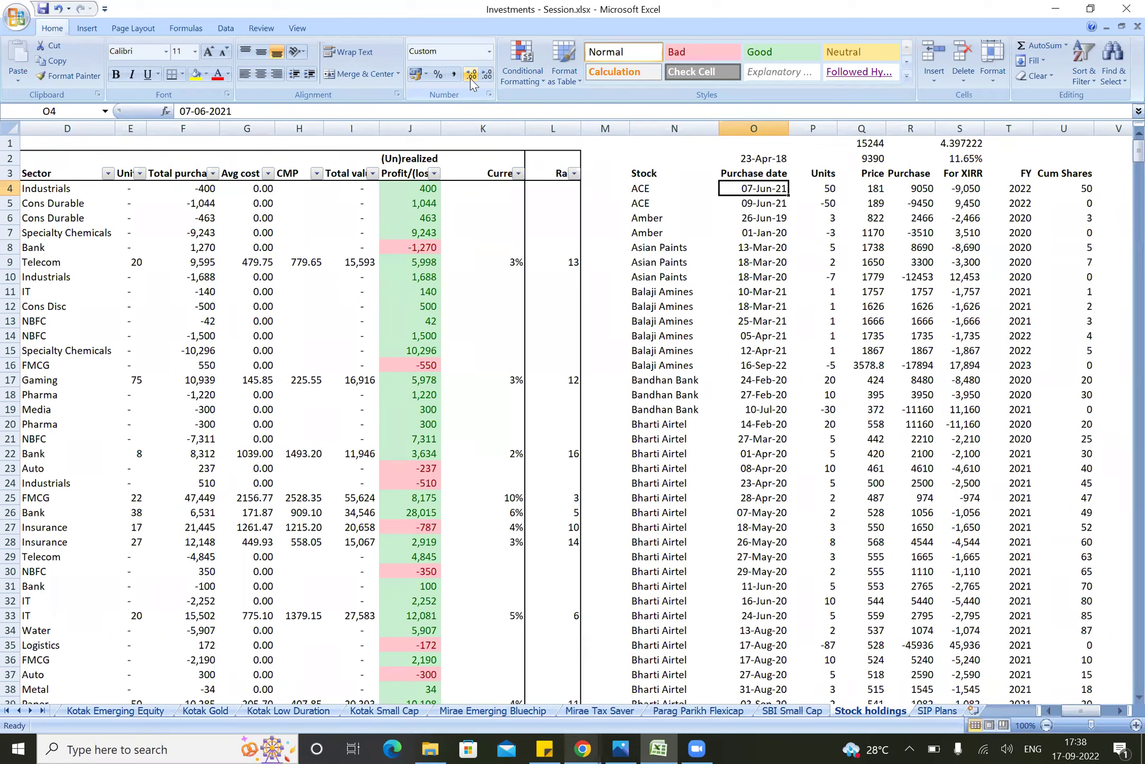
pyautogui.press('Left')
pyautogui.press('Left')
pyautogui.press('Right')
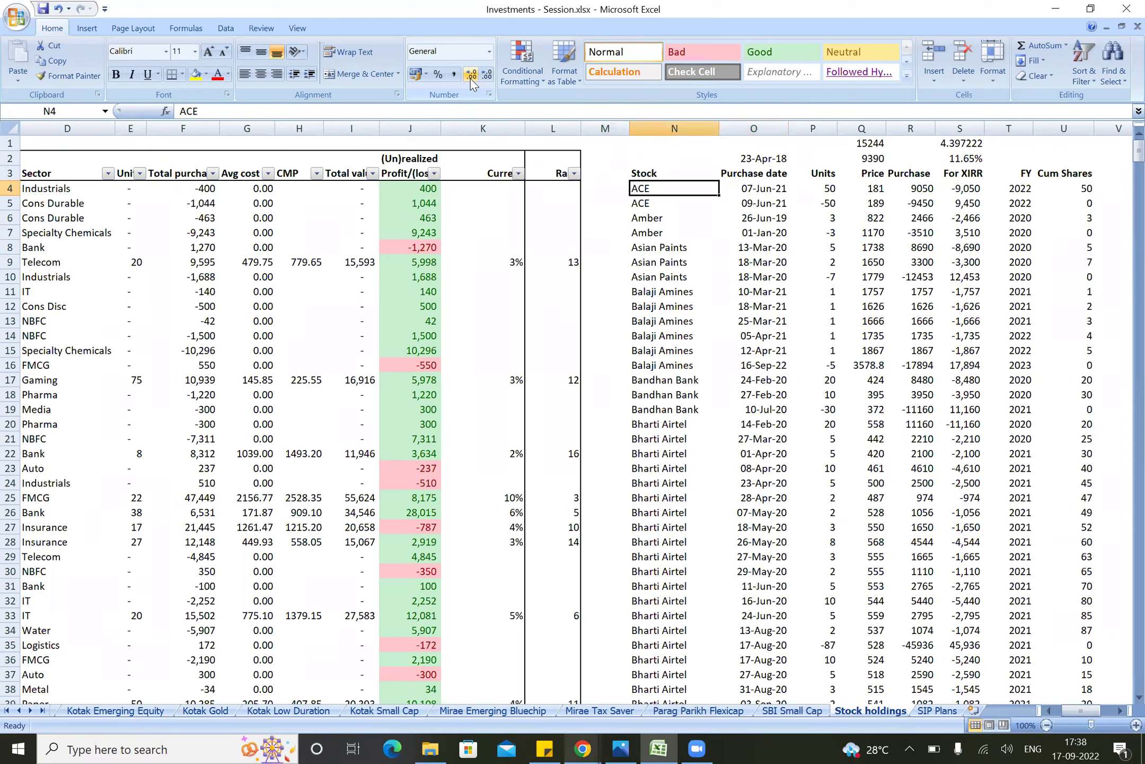
pyautogui.press('Right')
pyautogui.press('Right')
pyautogui.press('Right')
pyautogui.press('Right')
pyautogui.press('Left')
pyautogui.press('Left')
pyautogui.press('Left')
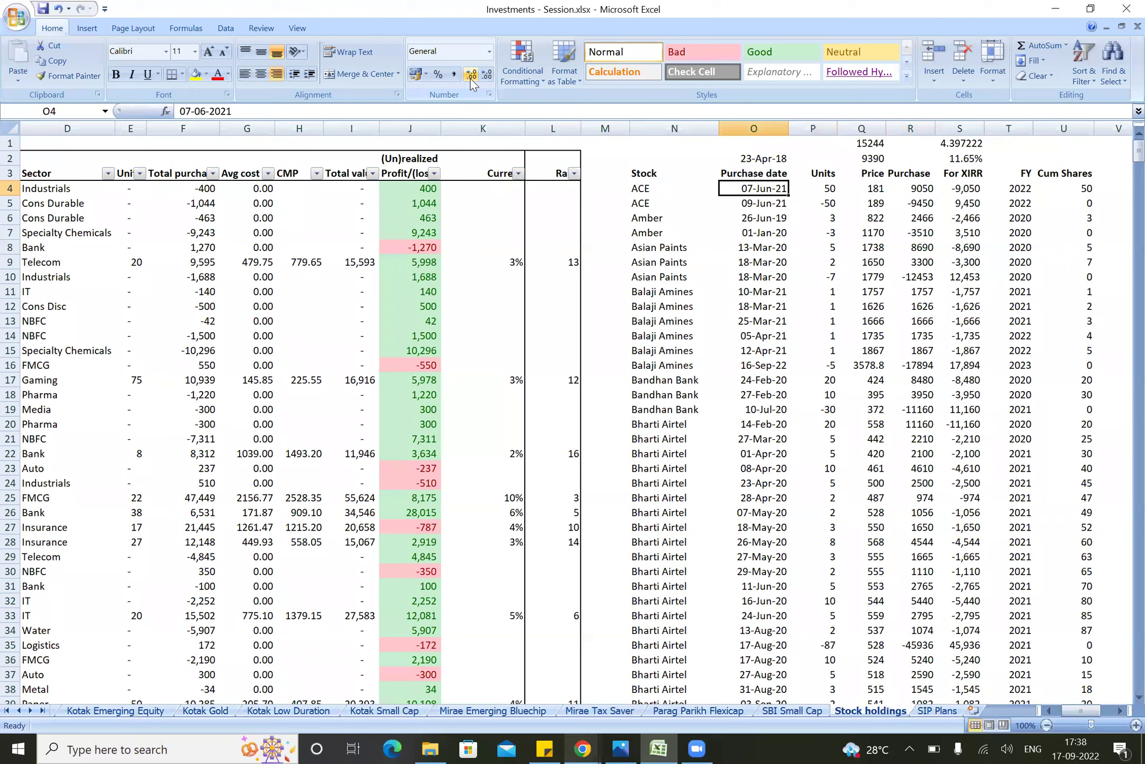
pyautogui.hotkey('ctrl', 'shift', 'Down')
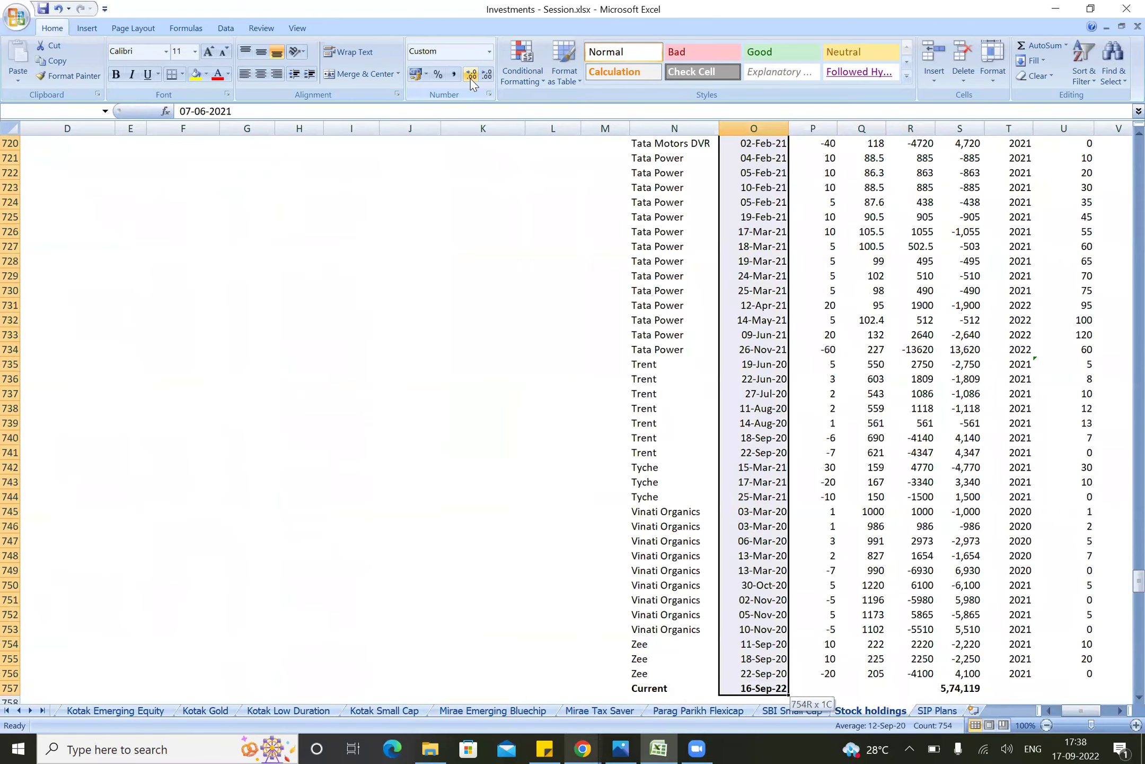
pyautogui.press('Up')
pyautogui.press('Up')
pyautogui.press('Up')
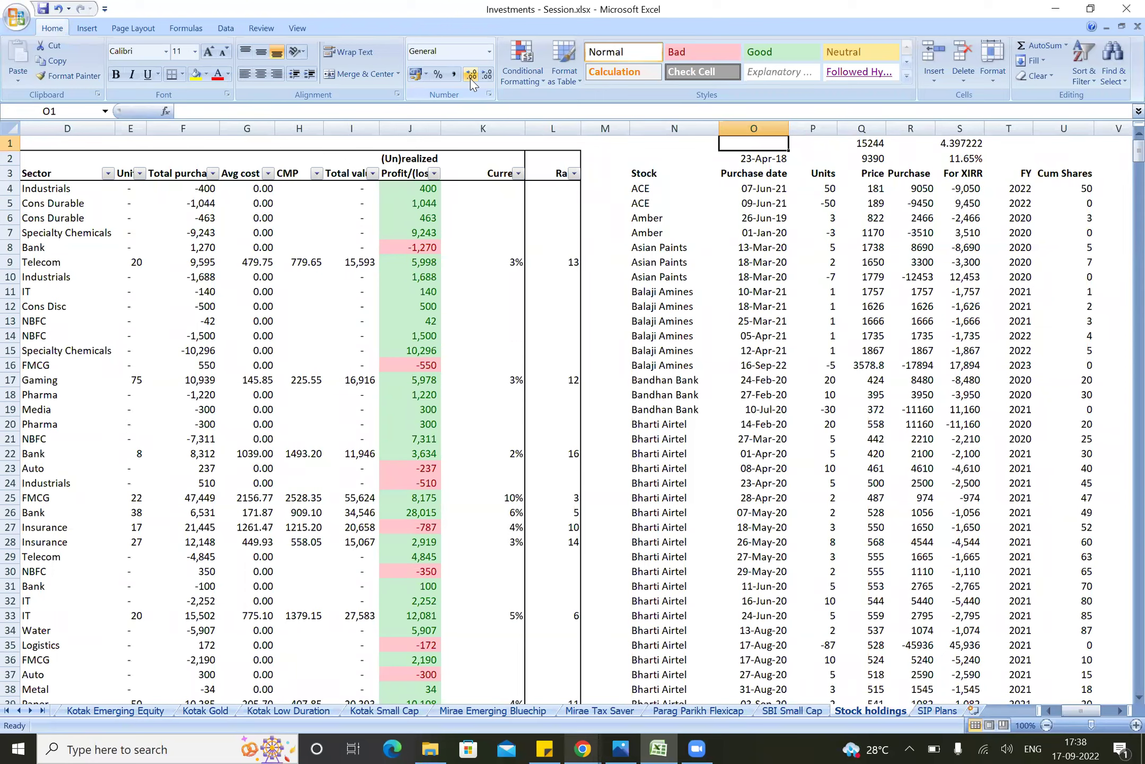
# Step: Examine the portfolio's XIRR below the stock holdings table and look through the holdings for comparison with the index growth
pyautogui.press('Left')
pyautogui.press('Left')
pyautogui.press('Left')
pyautogui.press('Left')
pyautogui.press('Left')
pyautogui.press('Left')
pyautogui.press('Left')
pyautogui.press('Left')
pyautogui.press('Left')
pyautogui.press('Left')
pyautogui.press('Left')
pyautogui.press('Left')
pyautogui.press('Left')
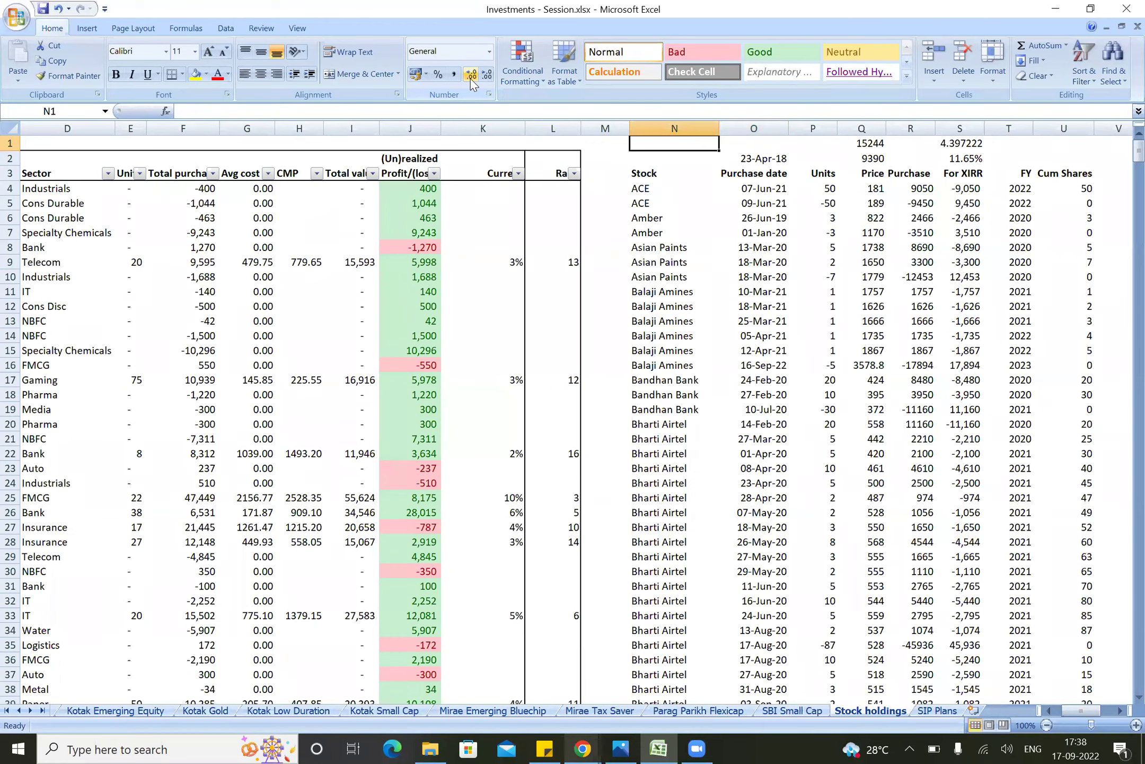
pyautogui.press('Down')
pyautogui.press('Down')
pyautogui.press('Down')
pyautogui.press('Down')
pyautogui.press('Down')
pyautogui.press('Down')
pyautogui.press('Down')
pyautogui.press('Down')
pyautogui.press('Down')
pyautogui.press('Down')
pyautogui.press('Down')
pyautogui.press('Down')
pyautogui.press('Down')
pyautogui.press('Down')
pyautogui.press('Down')
pyautogui.press('Down')
pyautogui.press('Down')
pyautogui.press('Down')
pyautogui.press('Down')
pyautogui.press('Down')
pyautogui.press('Down')
pyautogui.press('Down')
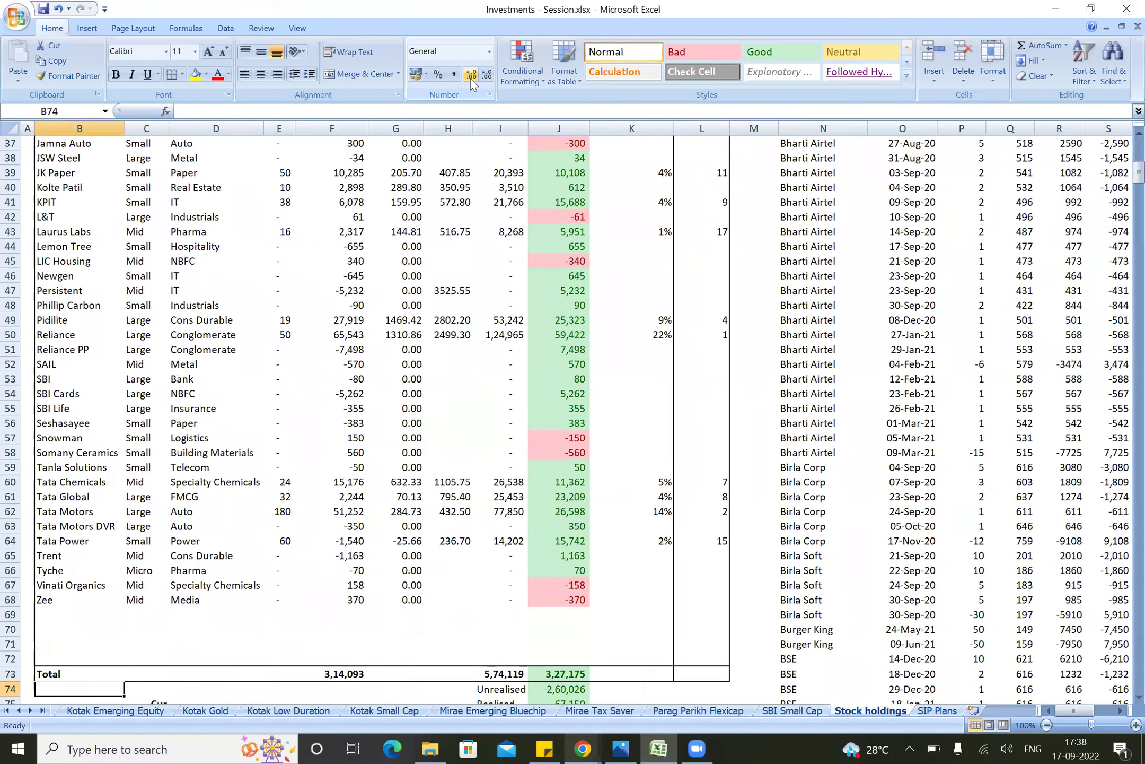
pyautogui.press('Up')
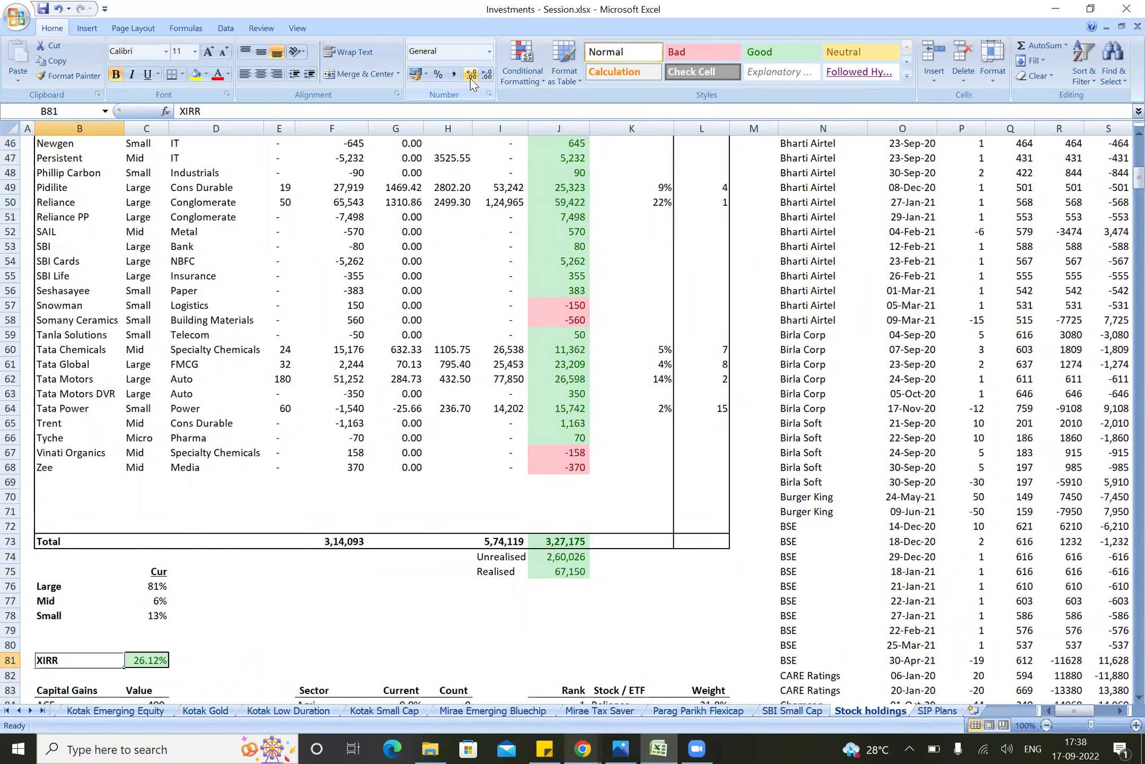
pyautogui.press('Up')
pyautogui.press('Left')
pyautogui.press('Up')
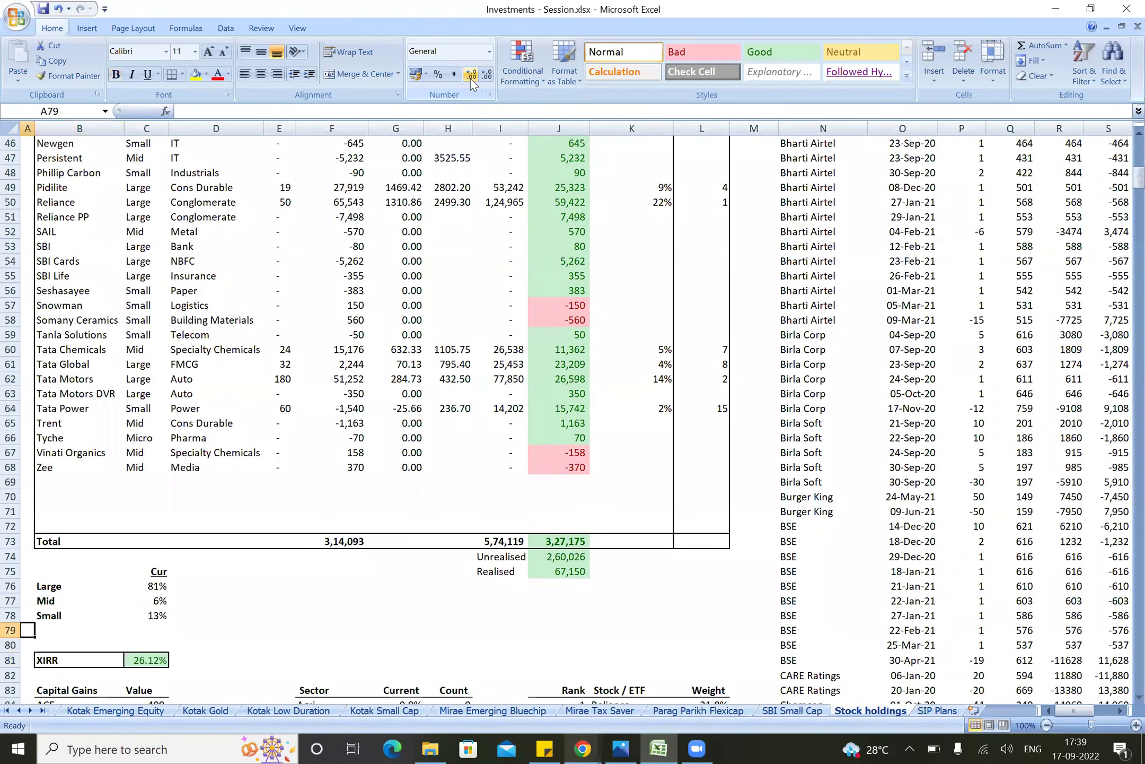
pyautogui.hotkey('ctrl', 'Home')
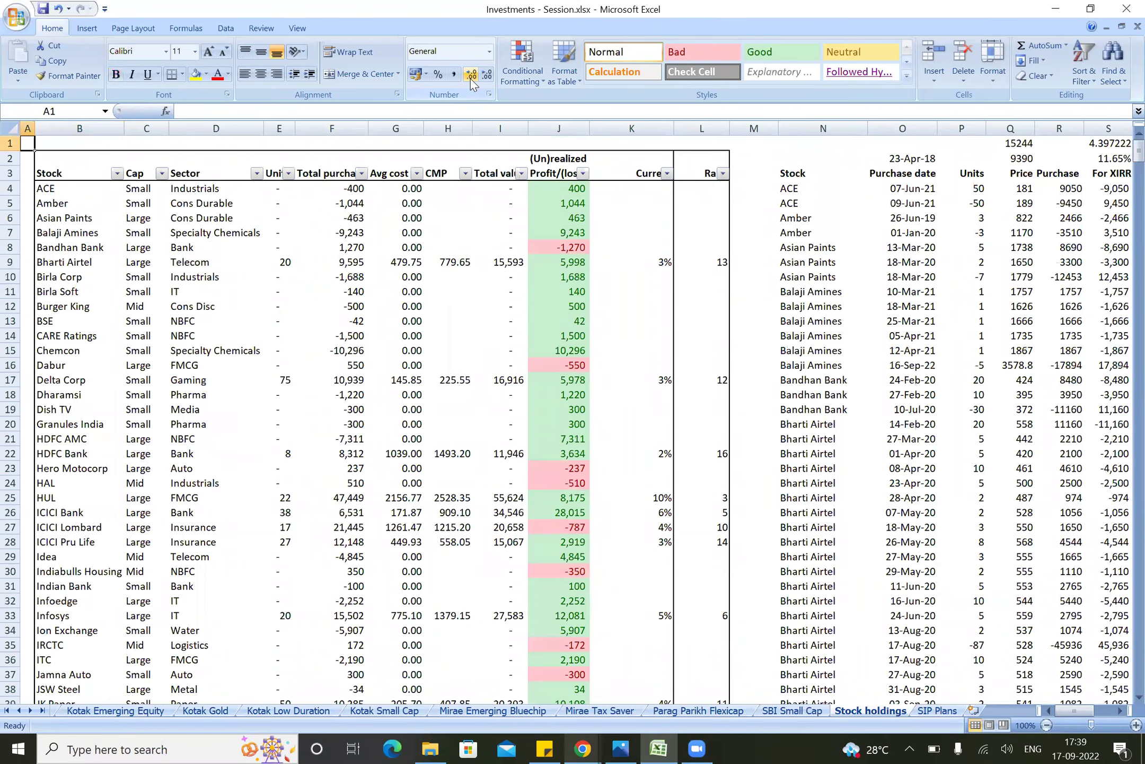
pyautogui.scroll(-7, 701, 380)
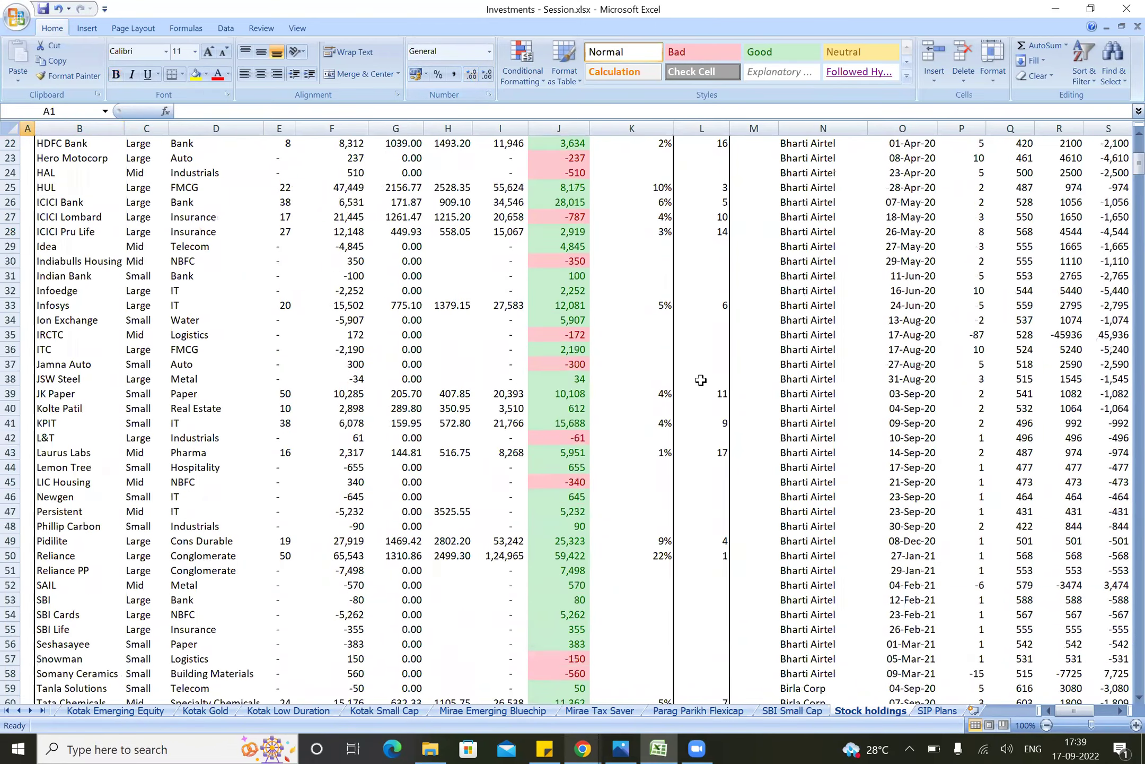
pyautogui.scroll(-18, 701, 380)
pyautogui.scroll(20, 534, 298)
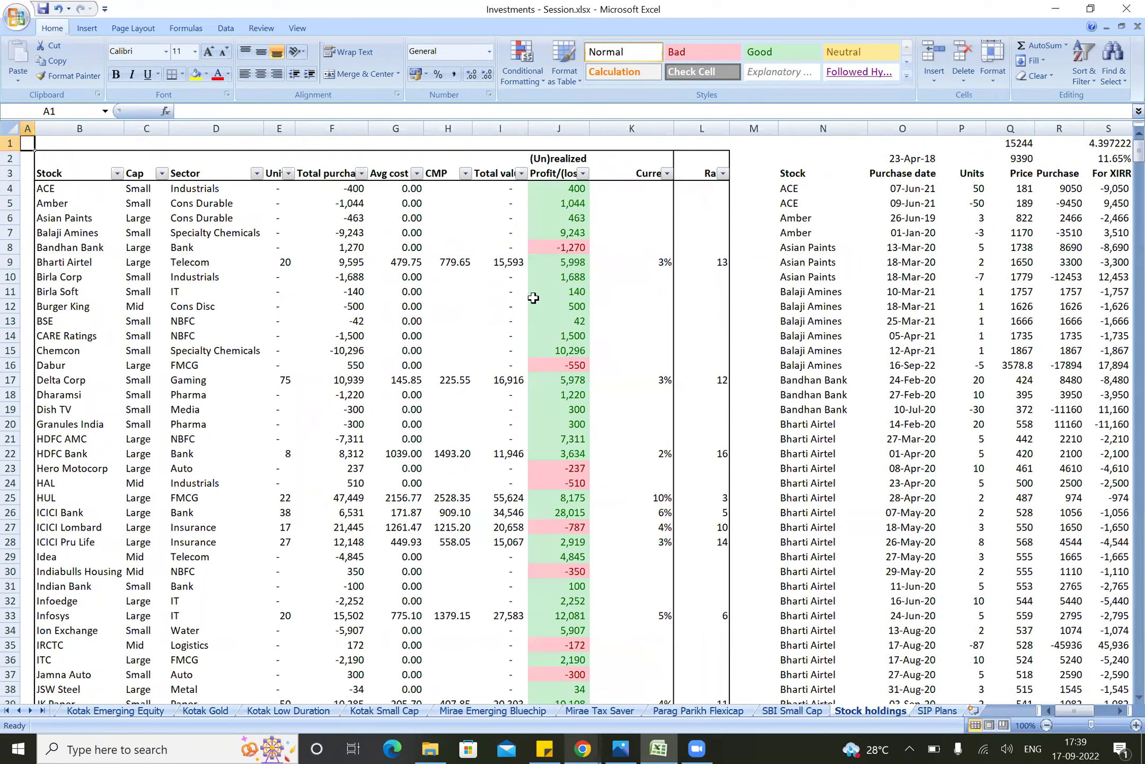
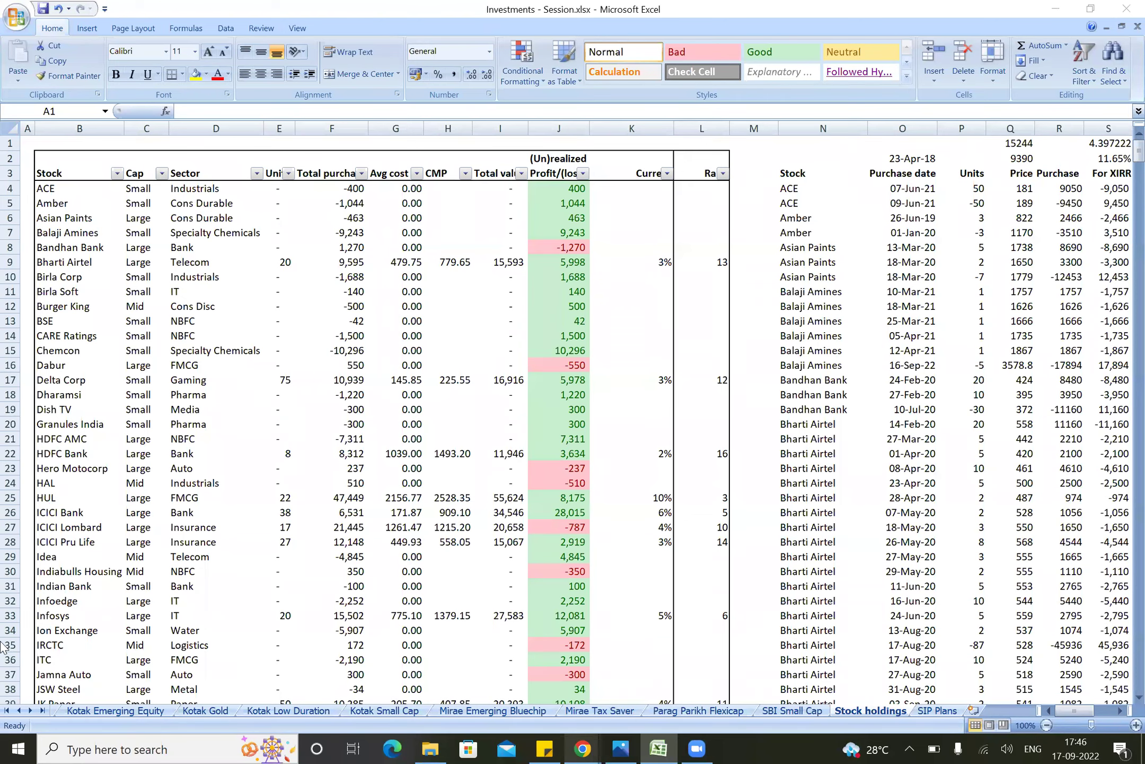
# Step: Go to the Summary sheet and examine the INDIRECT formula behind Axis Liquid's total invested in C5
pyautogui.click(6, 712)
pyautogui.click(7, 712)
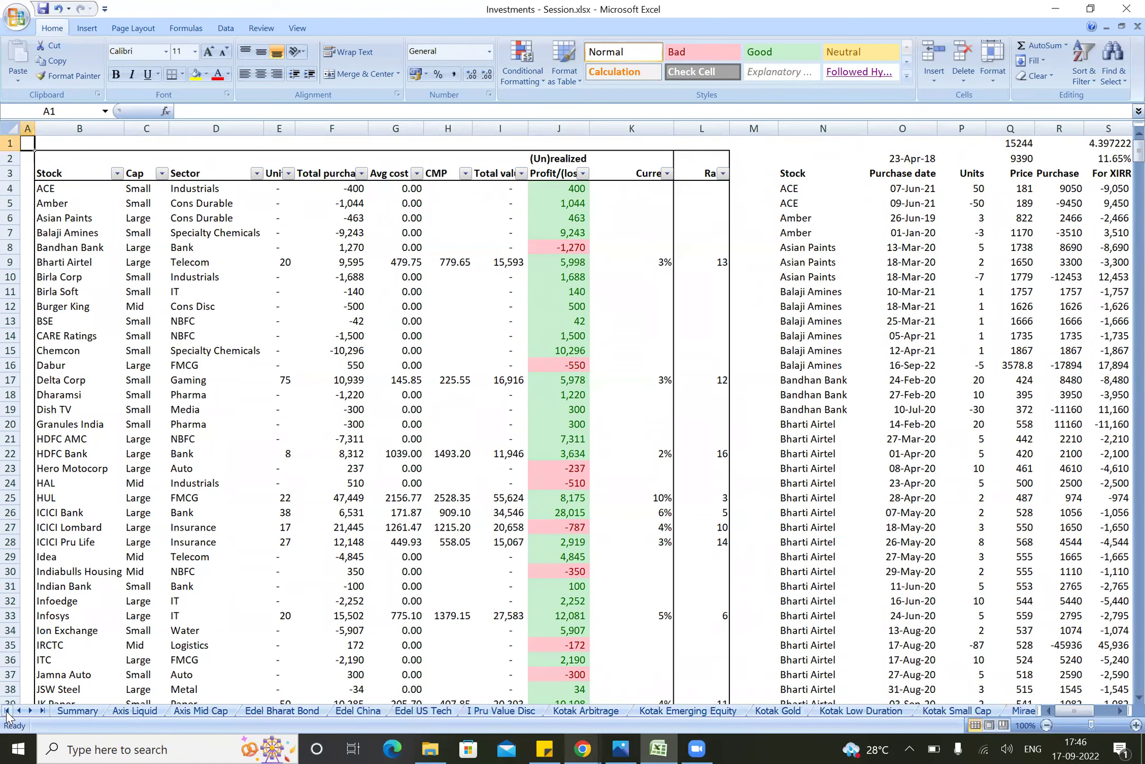
pyautogui.click(77, 711)
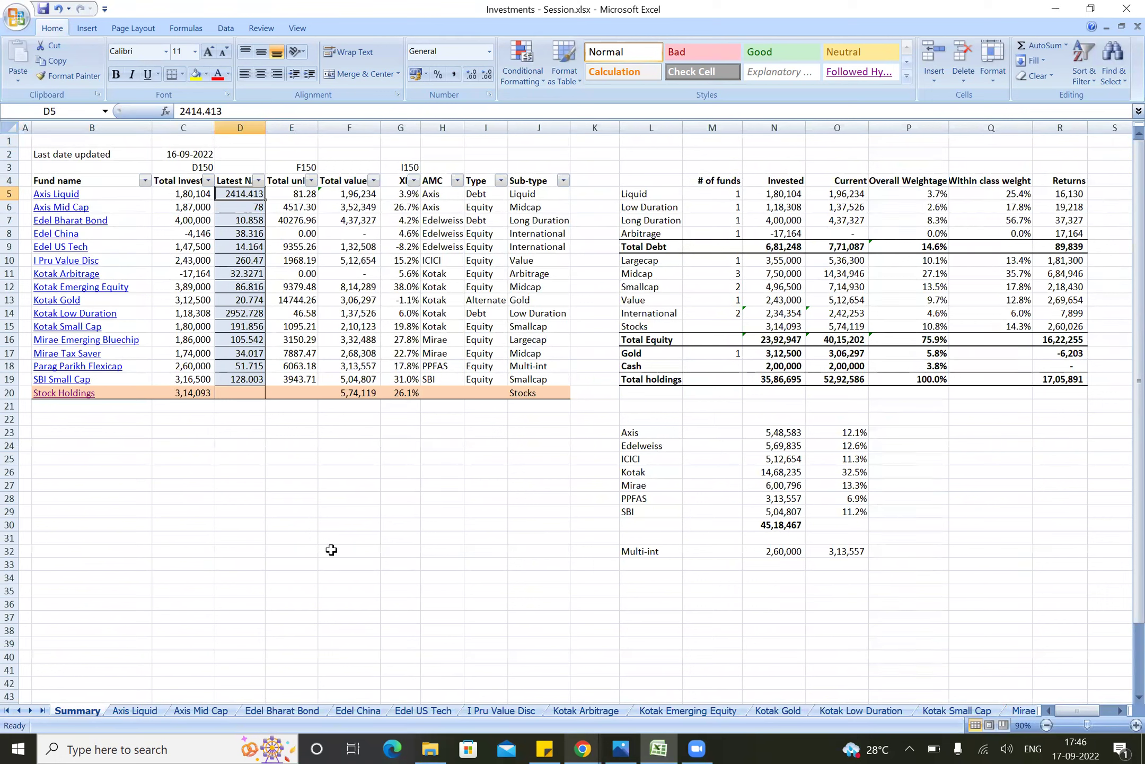
pyautogui.press('Left')
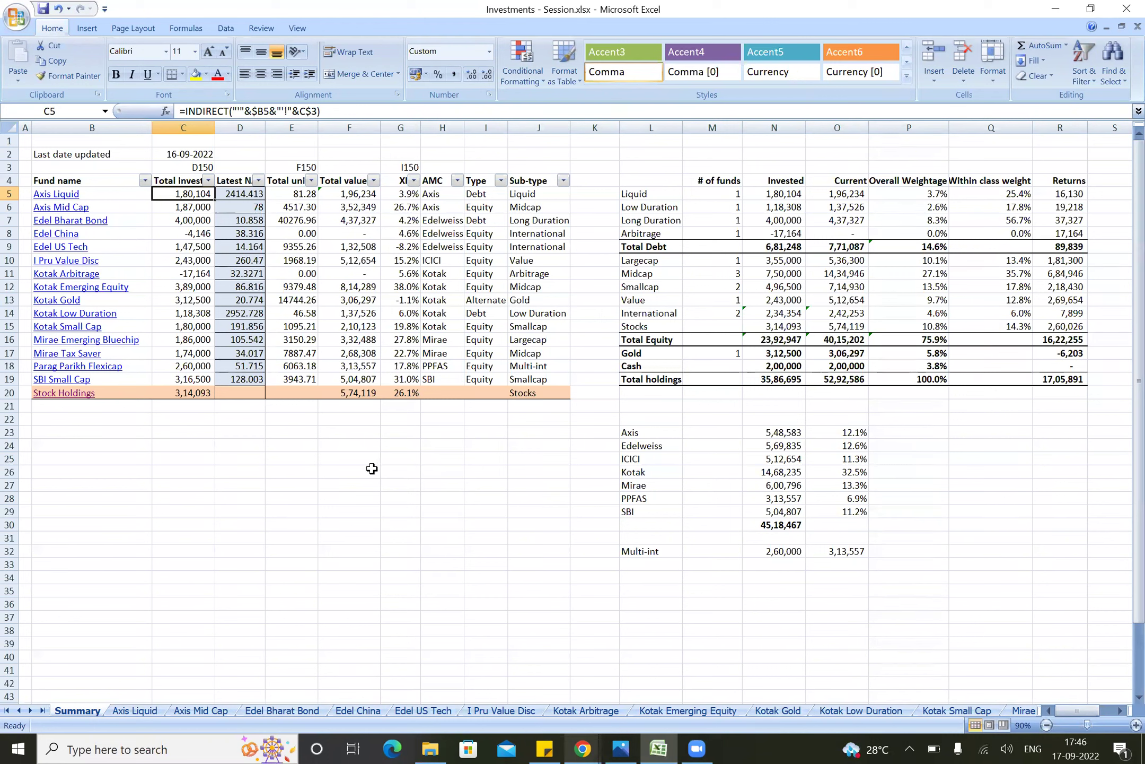
pyautogui.press('F2')
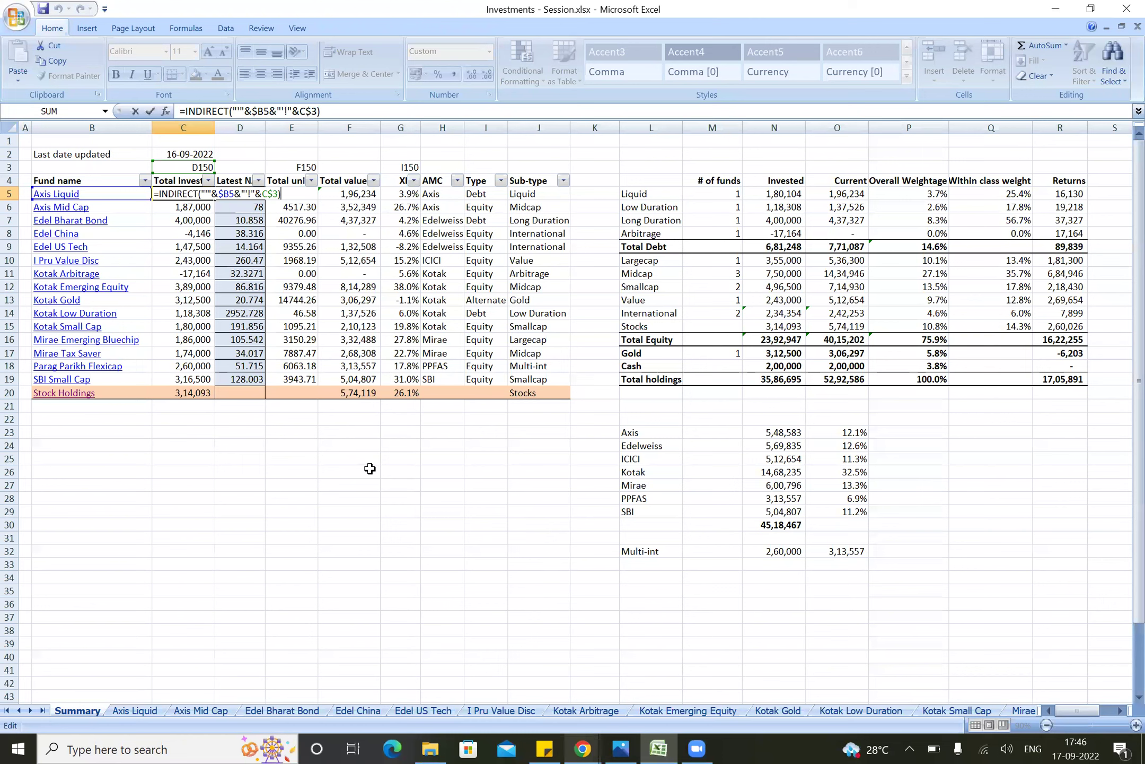
pyautogui.press('Escape')
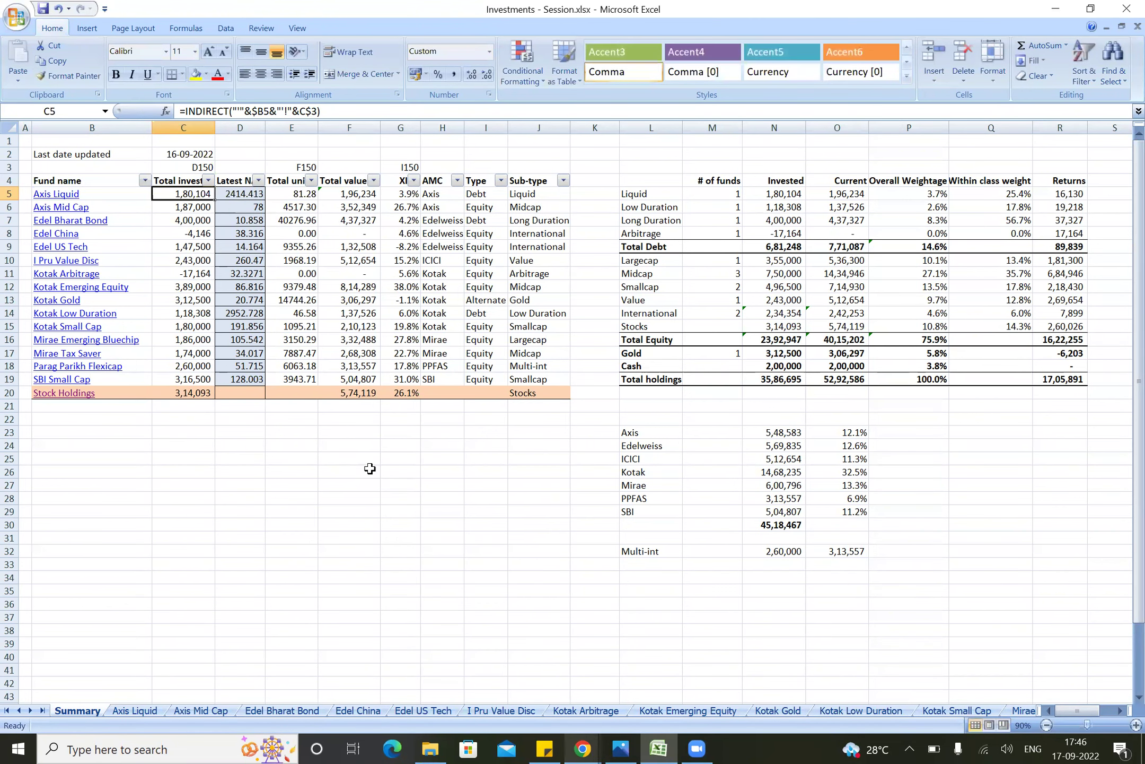
# Step: On the Axis Liquid sheet, examine the total invested cell D150 that the Summary formula refers to
pyautogui.click(135, 711)
pyautogui.press('Down')
pyautogui.press('Down')
pyautogui.press('Right')
pyautogui.hotkey('ctrl', 'Down')
pyautogui.hotkey('ctrl', 'Down')
pyautogui.press('Down')
pyautogui.press('Right')
pyautogui.press('Right')
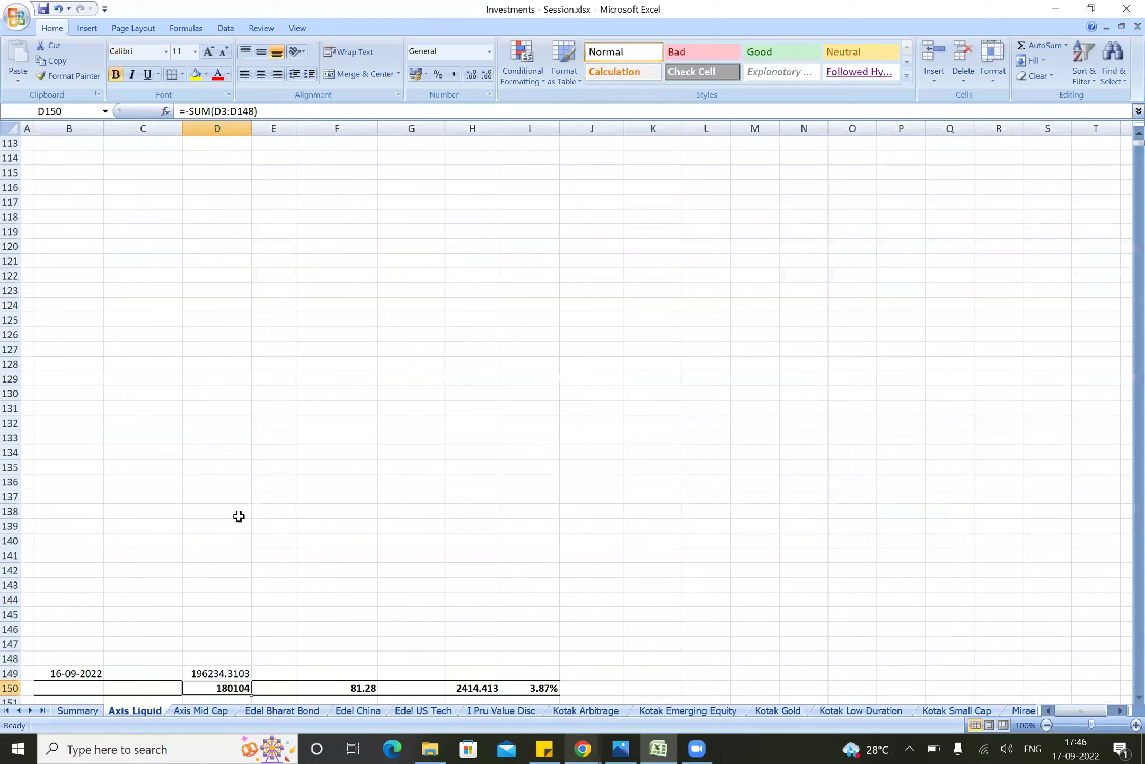
# Step: From the Summary sheet's Axis Liquid entry, switch to the Axis Liquid sheet and rename it Axis Liquid-1
pyautogui.click(79, 711)
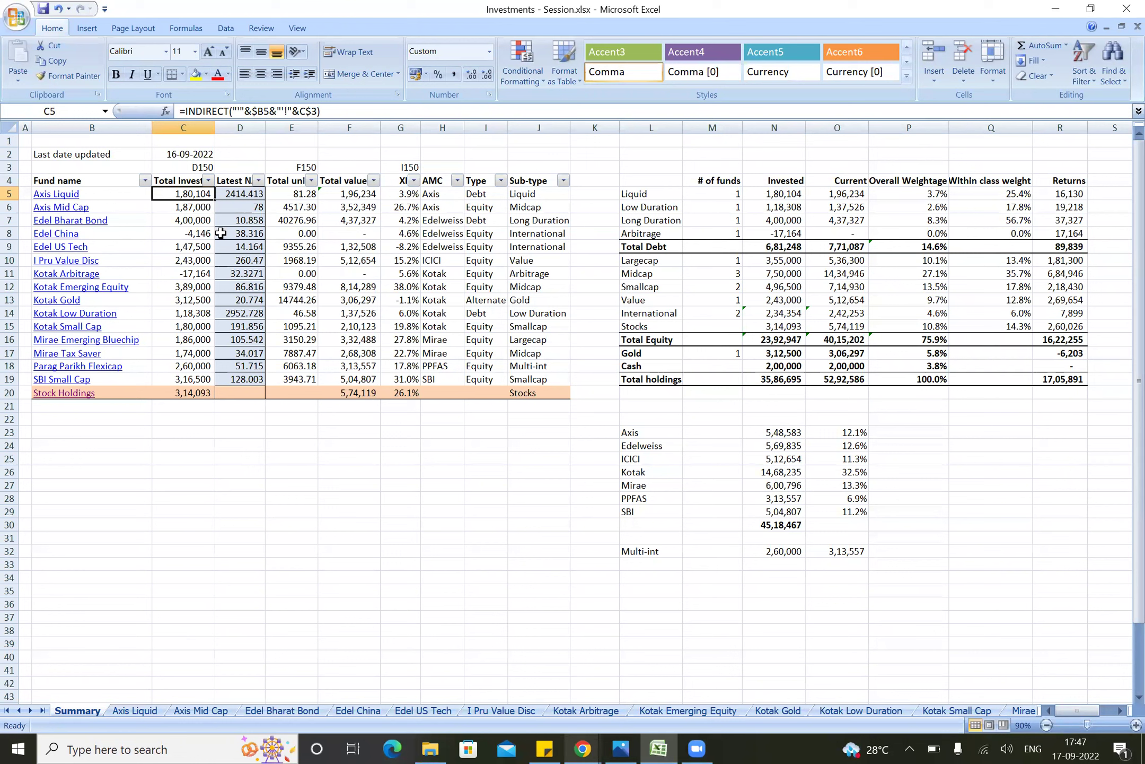
pyautogui.click(115, 194)
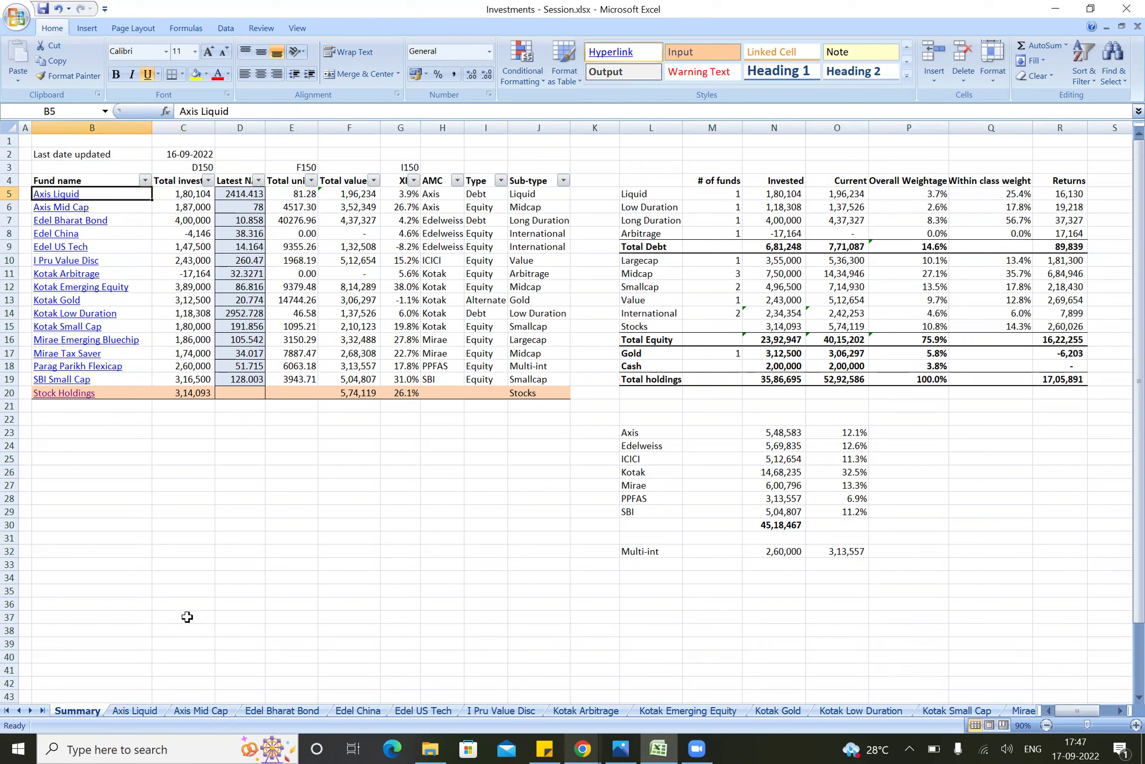
pyautogui.click(134, 714)
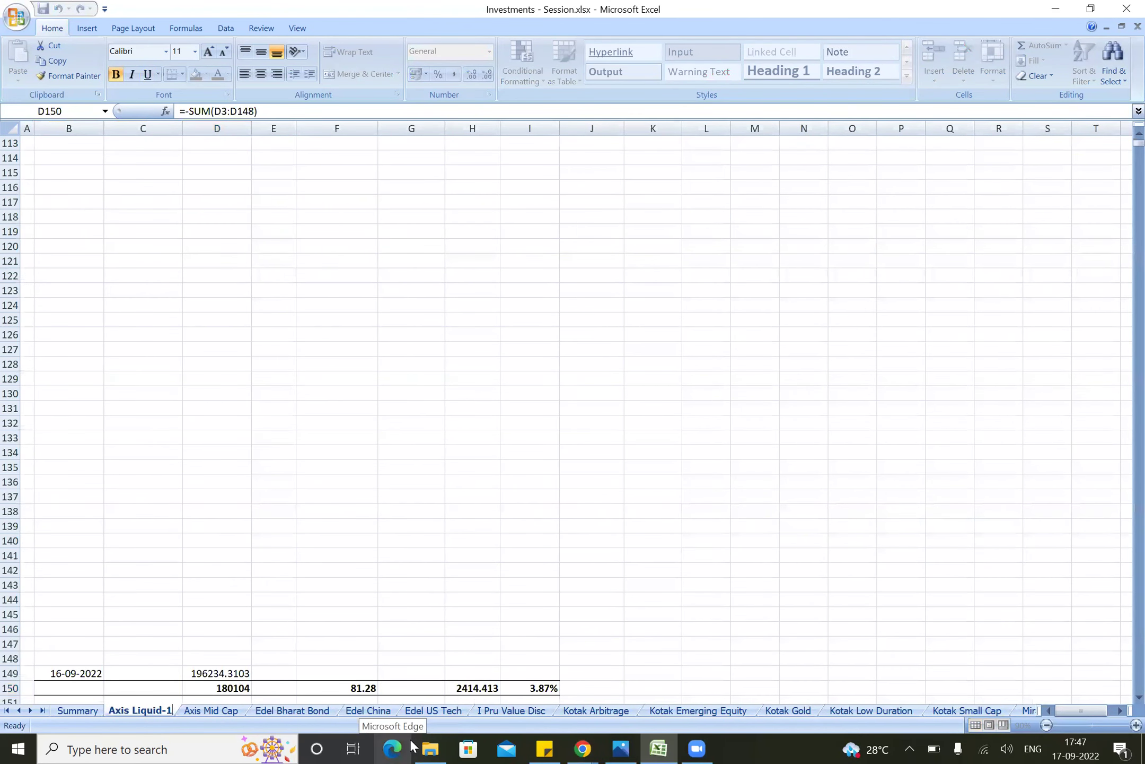
# Step: On the Summary sheet, change the fund name in B5 to Axis Liquid-1 to match the renamed sheet
pyautogui.click(77, 710)
pyautogui.press('F2')
pyautogui.write('-1')
pyautogui.press('Return')
# Step: Remove the -1 suffix from the fund name in B5 so it reads Axis Liquid again
pyautogui.press('Up')
pyautogui.press('F2')
pyautogui.press('Left')
pyautogui.press('Return')
pyautogui.press('Up')
pyautogui.press('F2')
pyautogui.press('Left')
pyautogui.press('BackSpace')
pyautogui.press('Left')
pyautogui.press('BackSpace')
pyautogui.press('Return')
pyautogui.press('Up')
pyautogui.press('F2')
pyautogui.press('BackSpace')
pyautogui.press('BackSpace')
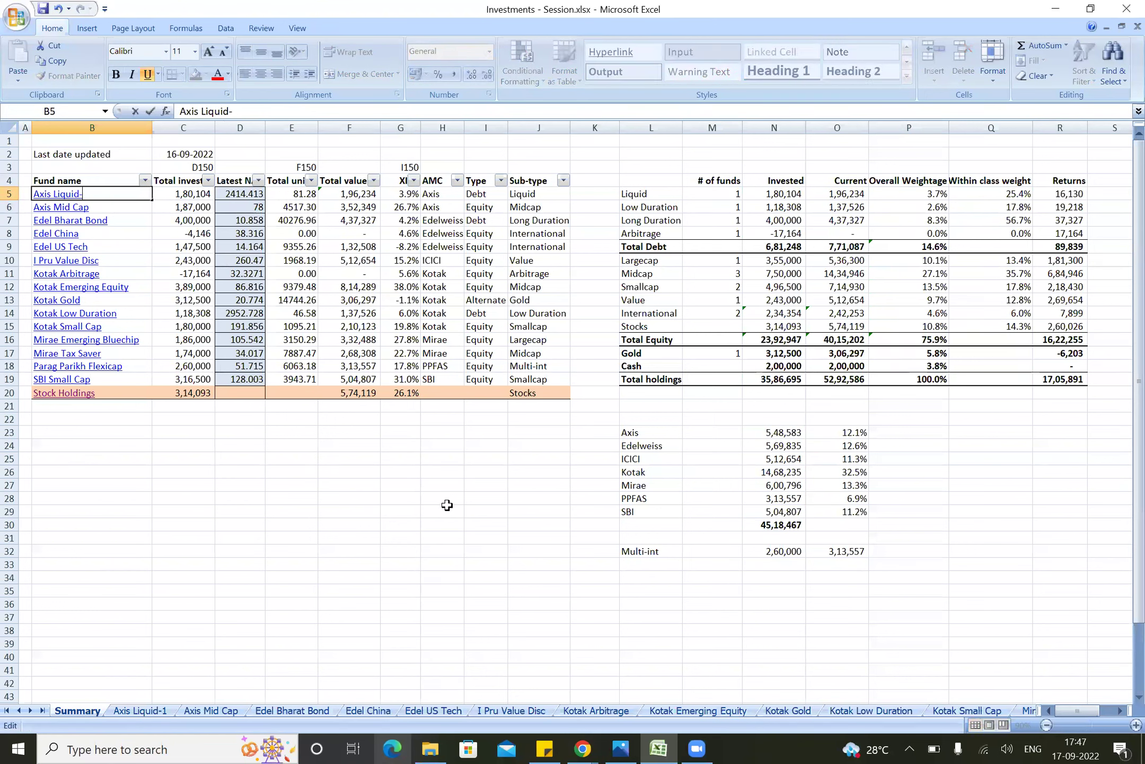
pyautogui.press('Return')
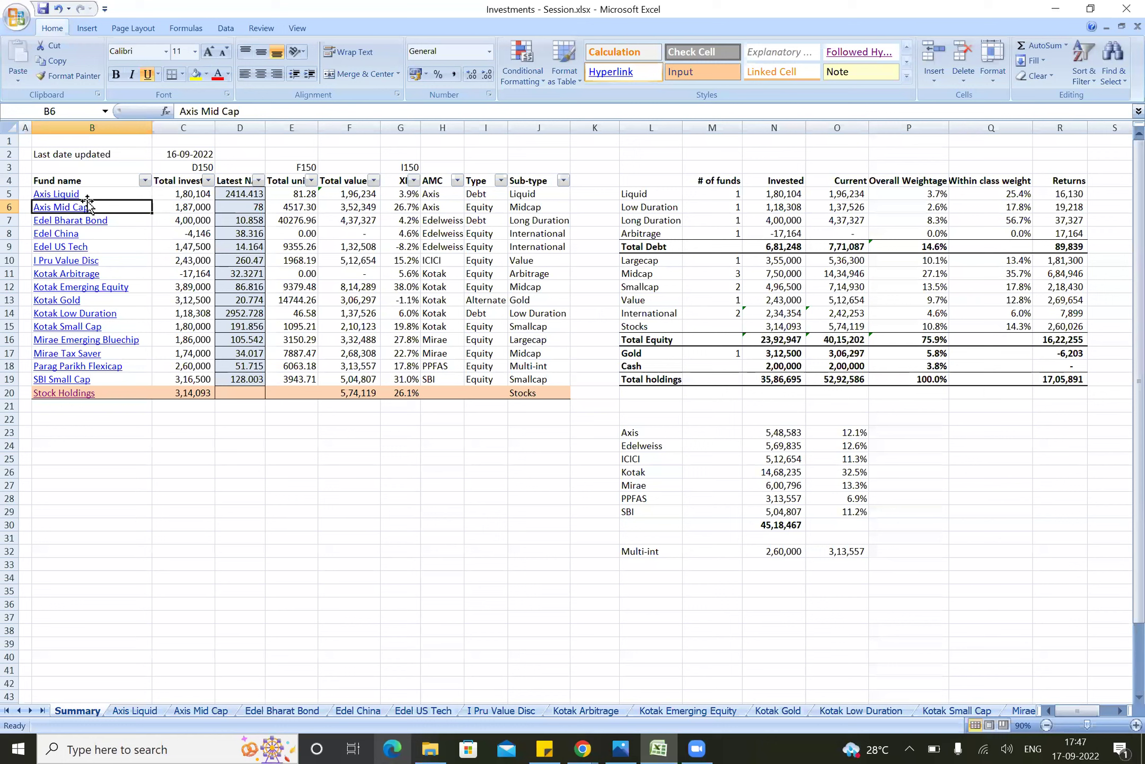
# Step: Examine the INDIRECT formulas in the Total invested column from C5 downward and the Latest NAV entries in column D
pyautogui.click(181, 192)
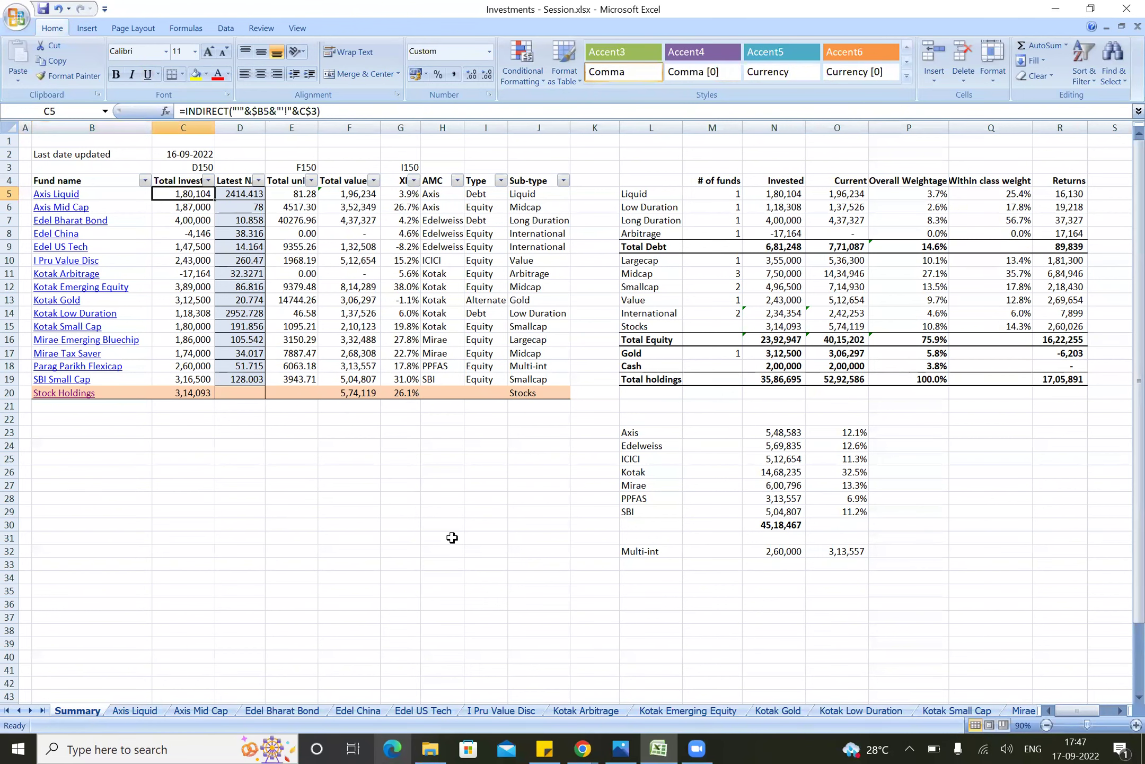
pyautogui.press('Down')
pyautogui.press('Down')
pyautogui.press('Down')
pyautogui.press('Down')
pyautogui.press('Down')
pyautogui.press('Down')
pyautogui.press('Down')
pyautogui.press('Right')
pyautogui.press('Up')
pyautogui.press('Up')
pyautogui.press('Up')
pyautogui.press('Up')
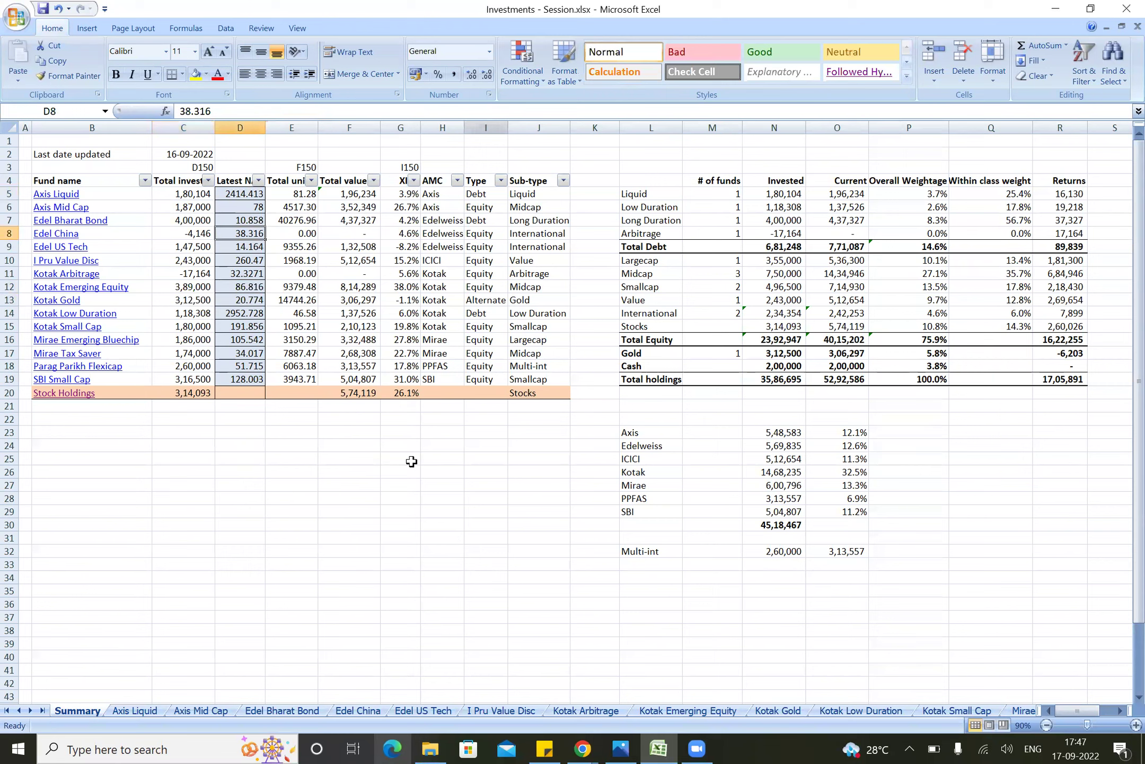
# Step: Examine Axis Liquid's total units formula in E5 and the cell reference it uses in E3
pyautogui.press('Right')
pyautogui.press('Up')
pyautogui.press('Up')
pyautogui.press('Up')
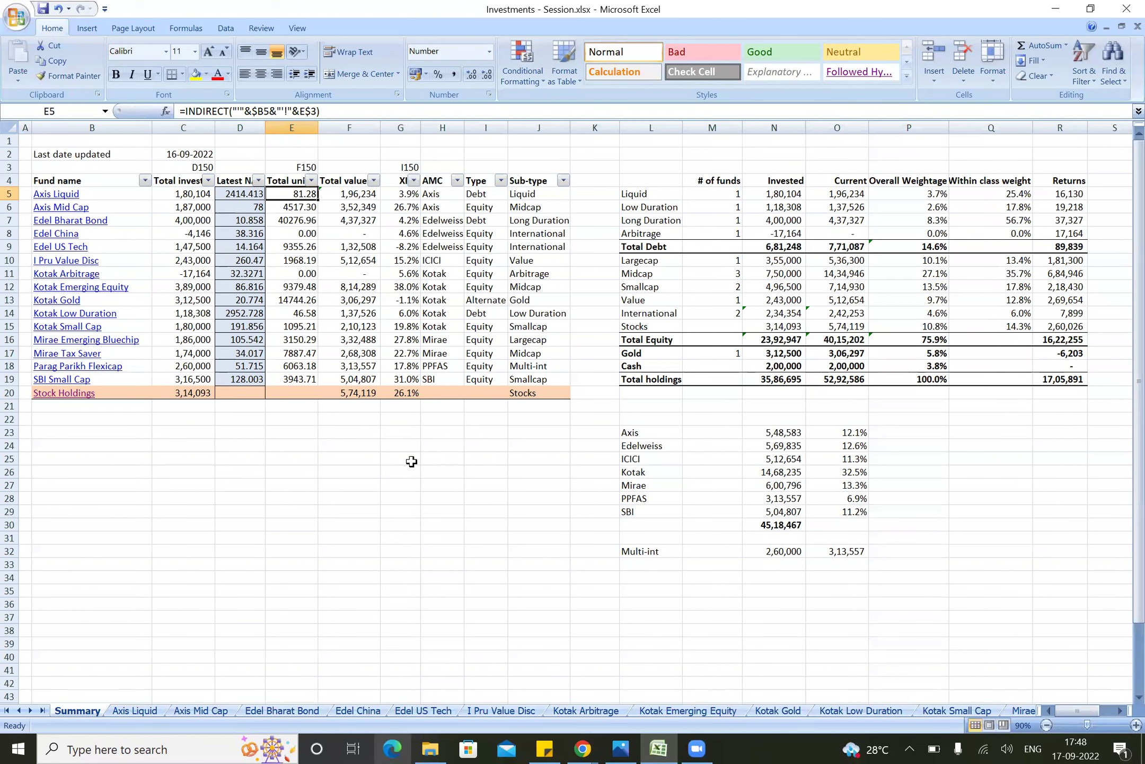
pyautogui.press('Up')
pyautogui.press('Up')
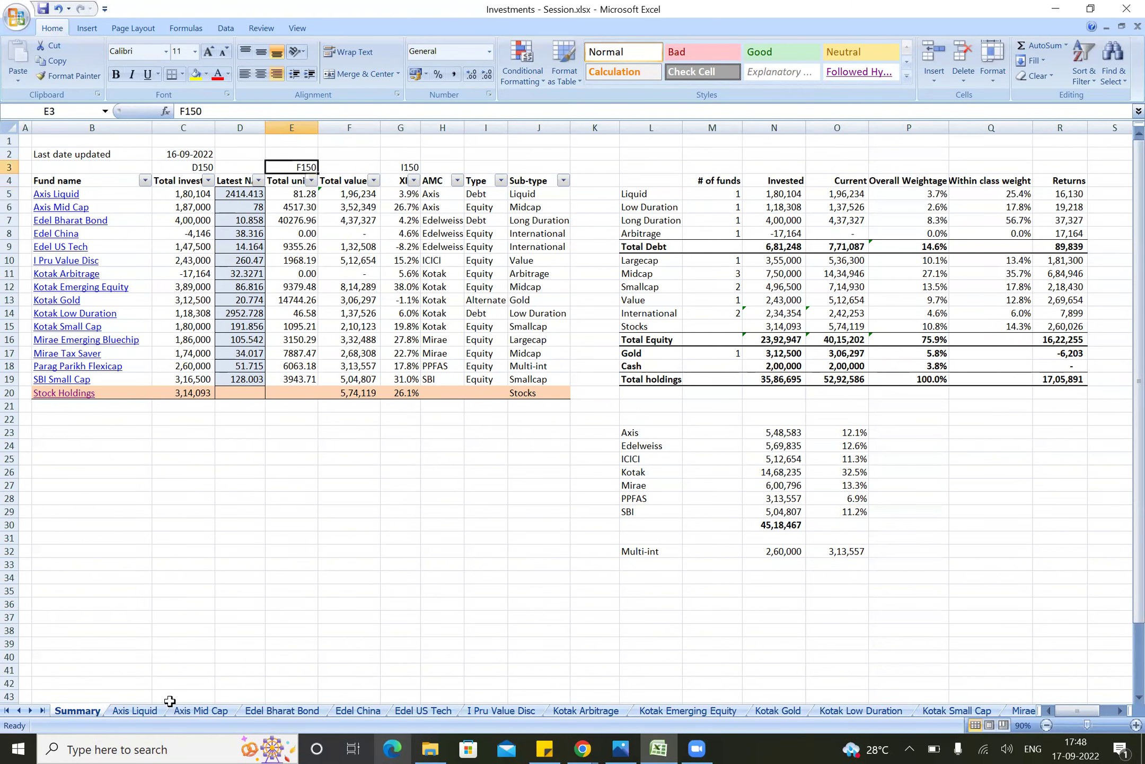
# Step: On the Axis Liquid sheet, examine the total units formula in F150
pyautogui.click(150, 713)
pyautogui.press('Right')
pyautogui.press('Right')
pyautogui.press('Left')
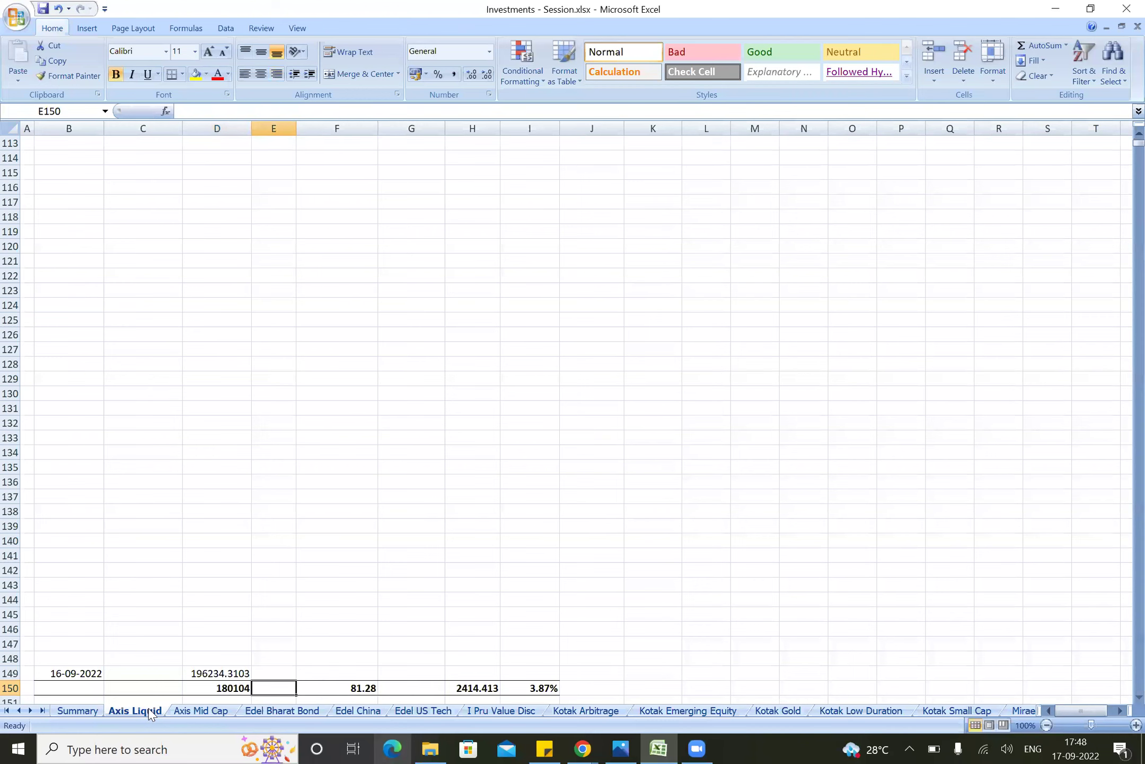
pyautogui.press('Right')
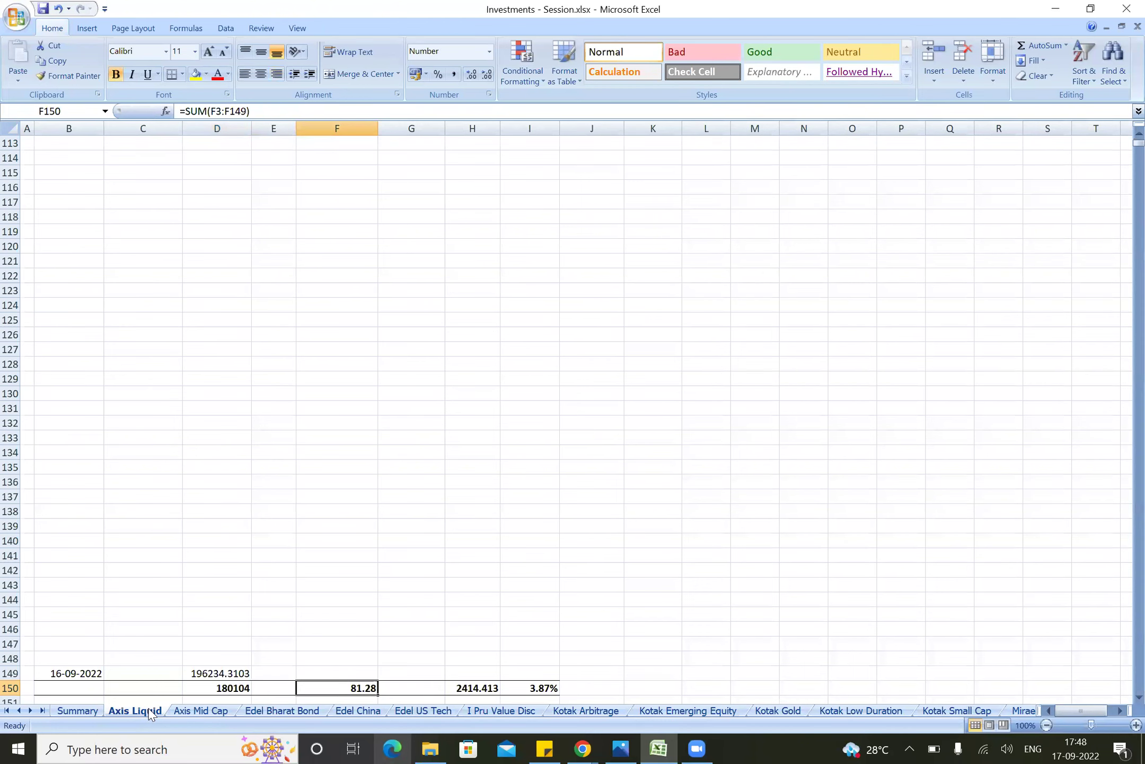
# Step: Back on the Summary sheet, examine the XIRR reference in G3 and the formulas for total value in F5 and XIRR in G5
pyautogui.click(79, 711)
pyautogui.press('Right')
pyautogui.press('Right')
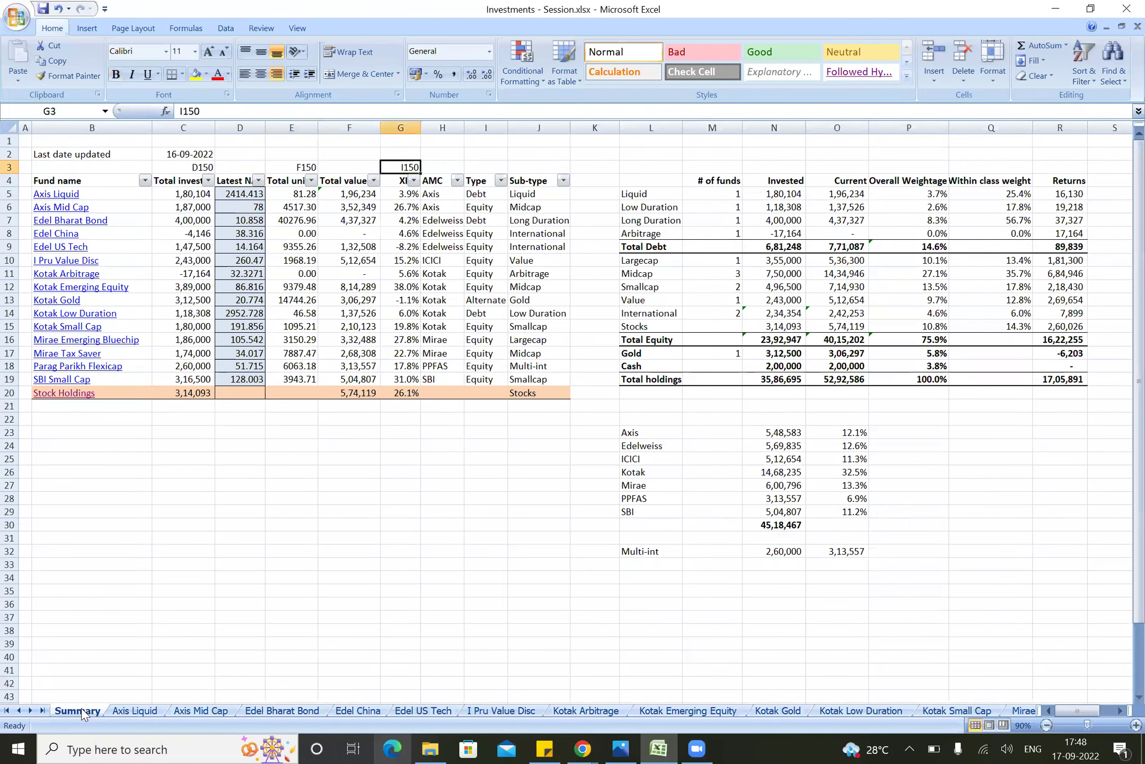
pyautogui.press('Left')
pyautogui.press('Down')
pyautogui.press('Down')
pyautogui.press('F2')
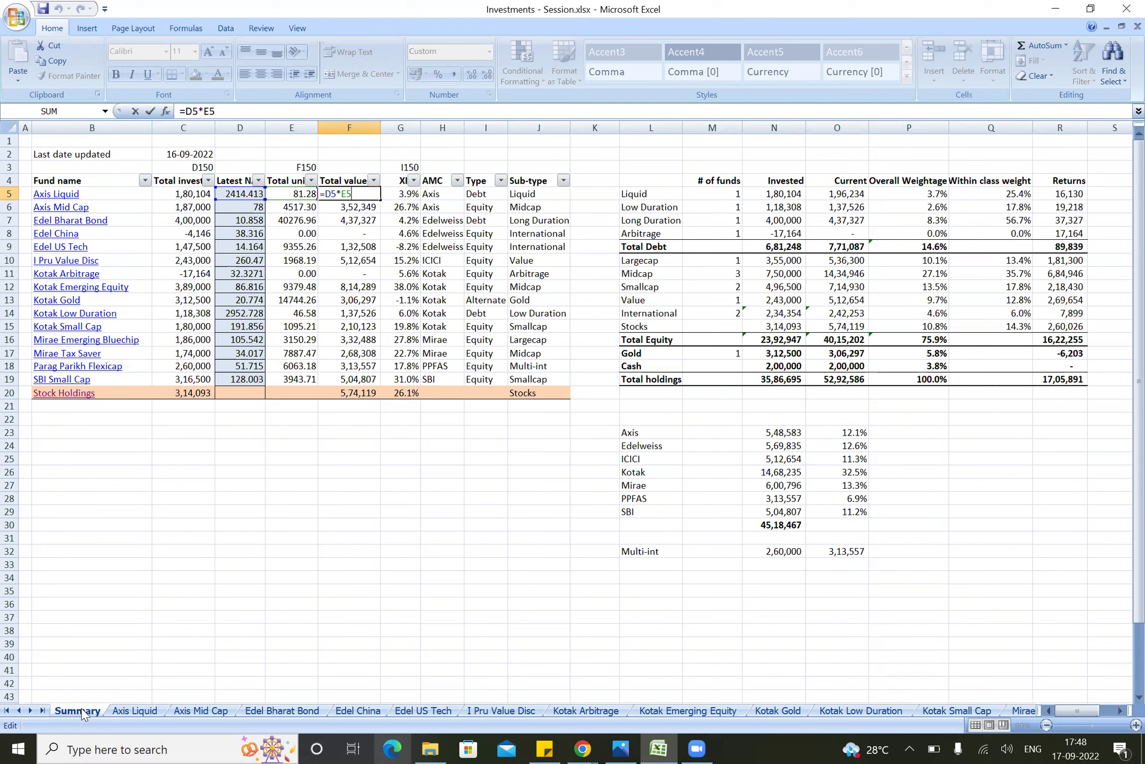
pyautogui.press('Tab')
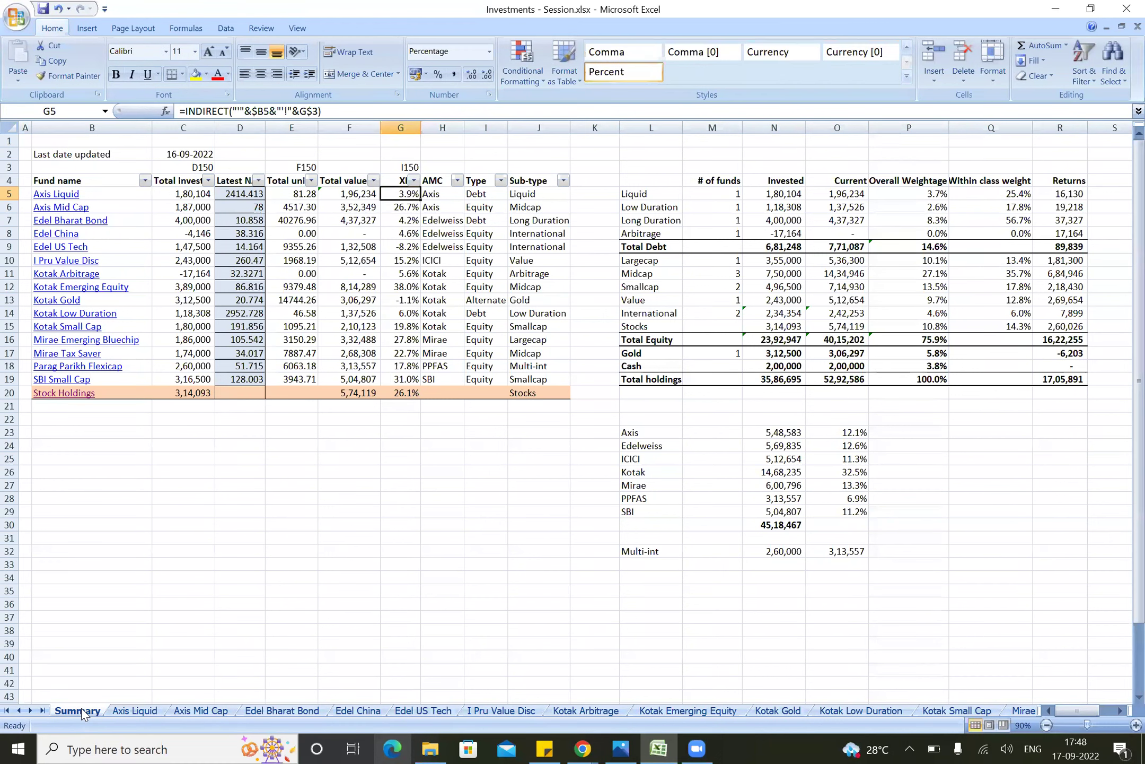
# Step: Review Axis Liquid's AMC, type and sub-type entries in H5 to J5
pyautogui.press('Right')
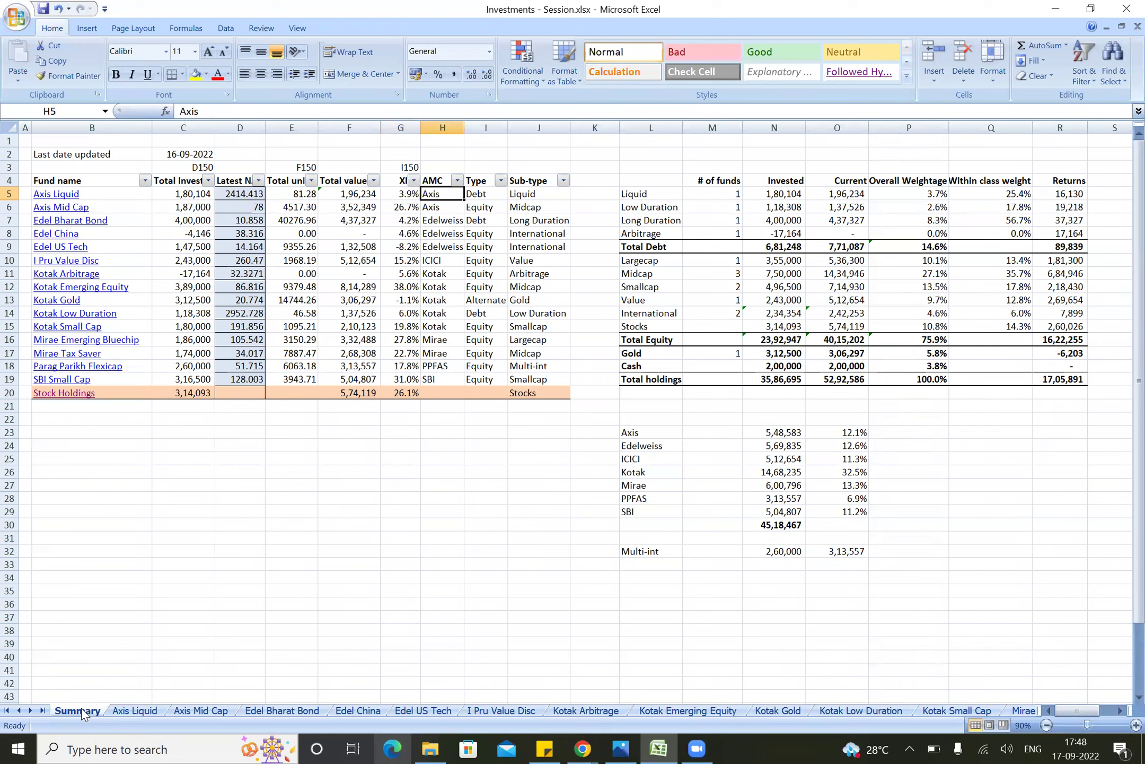
pyautogui.press('Right')
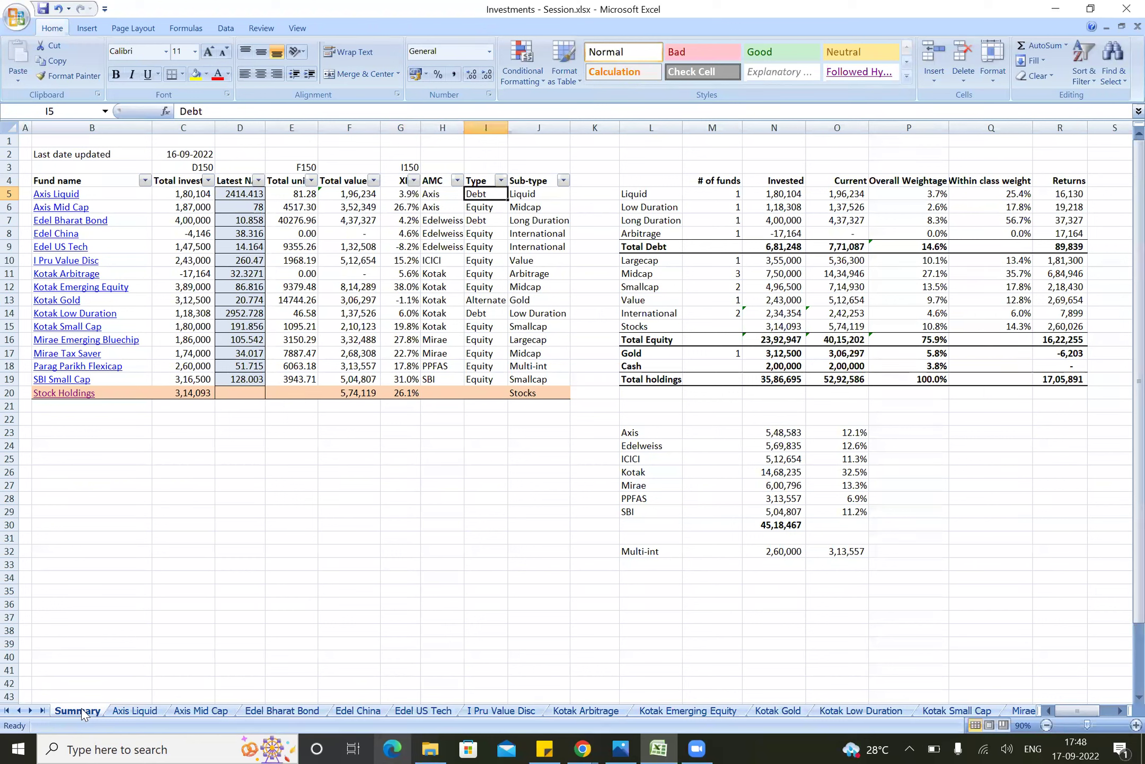
pyautogui.press('Right')
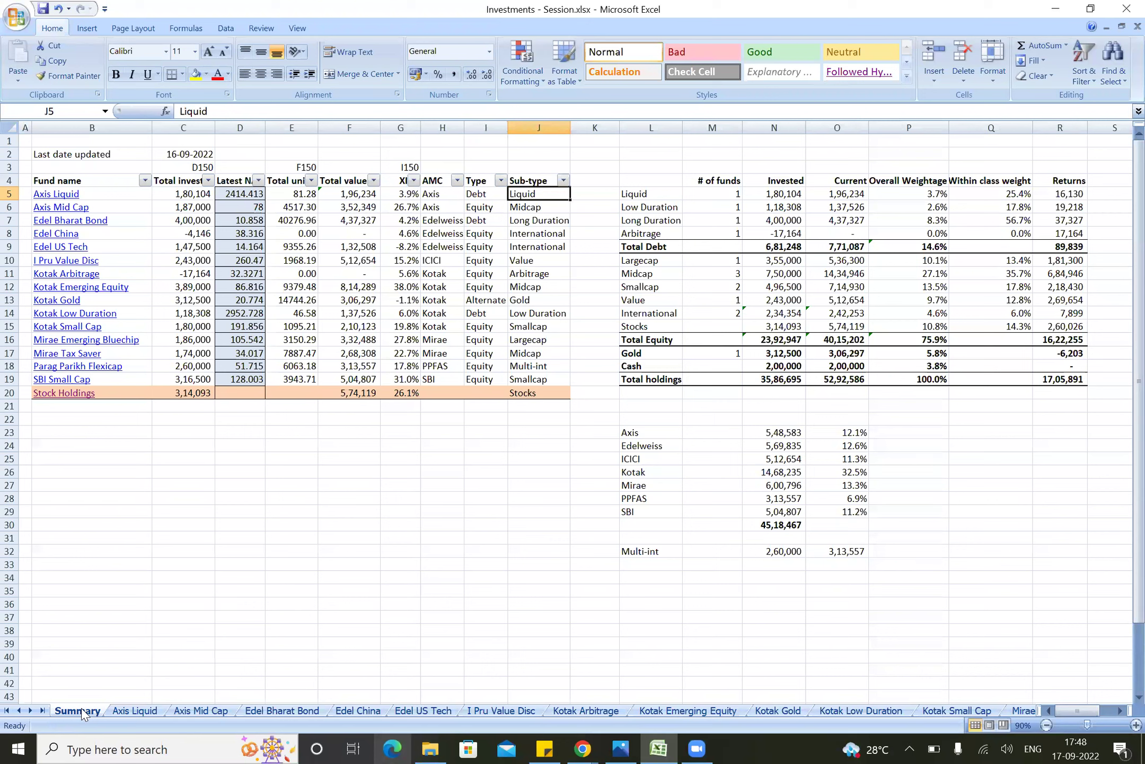
# Step: Review the asset class list in column L from Liquid down to Total holdings
pyautogui.press('Right')
pyautogui.press('Right')
pyautogui.press('Down')
pyautogui.press('Down')
pyautogui.press('Down')
pyautogui.press('Down')
pyautogui.press('Down')
pyautogui.press('Down')
pyautogui.press('Down')
pyautogui.press('Down')
pyautogui.press('Down')
pyautogui.press('Down')
pyautogui.press('Down')
pyautogui.press('Down')
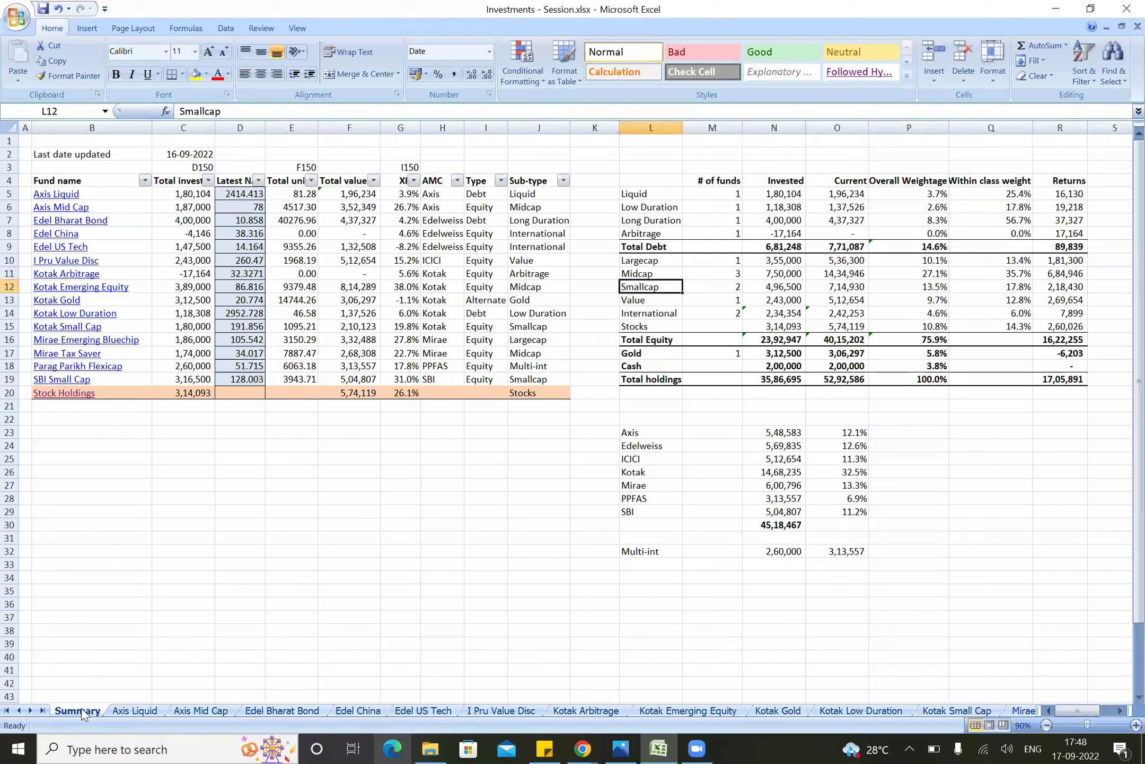
pyautogui.press('Down')
pyautogui.press('Down')
pyautogui.press('Down')
pyautogui.press('Down')
pyautogui.press('Down')
pyautogui.press('Up')
pyautogui.press('Up')
pyautogui.press('Up')
pyautogui.press('Right')
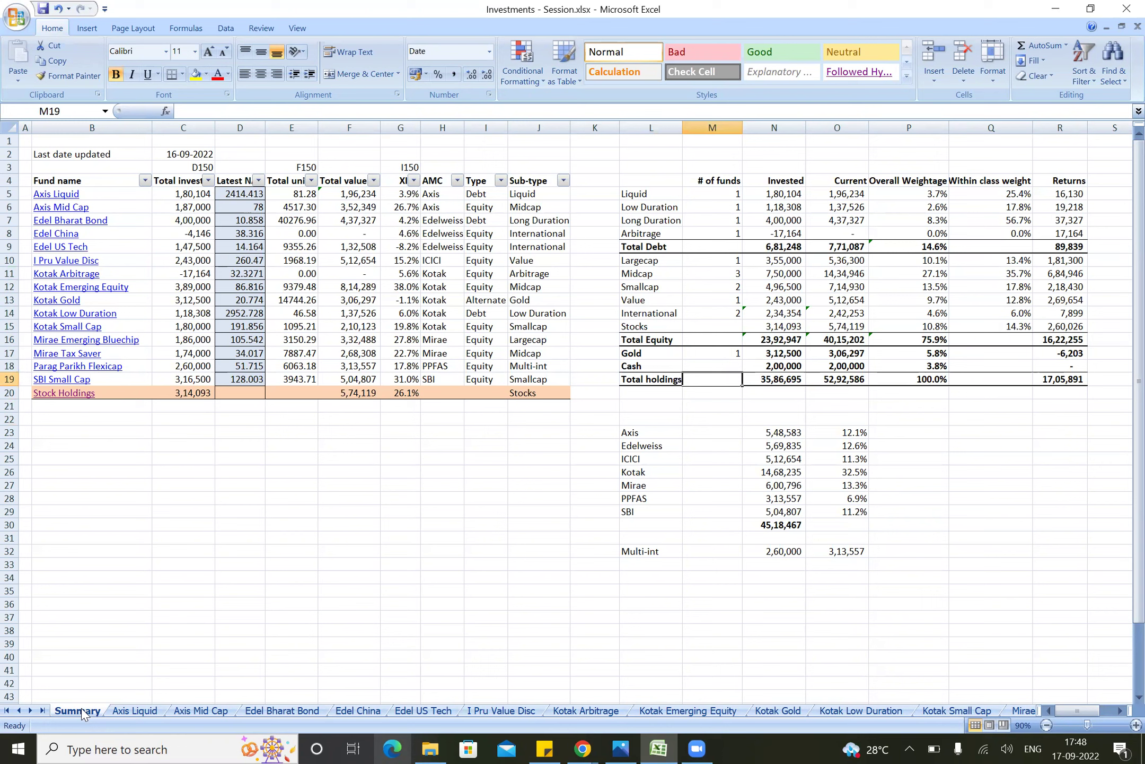
# Step: Examine the SUMIF formulas behind the invested amounts for International in N14 and Value in N13
pyautogui.press('Up')
pyautogui.press('Up')
pyautogui.press('Up')
pyautogui.press('Up')
pyautogui.press('Up')
pyautogui.press('Right')
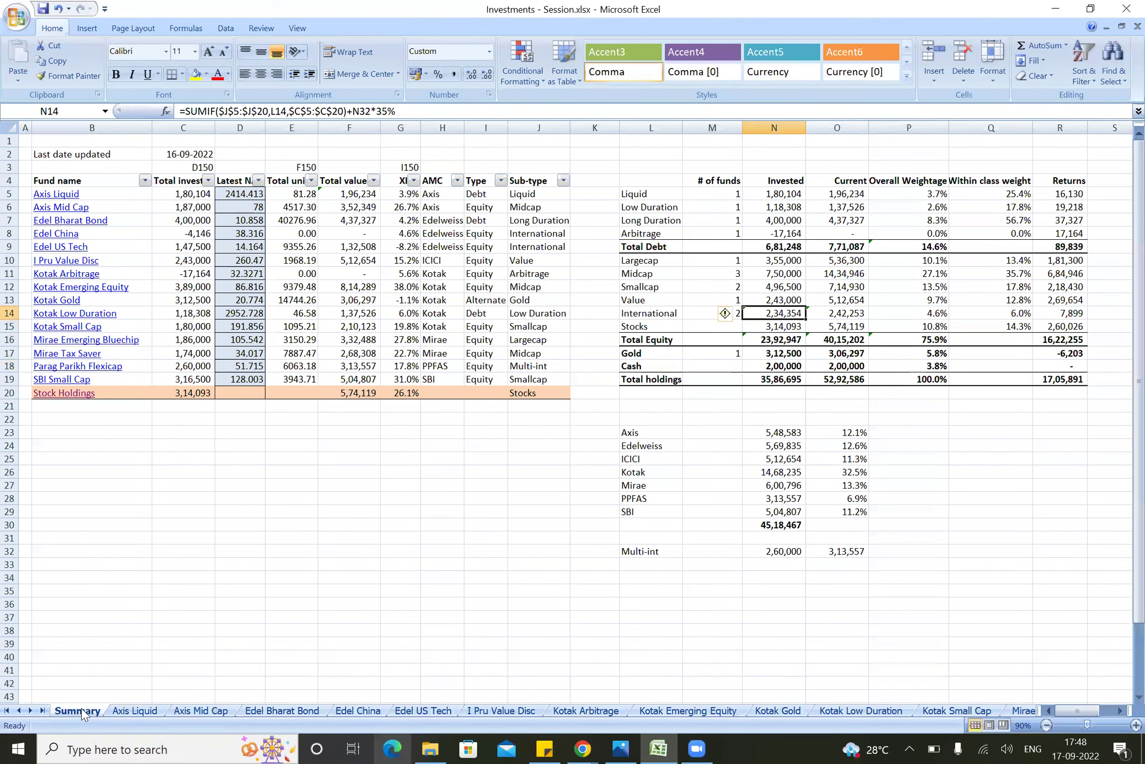
pyautogui.press('F2')
pyautogui.press('Escape')
pyautogui.press('Up')
pyautogui.press('F2')
pyautogui.press('Escape')
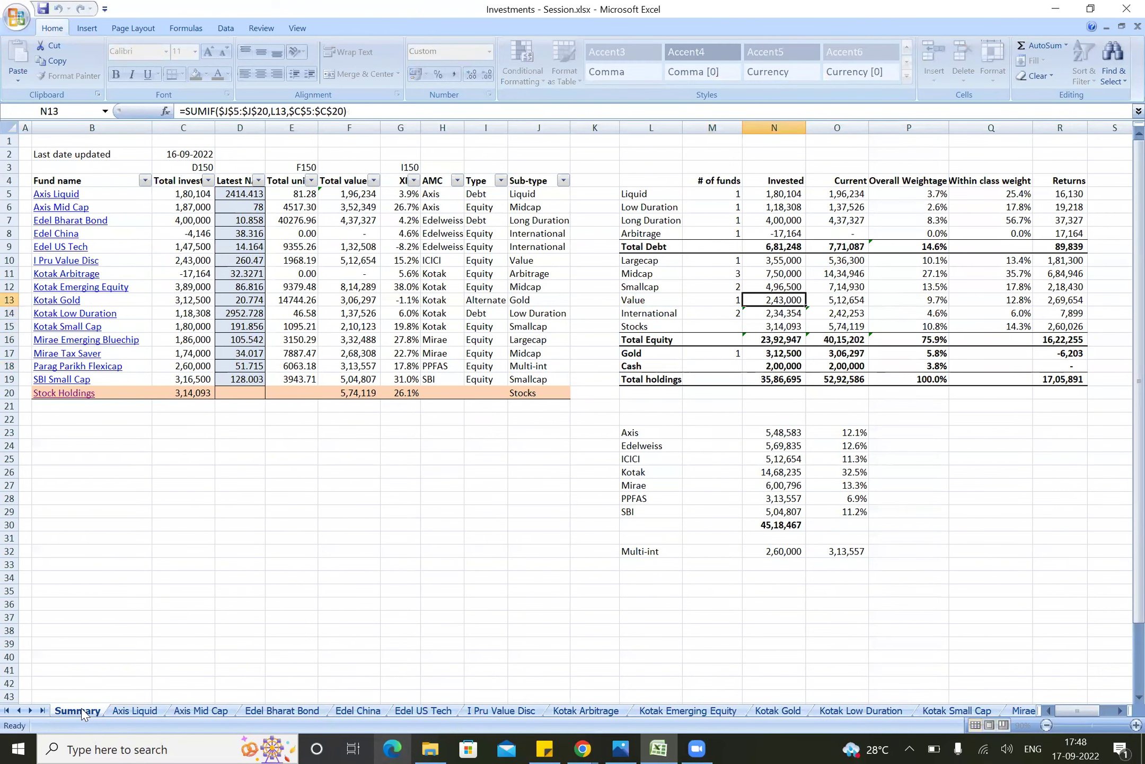
# Step: Examine the Overall Weightage formulas in column P for the debt total and the equity classes
pyautogui.press('Up')
pyautogui.press('Right')
pyautogui.press('Right')
pyautogui.press('Up')
pyautogui.press('Up')
pyautogui.press('Up')
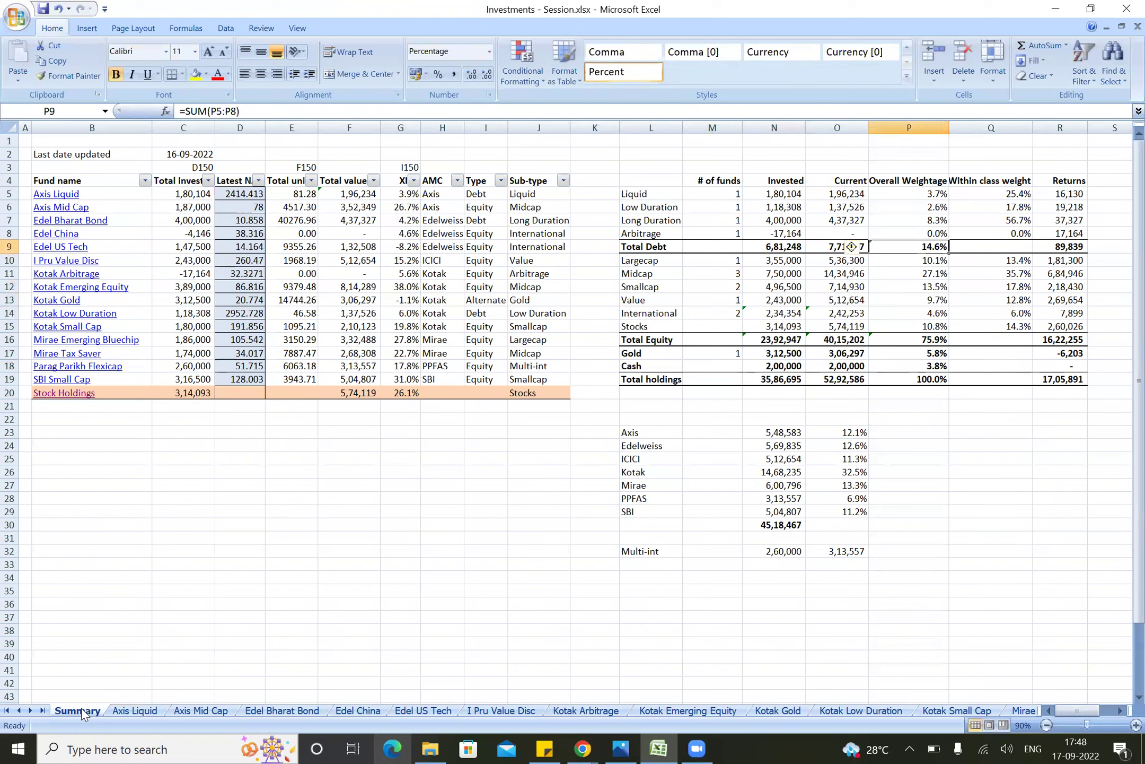
pyautogui.press('Down')
pyautogui.press('Down')
pyautogui.press('Down')
pyautogui.press('Down')
pyautogui.press('Down')
pyautogui.press('Down')
pyautogui.press('Down')
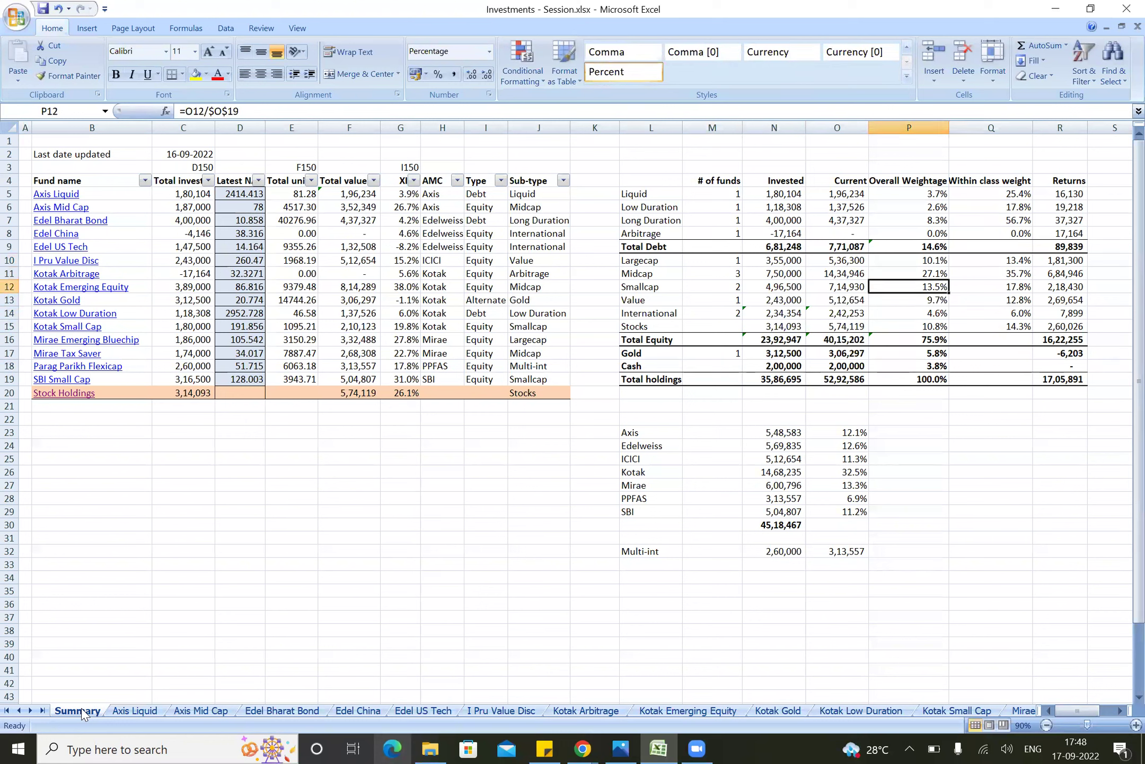
# Step: Examine the Cash row's invested and current values and the total weightage formula in P19
pyautogui.press('Left')
pyautogui.press('Left')
pyautogui.press('Down')
pyautogui.press('Down')
pyautogui.press('Right')
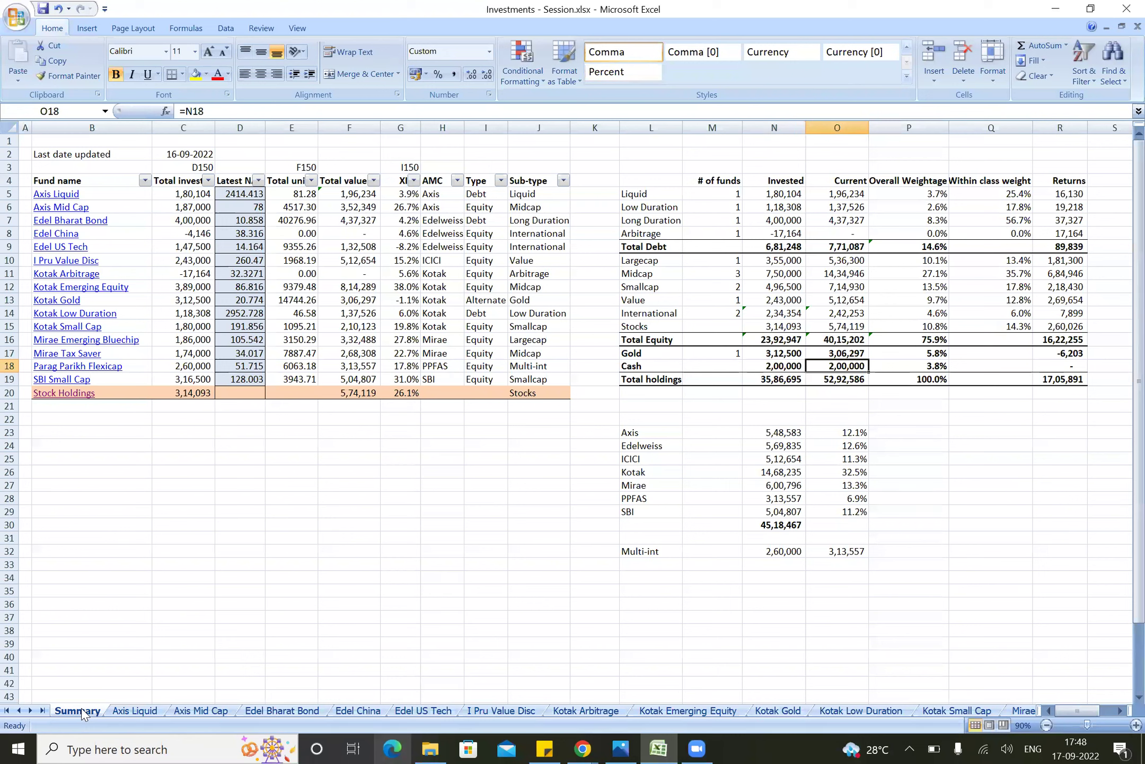
pyautogui.press('Left')
pyautogui.press('Right')
pyautogui.press('Right')
pyautogui.press('Down')
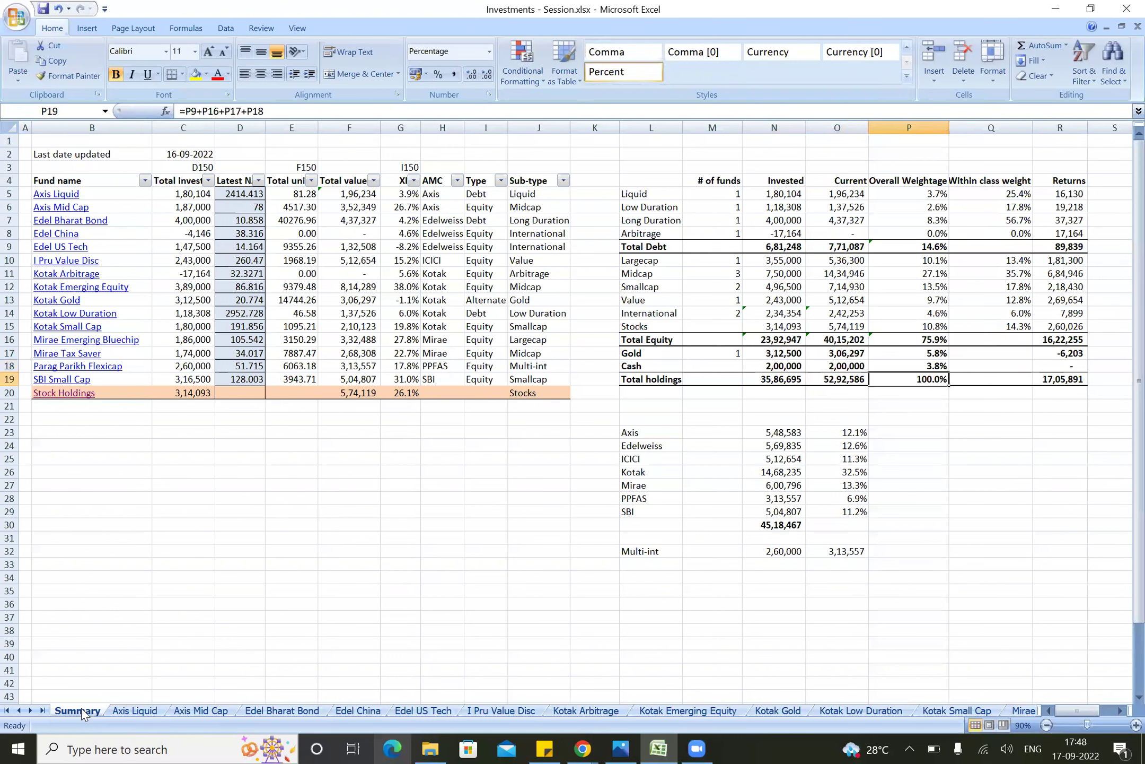
# Step: Examine the Total holdings row's invested and current value formulas in N19 and O19
pyautogui.press('Left')
pyautogui.press('Left')
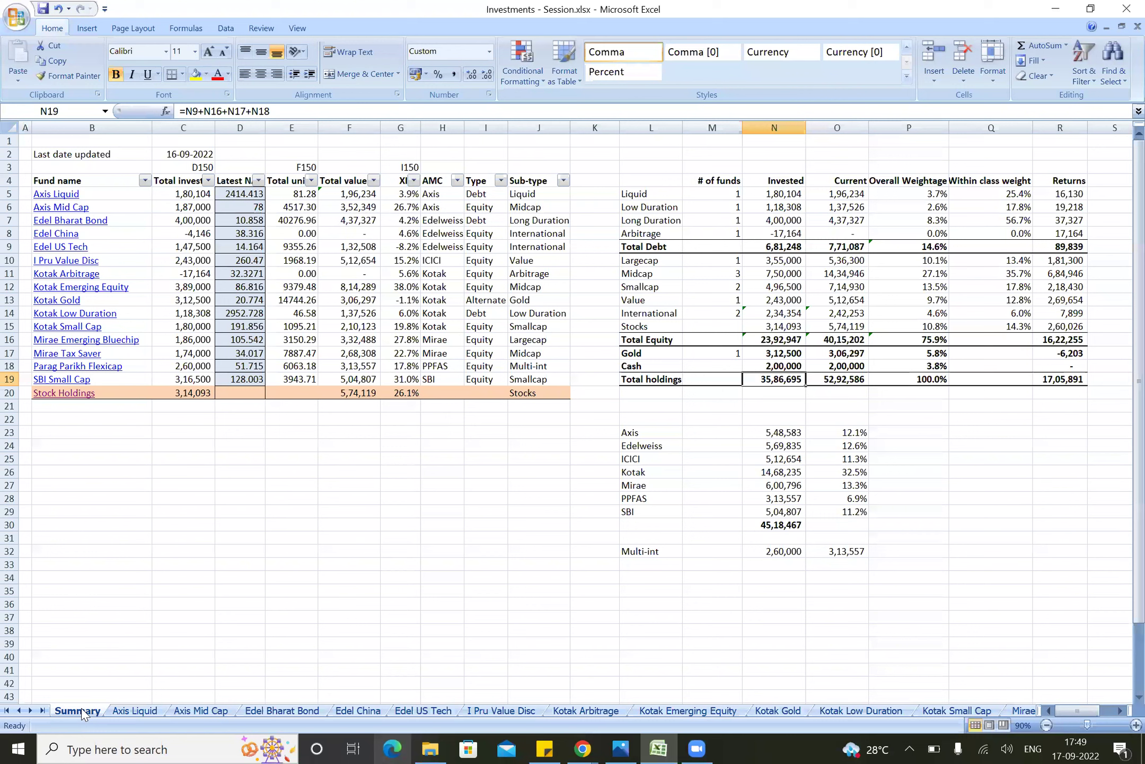
pyautogui.press('Right')
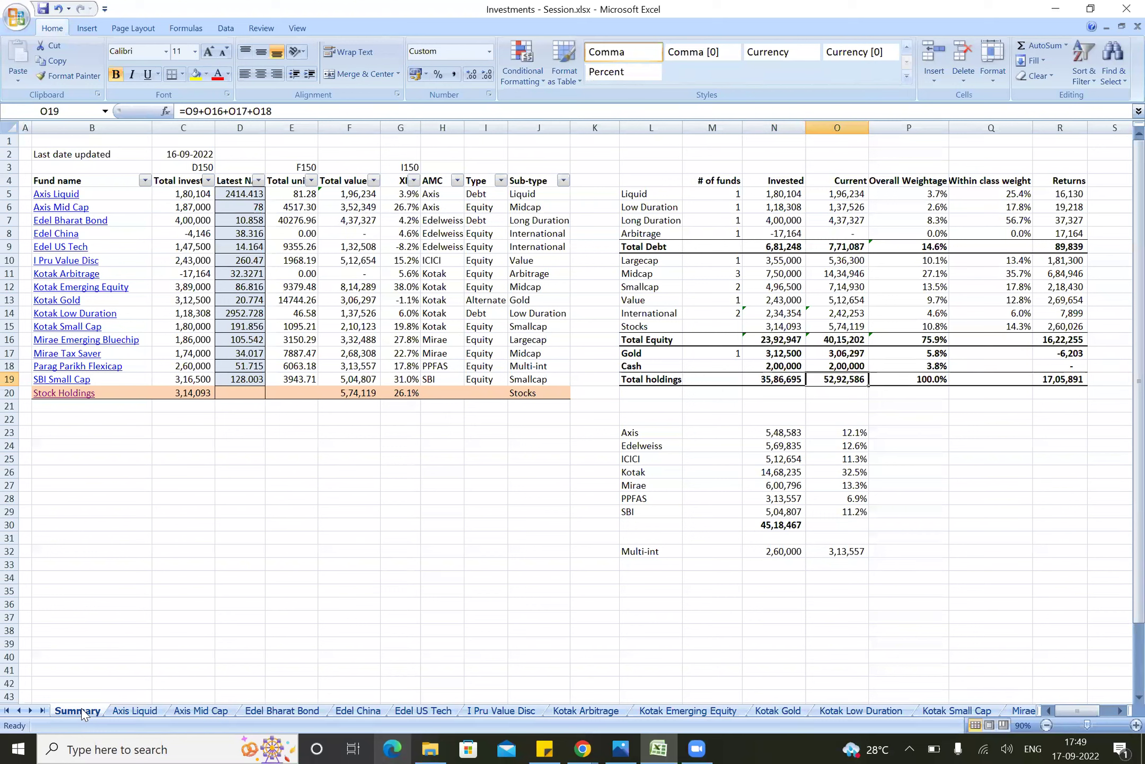
pyautogui.press('Right')
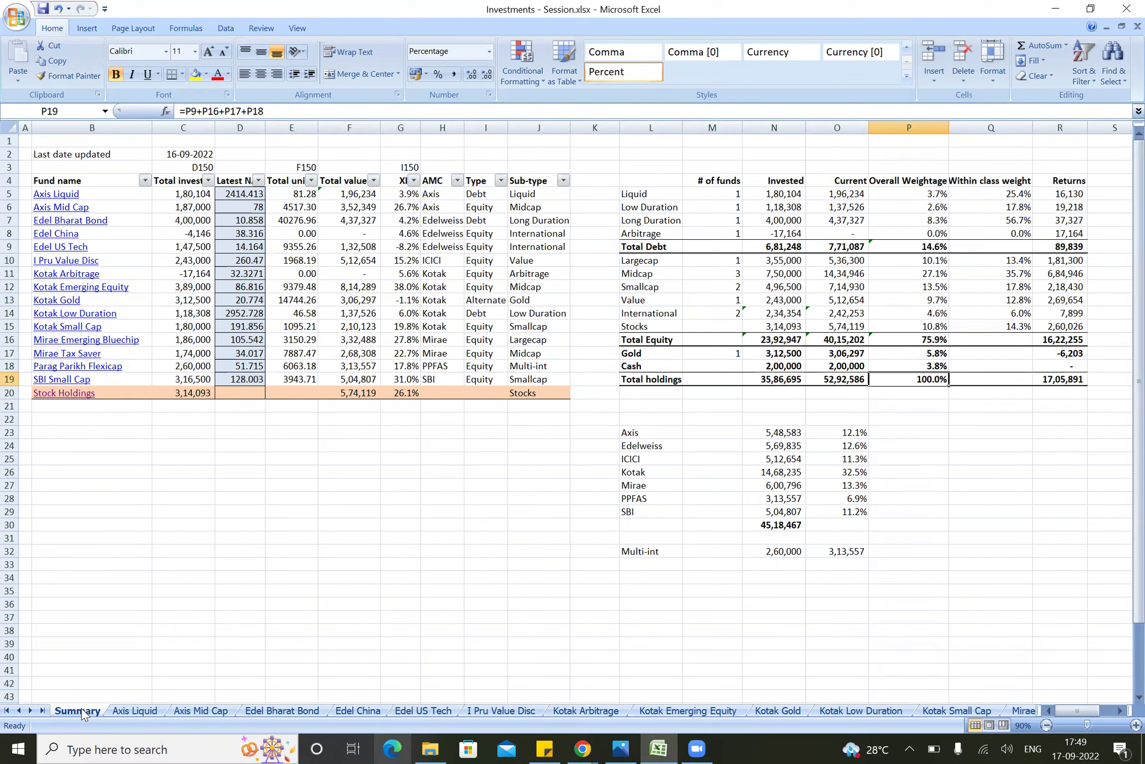
# Step: Try a SUMPRODUCT formula in G22 below the XIRR column, using only the first fund's total value, F5
pyautogui.press('Down')
pyautogui.press('Down')
pyautogui.press('Down')
pyautogui.press('Left')
pyautogui.press('Left')
pyautogui.press('Left')
pyautogui.press('Left')
pyautogui.press('Left')
pyautogui.press('Left')
pyautogui.press('Left')
pyautogui.press('Left')
pyautogui.press('Left')
pyautogui.write('=SUMPRODUCT(')
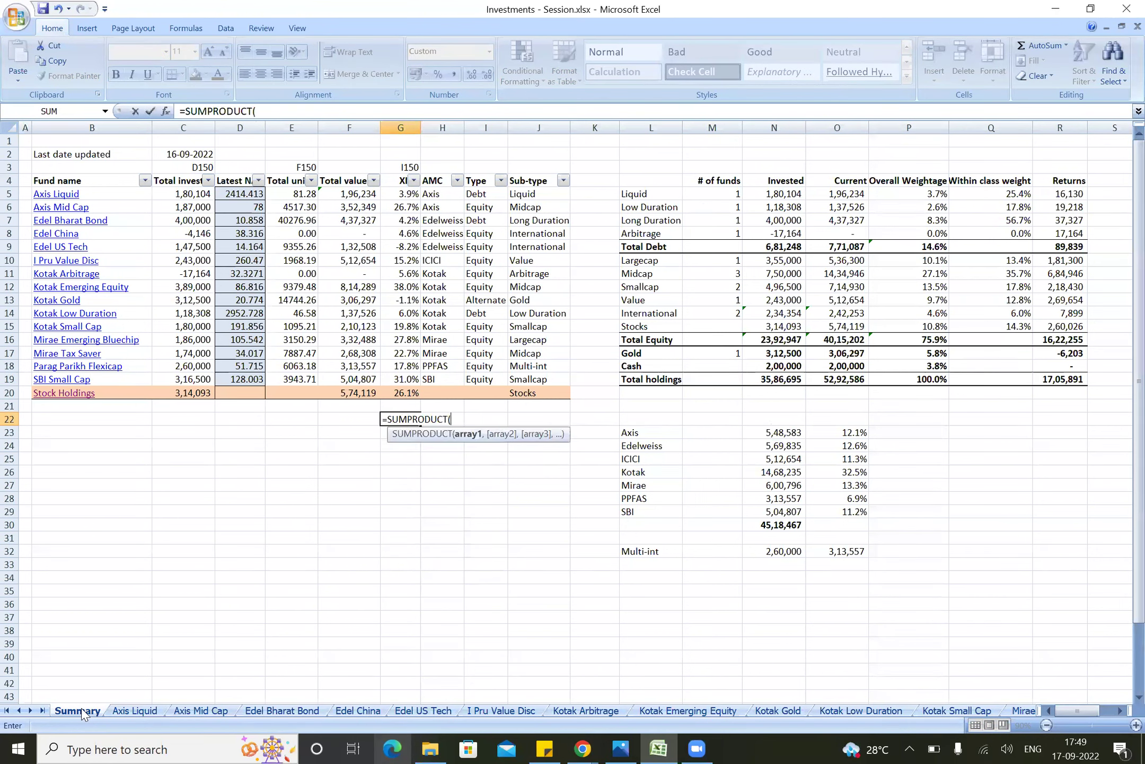
pyautogui.press('Up')
pyautogui.press('Up')
pyautogui.press('Up')
pyautogui.press('Up')
pyautogui.press('Up')
pyautogui.press('Up')
pyautogui.press('Up')
pyautogui.press('Up')
pyautogui.press('Up')
pyautogui.press('Up')
pyautogui.press('Up')
pyautogui.press('Up')
pyautogui.press('Up')
pyautogui.press('Up')
pyautogui.press('Up')
pyautogui.press('Up')
pyautogui.press('Up')
pyautogui.press('Left')
pyautogui.write(',')
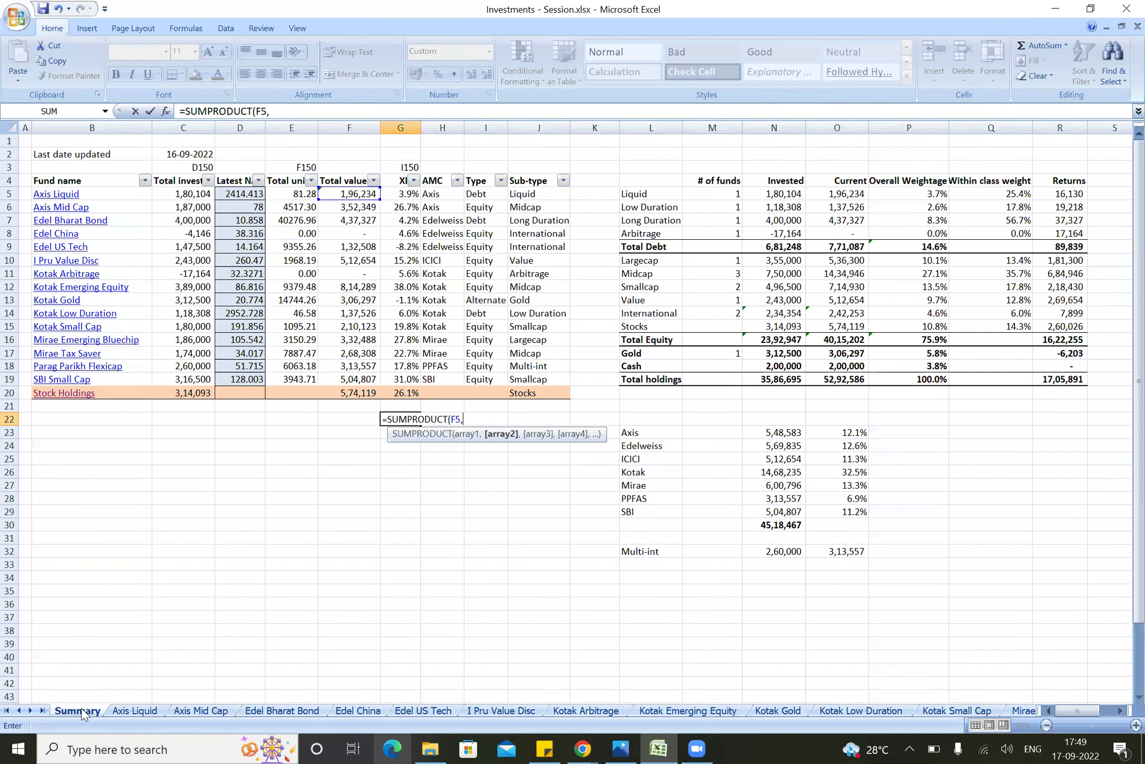
pyautogui.press('BackSpace')
pyautogui.write(')')
pyautogui.press('Return')
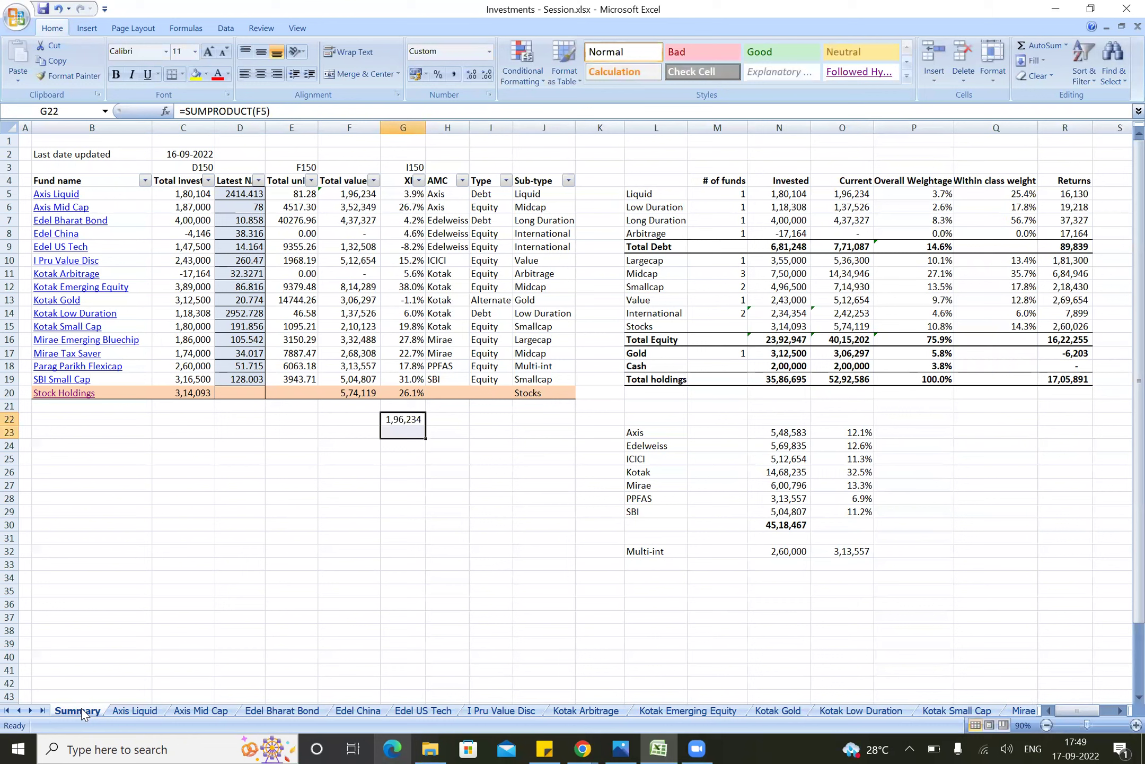
# Step: Build a SUMPRODUCT formula in G22 from the total values F5:F20 and the XIRR figures G5:G20
pyautogui.press('Up')
pyautogui.press('Down')
pyautogui.write('=SUM(')
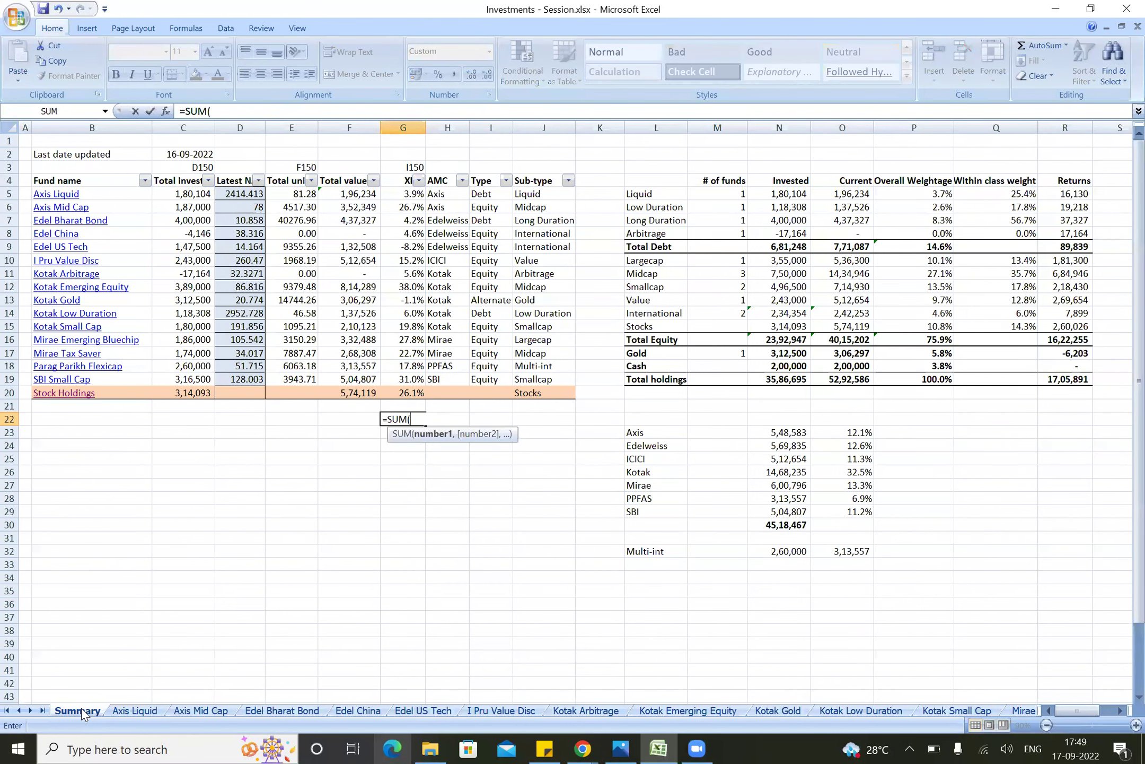
pyautogui.press('Left')
pyautogui.press('Up')
pyautogui.press('Up')
pyautogui.hotkey('ctrl', 'shift', 'Up')
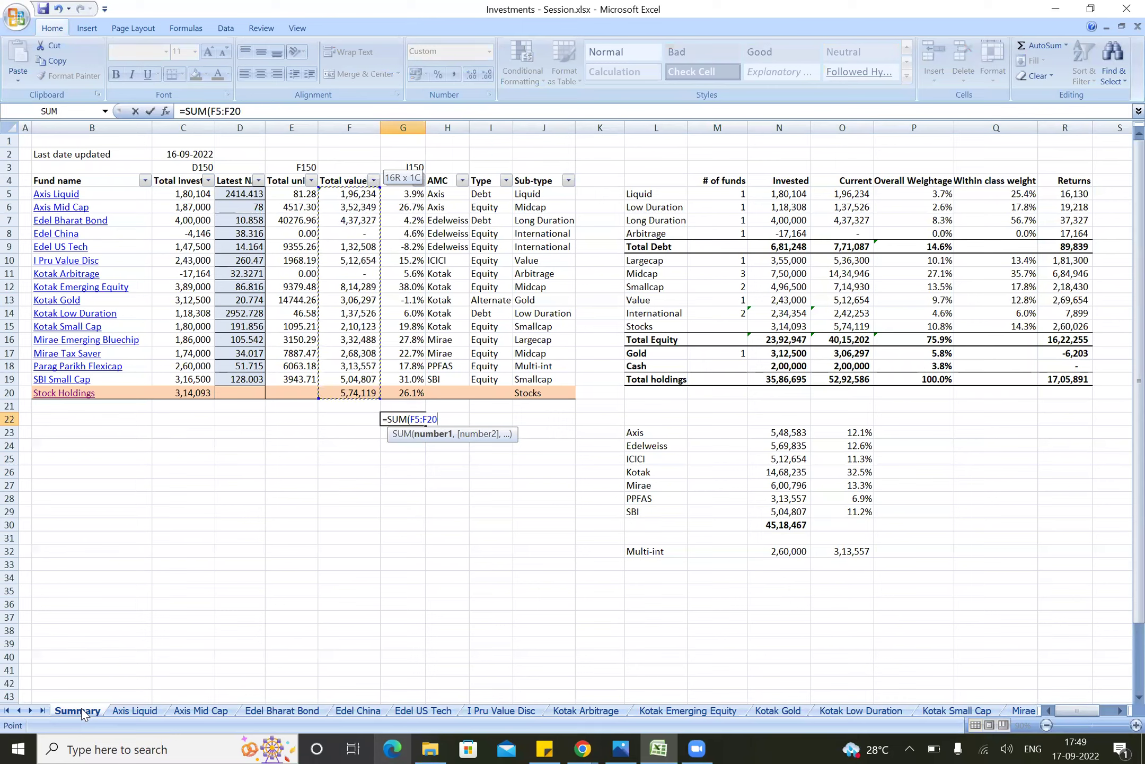
pyautogui.write(',')
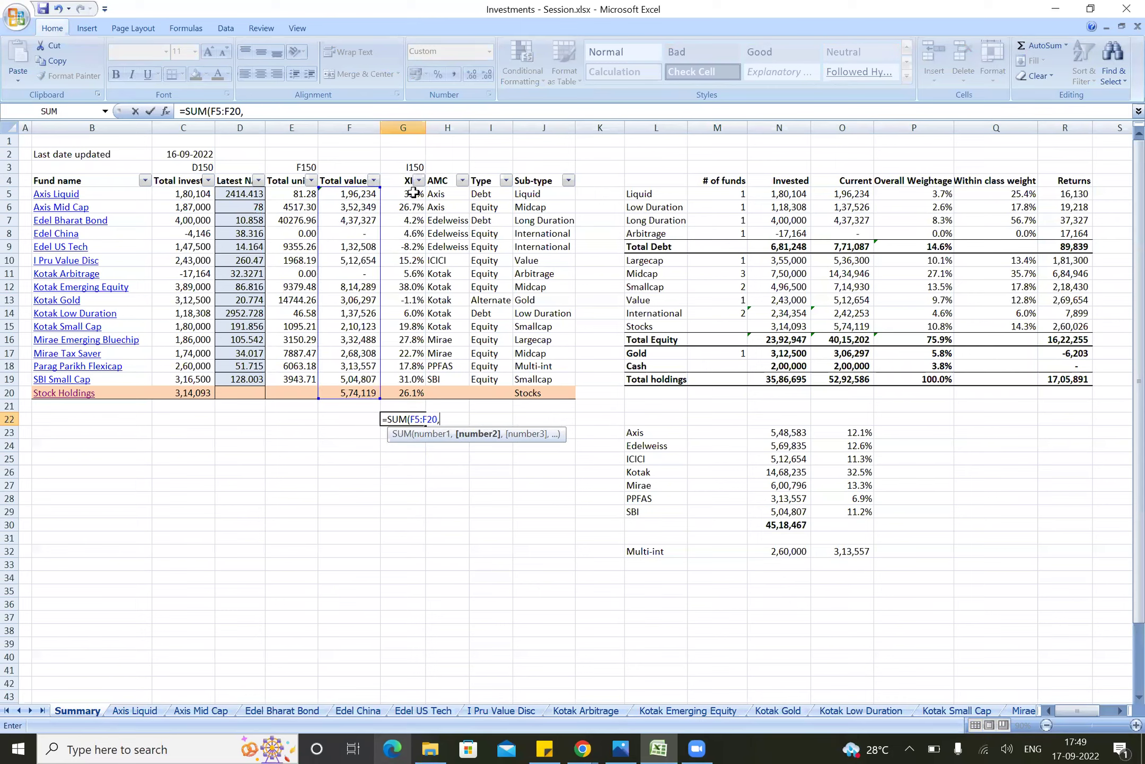
pyautogui.moveTo(412, 192); pyautogui.dragTo(402, 393)
pyautogui.write(')')
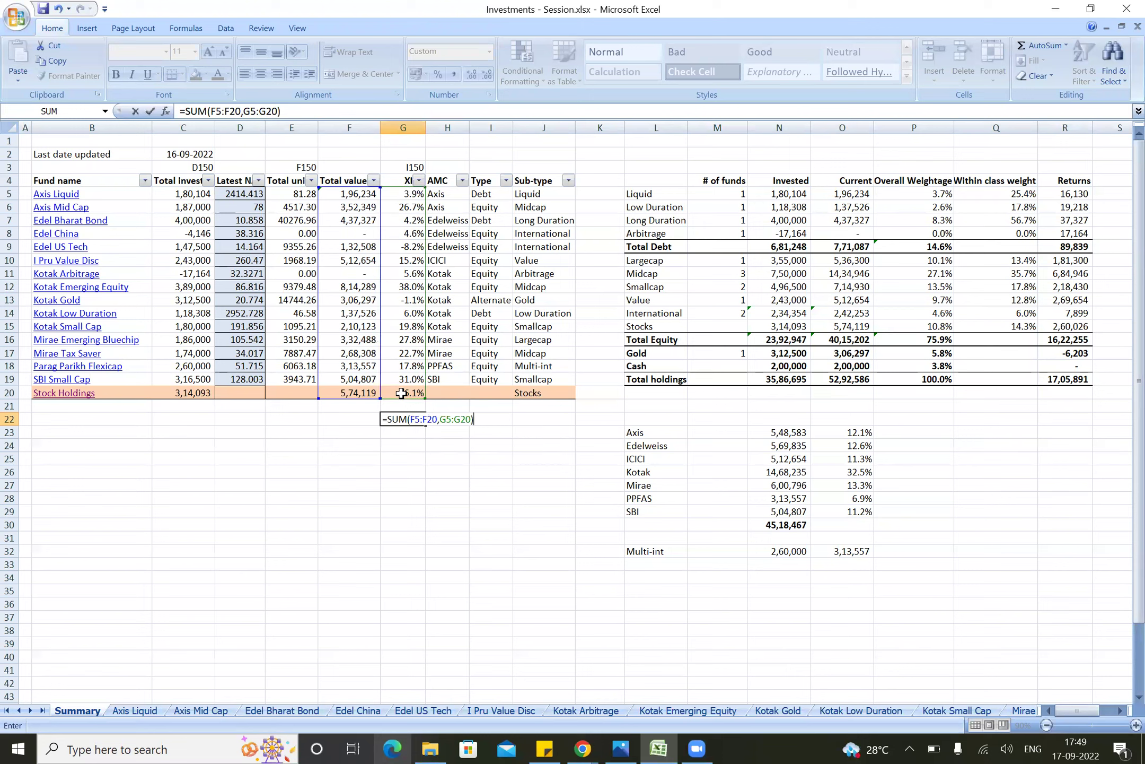
pyautogui.click(208, 114)
pyautogui.write('PRODUCT')
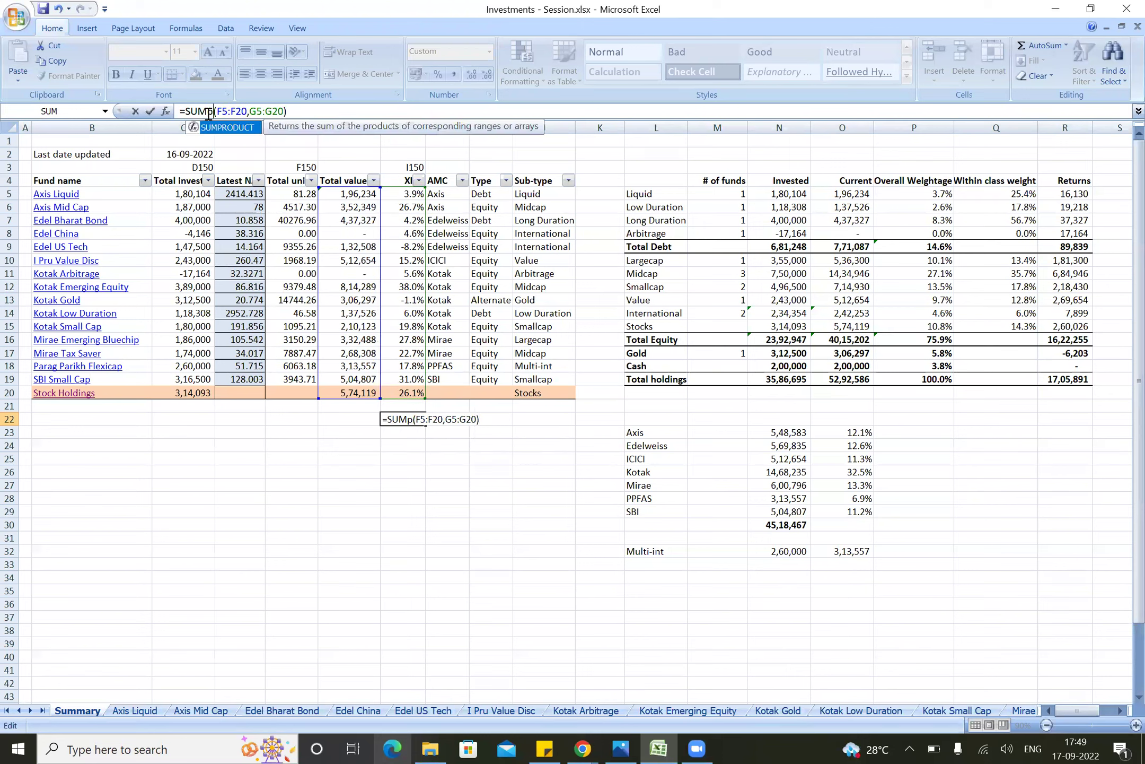
# Step: Bracket the SUMPRODUCT in G22 and divide it by SUM(F5:F20) for a value-weighted average XIRR
pyautogui.click(187, 111)
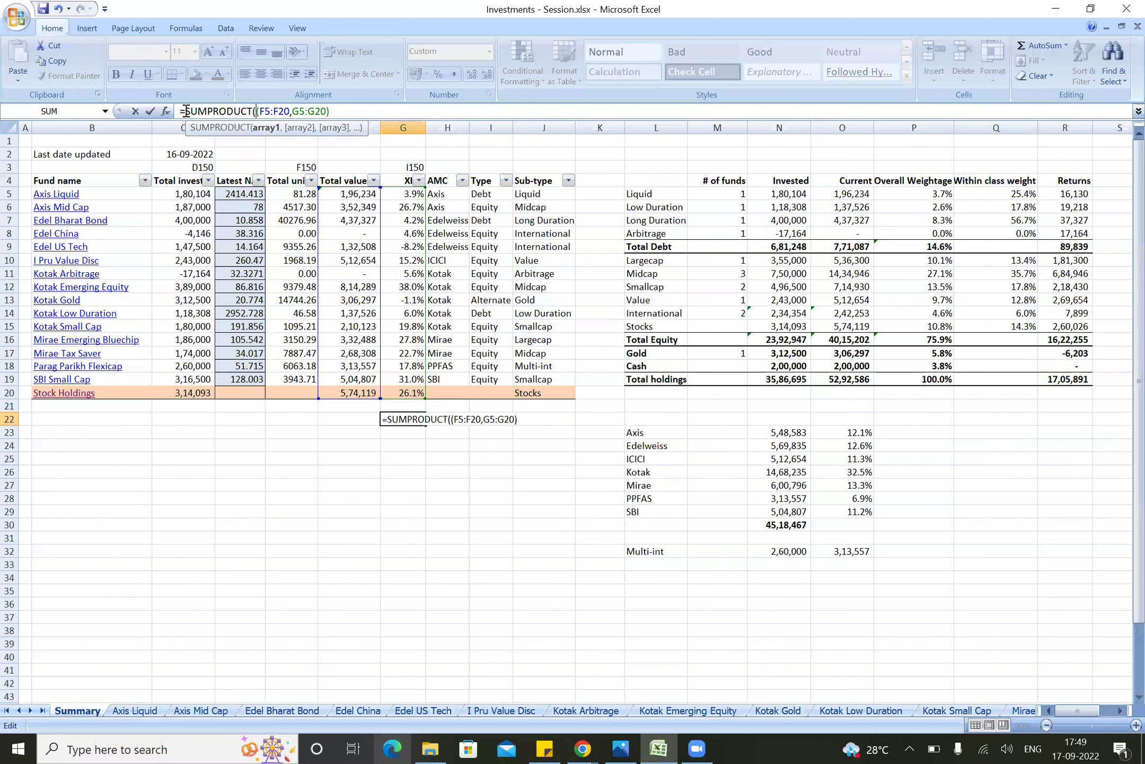
pyautogui.write('(')
pyautogui.click(342, 111)
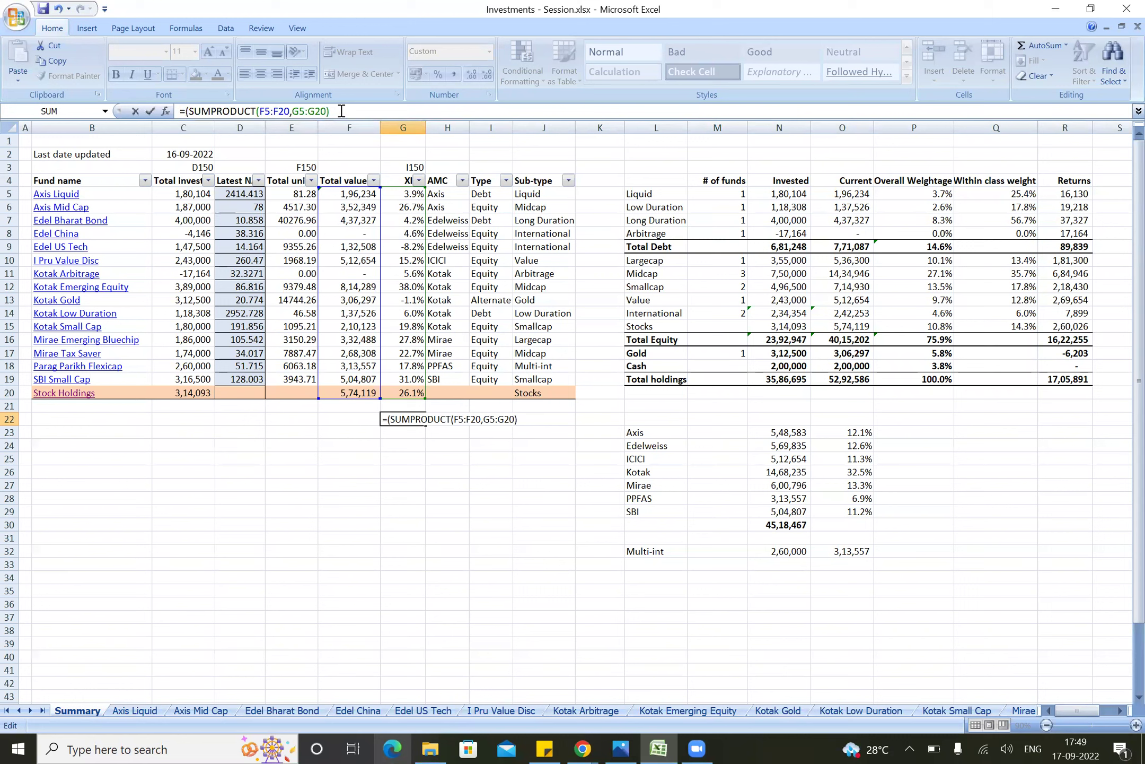
pyautogui.write(')/SUM(')
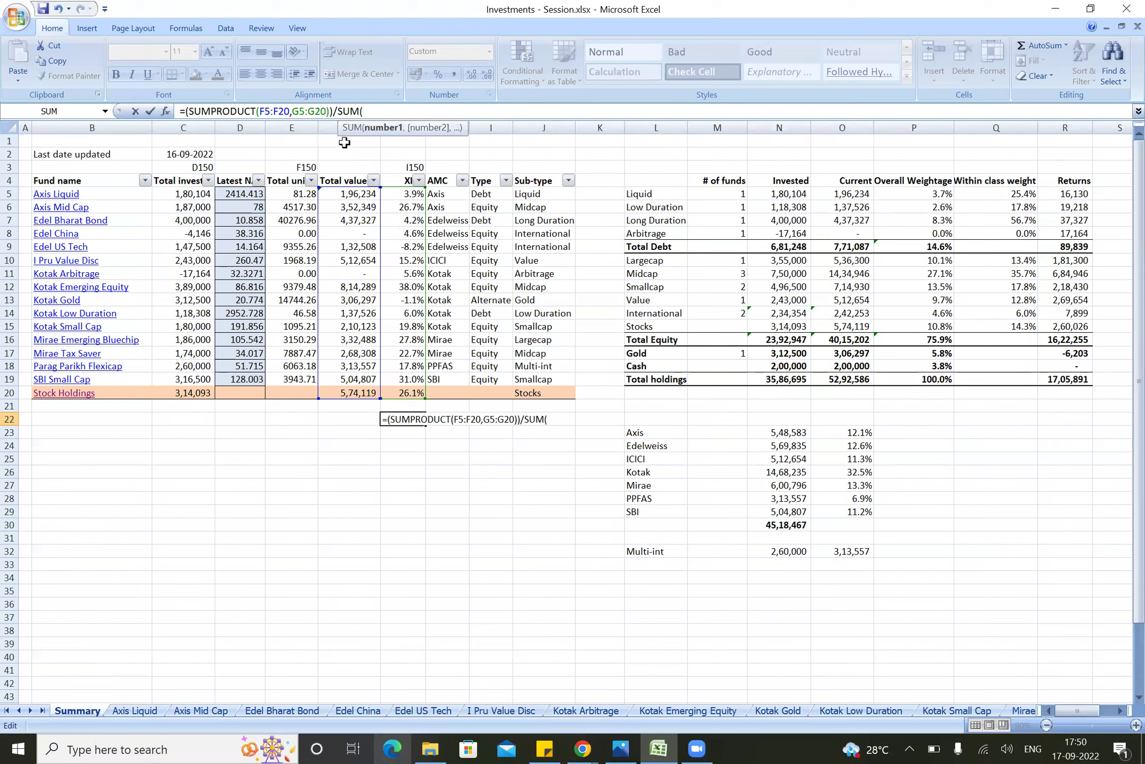
pyautogui.moveTo(344, 195); pyautogui.dragTo(350, 398)
pyautogui.write(')')
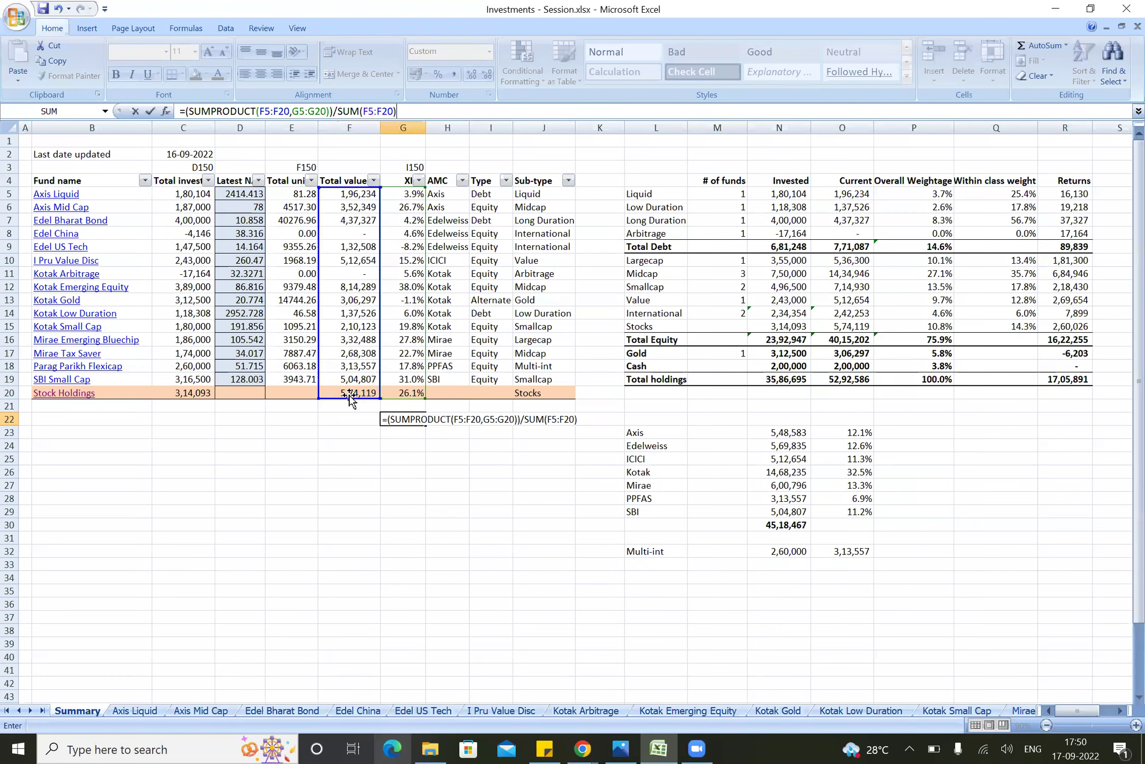
pyautogui.hotkey('ctrl', 'Return')
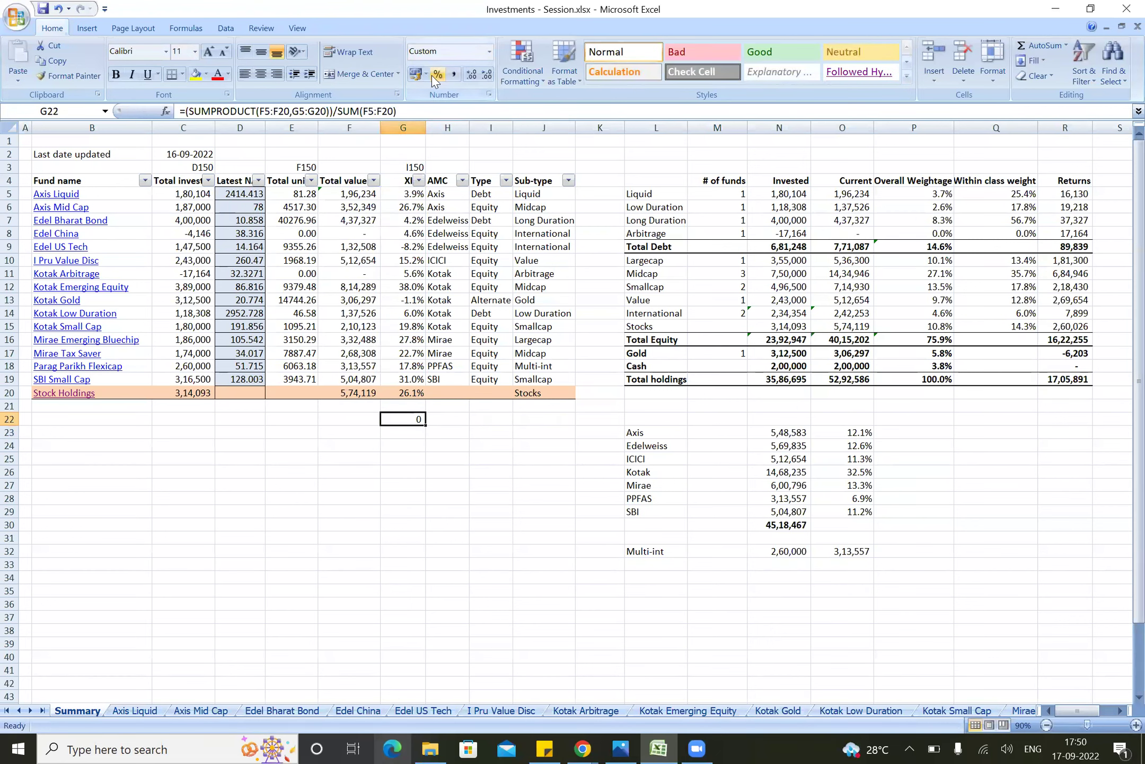
# Step: Format the weighted average in G22 as a percentage with two decimal places
pyautogui.click(432, 76)
pyautogui.click(469, 75)
pyautogui.click(469, 75)
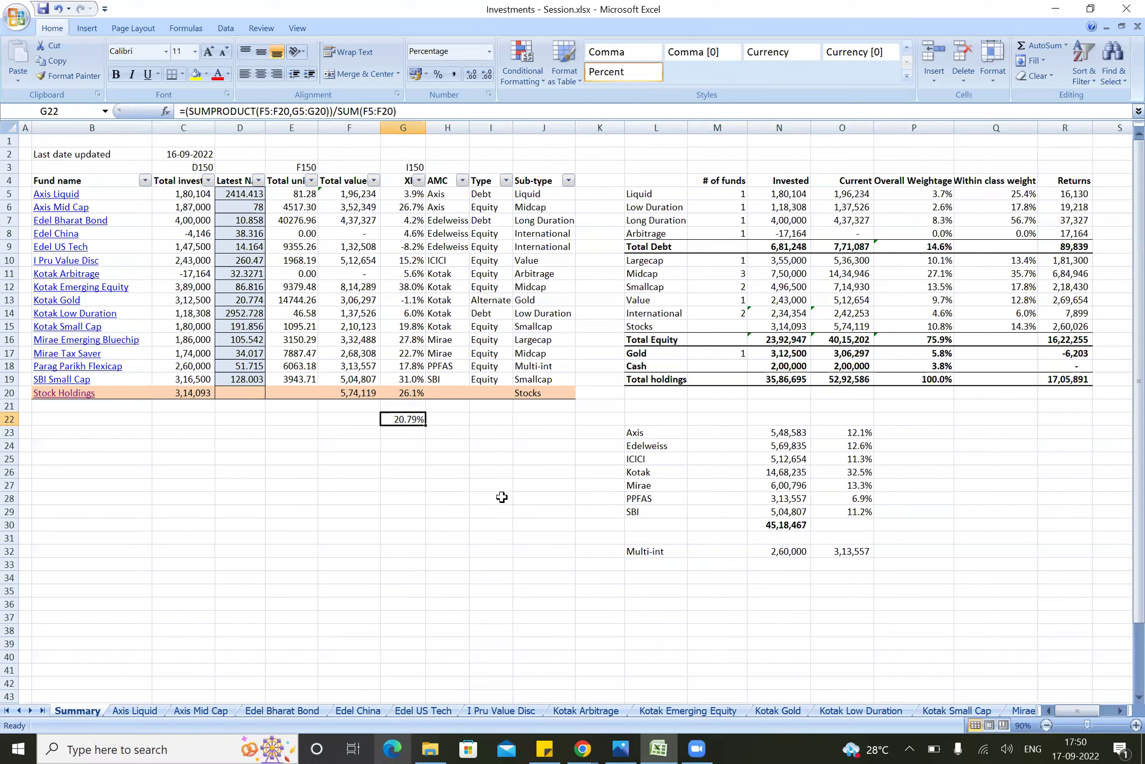
# Step: Clear the weighted average formula from G22 and return to cell A1
pyautogui.press('Delete')
pyautogui.press('Up')
pyautogui.press('Up')
pyautogui.press('Up')
pyautogui.hotkey('ctrl', 'Up')
pyautogui.hotkey('ctrl', 'Left')
pyautogui.hotkey('ctrl', 'Home')
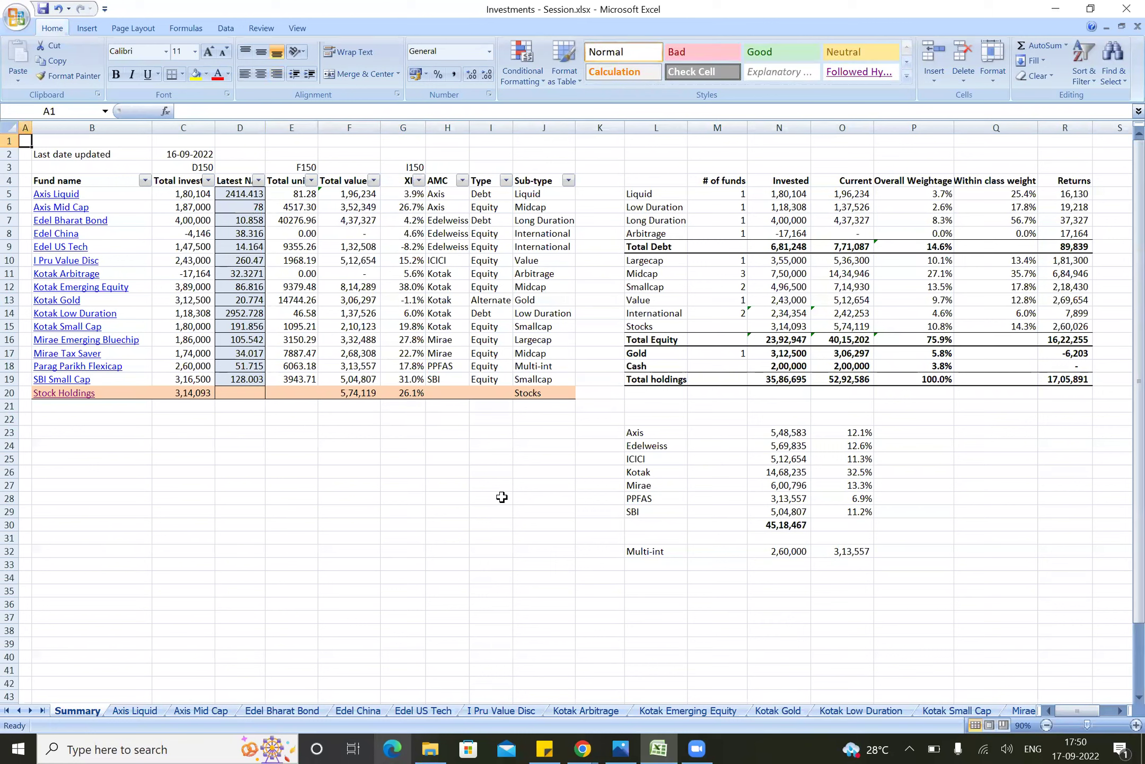
# Step: Remove the filters from the fund table's heading row, from Fund name to Sub-type
pyautogui.click(562, 66)
pyautogui.click(97, 180)
pyautogui.hotkey('ctrl', 'shift', 'Right')
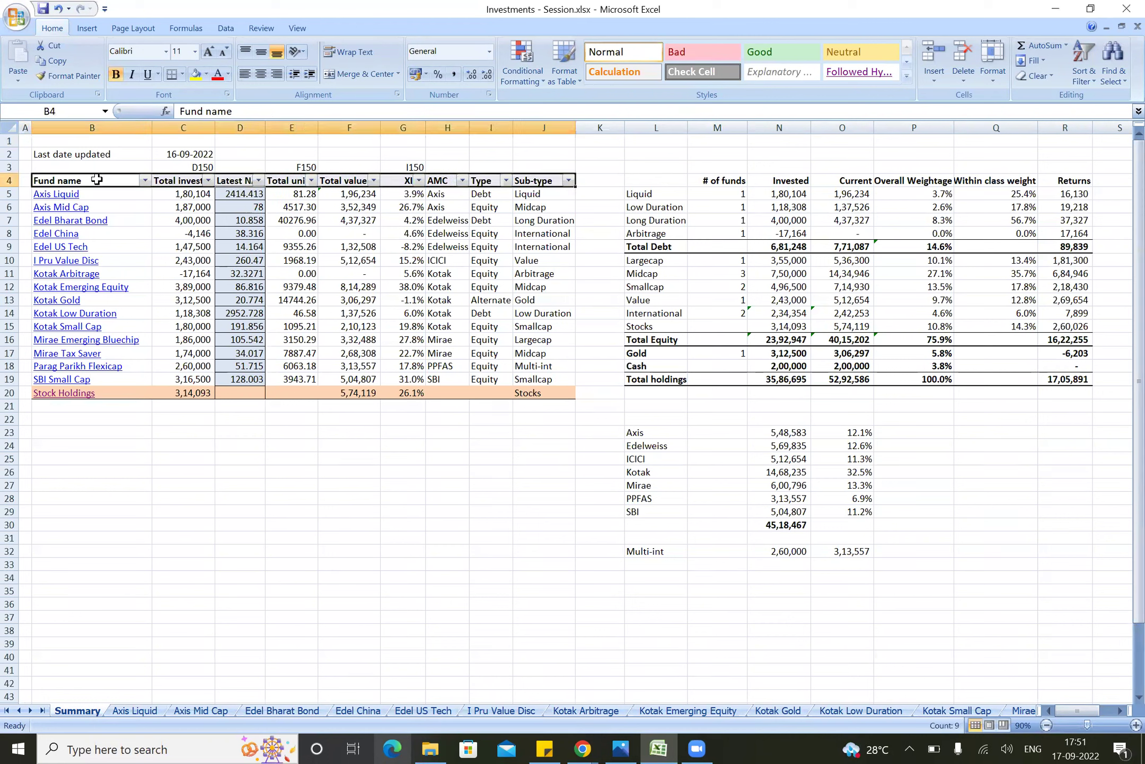
pyautogui.hotkey('ctrl', 'shift', 'l')
# Step: Look through the fund table's column headings from Total invested to Sub-type and return to cell A1
pyautogui.press('Right')
pyautogui.press('Right')
pyautogui.press('Right')
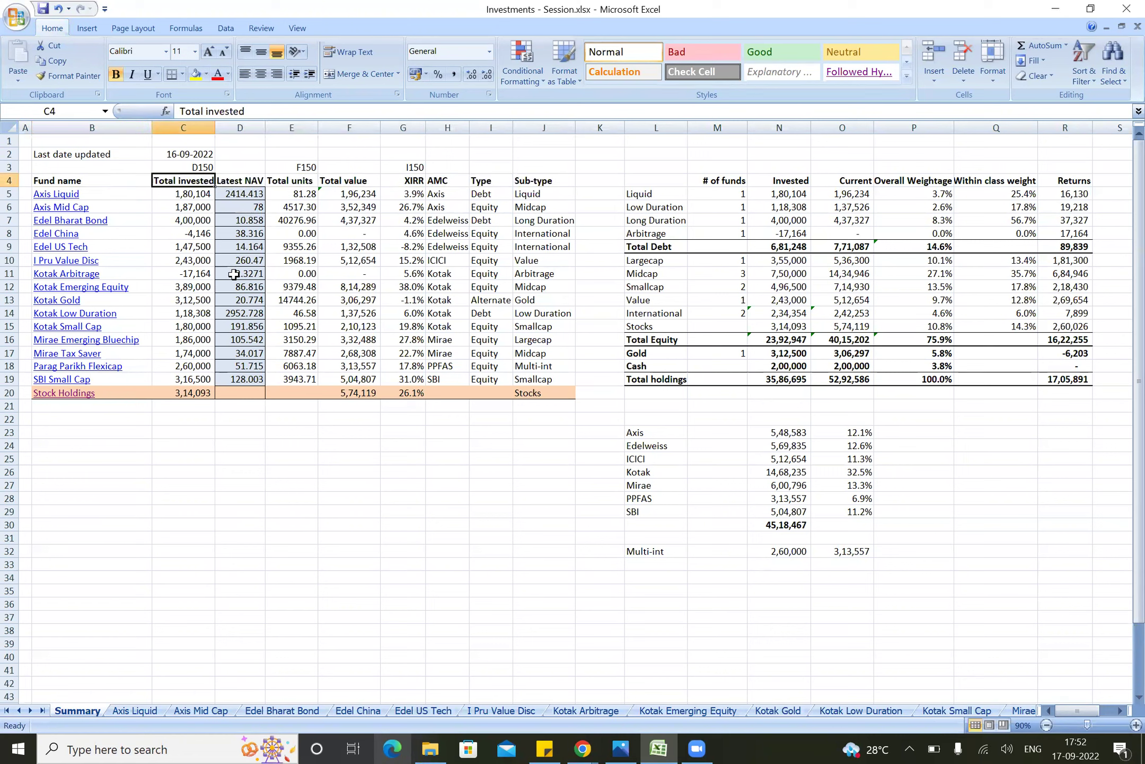
pyautogui.press('Right')
pyautogui.press('Right')
pyautogui.press('Right')
pyautogui.press('Right')
pyautogui.press('Right')
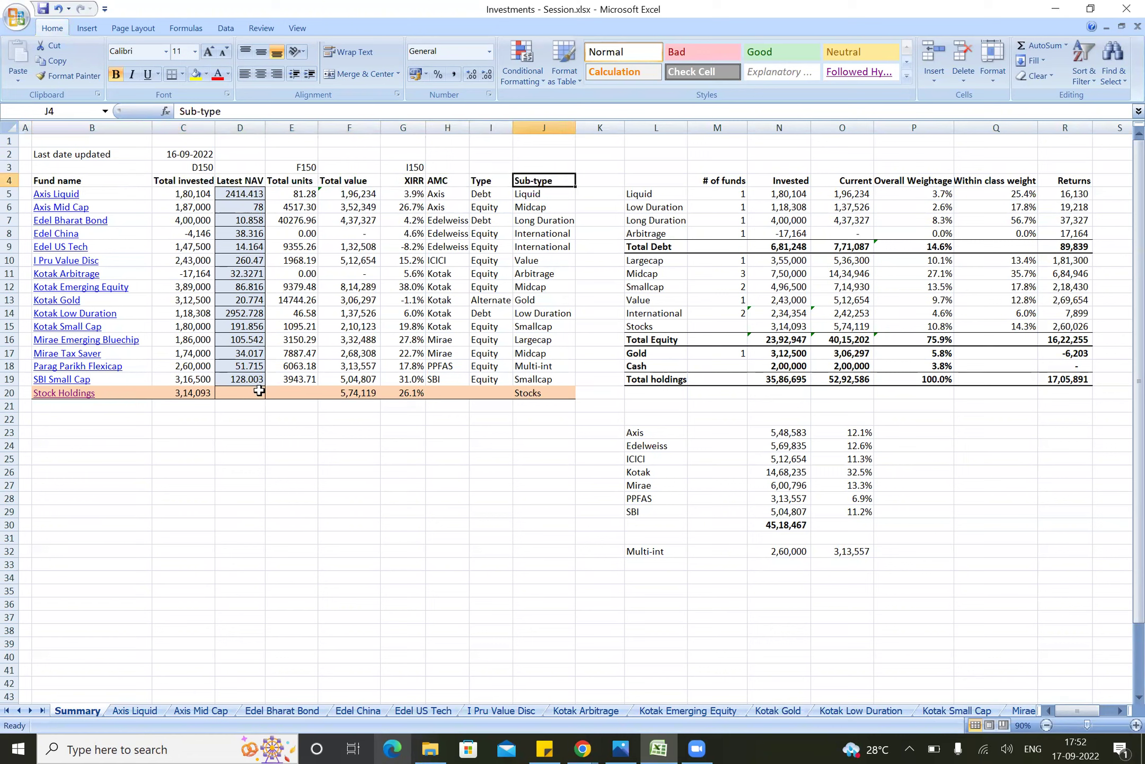
pyautogui.click(508, 76)
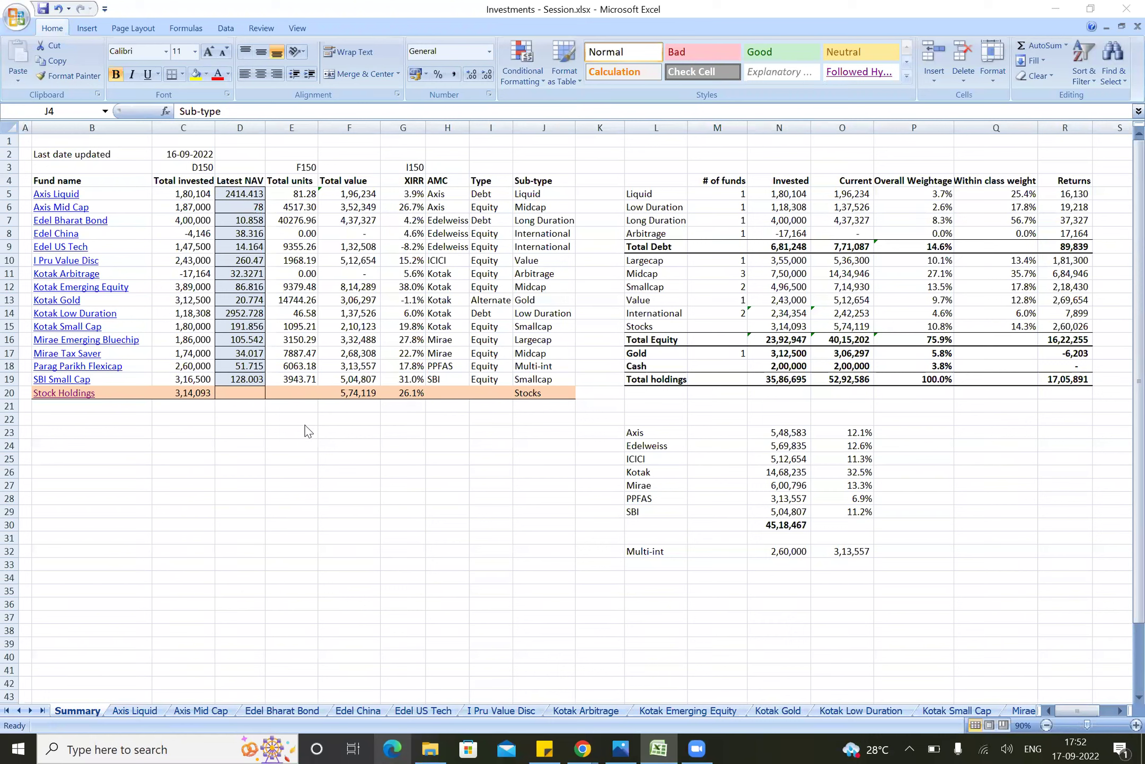
pyautogui.hotkey('ctrl', 'Home')
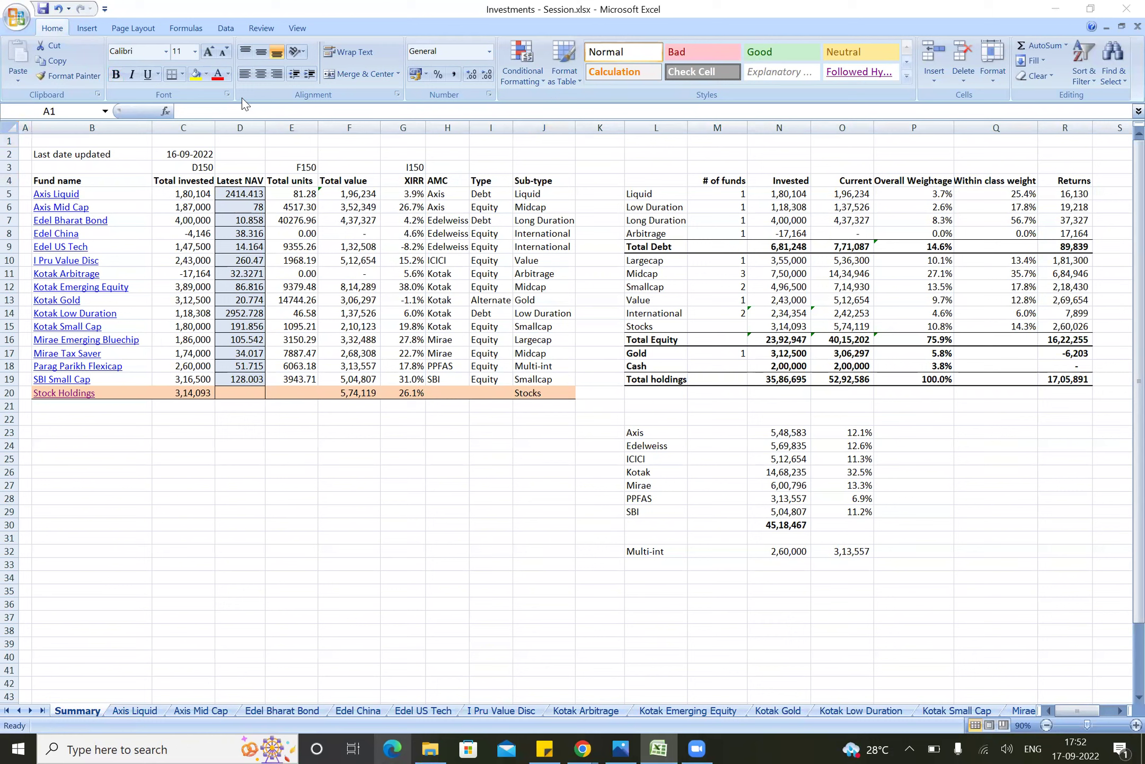
pyautogui.click(355, 237)
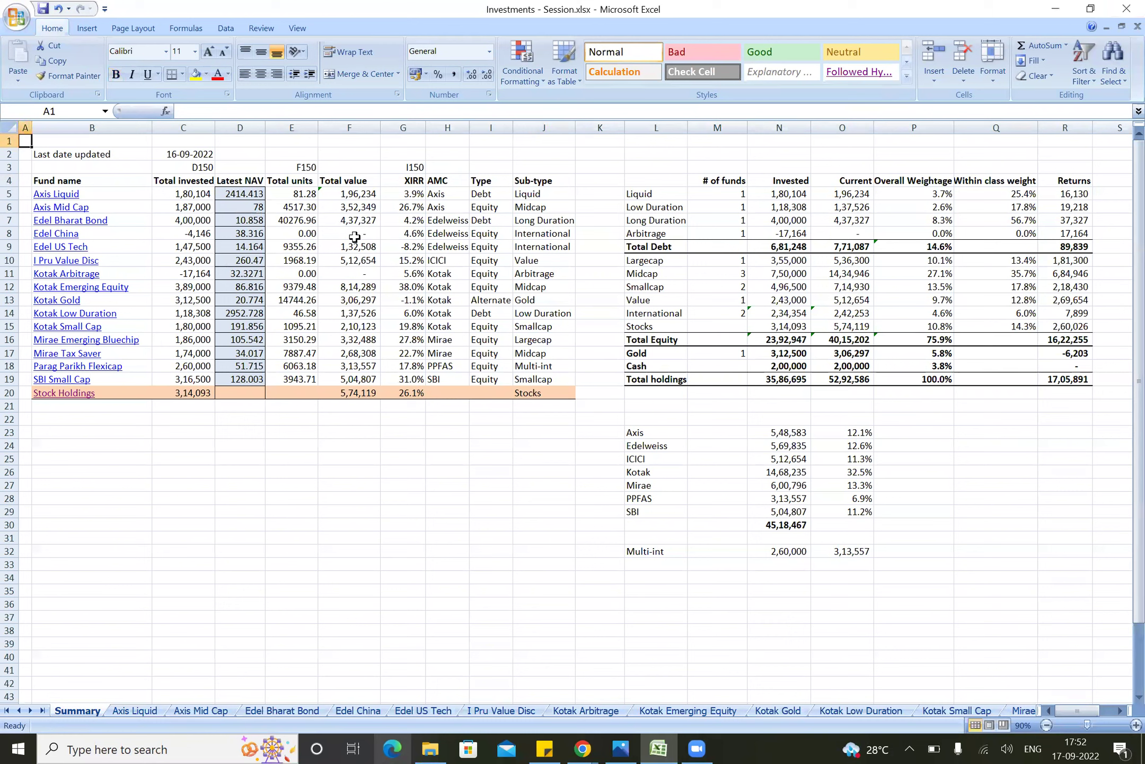